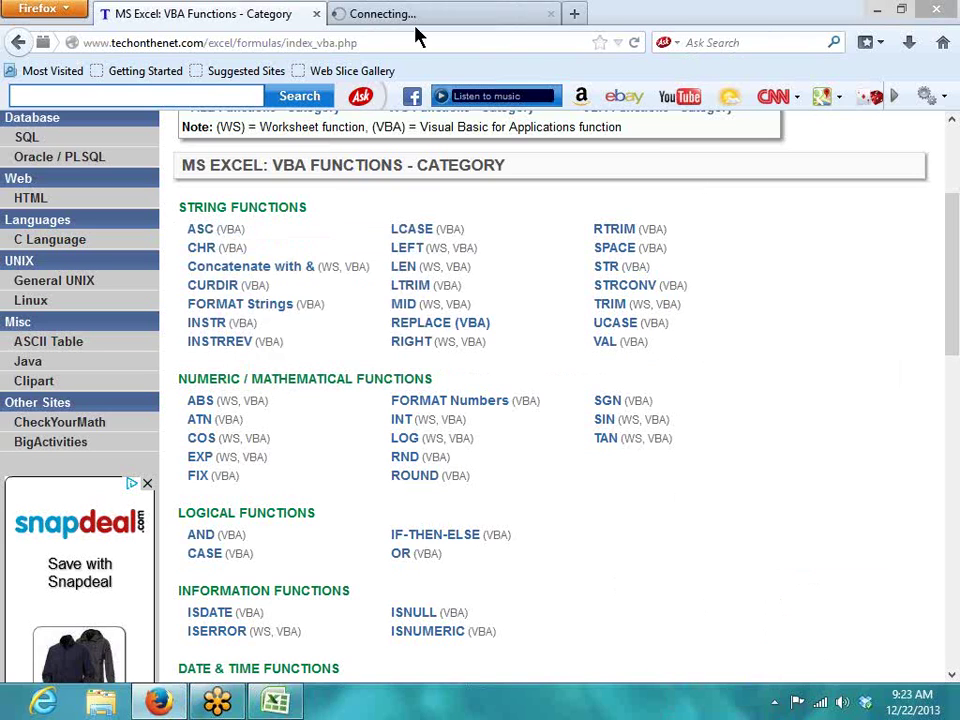
Step: Read the ASC function's syntax and arguments on its newly opened reference page
click(420, 14)
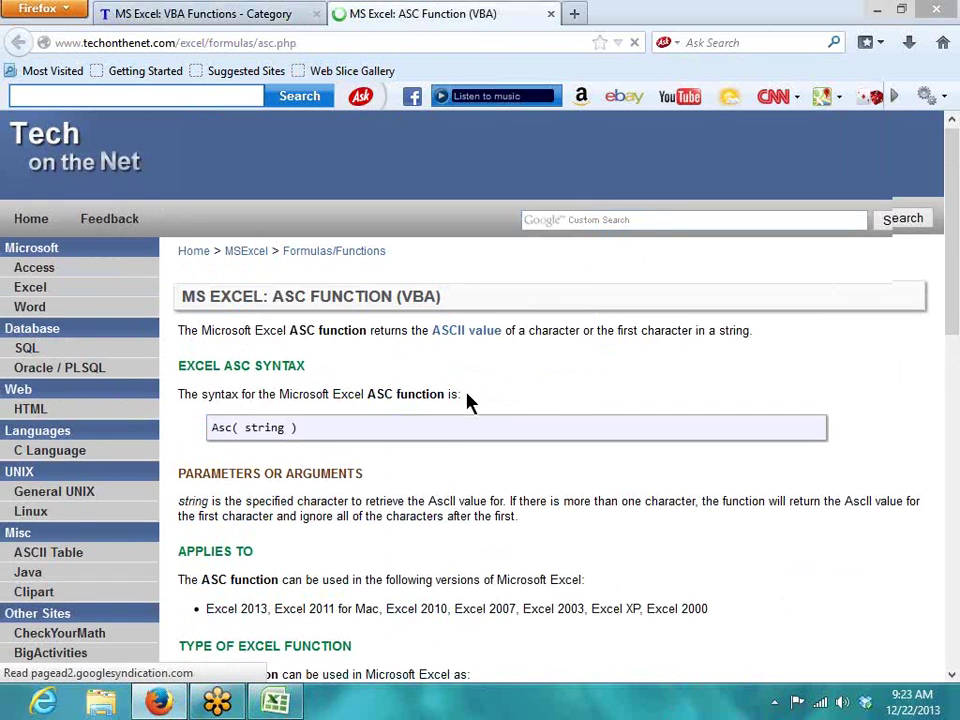
scroll(467, 400, down, 2)
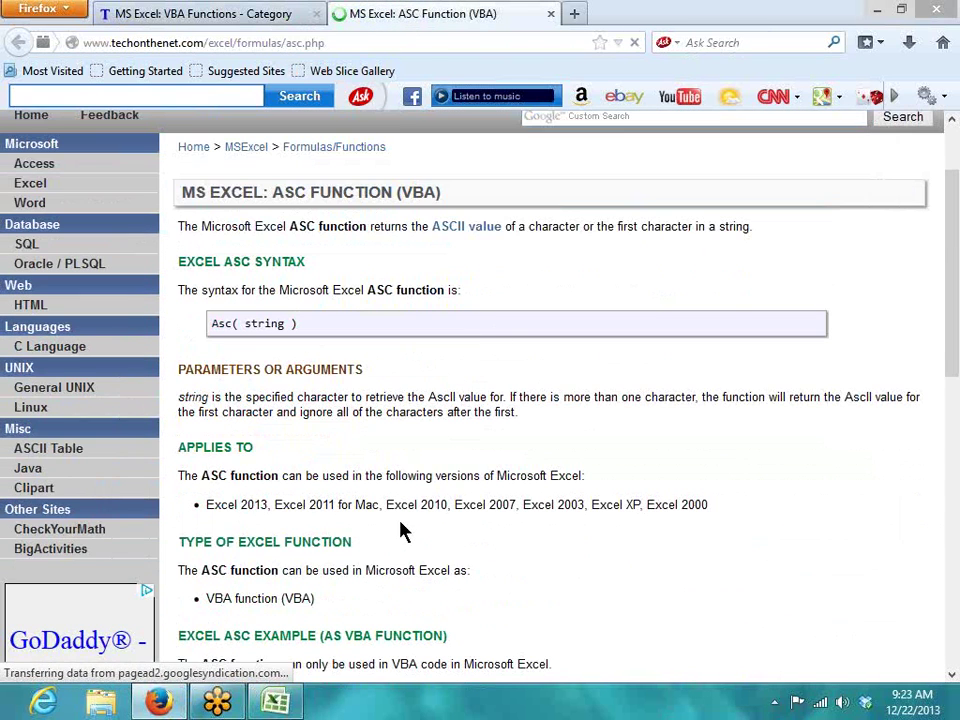
Step: Switch to Excel and enter the formula =CODE(65) in cell C4
click(275, 703)
click(176, 238)
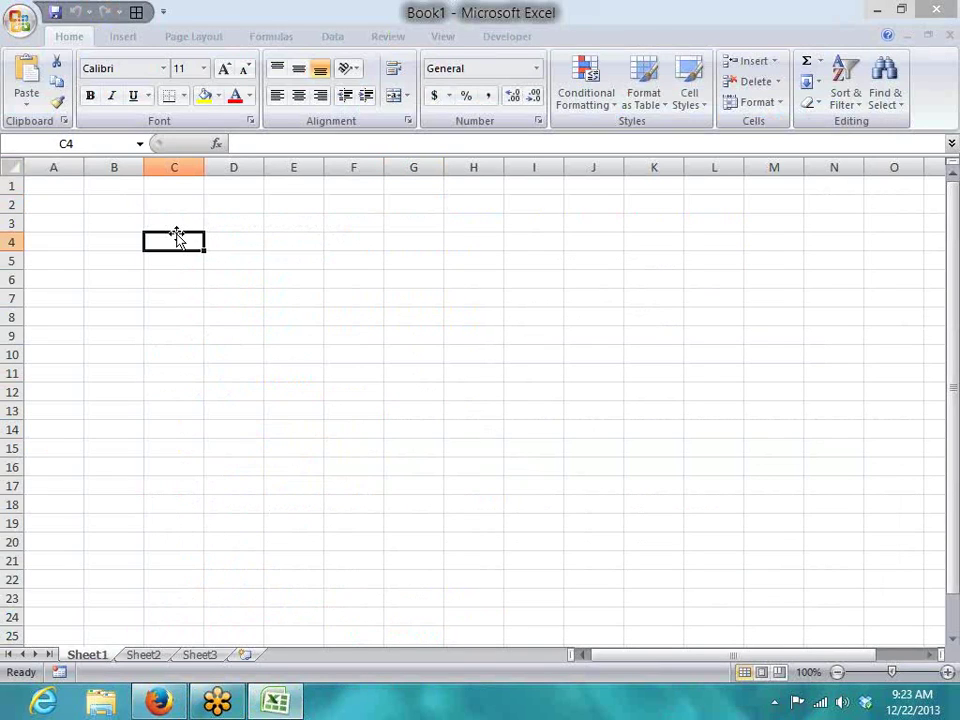
text(=)
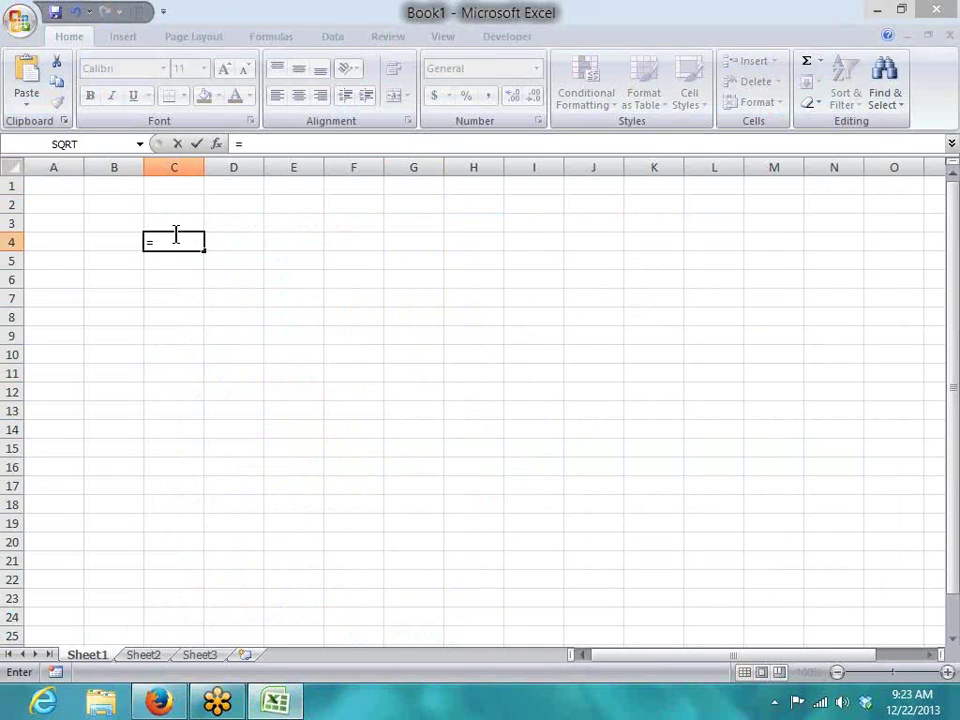
text(code')
key(BackSpace)
key(Tab)
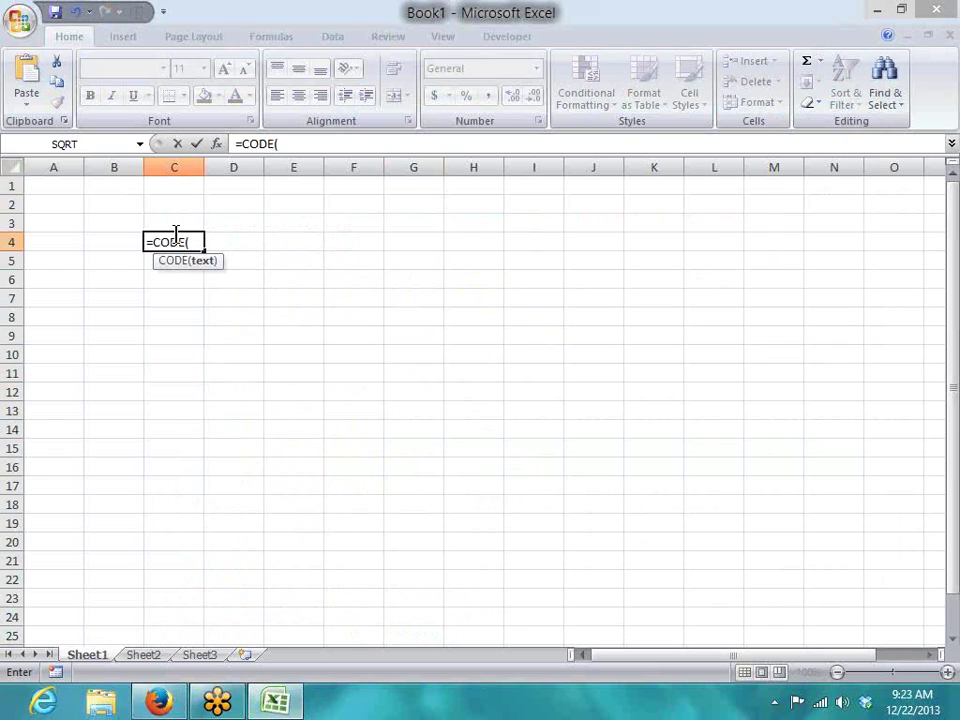
text(1)
text(0)
key(BackSpace)
key(BackSpace)
text(65)
key(Return)
click(177, 237)
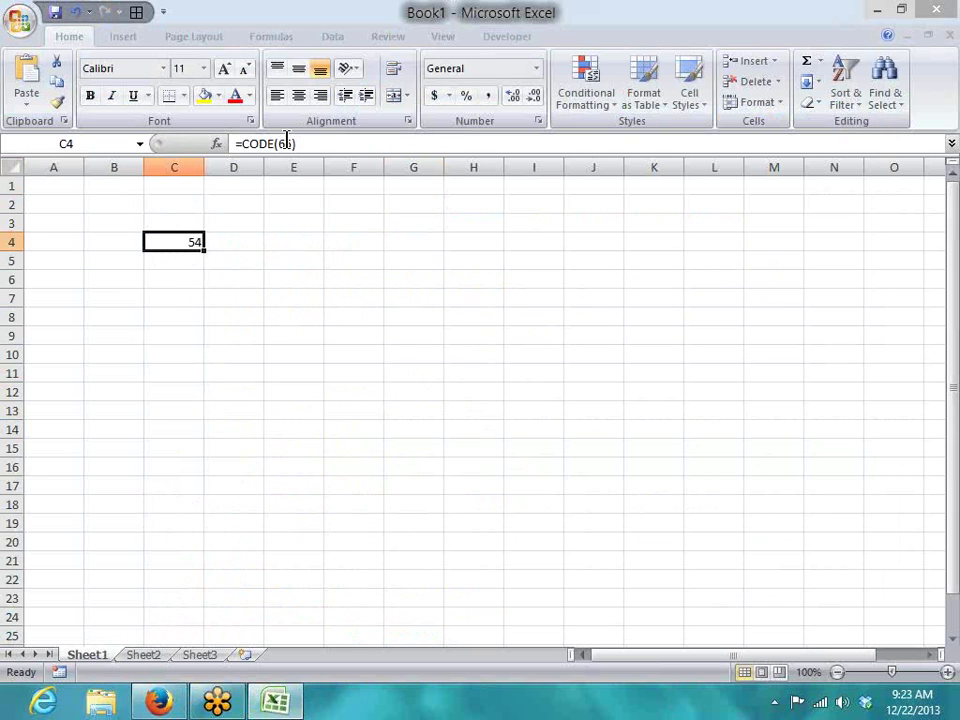
Step: Switch to Firefox and open the ASCII value link and the CHR function page in new tabs
key(alt+Tab)
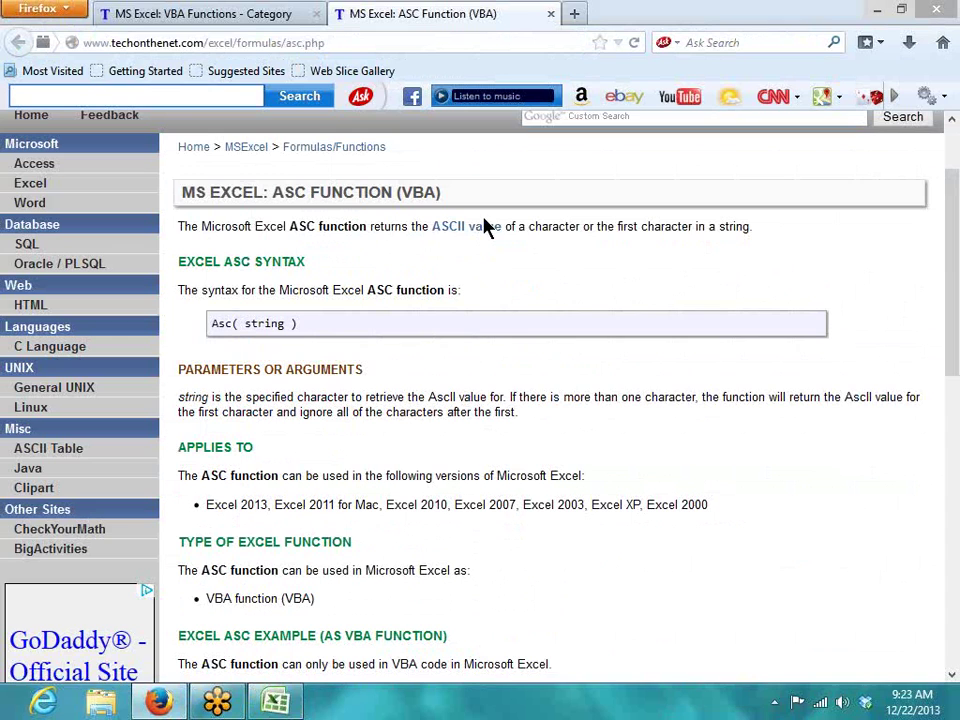
right_click(485, 230)
click(530, 242)
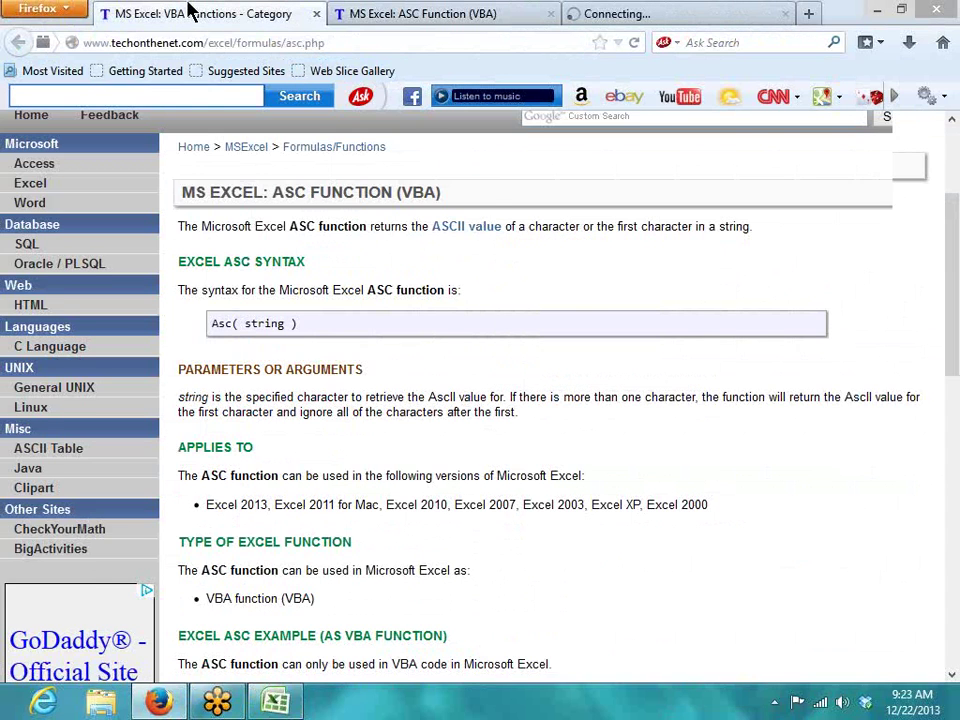
click(192, 12)
right_click(208, 248)
click(252, 245)
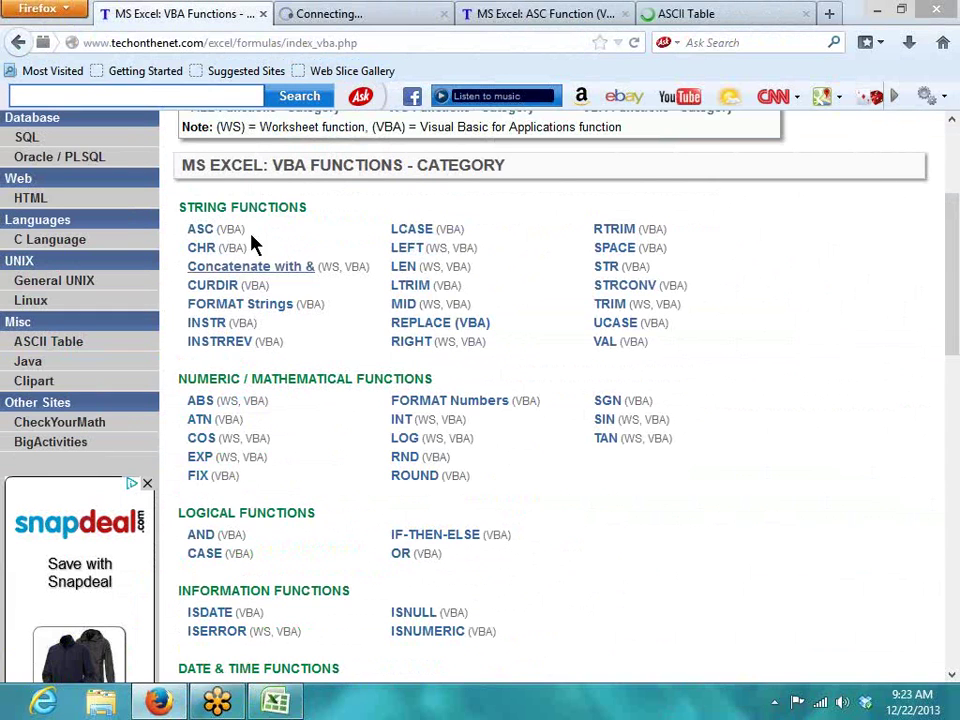
Step: Switch to Excel and enter the formula =CHAR(54) in cell C7
mouse_move(274, 692)
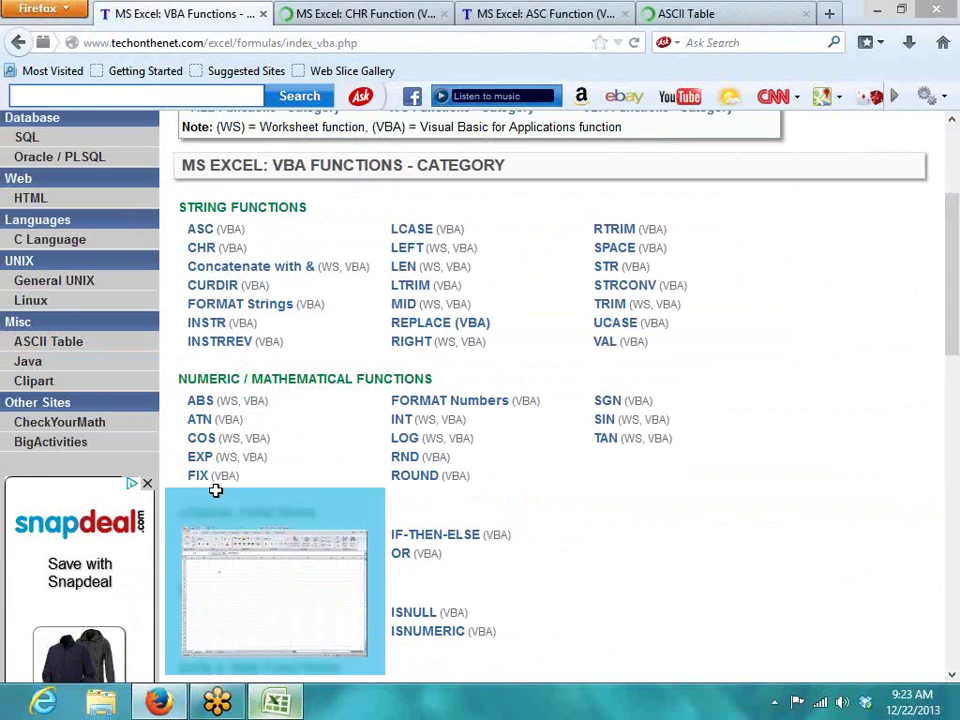
click(215, 490)
click(171, 293)
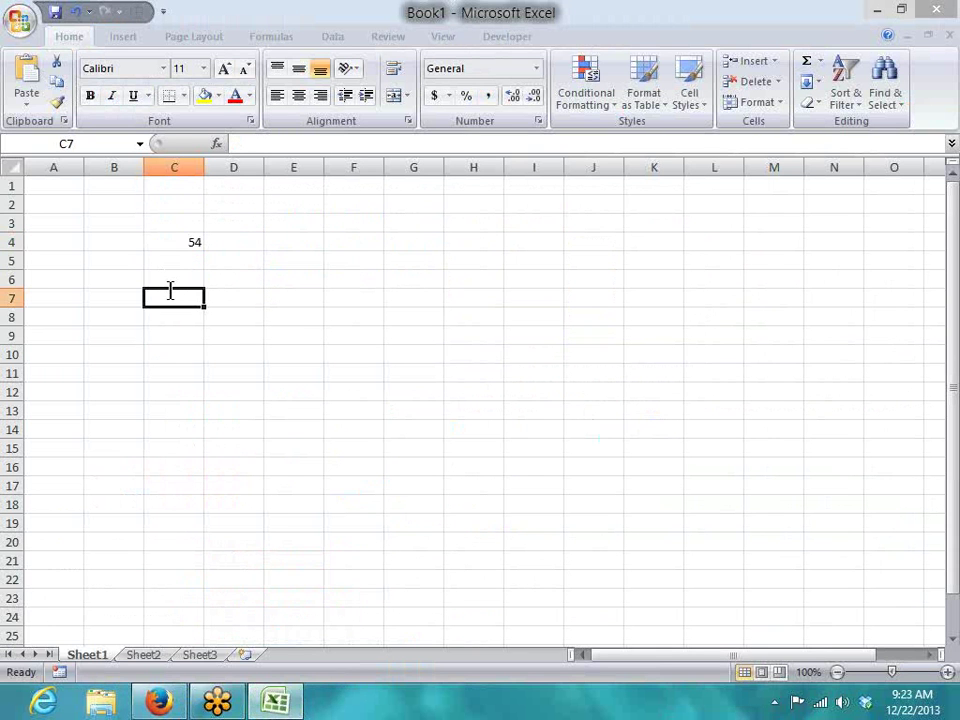
text(cha)
key(BackSpace)
key(BackSpace)
key(BackSpace)
text(=c)
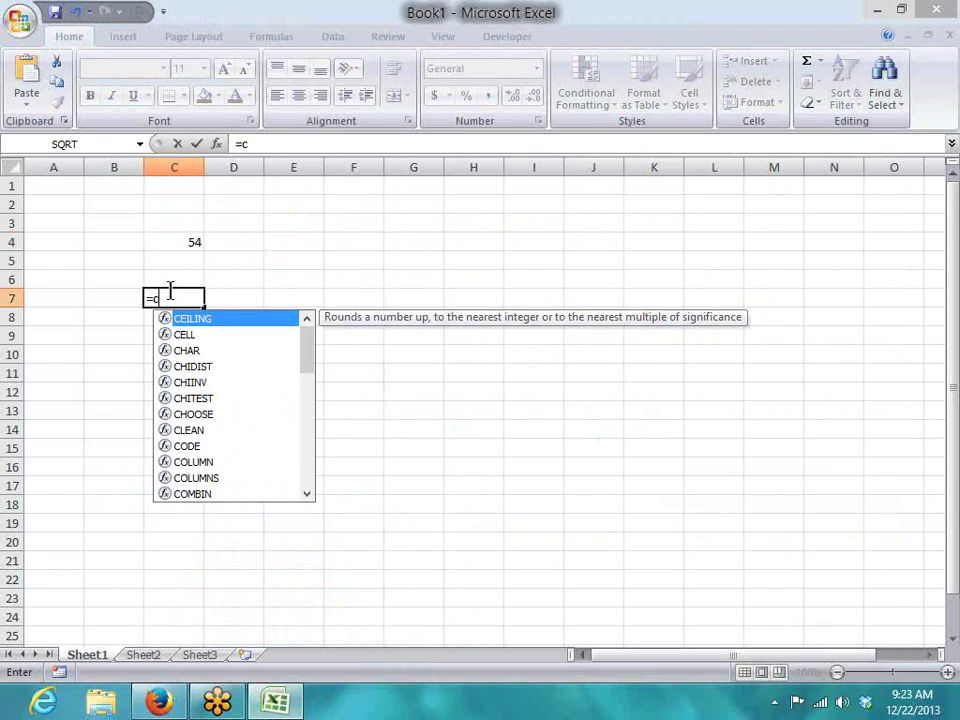
text(h)
key(Tab)
text(54)
key(Return)
click(172, 296)
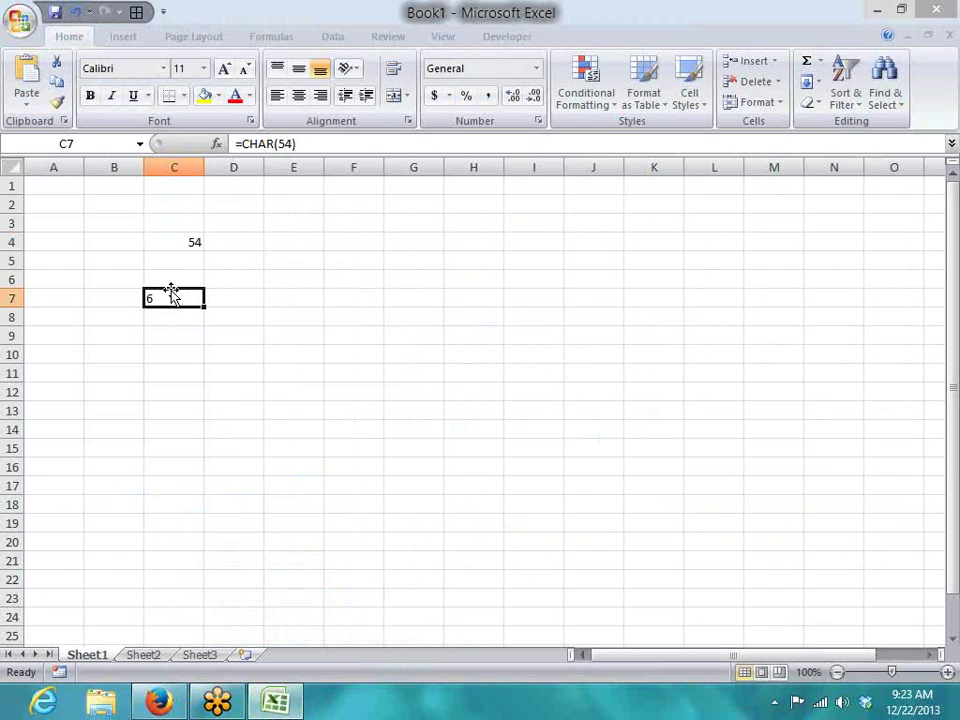
Step: Change the argument of the CODE formula in cell C4 to the letter "A"
click(174, 242)
click(289, 144)
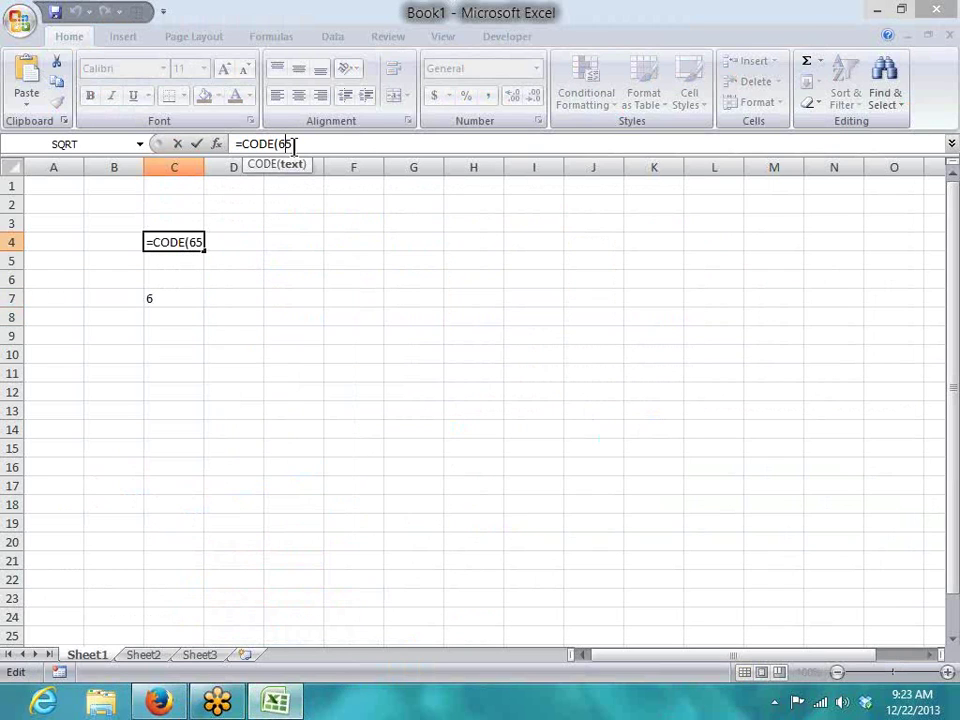
key(BackSpace)
key(BackSpace)
text("A")
key(Return)
Step: Enter das1151sad52ad in cell A1 of the Excel sheet and autofit column A to the text
key(alt+Tab)
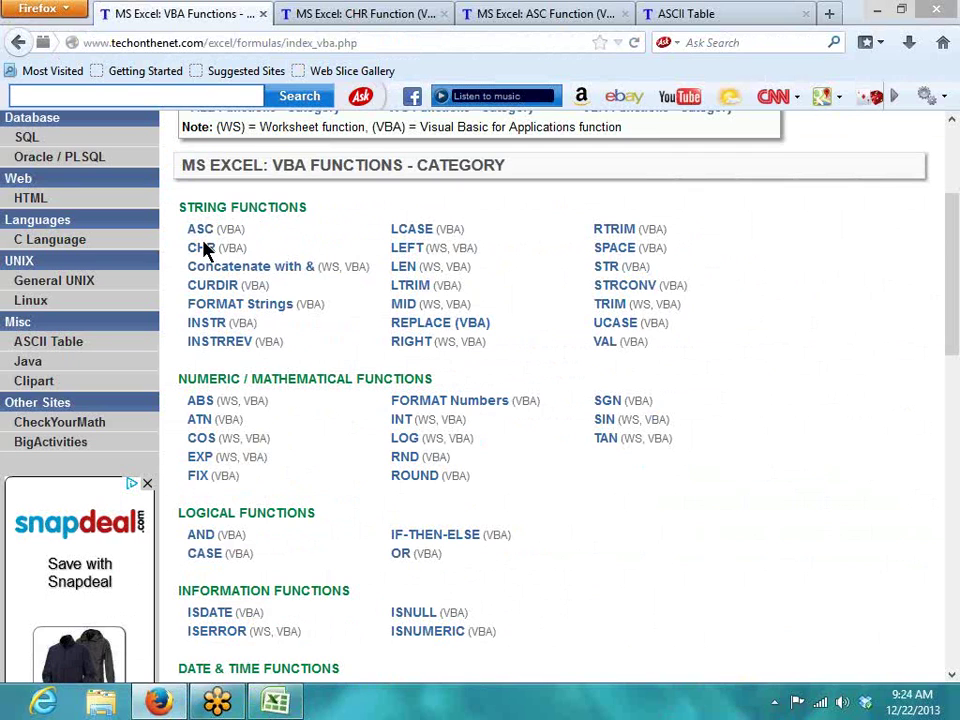
click(275, 700)
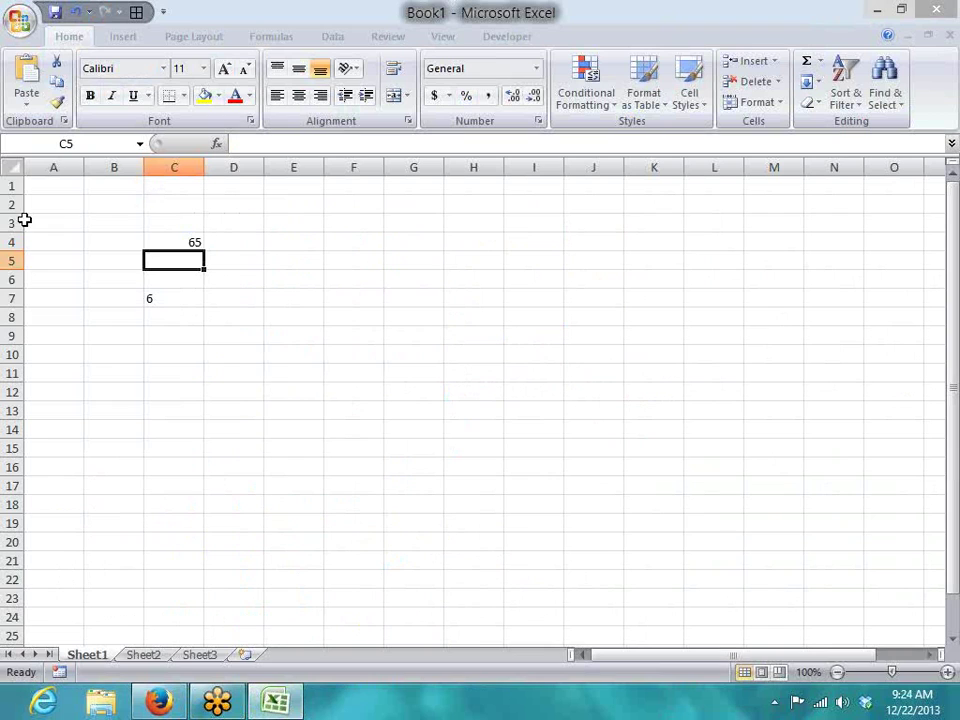
click(36, 187)
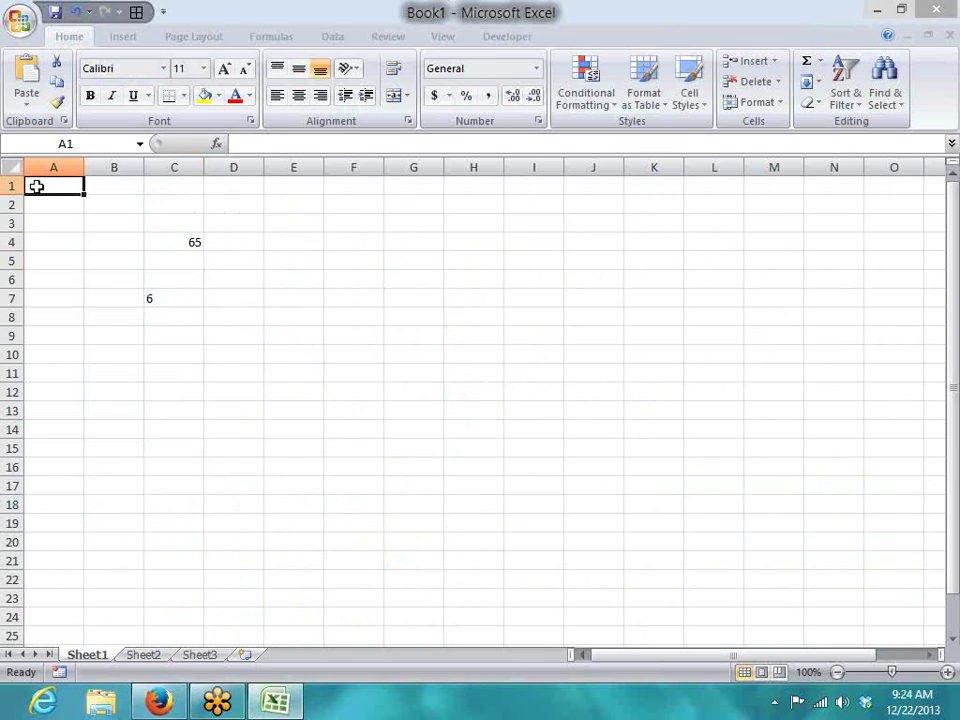
text(das1151sad52ad)
key(Return)
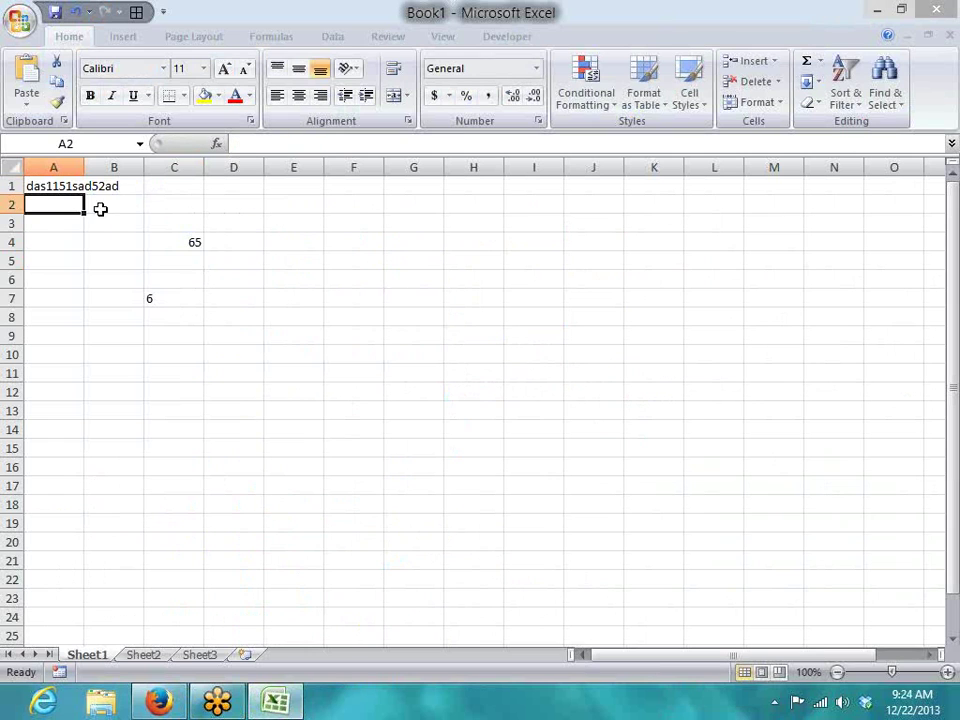
double_click(85, 167)
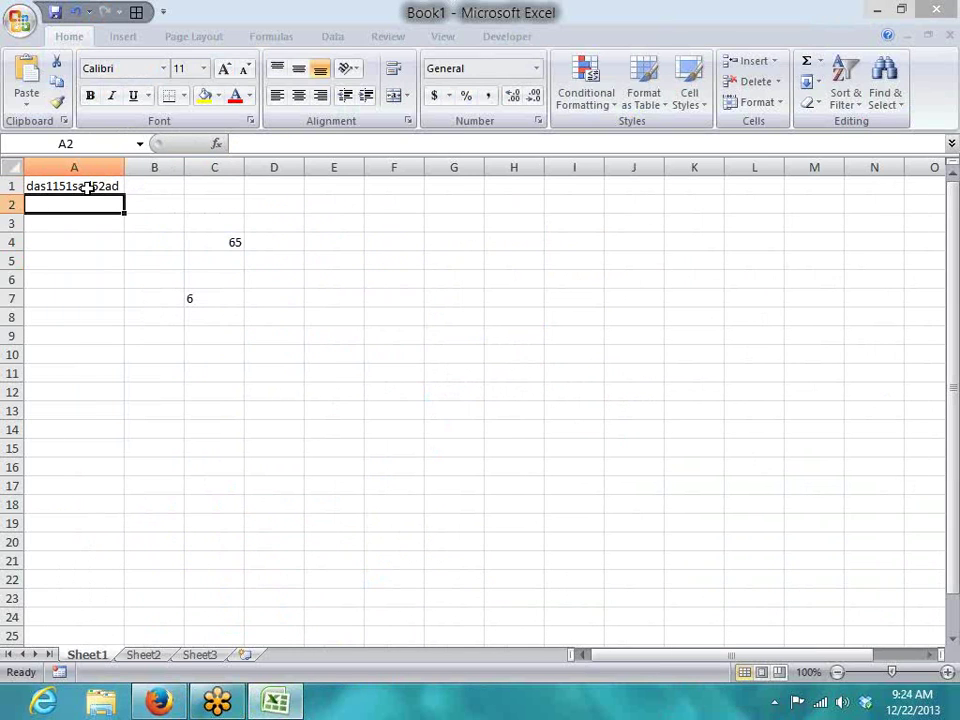
click(88, 187)
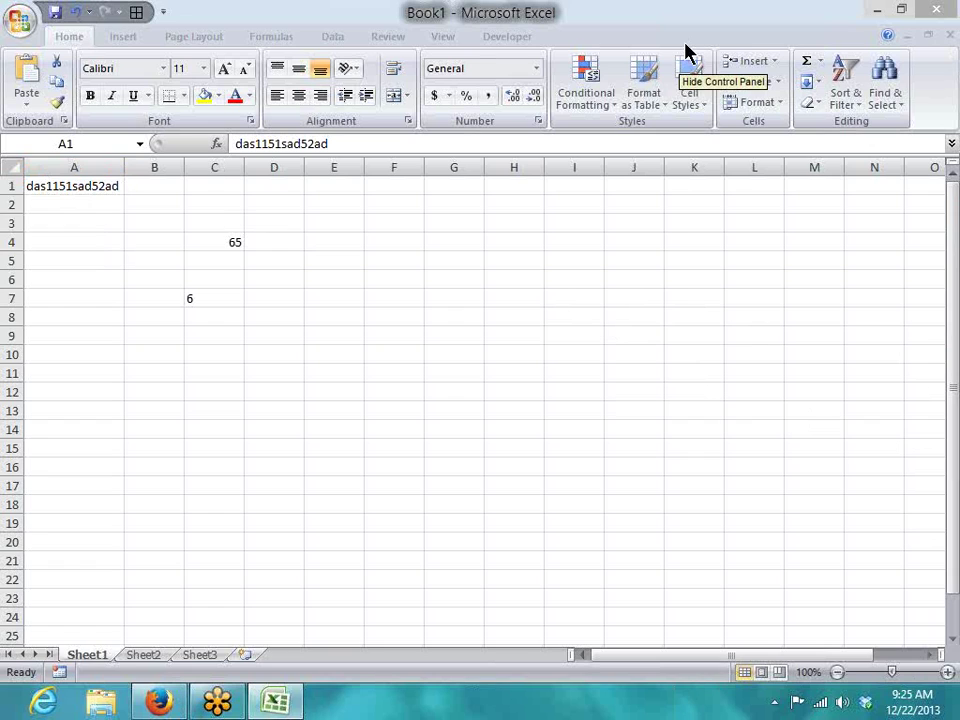
Step: Enter =SUBSTITUTE(A1,"a","") in cell B1 to remove every letter a from the text in A1
click(174, 188)
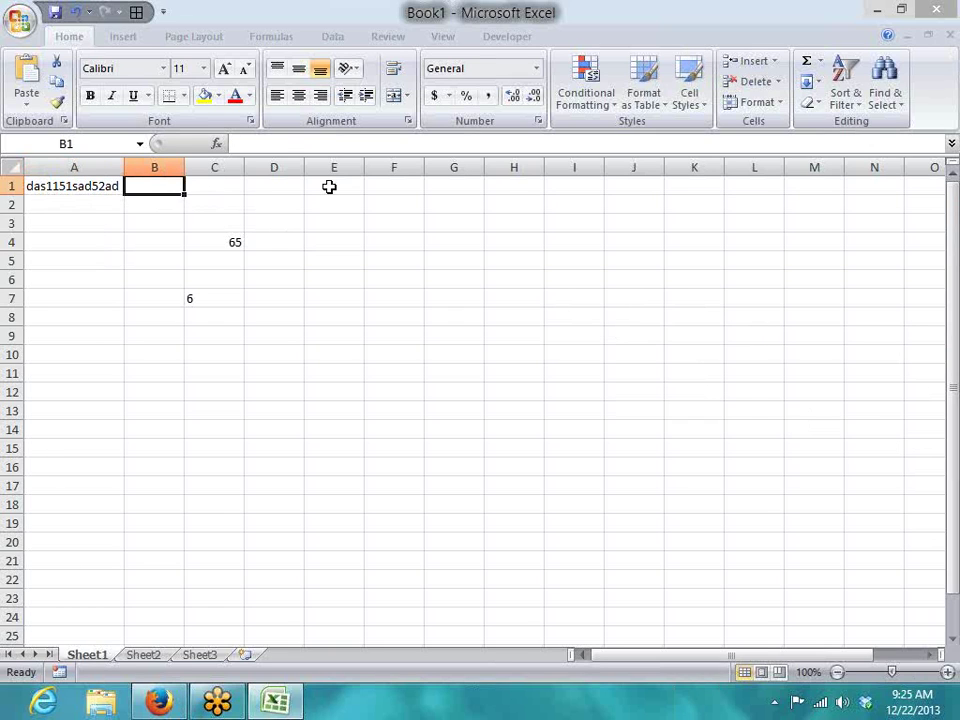
text(="sub)
key(BackSpace)
key(BackSpace)
key(BackSpace)
key(BackSpace)
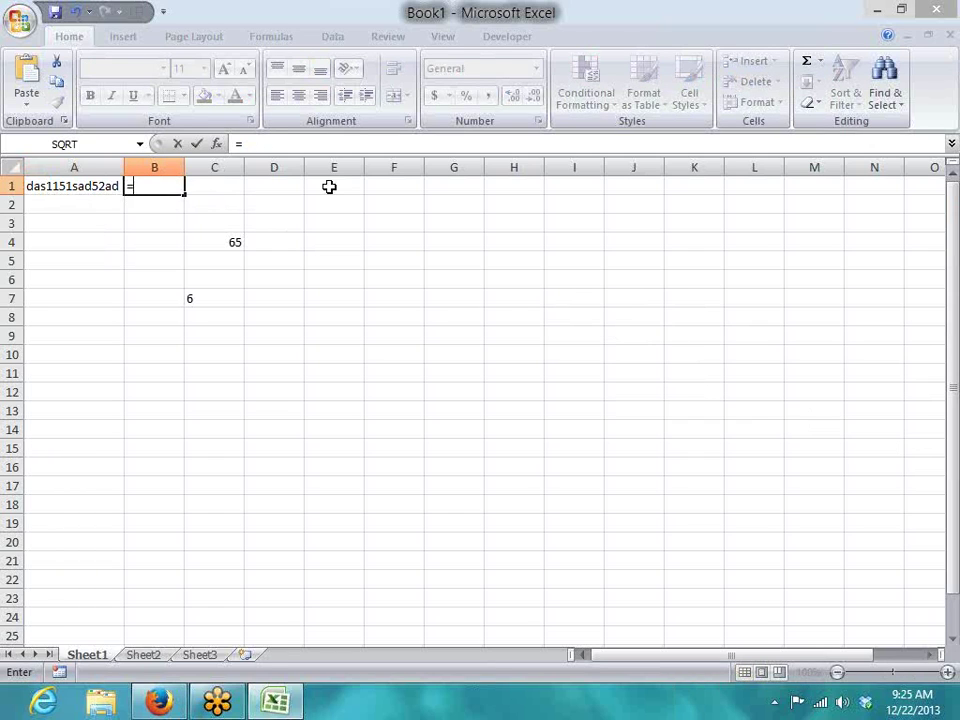
text(s)
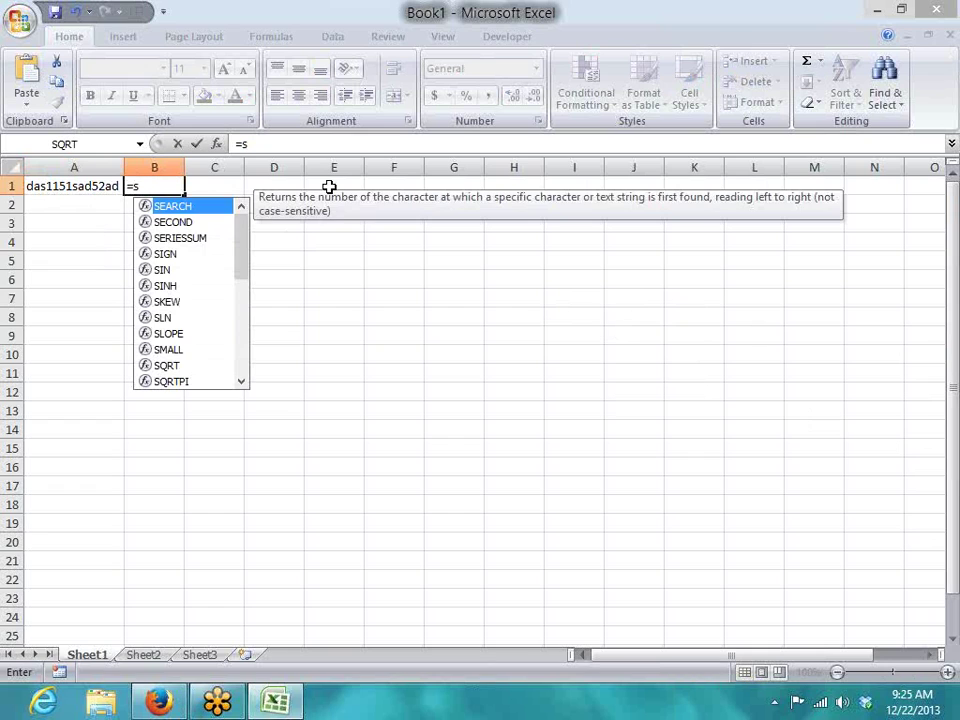
text(u)
key(Tab)
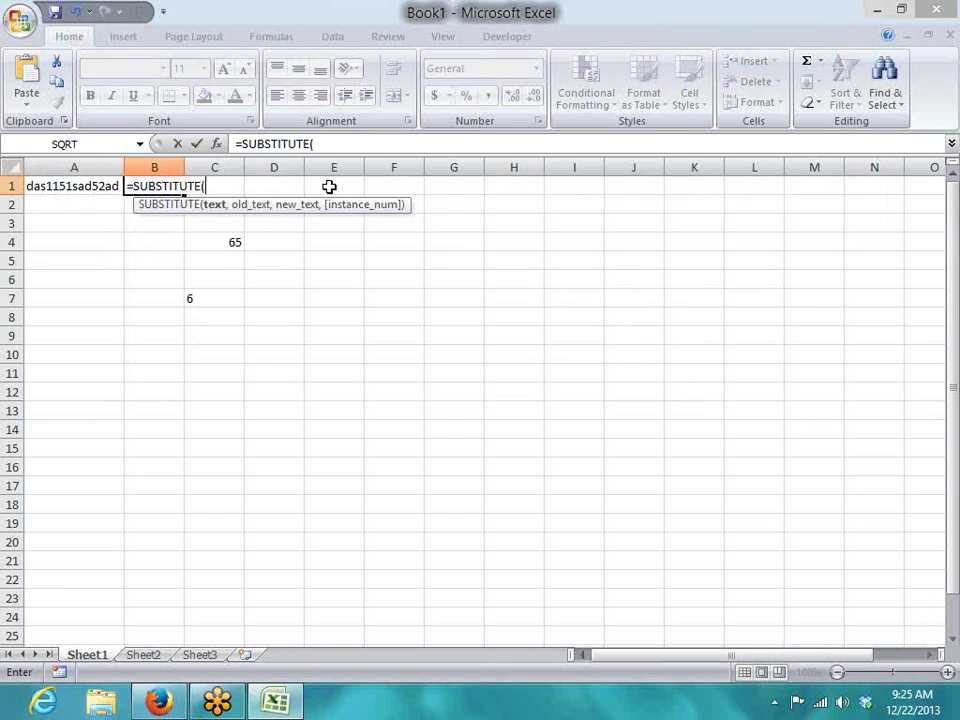
key(Left)
text(,")
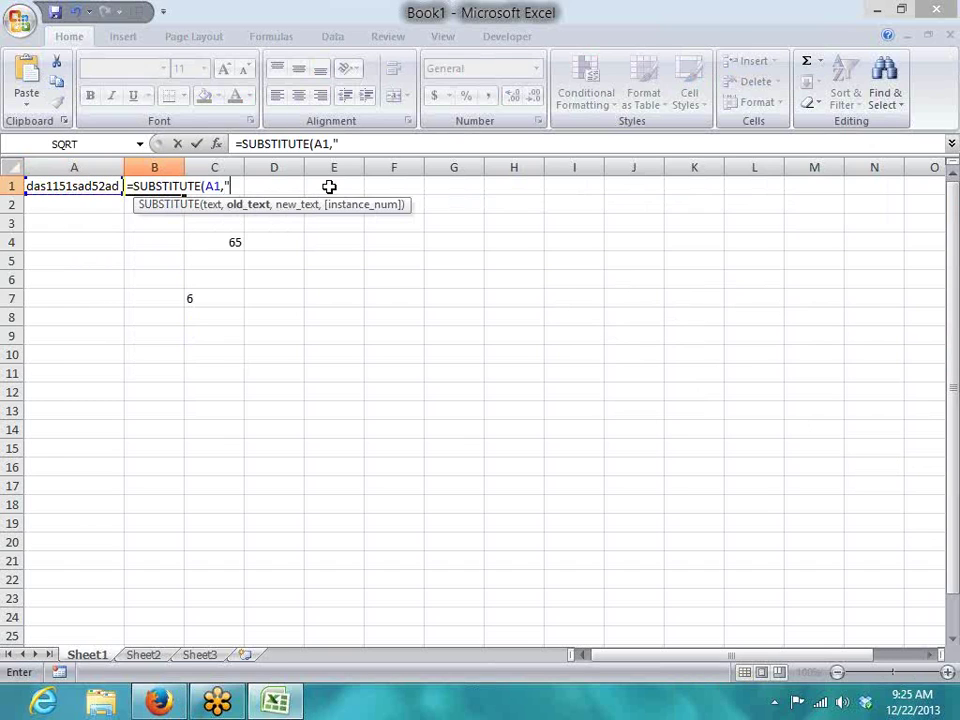
text(a","")
key(Return)
key(Up)
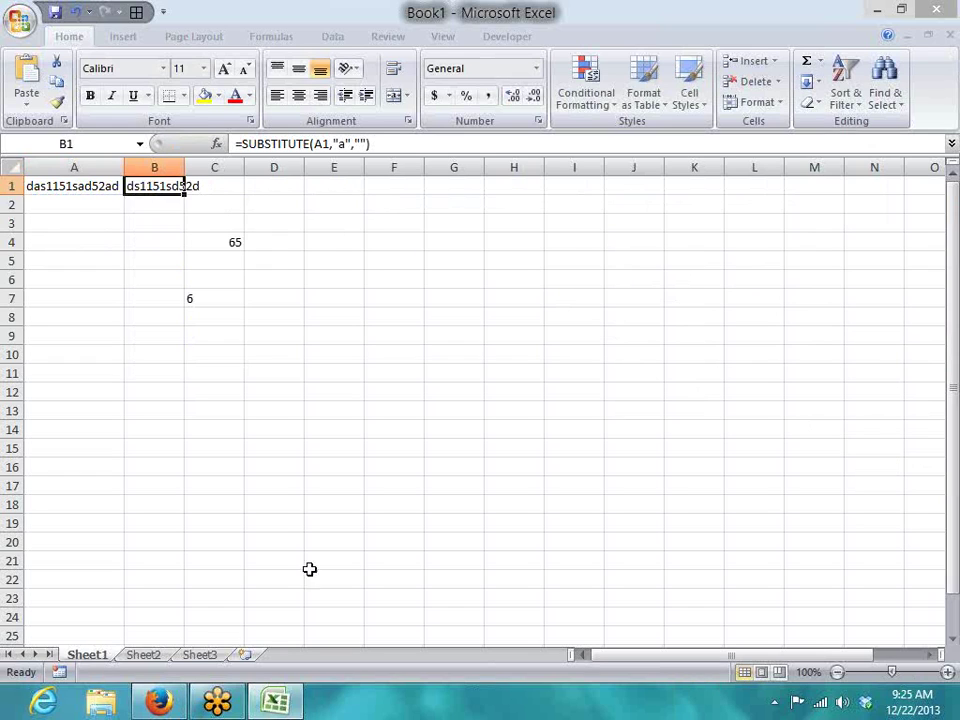
Step: Switch to Firefox and open the REPLACE (VBA) function page in a new tab
click(157, 700)
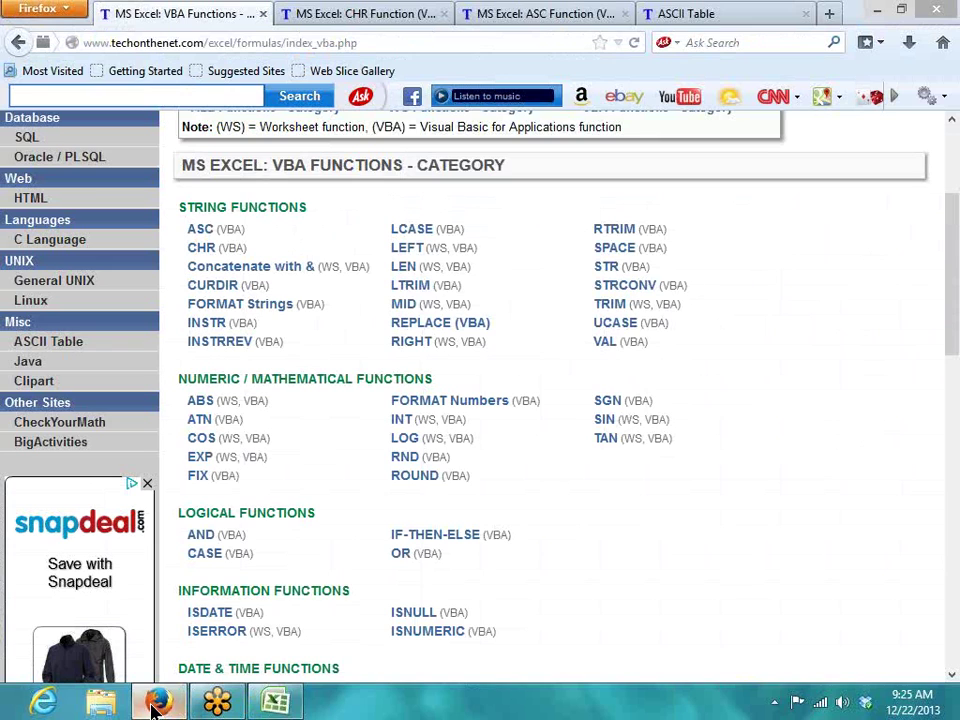
right_click(439, 342)
key(t)
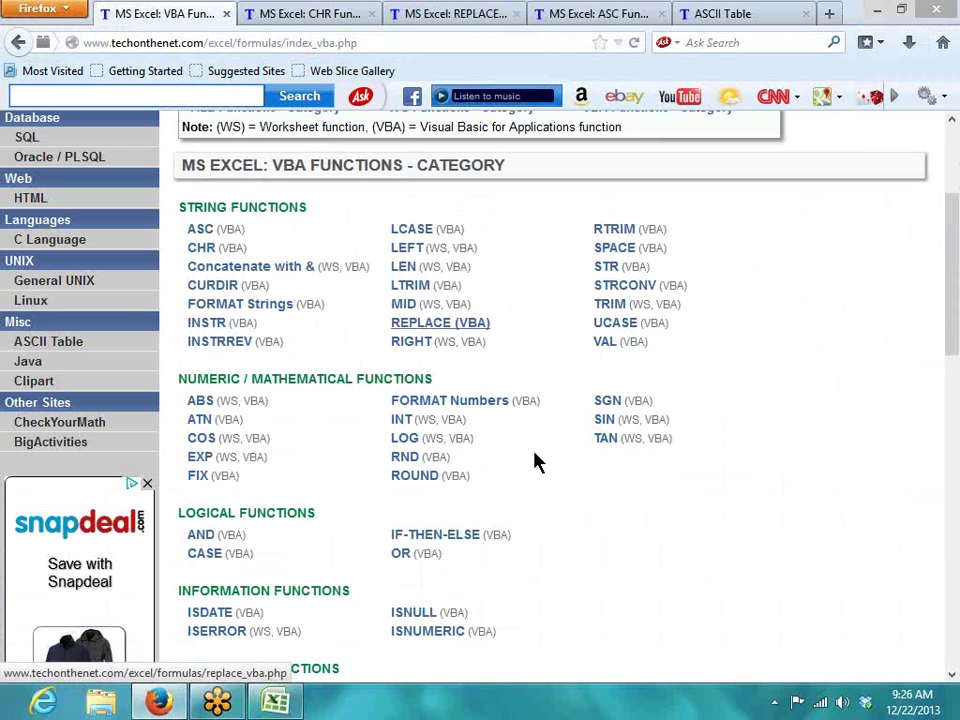
Step: Examine the syntax and VBA examples on the REPLACE function page, marking the arguments in the LResult example
click(288, 708)
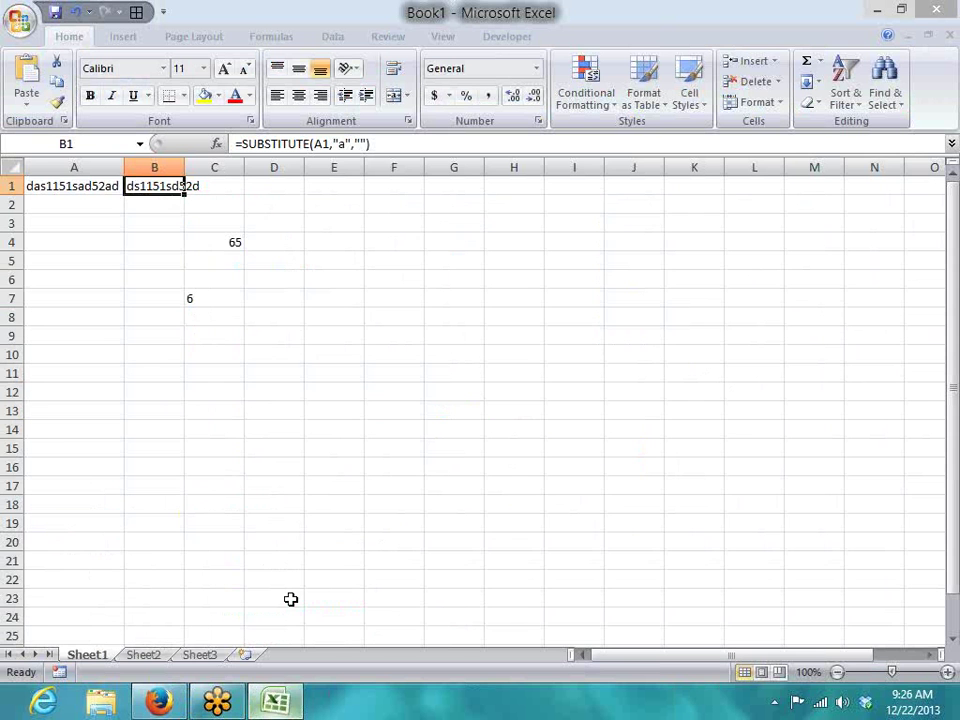
click(290, 705)
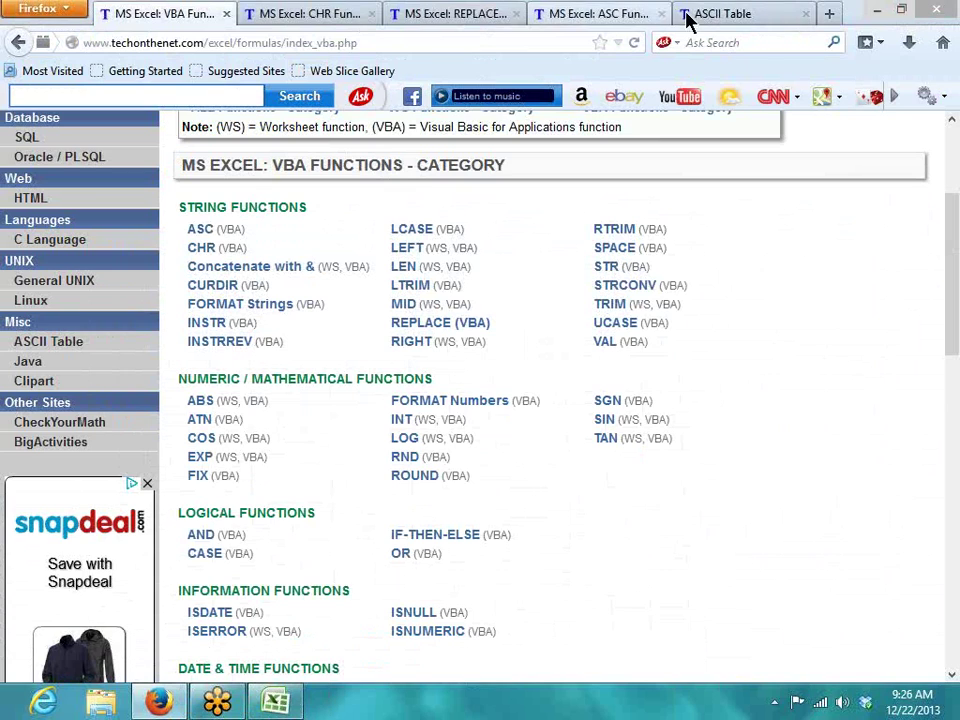
click(443, 16)
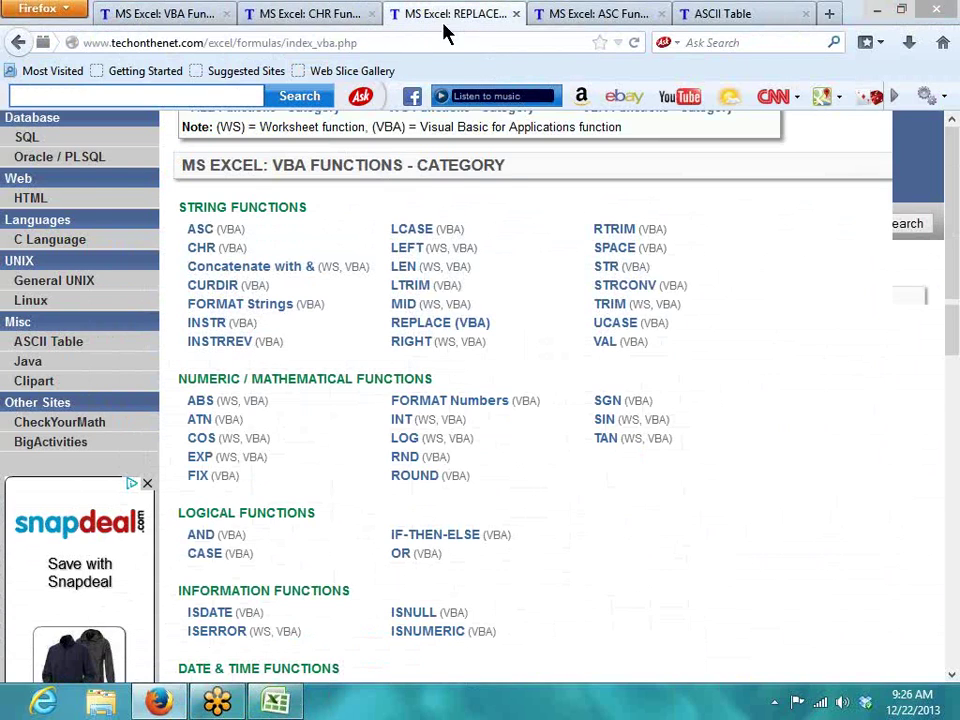
scroll(545, 364, down, 3)
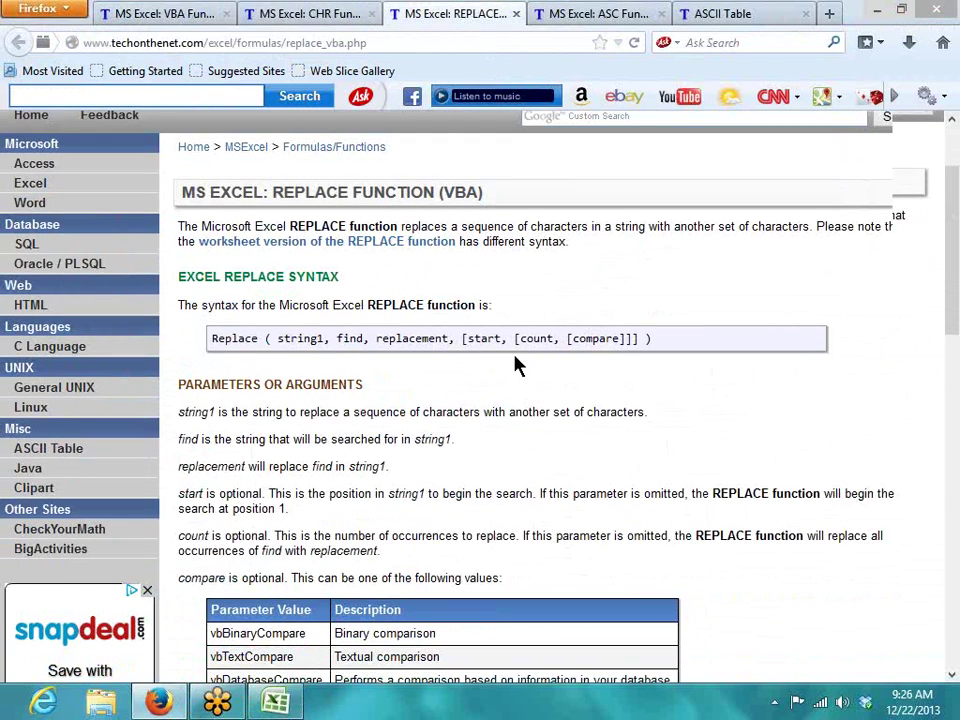
scroll(517, 365, down, 10)
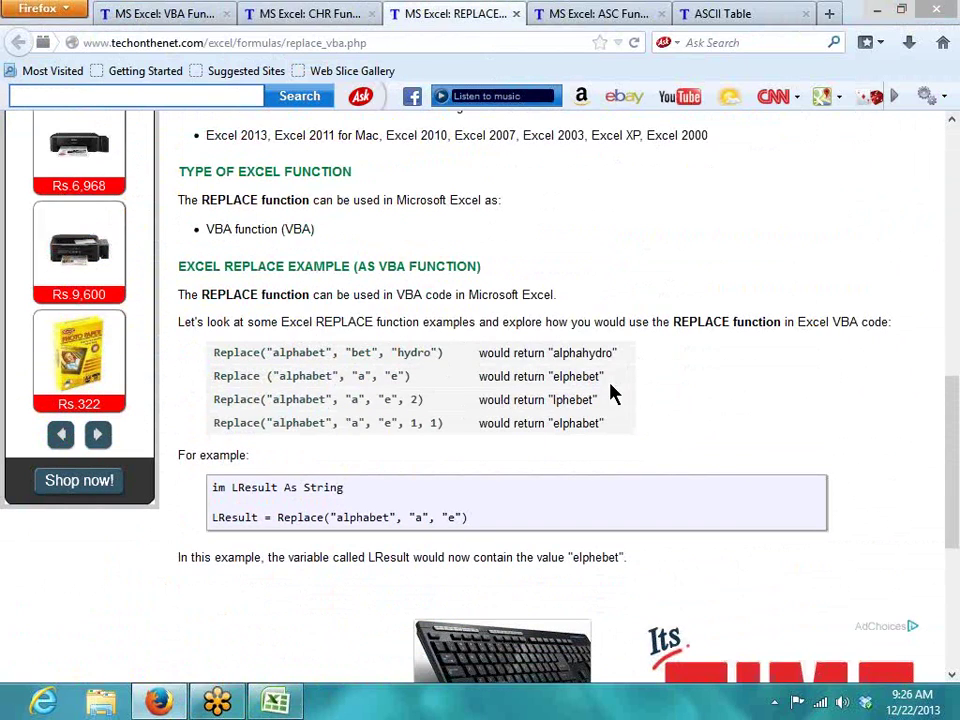
double_click(370, 517)
click(413, 519)
double_click(457, 517)
Step: Examine the syntax and VBA examples on the CHR function page
click(285, 12)
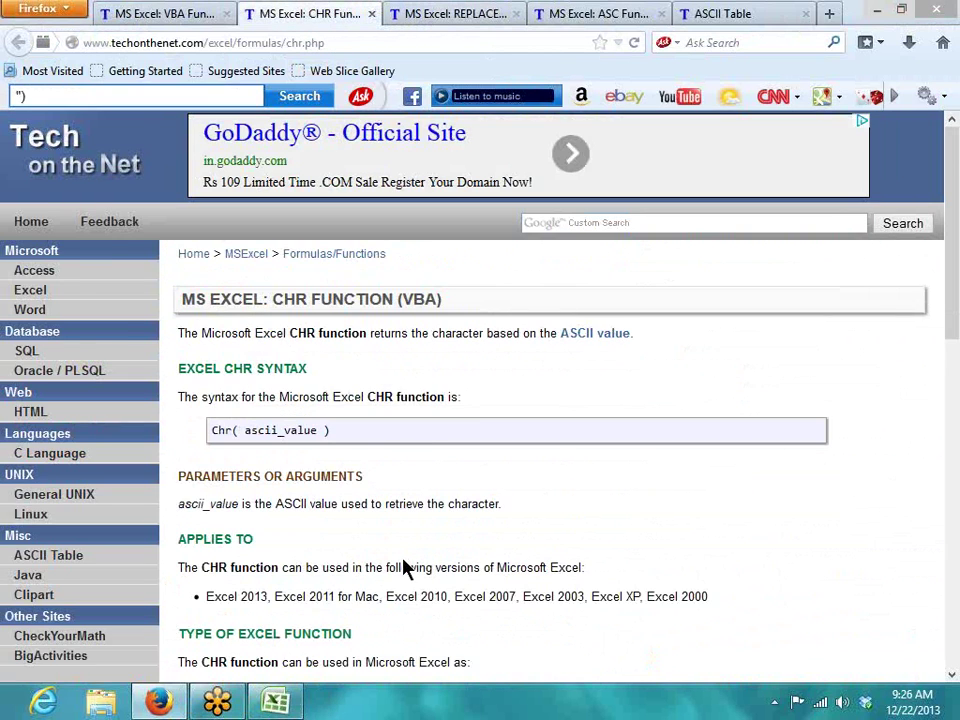
scroll(302, 418, down, 6)
scroll(390, 481, down, 2)
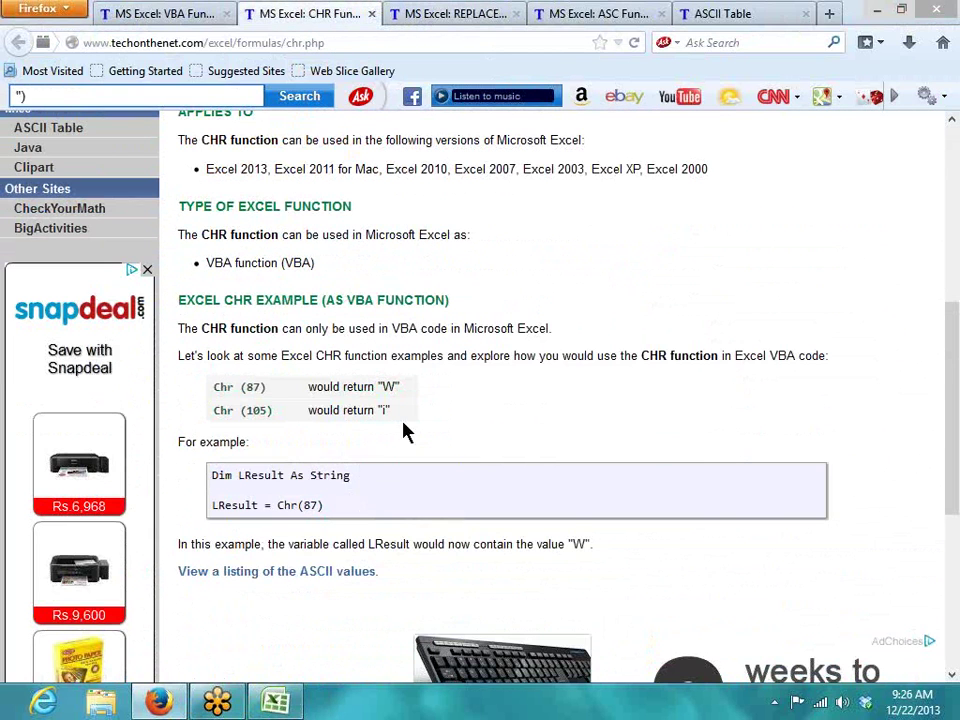
Step: Examine the syntax and VBA examples on the ASC function page and return to the VBA functions category list
click(574, 12)
scroll(553, 396, down, 4)
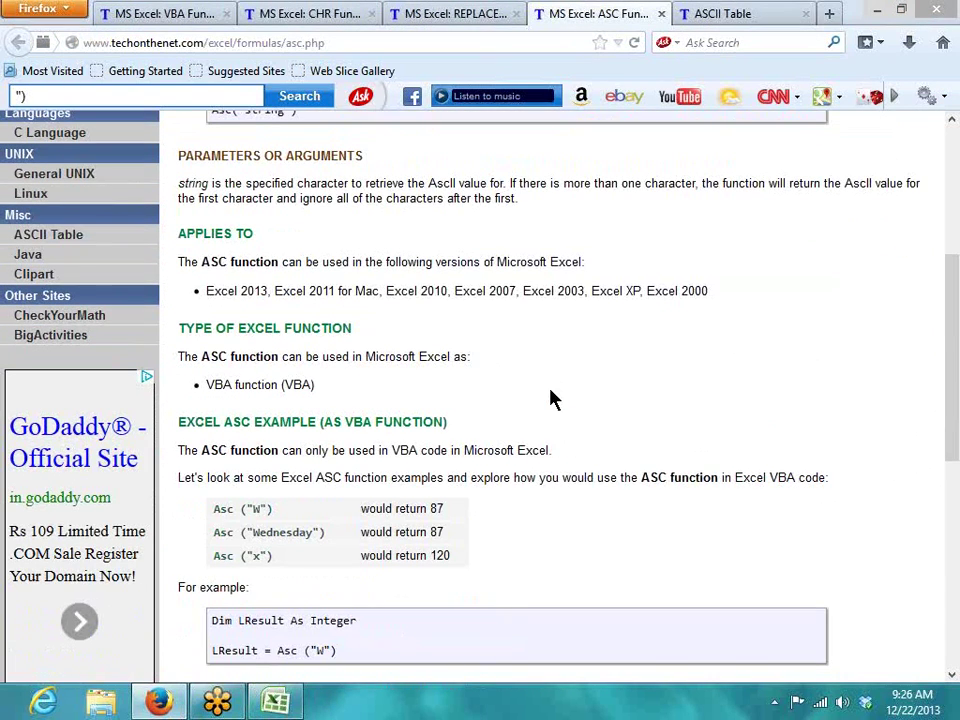
scroll(553, 399, up, 5)
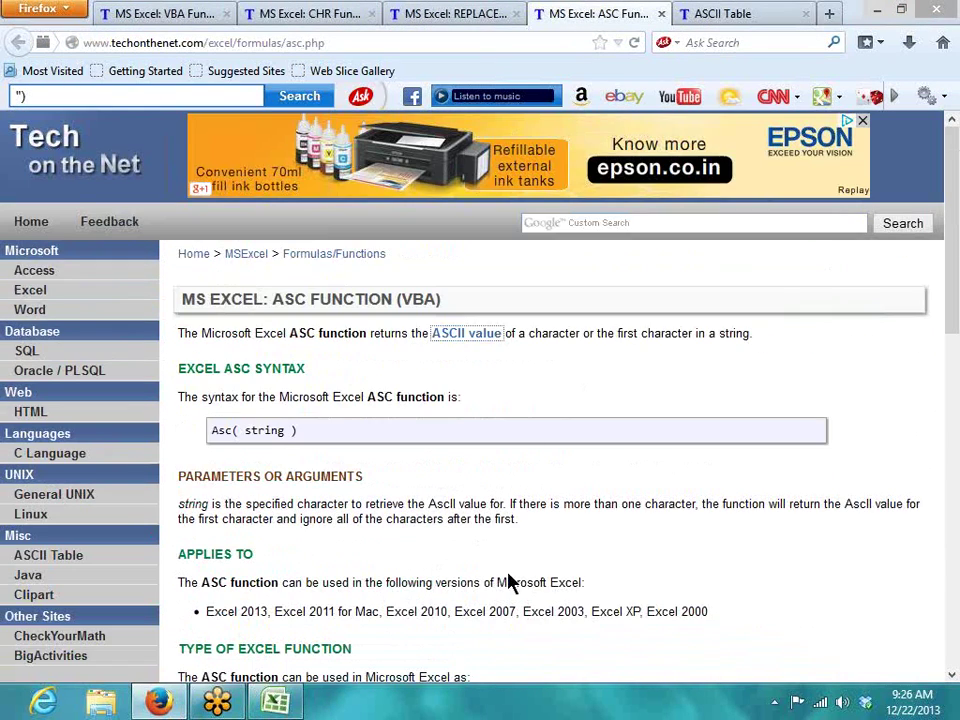
click(100, 14)
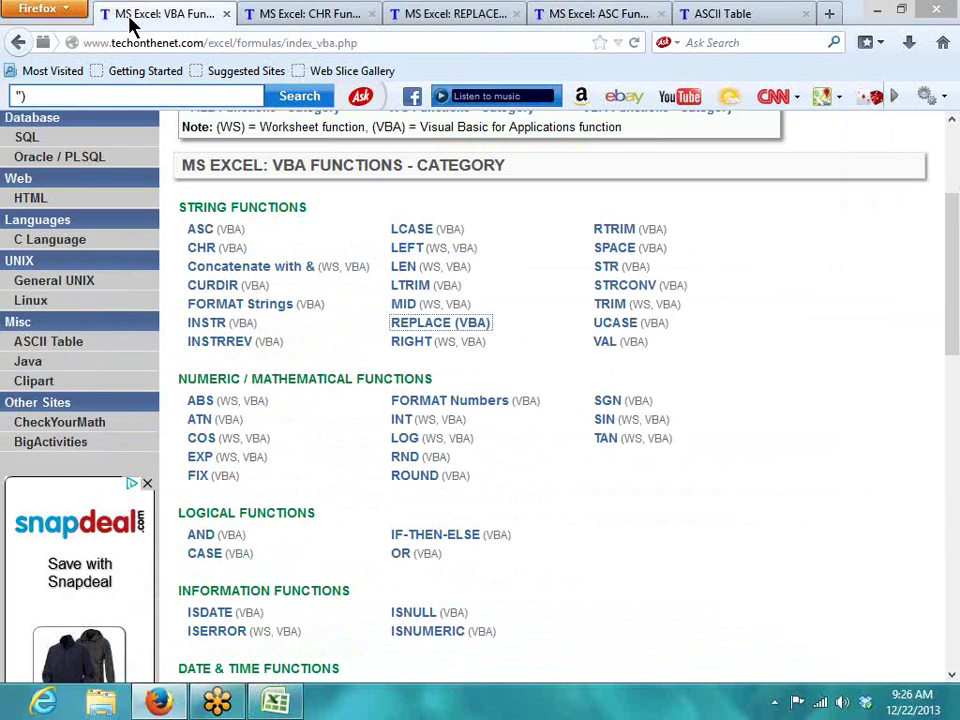
Step: Examine the ASCII Table page, comparing decimal codes with characters and marking the exclamation mark and the codes 33 and 64
click(275, 702)
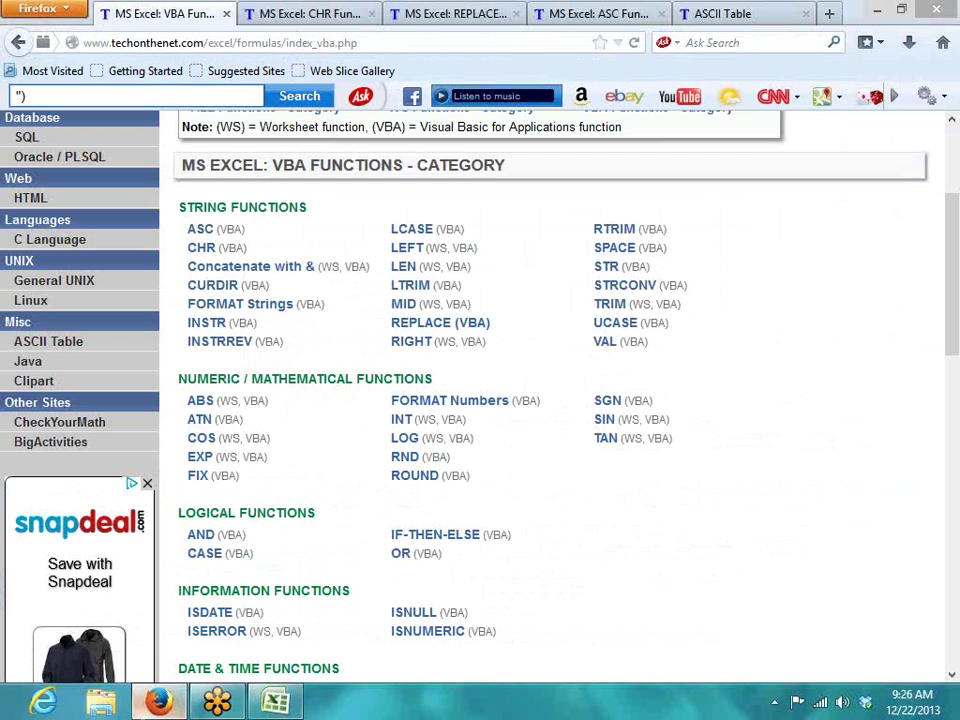
click(158, 702)
click(727, 18)
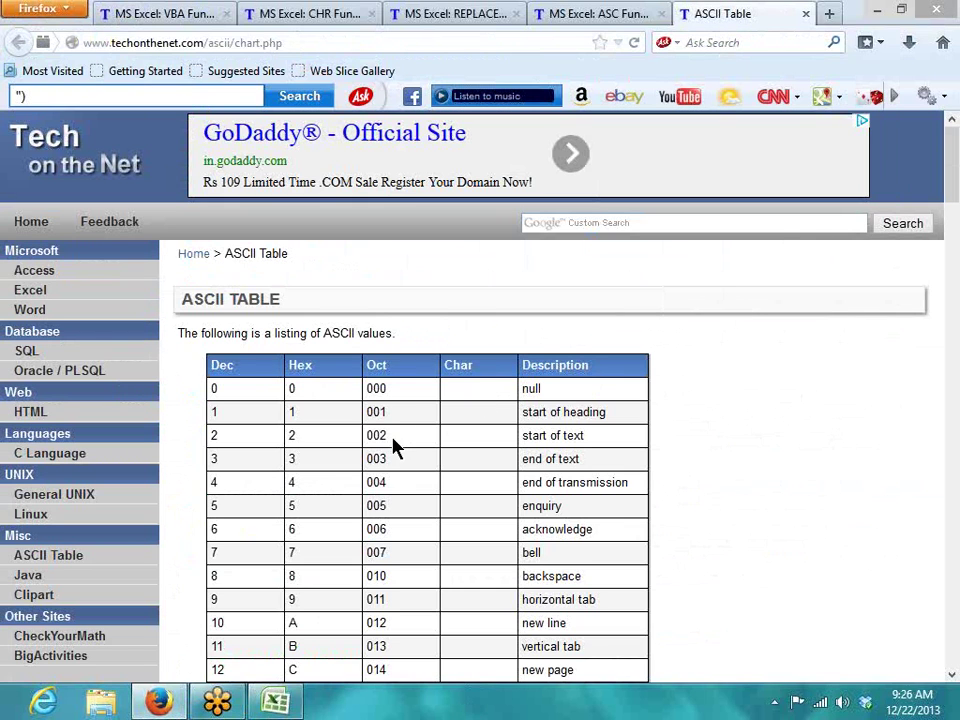
scroll(395, 448, down, 4)
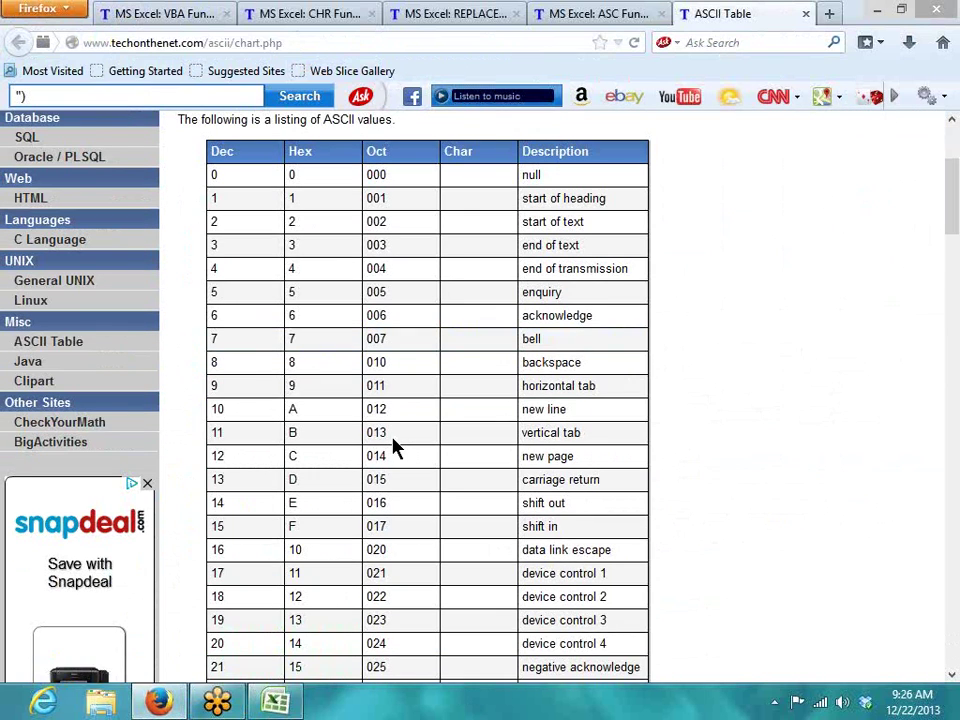
scroll(243, 300, up, 2)
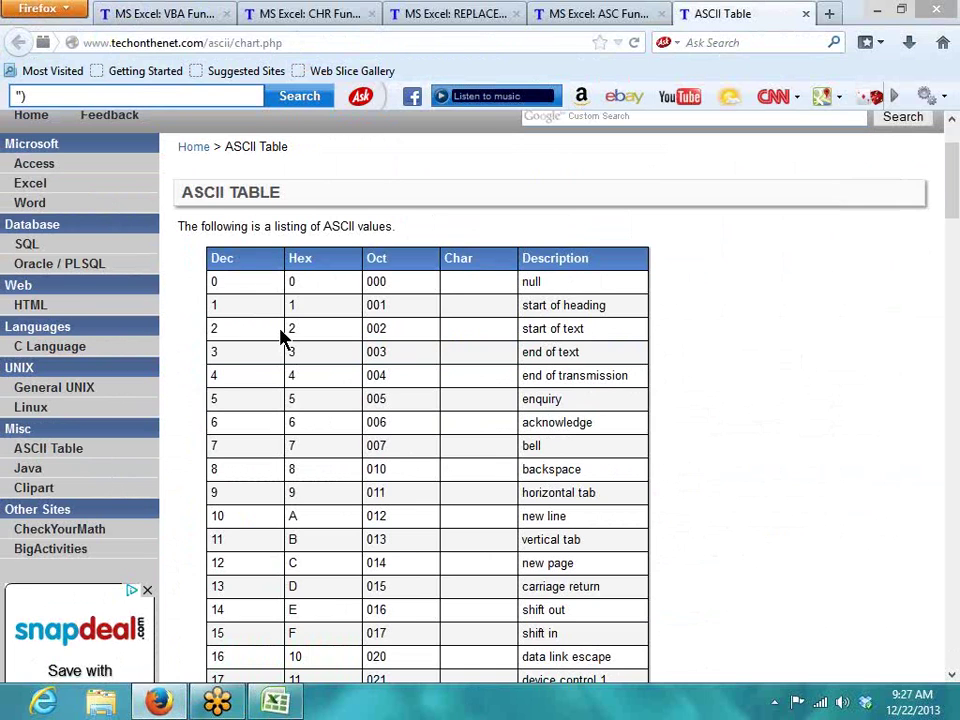
scroll(491, 519, down, 6)
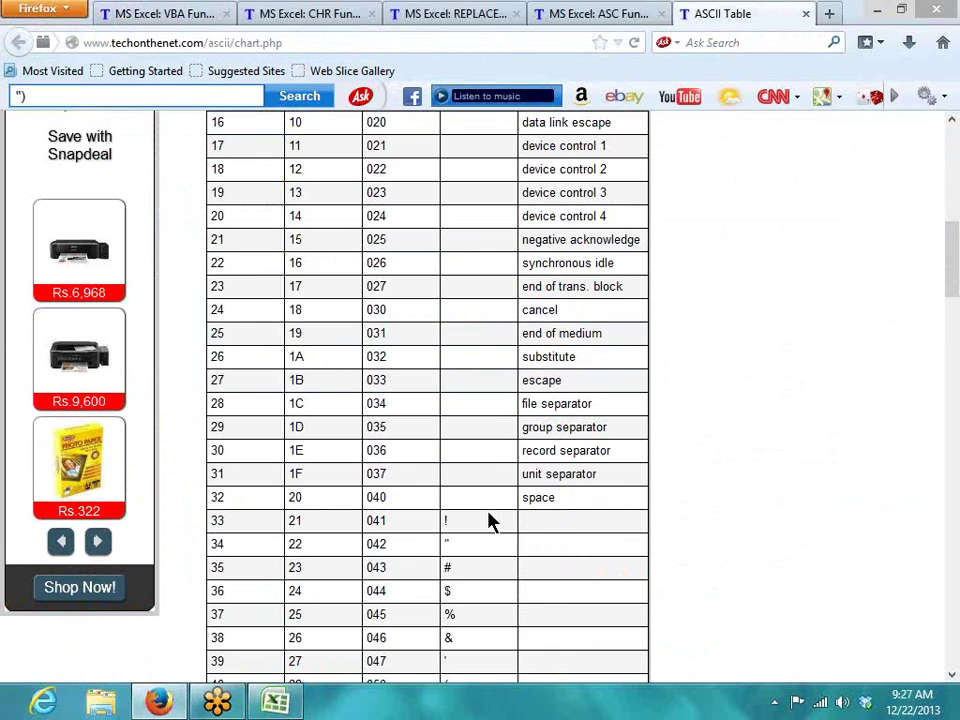
text(!)
scroll(354, 559, up, 4)
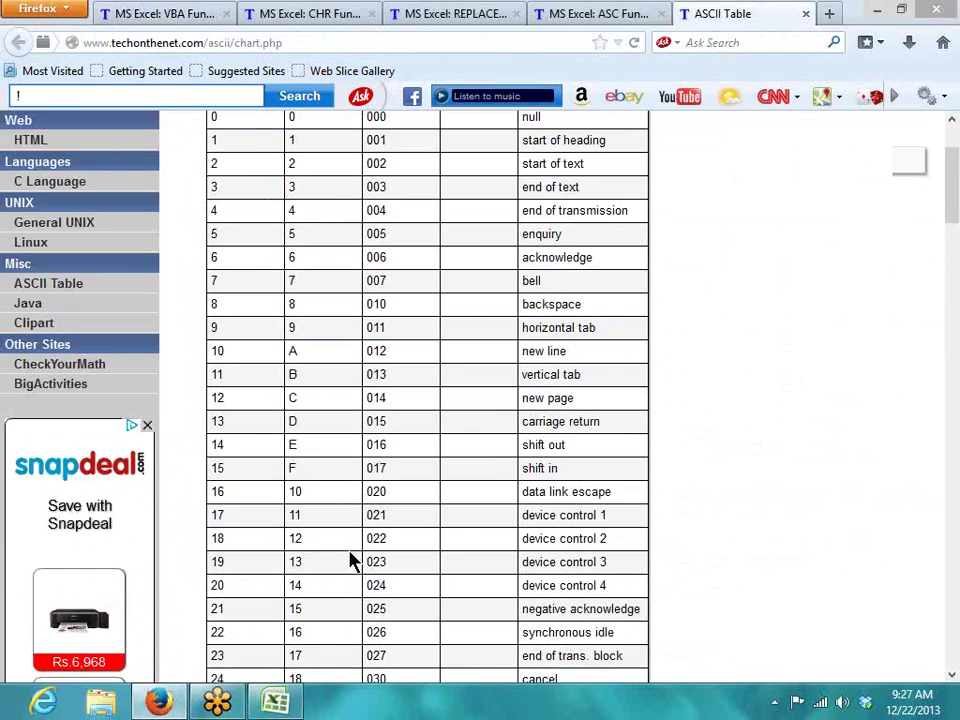
scroll(350, 560, up, 2)
scroll(350, 560, down, 6)
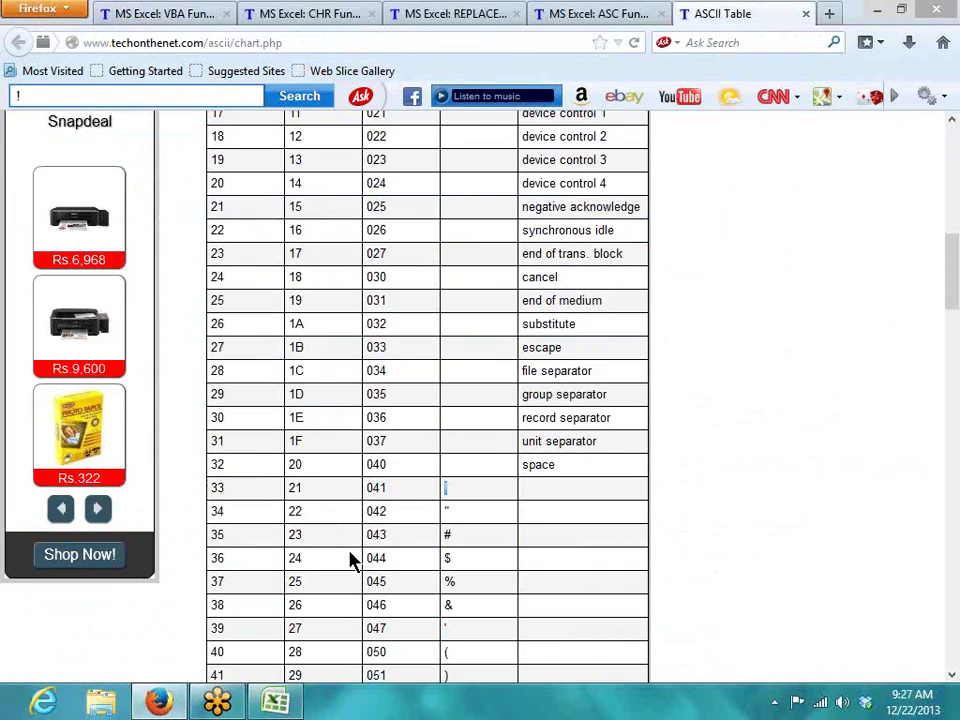
scroll(350, 560, down, 1)
double_click(215, 413)
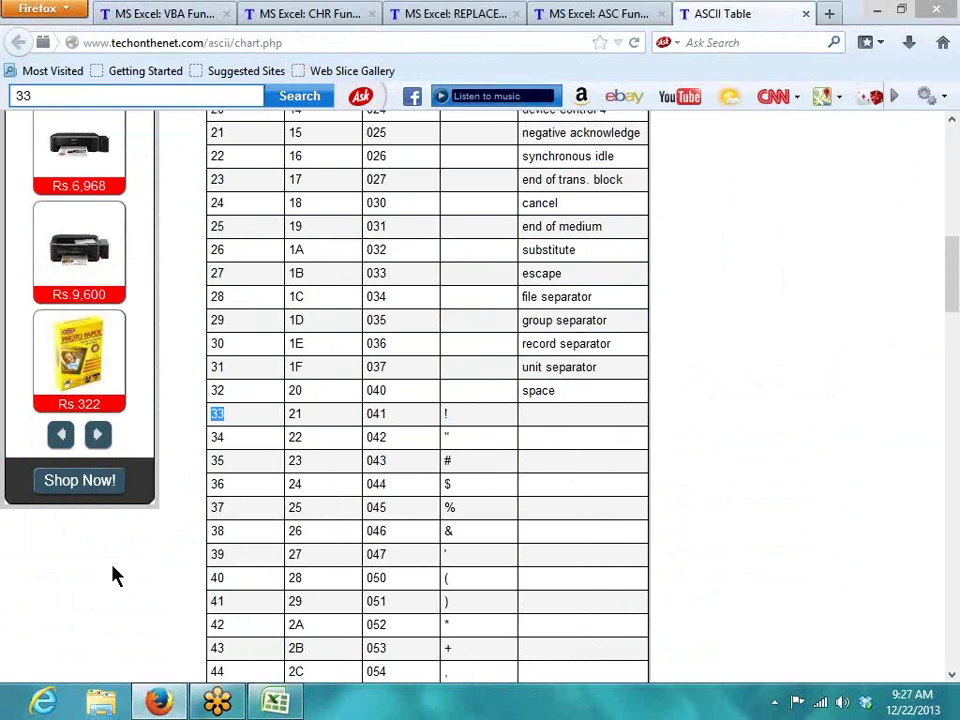
scroll(112, 574, down, 4)
scroll(112, 574, down, 6)
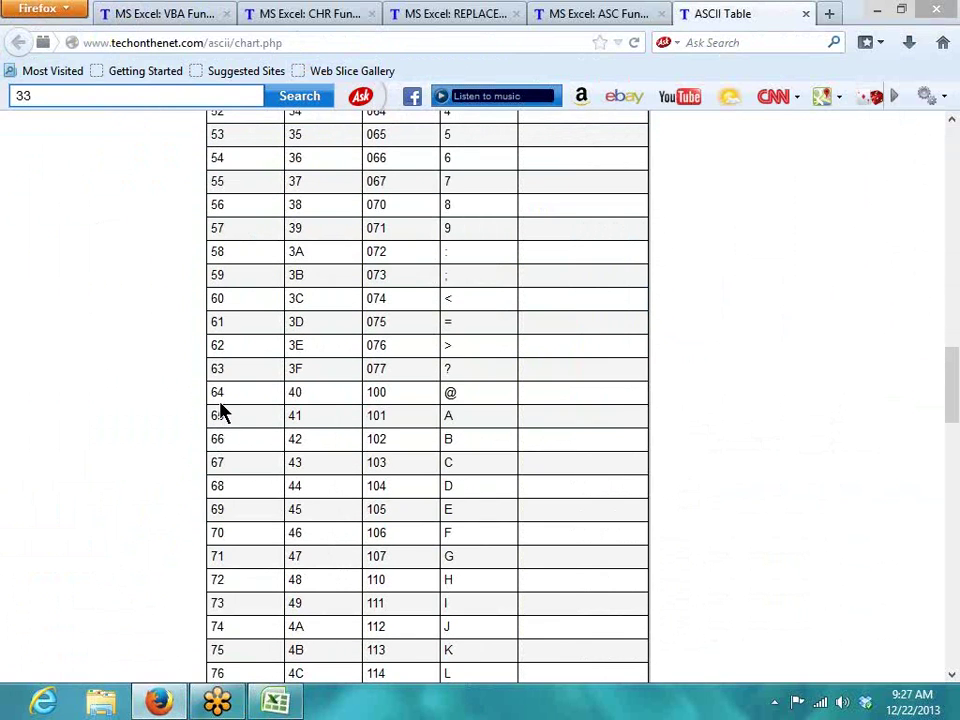
double_click(215, 392)
click(276, 702)
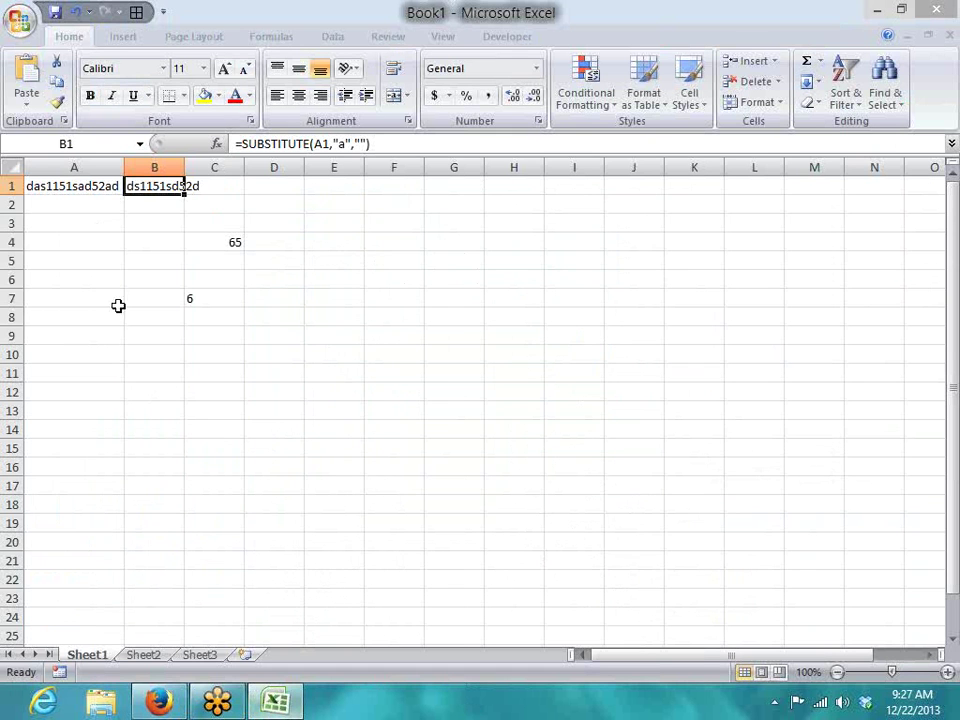
click(203, 362)
key(Up)
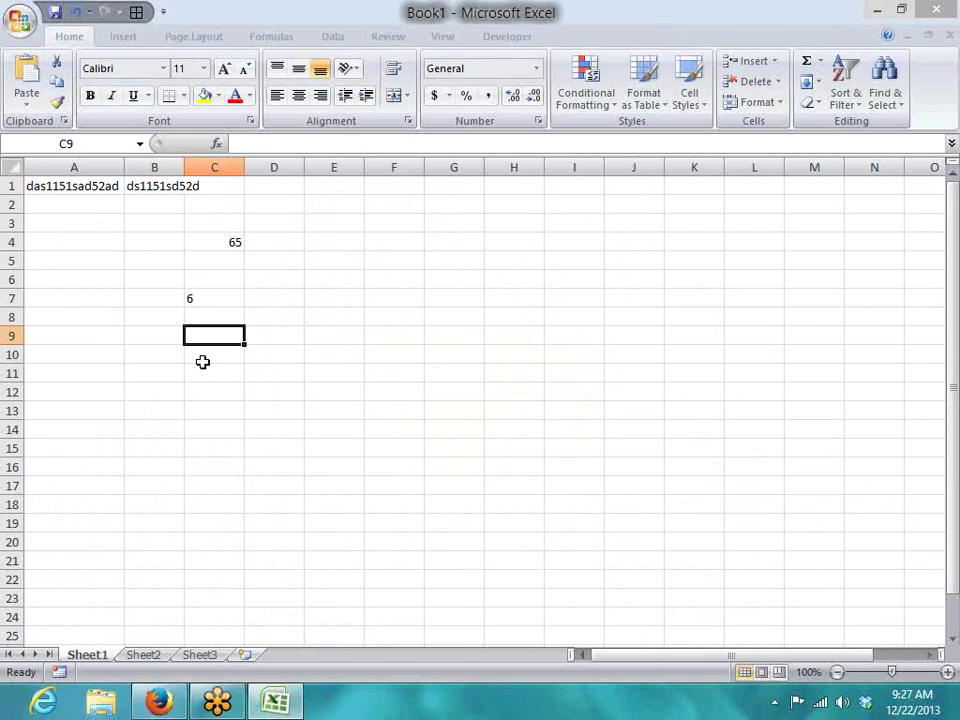
text(char)
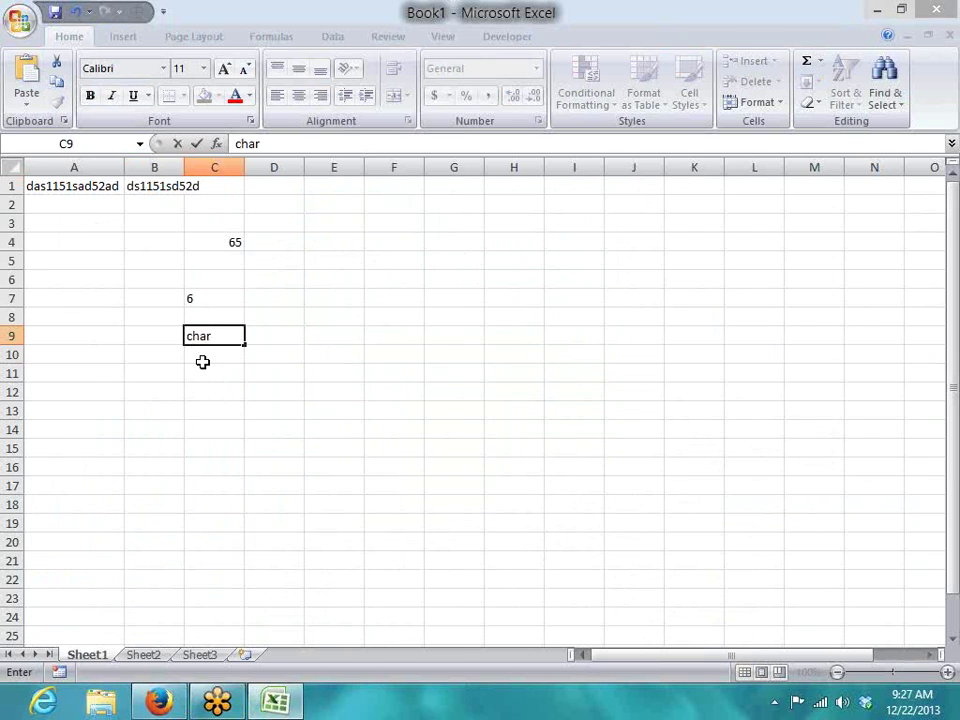
key(BackSpace)
key(BackSpace)
key(BackSpace)
key(BackSpace)
key(Escape)
Step: Select cell C7, switch to Firefox and mark the letter A and its decimal code 65 in the ASCII table
key(Up)
key(Up)
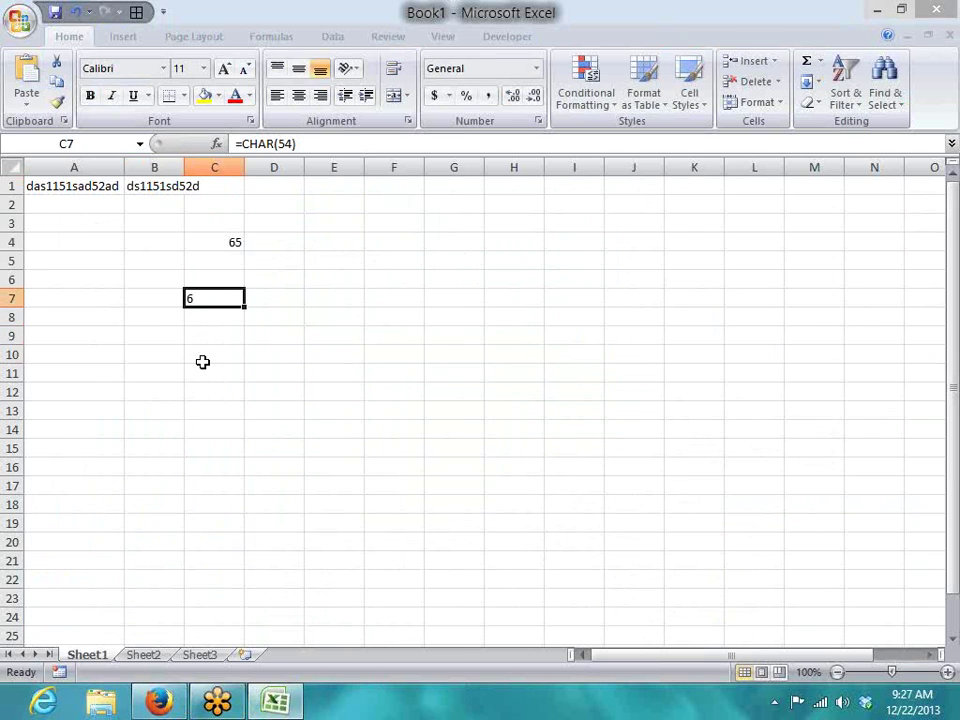
key(alt+Tab)
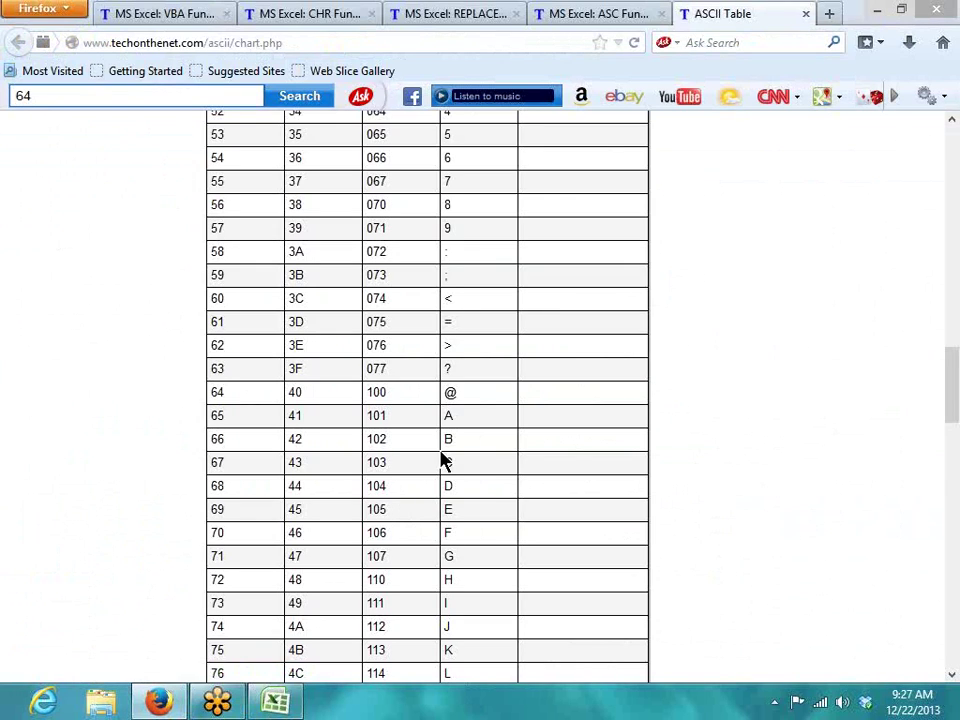
double_click(447, 416)
double_click(216, 416)
Step: Switch back to Excel and change the formula in cell C7 to =CHAR(65)
key(alt+Tab)
click(296, 143)
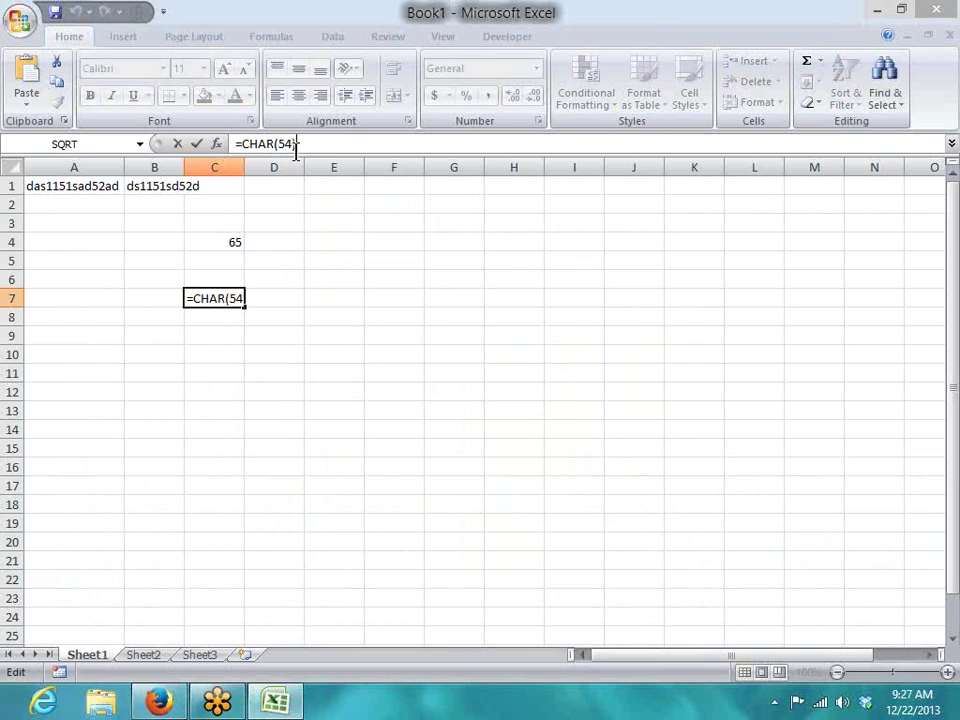
key(Left)
key(BackSpace)
key(BackSpace)
text(65)
key(Return)
key(Up)
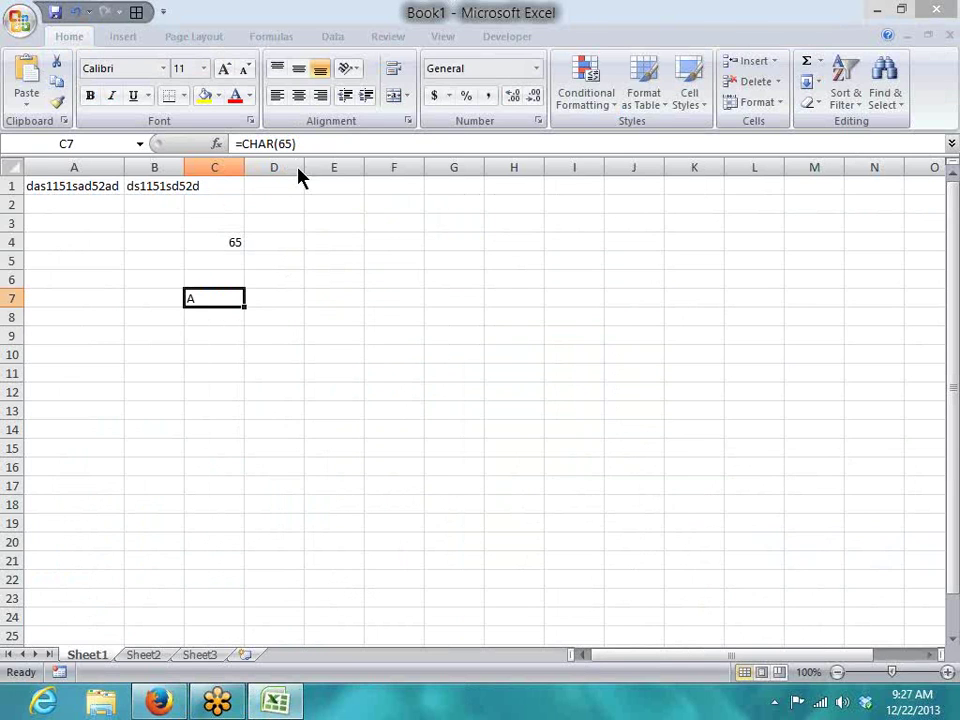
Step: Switch to Firefox and examine the ASCII table from the capital letters to its end, marking the last code 127
key(alt+Tab)
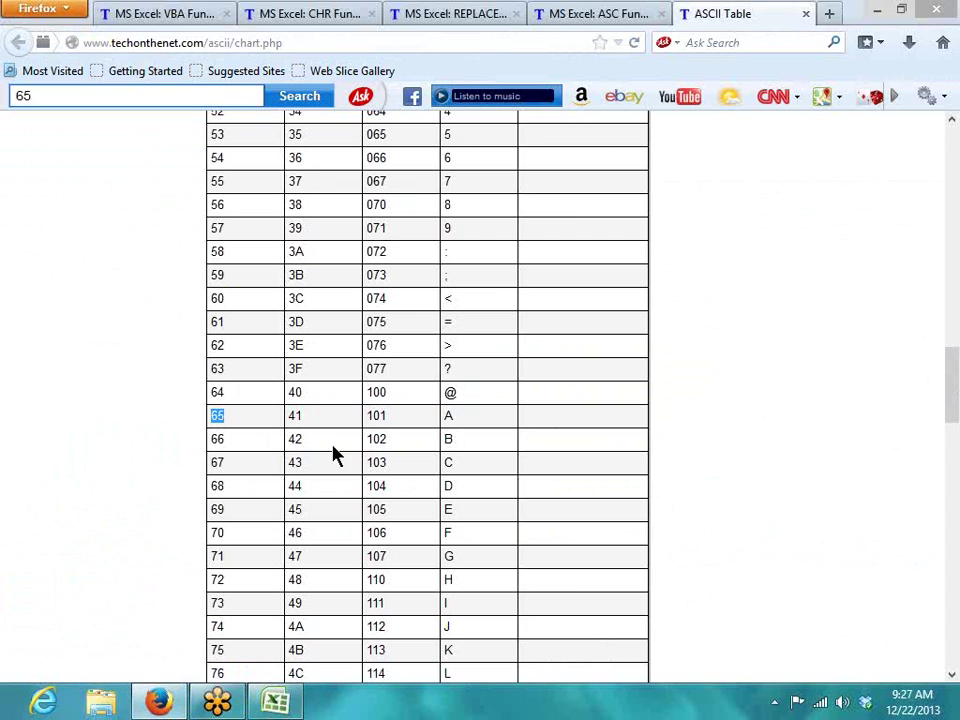
scroll(257, 508, down, 10)
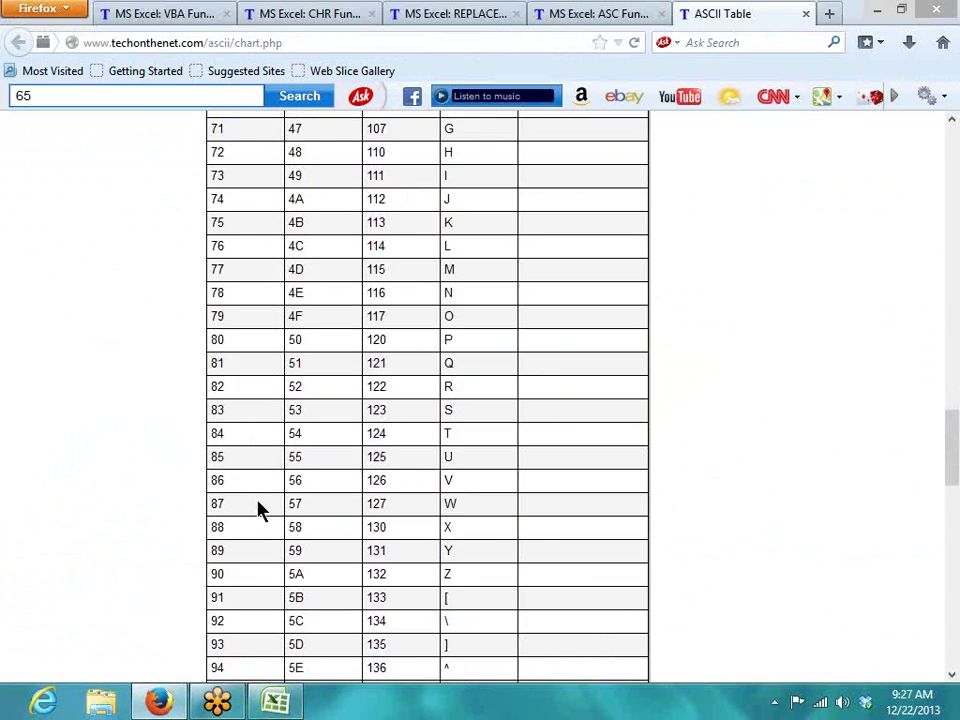
scroll(250, 545, down, 1)
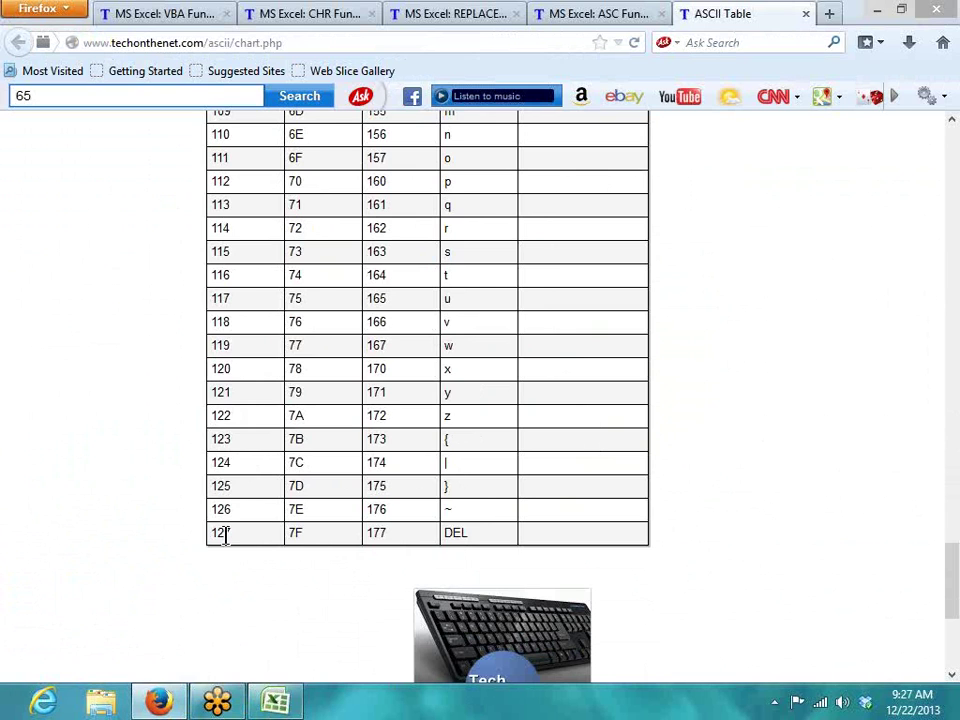
scroll(226, 540, up, 10)
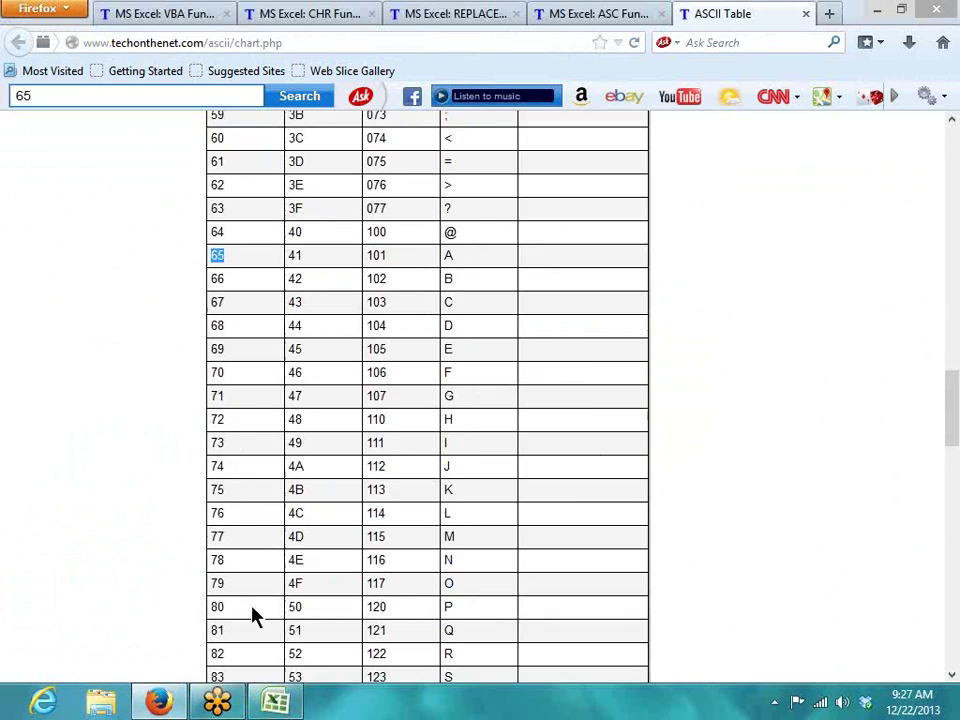
scroll(252, 625, down, 7)
scroll(238, 670, down, 2)
double_click(226, 638)
scroll(226, 638, up, 10)
scroll(300, 450, up, 3)
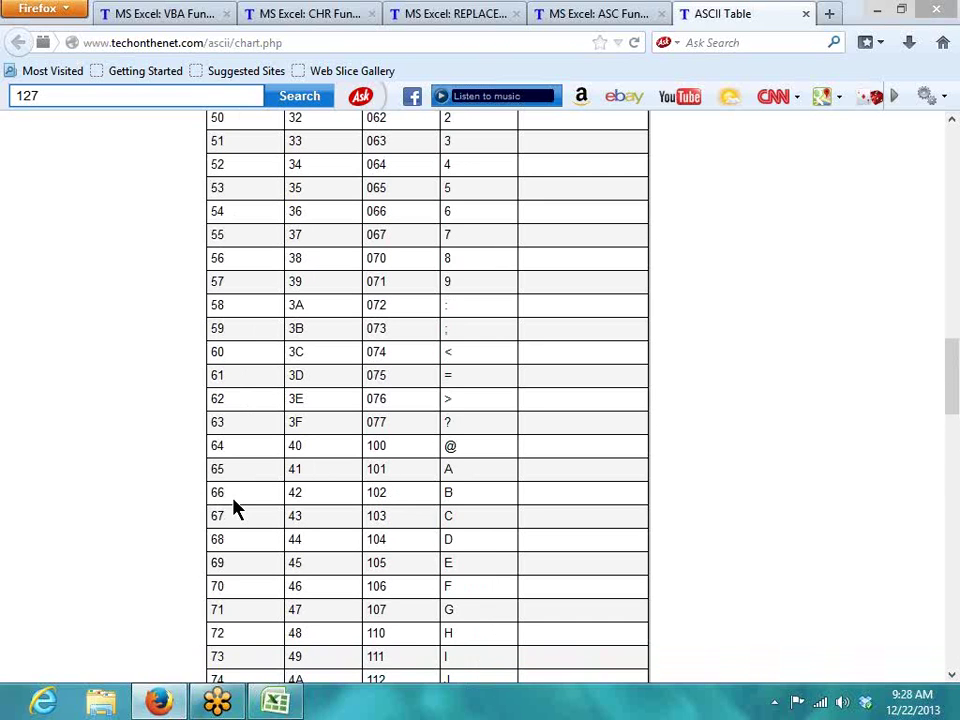
Step: Switch to Excel and change the formula in cell B1 to =SUBSTITUTE(A1,"p","")
click(275, 701)
click(173, 186)
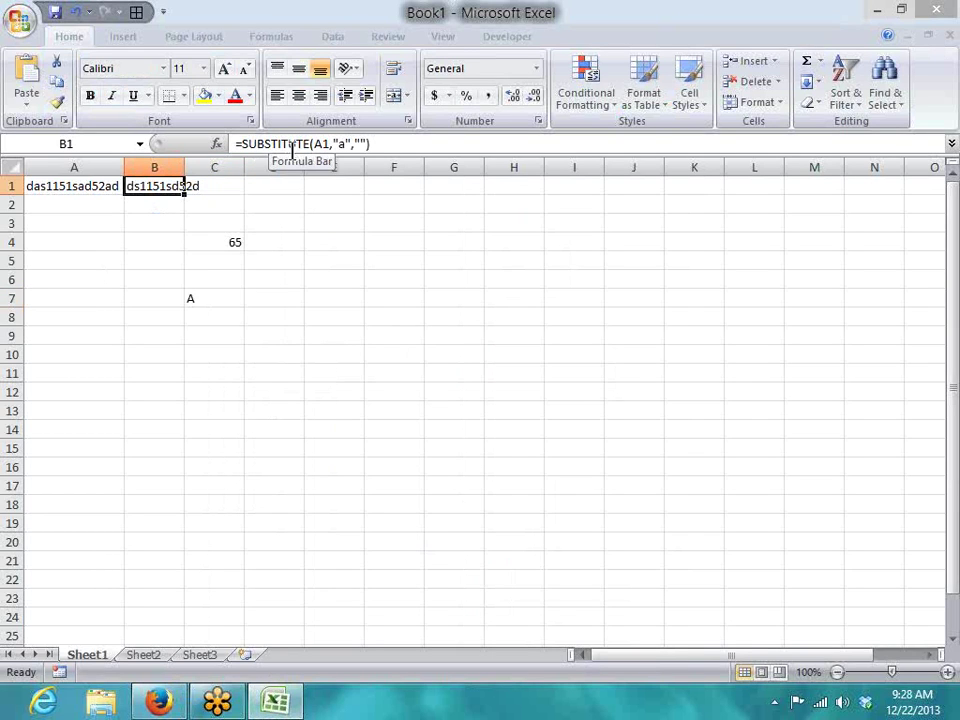
click(340, 145)
key(BackSpace)
text(p)
key(Return)
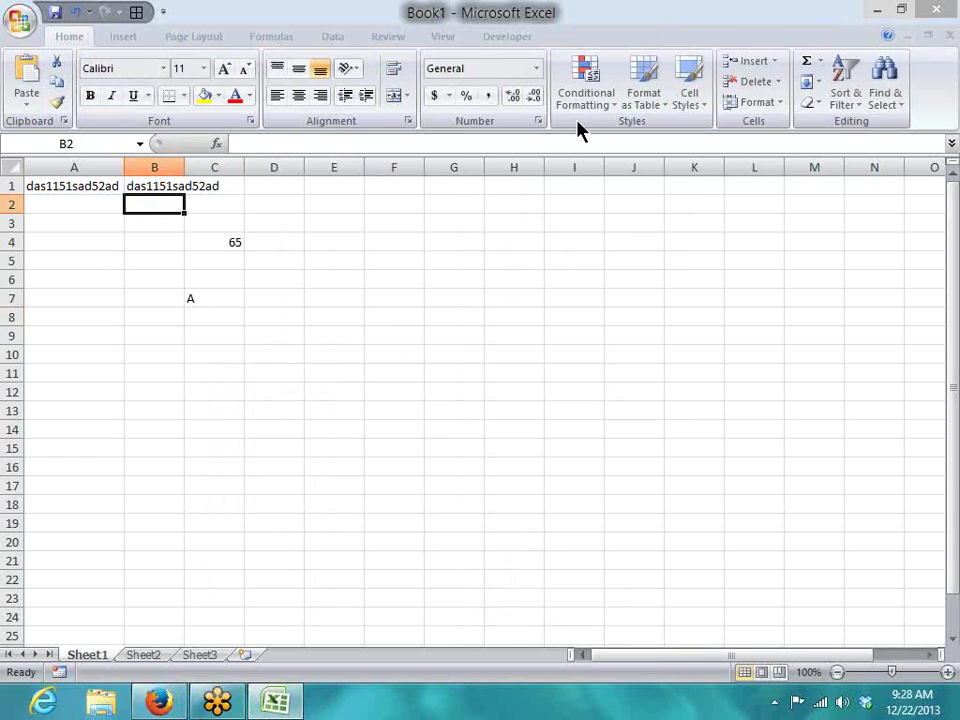
Step: Open the Visual Basic editor, collapse the fun.xlam project and insert a new module into the Book1 project
scroll(407, 69, down, 7)
click(30, 90)
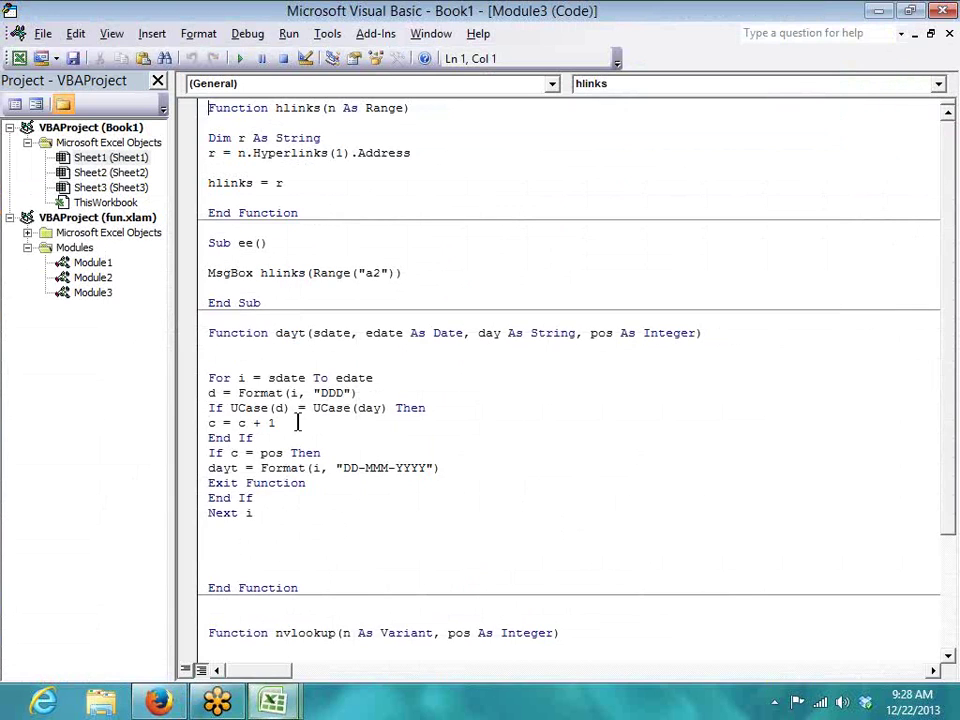
scroll(221, 463, down, 3)
scroll(180, 357, up, 1)
double_click(40, 218)
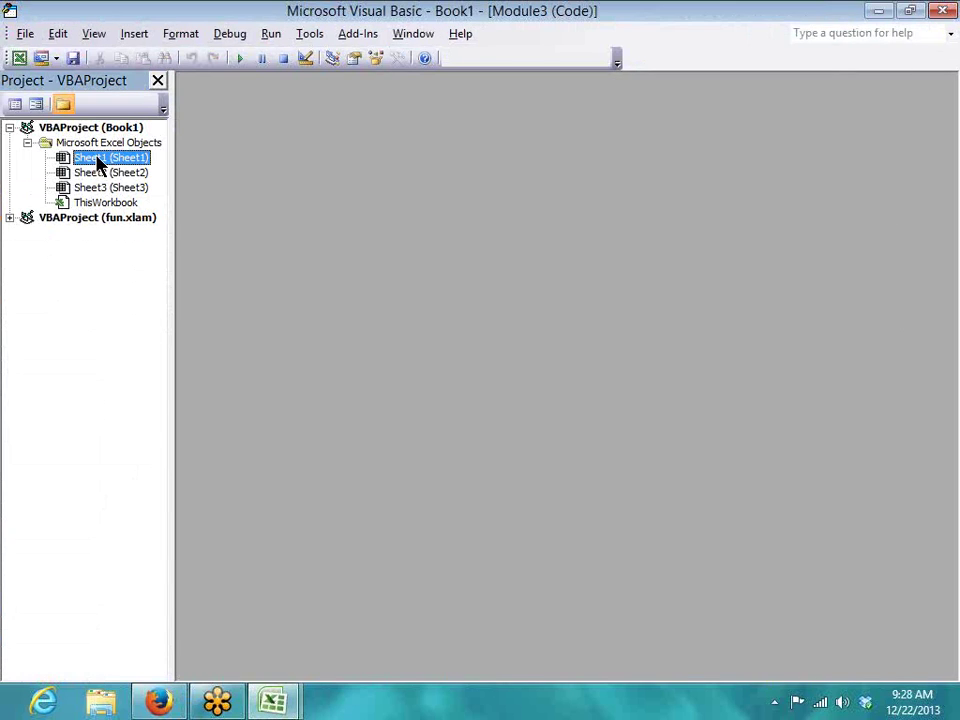
click(134, 33)
click(144, 97)
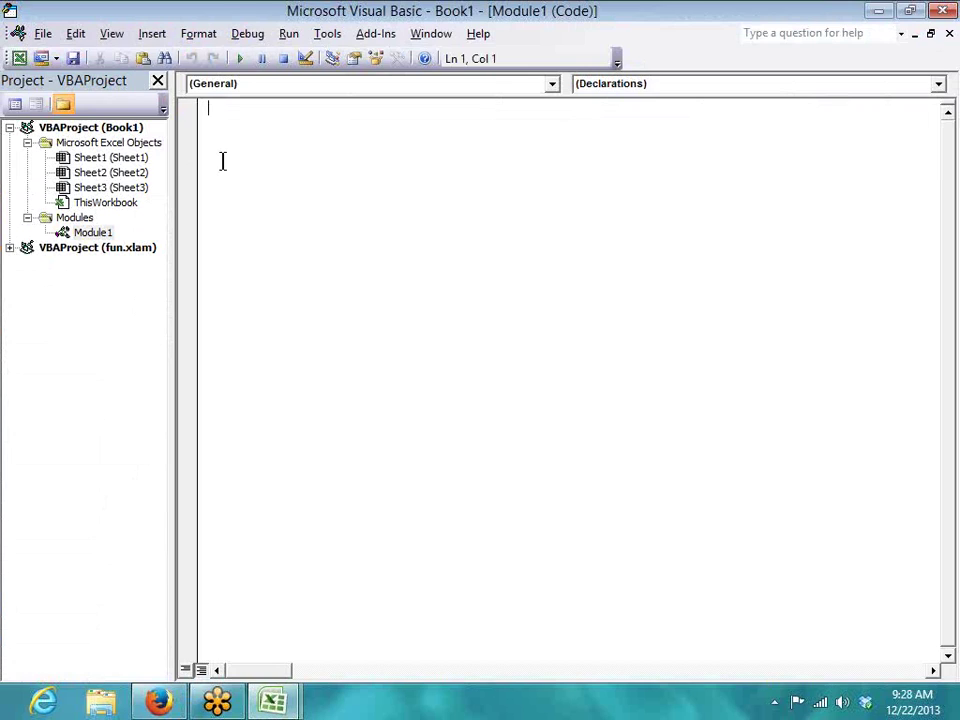
Step: Declare Function numr(n As String) in the new module and add blank lines inside its body
text(function nu)
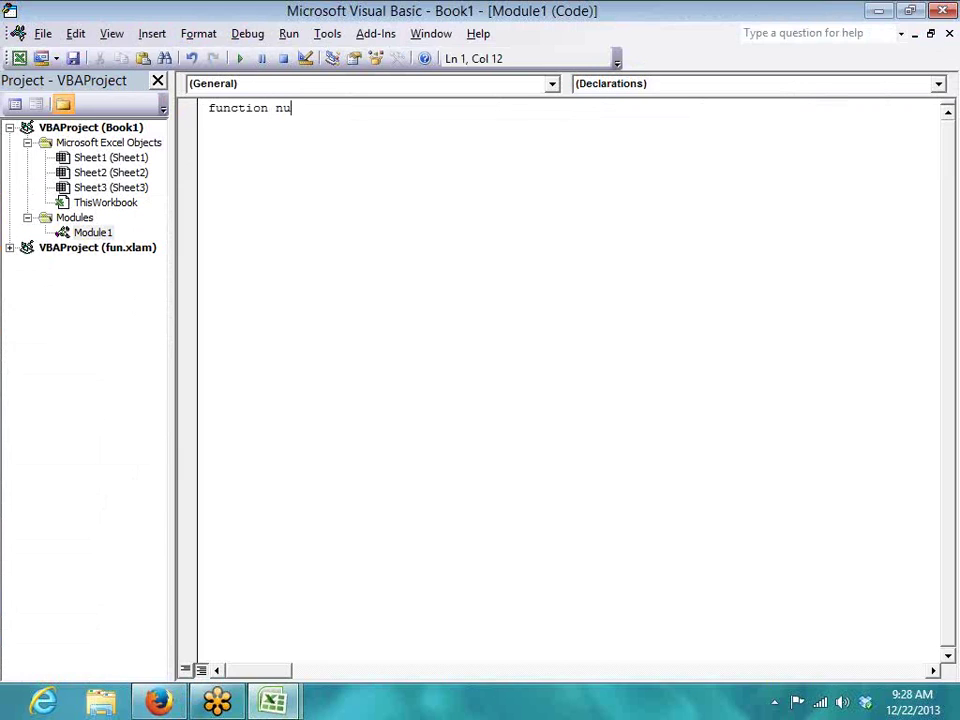
text(mr(n as s)
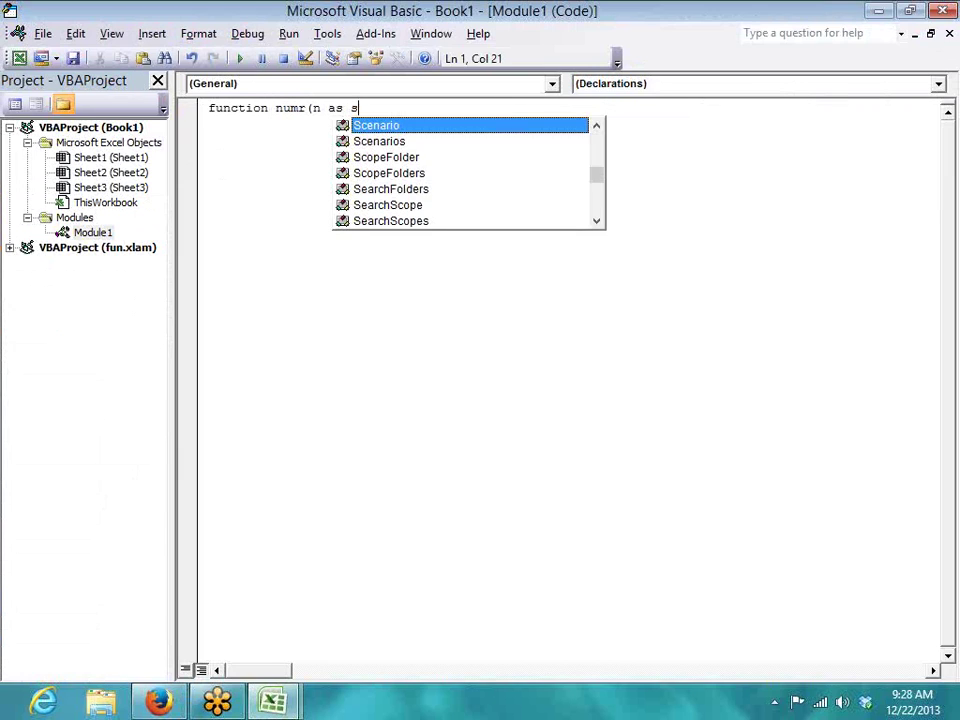
text(tr)
key(Tab)
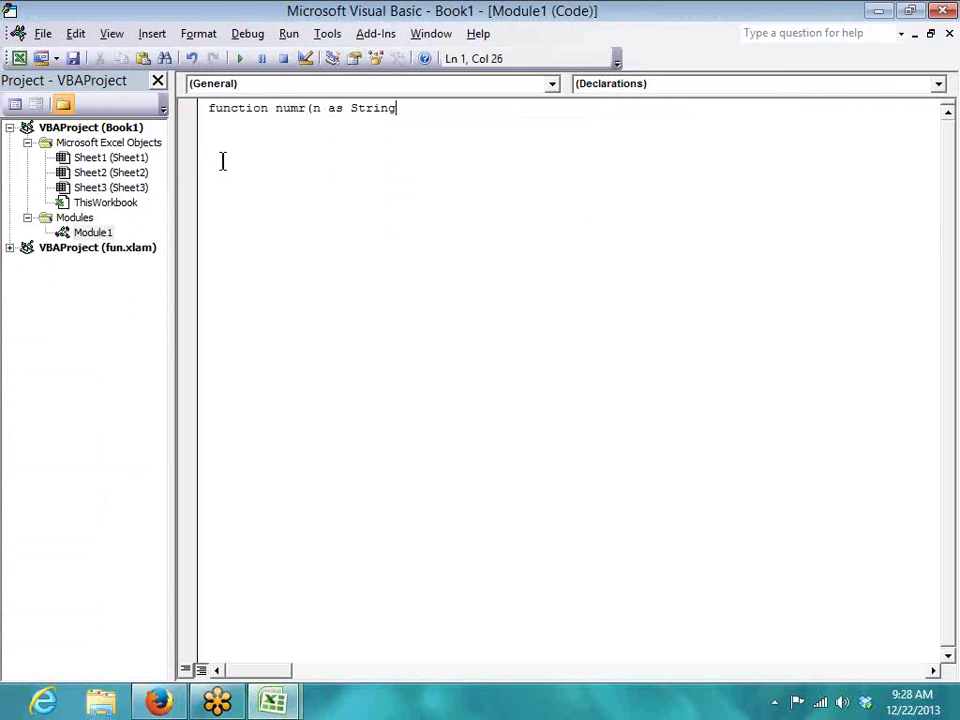
text())
key(Return)
key(Return)
key(Return)
key(Return)
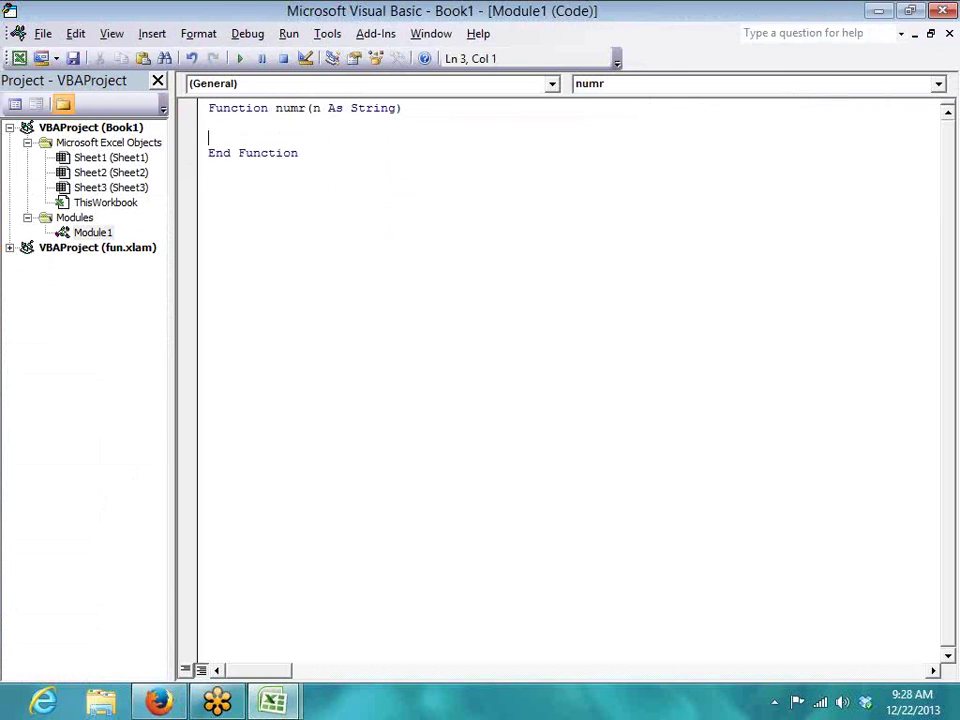
key(Up)
key(Return)
key(Up)
key(Up)
key(Return)
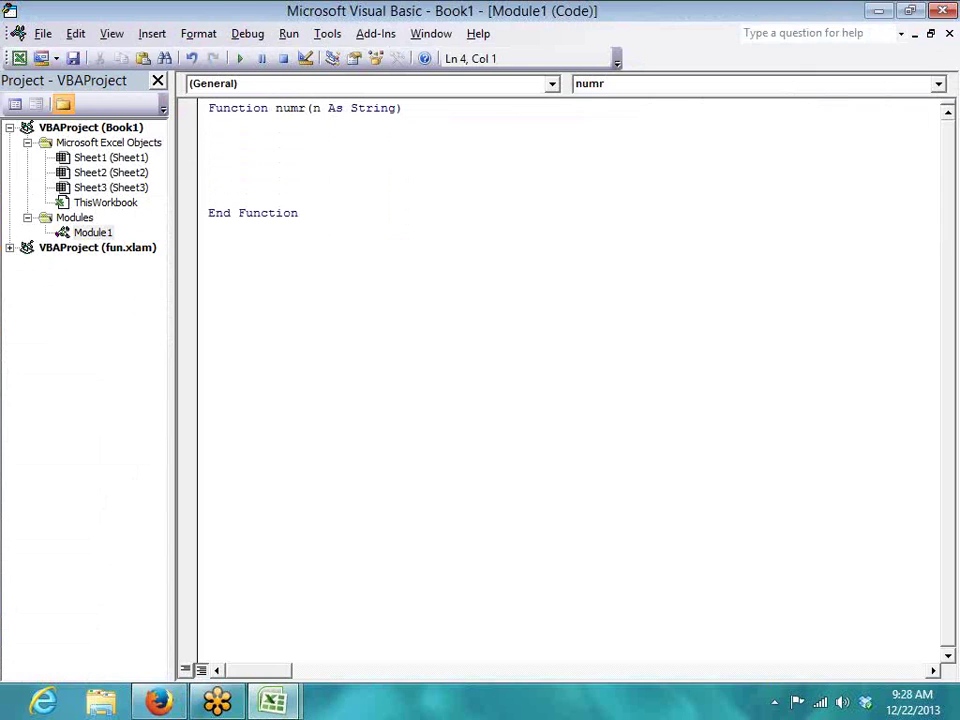
Step: Write the loop header For i = 58 To 127 in the numr function, looking up the start code in Firefox's ASCII table
text(for i=)
key(alt+F11)
key(alt+F11)
click(176, 713)
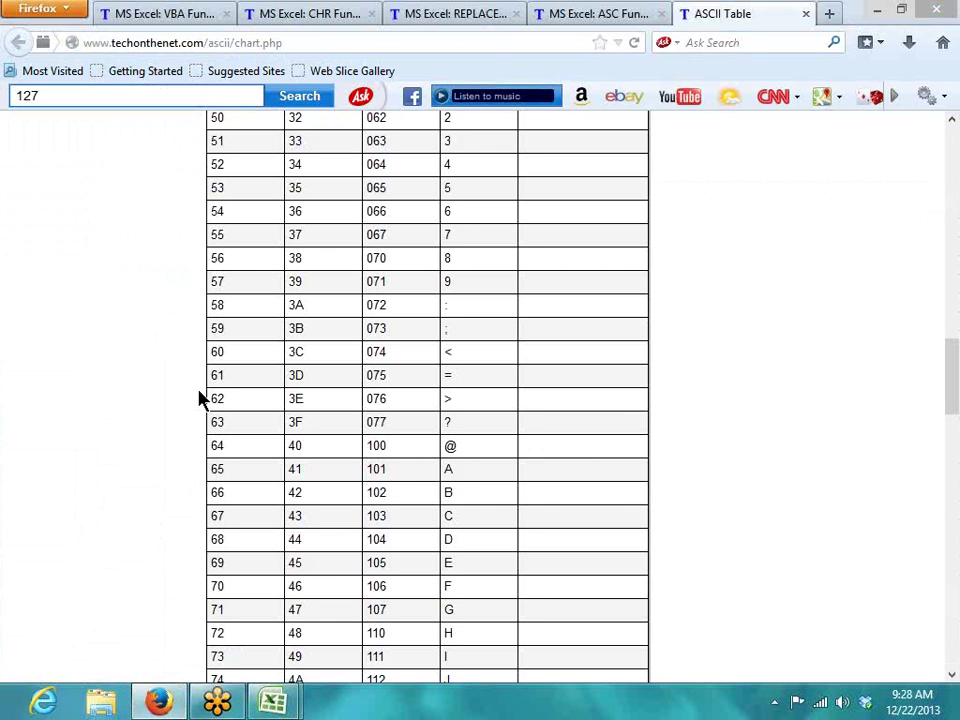
double_click(444, 308)
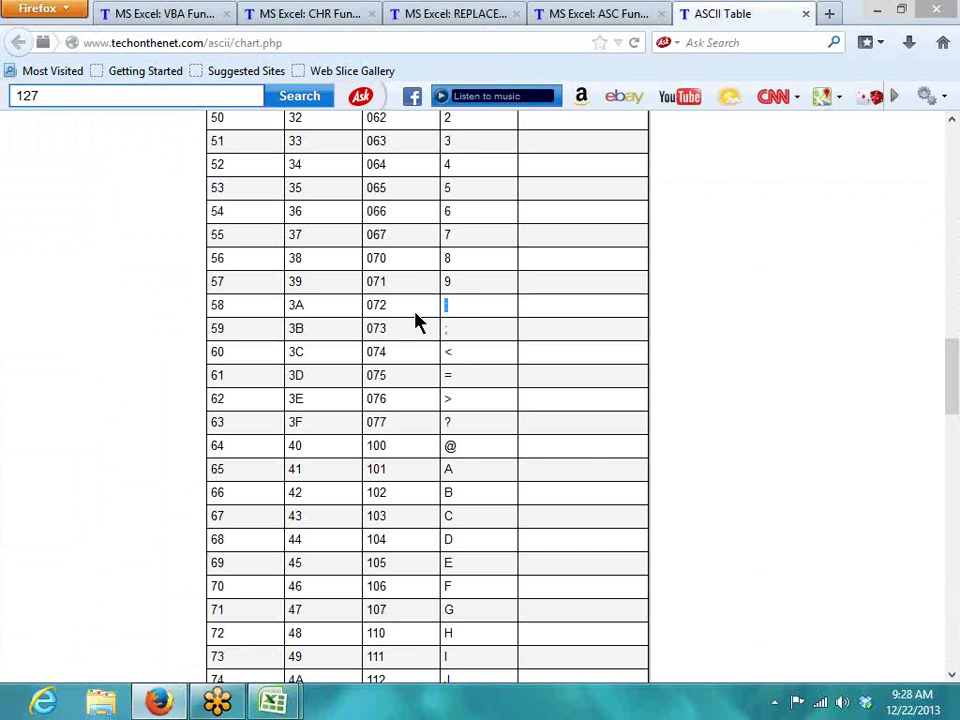
double_click(215, 305)
key(alt+Tab)
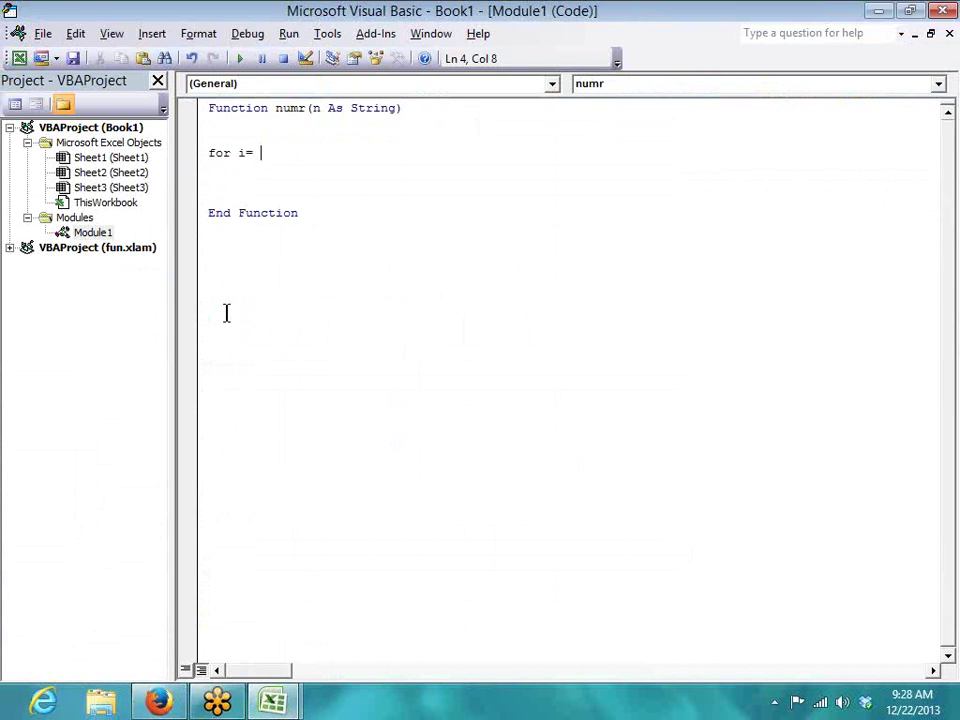
text(58 to 127)
key(Return)
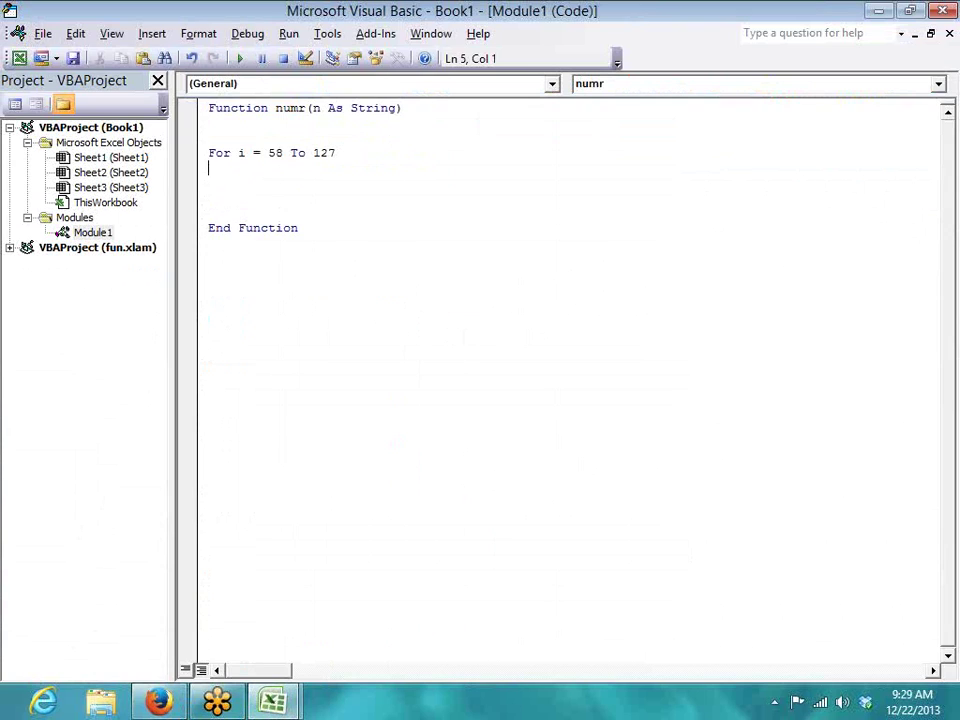
Step: Declare the variable with Dim d As String directly above the For line
click(226, 184)
click(217, 135)
text(dim d as )
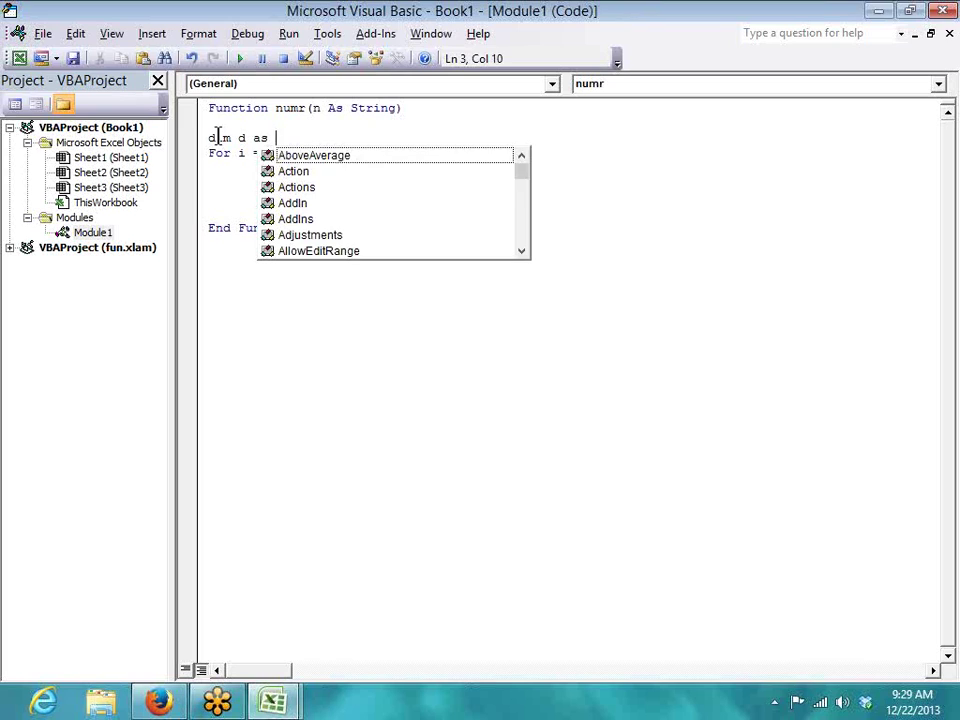
text(st)
key(Down)
key(Down)
key(Down)
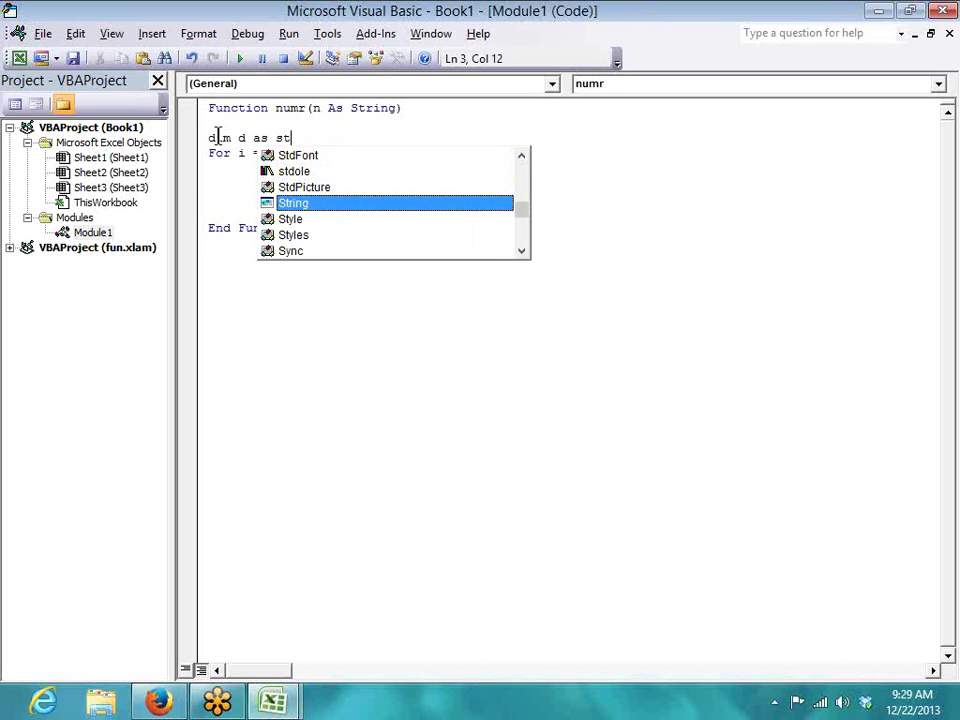
key(Tab)
Step: Insert the line d = n between the Dim declaration and the For line
click(218, 182)
click(222, 171)
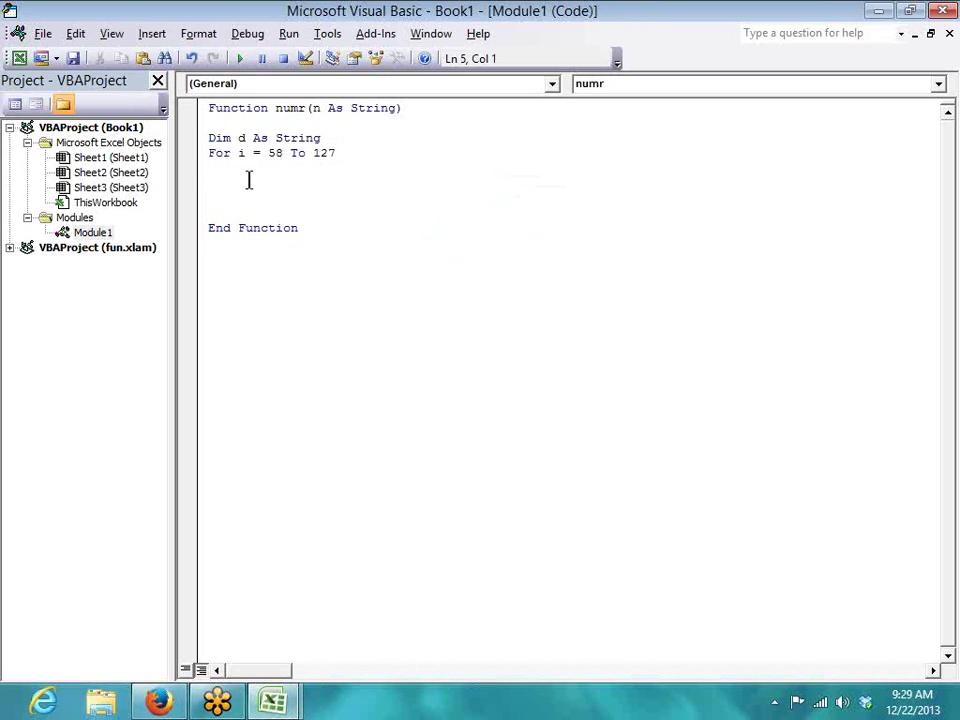
key(Up)
key(Return)
key(Up)
text(d = n)
key(Down)
key(Down)
key(Up)
key(Up)
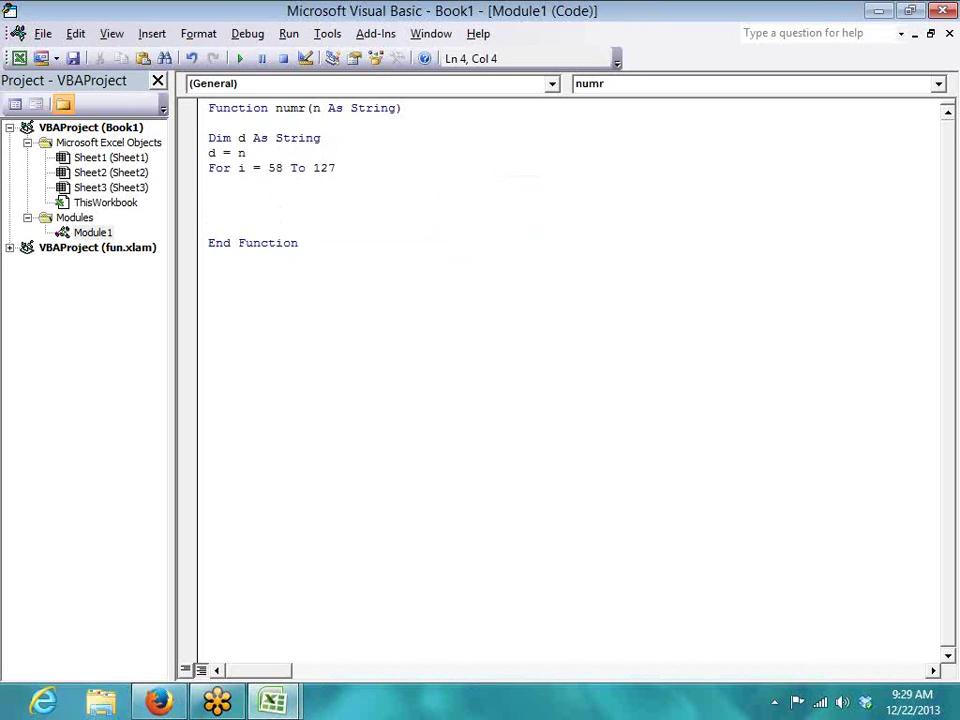
double_click(241, 153)
Step: Add the statement d = Replace(d, Chr(i), "") inside the For loop
click(232, 179)
text(d=replace()
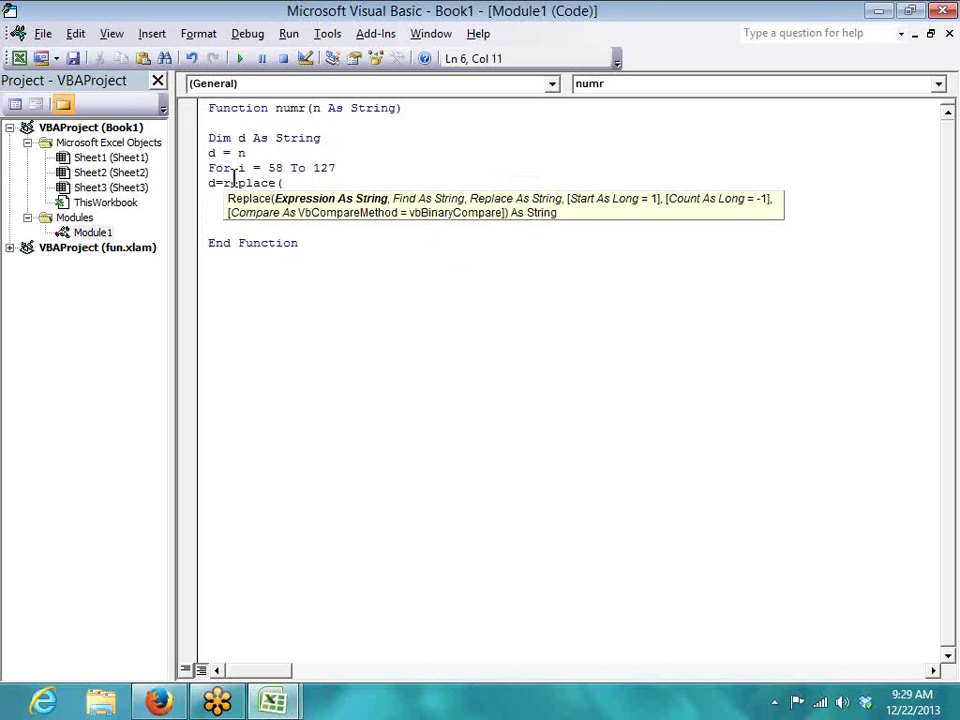
text(d,)
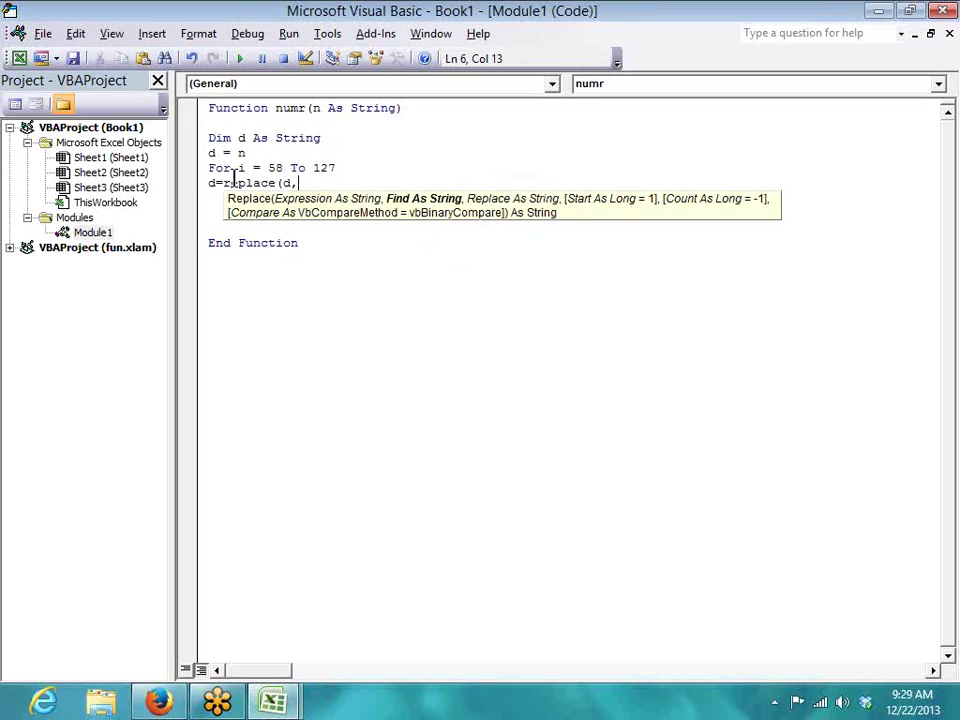
text(ch)
text(r(i)
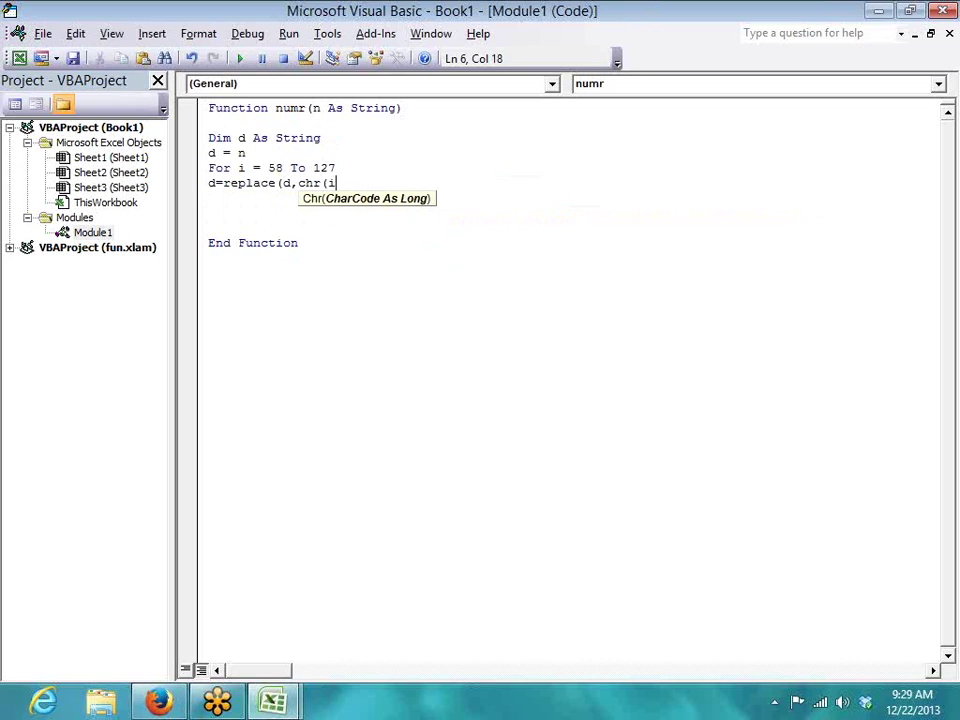
text(),)
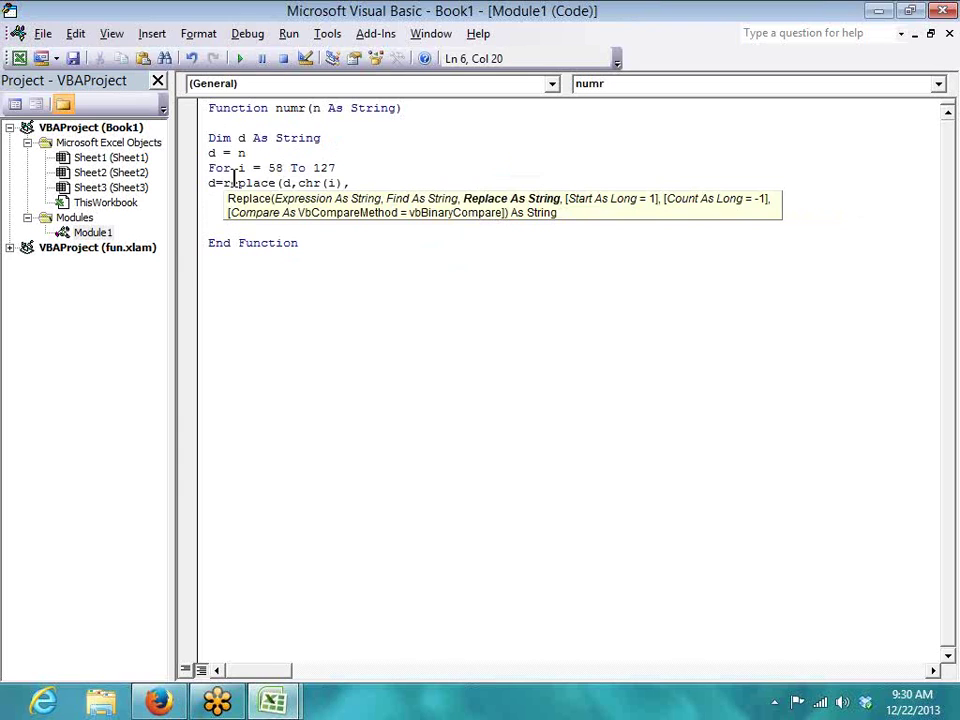
text(""))
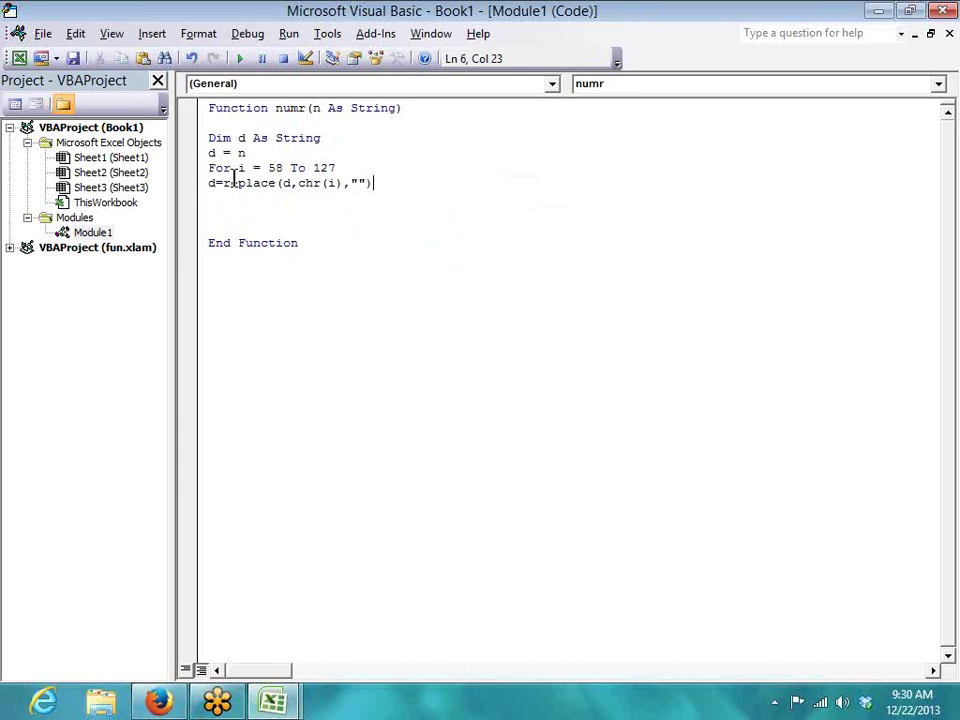
key(Return)
Step: Switch to Firefox and examine the Chr(87) example on the CHR page and the Replace example on the REPLACE page
key(alt+Tab)
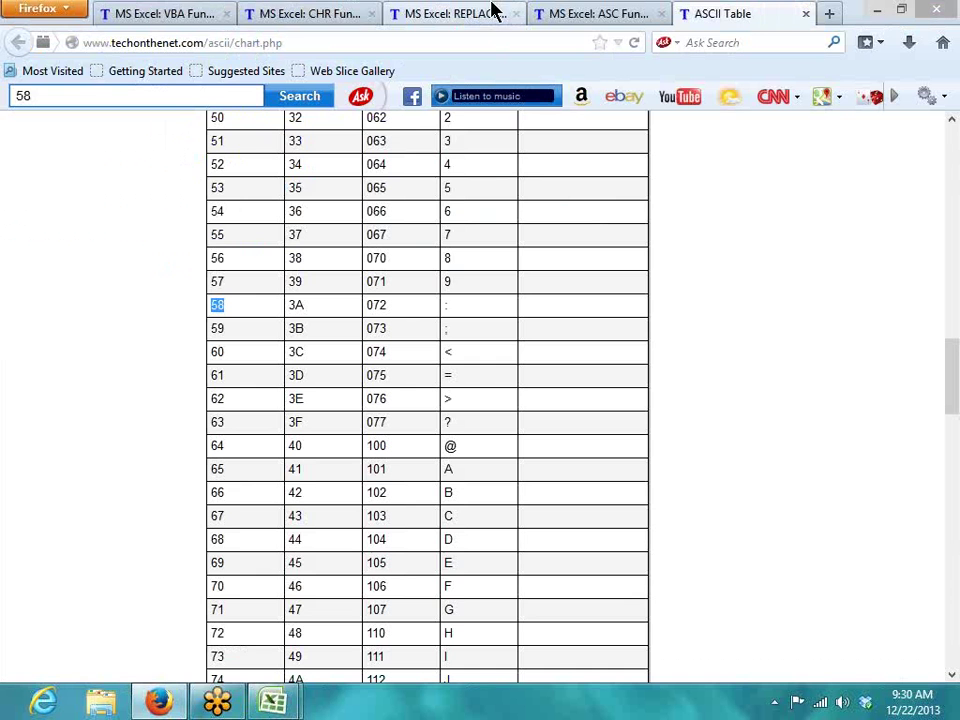
click(340, 17)
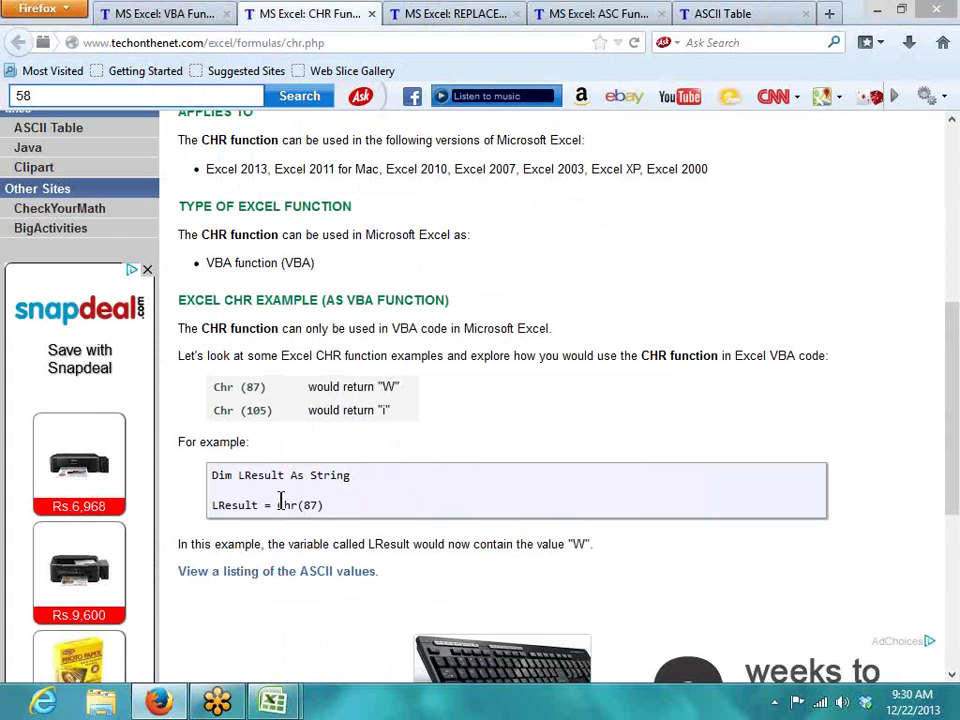
double_click(284, 505)
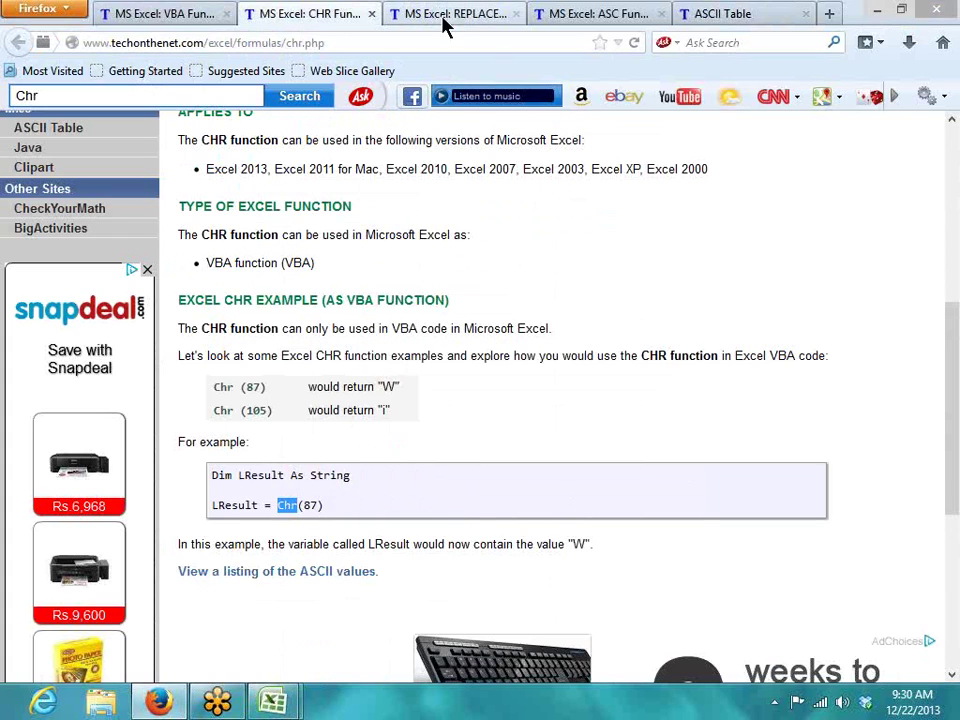
double_click(316, 505)
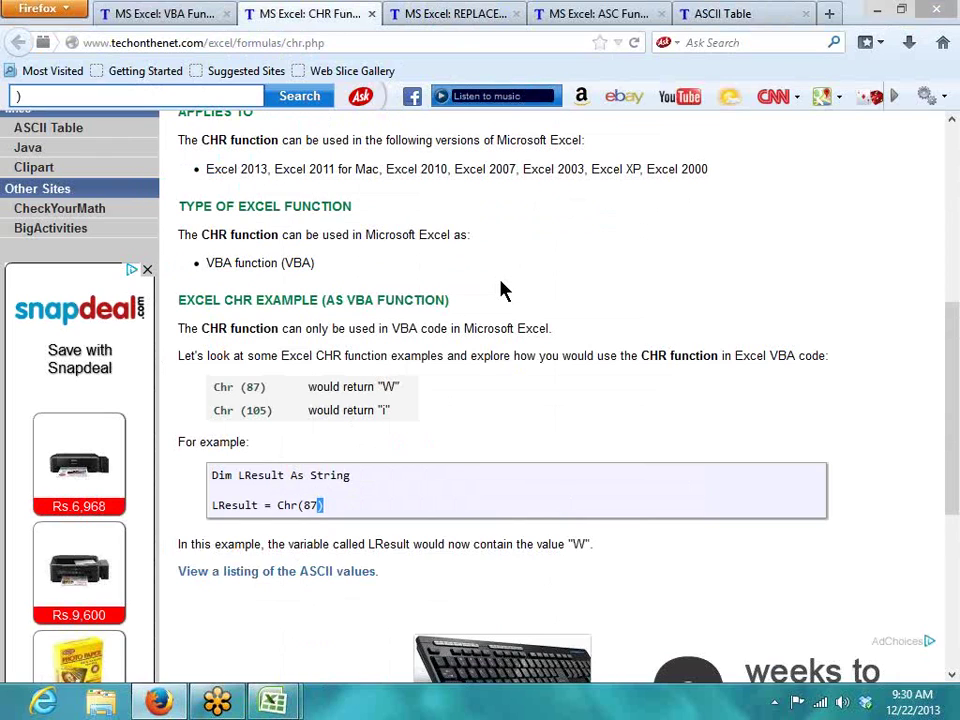
double_click(310, 505)
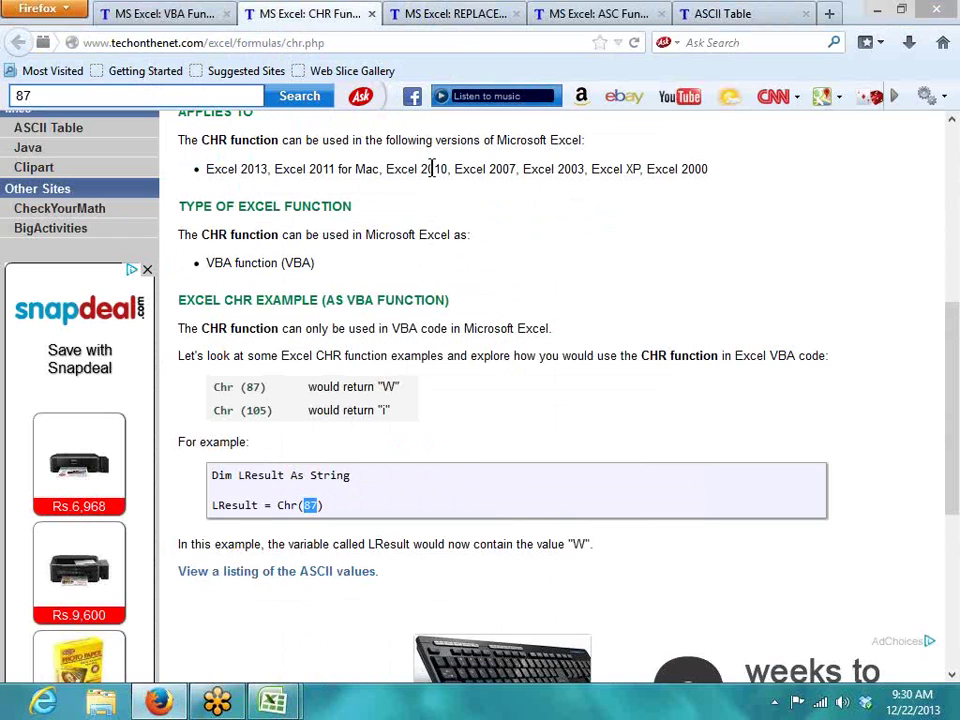
key(ctrl+Tab)
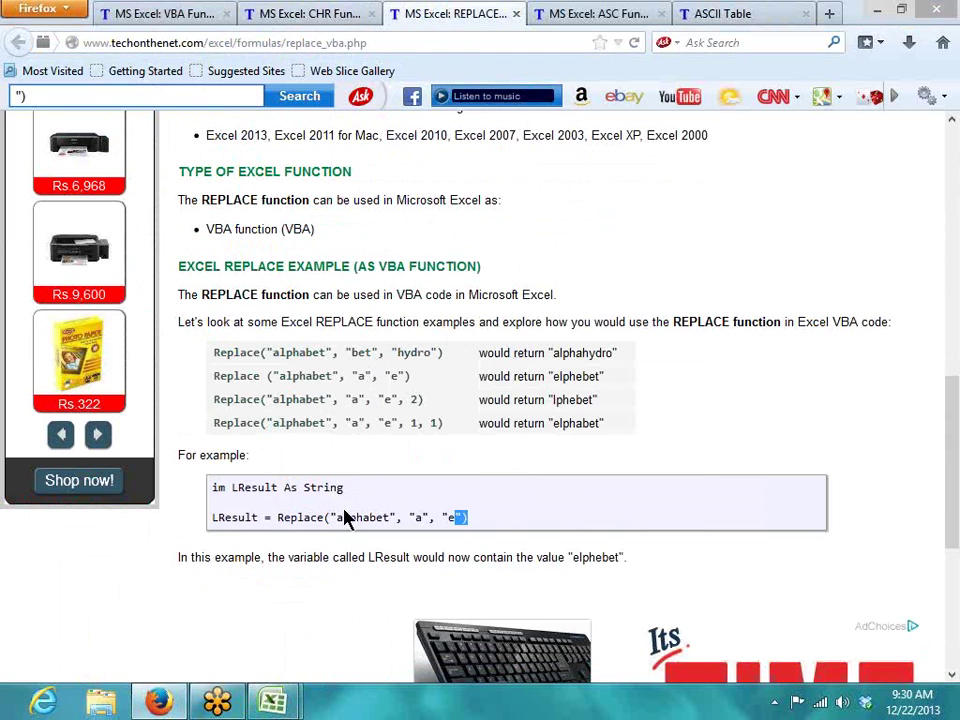
drag(420, 517, 455, 519)
double_click(460, 517)
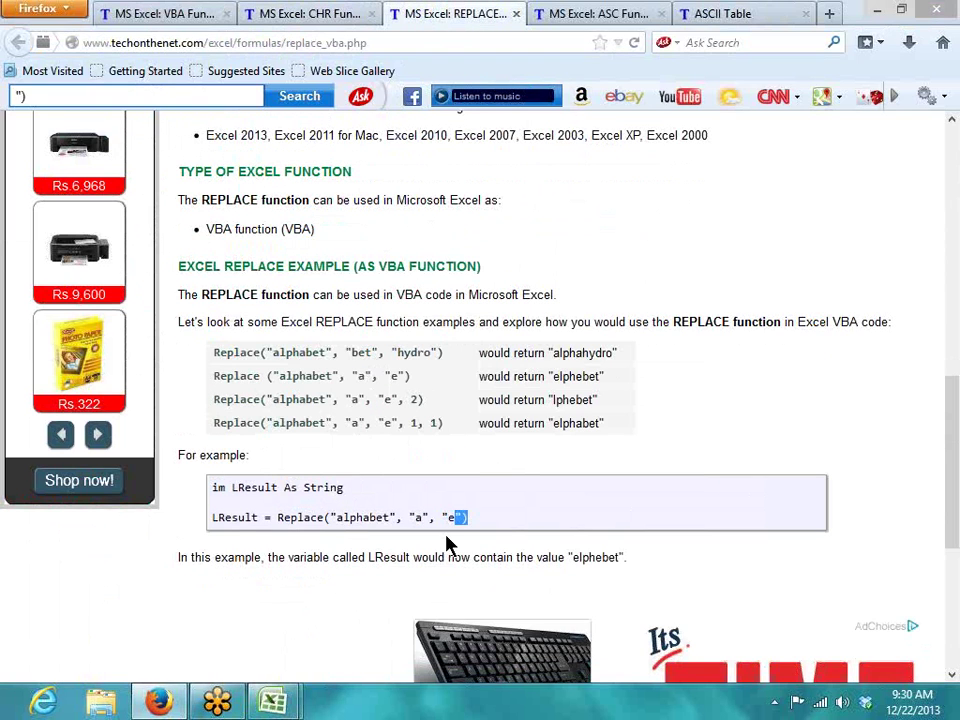
Step: Look through the ASC function page and close it to return to the ASCII table
click(612, 15)
scroll(383, 555, down, 5)
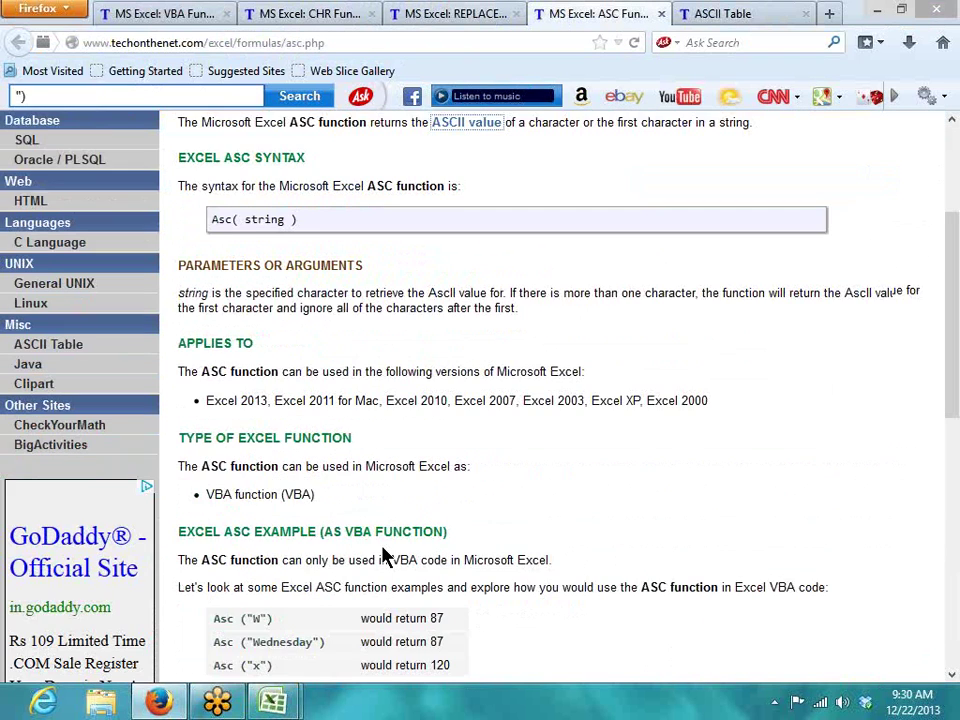
click(662, 14)
scroll(347, 360, up, 2)
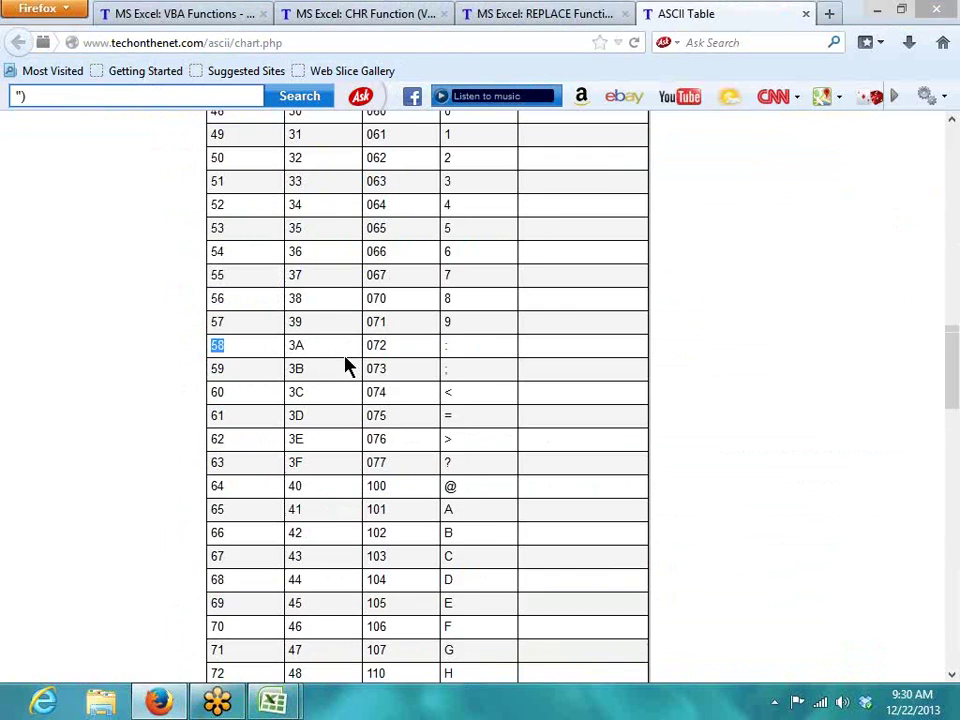
Step: Switch to the Visual Basic editor, close the loop with Next i and return the result with numr = d
click(336, 630)
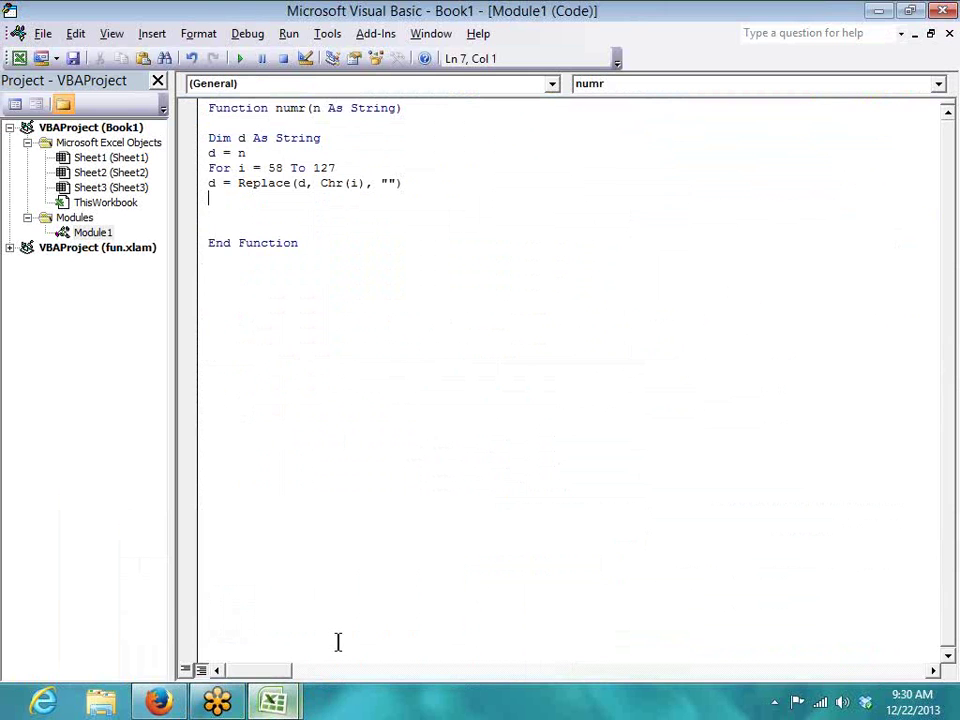
click(320, 168)
click(297, 183)
click(255, 211)
text(next i)
key(Return)
key(Return)
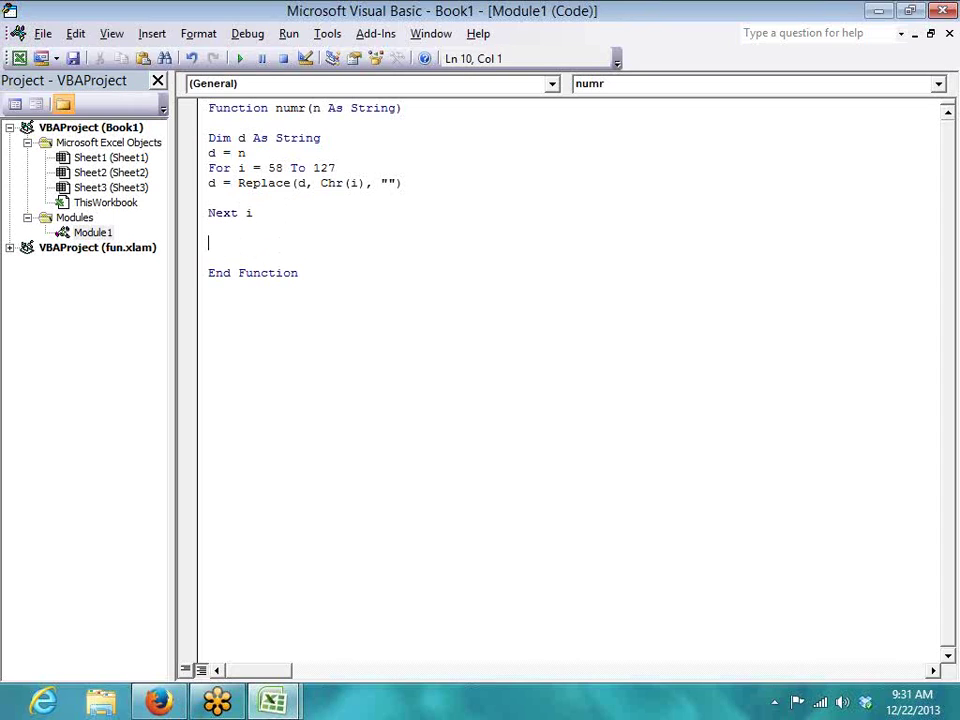
text(numr = d)
click(323, 228)
Step: Switch to the Excel workbook and replace the formula in cell B1 with =numr(A1)
key(alt+Tab)
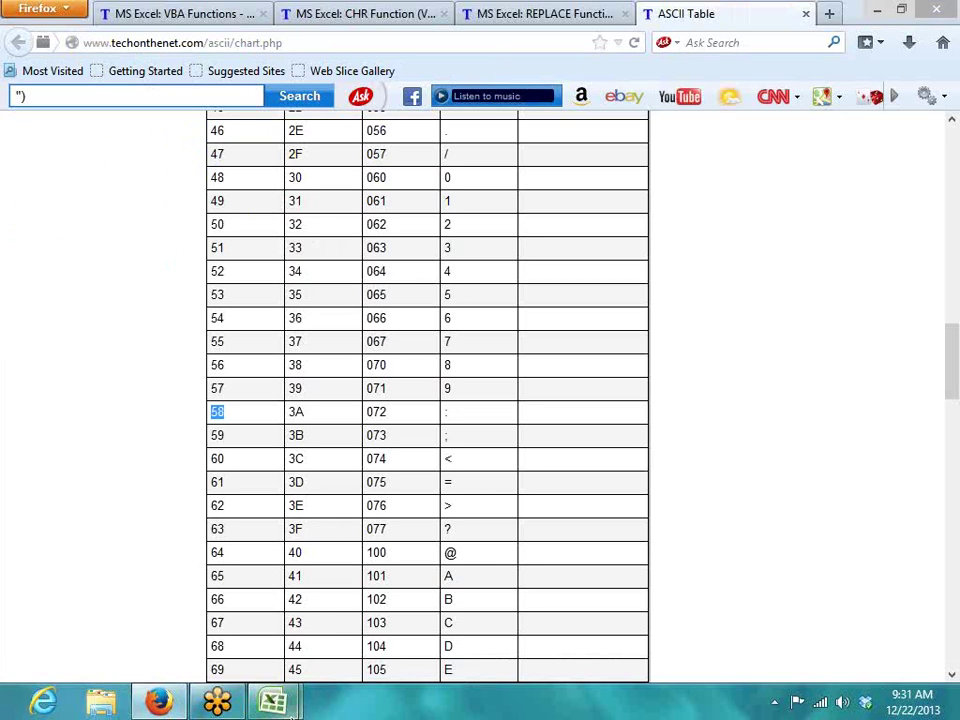
mouse_move(272, 700)
click(213, 607)
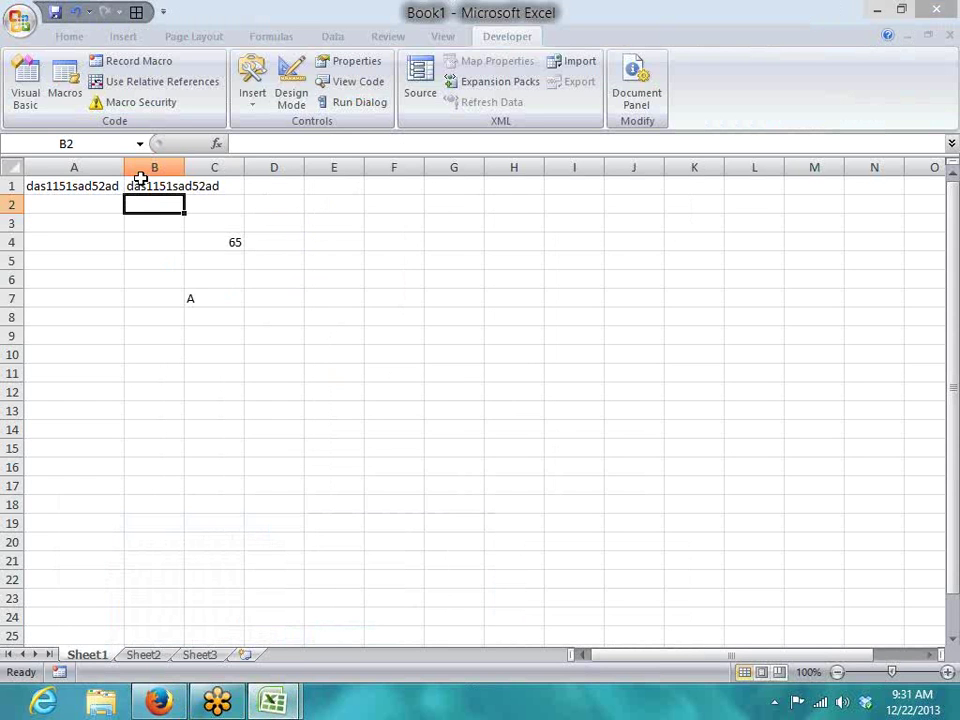
click(139, 180)
key(Delete)
text(=)
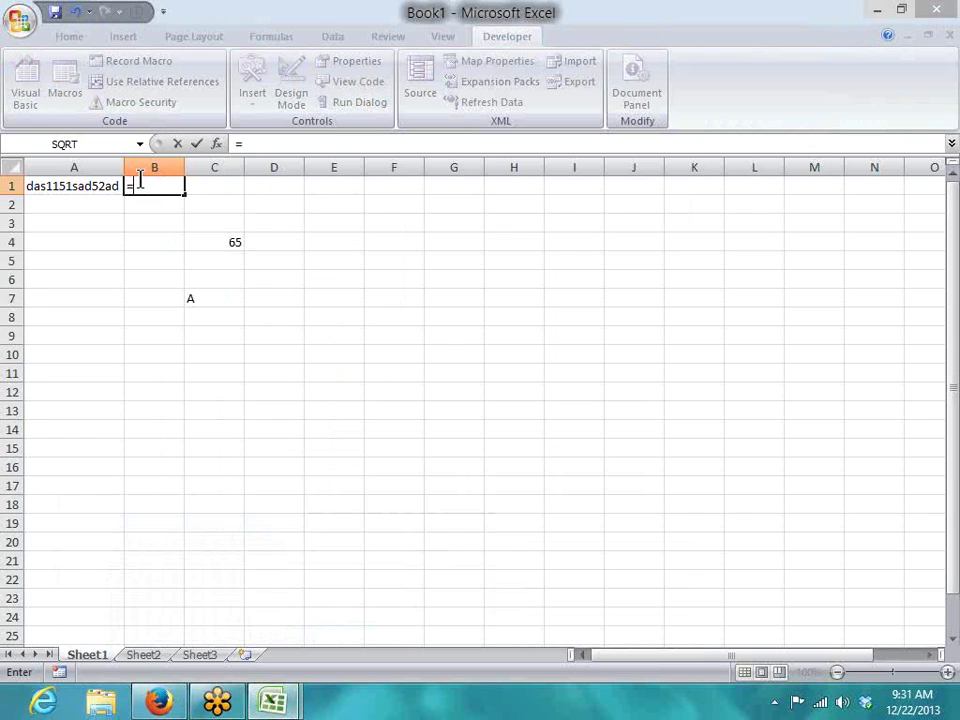
text(num)
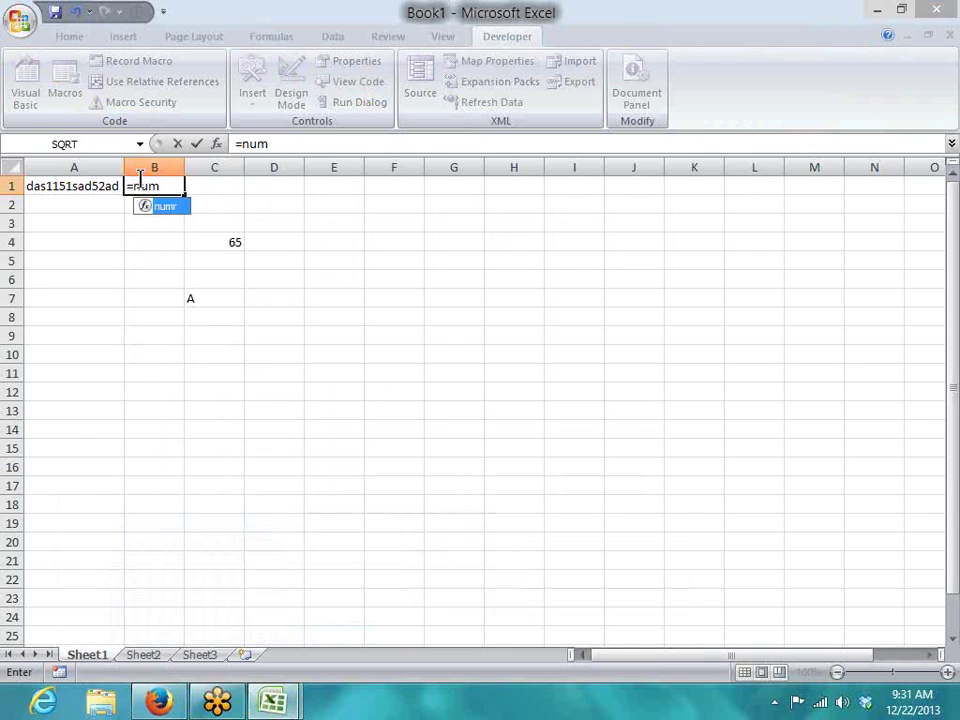
key(Tab)
key(Return)
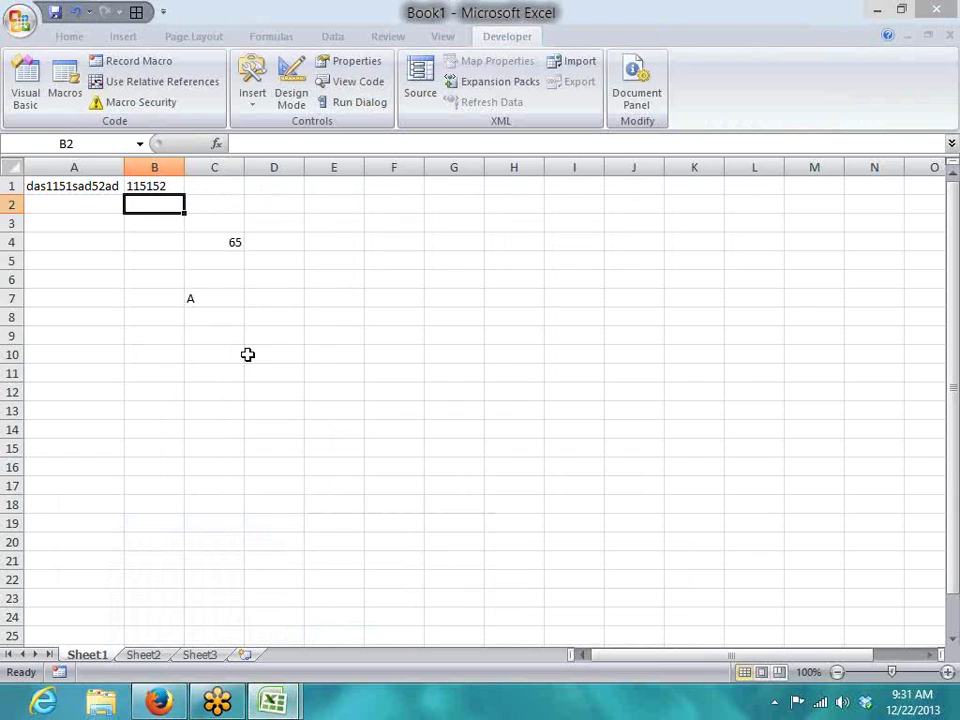
click(140, 187)
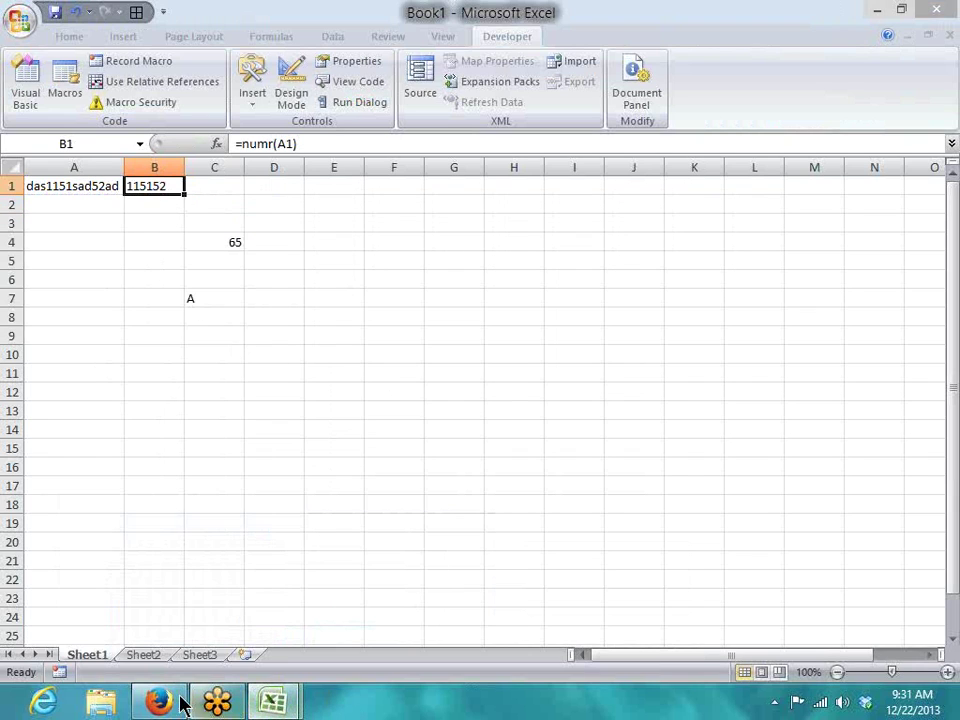
Step: Switch to Firefox and examine the ASCII codes before and around the digits, marking codes 48 and 47
mouse_move(183, 705)
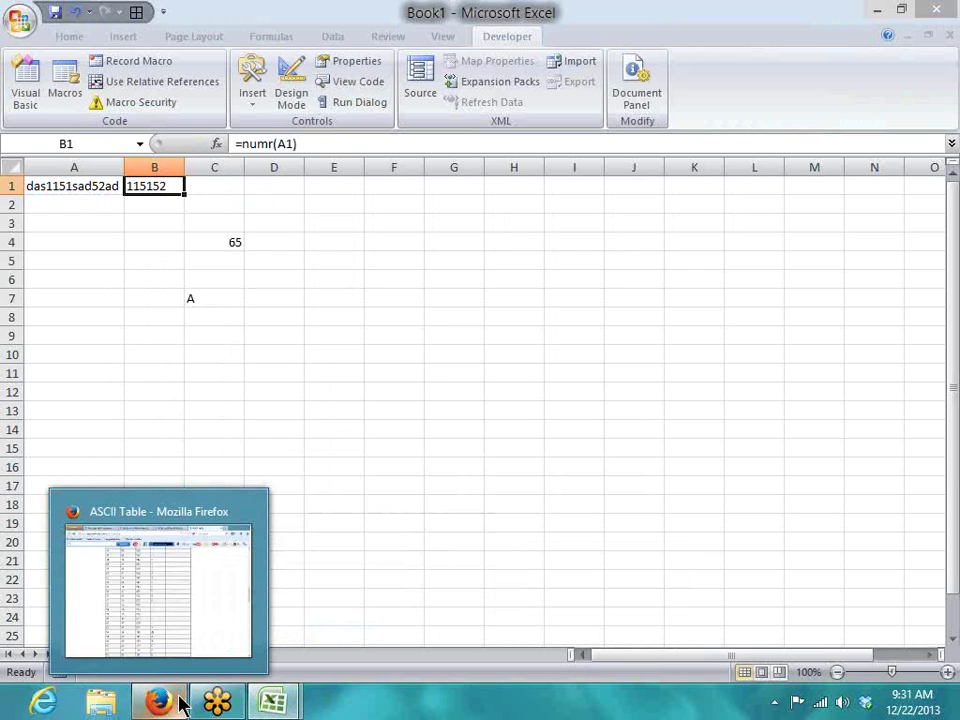
click(189, 622)
scroll(520, 440, up, 3)
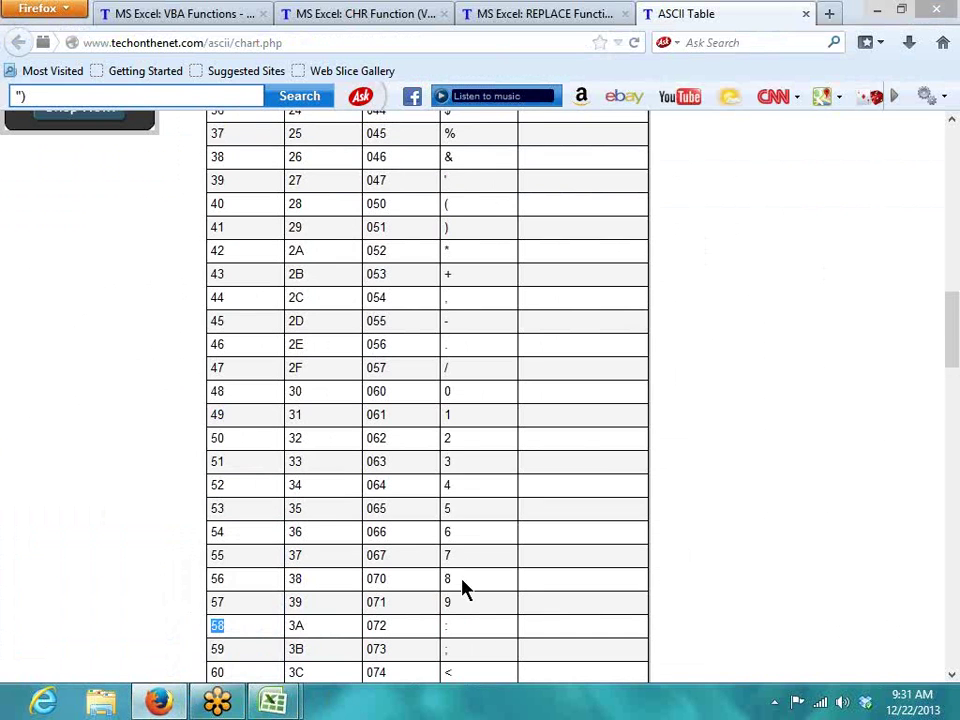
click(448, 579)
double_click(219, 392)
double_click(217, 368)
scroll(390, 456, up, 5)
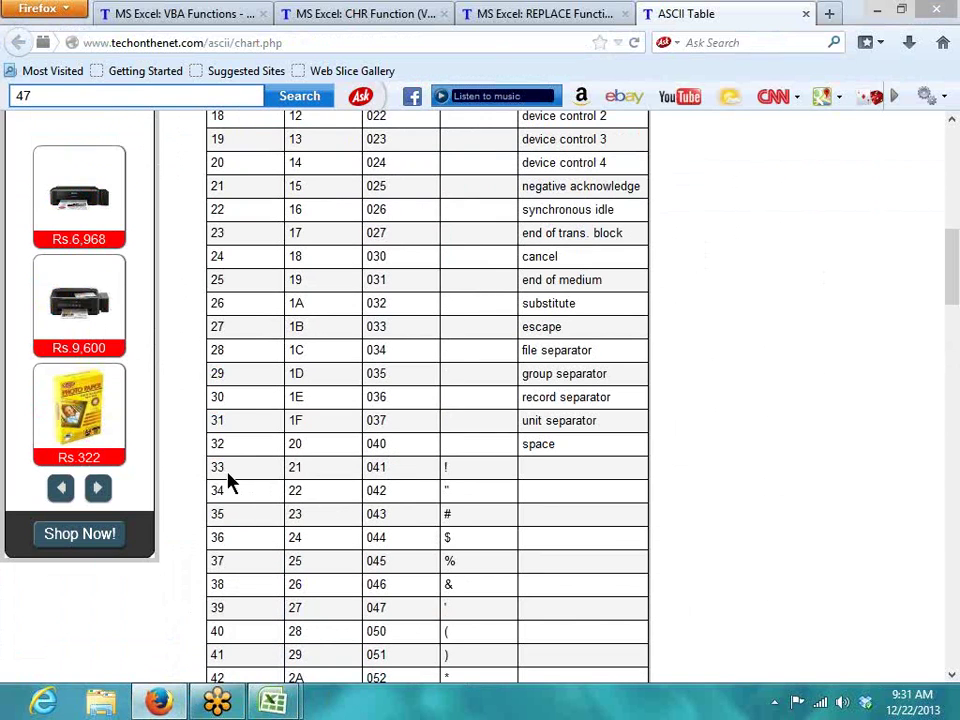
scroll(226, 480, down, 2)
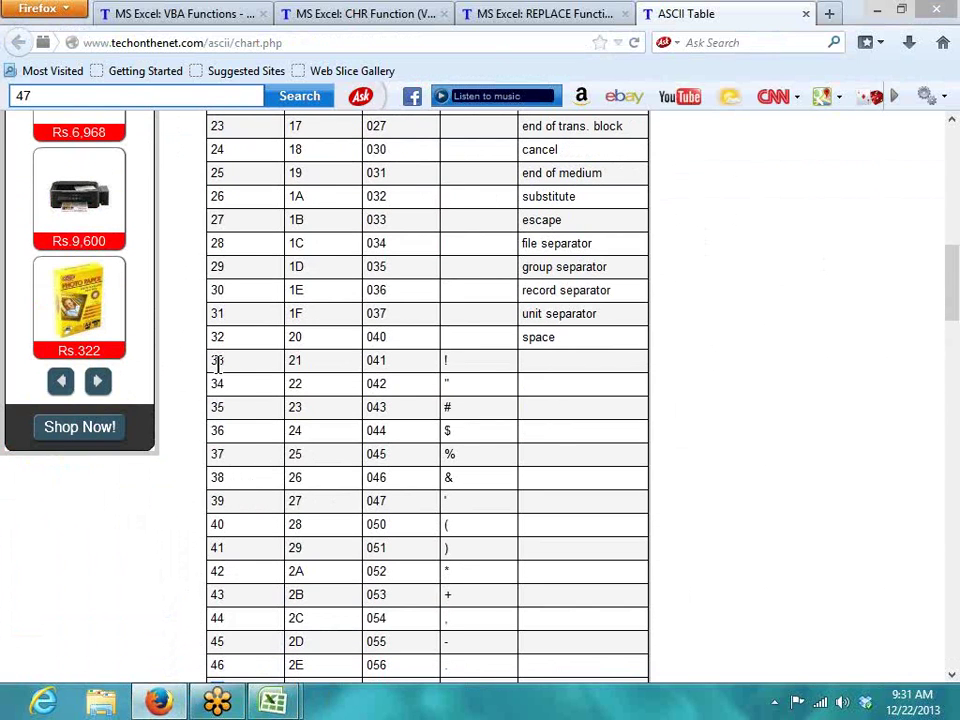
scroll(251, 559, down, 7)
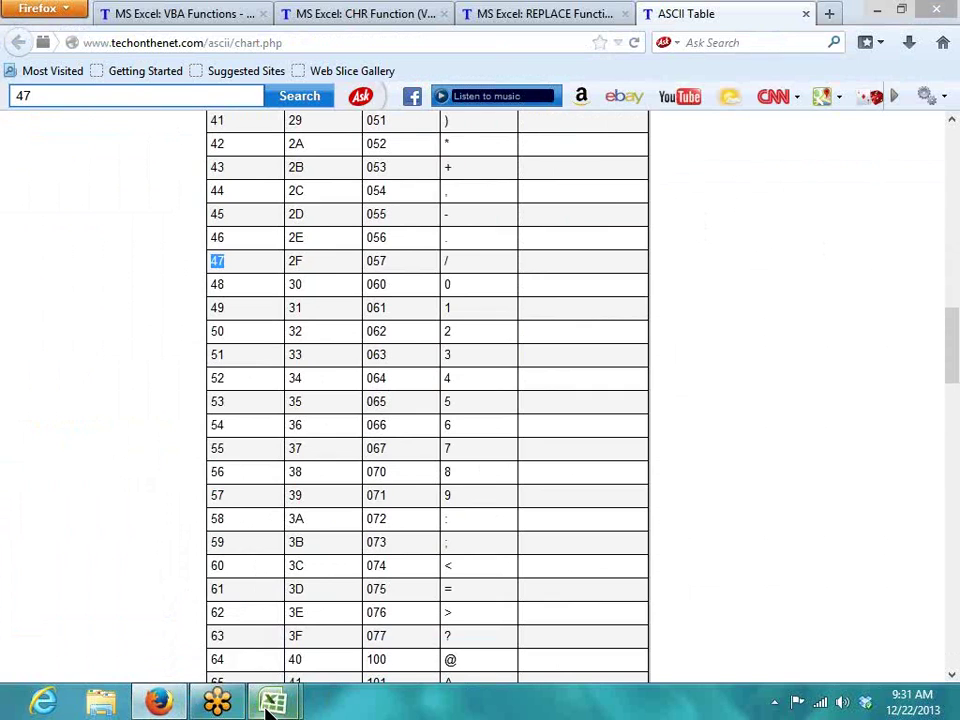
Step: Switch to the Visual Basic editor and set the For loop's start value to 33
mouse_move(272, 702)
click(371, 639)
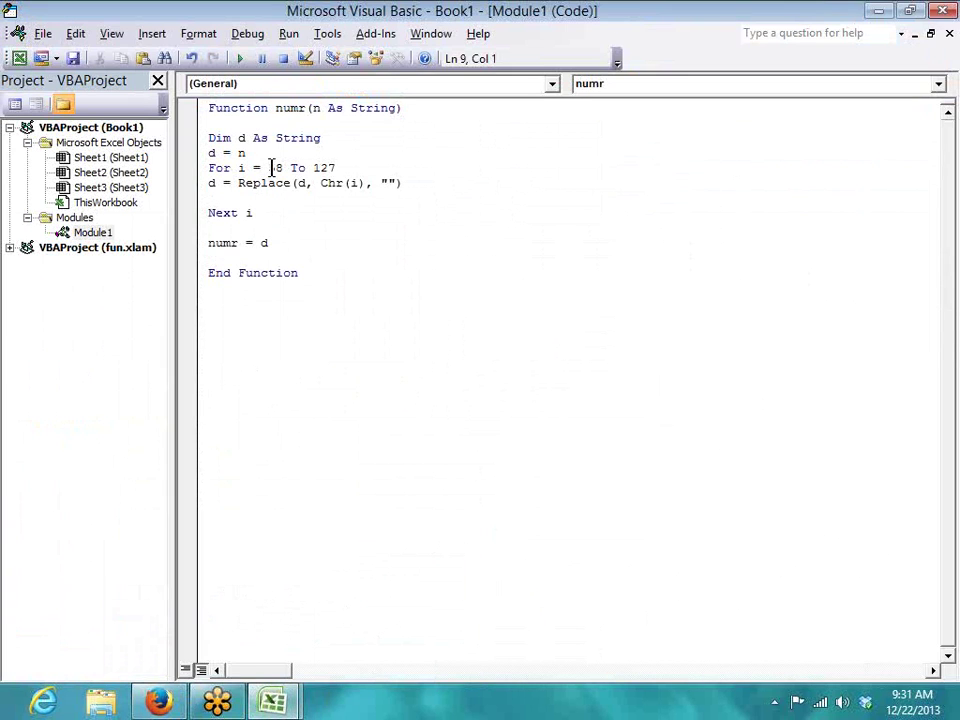
double_click(272, 167)
double_click(273, 168)
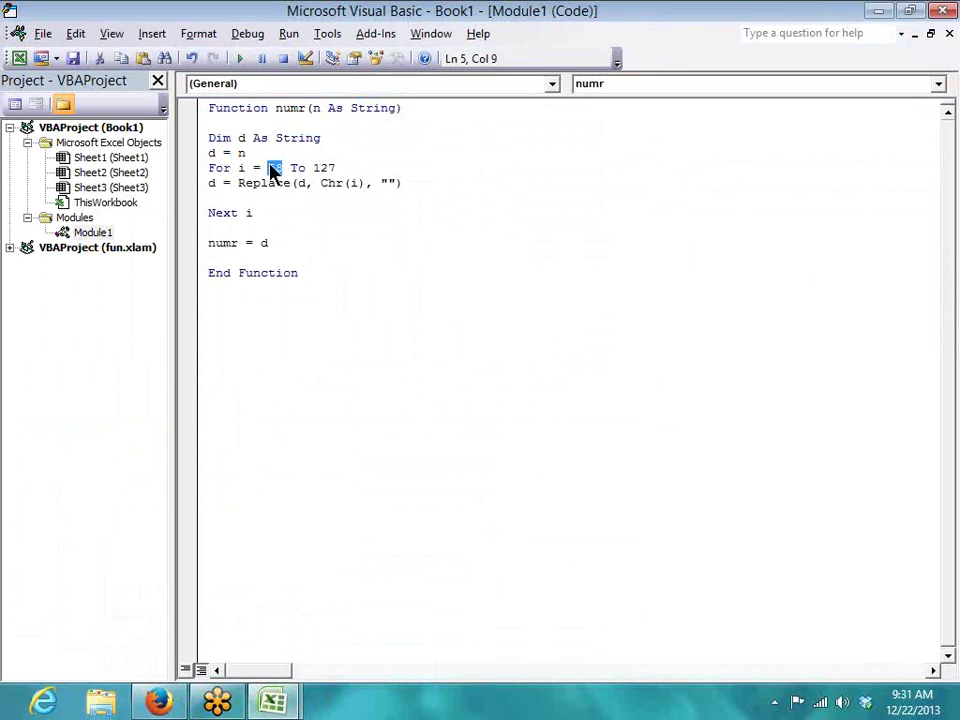
text(33)
click(272, 197)
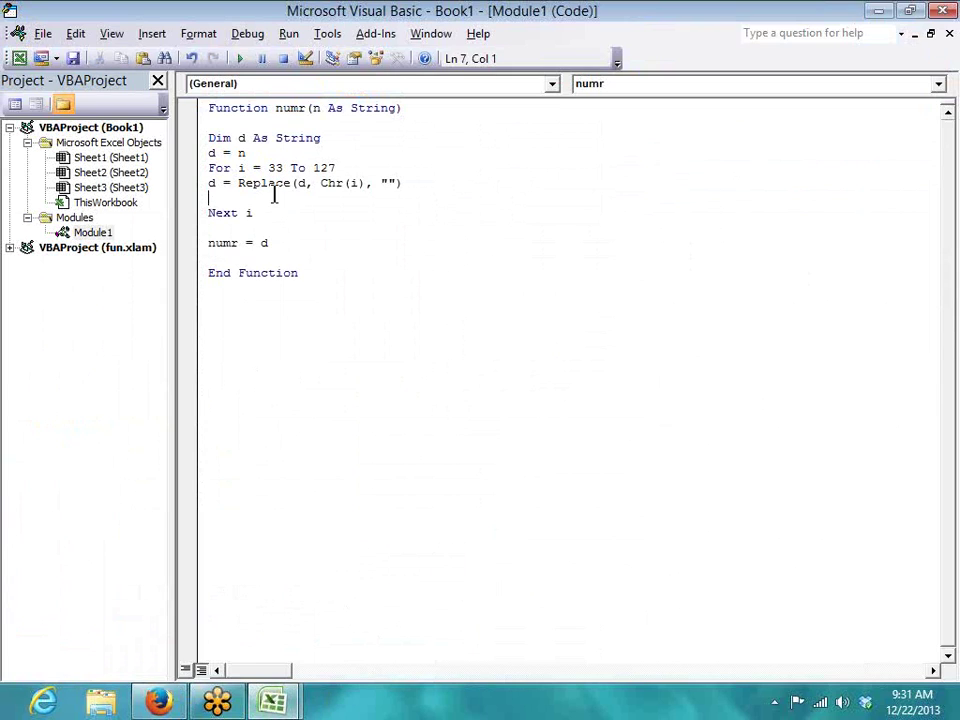
Step: Add two blank lines above the Replace line and begin a condition there with if i<=
click(210, 183)
key(Return)
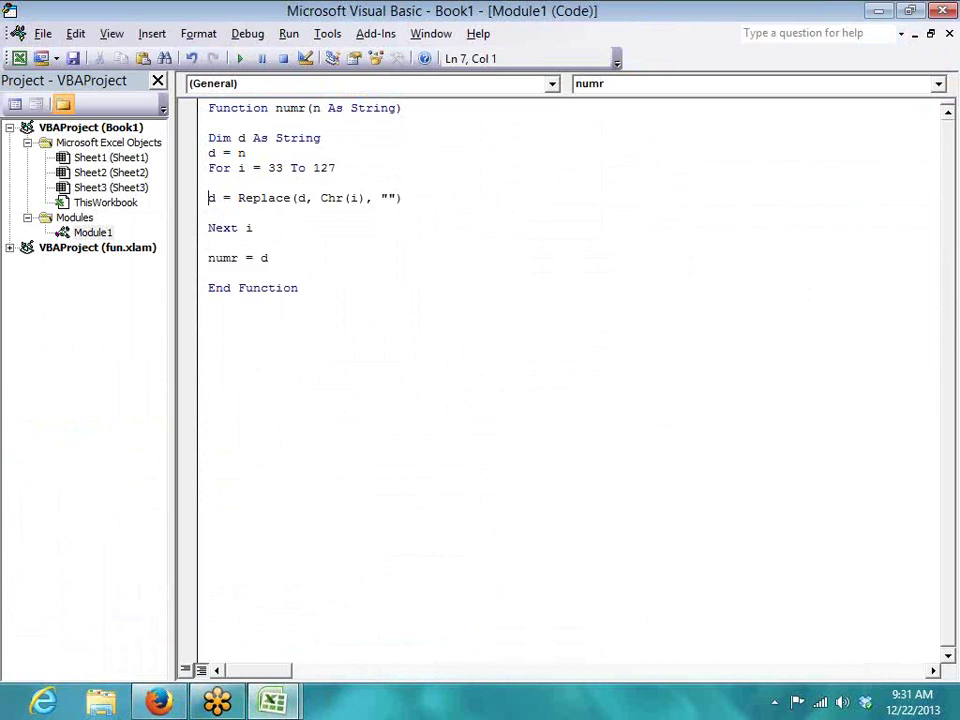
key(Return)
key(Up)
key(Up)
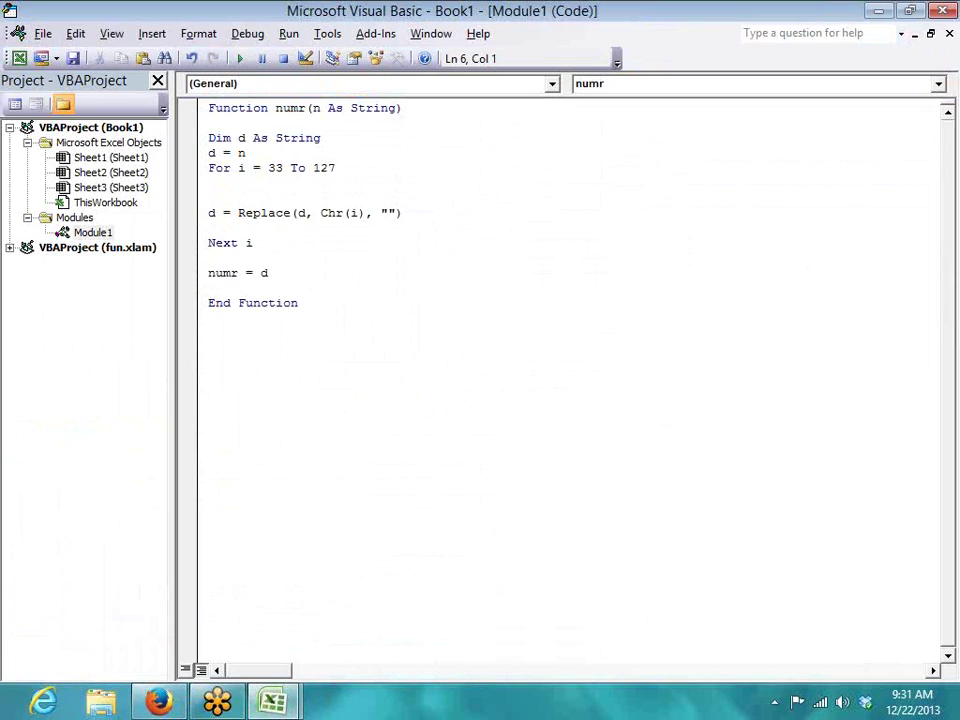
text(if i)
text(<=)
Step: Check the codes just before the digits in Firefox's ASCII table and continue the condition in the Visual Basic editor with 47 or
key(alt+Tab)
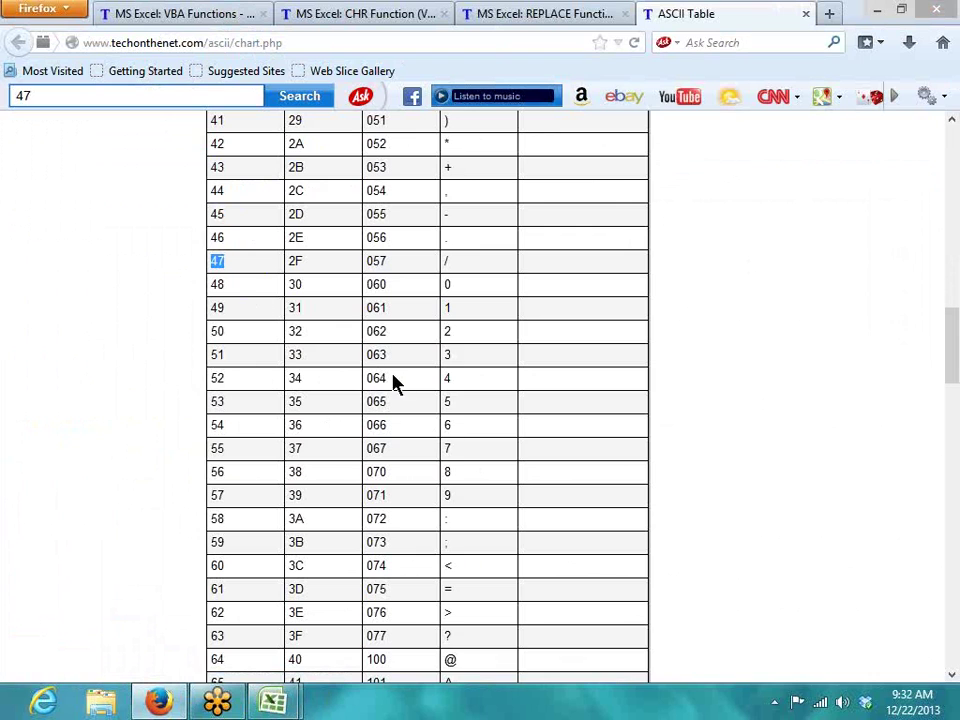
scroll(377, 358, up, 4)
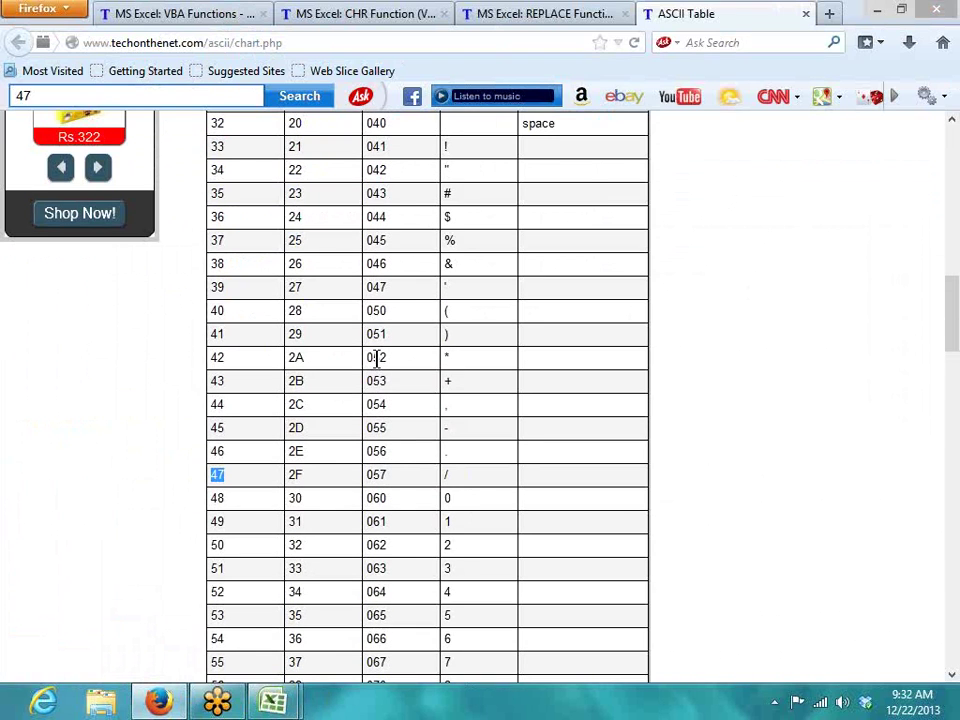
scroll(376, 360, up, 4)
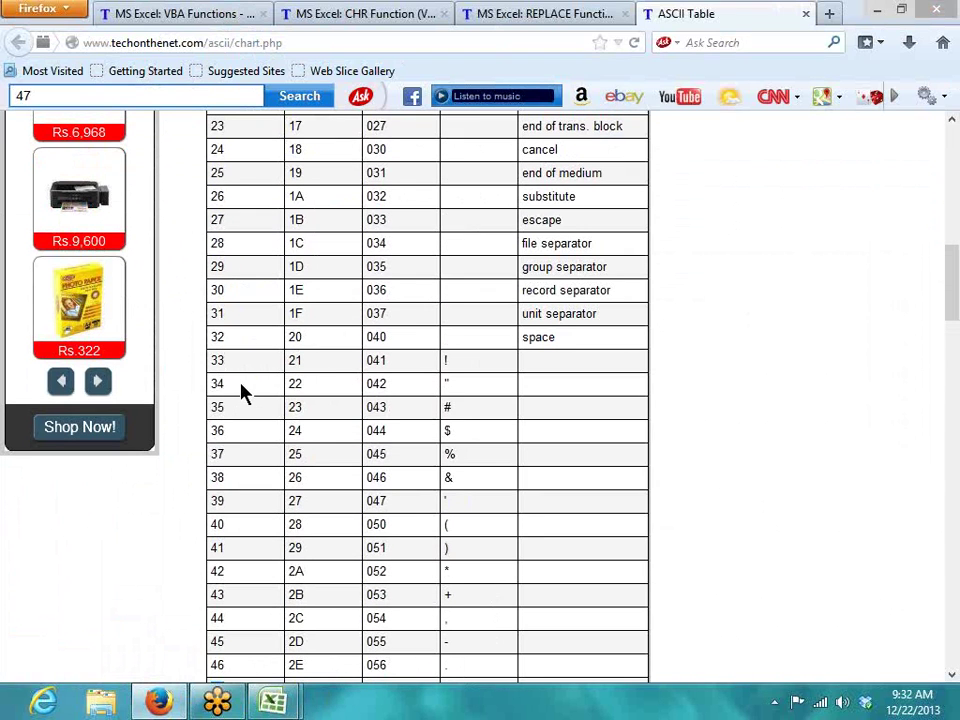
scroll(242, 392, down, 4)
double_click(217, 474)
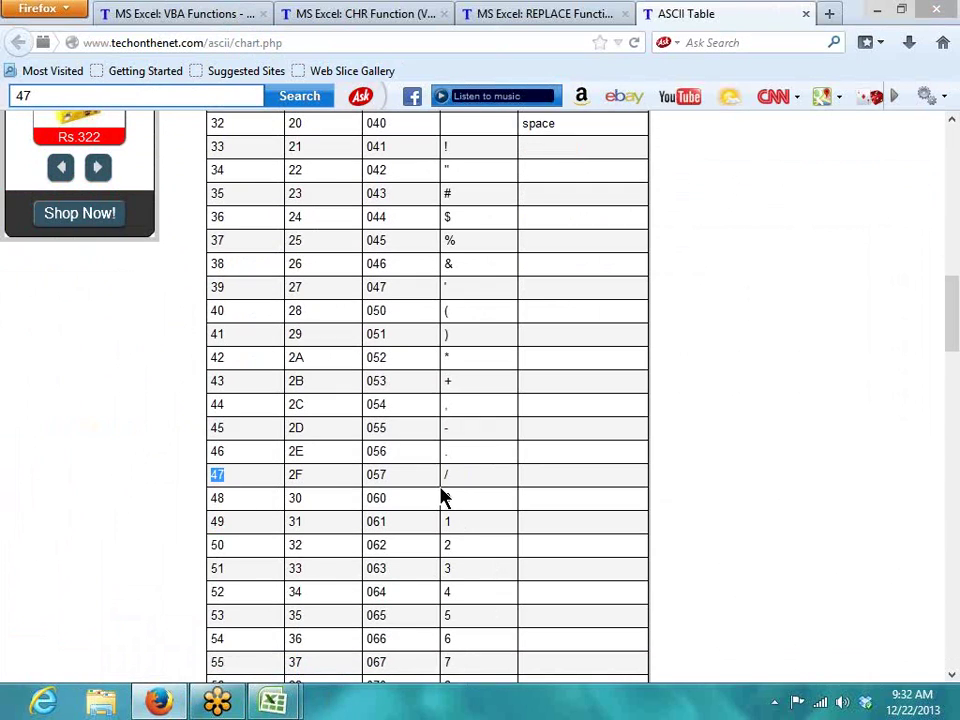
double_click(217, 497)
double_click(219, 474)
key(alt+Tab)
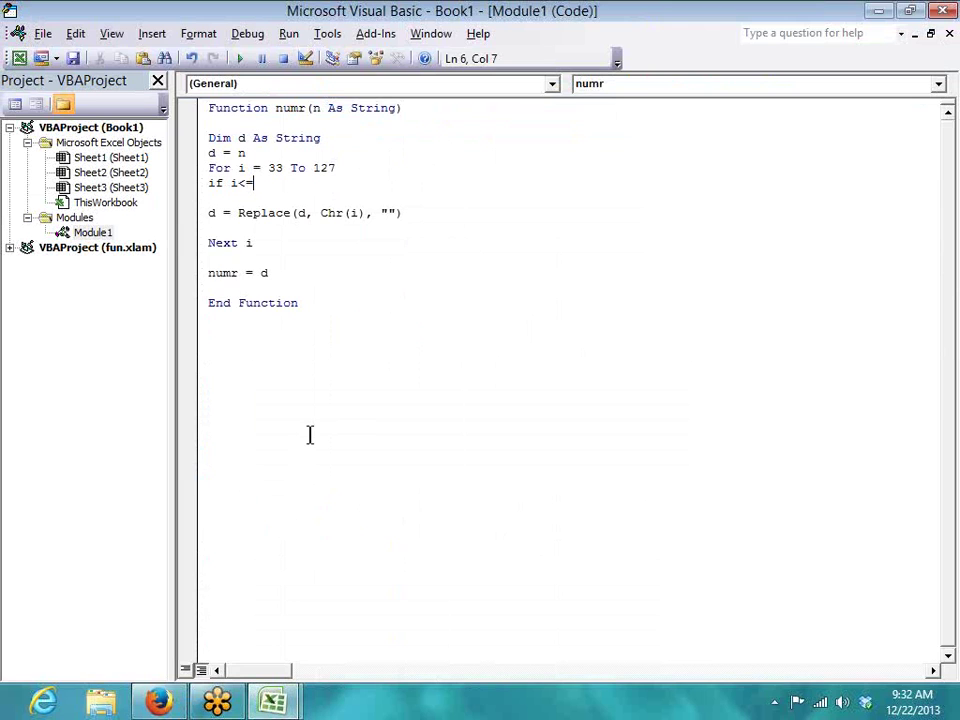
text(47 or)
Step: Check the codes just after the digits in Firefox's ASCII table and add i>=57 to the condition in the Visual Basic editor
key(alt+Tab)
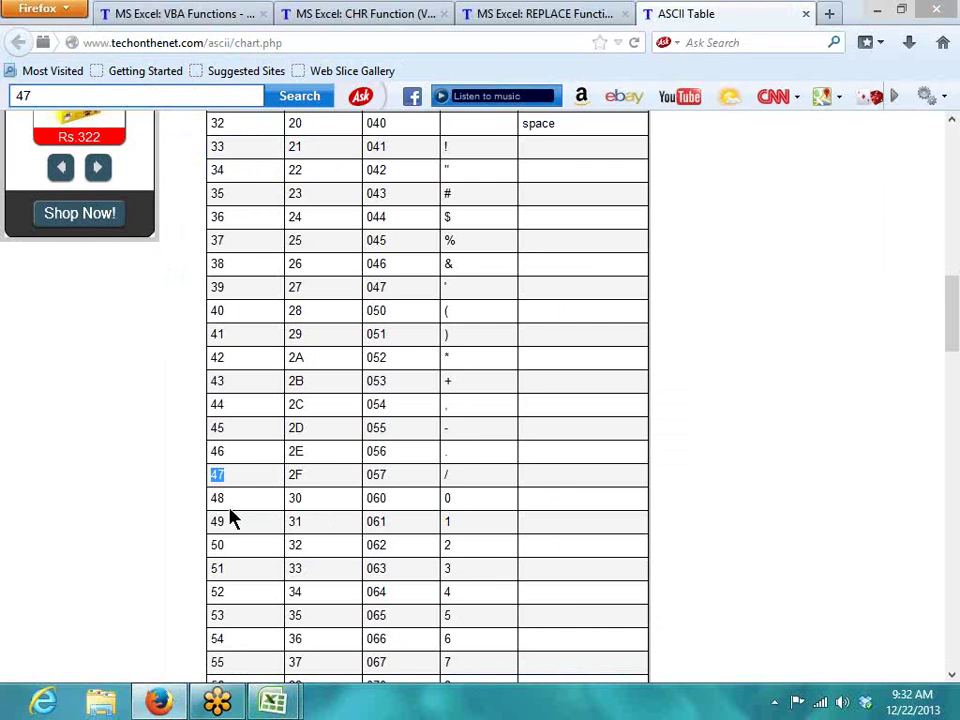
scroll(229, 525, down, 6)
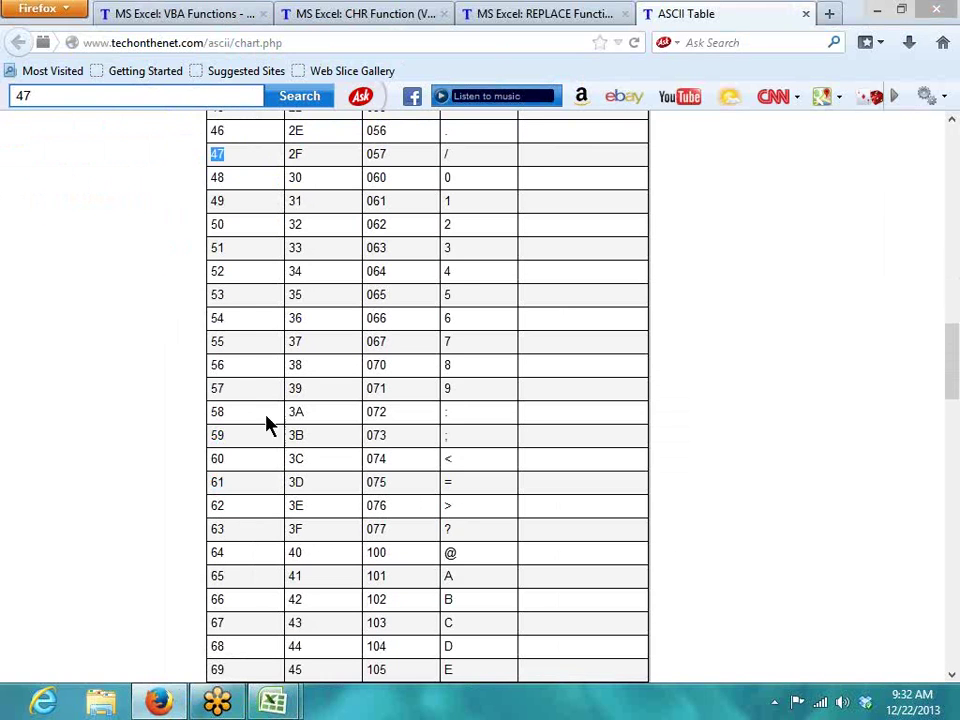
double_click(217, 411)
key(alt+Tab)
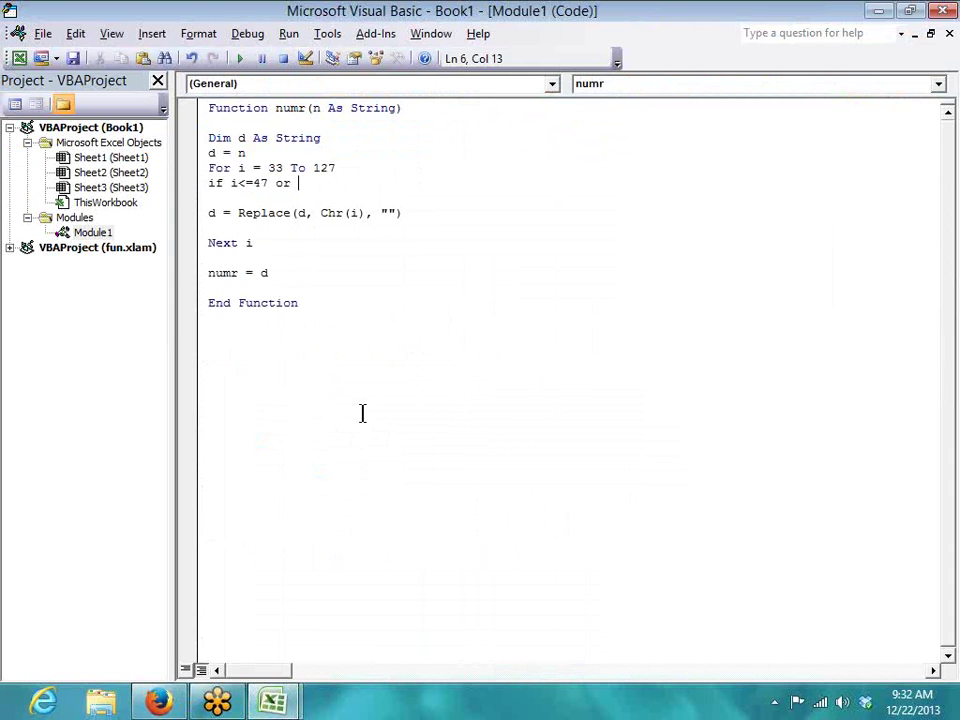
key(alt+Tab)
key(alt+Tab)
text(i>=57)
Step: Complete the condition line with Then and close the block with End If above Next i
click(222, 242)
click(446, 421)
text(thrn)
key(BackSpace)
key(BackSpace)
text(en)
click(218, 230)
text(end if)
key(Down)
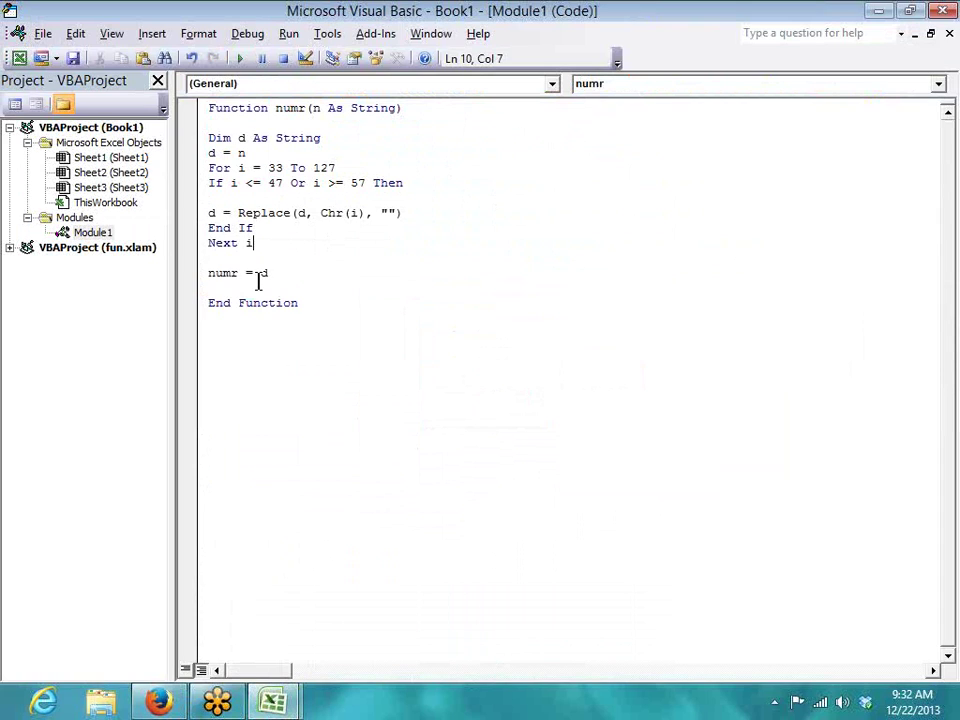
Step: Switch to the Excel workbook and re-enter the numr formula in cell B1 to recalculate it
mouse_move(290, 708)
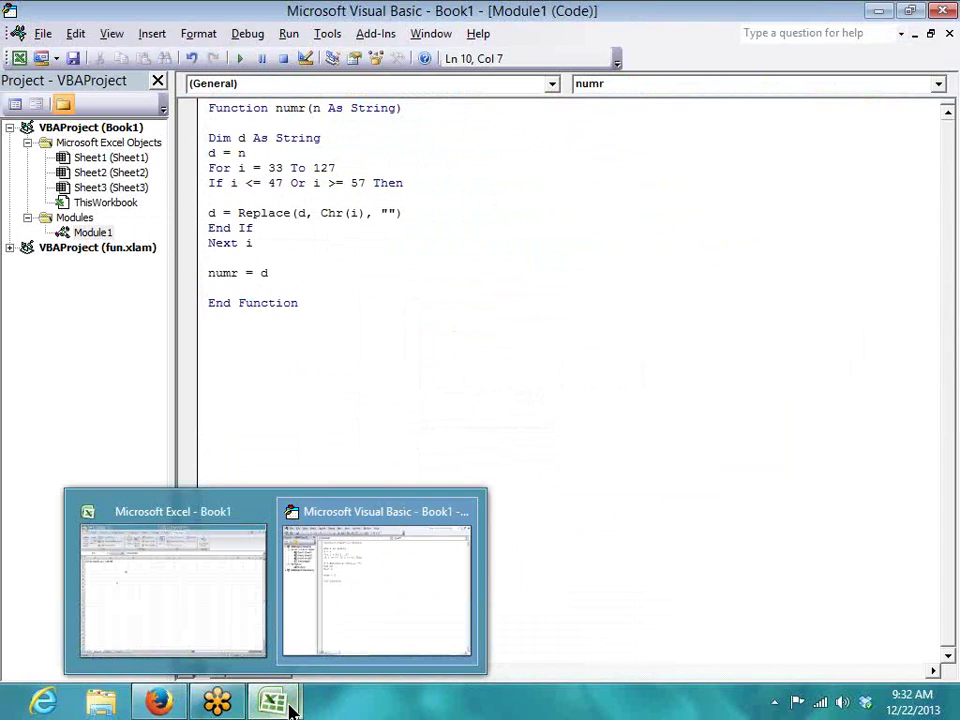
click(171, 645)
double_click(161, 186)
key(Return)
click(156, 185)
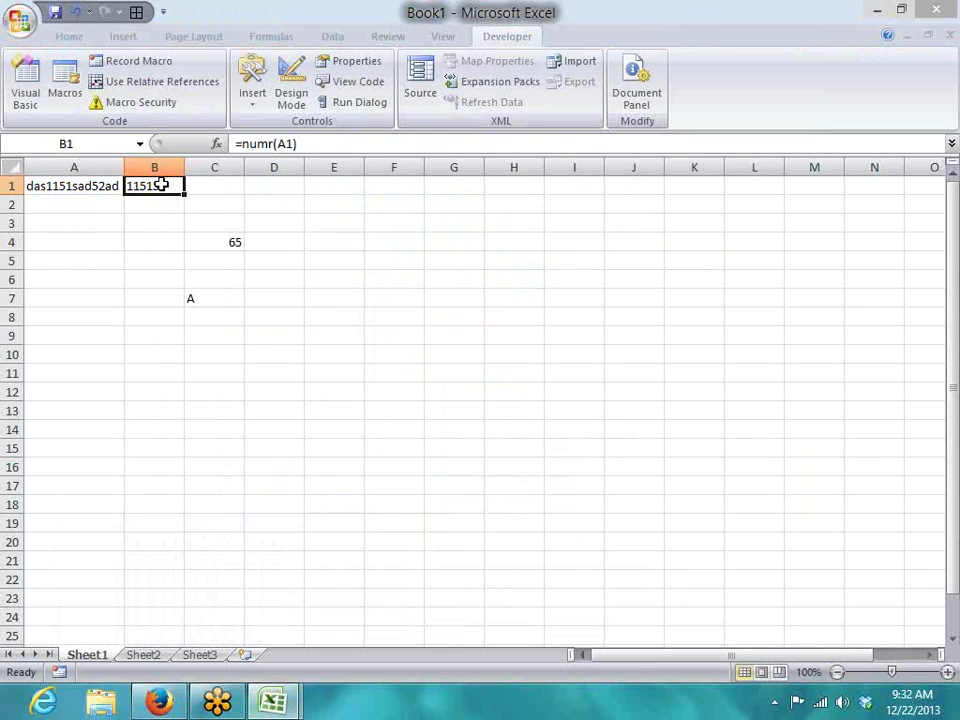
Step: Insert a period after das in cell A1's text and check the numr formula in cell B1
click(120, 185)
click(256, 145)
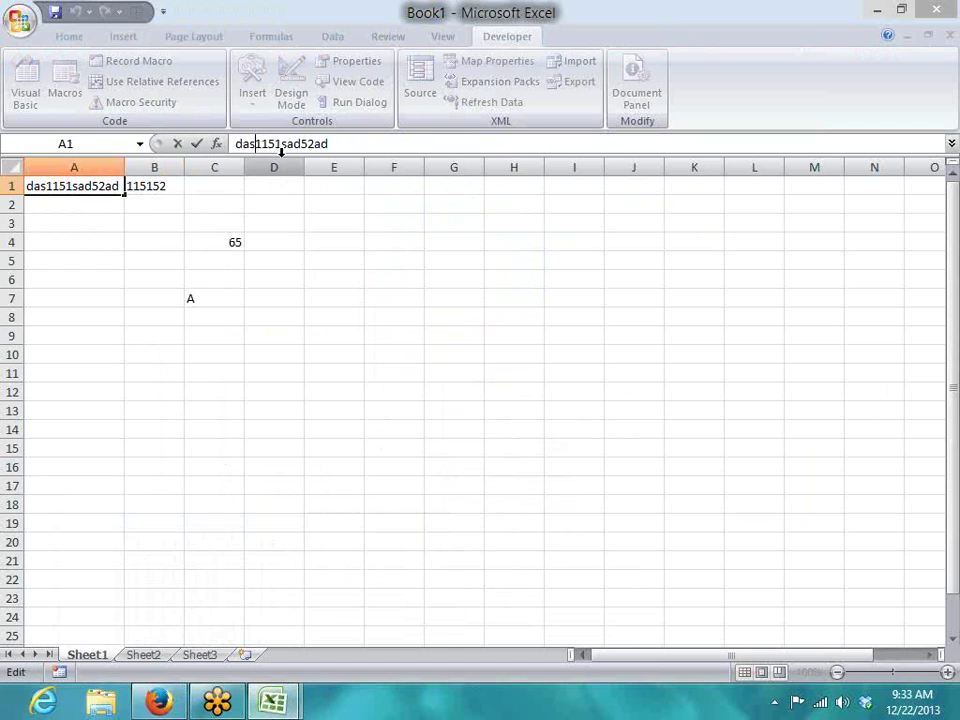
text(.)
key(Return)
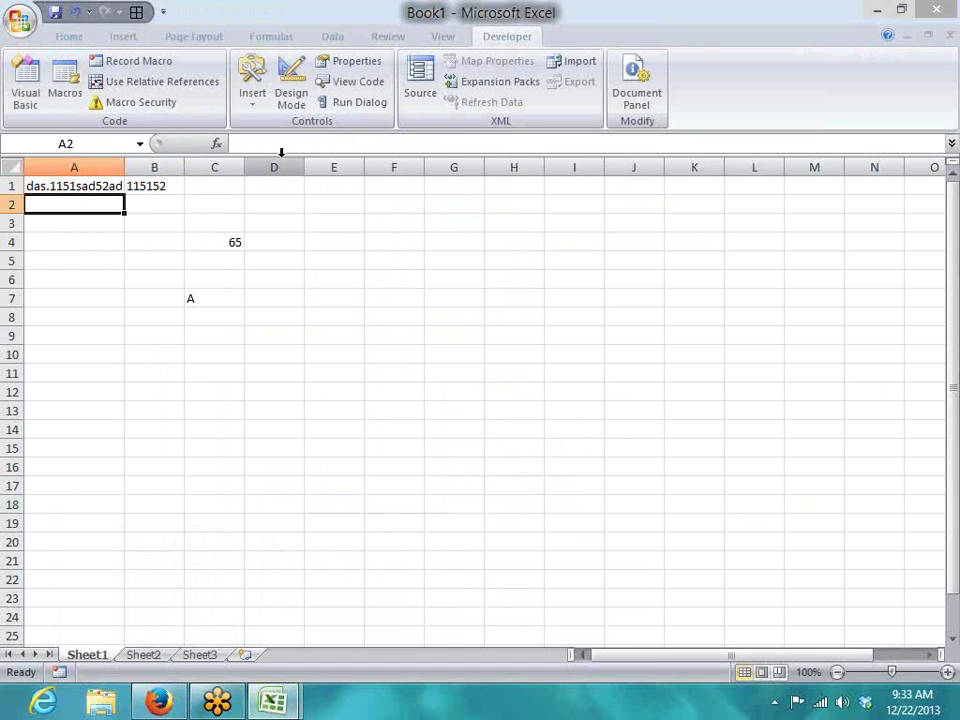
click(156, 187)
double_click(156, 187)
click(161, 240)
click(159, 187)
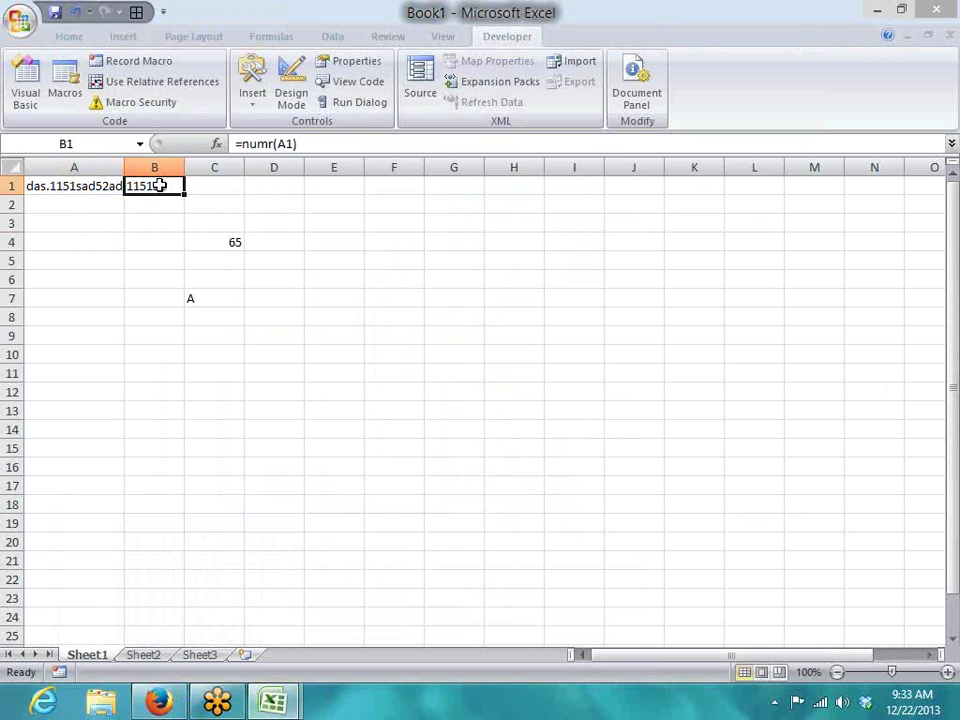
Step: Locate the period's code 46 in Firefox's ASCII table, mark it and return to the Visual Basic editor
mouse_move(285, 700)
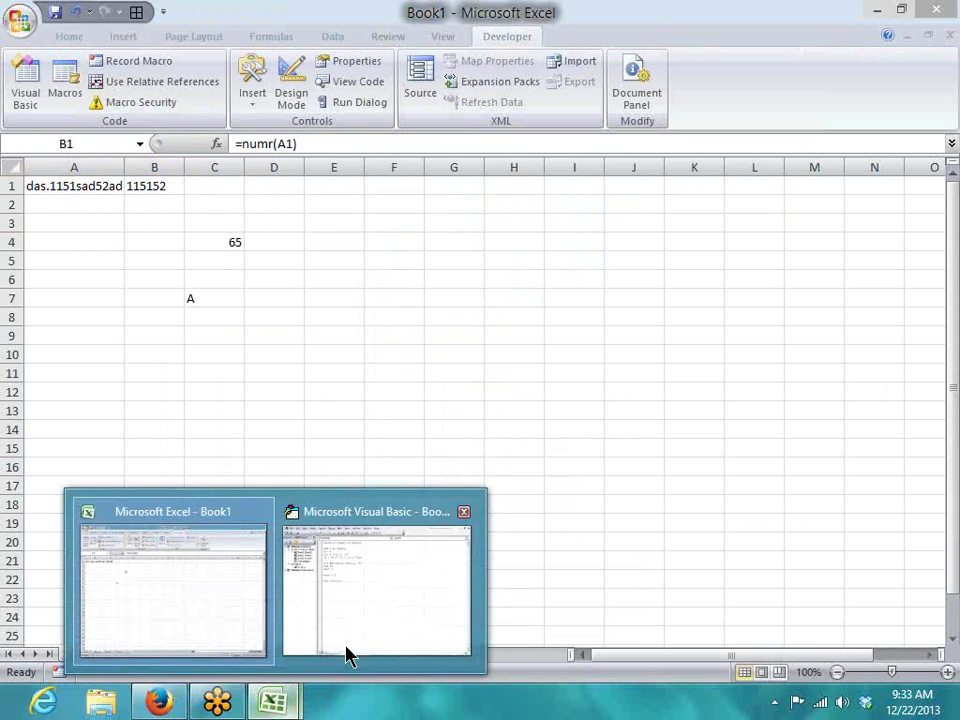
click(349, 652)
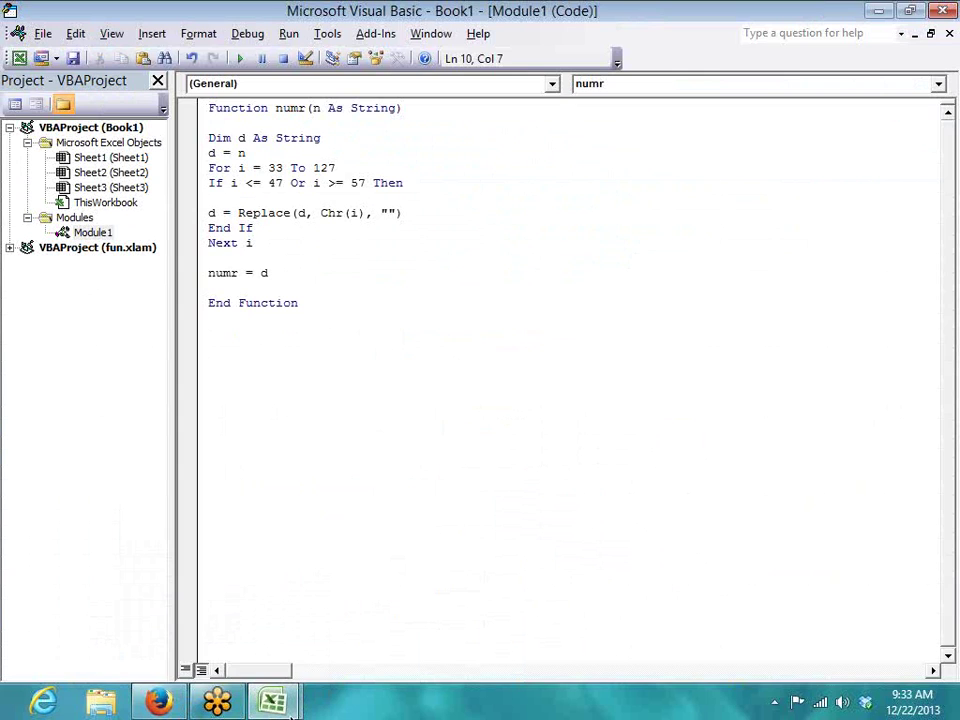
mouse_move(272, 703)
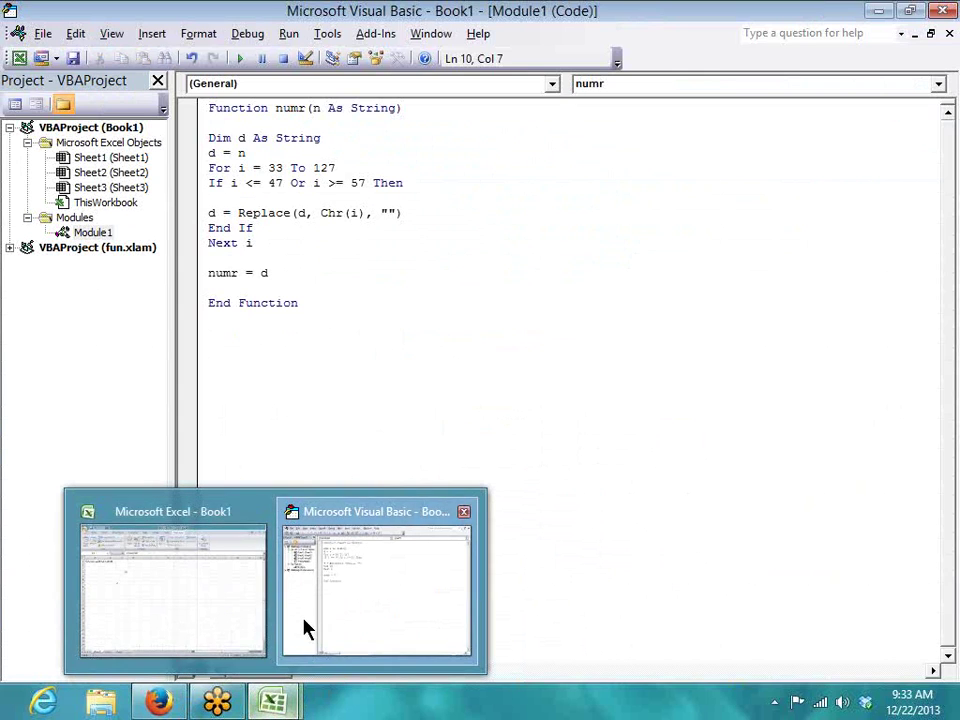
click(158, 703)
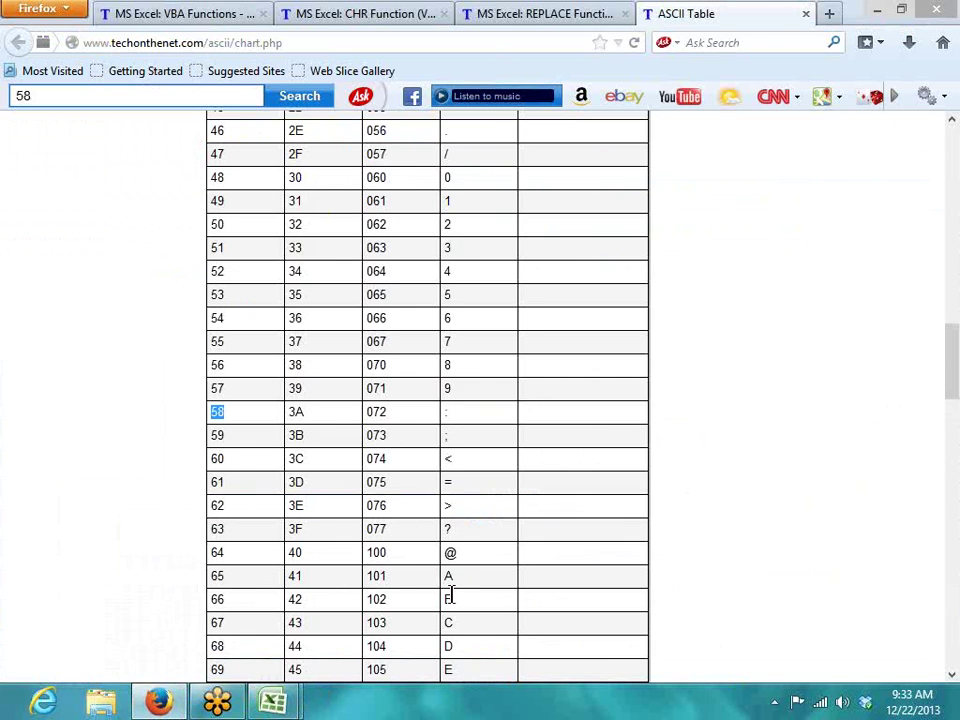
scroll(475, 622, up, 4)
click(200, 355)
double_click(216, 345)
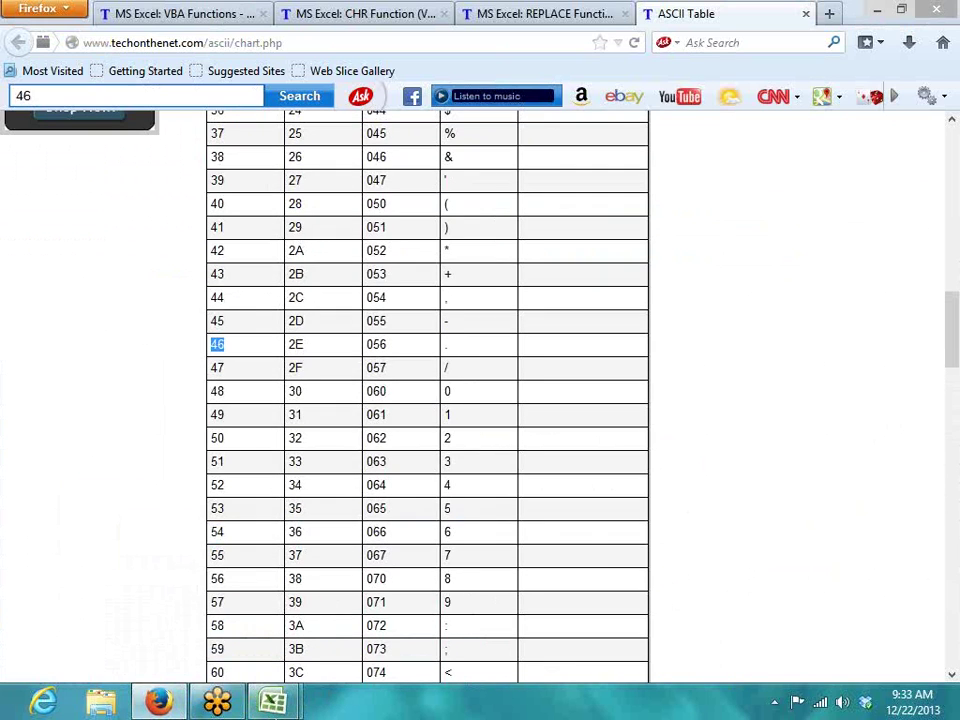
mouse_move(290, 710)
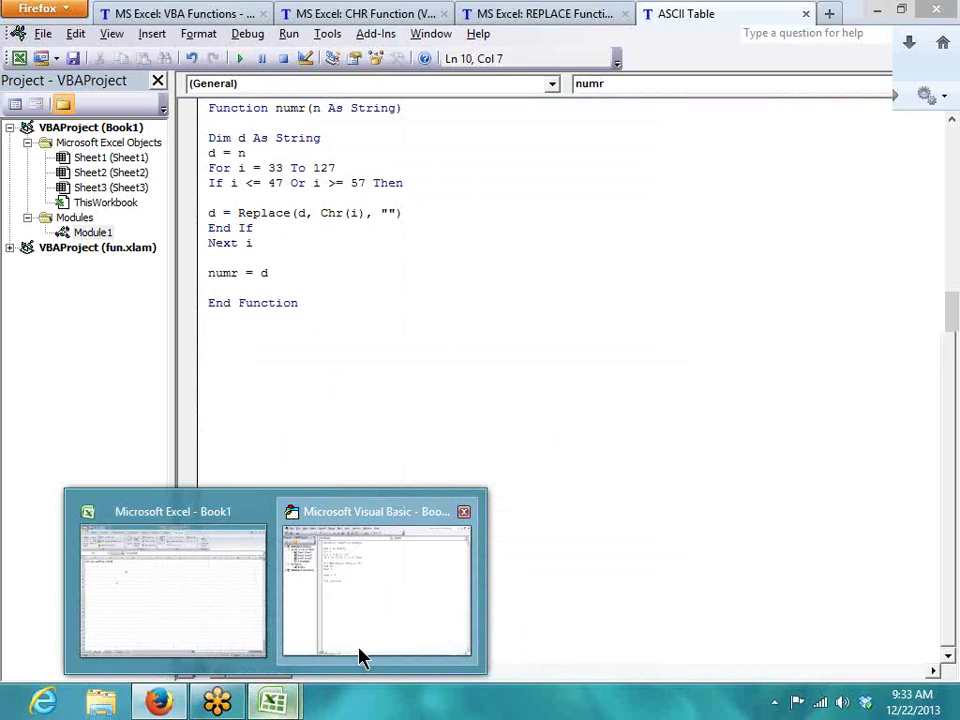
click(360, 652)
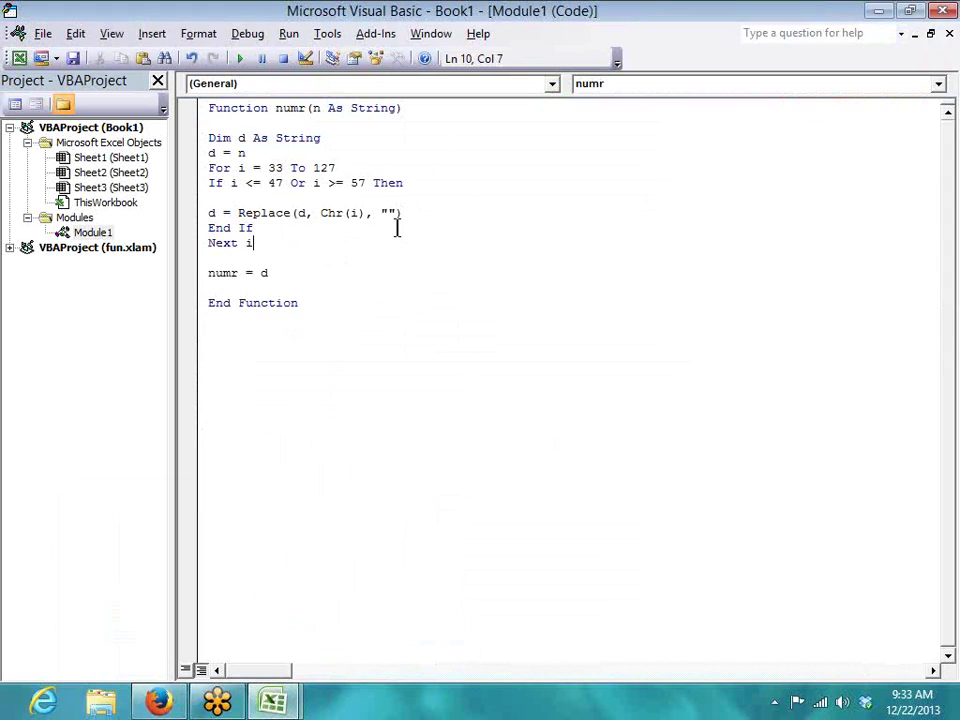
click(352, 170)
text())
key(Left)
key(Left)
key(Left)
key(Left)
key(Left)
key(Left)
key(Left)
key(Left)
key(Left)
key(Left)
key(Left)
click(352, 170)
key(BackSpace)
click(335, 212)
Step: Enclose the two range tests of the If line in parentheses and add and i<>46 before Then
click(232, 185)
text(()
click(367, 185)
text())
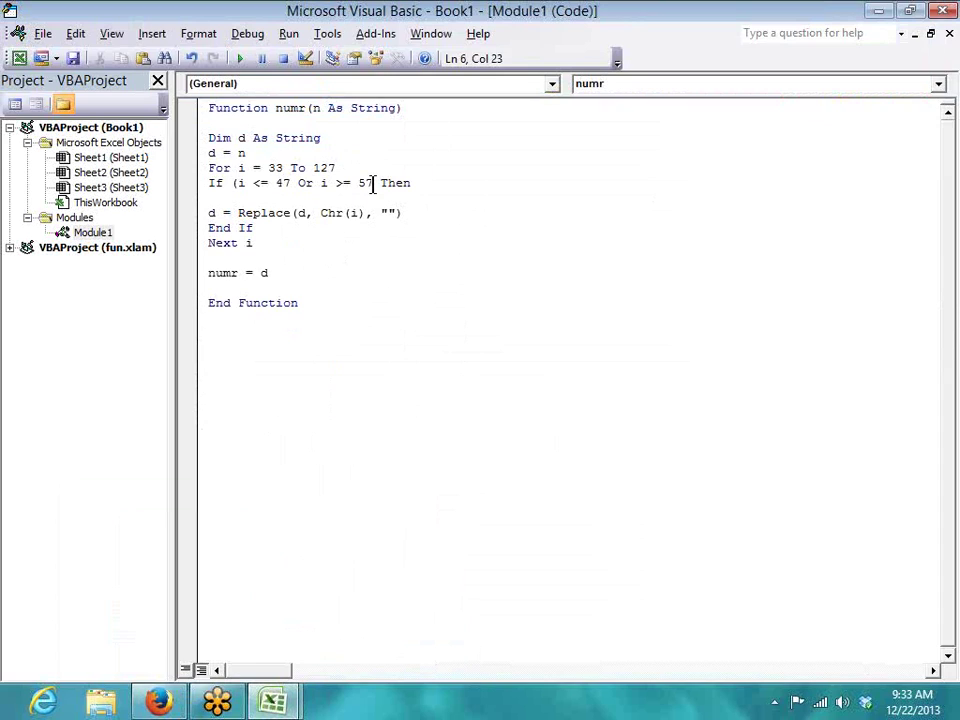
text() and i<>)
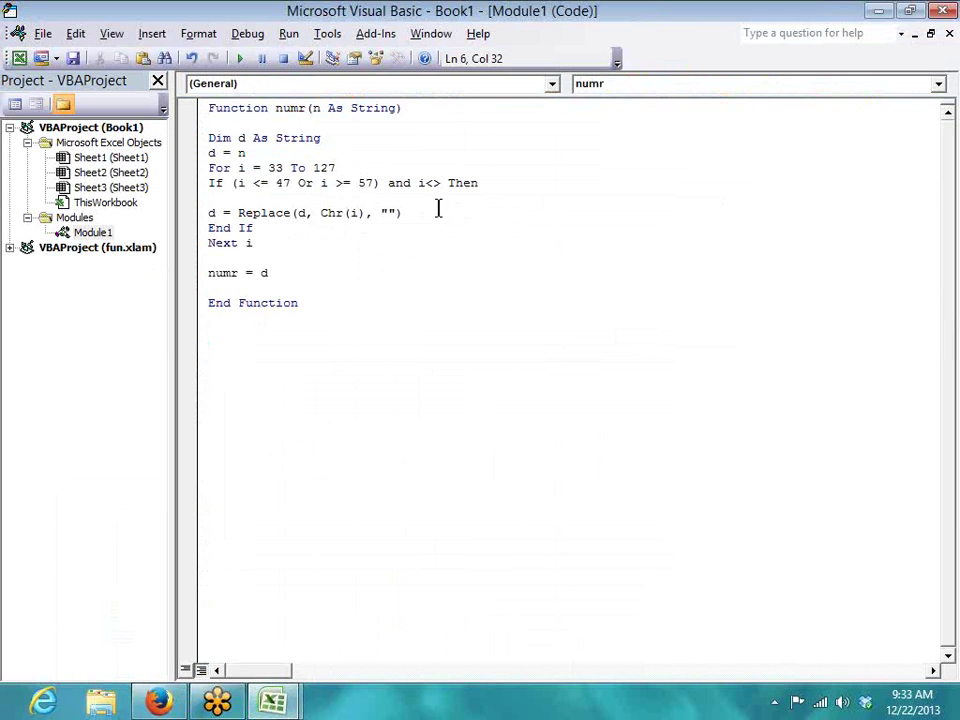
text(46)
click(482, 306)
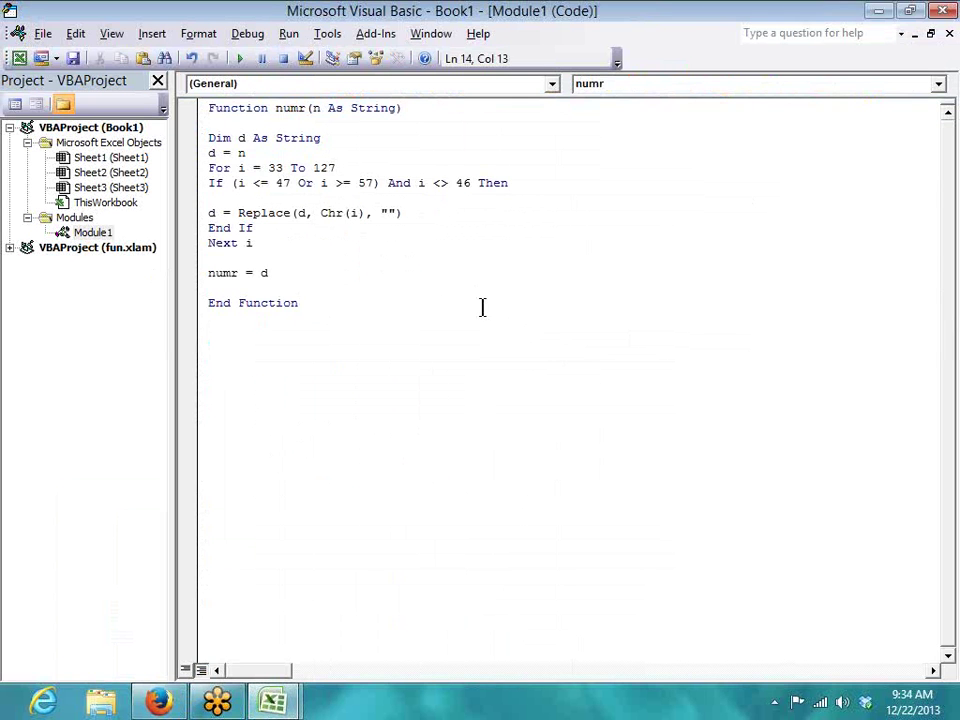
Step: Switch to the Excel workbook and recalculate cell B1 with the revised numr function by re-entering its formula
key(alt+Tab)
mouse_move(272, 705)
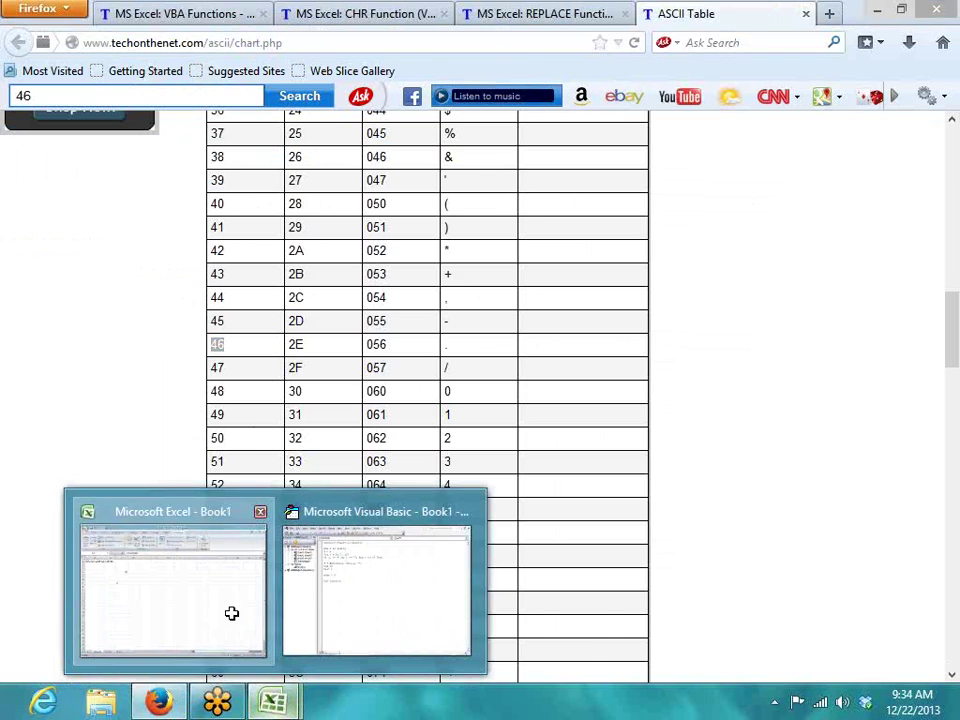
click(231, 615)
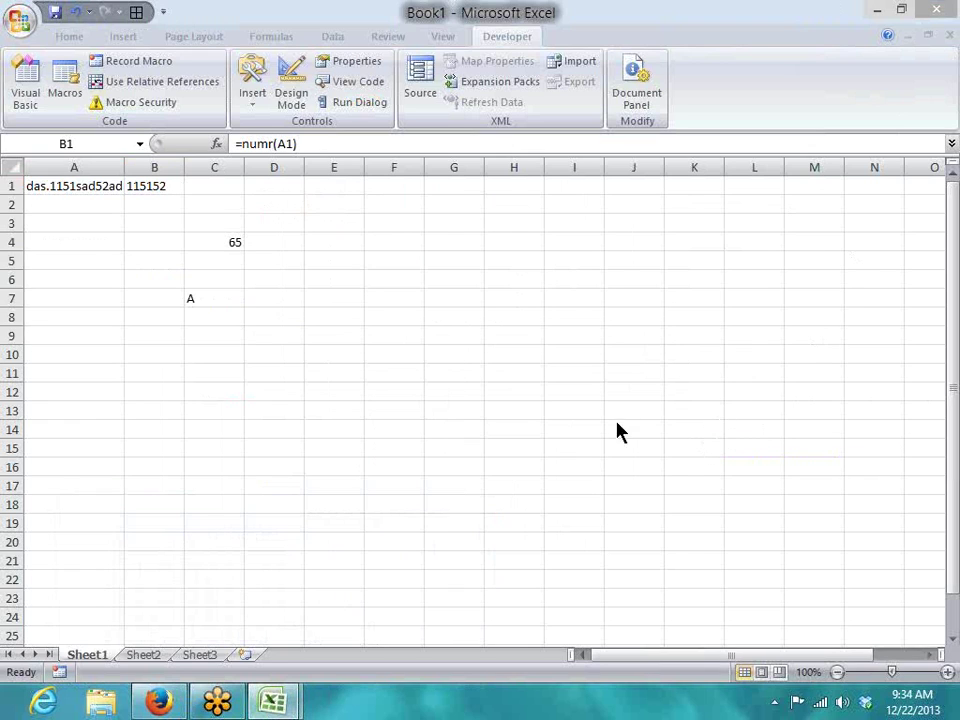
double_click(142, 184)
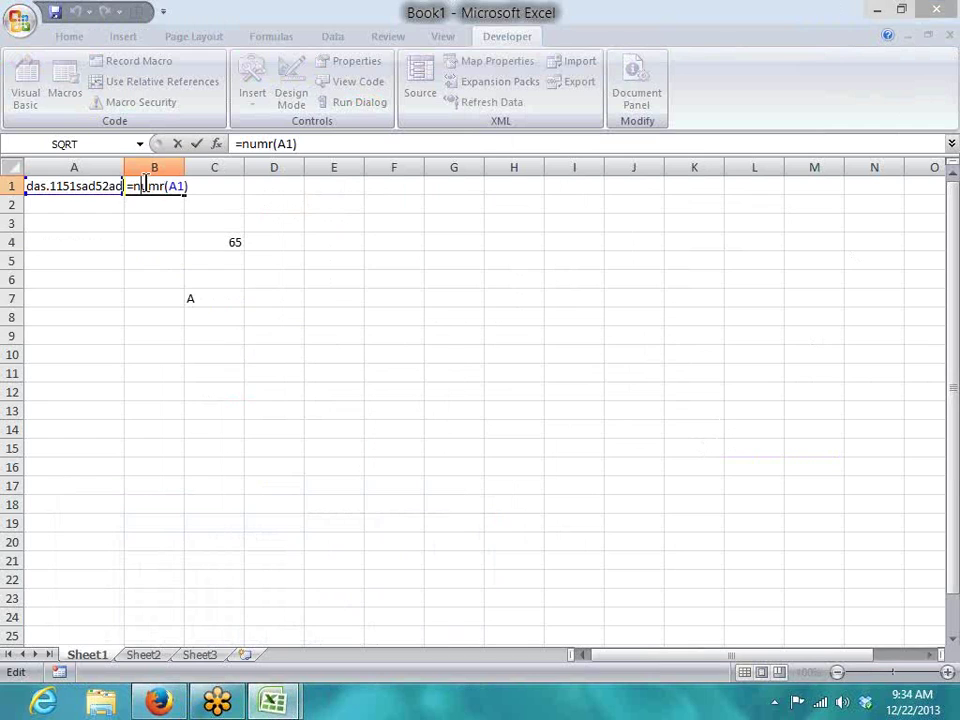
key(Return)
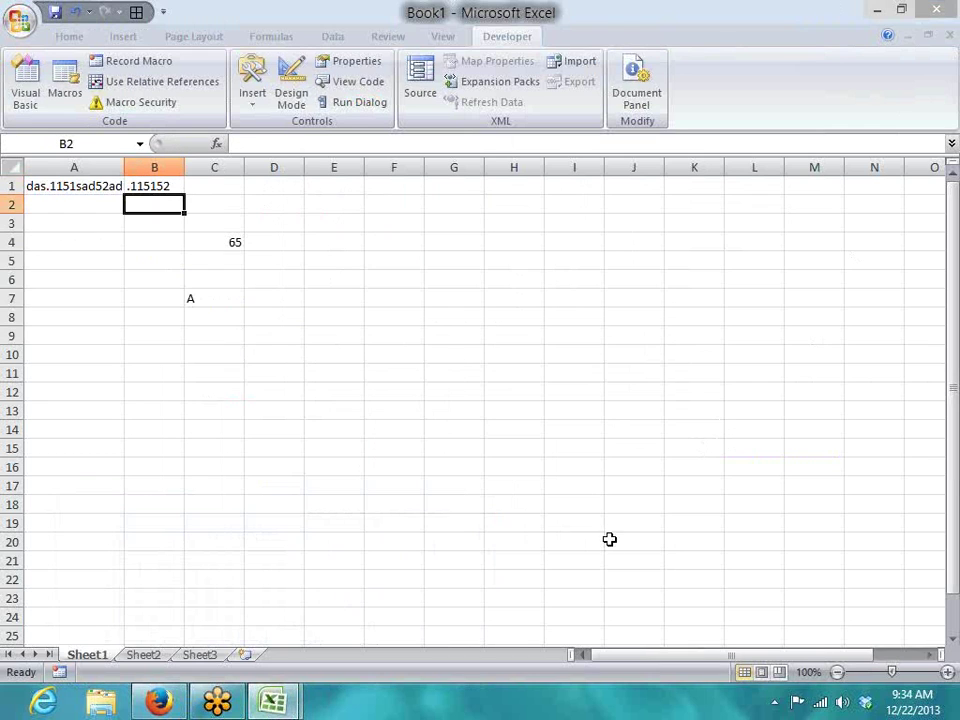
click(775, 703)
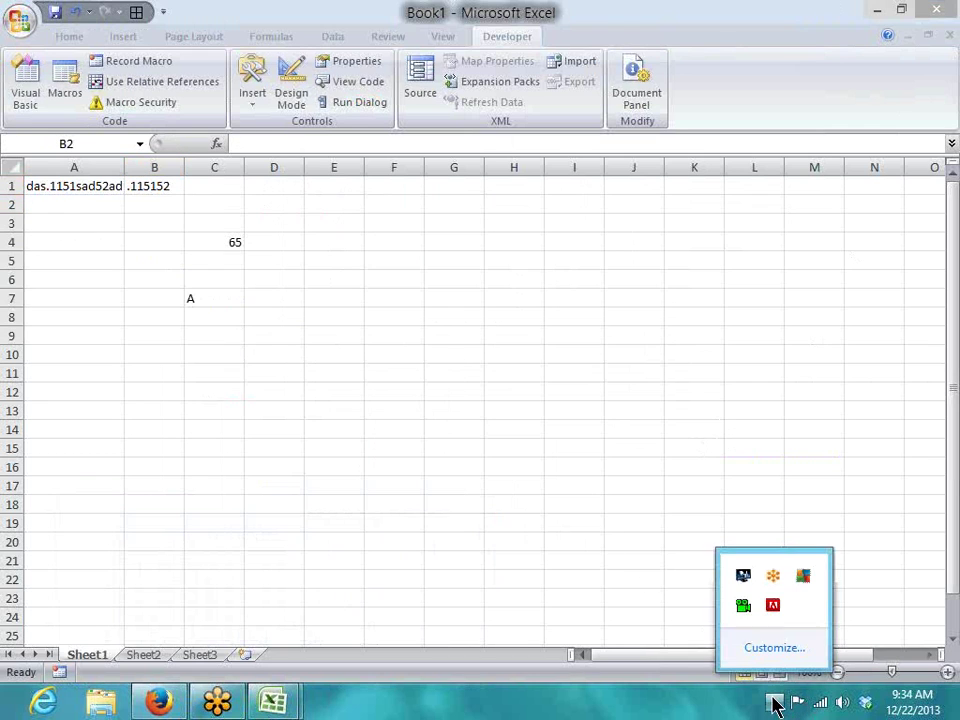
click(219, 229)
click(152, 185)
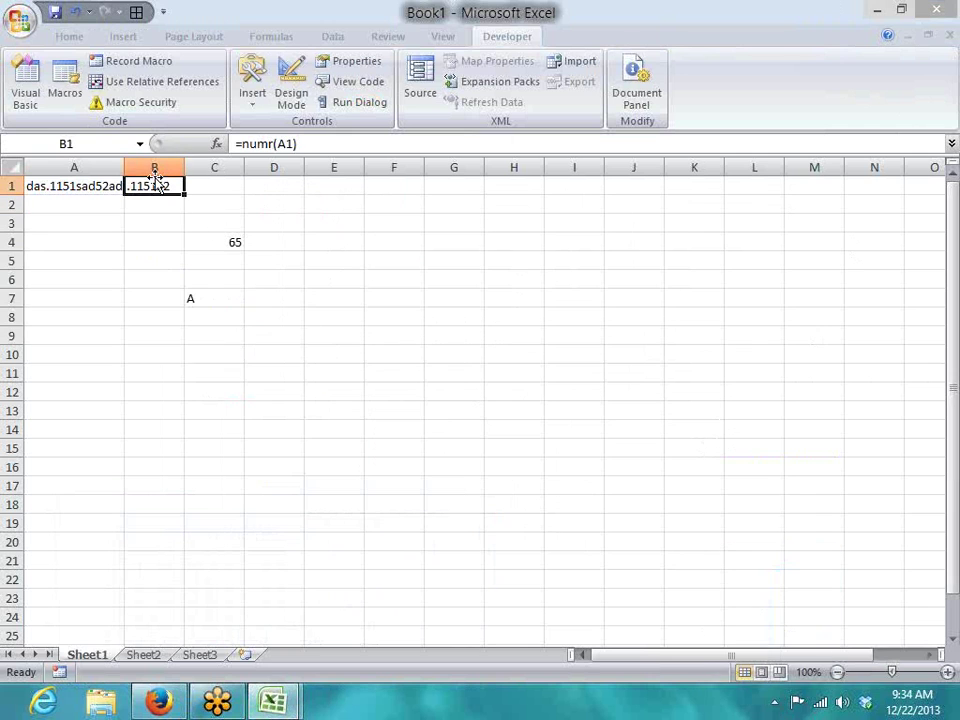
Step: Switch to the Visual Basic editor and highlight the body of the numr function for review
mouse_move(272, 700)
click(354, 600)
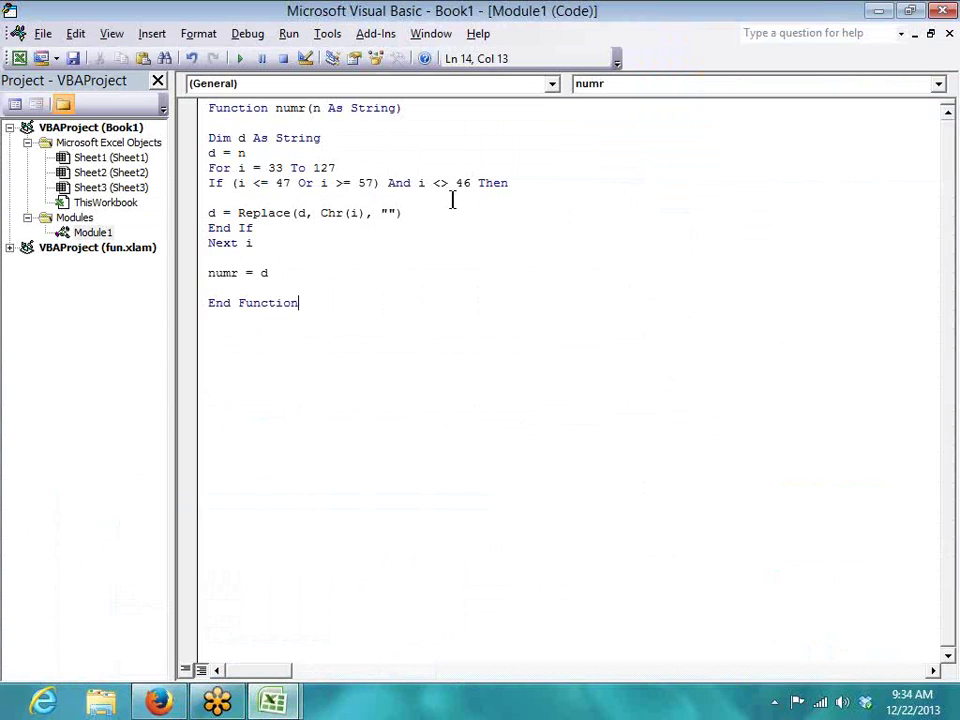
drag(364, 287, 220, 115)
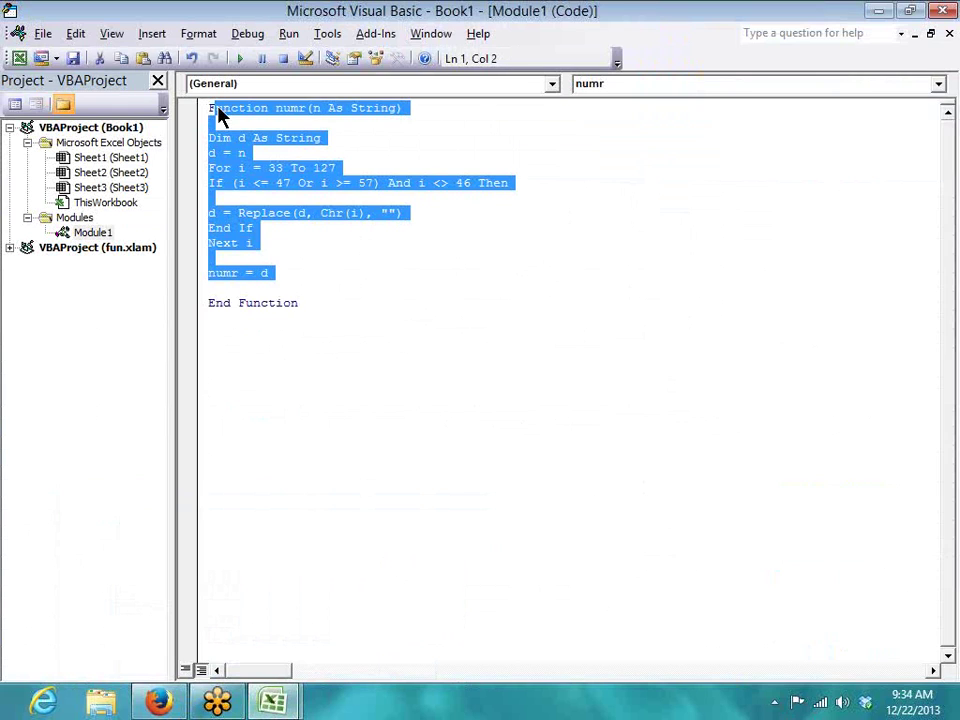
Step: Switch to Firefox and close the ASCII Table, REPLACE Function and CHR Function pages, keeping the VBA Functions category page open
click(158, 700)
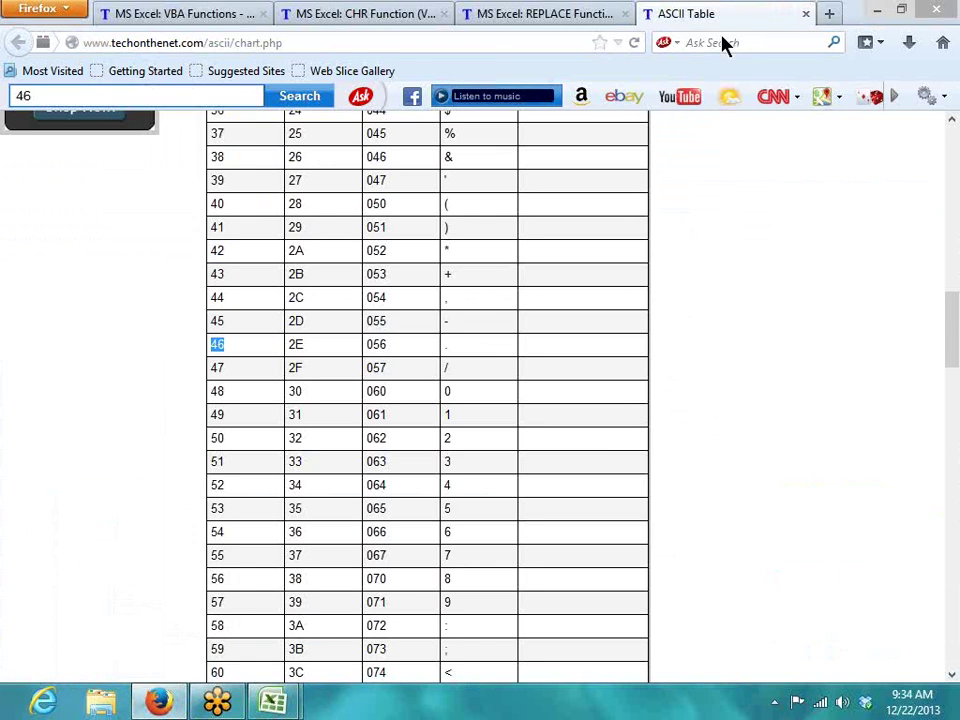
click(805, 14)
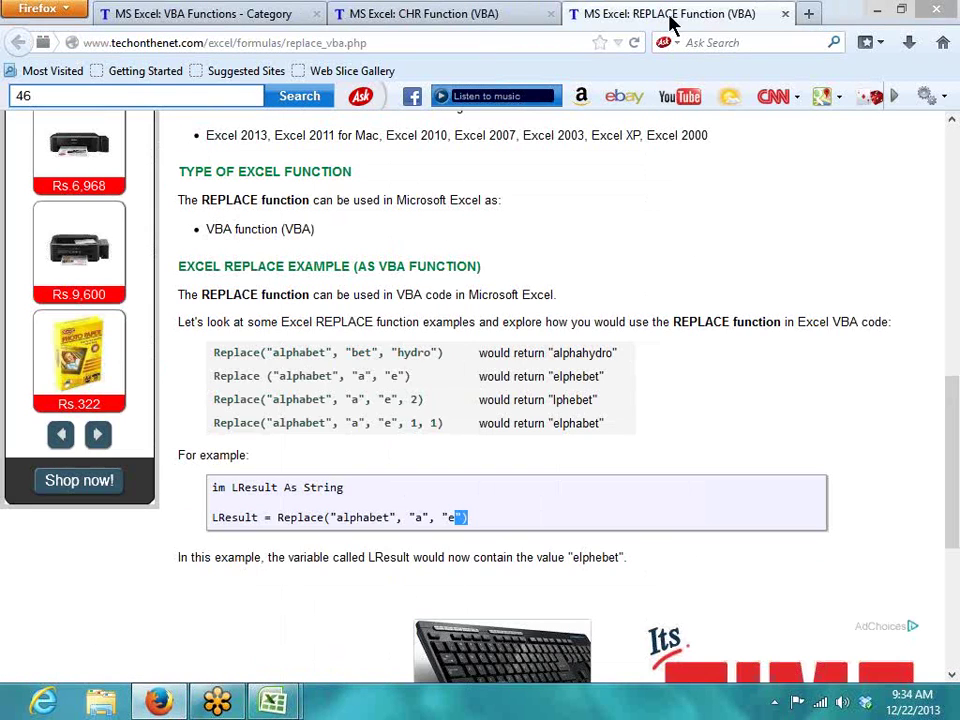
click(786, 15)
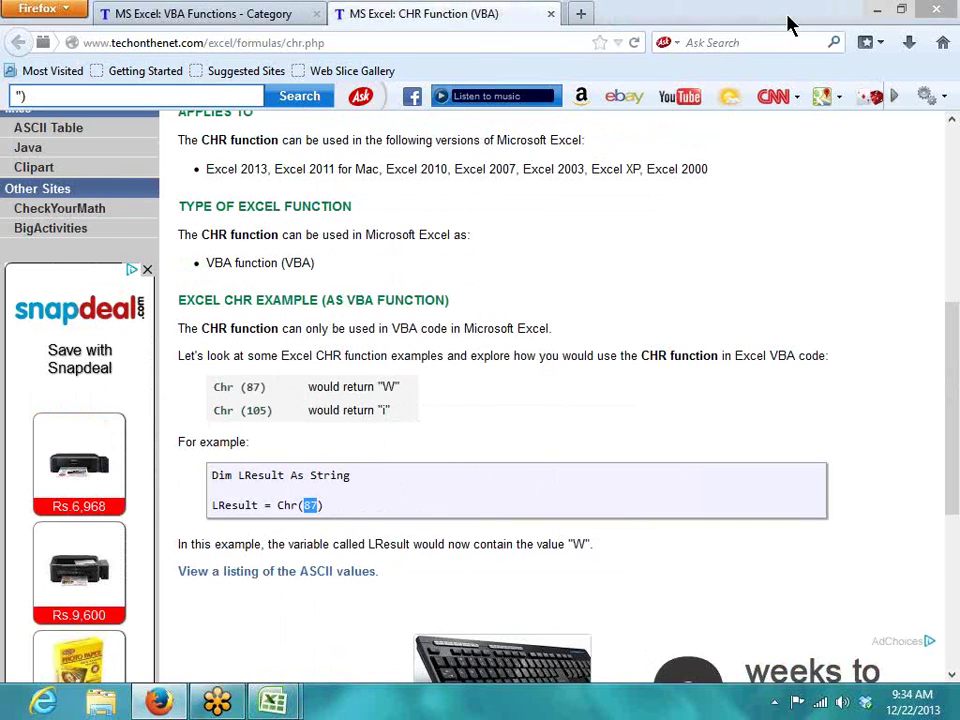
click(551, 14)
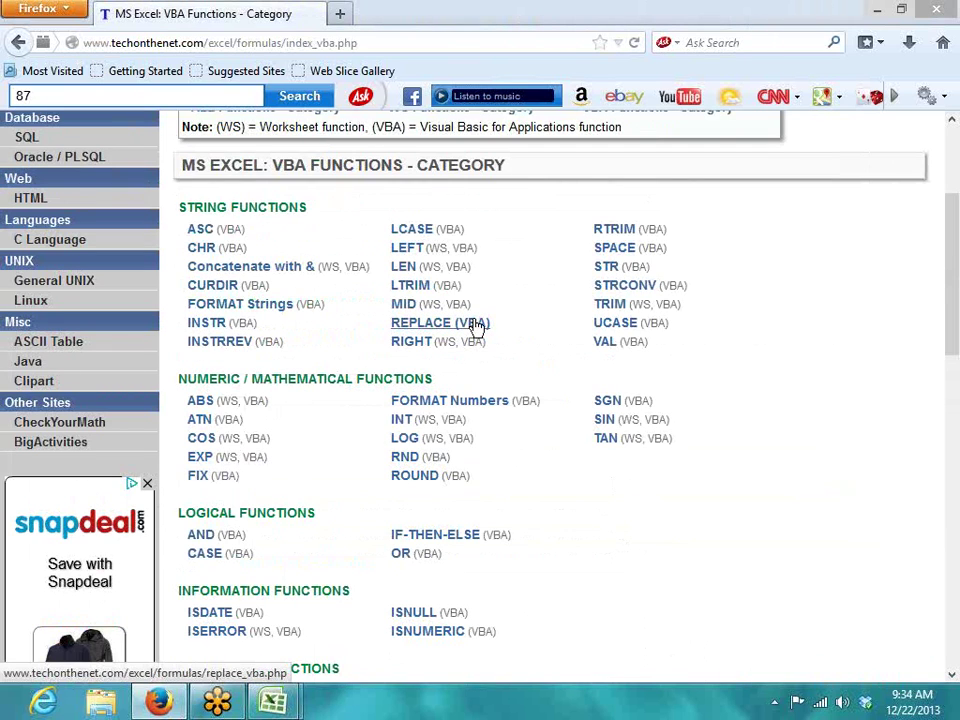
Step: Switch to the Excel workbook and compare the source text in cell A1 with the numr formula in B1
mouse_move(268, 700)
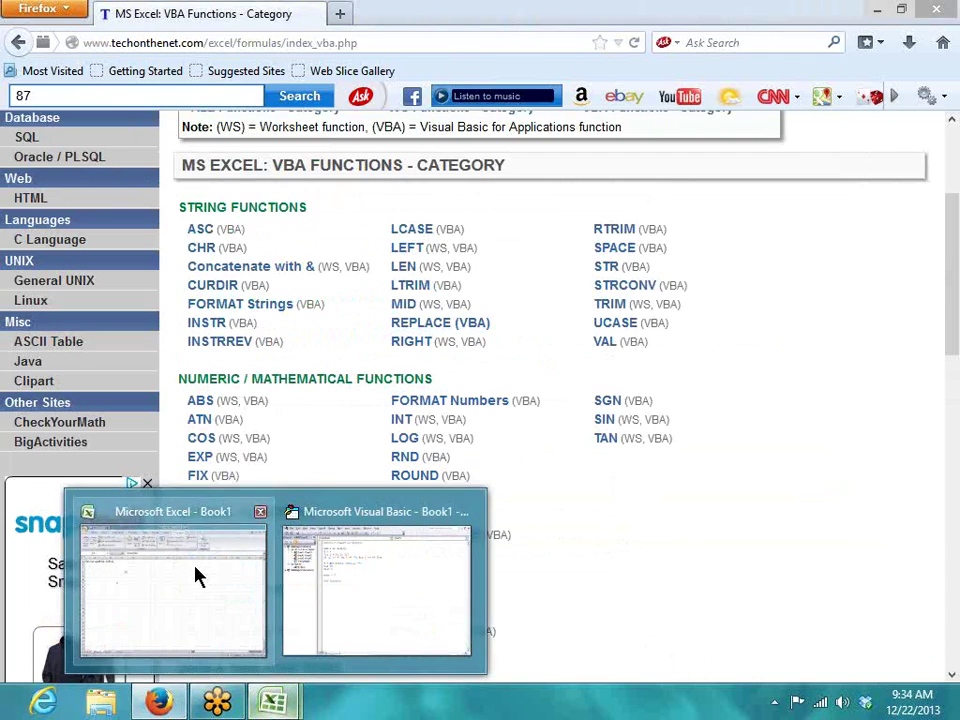
click(197, 575)
click(64, 190)
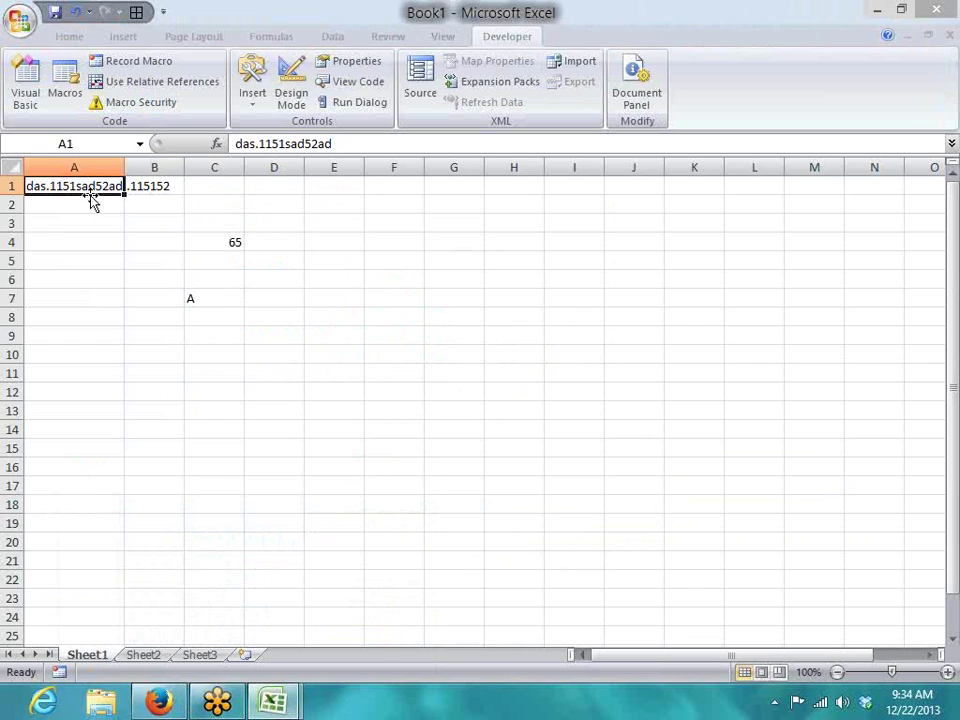
click(147, 199)
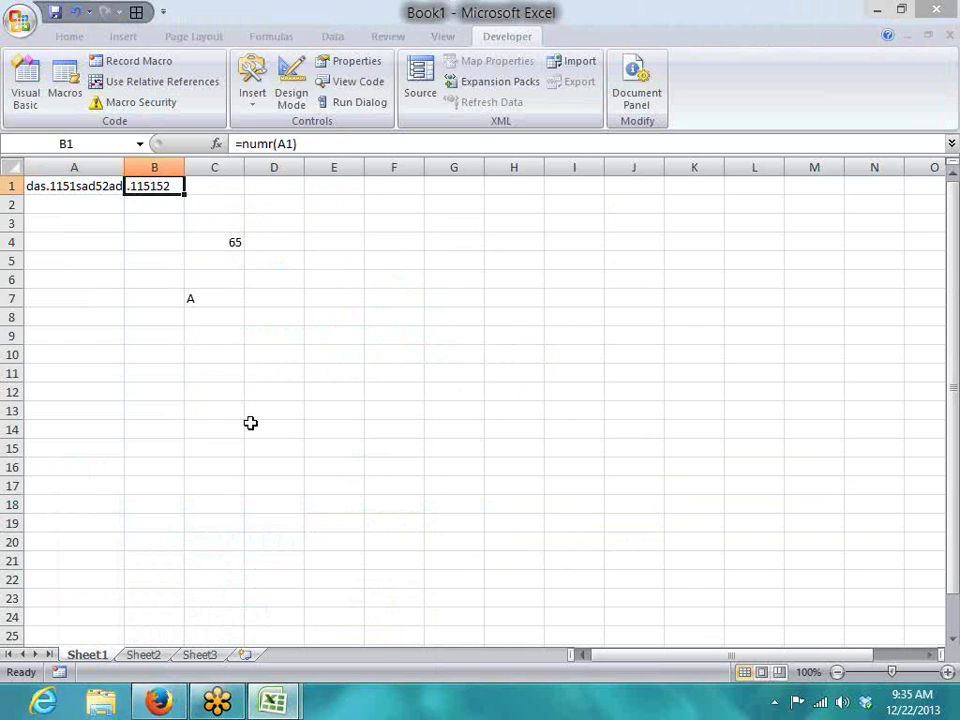
Step: Return to the Visual Basic editor and review the For line of numr, marking its bounds 33 and 127
key(alt+F11)
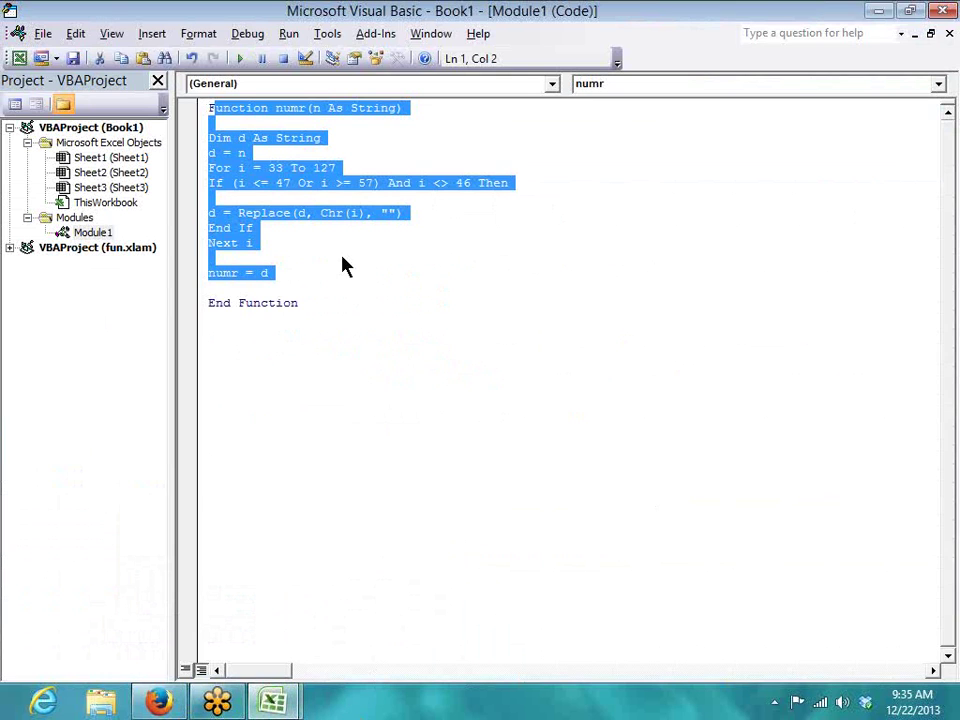
click(342, 265)
drag(208, 168, 340, 168)
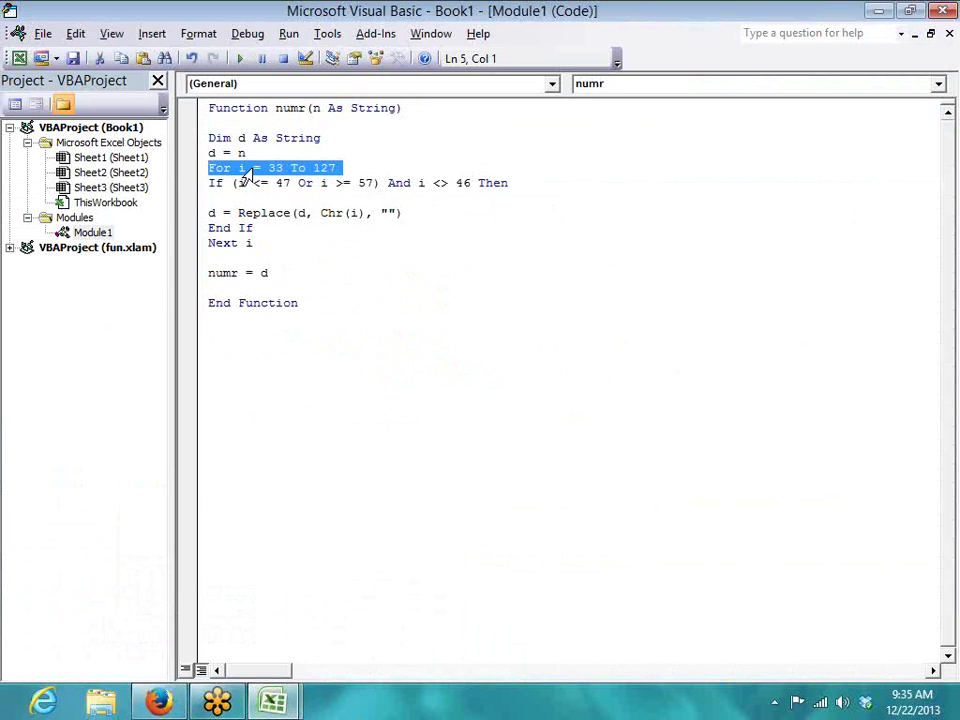
key(Down)
key(Down)
double_click(276, 168)
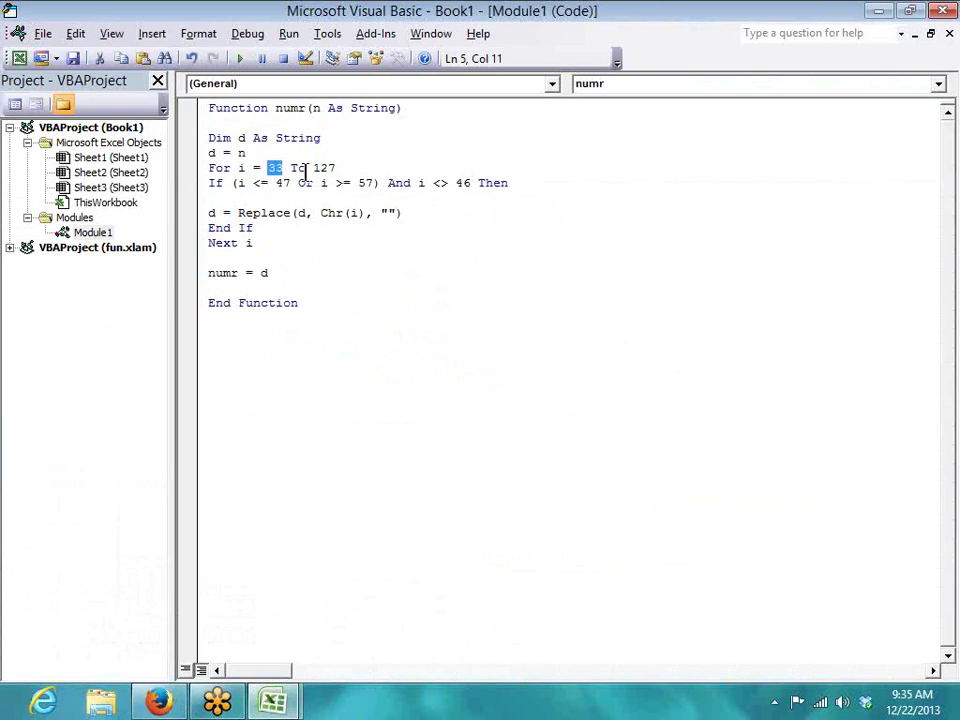
double_click(322, 168)
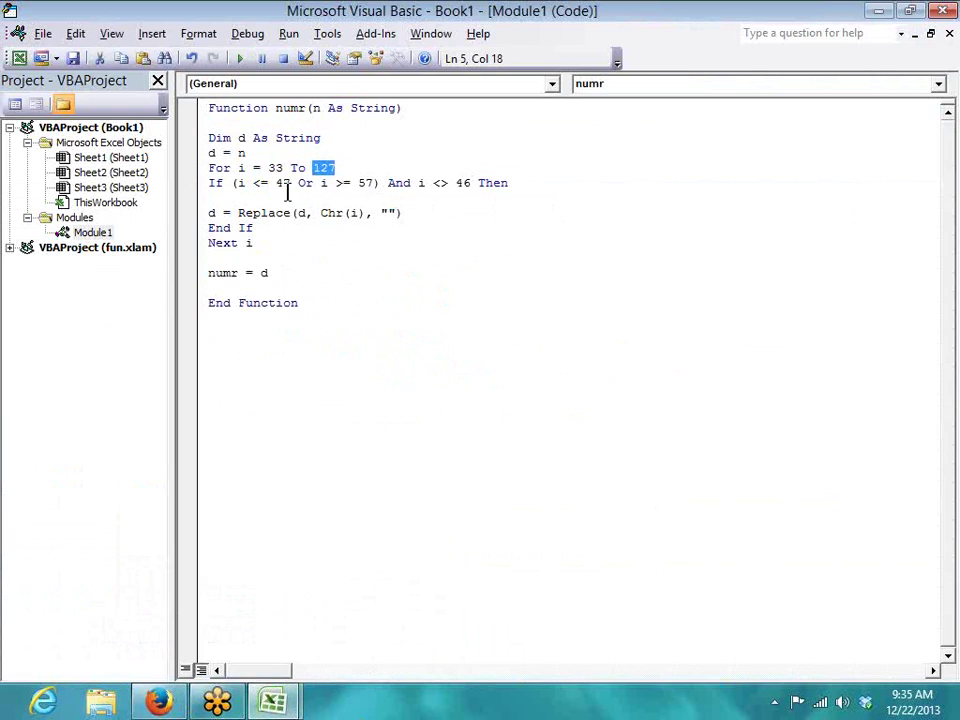
Step: Review the If line's codes 47, 57 and 46 and the Replace statement with its d argument
double_click(282, 183)
double_click(366, 183)
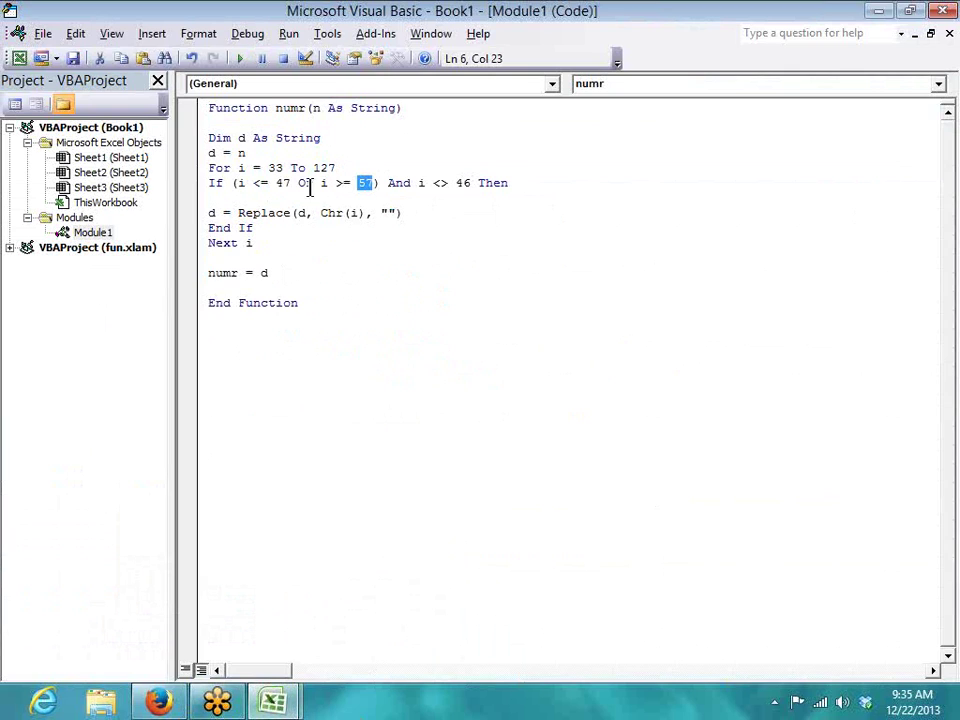
double_click(458, 183)
click(210, 213)
drag(211, 213, 410, 213)
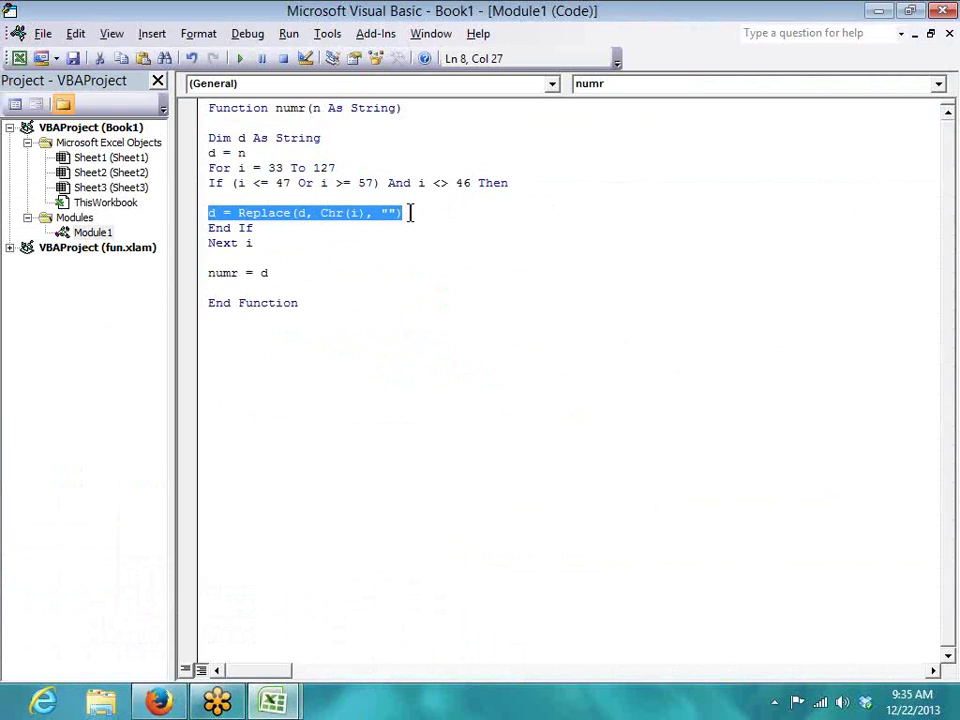
double_click(299, 213)
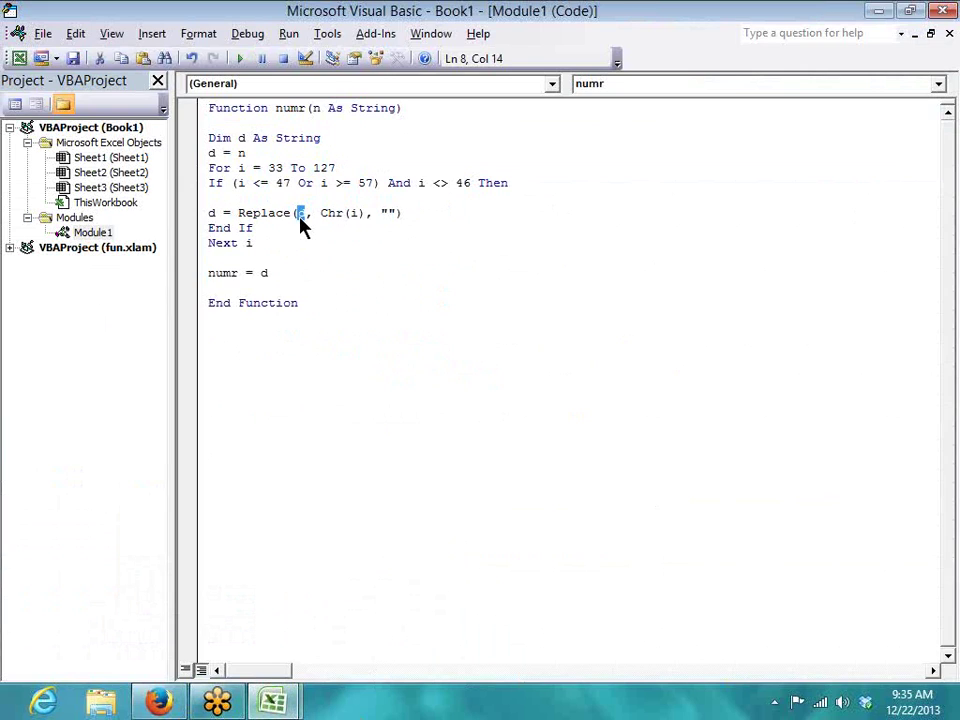
double_click(248, 228)
click(260, 432)
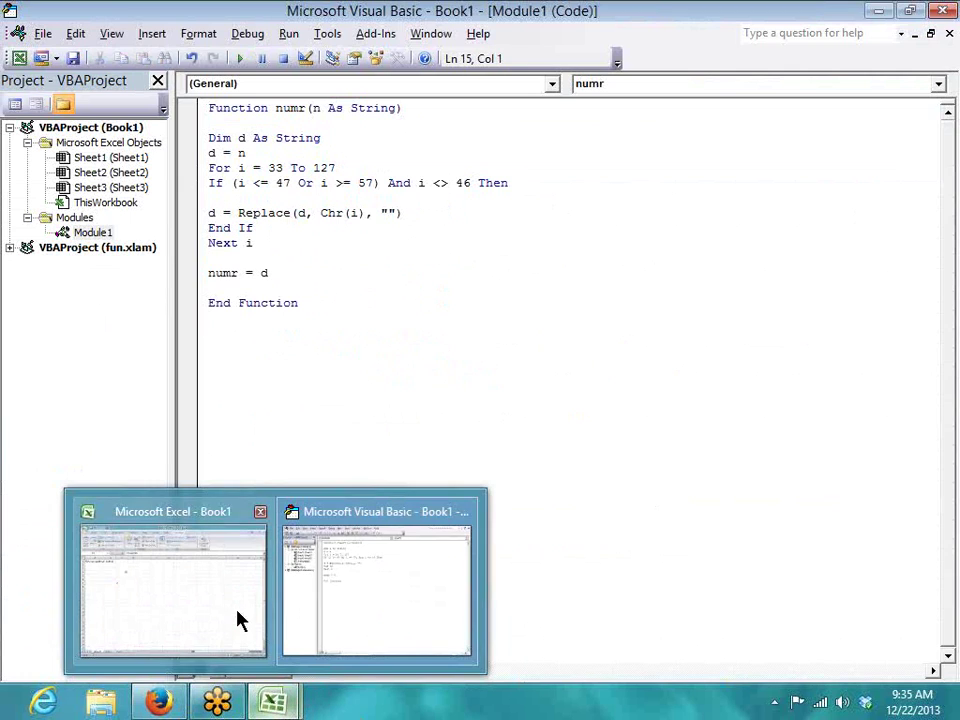
Step: Find the CHR function in Firefox's VBA function list and examine the CHAR formula in cell C7 of the Excel workbook
click(163, 704)
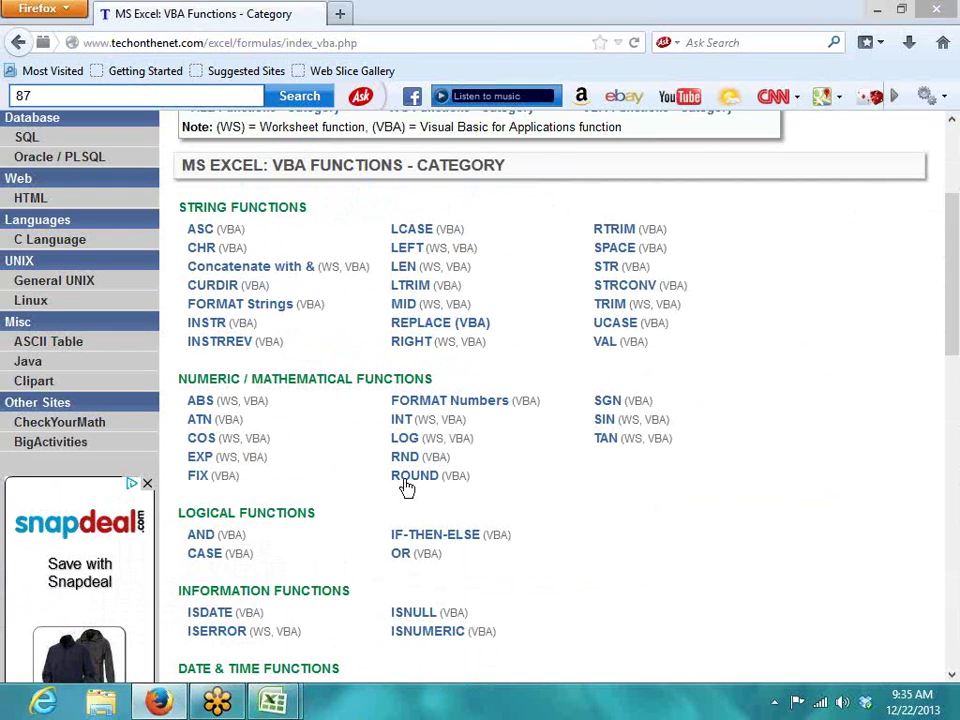
right_click(210, 255)
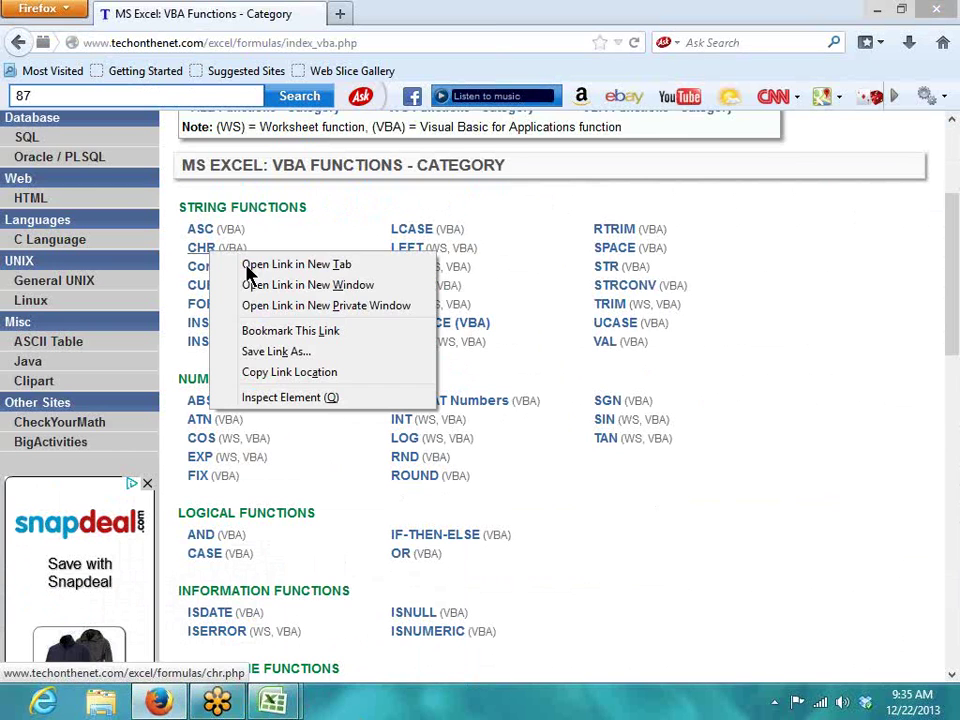
click(272, 704)
click(236, 590)
click(155, 240)
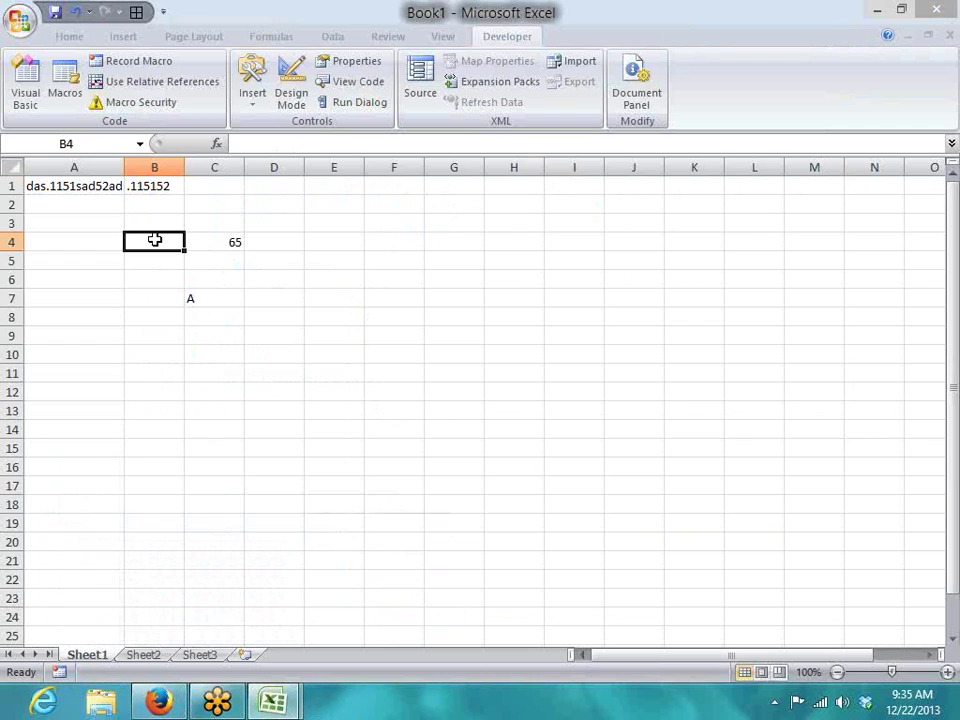
key(Down)
key(Down)
key(Down)
key(Right)
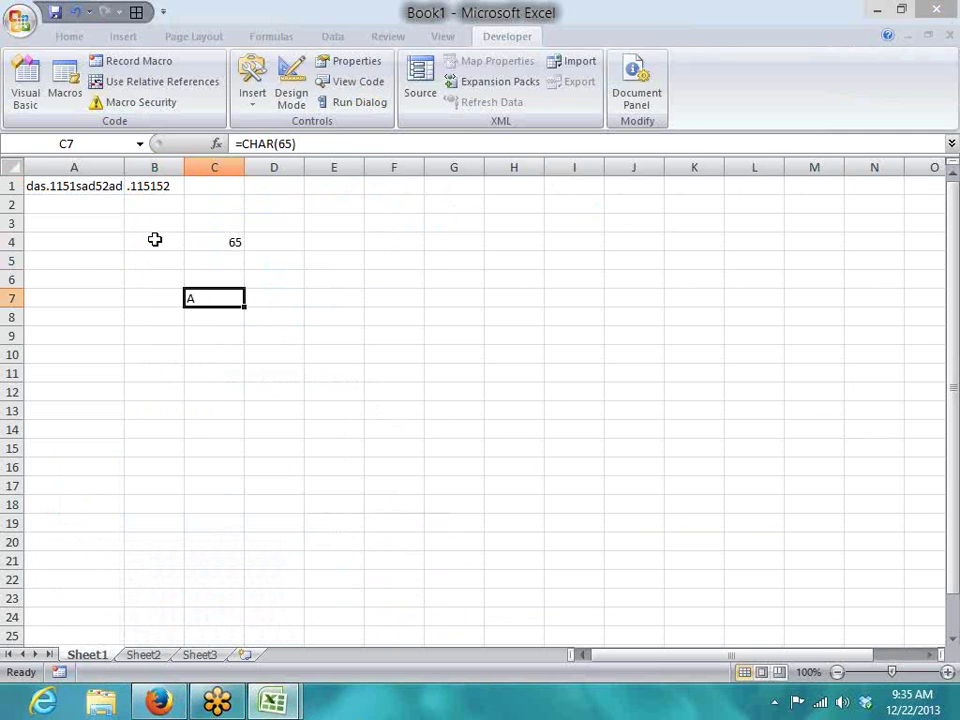
Step: Revisit the CHR entry in Firefox, then mark Chr(i) and its argument i in the Visual Basic editor's Replace line
click(158, 702)
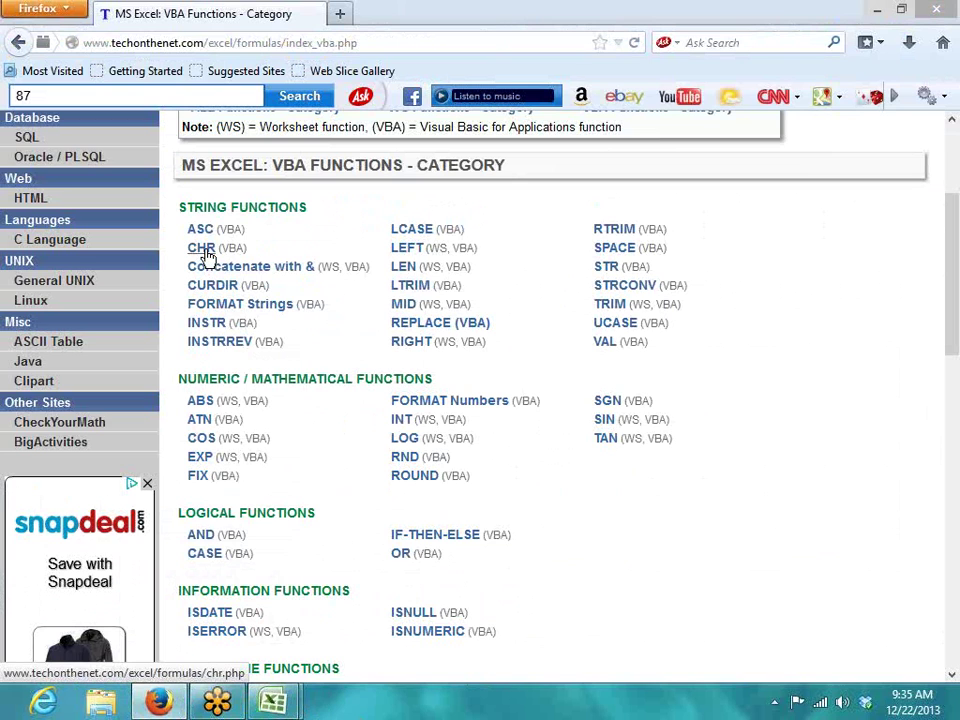
mouse_move(273, 702)
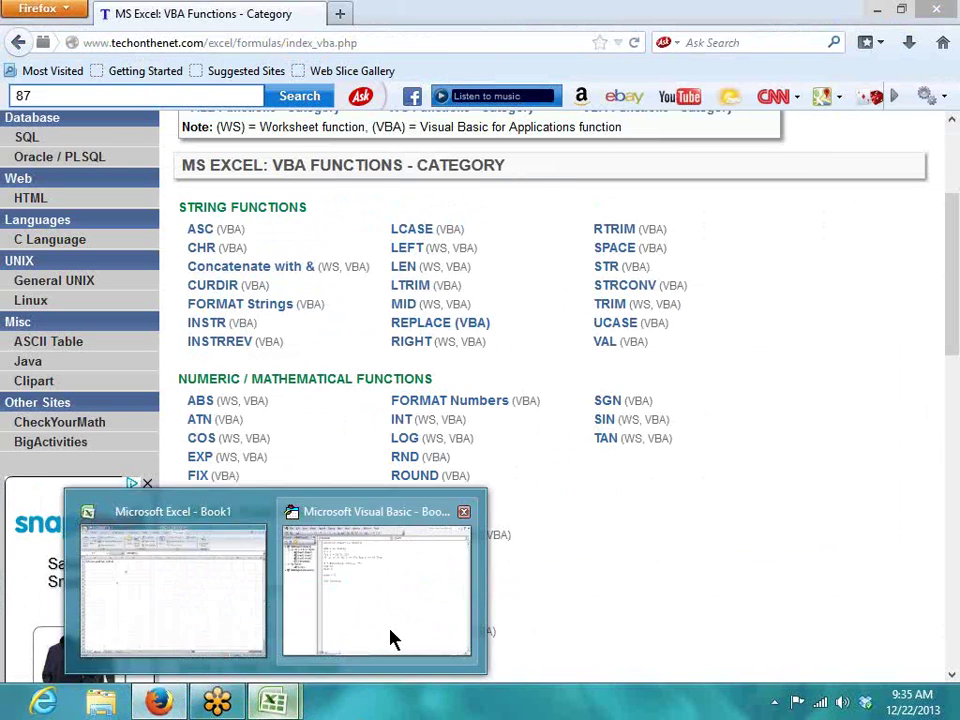
click(391, 640)
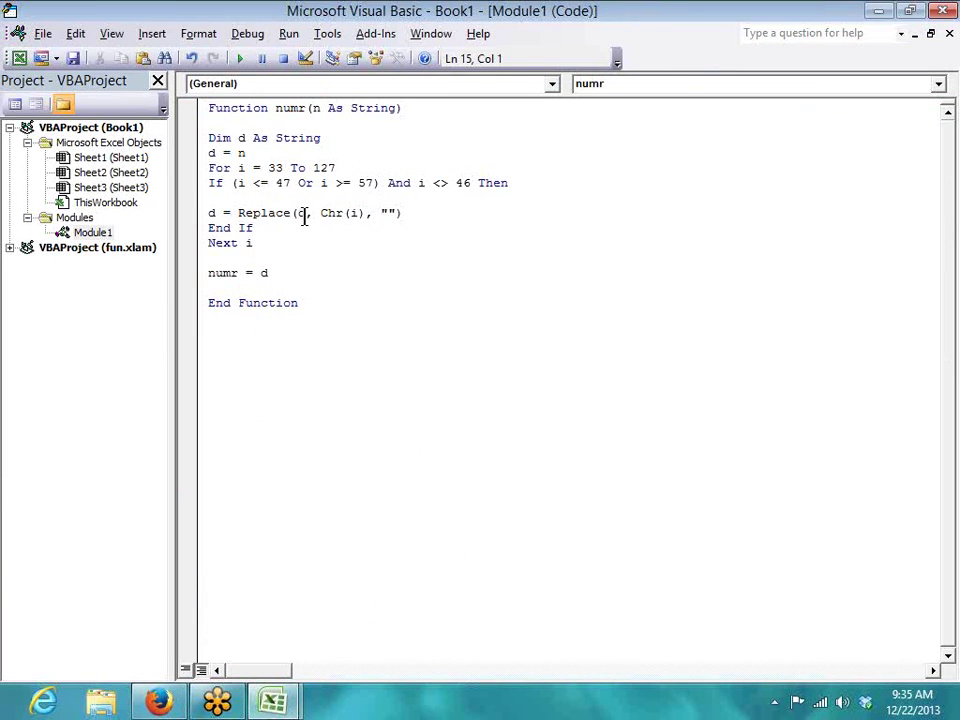
drag(320, 213, 367, 213)
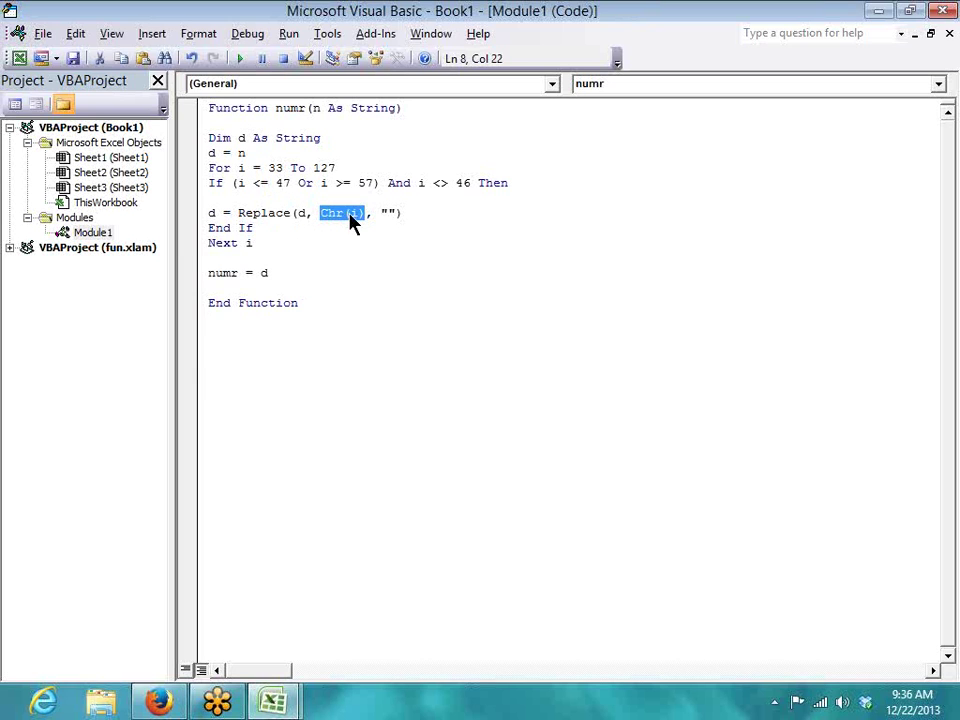
double_click(353, 214)
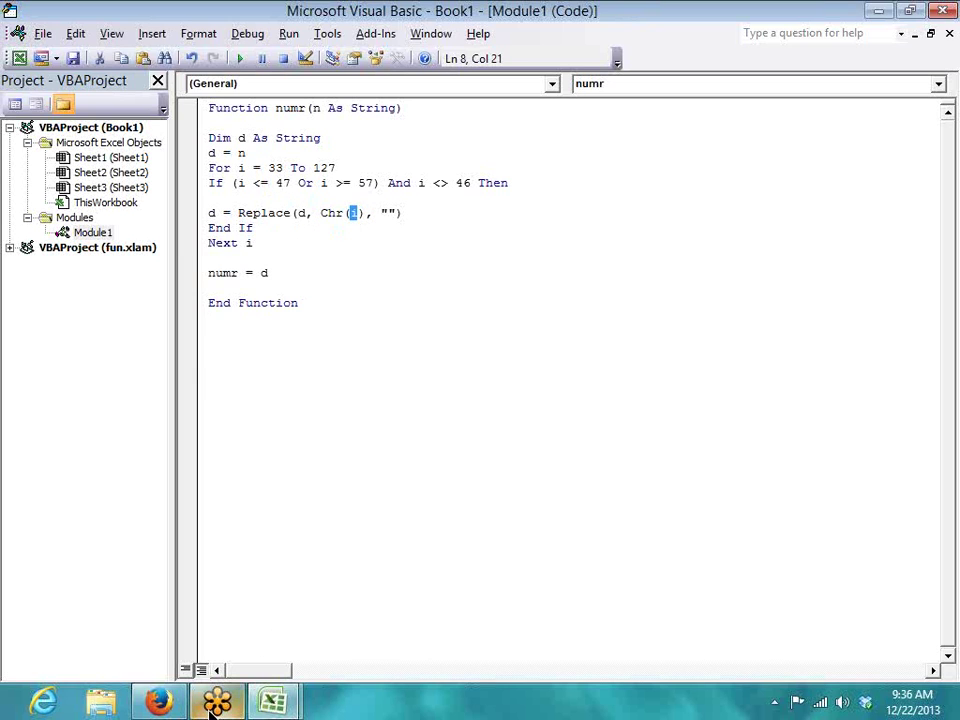
Step: Switch to Firefox, open the ASC function page in a new tab and follow its ASCII value link
click(168, 704)
right_click(238, 236)
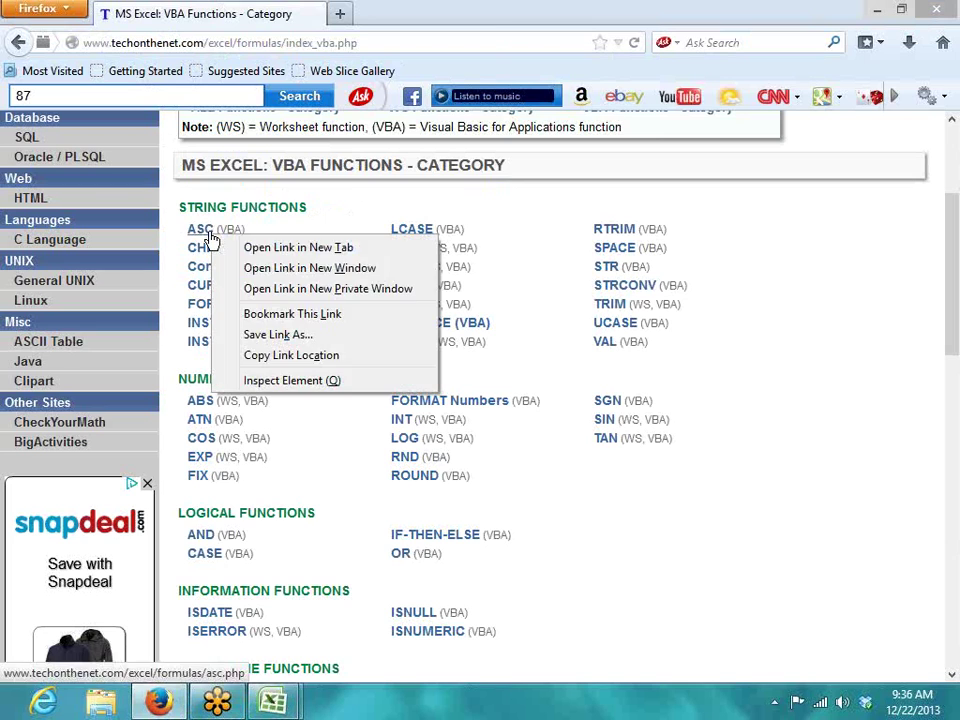
click(247, 250)
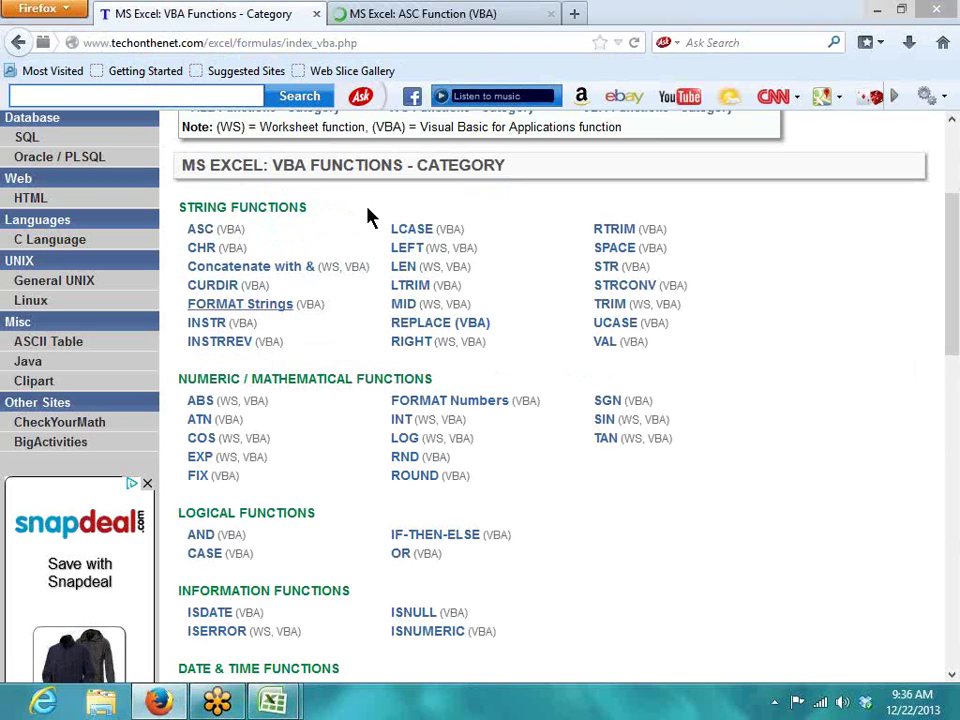
click(421, 26)
click(462, 335)
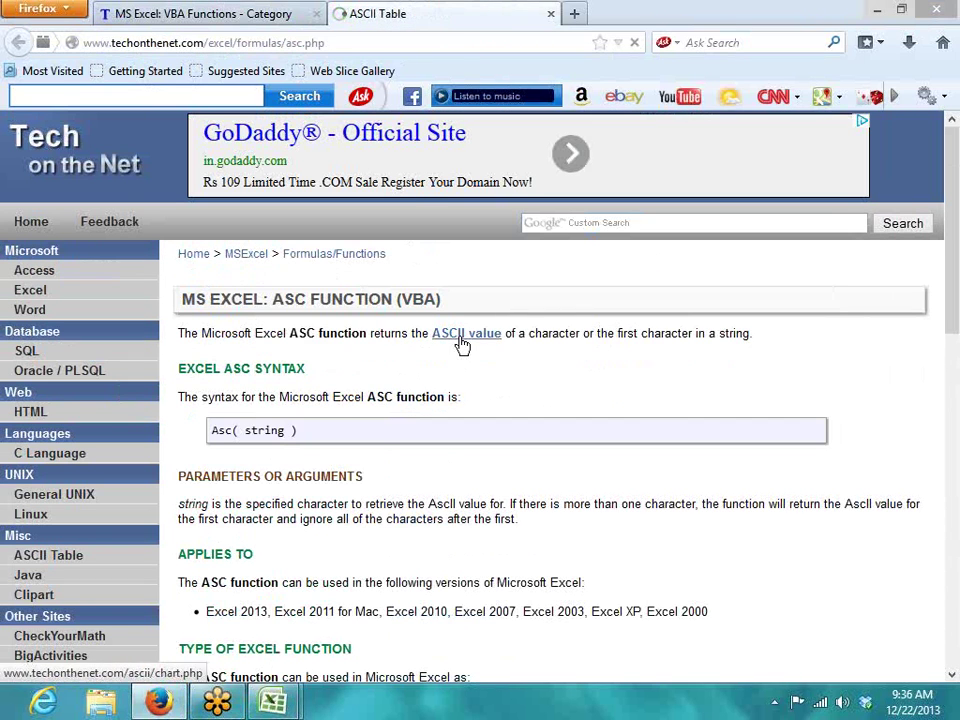
Step: Locate code 67 in the ASCII table and mark it and its character C
scroll(236, 516, down, 10)
drag(218, 440, 221, 583)
click(180, 579)
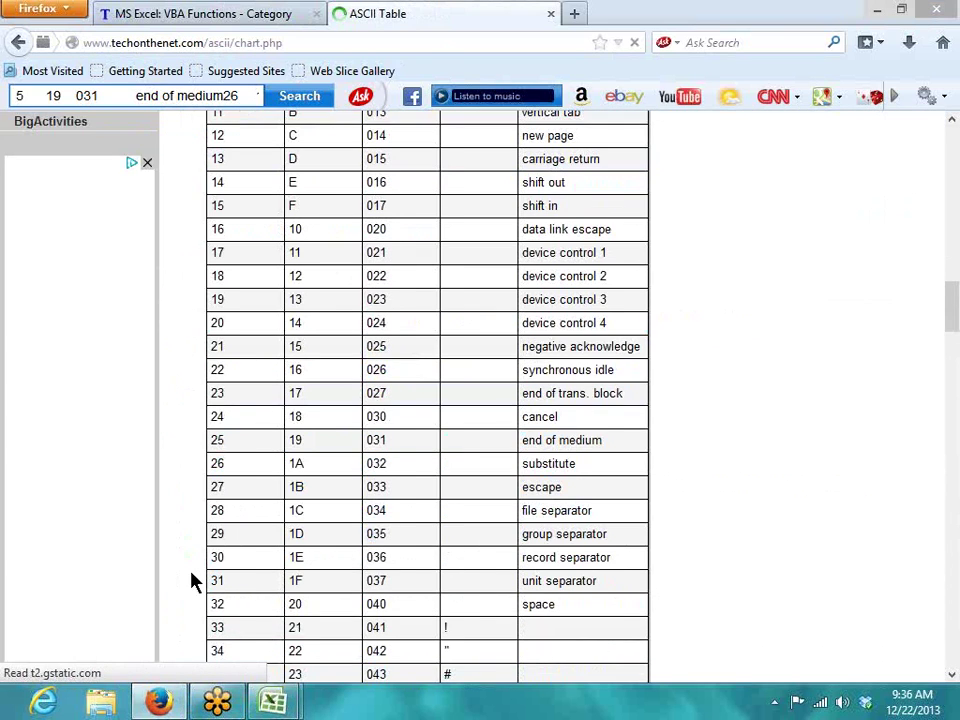
scroll(193, 583, down, 10)
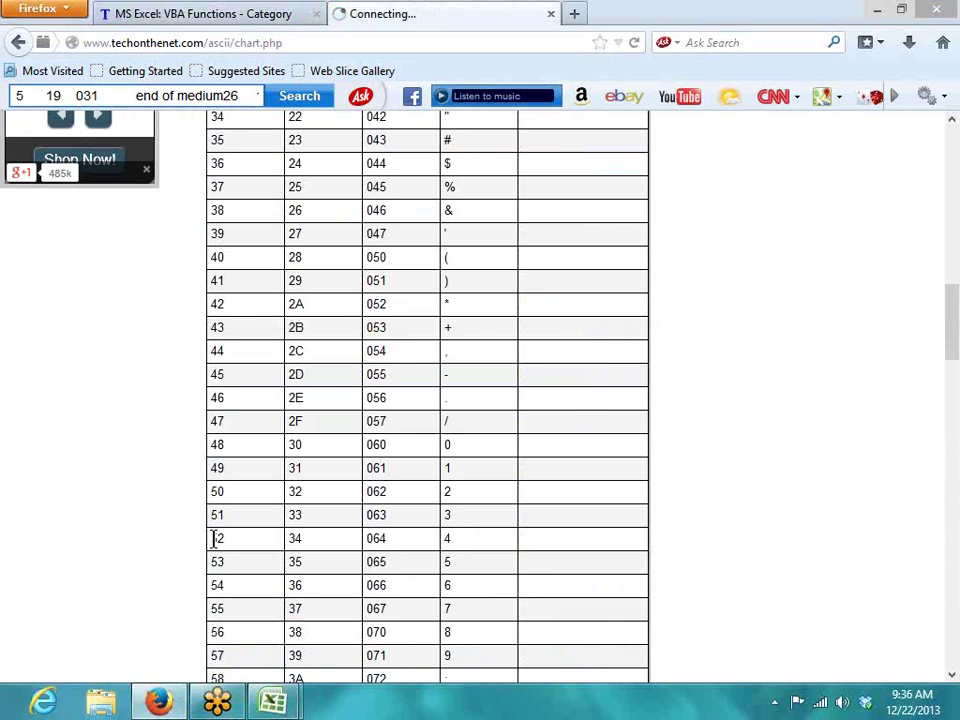
scroll(213, 540, down, 7)
double_click(217, 462)
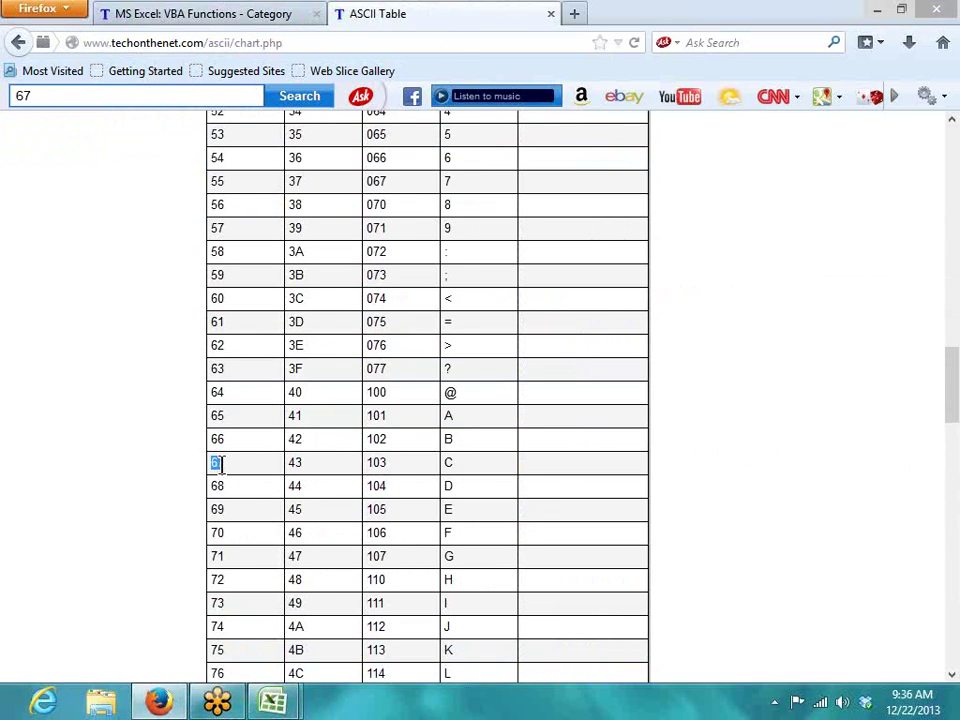
double_click(448, 462)
Step: Check the Chr(i) argument in the Visual Basic editor, then examine the lowercase letter codes in Firefox's ASCII table
key(alt+Tab)
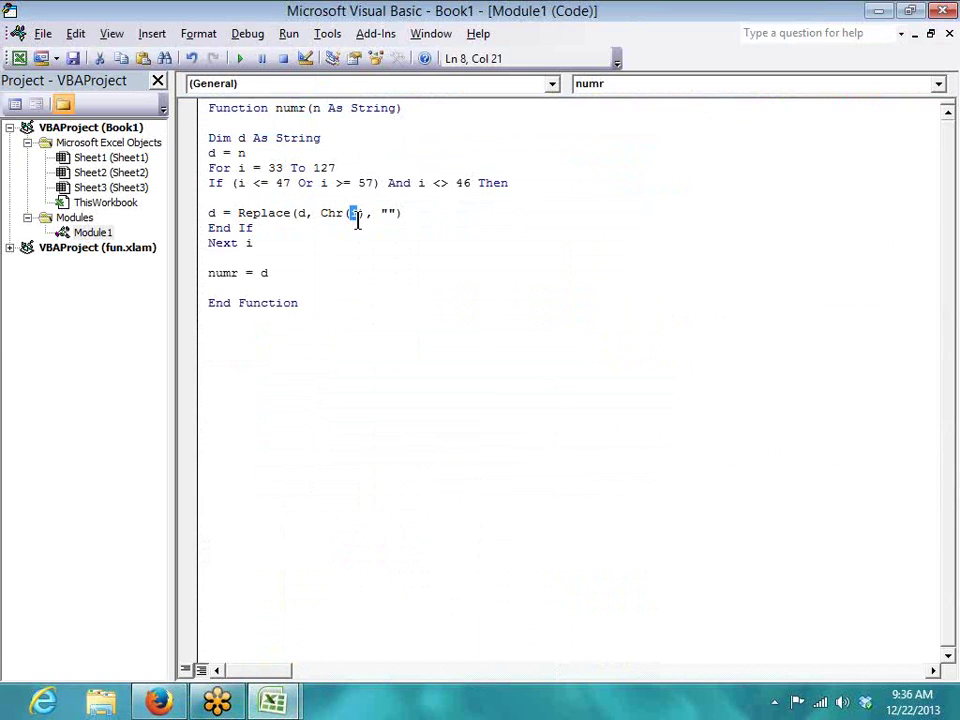
key(alt+Tab)
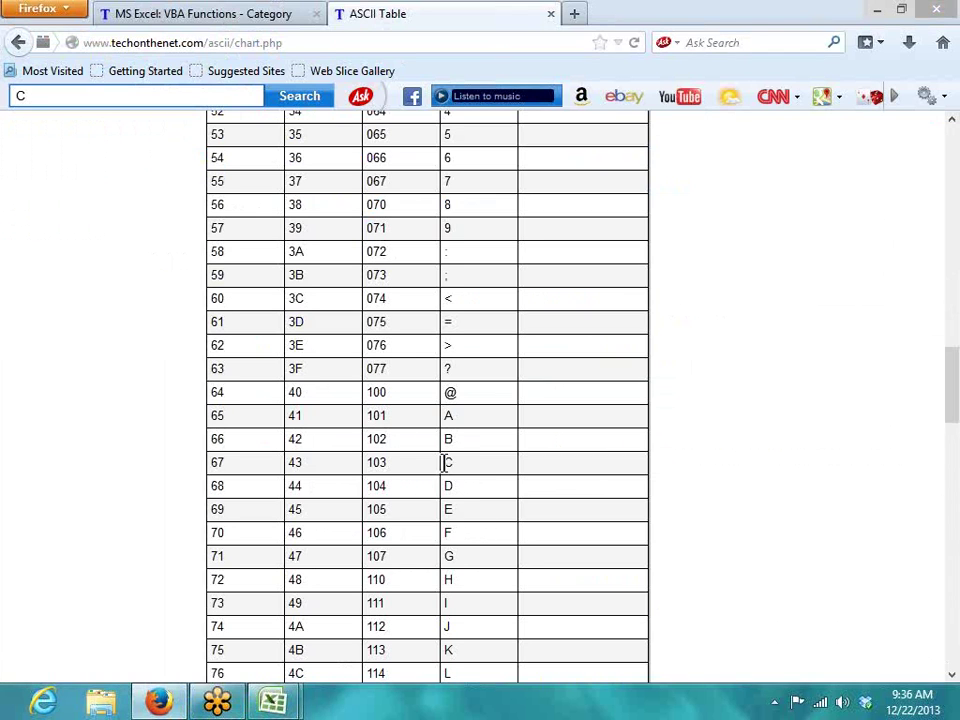
scroll(455, 535, down, 5)
scroll(447, 598, down, 3)
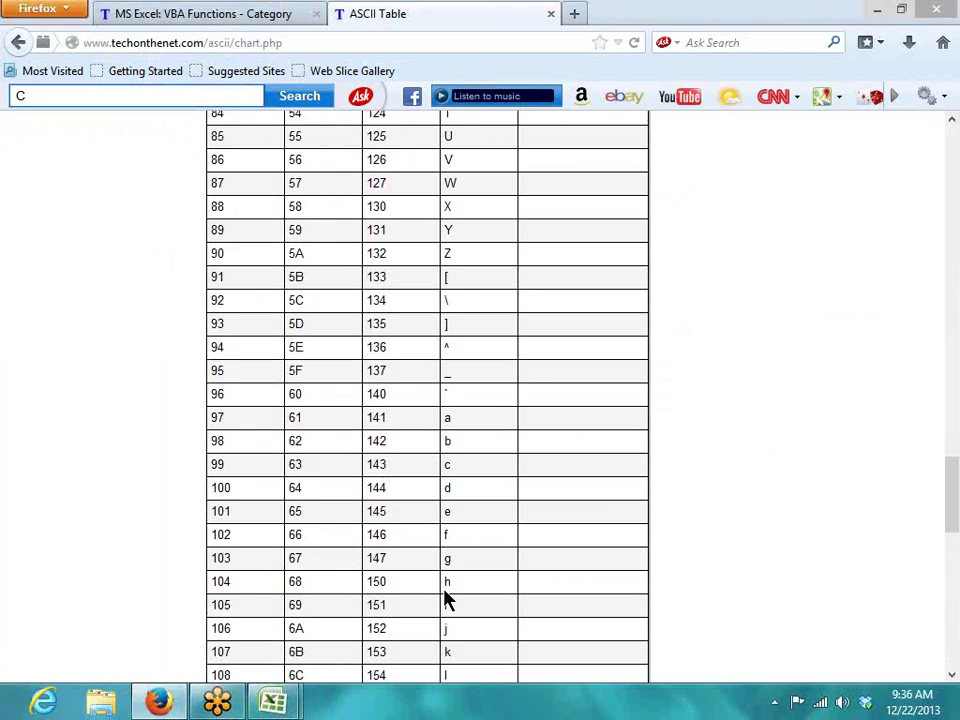
Step: Mark the character c and its code 99 in the ASCII table, then mark the empty string in the Visual Basic editor's Replace line
double_click(446, 465)
double_click(216, 464)
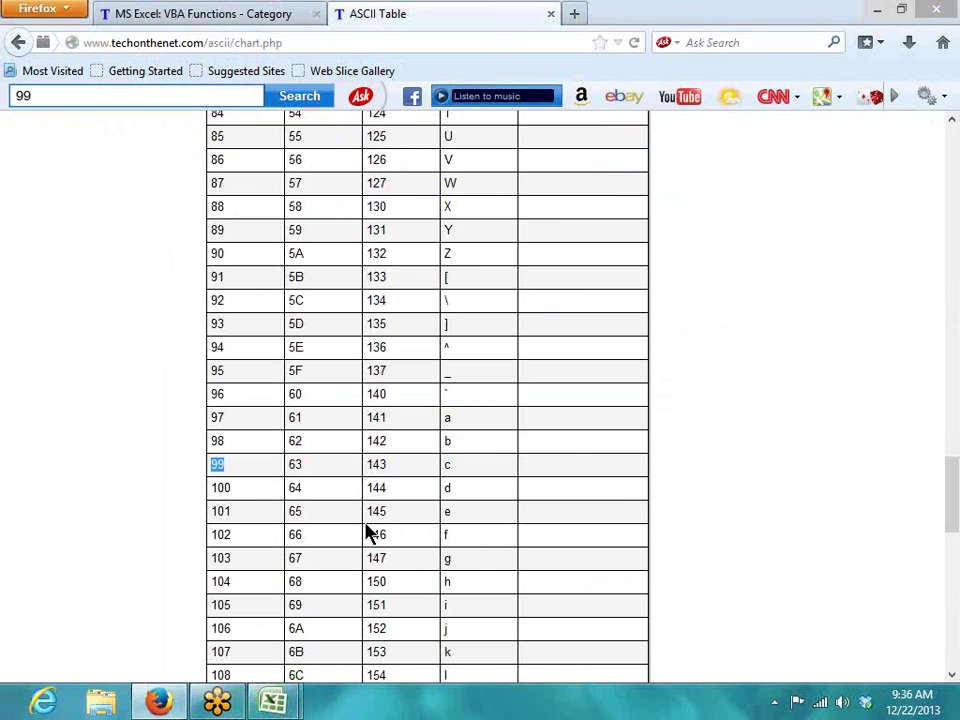
scroll(377, 533, up, 7)
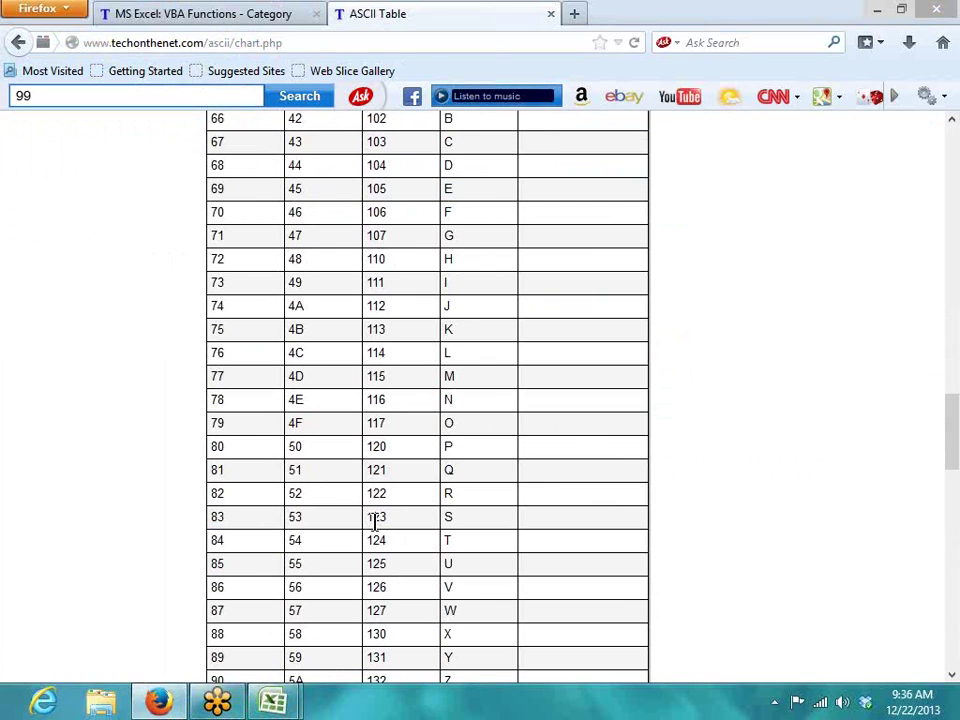
key(alt+Tab)
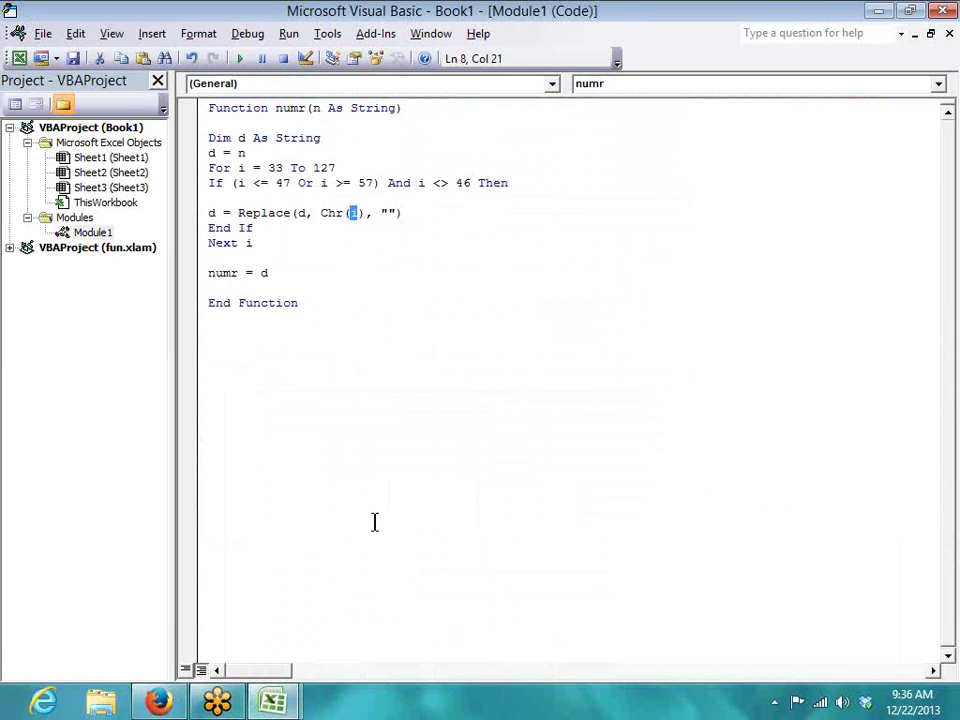
double_click(385, 213)
click(251, 326)
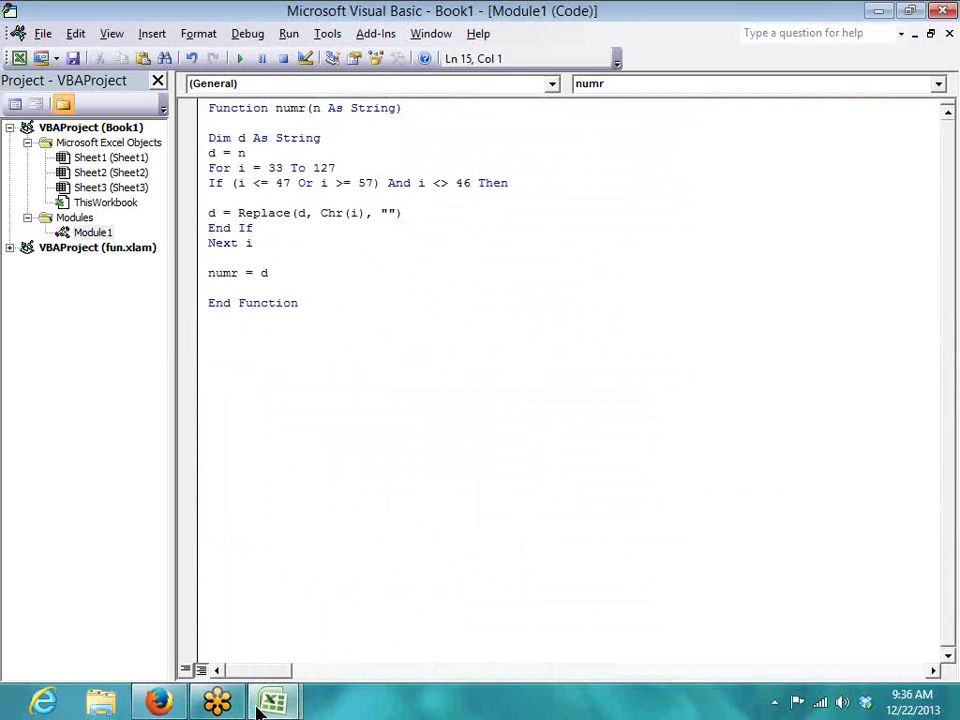
Step: Switch to Firefox, close the ASCII table, and open the Concatenate with & page in a new tab to review its VBA example
click(160, 705)
click(553, 13)
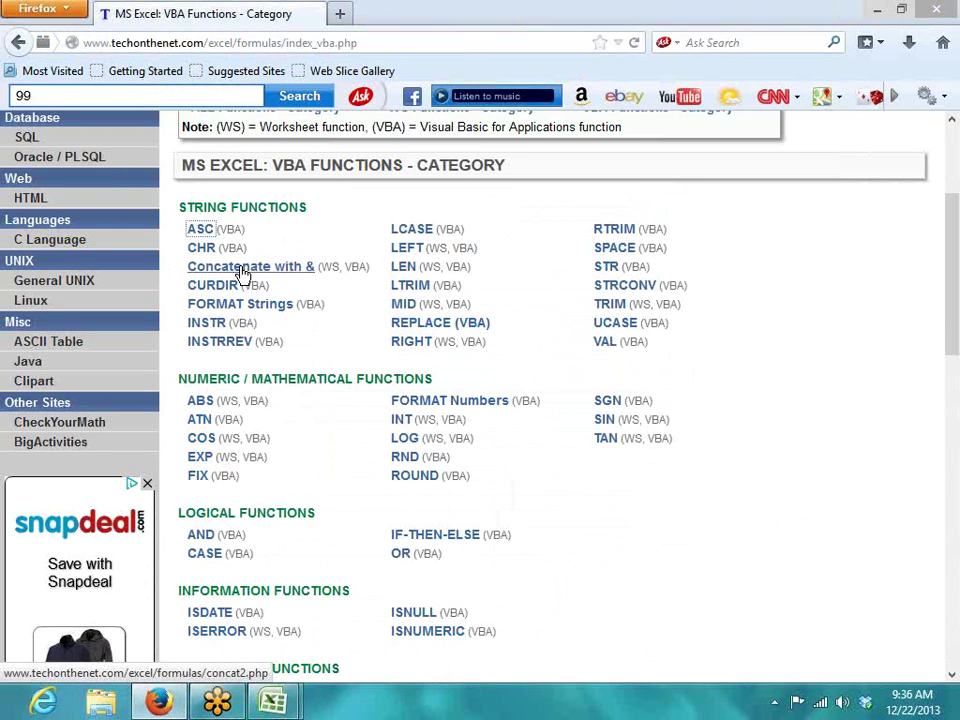
right_click(243, 274)
click(266, 281)
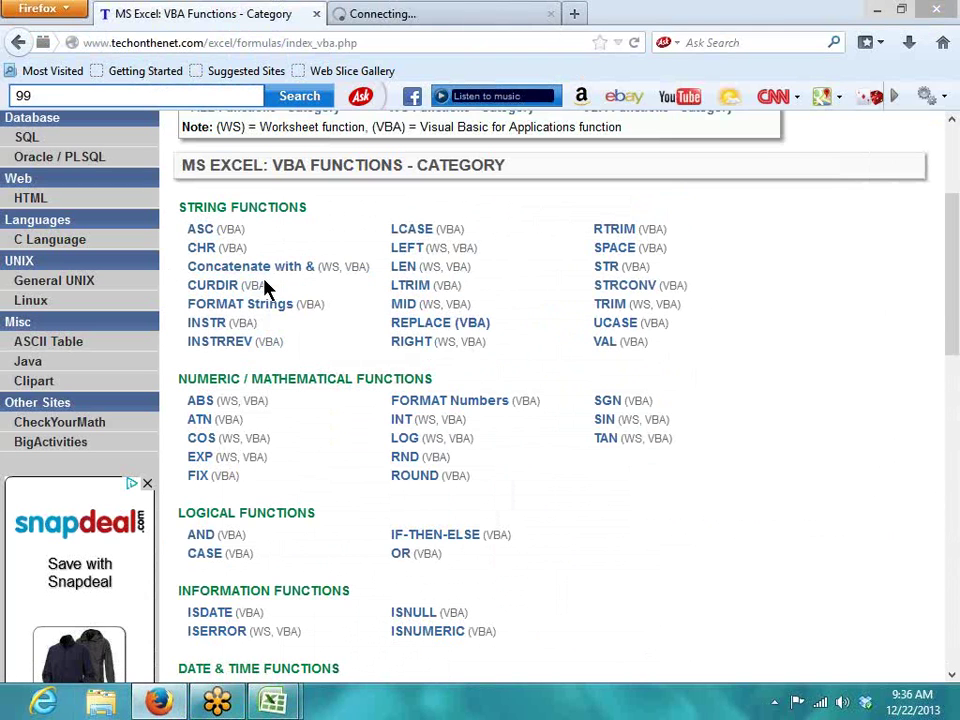
click(493, 15)
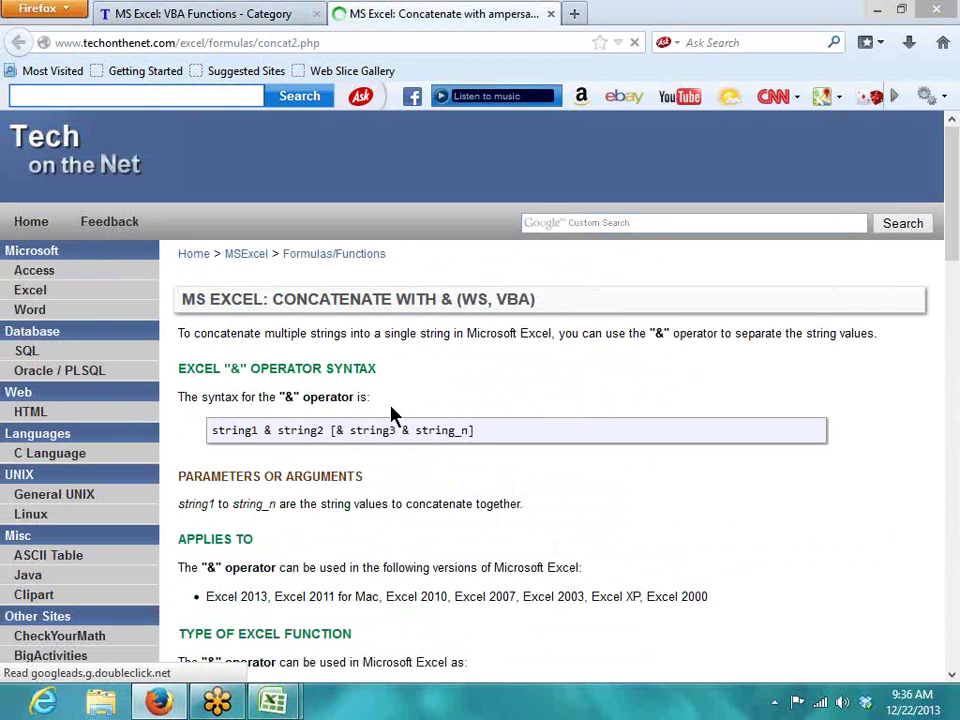
scroll(391, 414, down, 10)
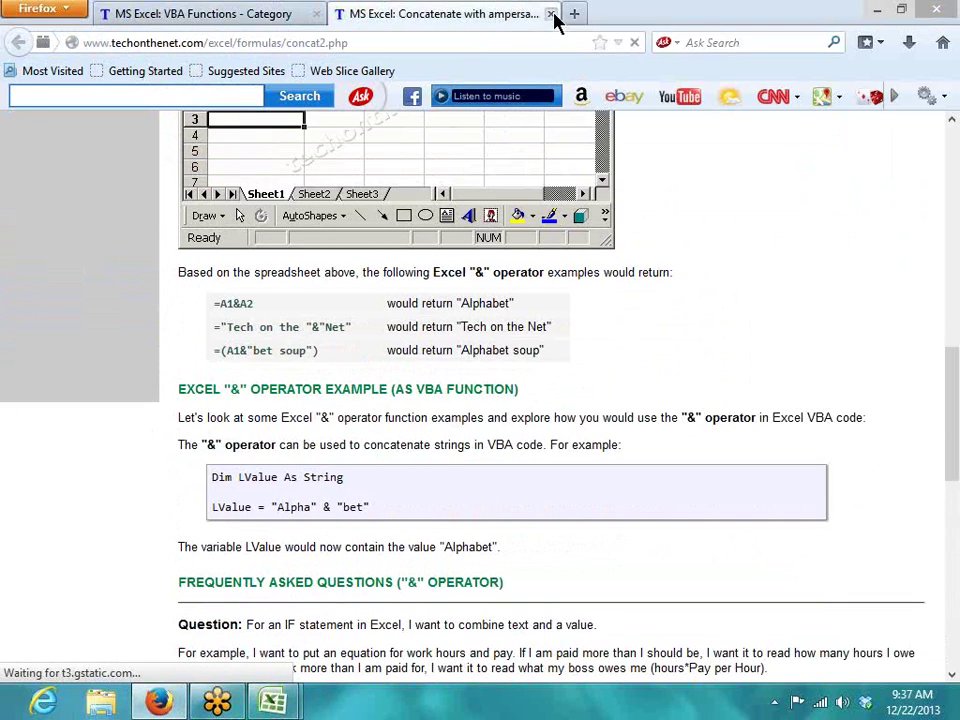
Step: Replace the Concatenate page with the CURDIR function page in a new tab and read down to its VBA examples
click(550, 14)
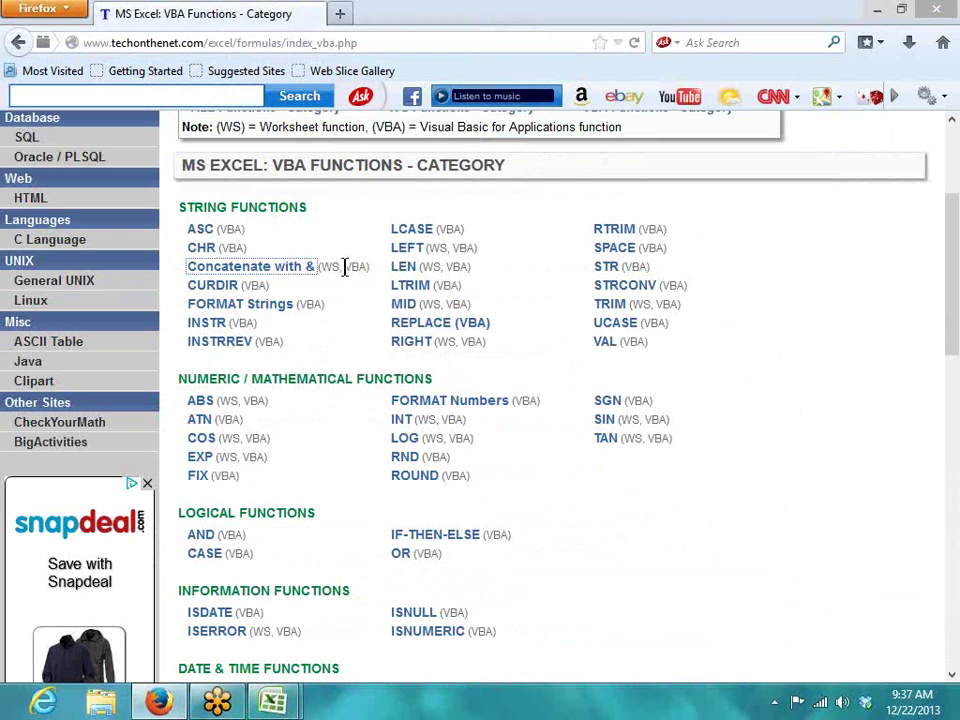
right_click(250, 294)
click(300, 300)
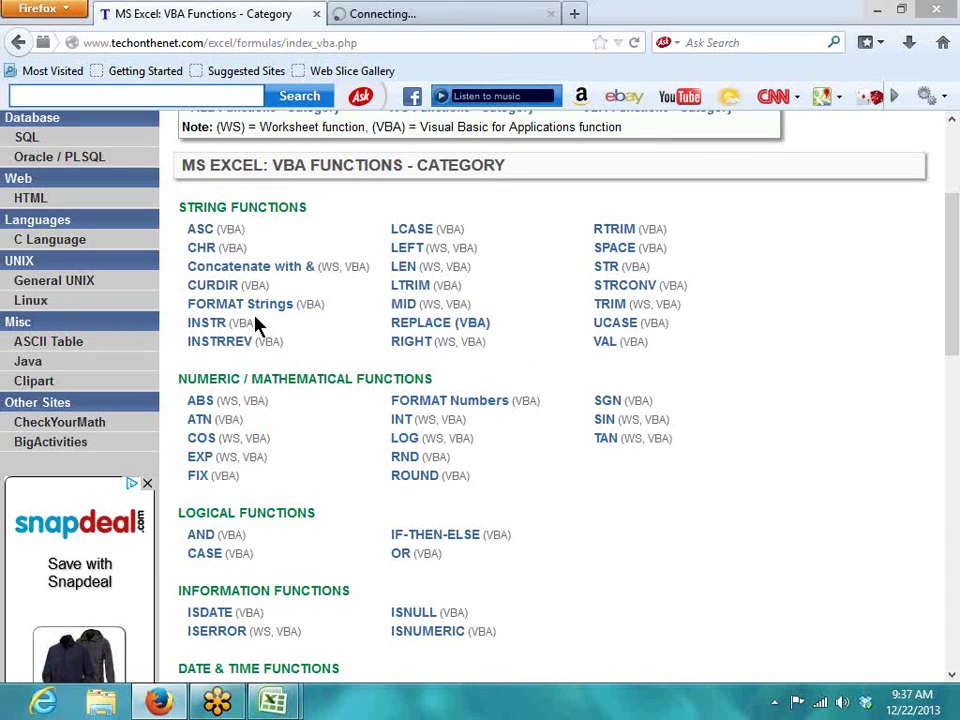
click(450, 18)
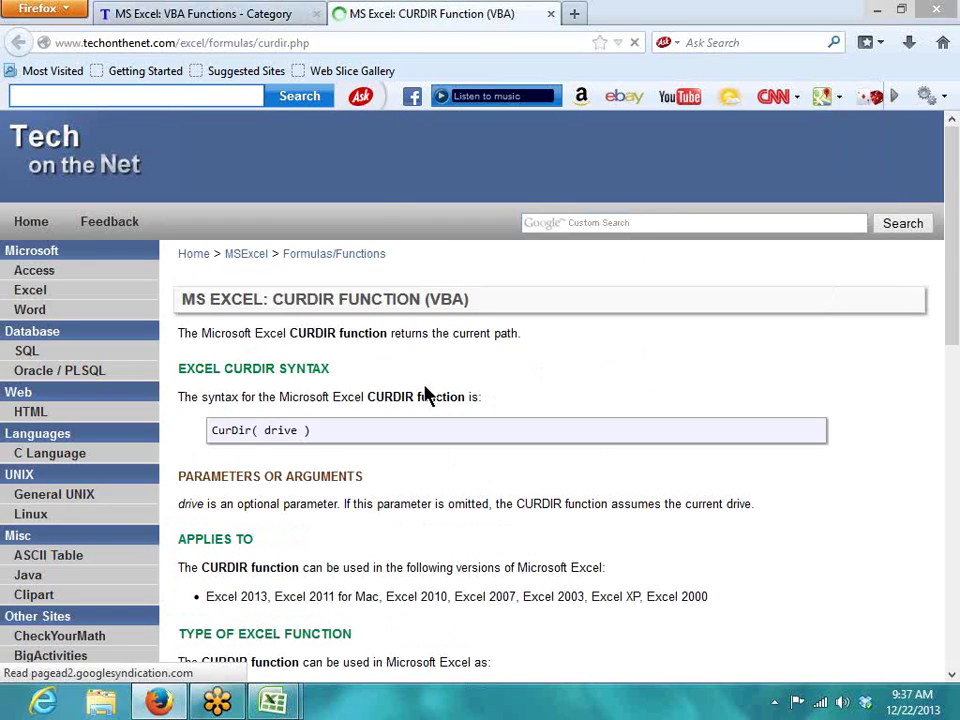
scroll(377, 381, down, 5)
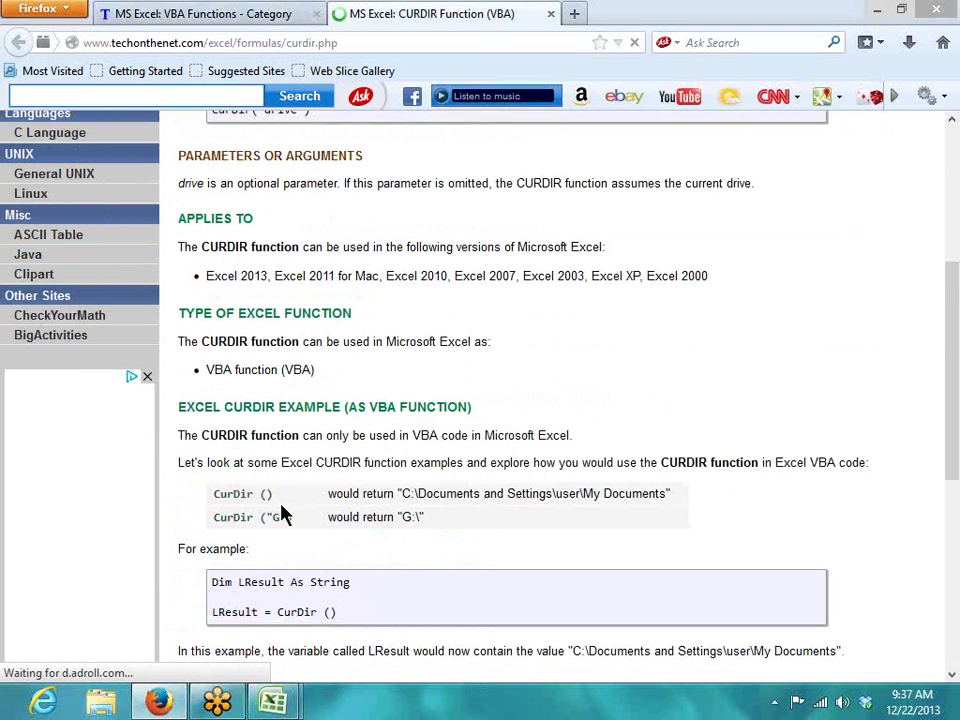
scroll(216, 482, down, 2)
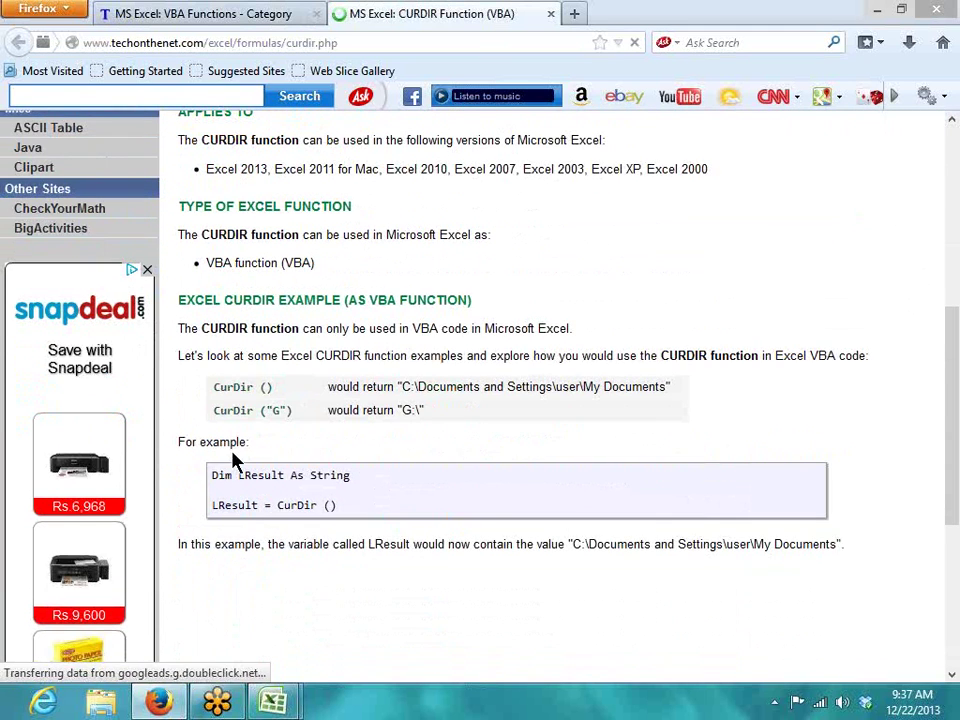
Step: Examine the CURDIR examples, marking CurDir () in the example table and CurDir in the LResult code line
double_click(234, 446)
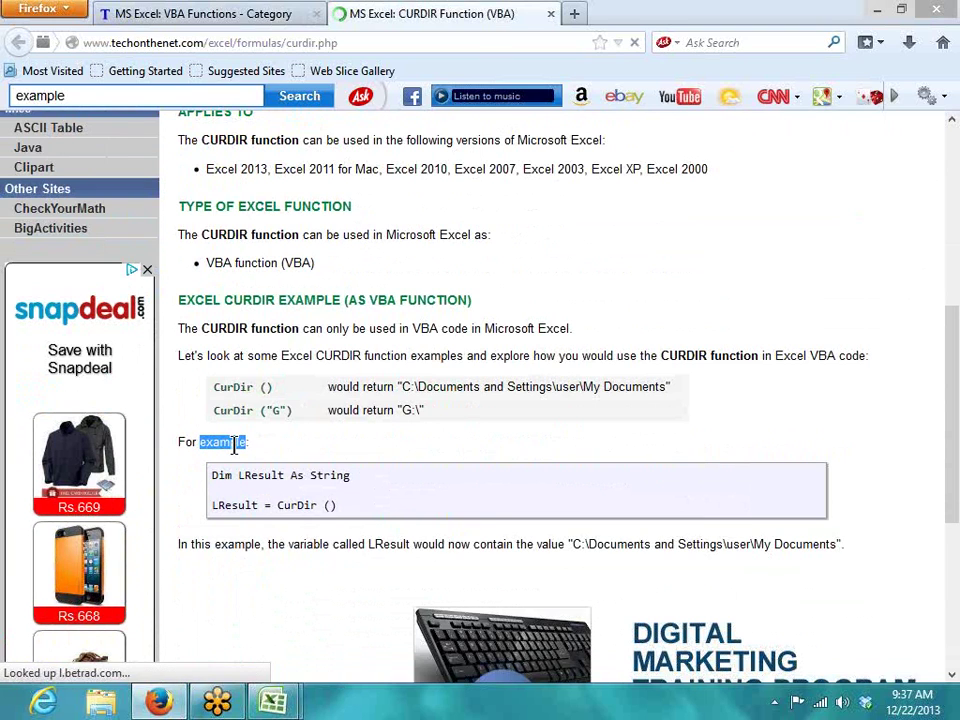
drag(212, 388, 285, 398)
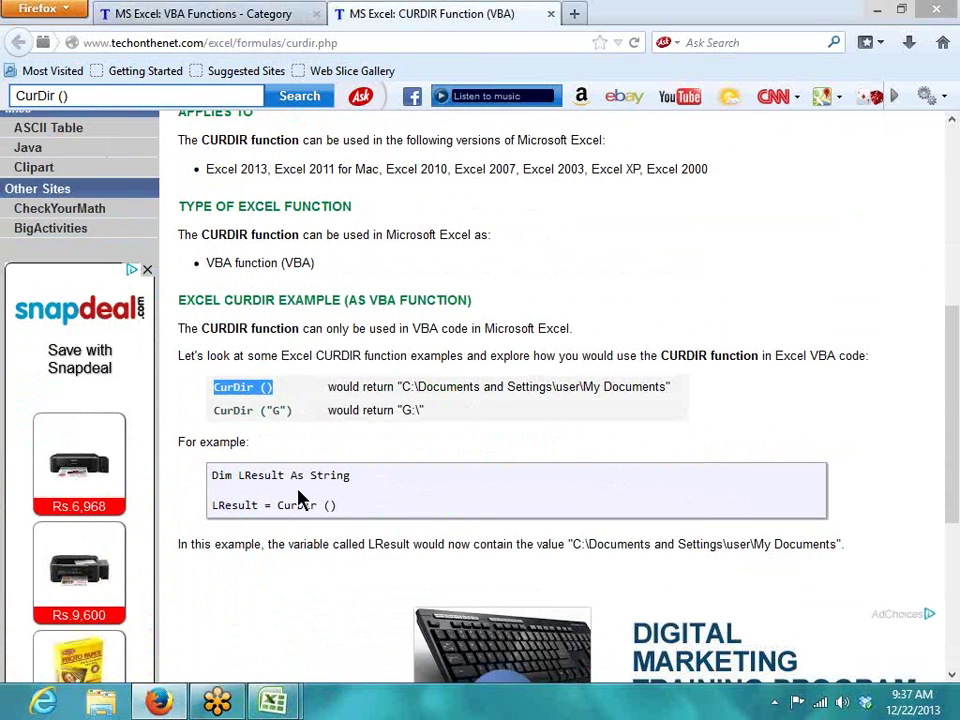
scroll(290, 514, up, 1)
scroll(297, 549, down, 1)
scroll(298, 552, up, 1)
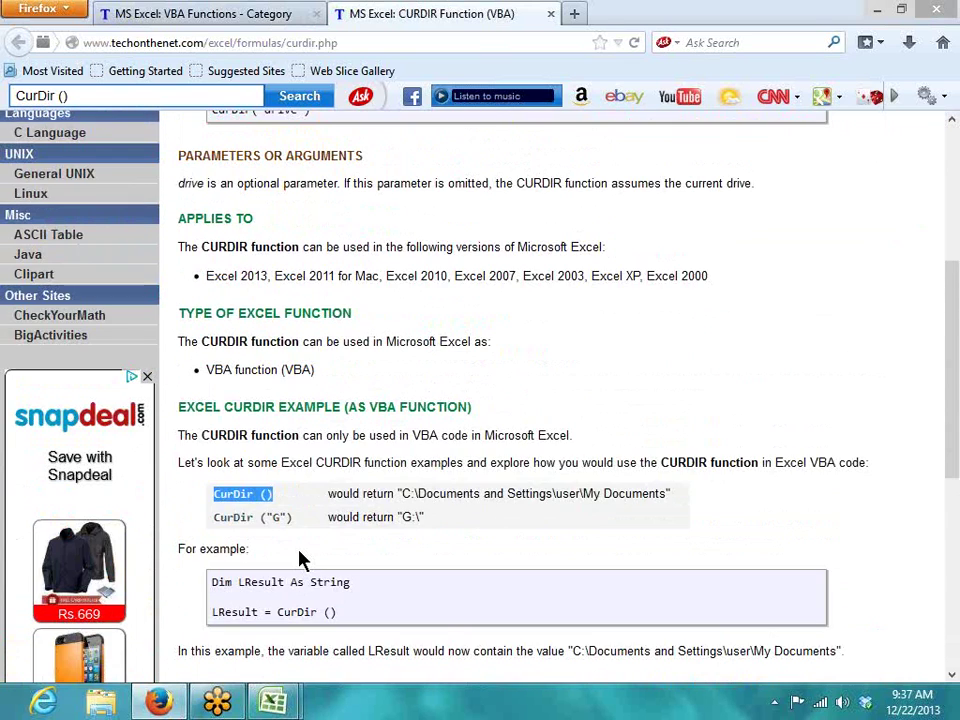
scroll(298, 546, down, 1)
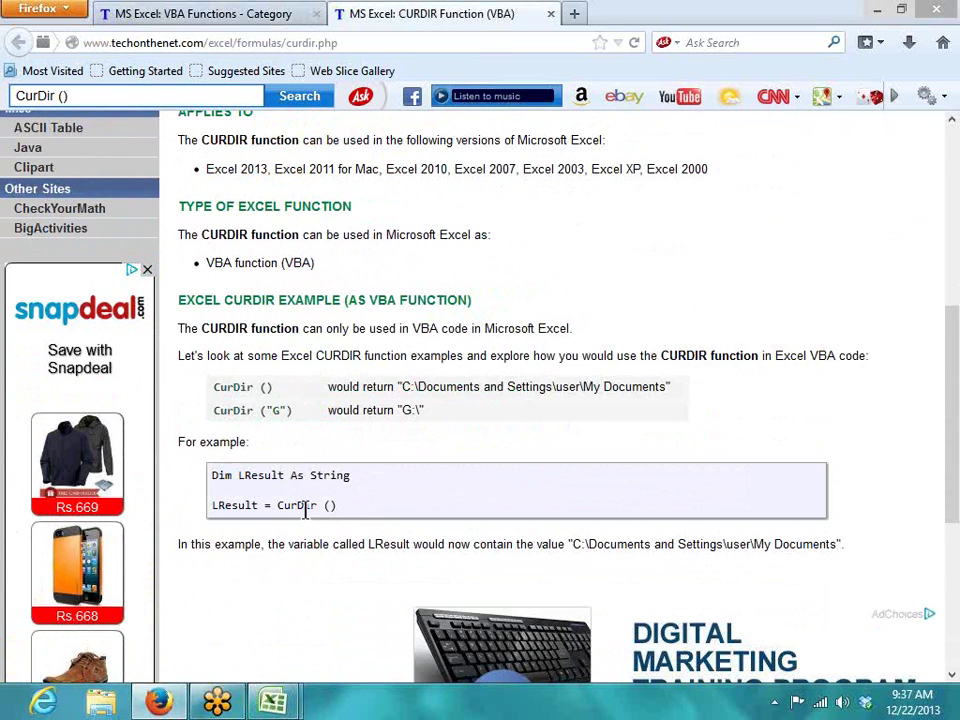
double_click(306, 506)
click(330, 533)
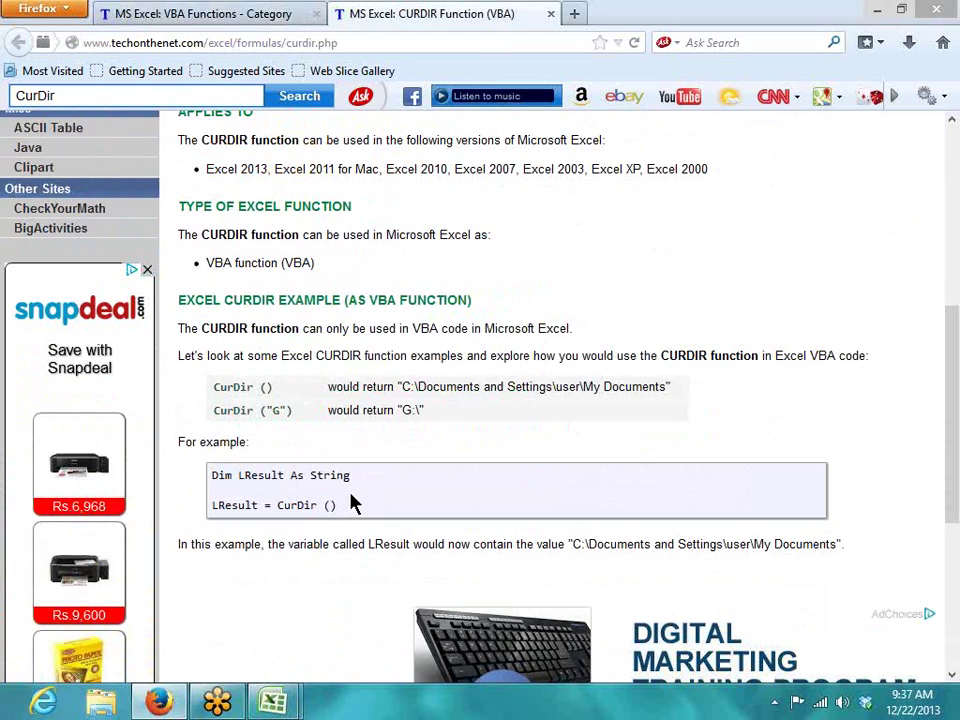
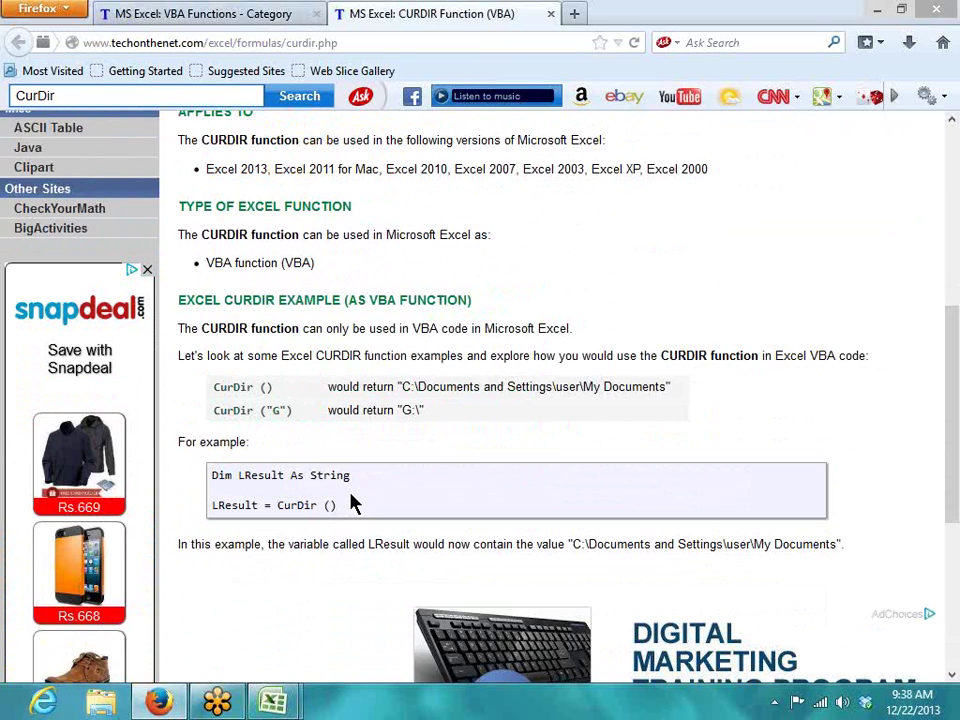
Step: Switch to Excel's Book1 and check the default folder path in the Save As dialog without saving
mouse_move(272, 703)
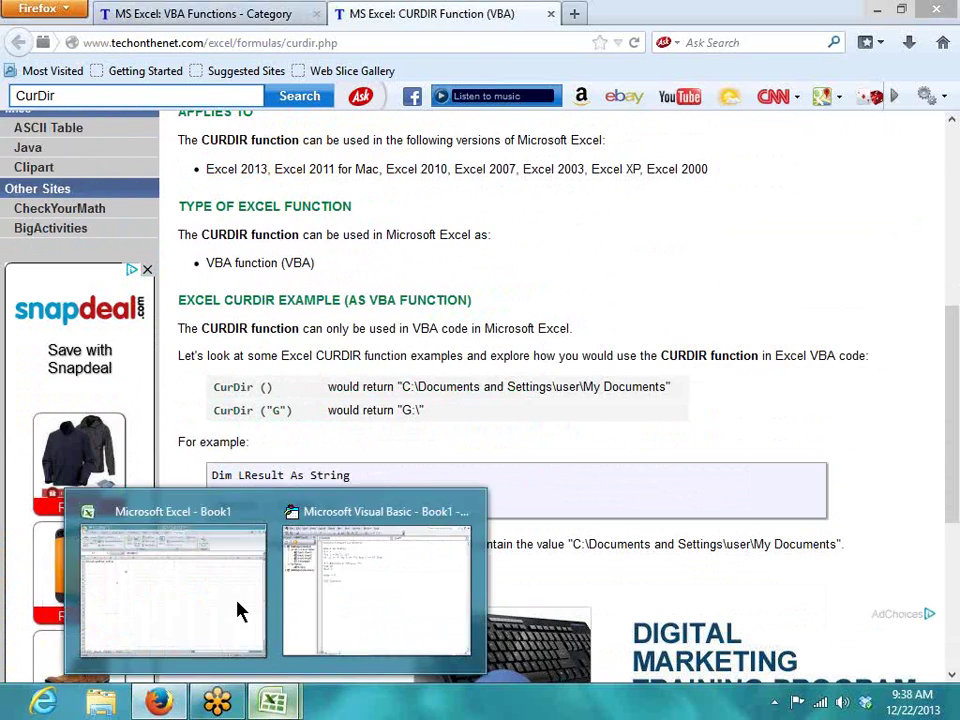
click(240, 611)
click(24, 22)
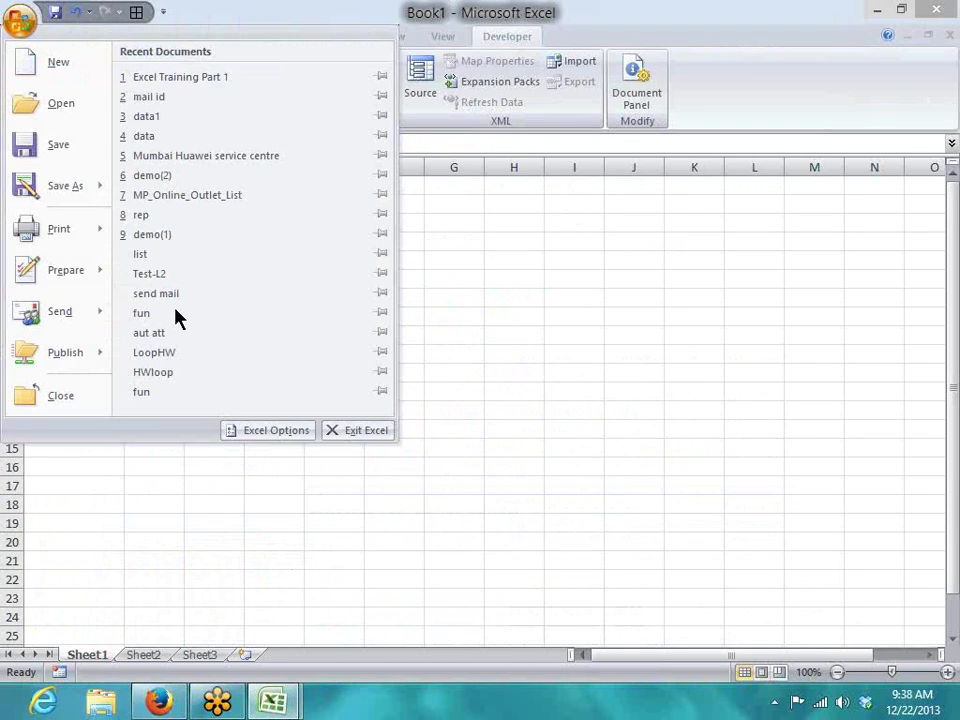
click(528, 310)
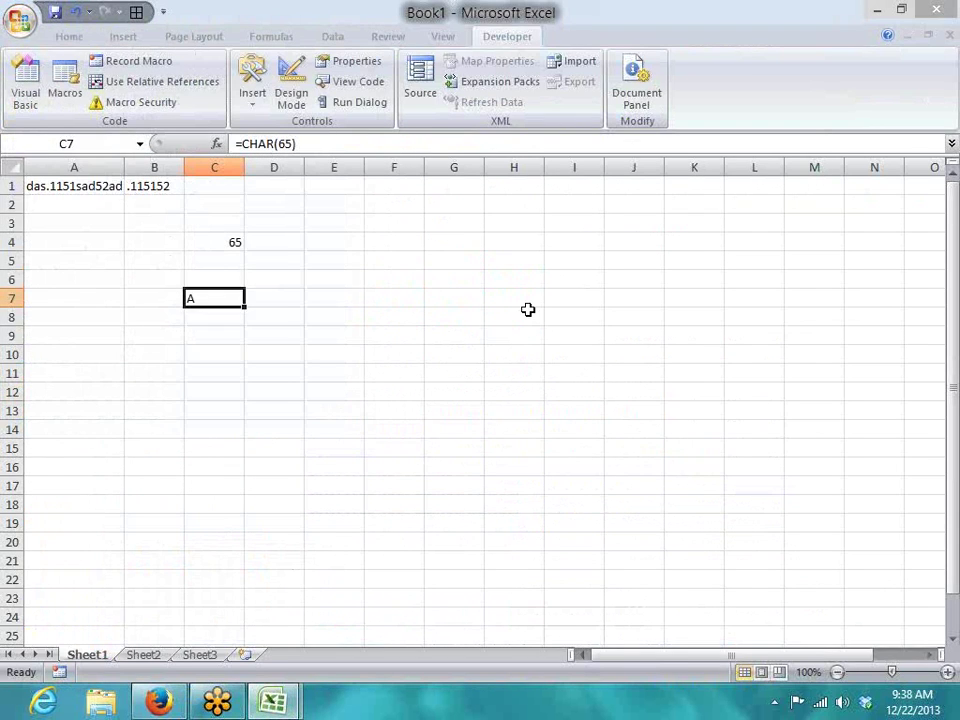
key(F12)
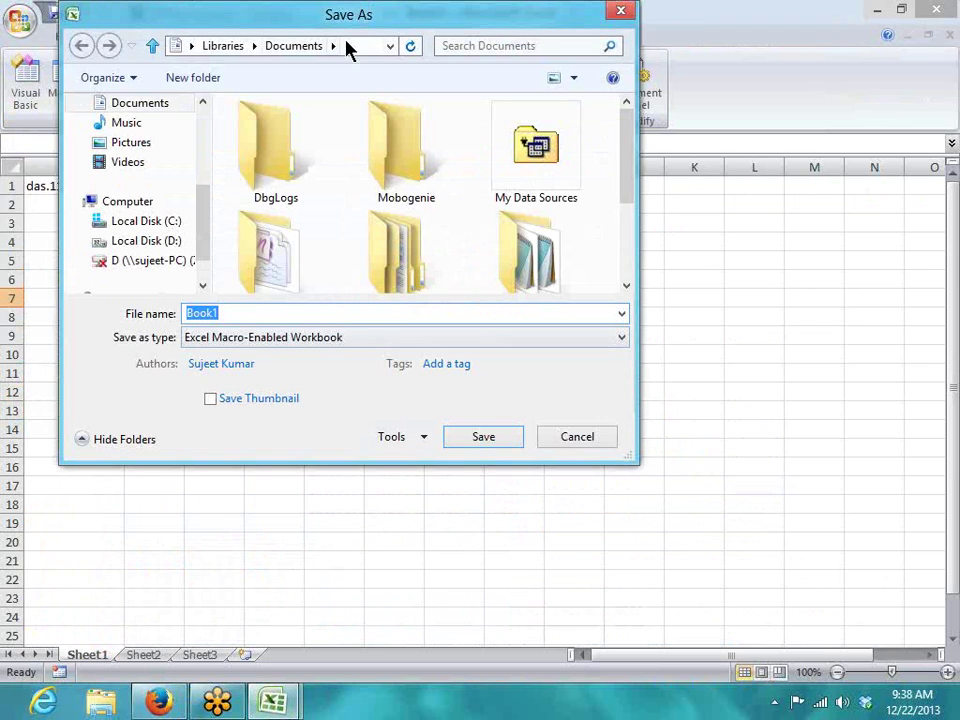
click(344, 42)
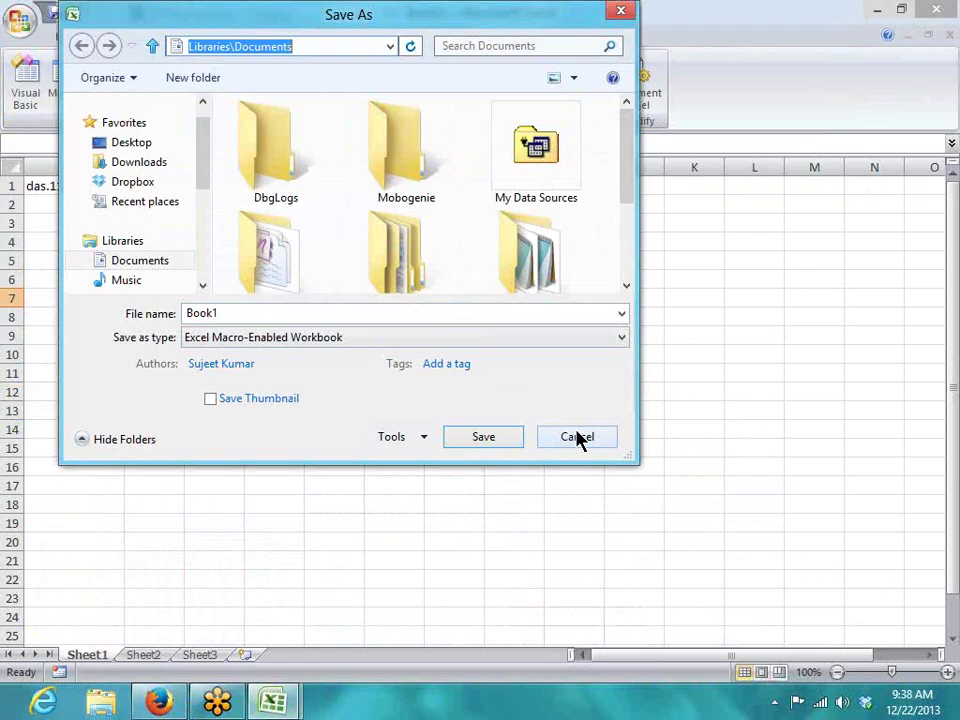
click(574, 441)
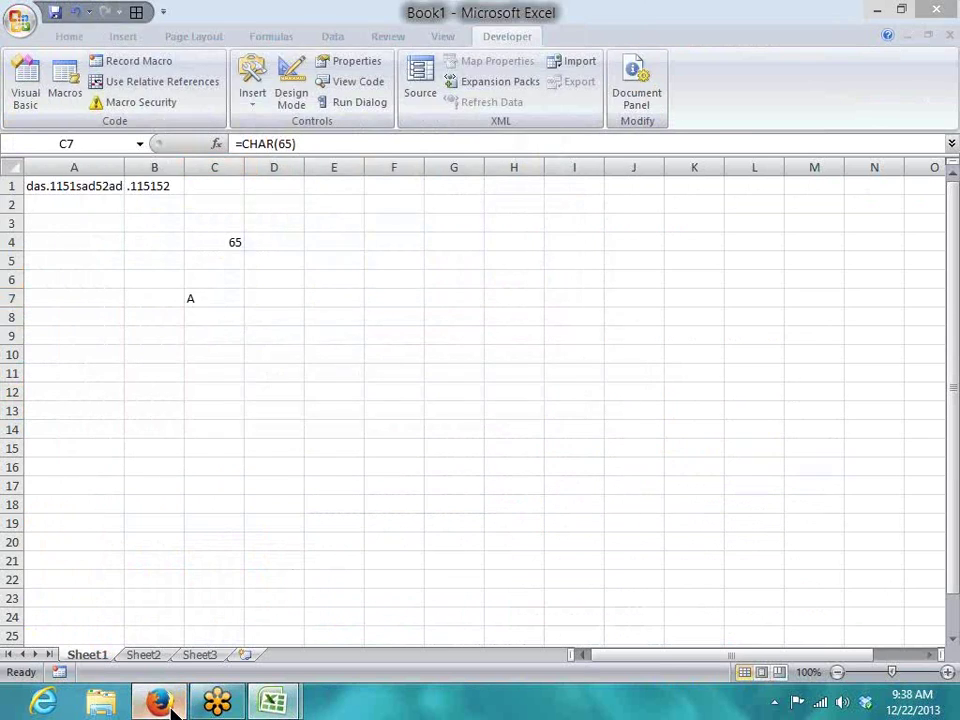
Step: Take CurDir () from the LResult example in Firefox and add a function mm() containing mm=CurDir () to Module1 in the Visual Basic editor
click(160, 702)
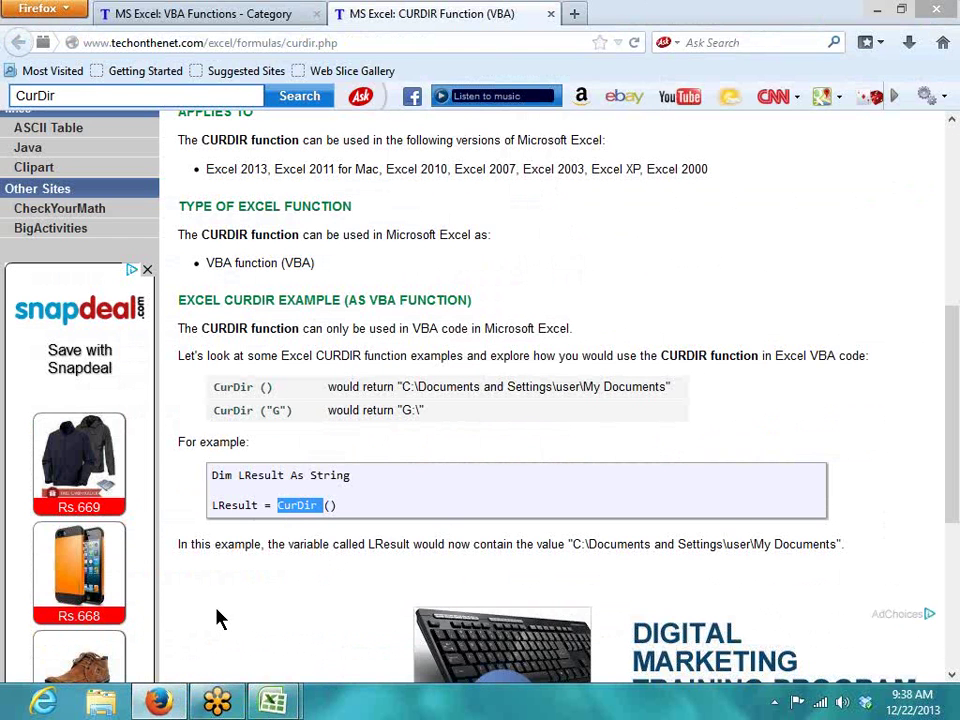
drag(278, 505, 337, 505)
mouse_move(272, 702)
click(322, 640)
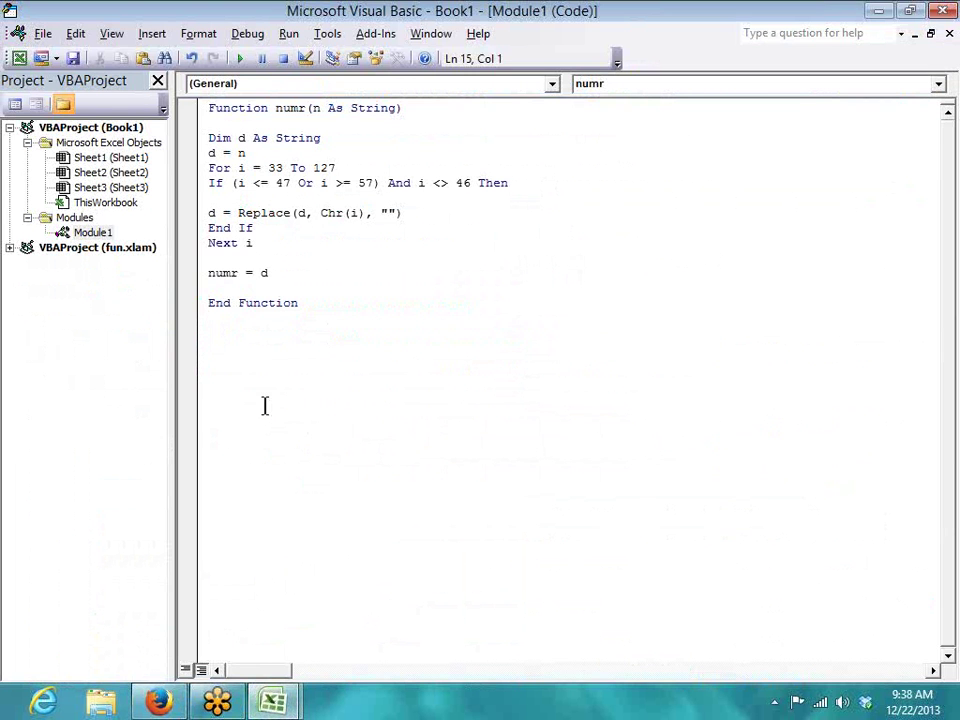
text(function mm())
key(Return)
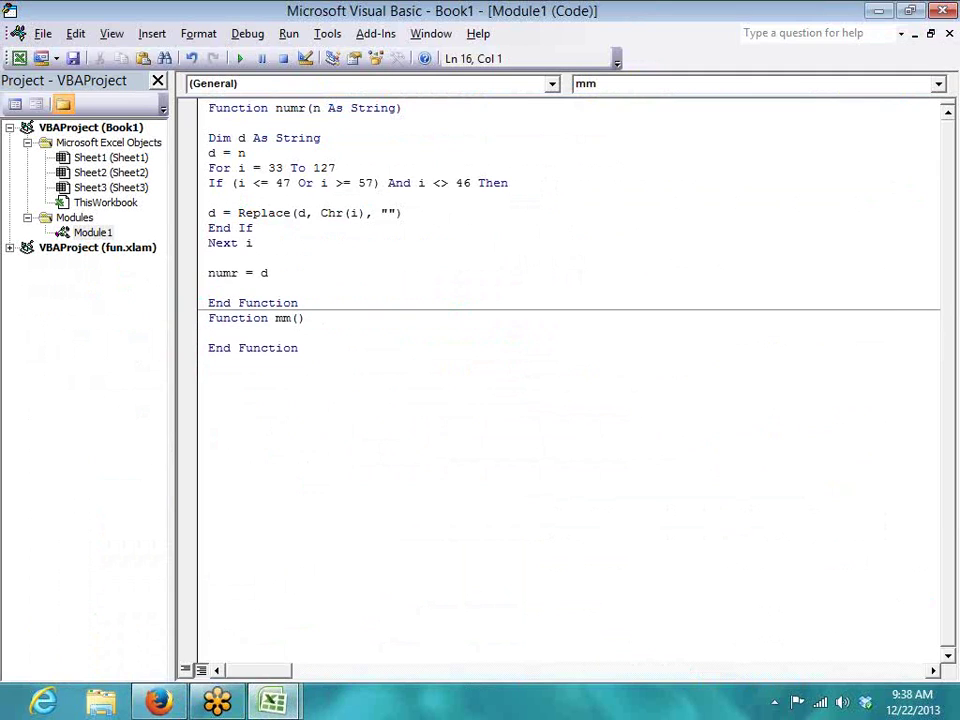
text(mm=CurDir ())
click(246, 467)
Step: Switch to the Book1 worksheet and enter the formula =mm() in cell C9
key(alt+Tab)
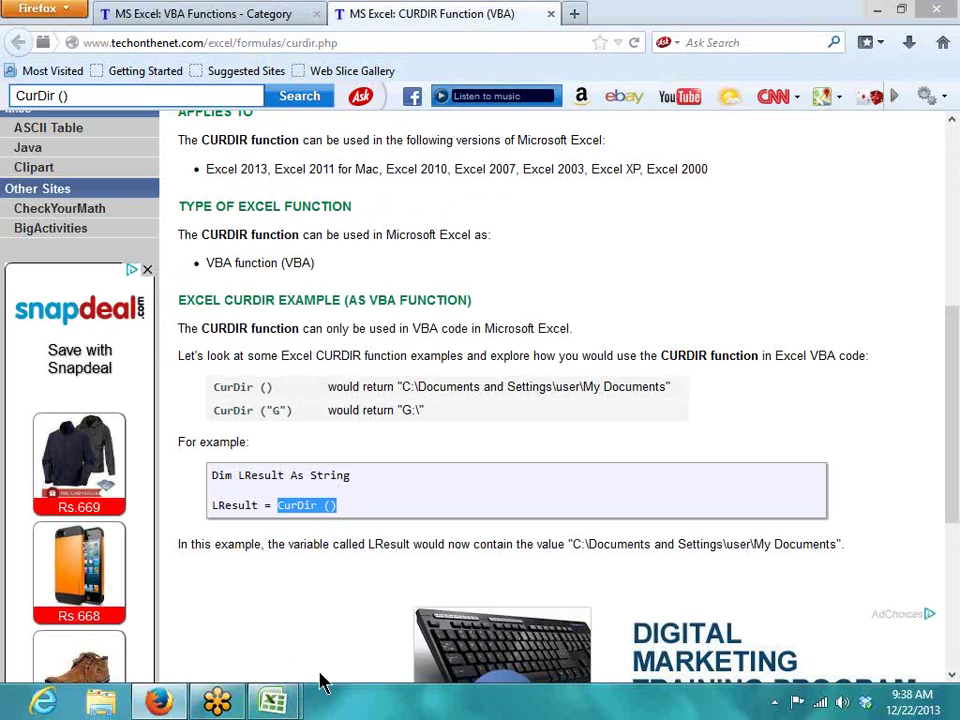
mouse_move(274, 701)
click(216, 615)
click(226, 338)
text(=mm)
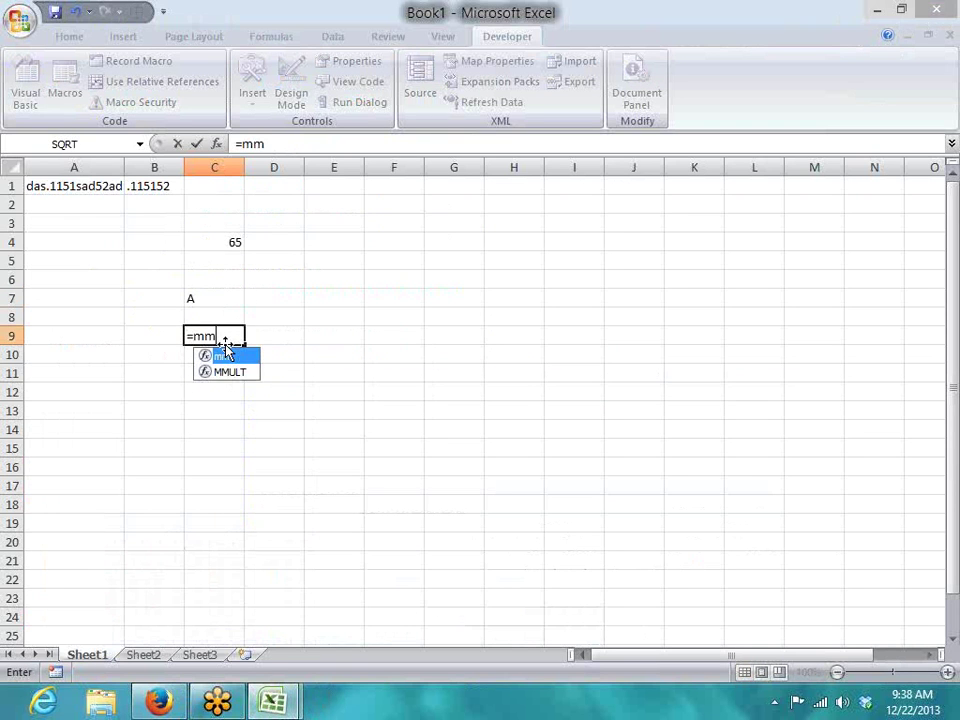
text(())
key(Return)
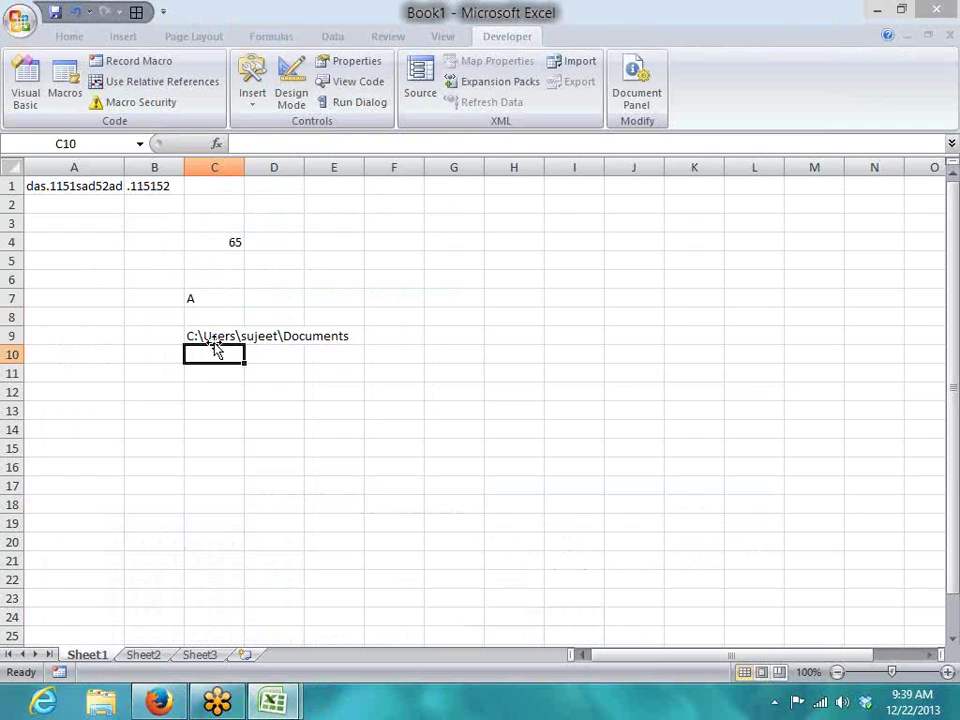
click(219, 336)
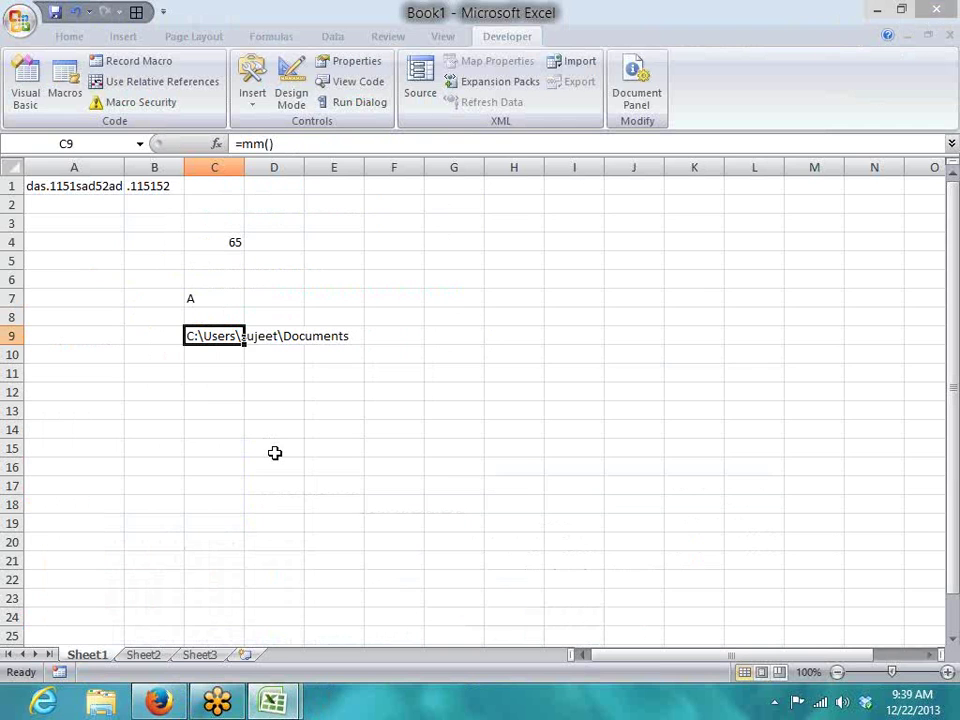
Step: Switch to Firefox, close the CURDIR page and open the FORMAT Strings function page in a new tab
click(158, 701)
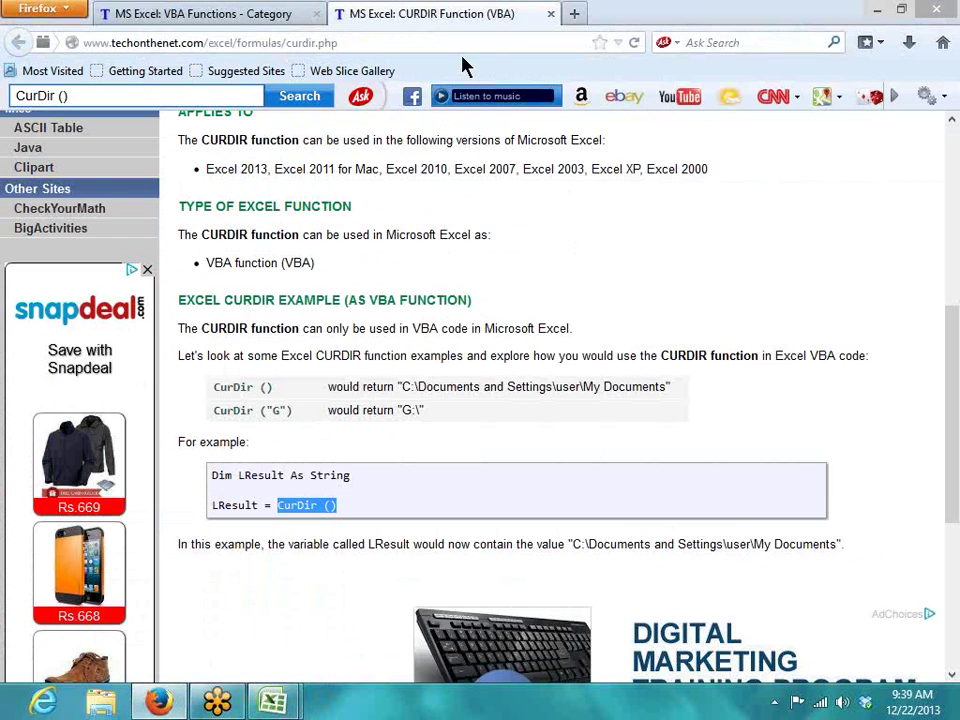
click(551, 14)
right_click(276, 307)
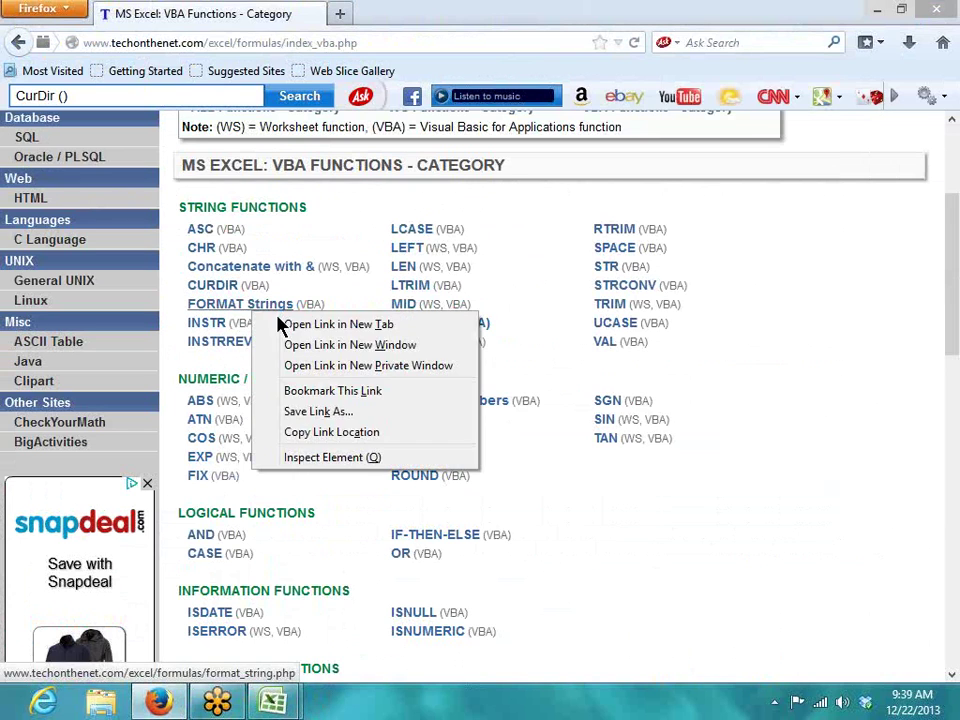
click(298, 324)
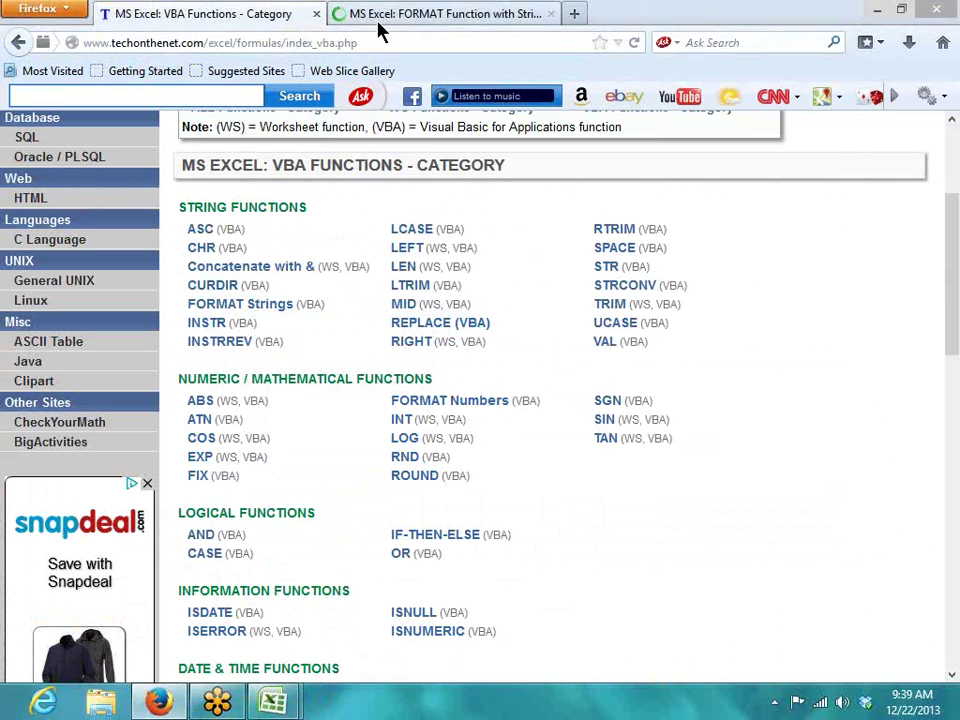
Step: Go to the FORMAT function page and review its syntax, arguments and predefined formats down to the VBA examples
click(378, 20)
scroll(527, 216, down, 4)
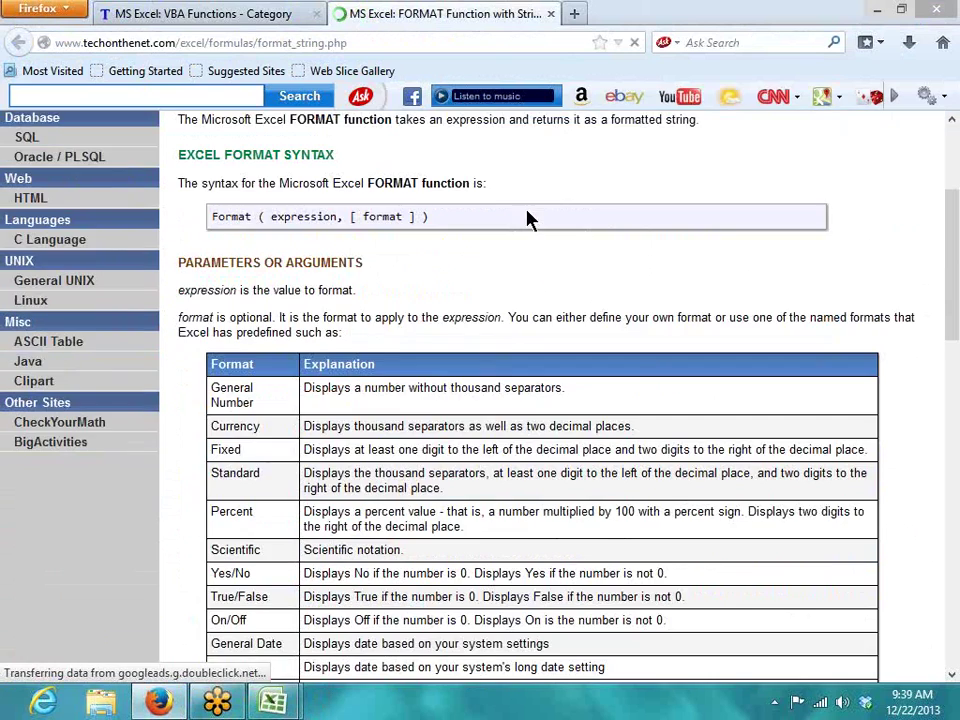
scroll(366, 353, down, 10)
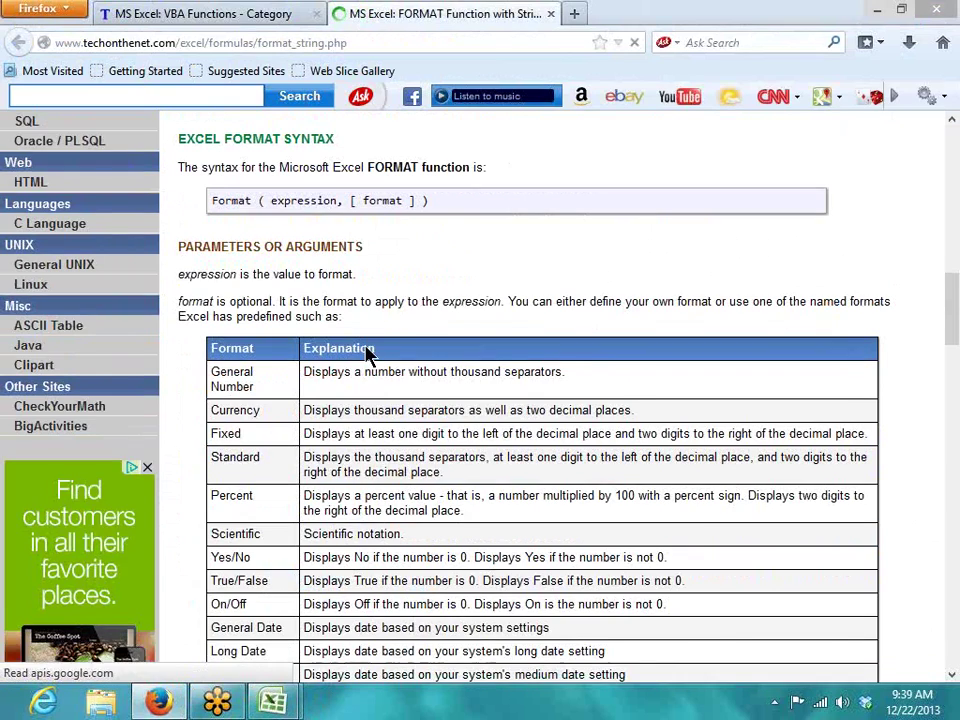
scroll(366, 350, up, 7)
scroll(364, 345, down, 10)
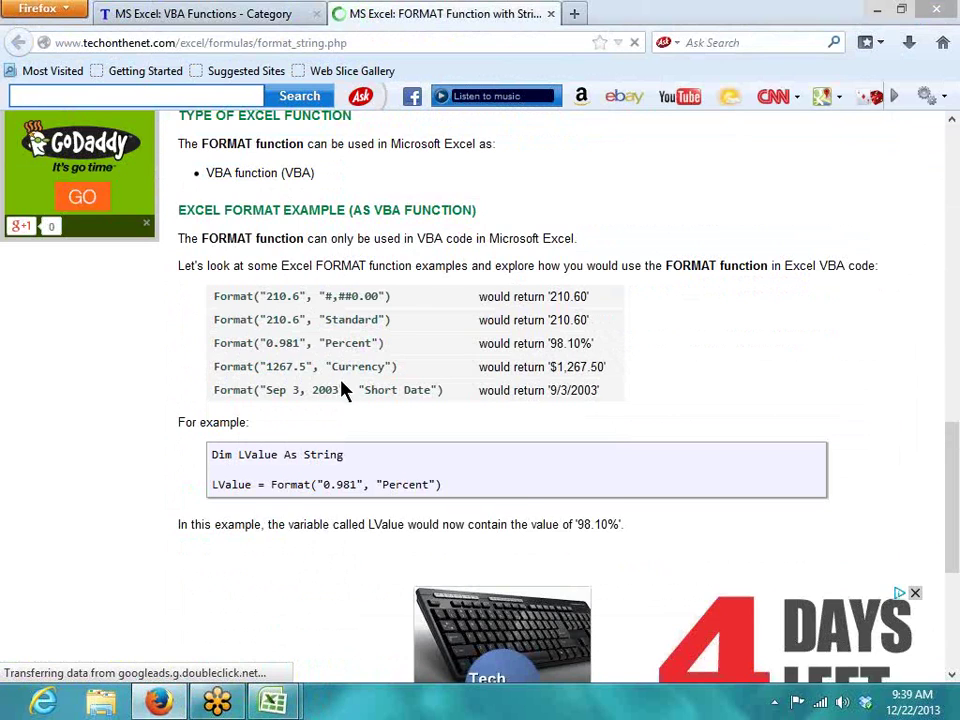
Step: Examine the Standard, Percent, Currency and Short Date examples of the FORMAT function together with their returned values
double_click(343, 320)
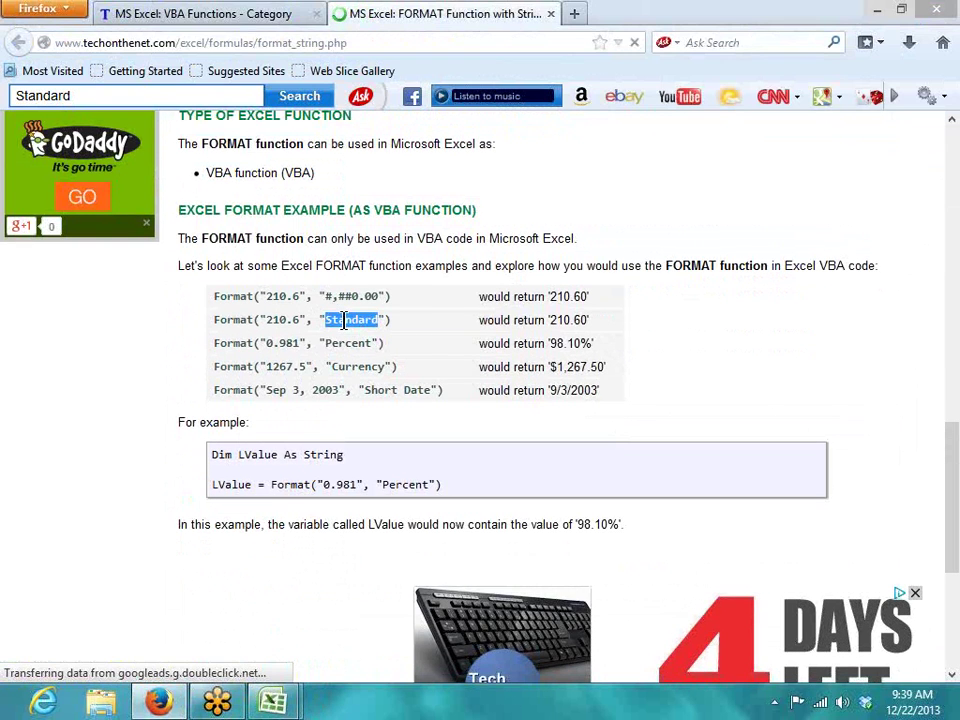
double_click(553, 320)
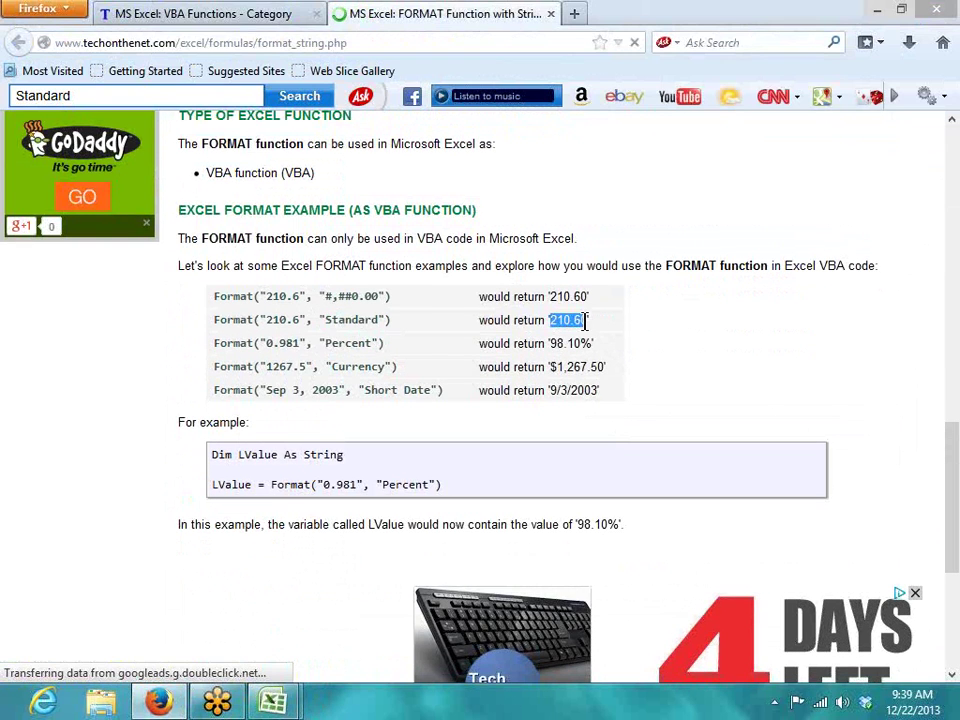
click(348, 344)
double_click(348, 343)
click(555, 343)
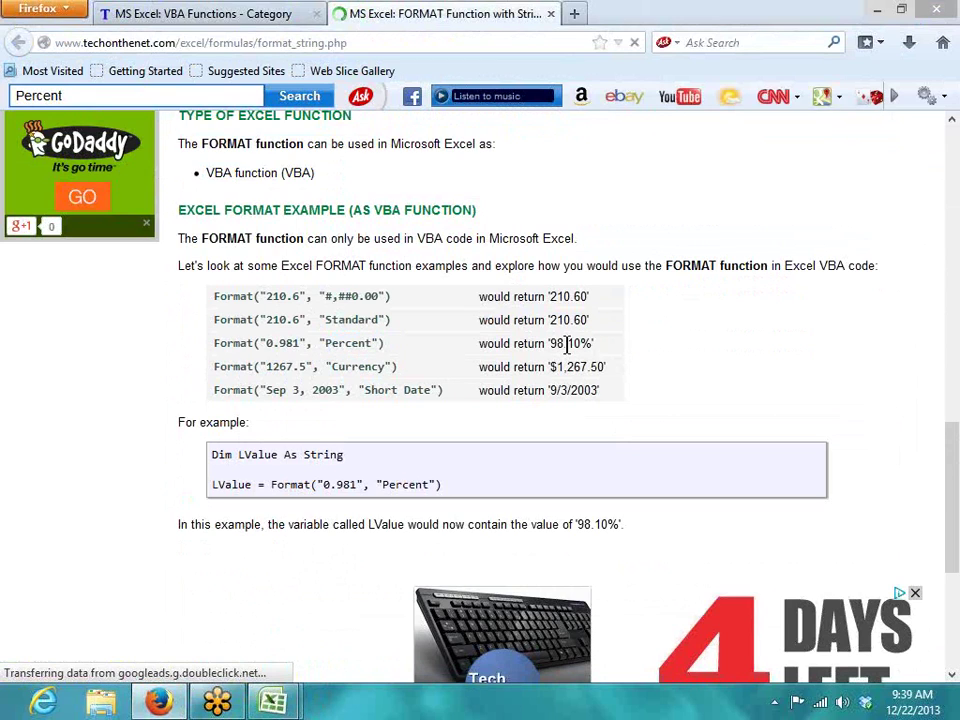
double_click(567, 343)
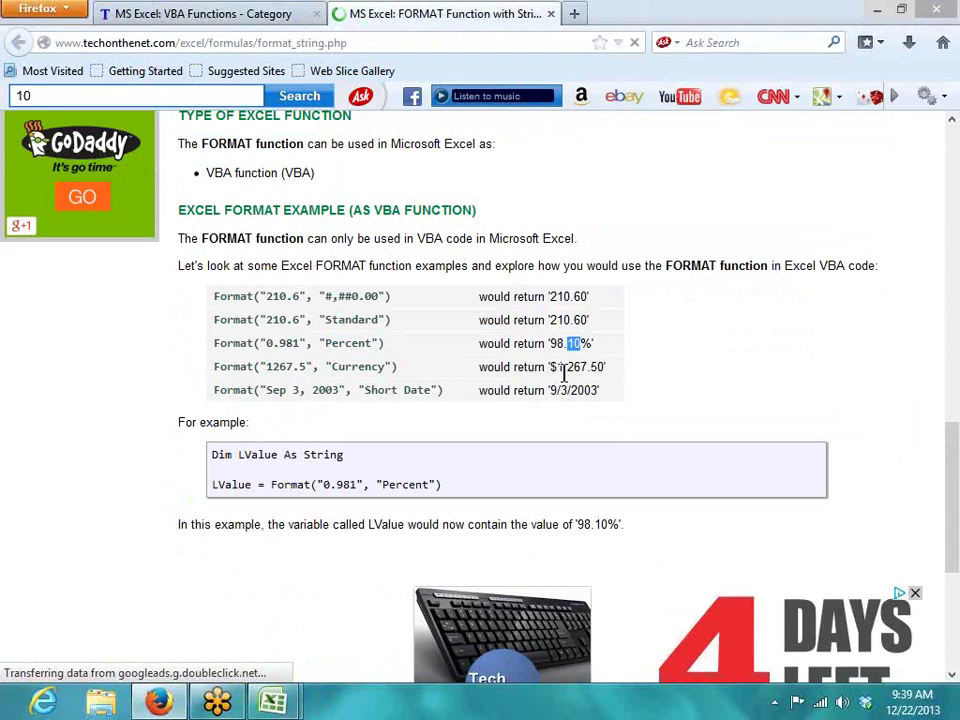
triple_click(563, 368)
click(563, 369)
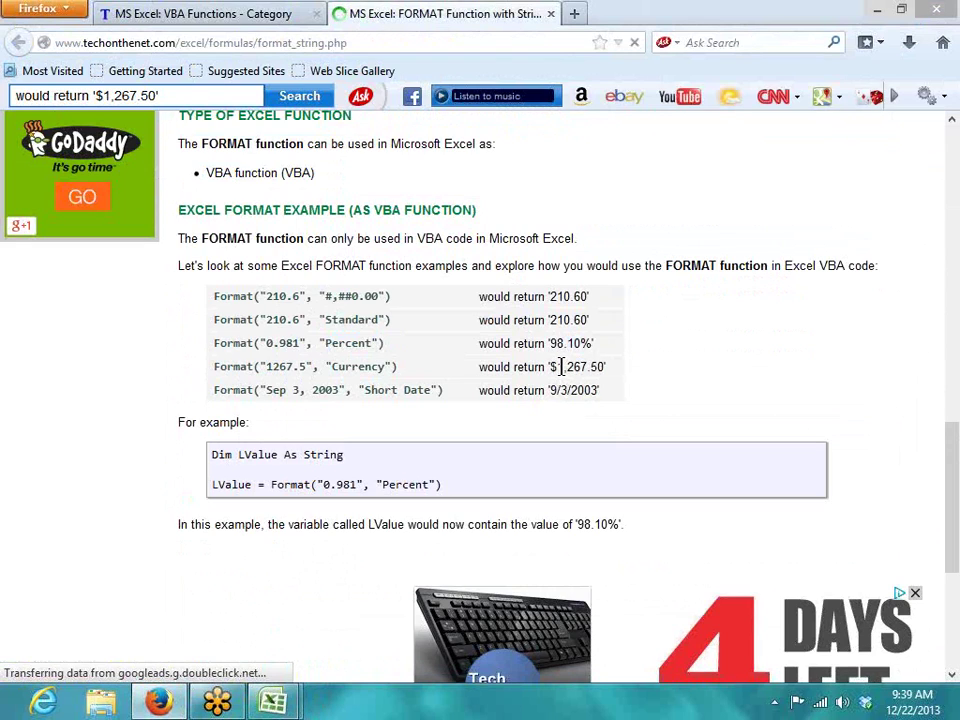
drag(557, 367, 604, 367)
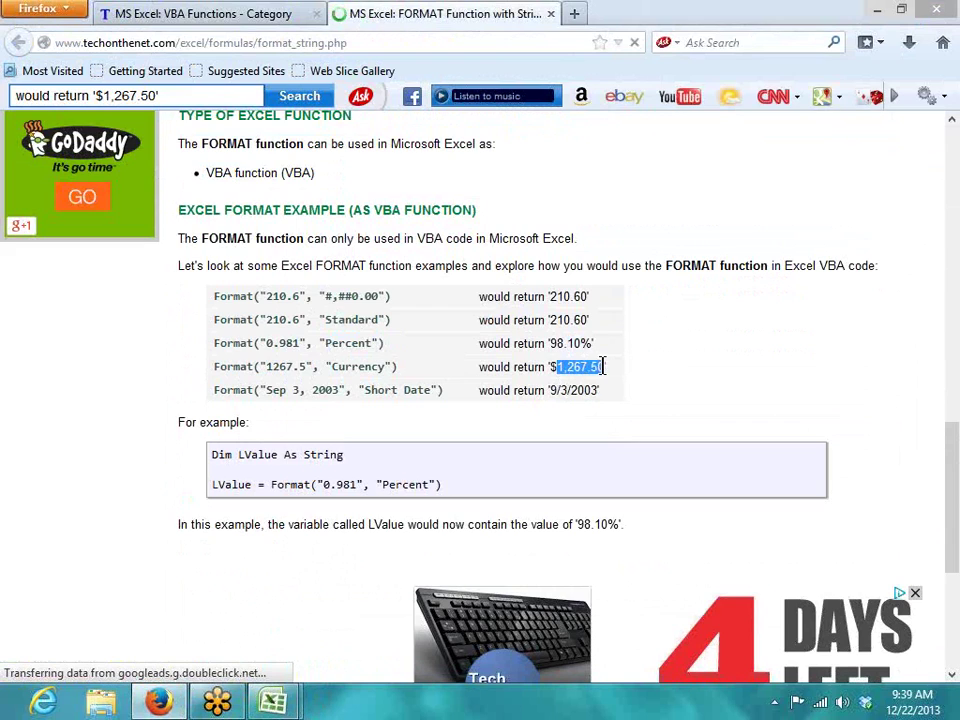
mouse_move(555, 391)
mouse_down()
mouse_move(594, 394)
mouse_move(549, 391)
mouse_up()
click(596, 390)
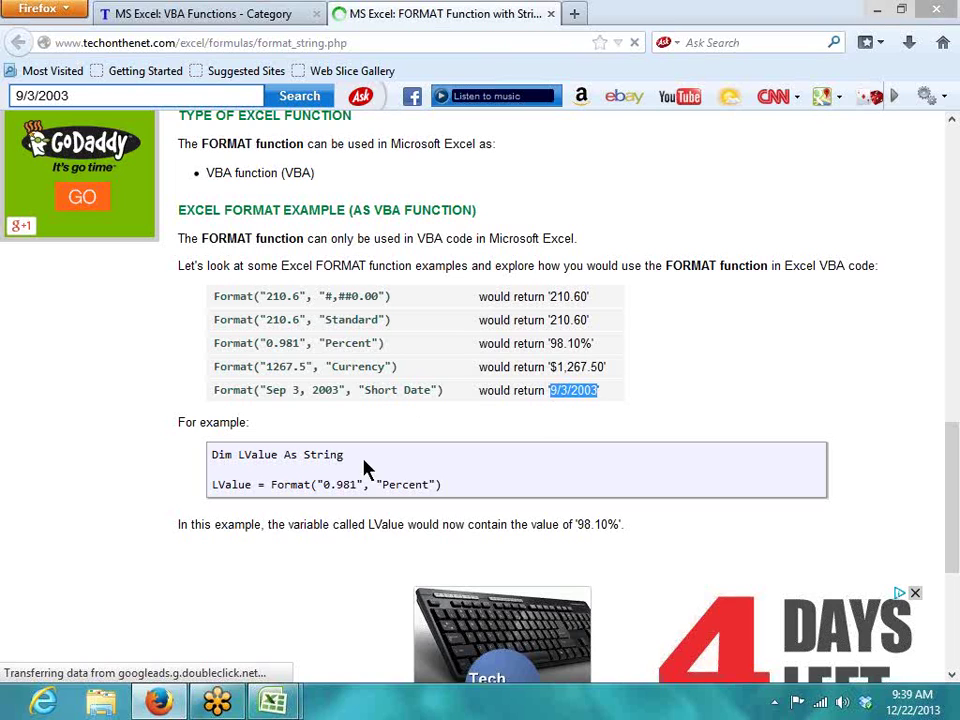
Step: Examine the arguments of the LValue = Format("0.981", "Percent") example and the value it gives
click(385, 482)
triple_click(387, 481)
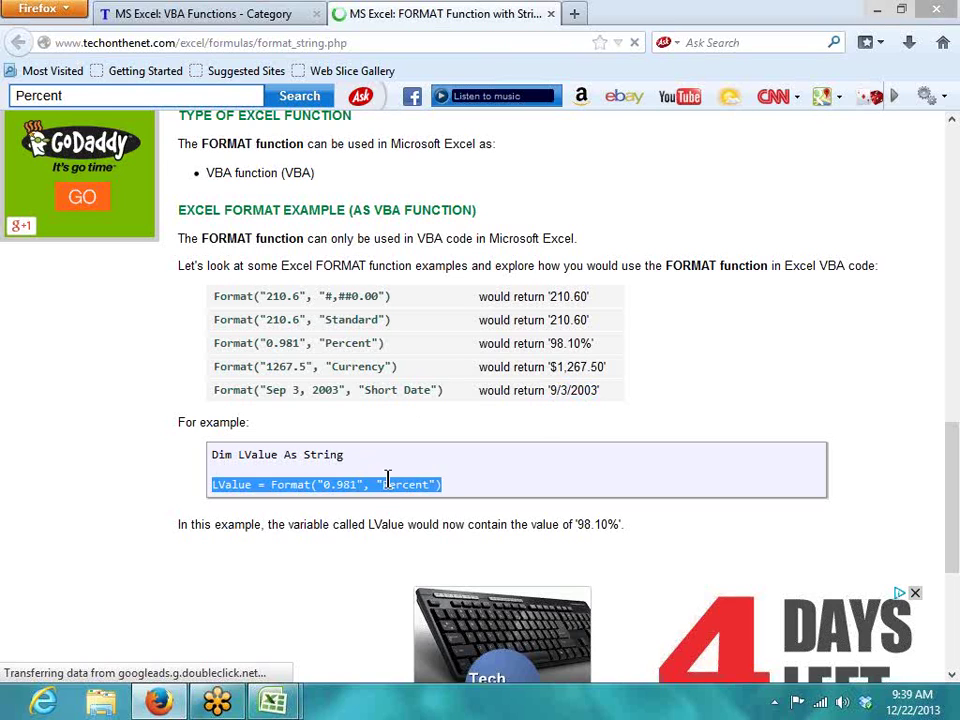
double_click(345, 485)
drag(331, 485, 359, 485)
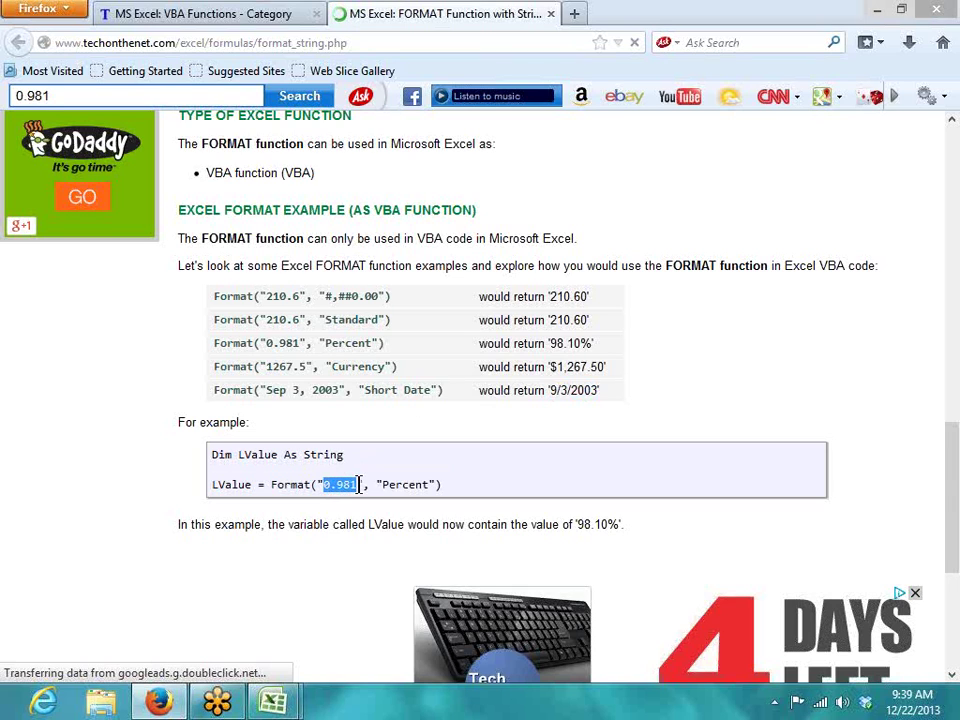
click(407, 484)
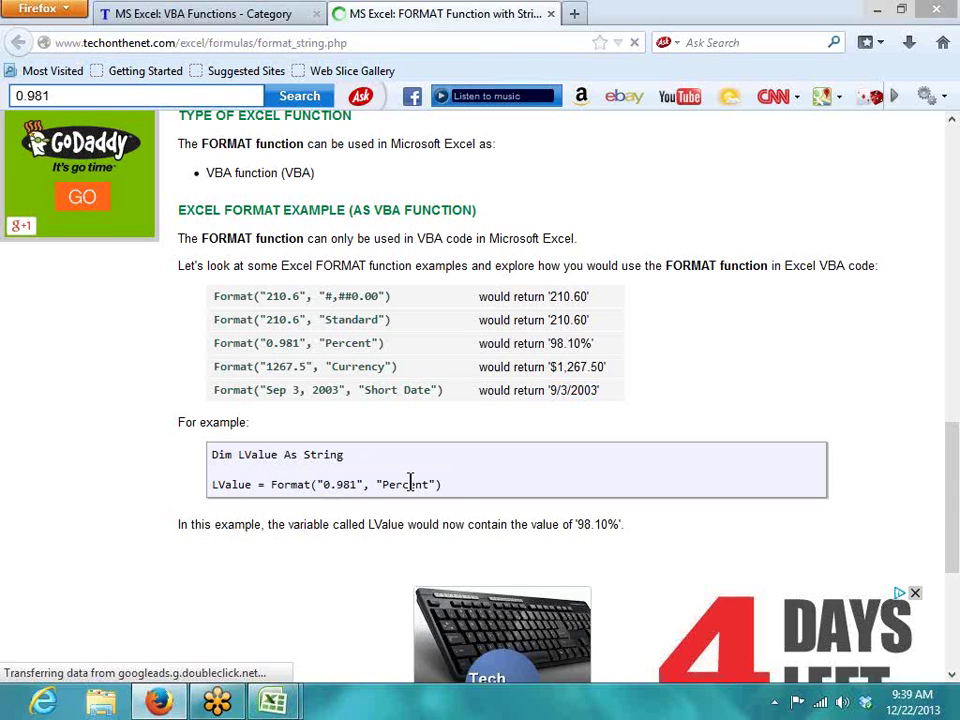
triple_click(456, 488)
click(455, 490)
double_click(422, 486)
drag(441, 486, 431, 485)
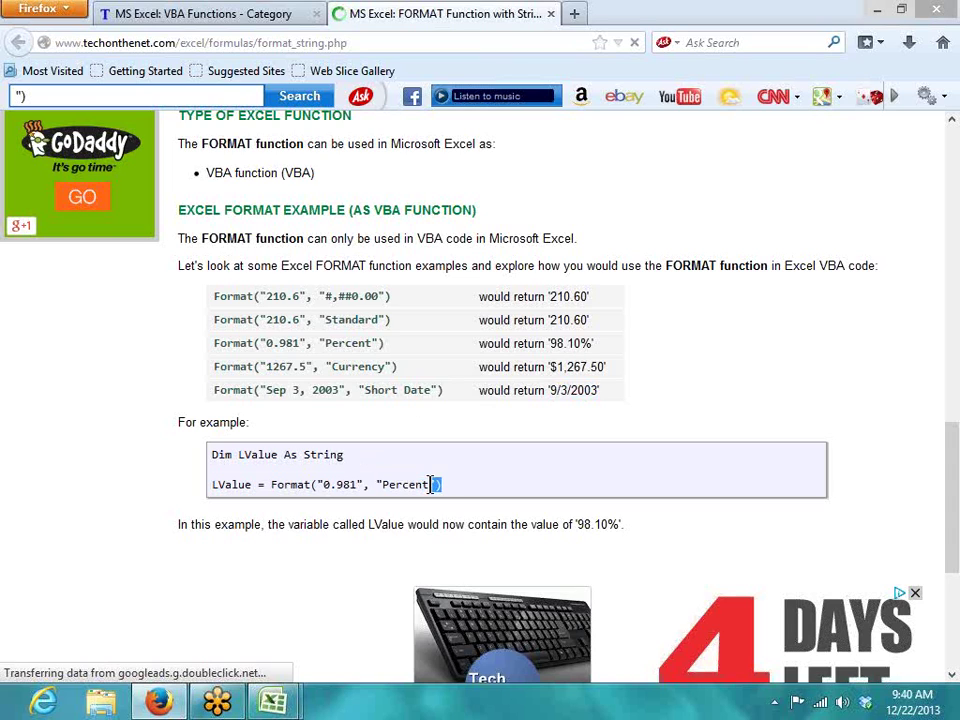
drag(577, 524, 617, 524)
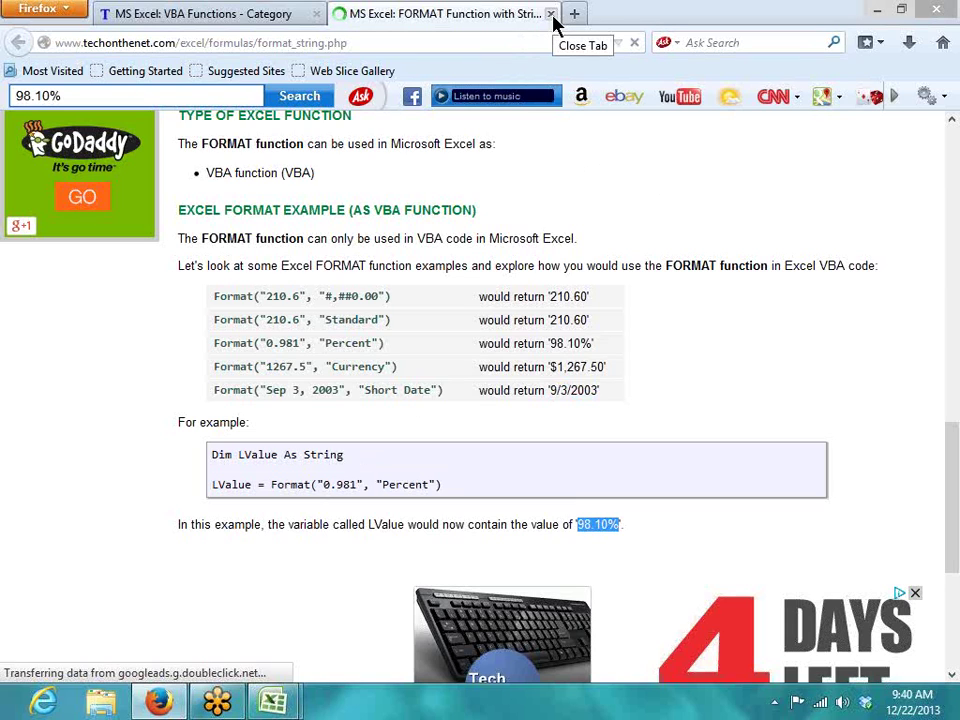
Step: Review the table of predefined format names, from General Number and Currency to Yes/No and On/Off
scroll(425, 310, up, 3)
scroll(422, 302, down, 3)
scroll(422, 308, up, 6)
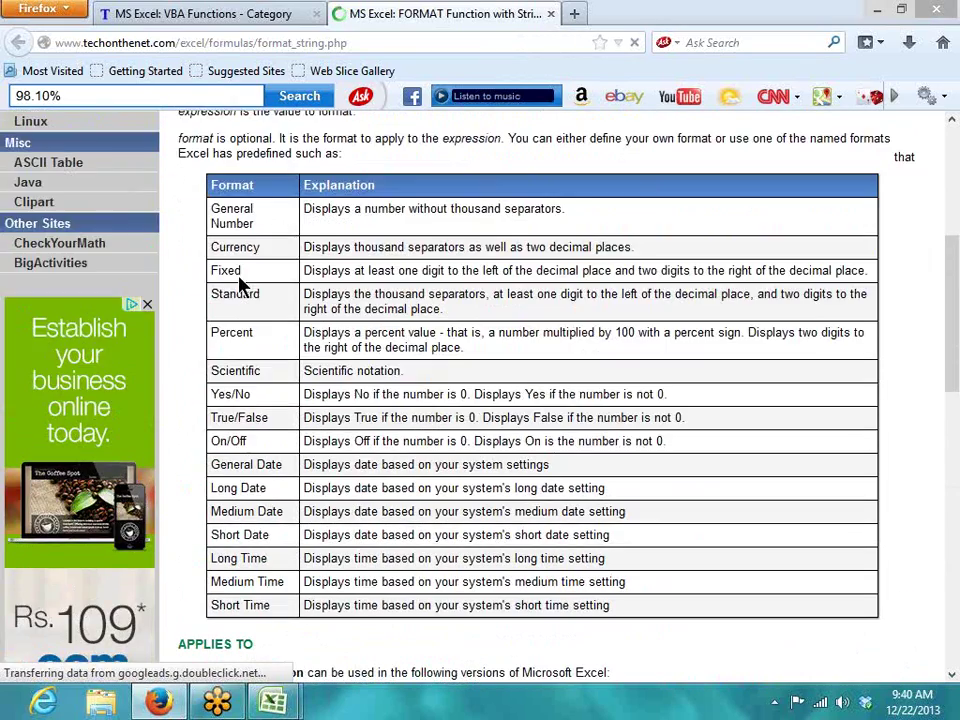
scroll(238, 280, up, 1)
double_click(228, 227)
click(237, 272)
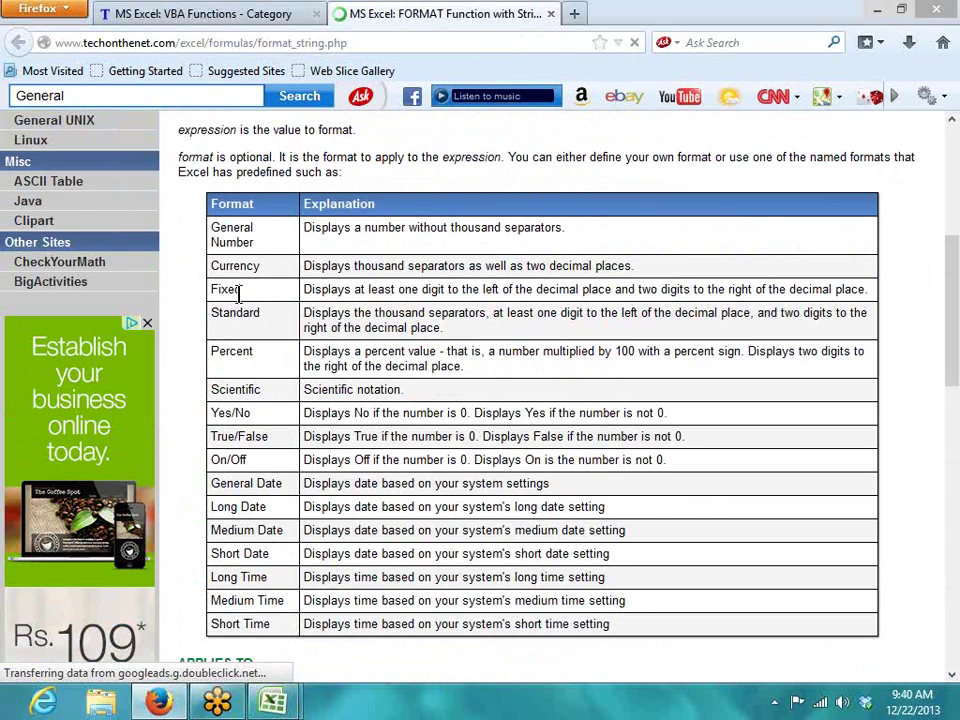
double_click(242, 412)
click(262, 465)
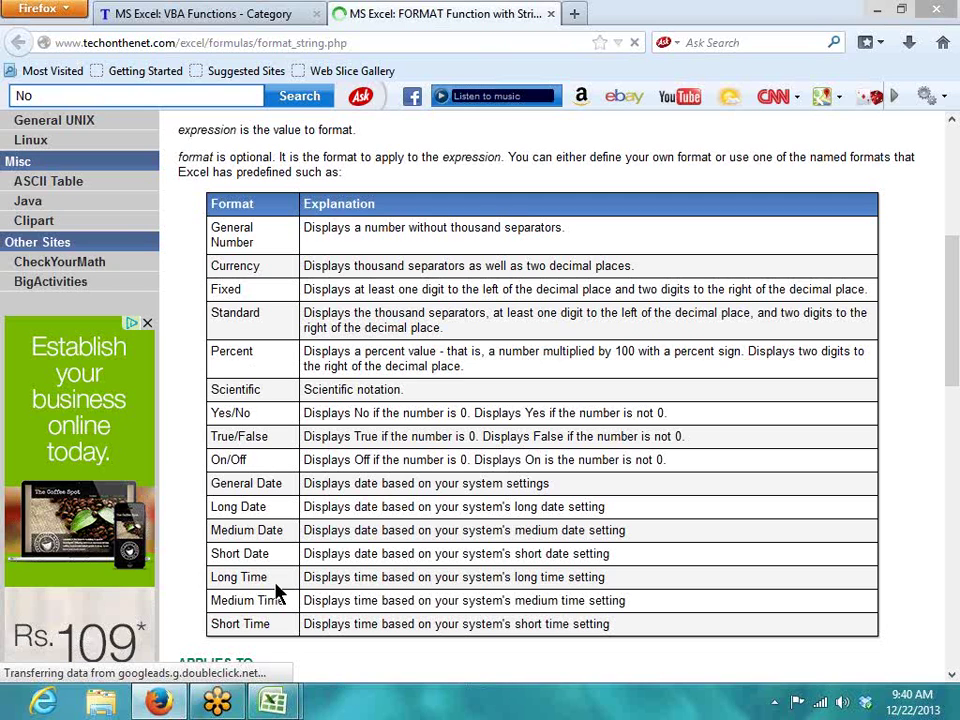
Step: Switch to Book1 in Excel and enter 0, 1, 0, 1, 0 in cells A1 to A5 of Sheet2
mouse_move(290, 708)
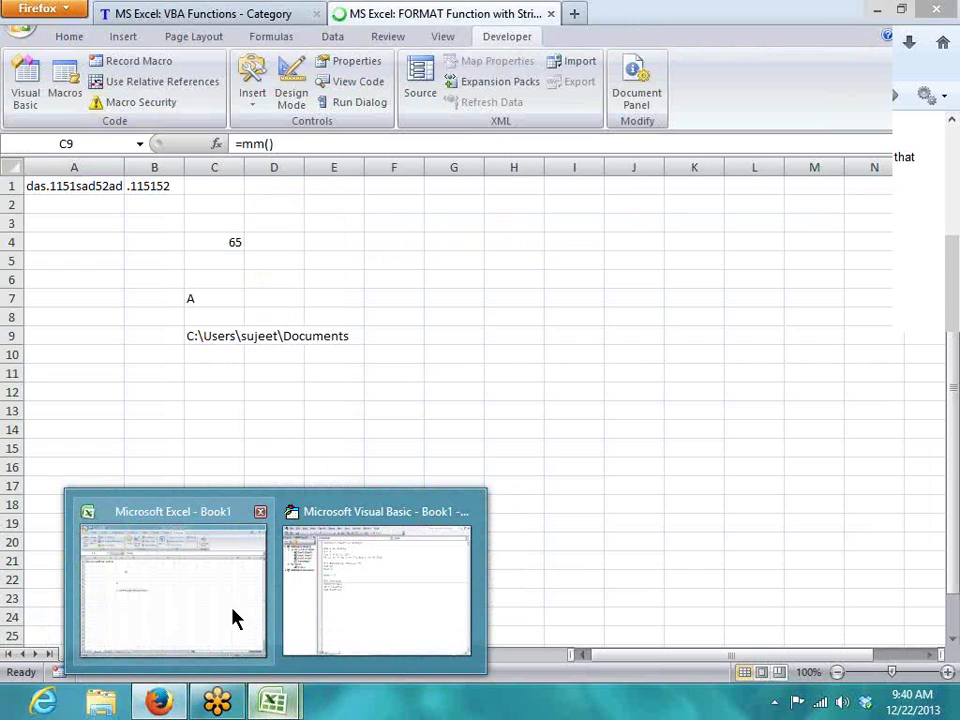
click(231, 610)
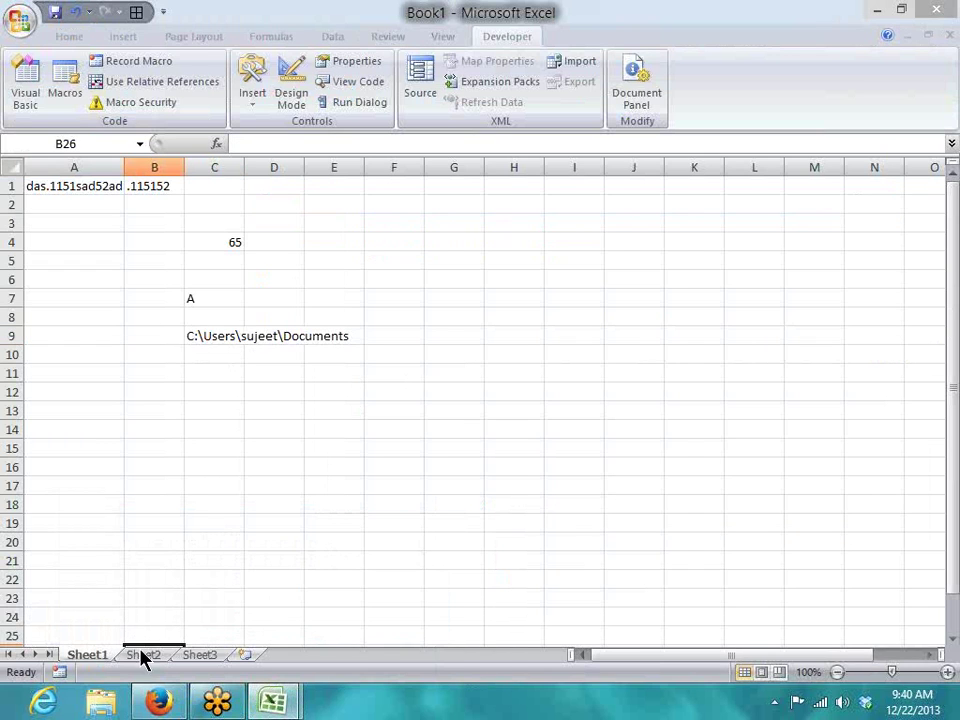
click(143, 654)
text(0)
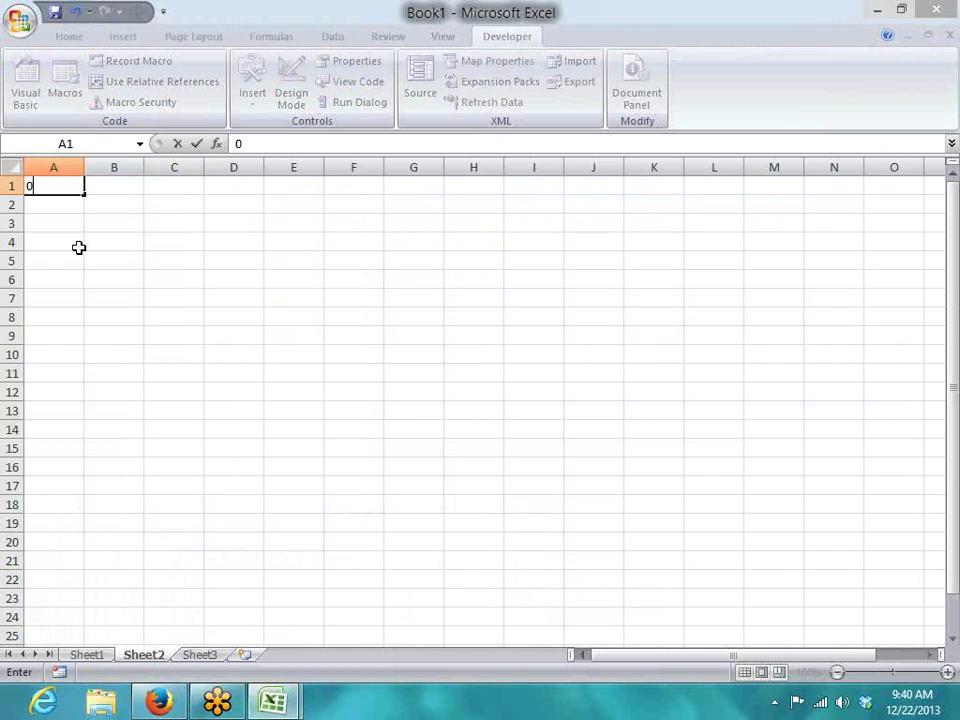
key(Return)
text(1)
key(Return)
text(0)
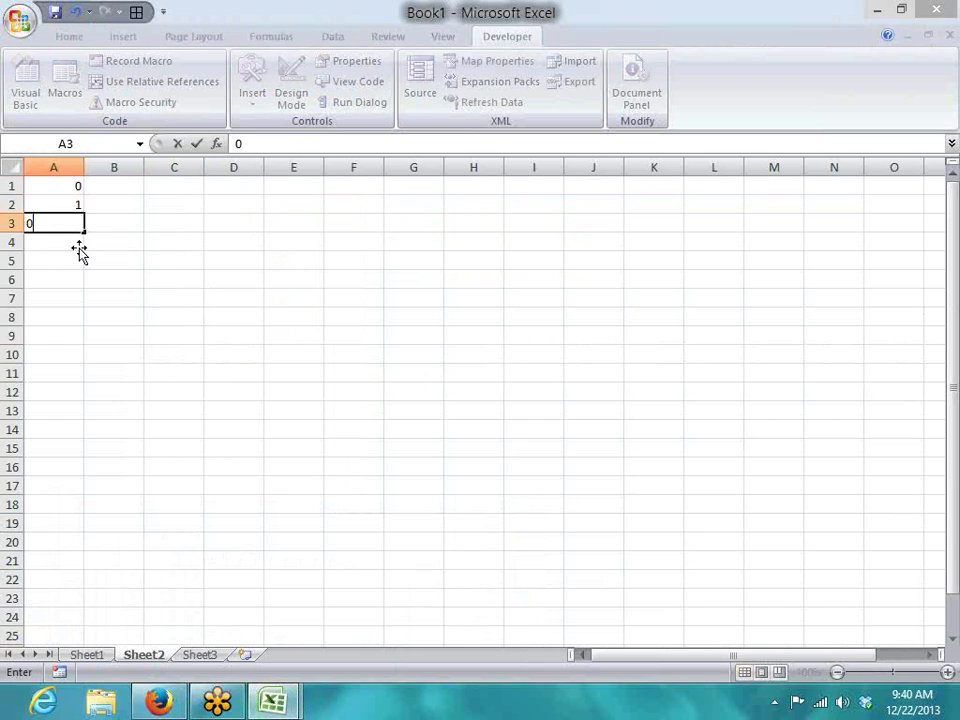
key(Return)
text(1)
key(Return)
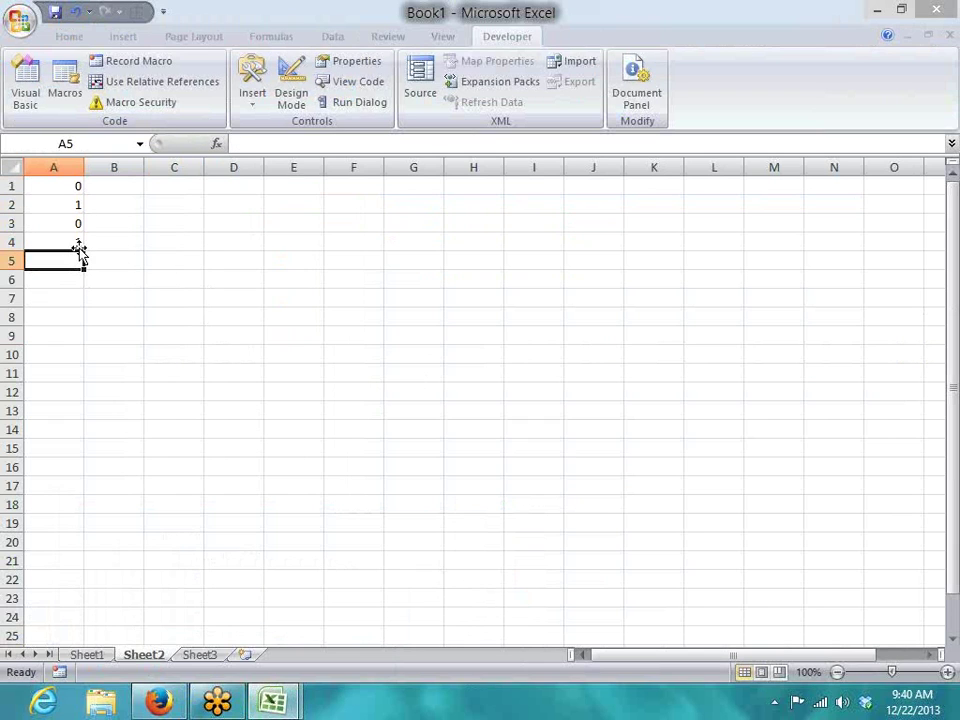
text(0)
key(Return)
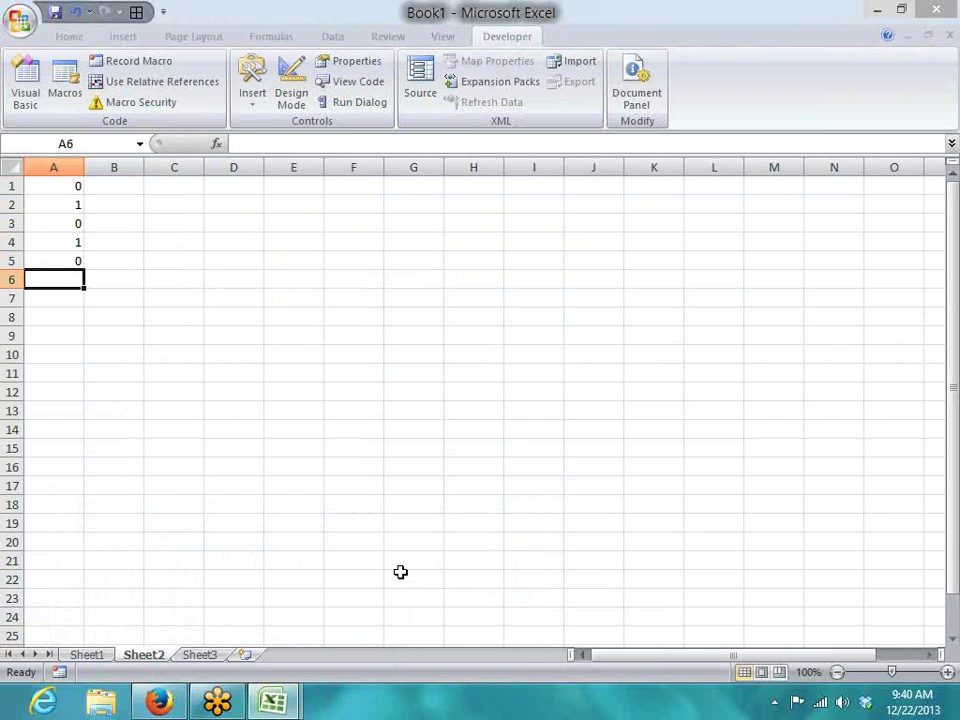
Step: Switch to Firefox and select the Yes/No format name in the predefined formats table
key(alt+Tab)
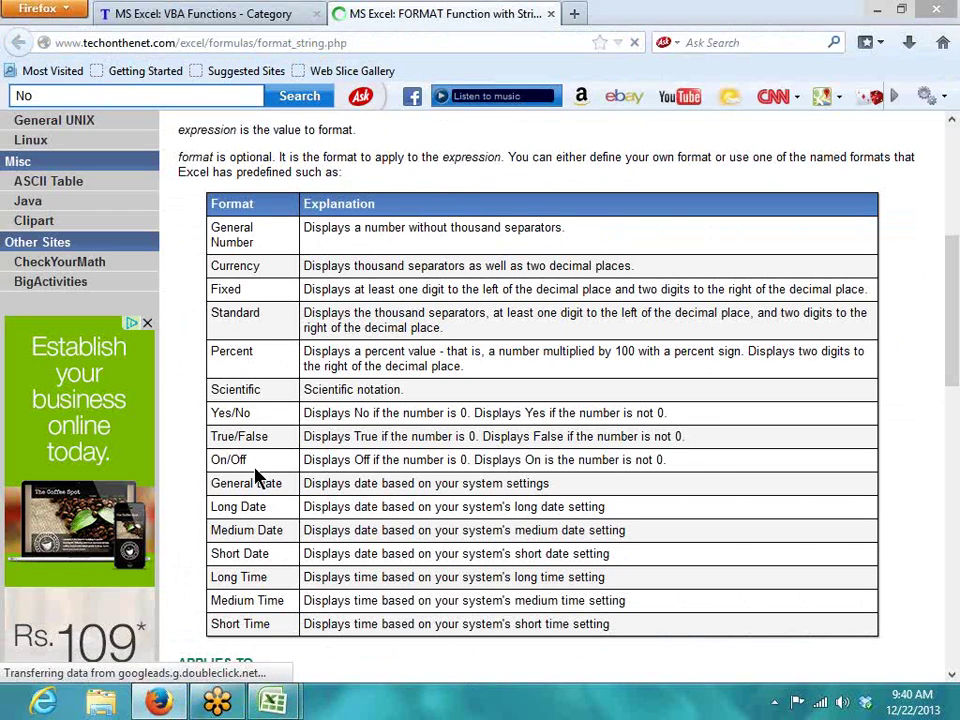
drag(252, 413, 211, 413)
scroll(394, 572, down, 4)
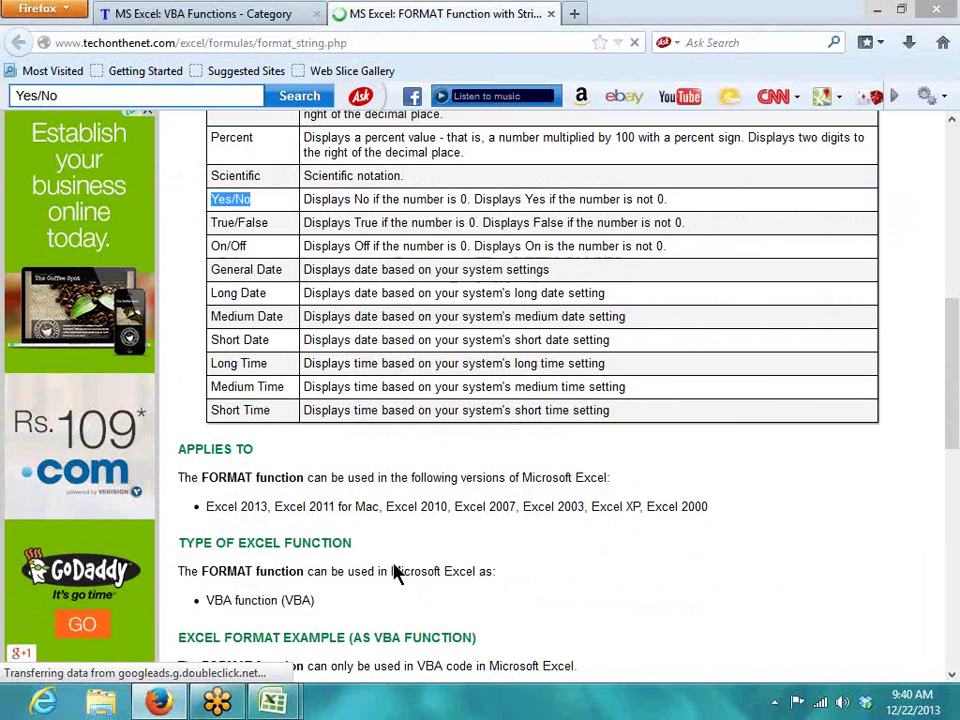
Step: Switch to the Visual Basic editor, duplicate the mm() function below itself in Module1 and rename the copy mm_1
mouse_move(280, 701)
click(336, 617)
drag(324, 392, 208, 303)
click(315, 370)
drag(315, 370, 197, 318)
key(ctrl+c)
click(213, 370)
key(ctrl+v)
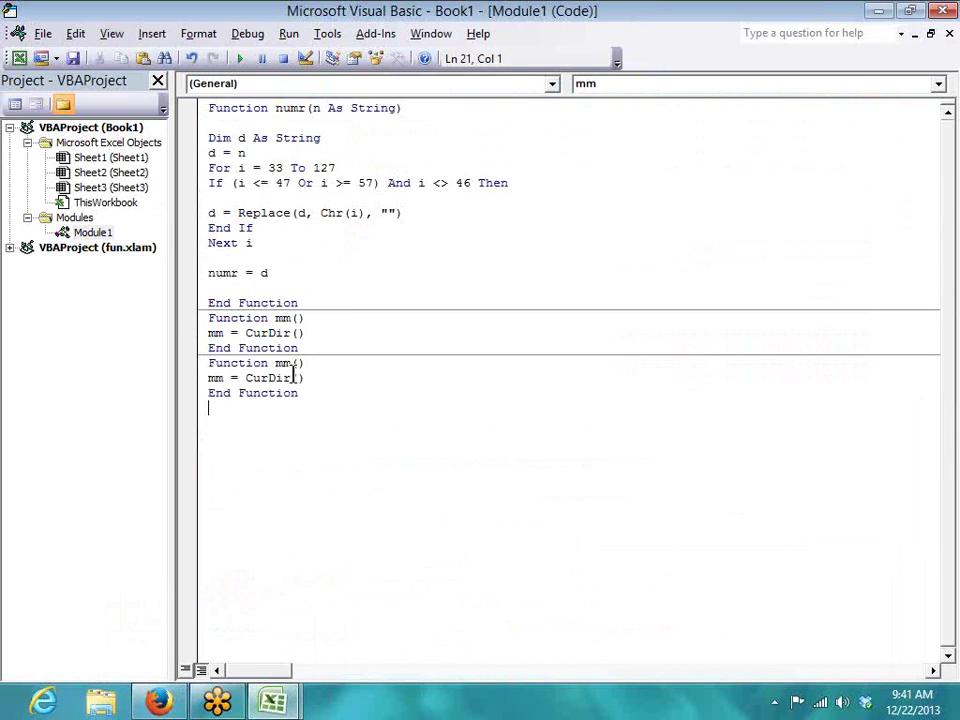
click(298, 366)
text(_1)
click(332, 426)
Step: Replace the CurDir line in mm_1 with format(n,"Yes/No"), taking the Yes/No name from the Firefox page, and dismiss the compile error
drag(315, 381, 184, 377)
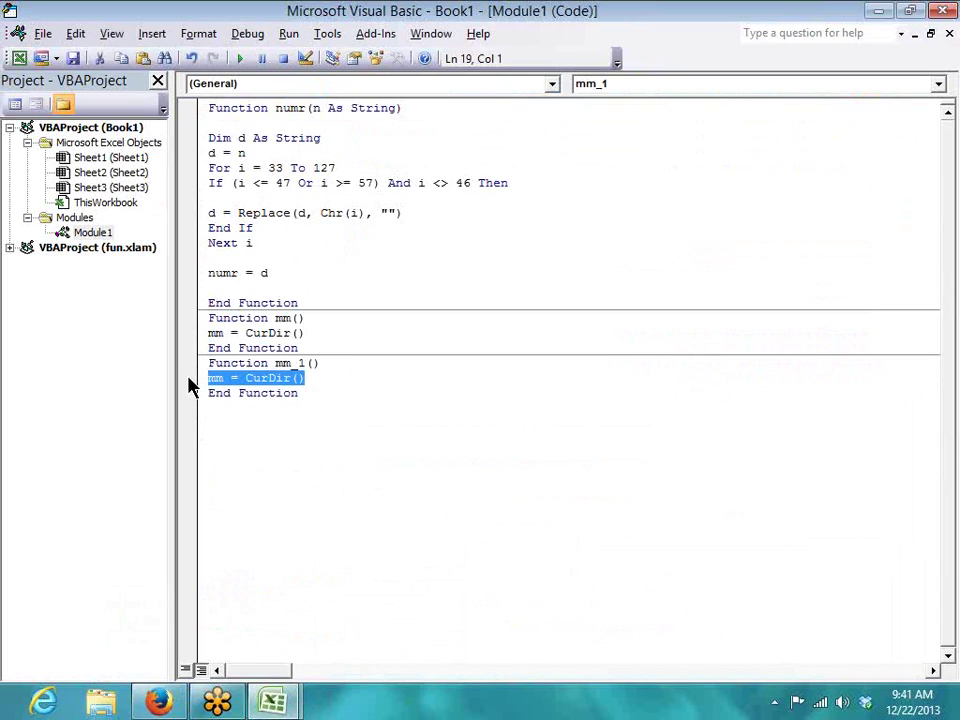
text(fo)
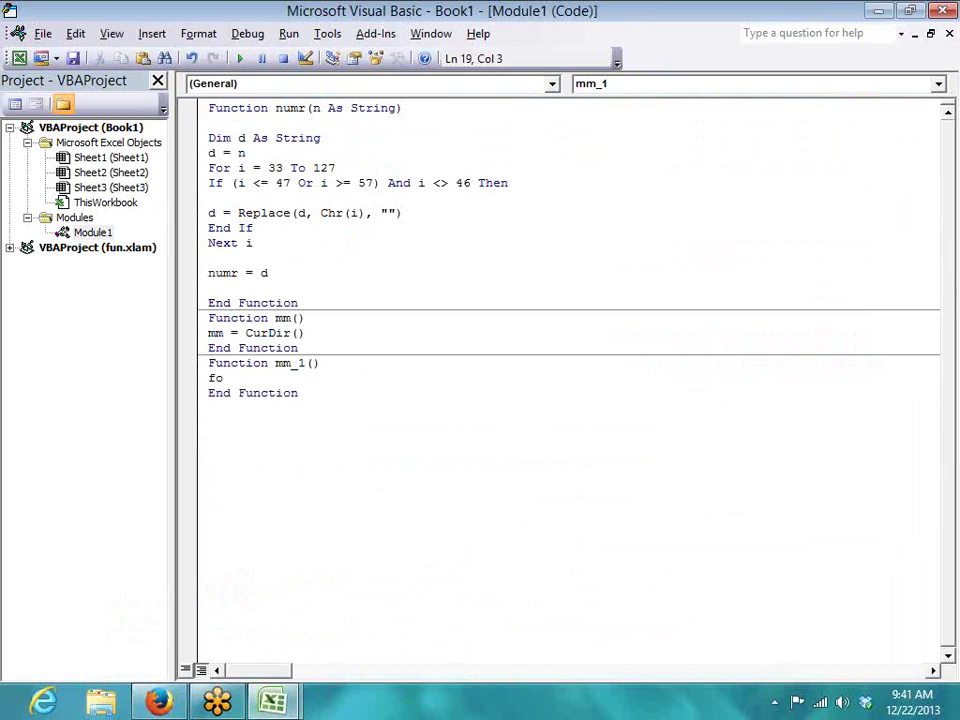
text(rmat(n)
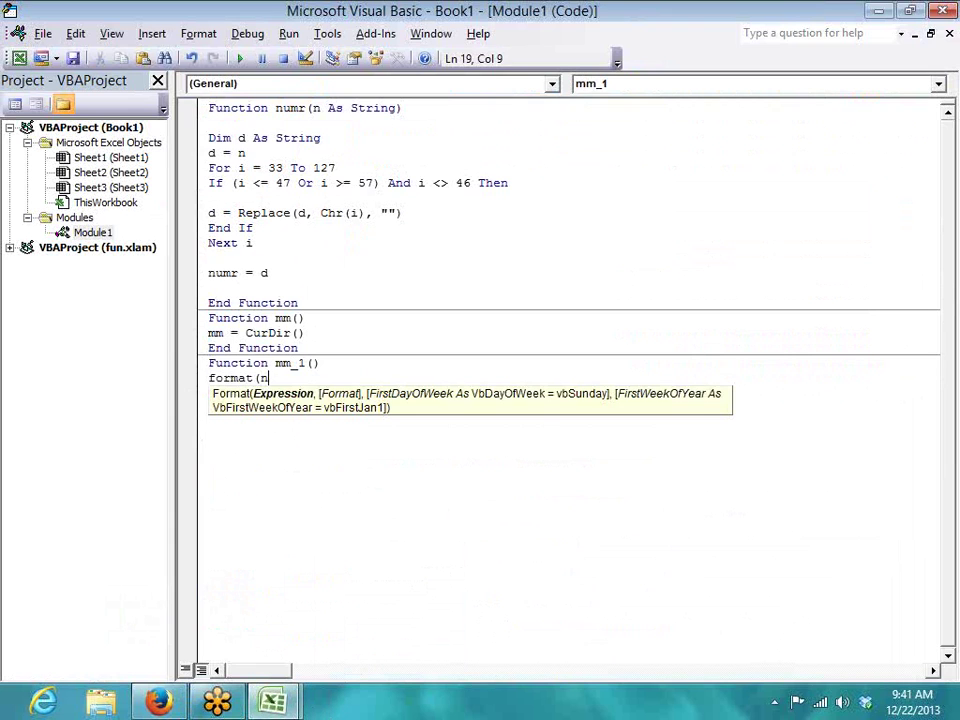
text(,")
key(ctrl+v)
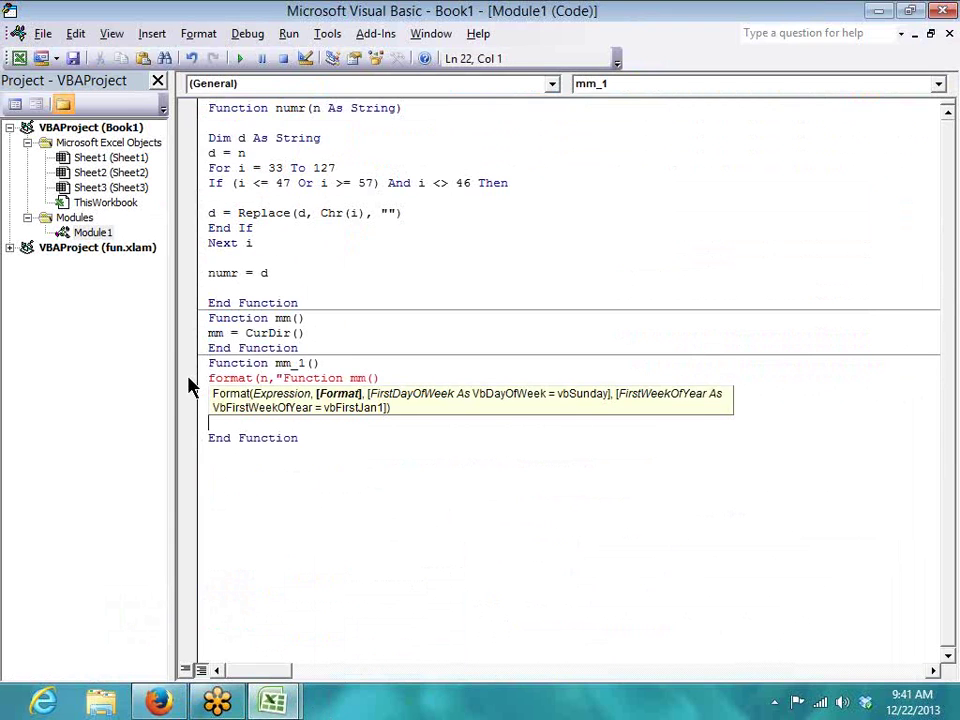
key(ctrl+z)
key(alt+Tab)
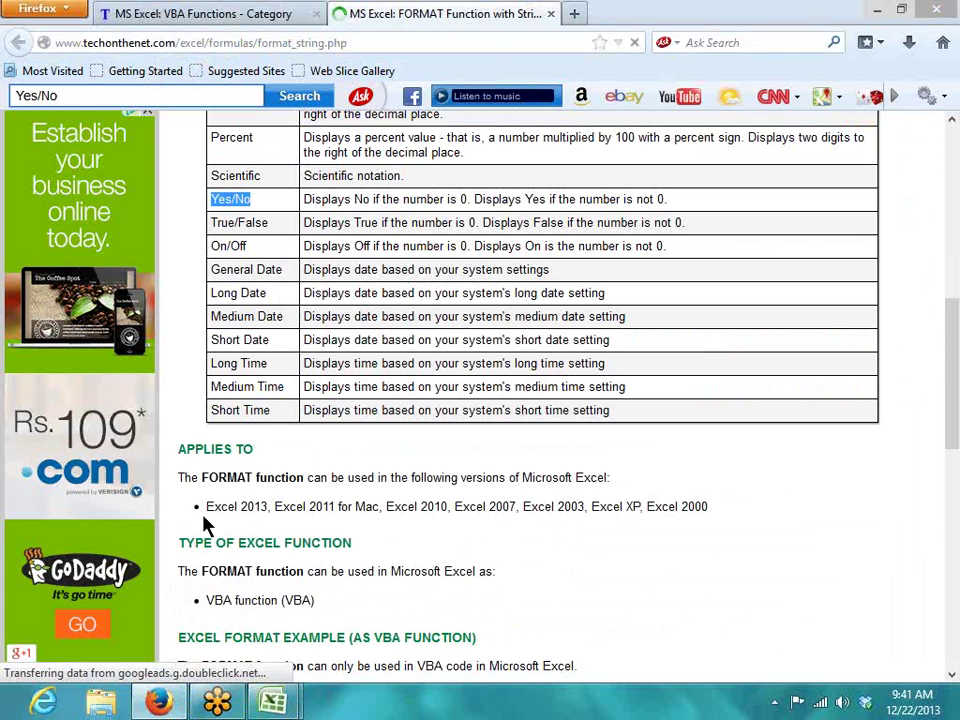
key(alt+Tab)
text(Yes/No)
text("))
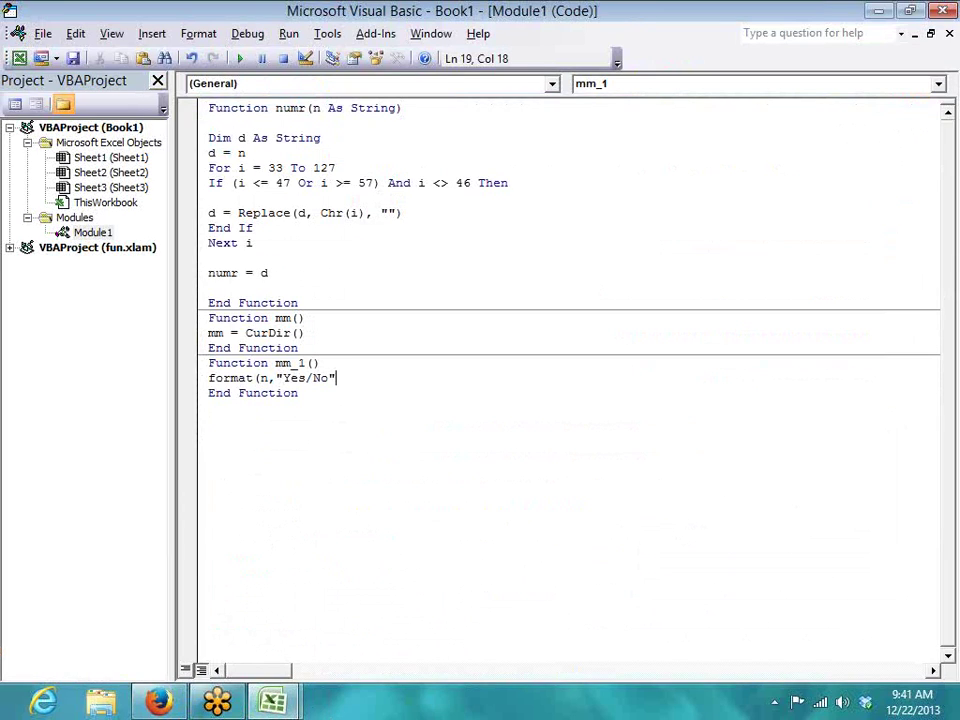
click(377, 468)
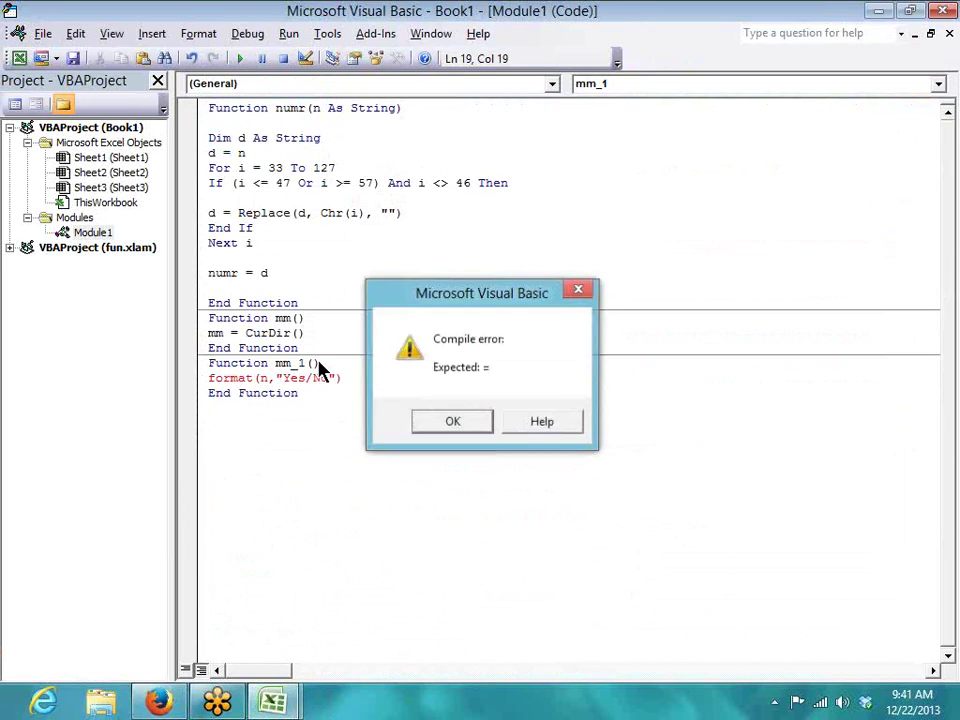
click(441, 423)
Step: Complete the Format line in mm_1 so that it reads mm_1 = Format(n, "Yes/No")
click(209, 378)
text(mm)
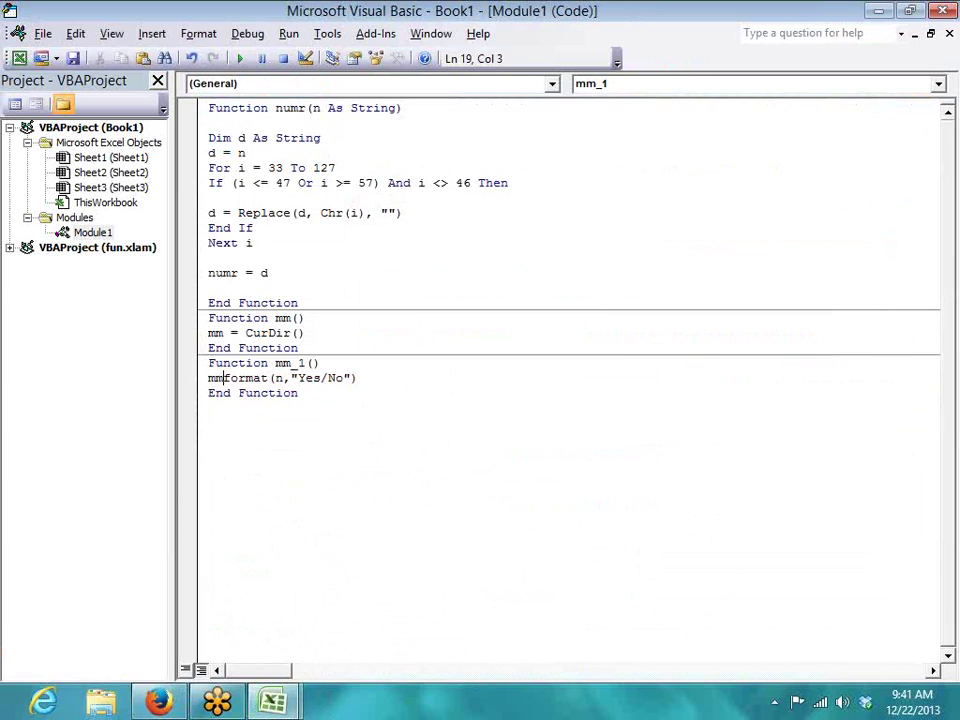
text(_1)
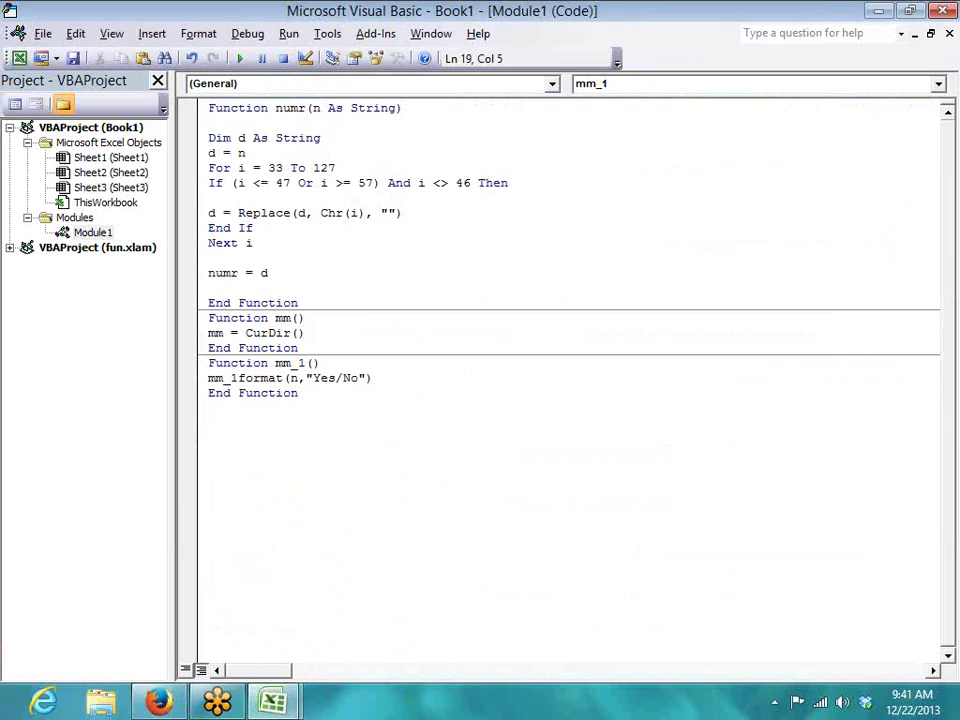
text(=)
click(238, 420)
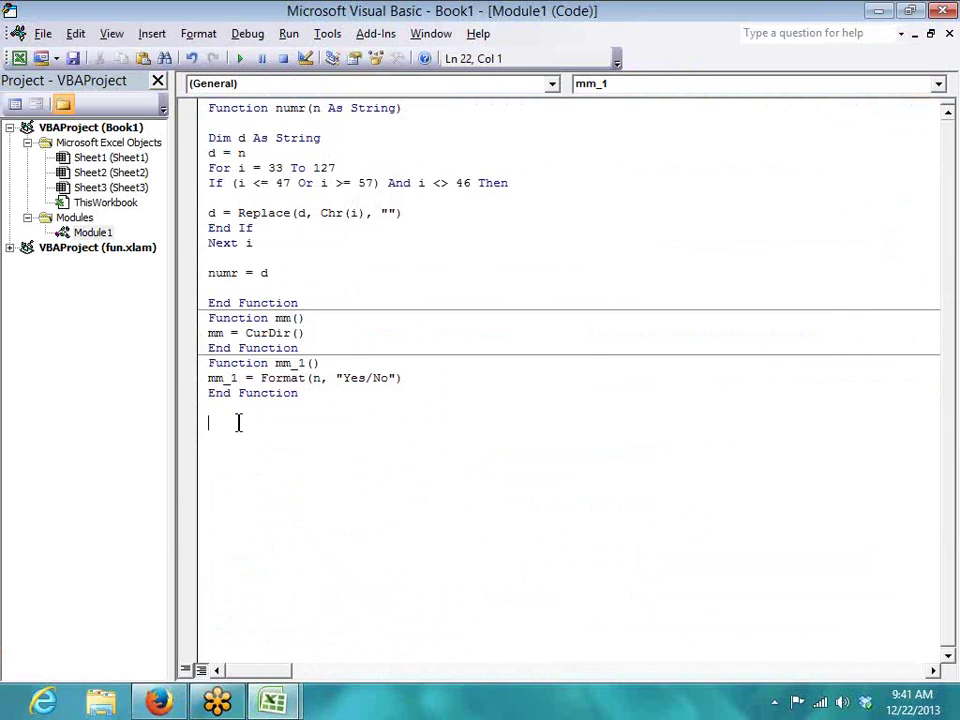
Step: Add the argument n As Byte to the declaration of function mm_1
click(313, 364)
text(n)
click(362, 422)
click(323, 363)
text(as st)
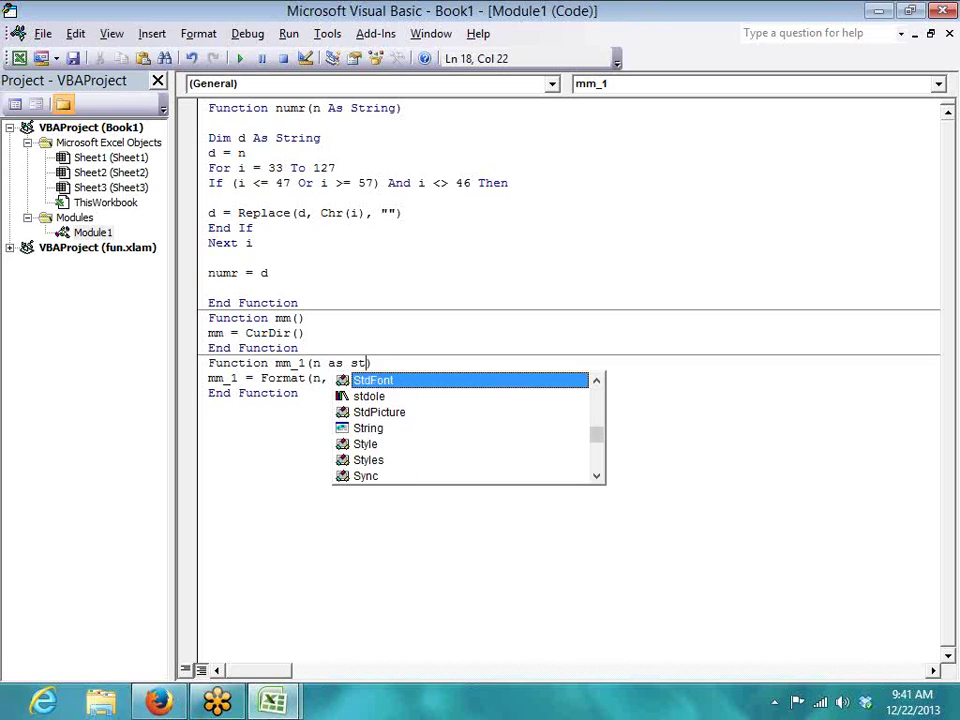
key(BackSpace)
key(BackSpace)
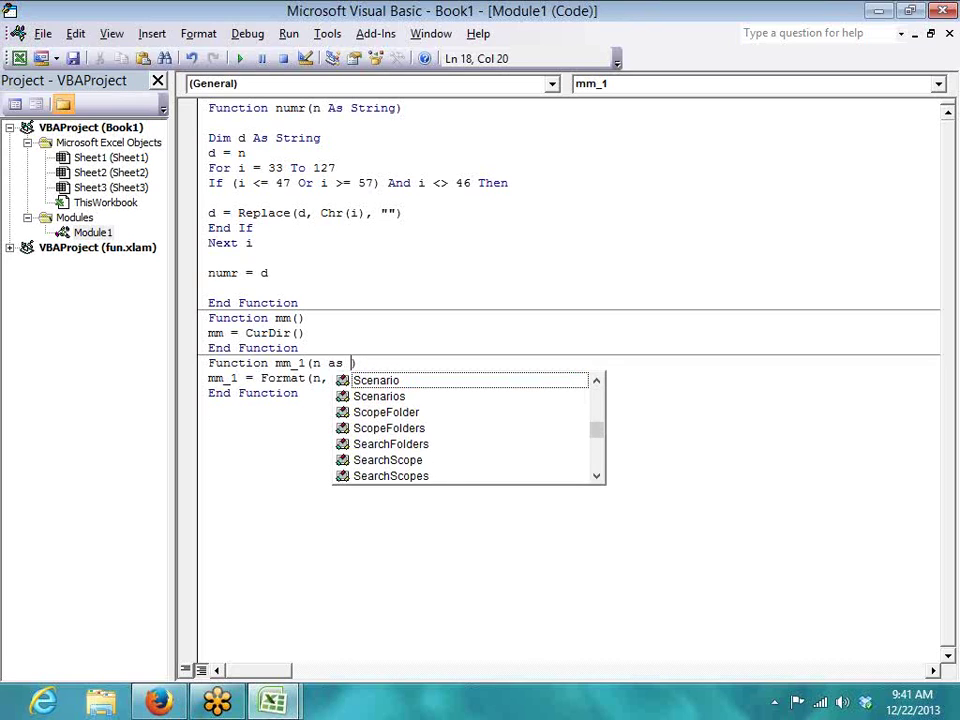
text(i)
key(BackSpace)
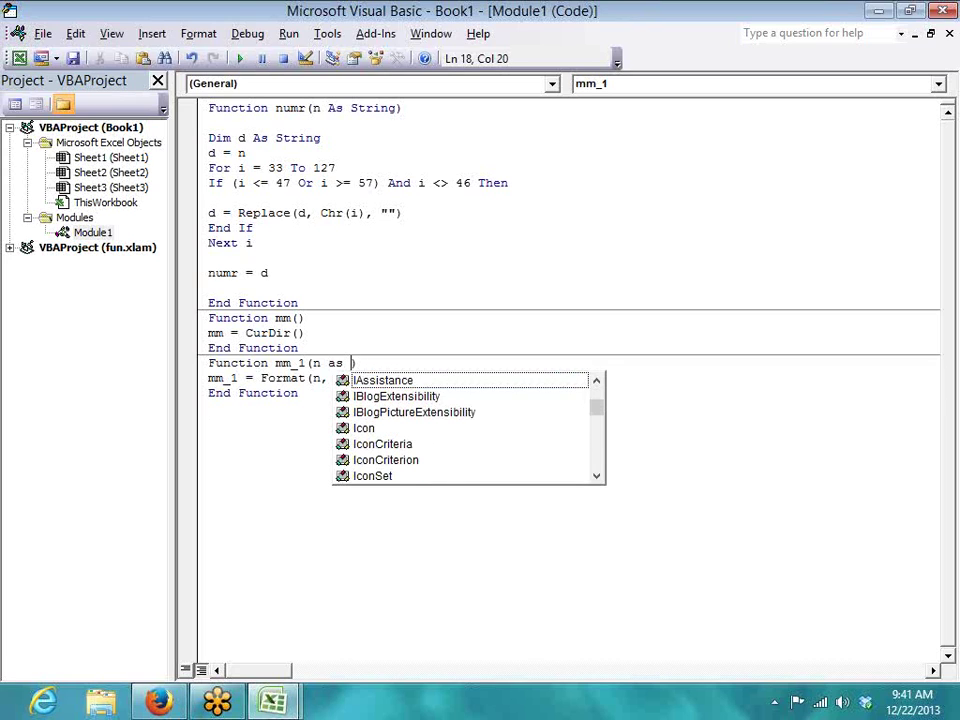
text(by)
key(Tab)
click(347, 390)
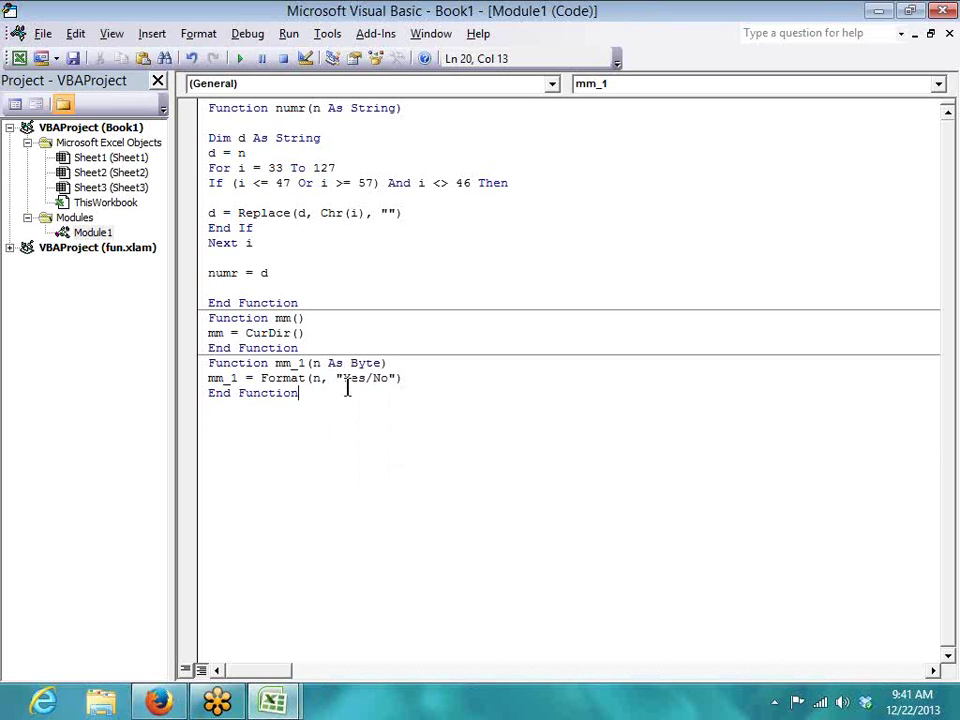
Step: Switch to Book1 in Excel and enter the formula =mm_1(A1) in cell B1 of Sheet2
key(alt+Tab)
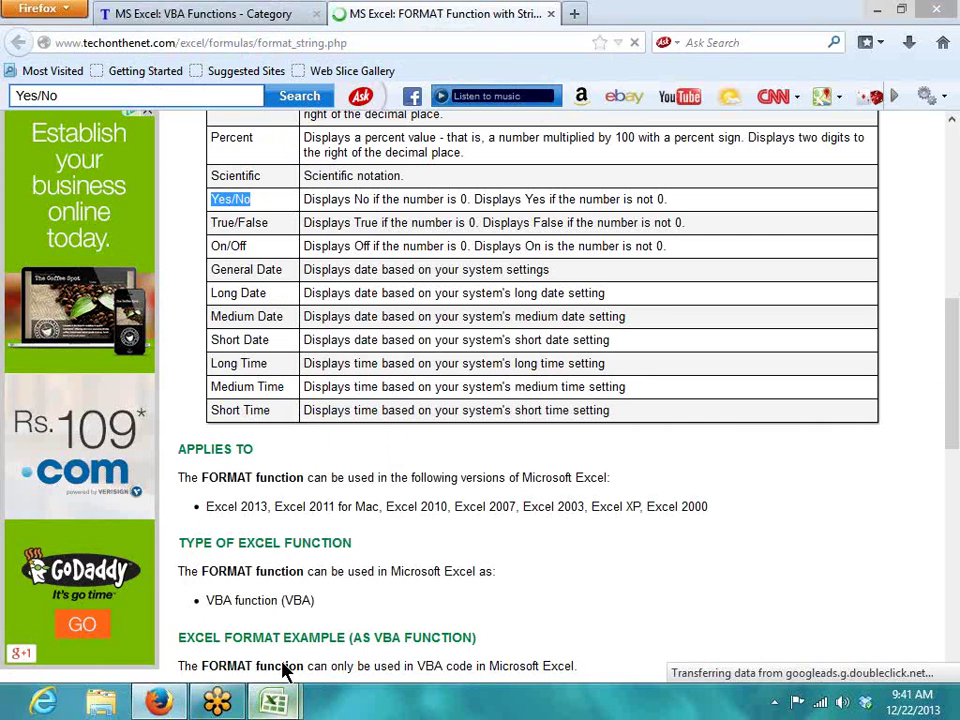
mouse_move(274, 699)
click(211, 597)
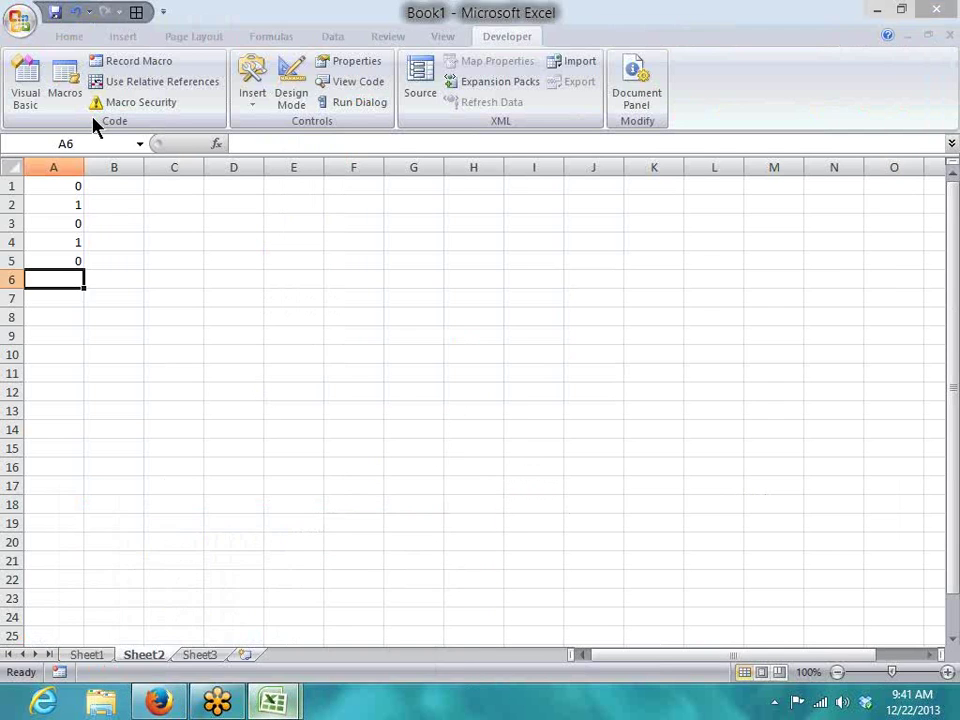
click(115, 182)
text(mm)
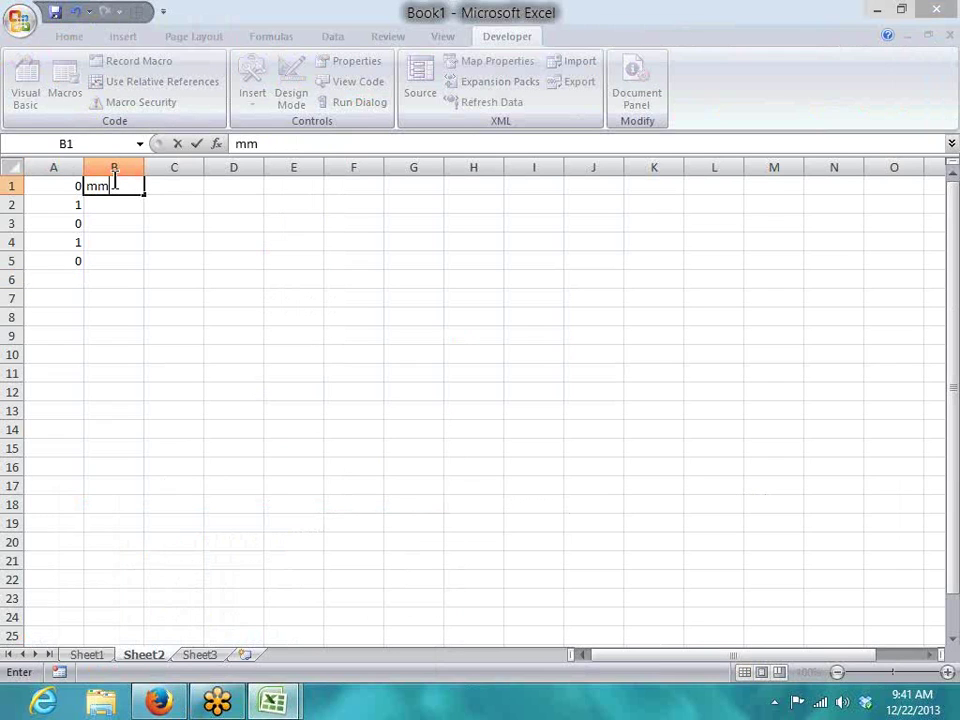
key(BackSpace)
key(BackSpace)
text(=mm)
key(Down)
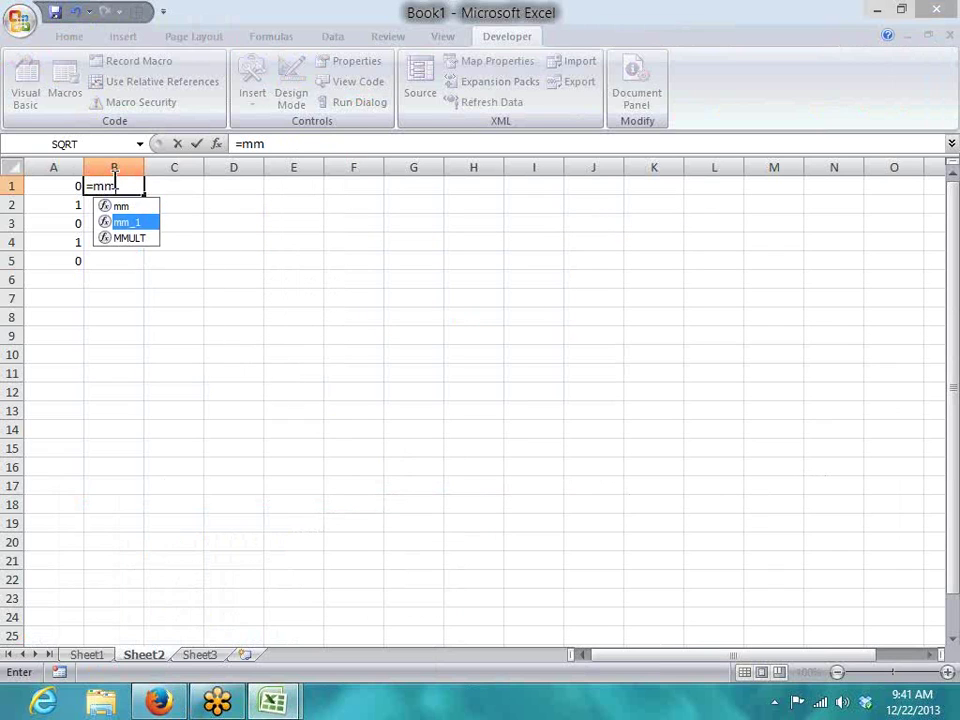
key(Tab)
key(Left)
key(Return)
key(Up)
key(Left)
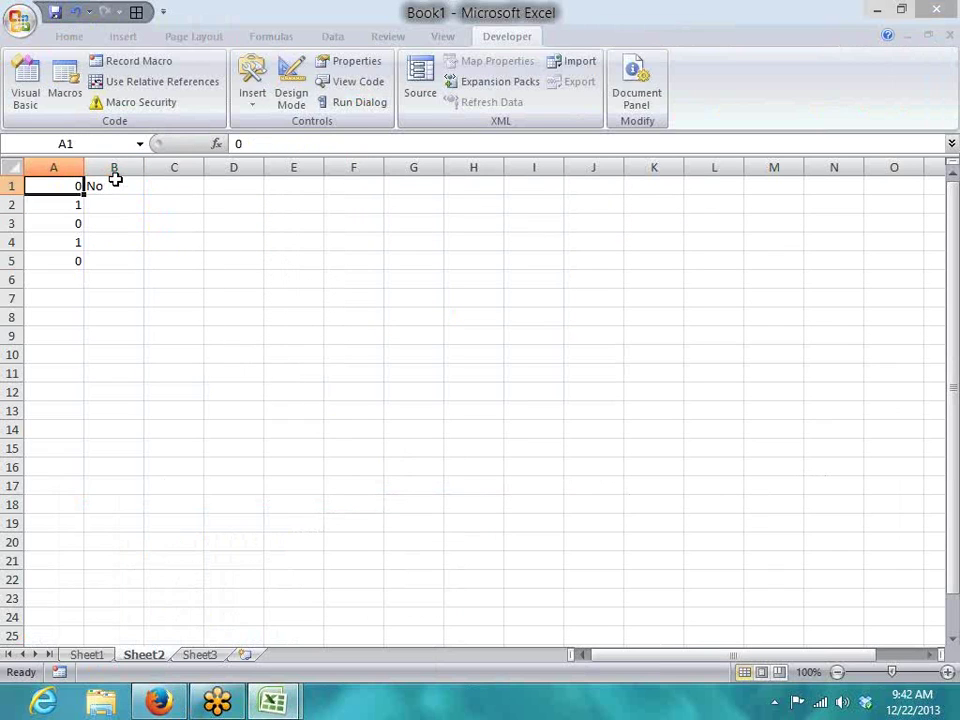
Step: Fill the mm_1 formula from B1 down through B5, alongside the values in column A
key(ctrl+Down)
key(Right)
key(shift+Up)
key(shift+Up)
key(shift+Up)
key(shift+Up)
key(ctrl+d)
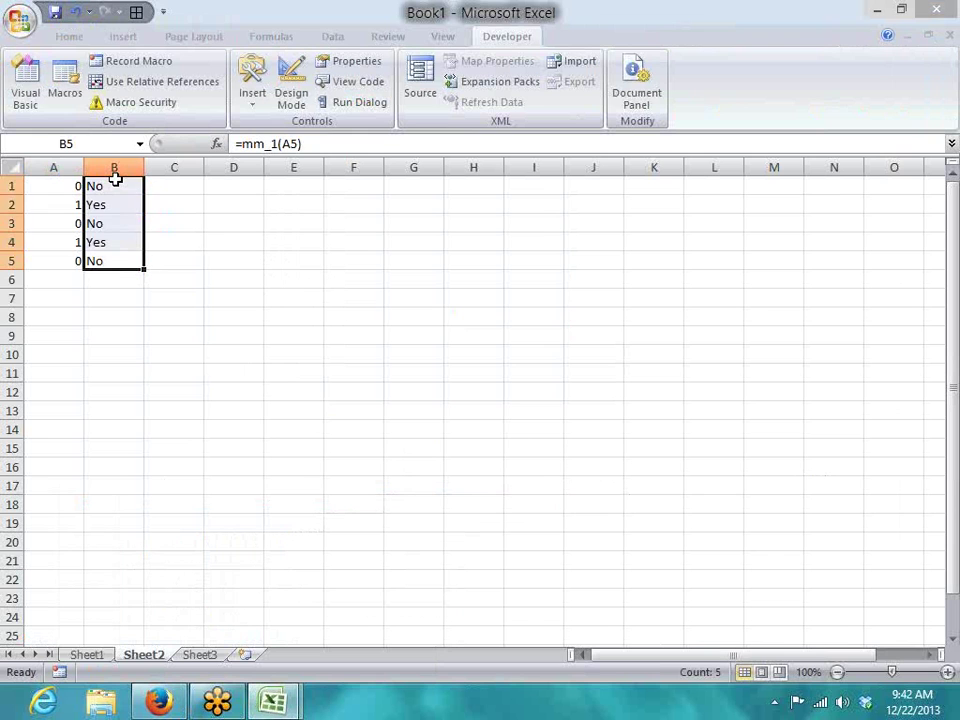
key(Down)
key(Up)
key(Up)
key(Up)
key(Up)
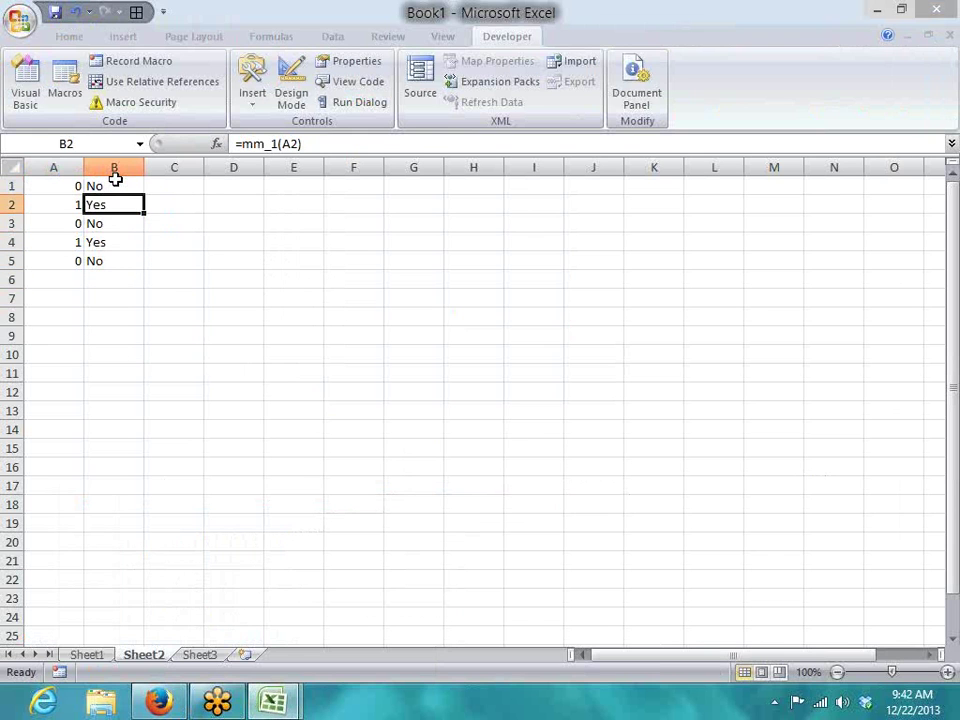
Step: Switch to Firefox, review the True/False and On/Off formats in the predefined formats table, and close the FORMAT function page
key(alt+Tab)
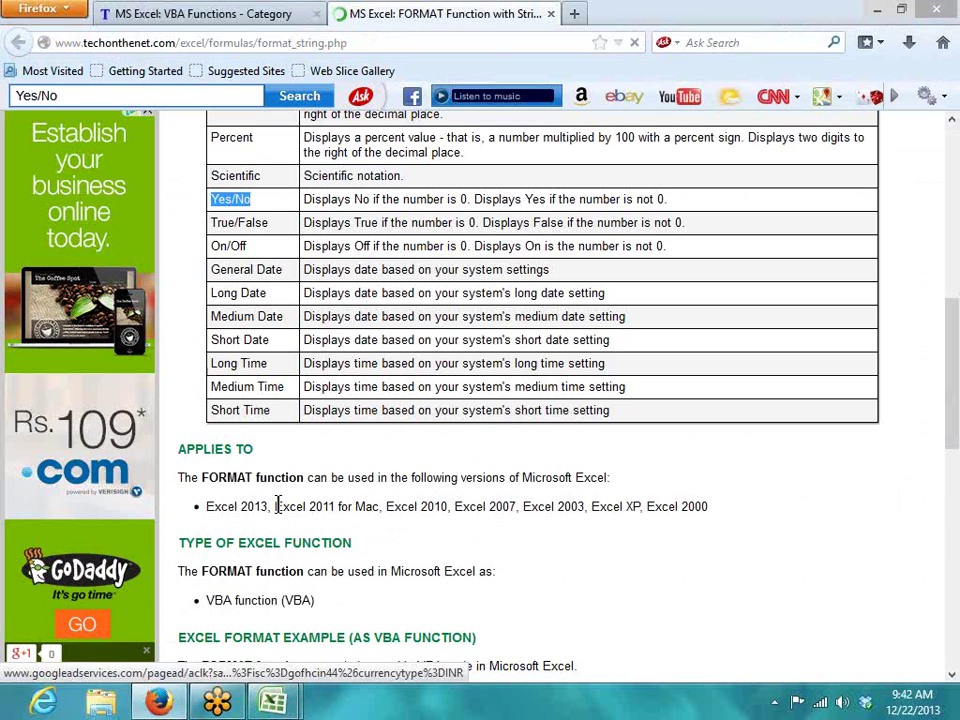
double_click(251, 223)
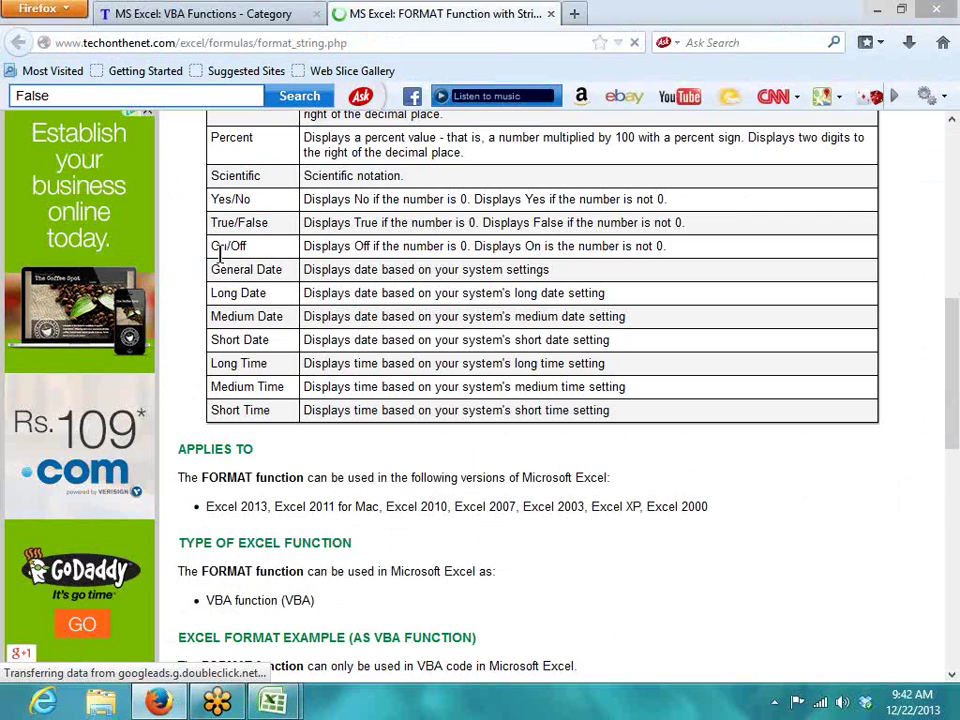
triple_click(220, 249)
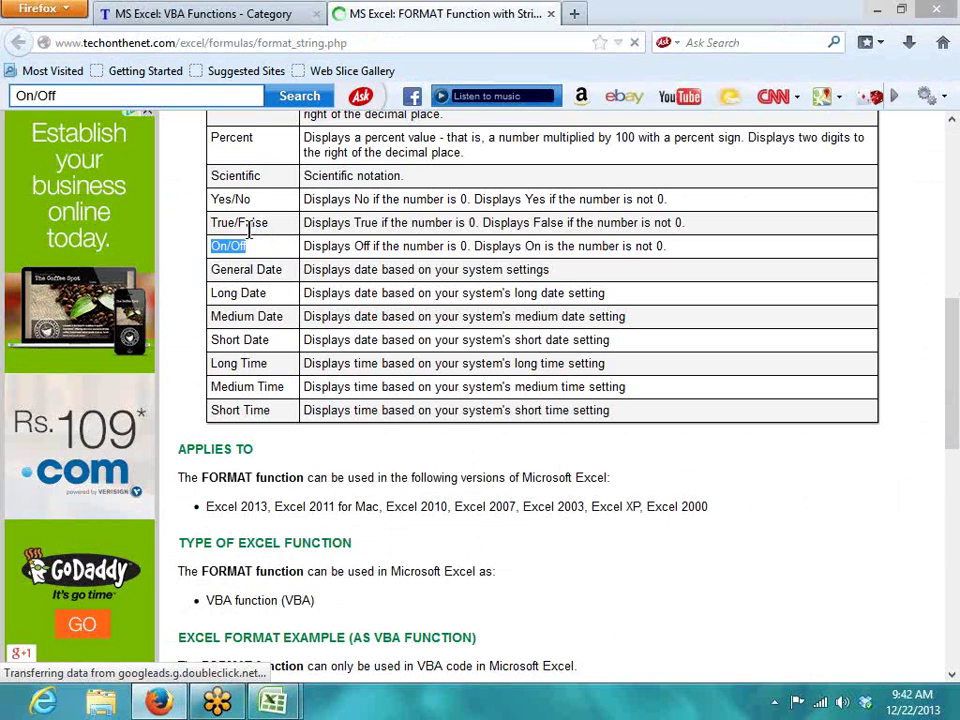
scroll(258, 268, up, 4)
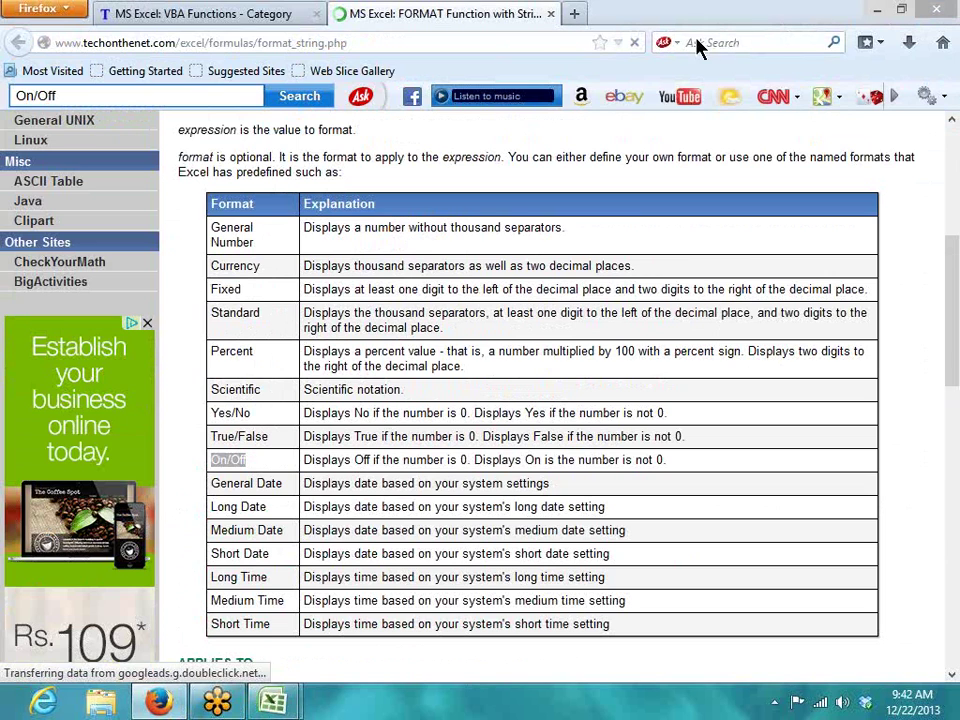
click(551, 14)
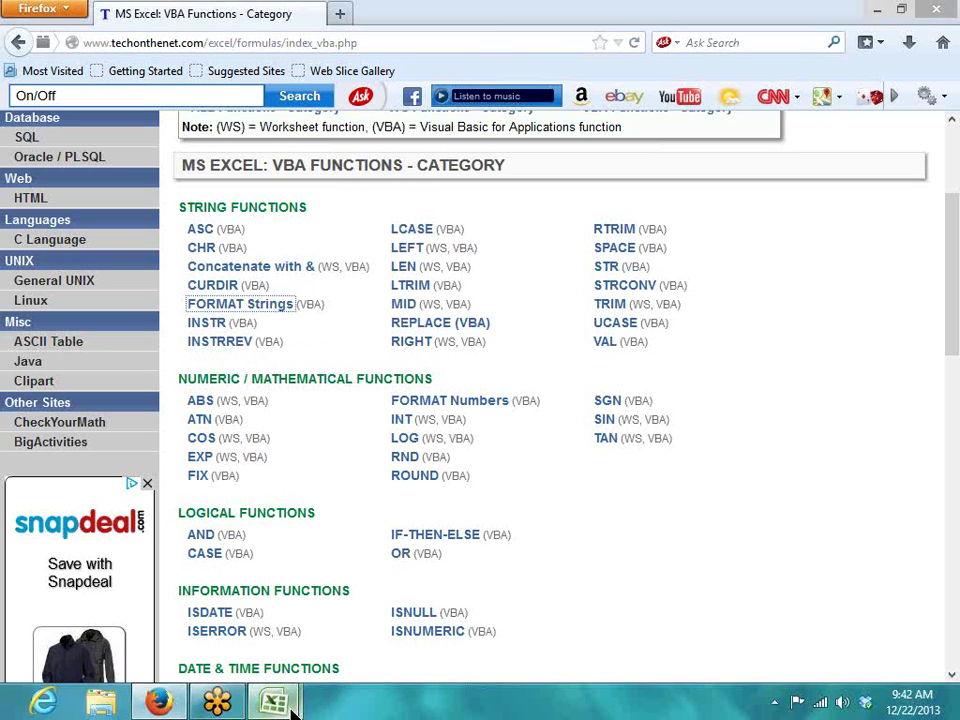
Step: Switch to Book1 in Excel and clear the contents of cells A1 to B6 on Sheet2
mouse_move(272, 703)
click(218, 635)
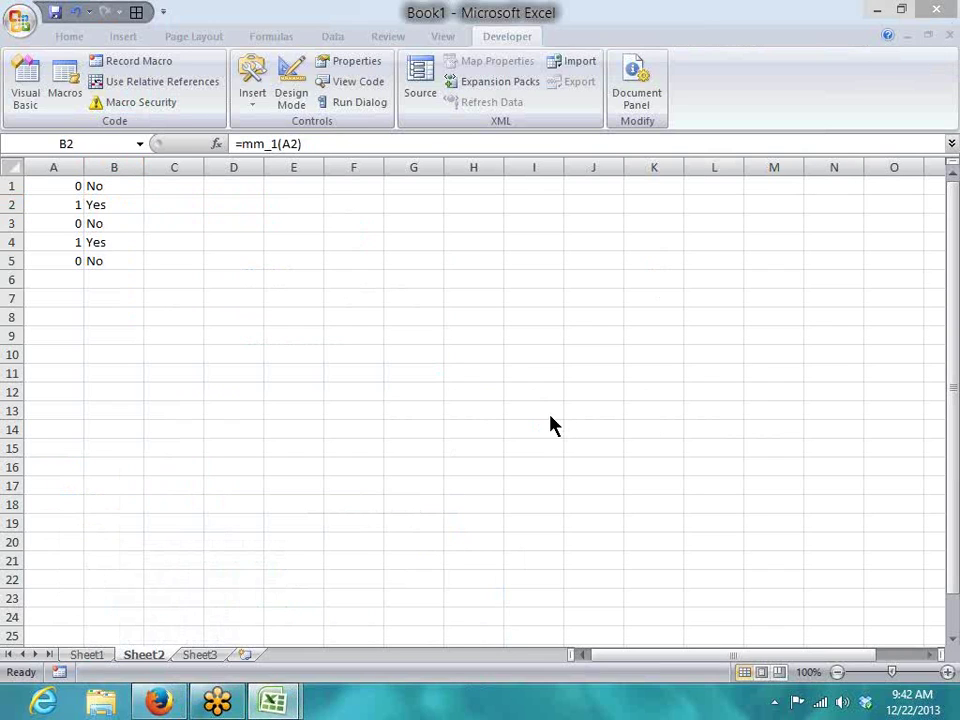
drag(62, 276, 137, 175)
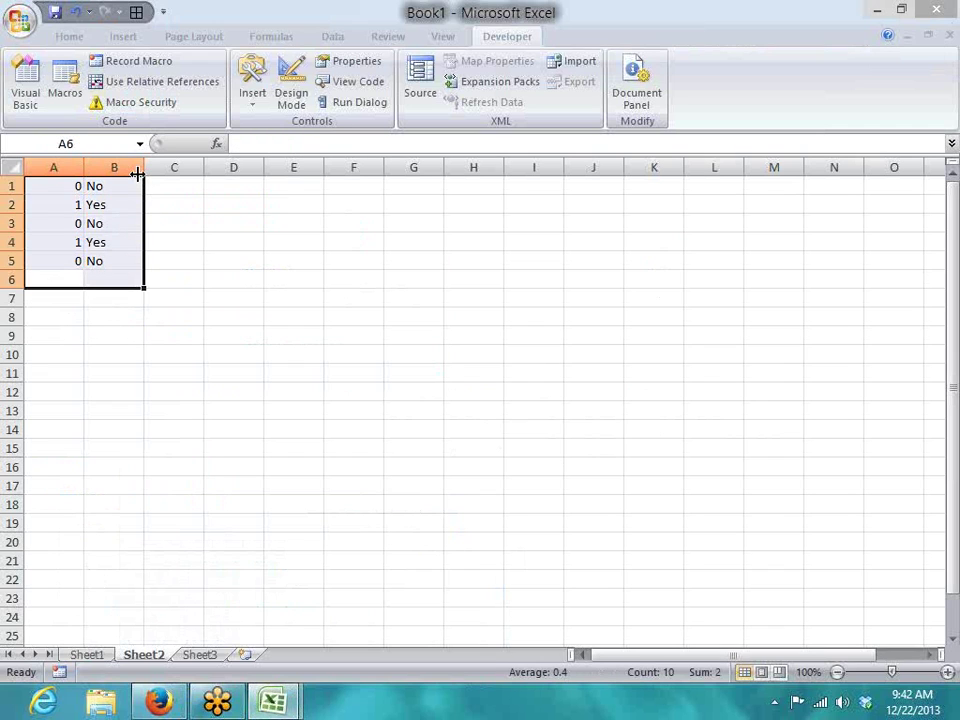
key(Delete)
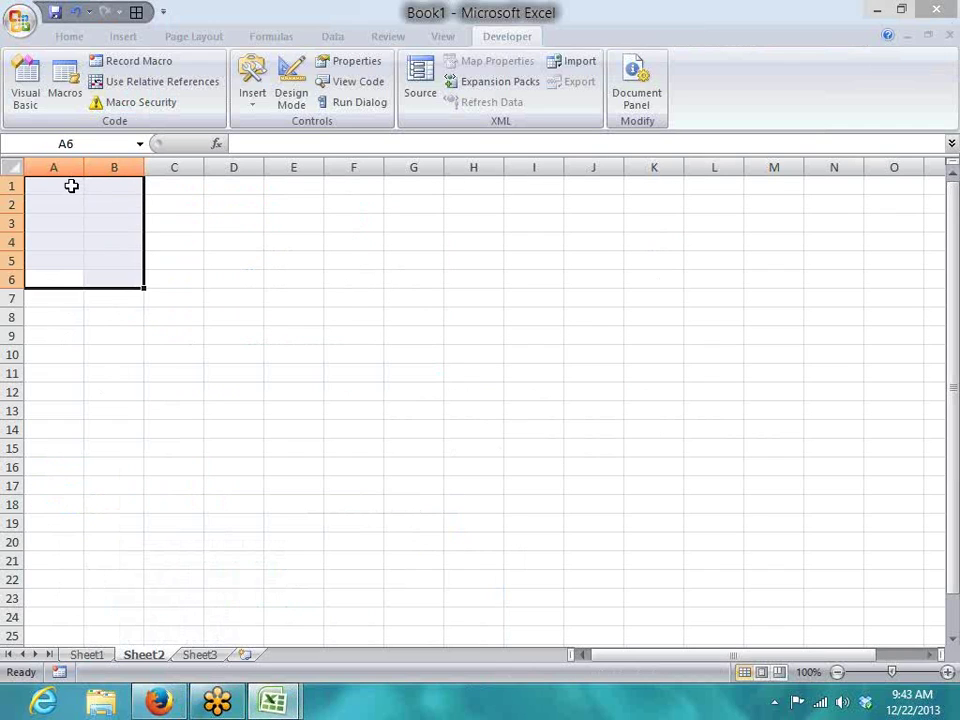
click(71, 186)
click(111, 184)
click(58, 189)
click(126, 189)
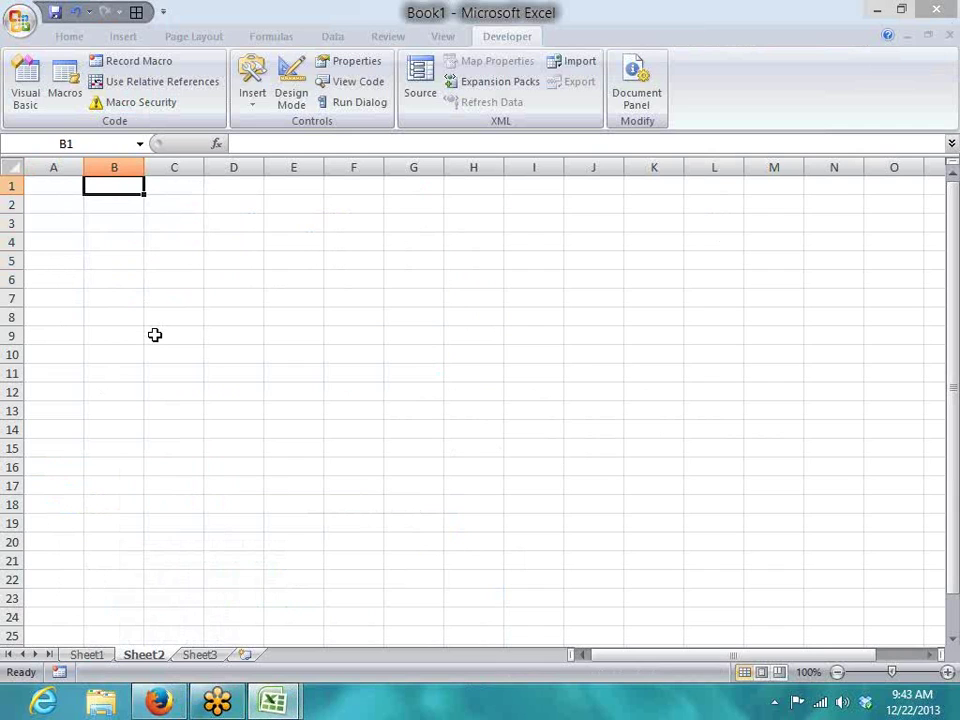
Step: Enter 123.364.125 in cell A1 and widen column A to fit it
key(Left)
text(123)
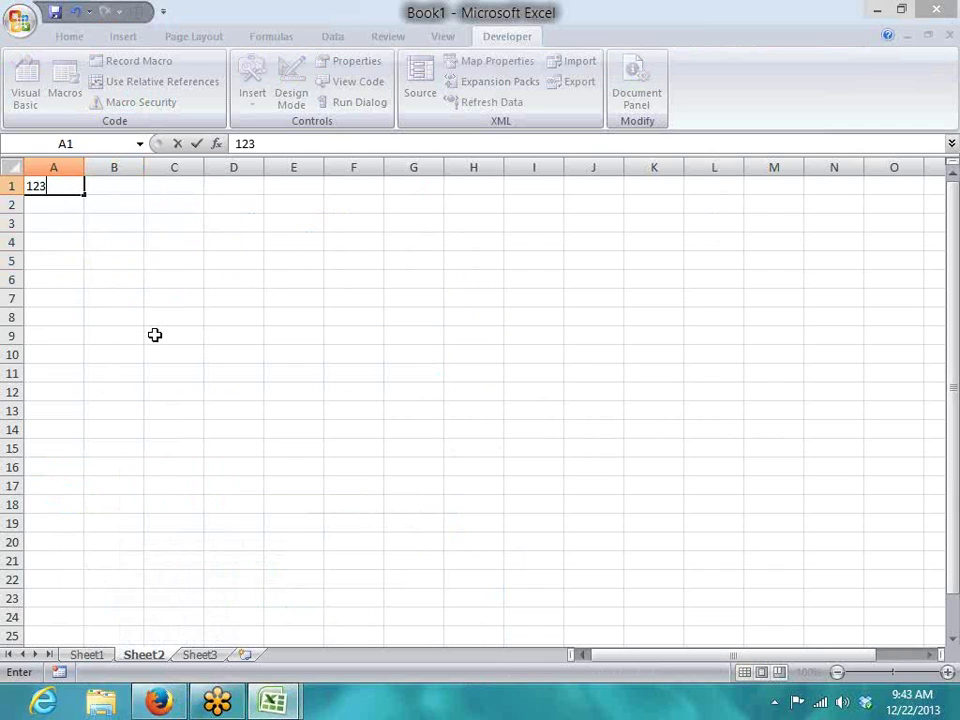
text(.364.125)
key(Return)
drag(86, 166, 97, 166)
Step: Move the 123.364.125 entry from cell A1 down to A2
click(71, 188)
click(71, 206)
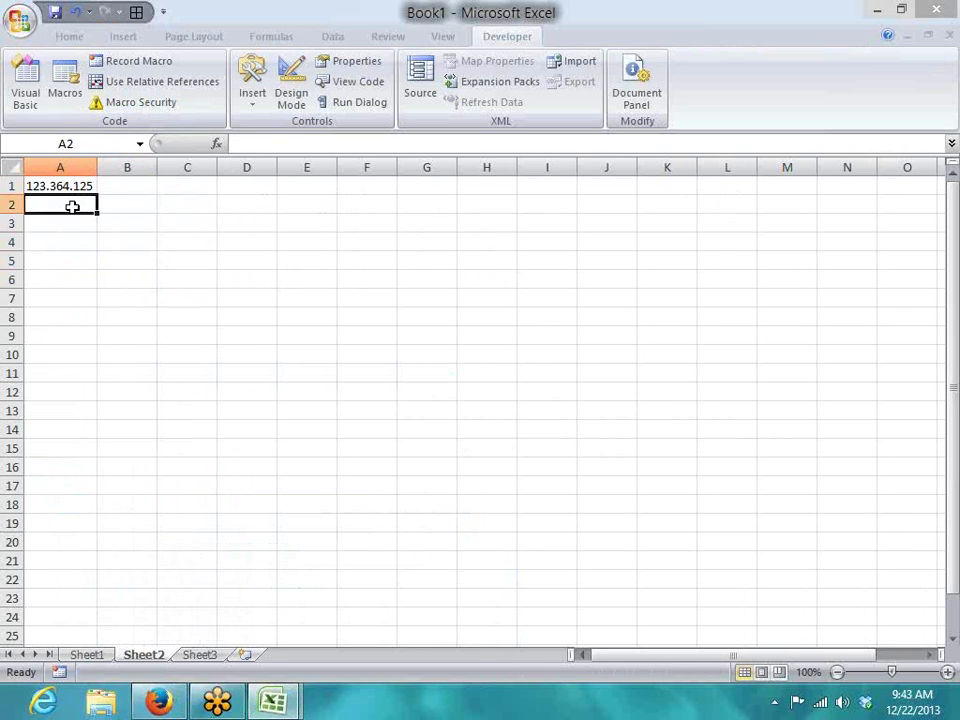
click(71, 185)
drag(74, 196, 73, 207)
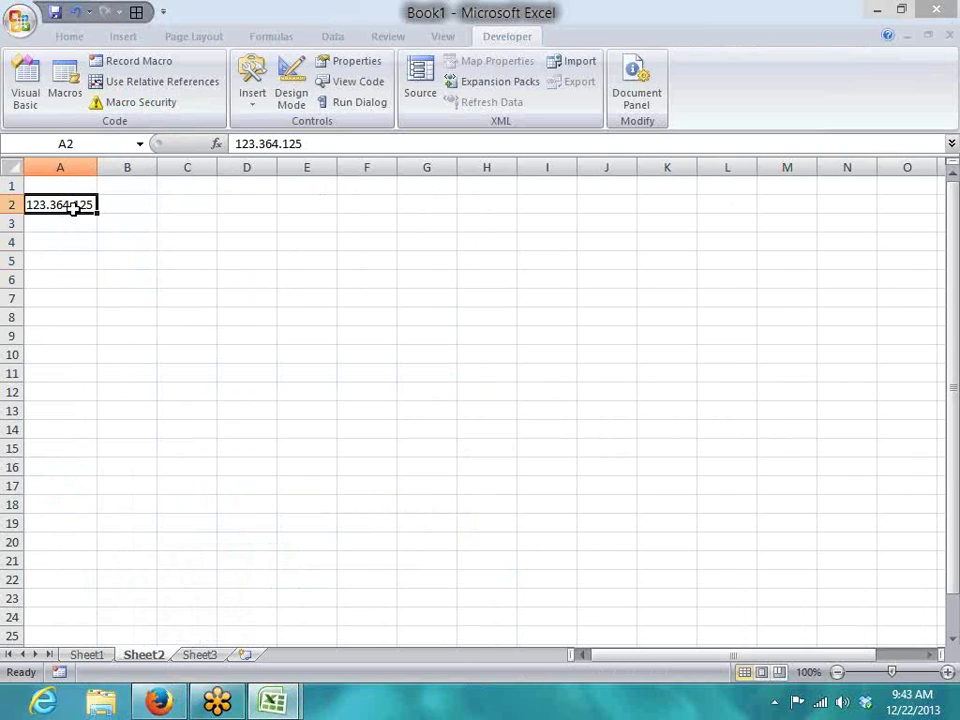
Step: Enter the formula =FIND(".",A2,1) in cell B3 to locate the first dot in A2
key(Down)
key(Right)
text(=fin)
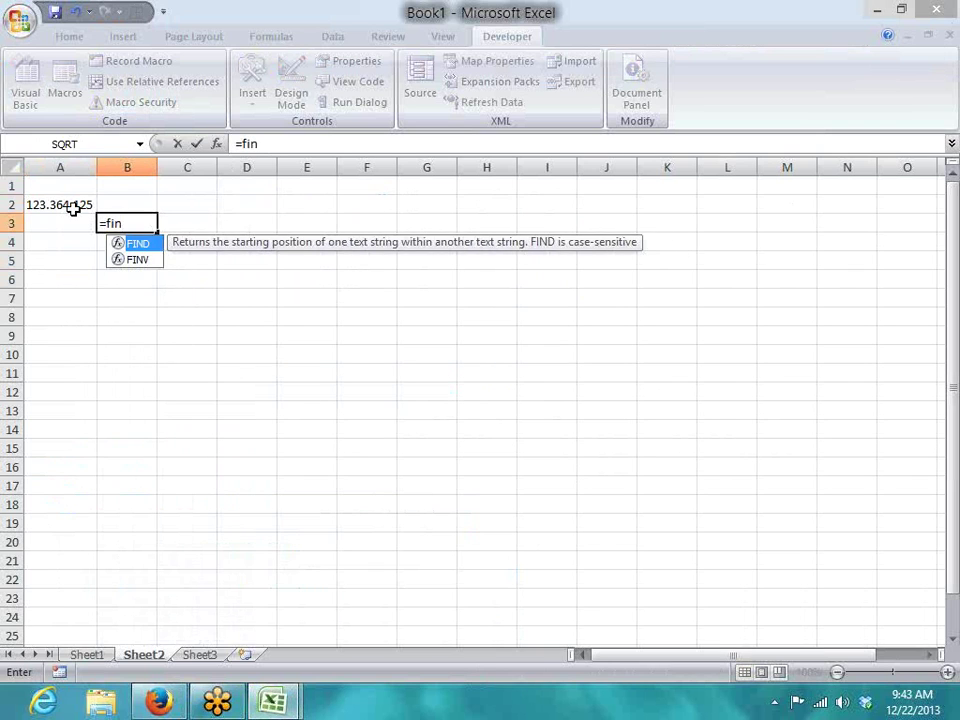
key(Tab)
text(".",)
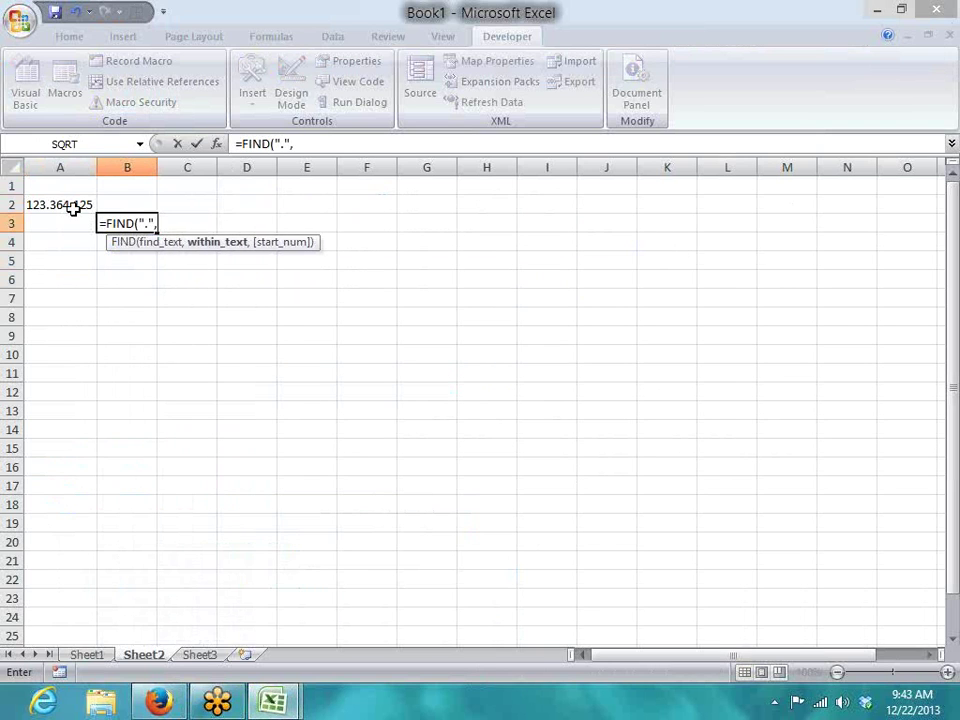
key(Up)
key(Left)
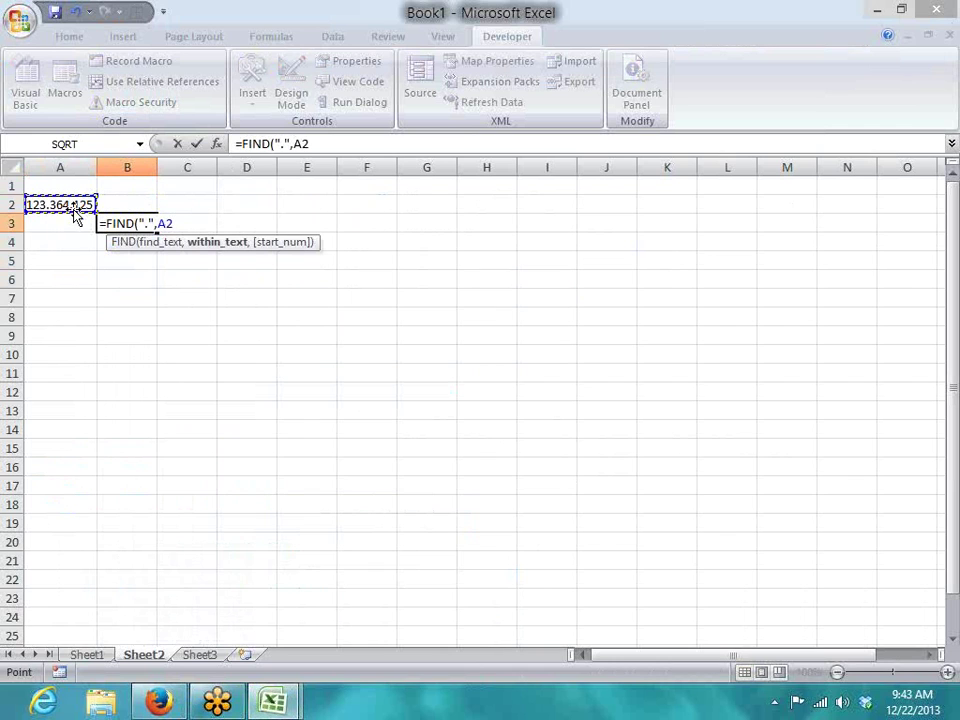
text(,1)
key(Return)
key(Up)
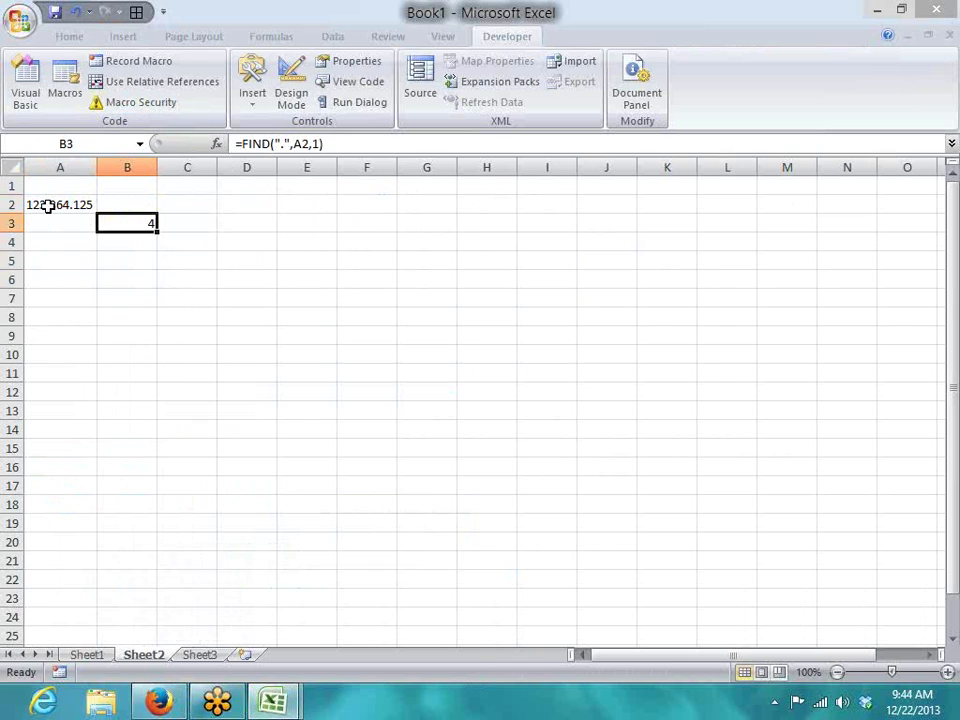
Step: Enter the formula =LEFT(A2,B3-1) in cell B2 to extract the text before the first dot
click(120, 202)
text(=l)
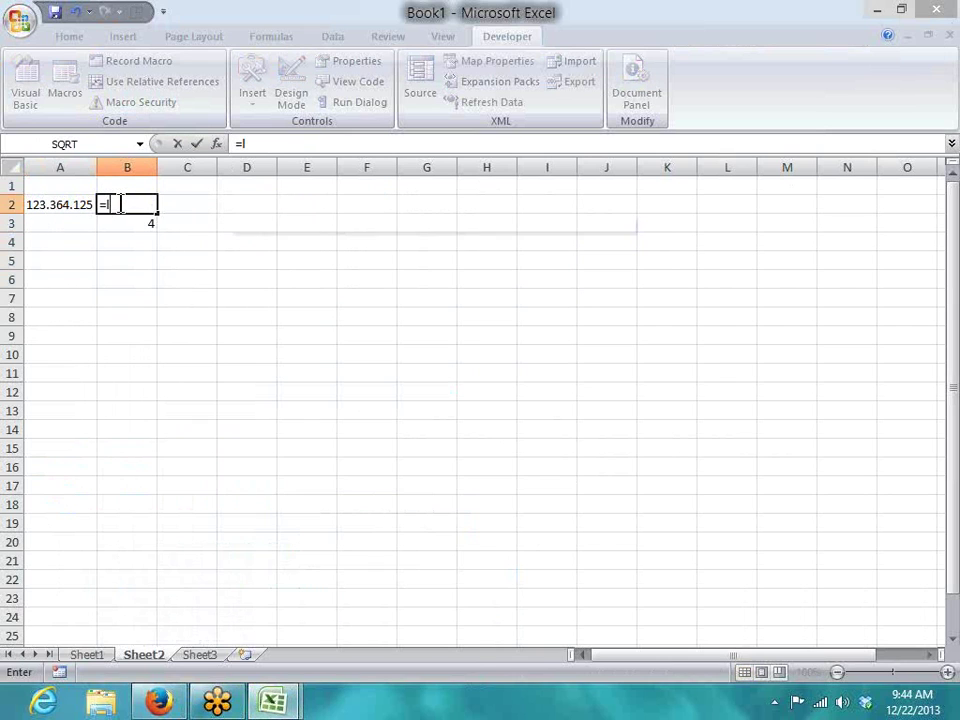
text(e)
key(Tab)
key(Left)
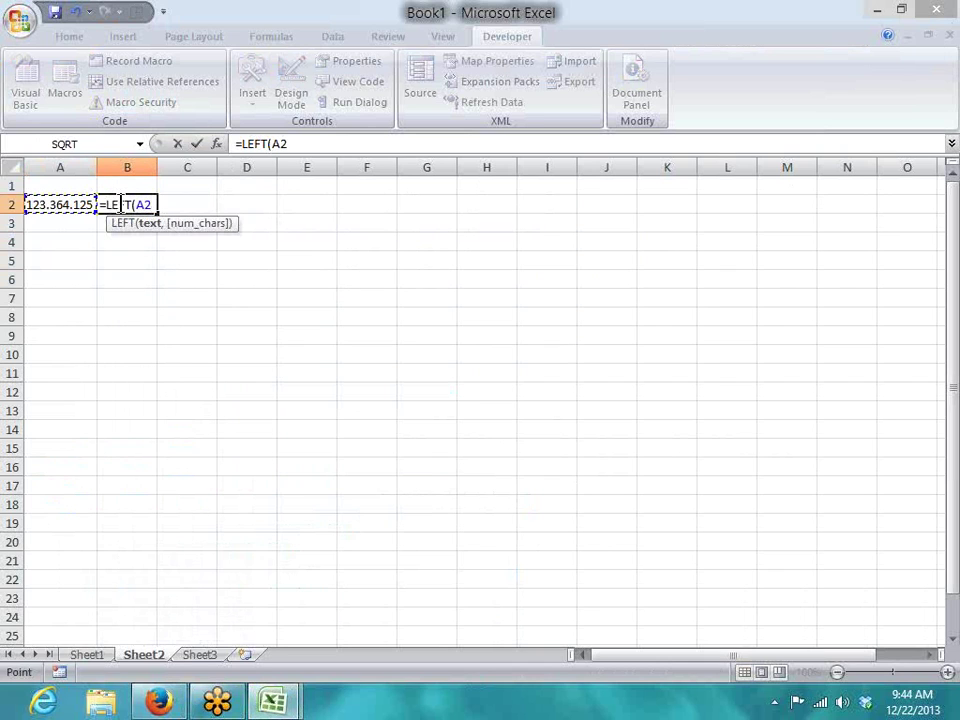
text(,)
key(Down)
text(-1)
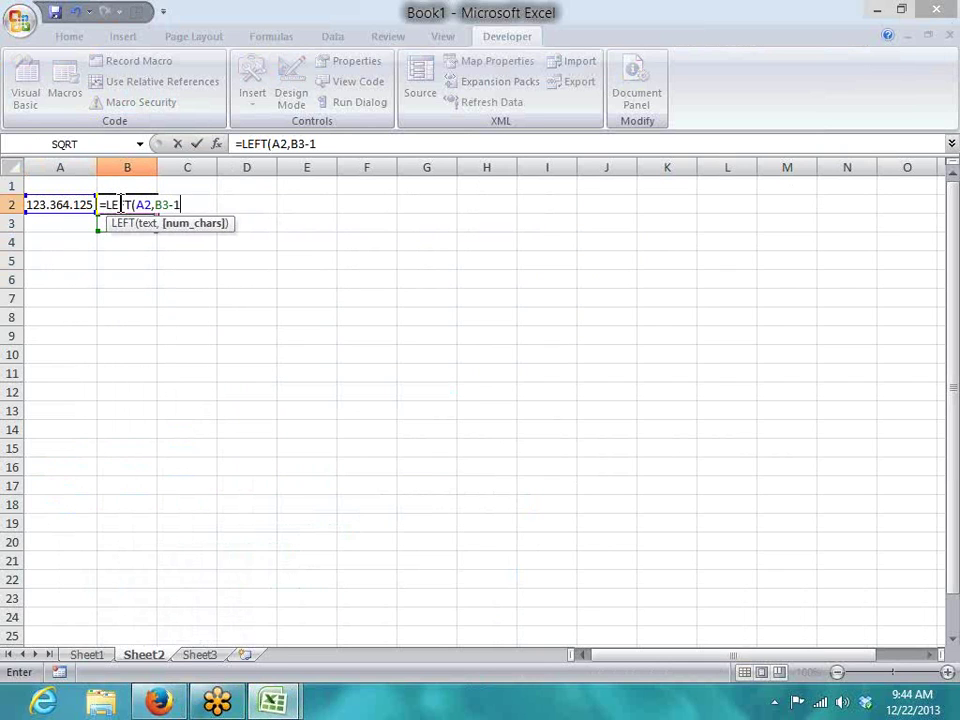
key(Return)
key(Up)
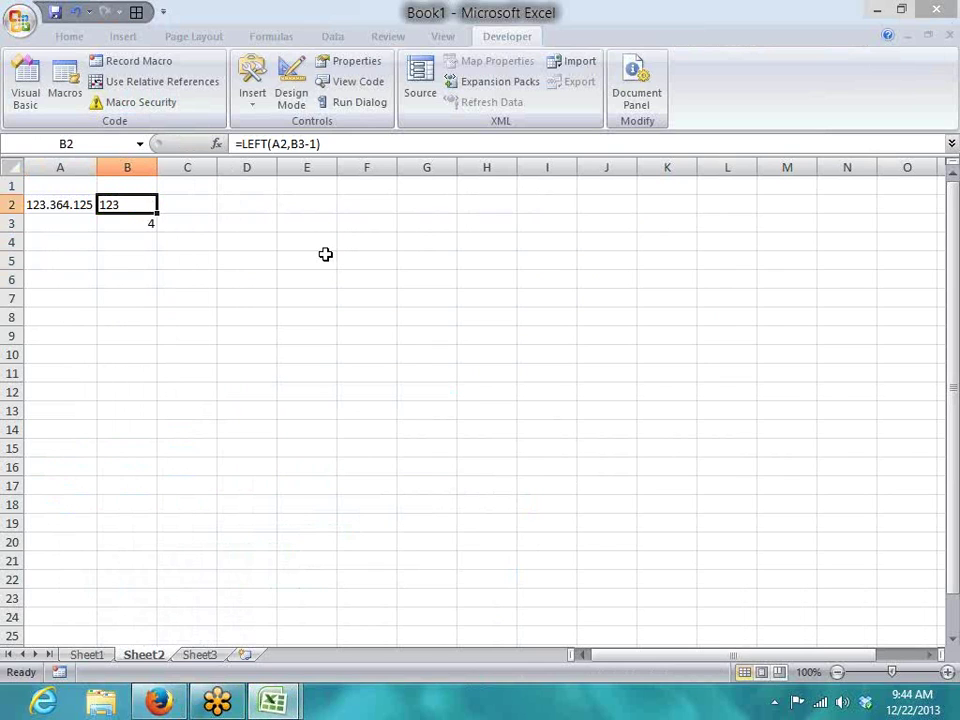
Step: Change the entry in cell A2 to 1243.364.125 and check the formulas in B2 and B3
double_click(36, 206)
text(4)
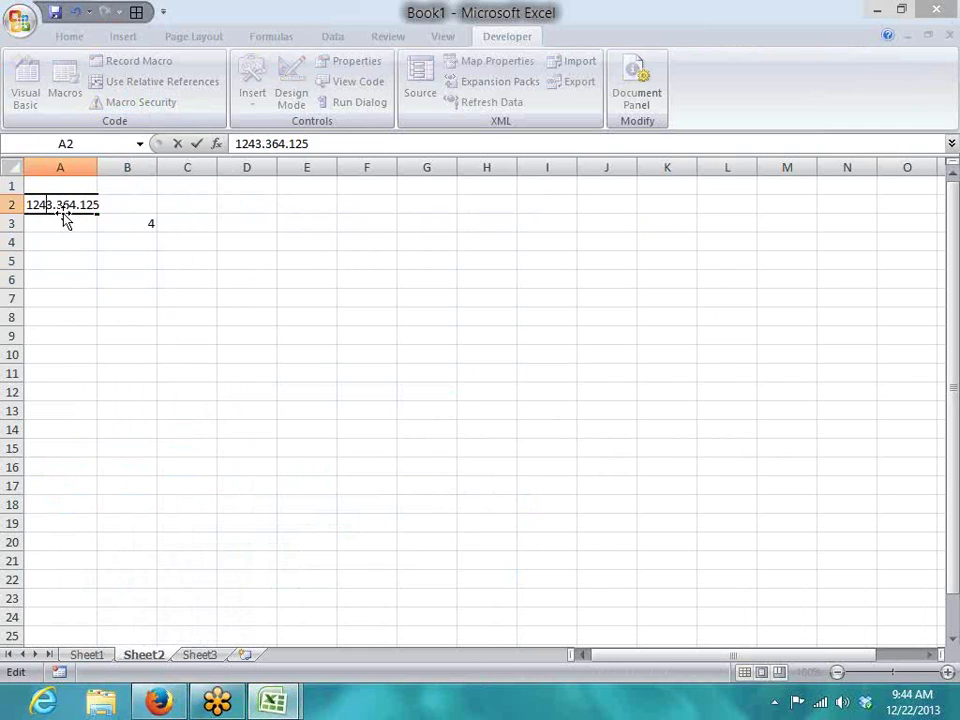
key(Return)
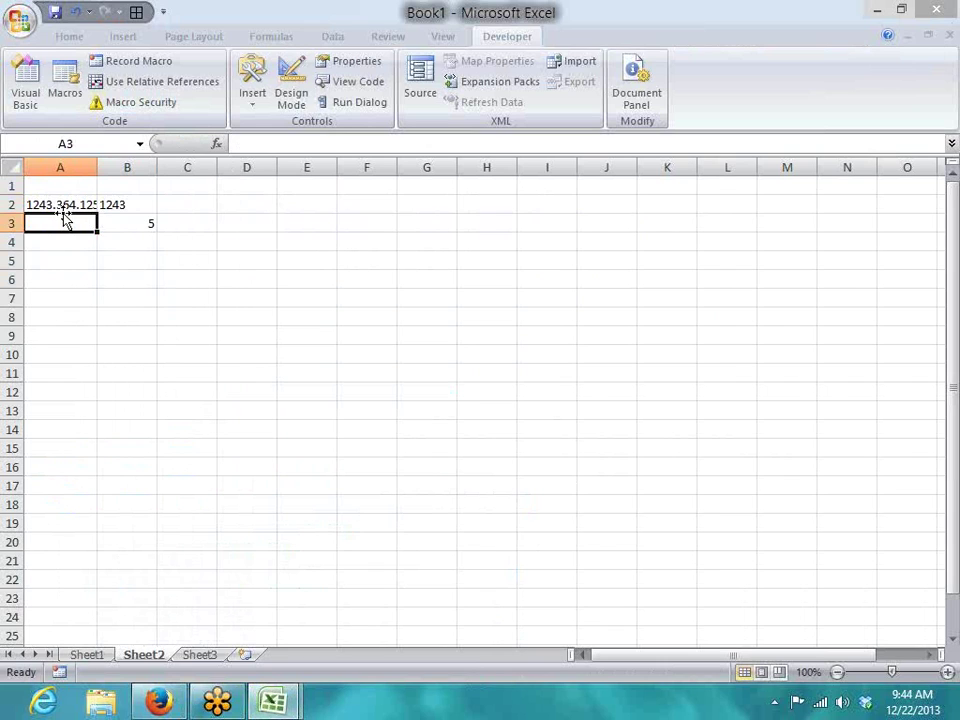
click(120, 201)
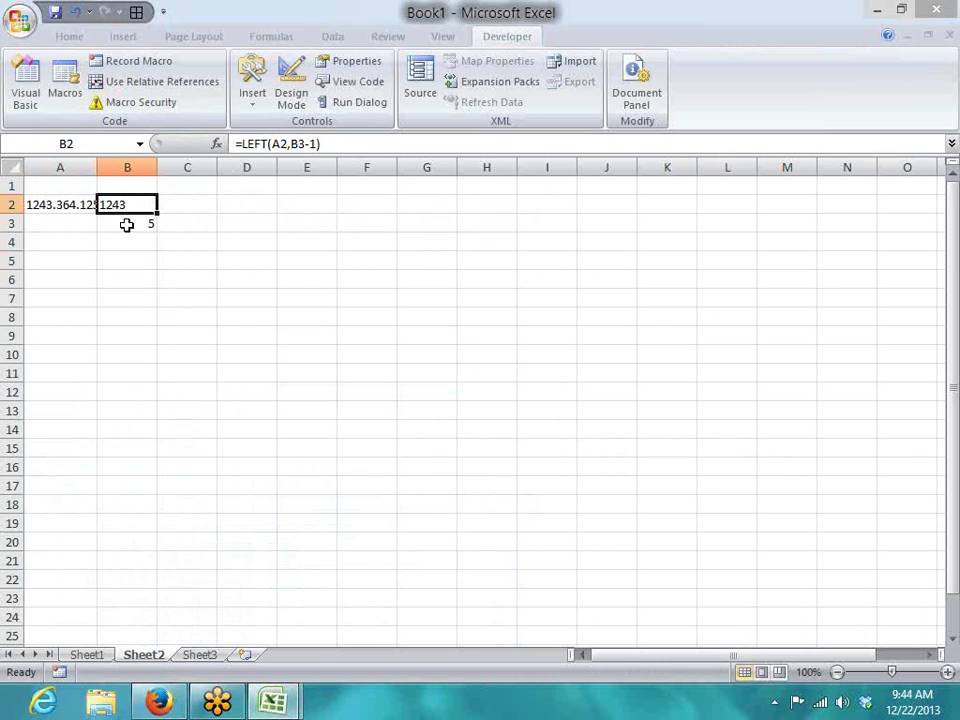
click(127, 224)
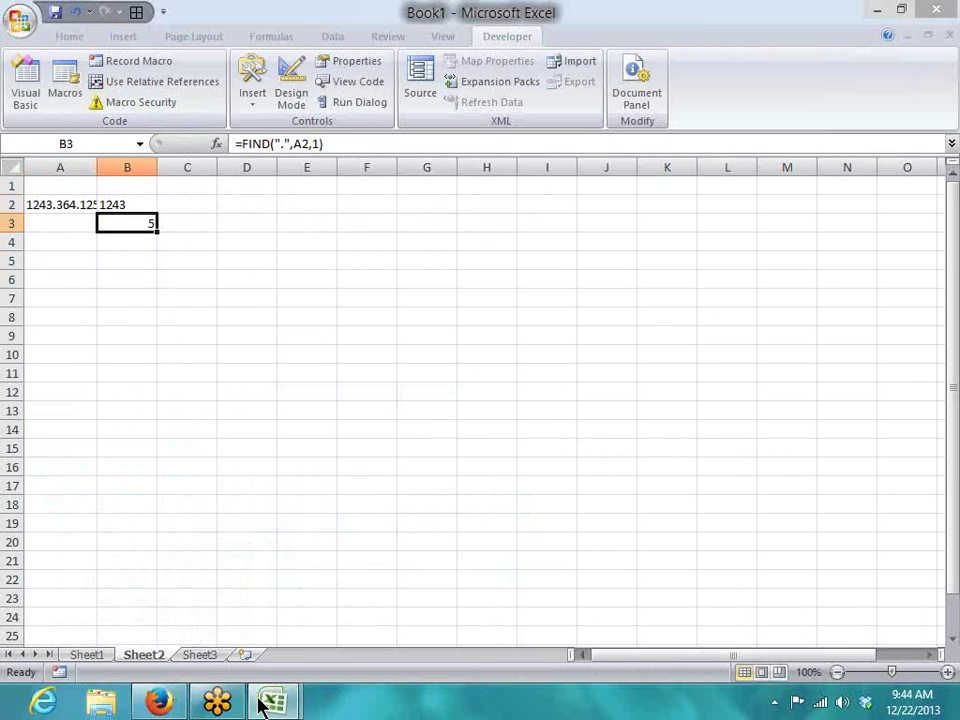
Step: Switch to Firefox, open the INSTR function reference in a new tab and go to its VBA examples
click(163, 702)
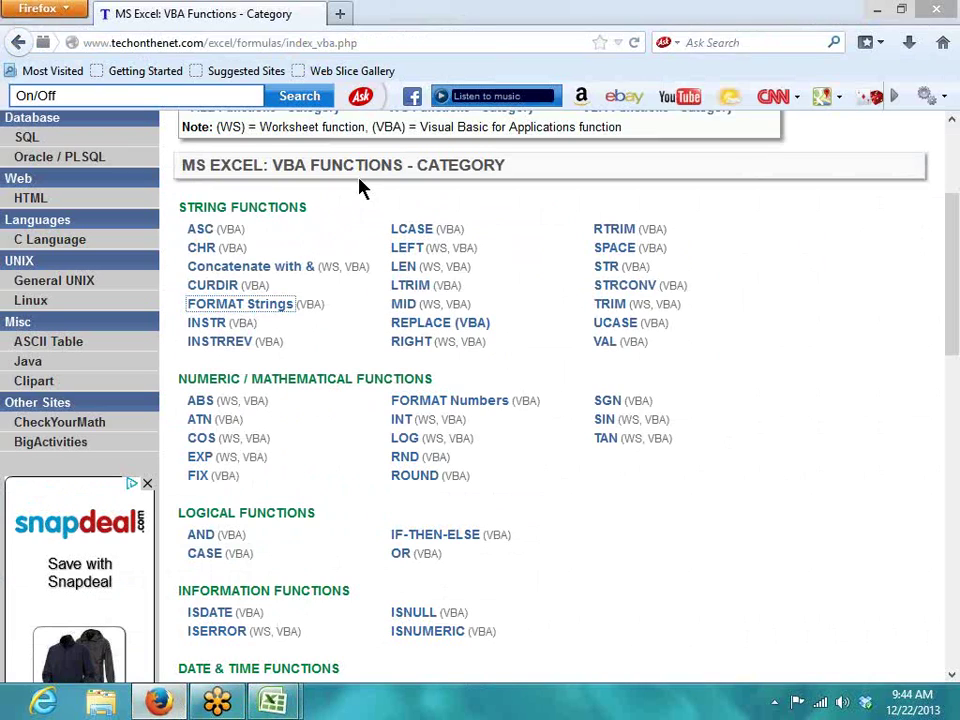
double_click(437, 248)
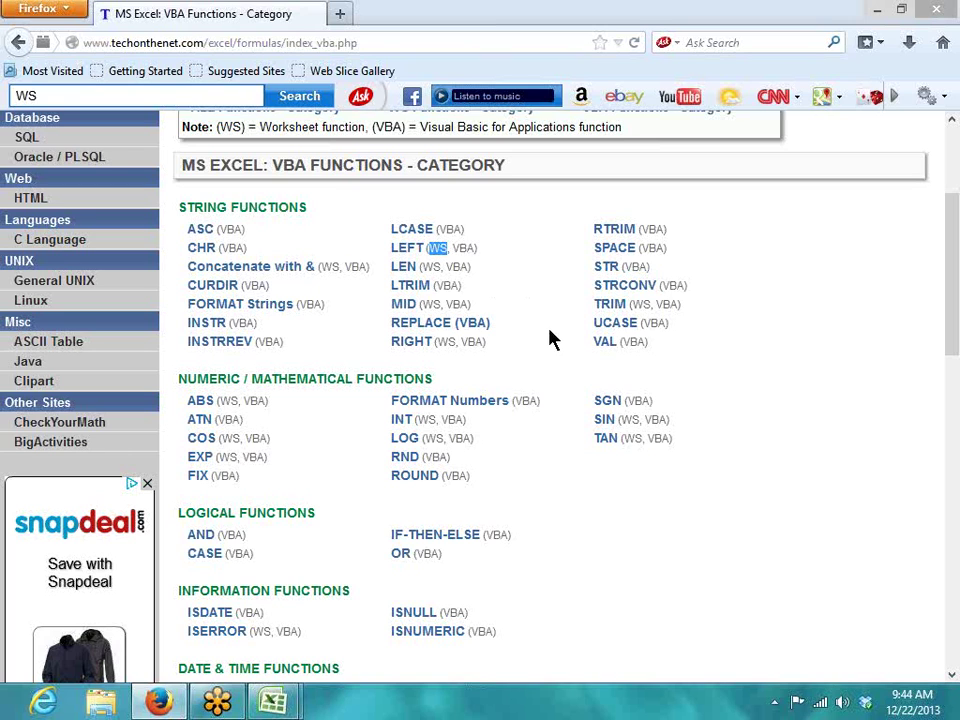
right_click(210, 330)
click(229, 347)
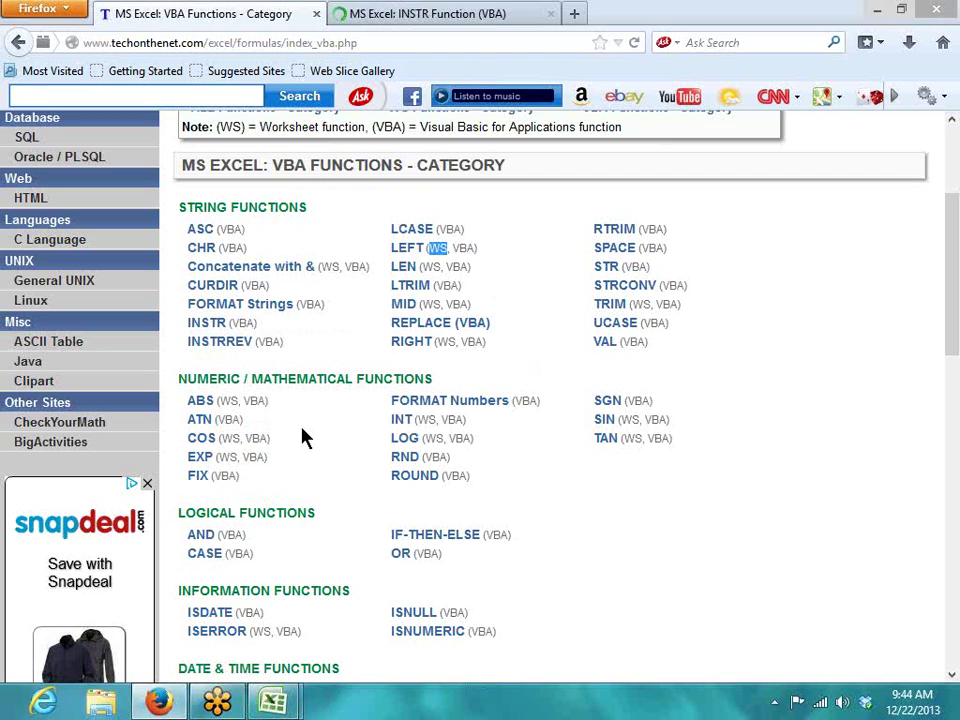
click(450, 12)
scroll(441, 345, down, 5)
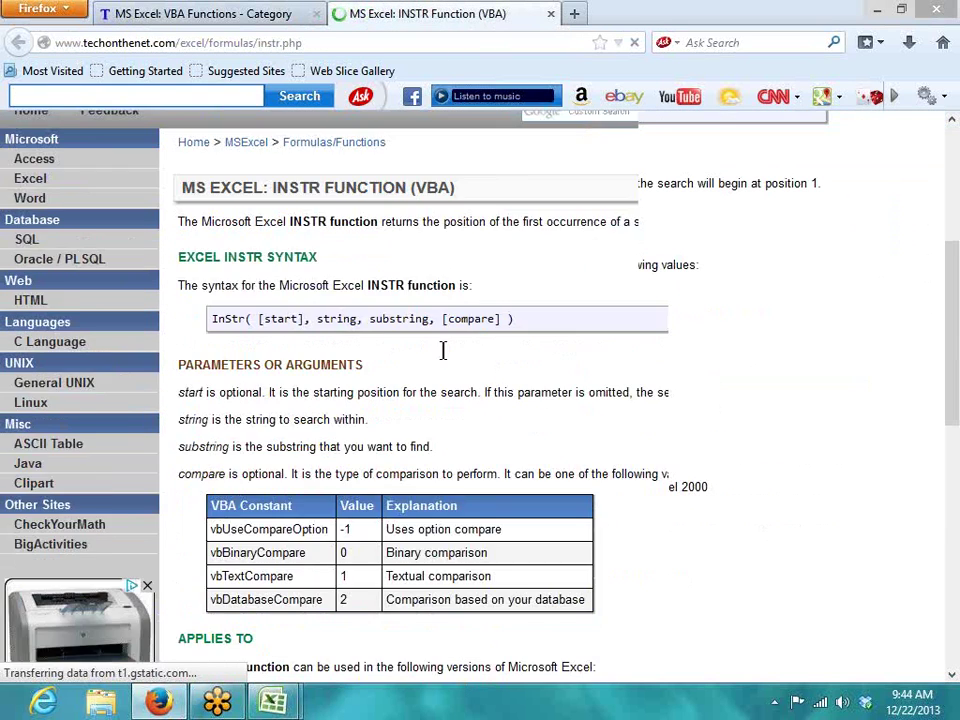
scroll(430, 345, down, 5)
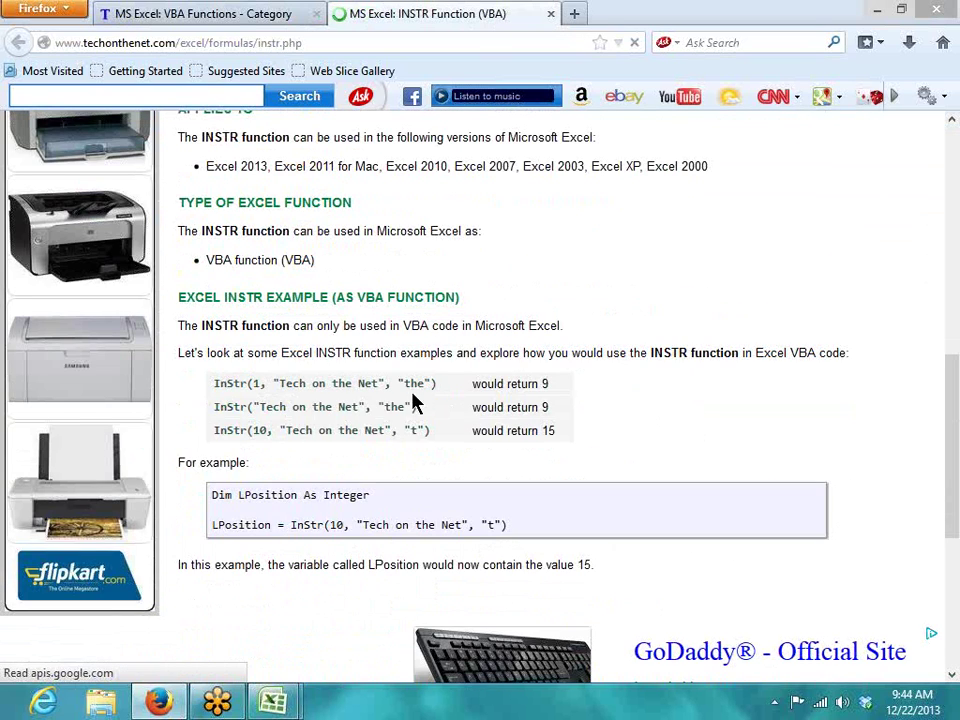
Step: Examine the first InStr example's start position, searched string, substring "the" and returned position
drag(258, 383, 272, 390)
double_click(293, 388)
drag(438, 383, 424, 381)
double_click(540, 384)
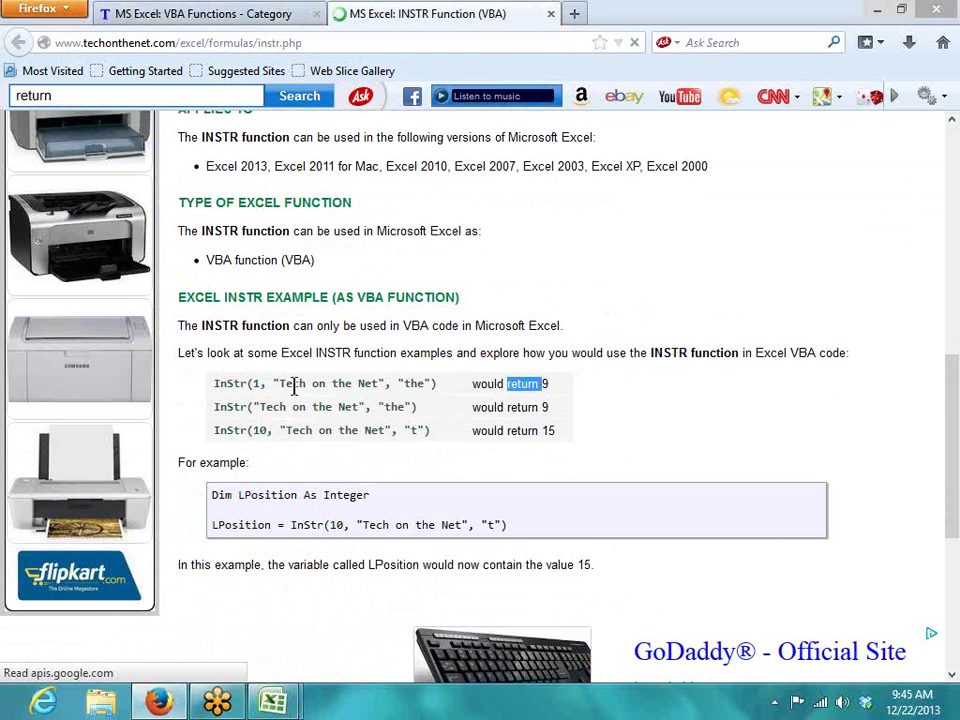
click(335, 386)
double_click(413, 383)
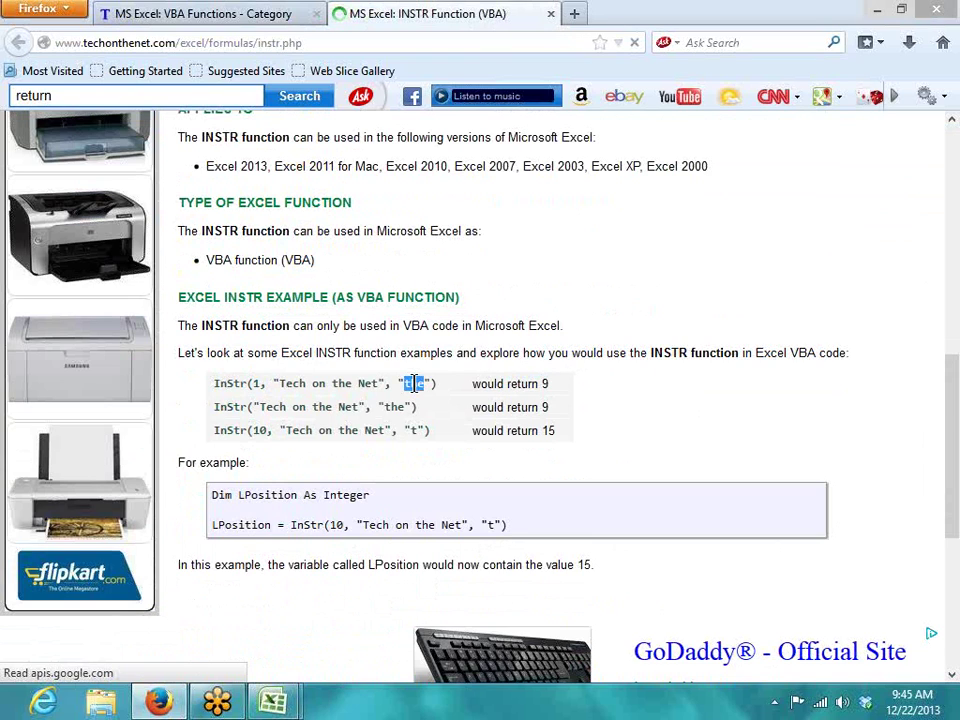
double_click(545, 383)
click(336, 383)
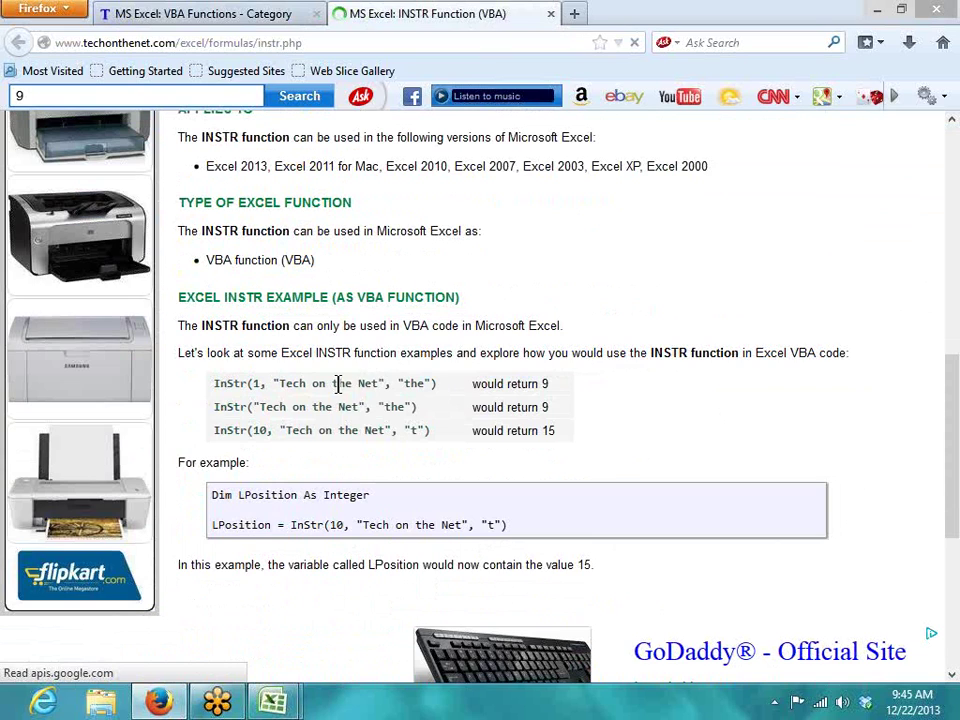
double_click(338, 383)
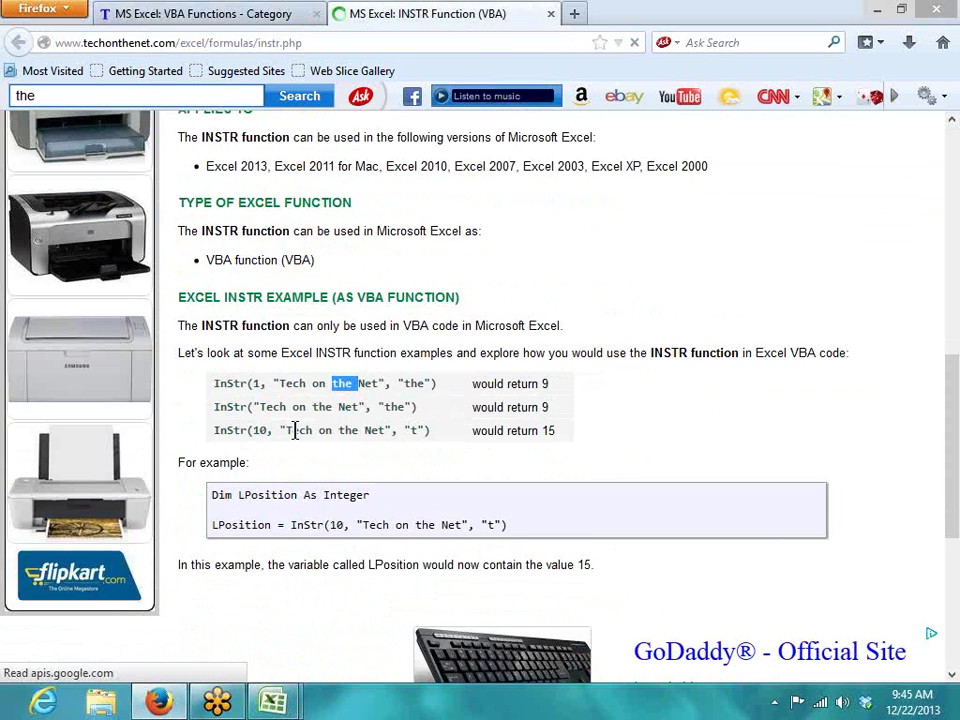
Step: Switch to the Visual Basic editor and create a function l(n As String) below mm_1 in Module1
click(272, 702)
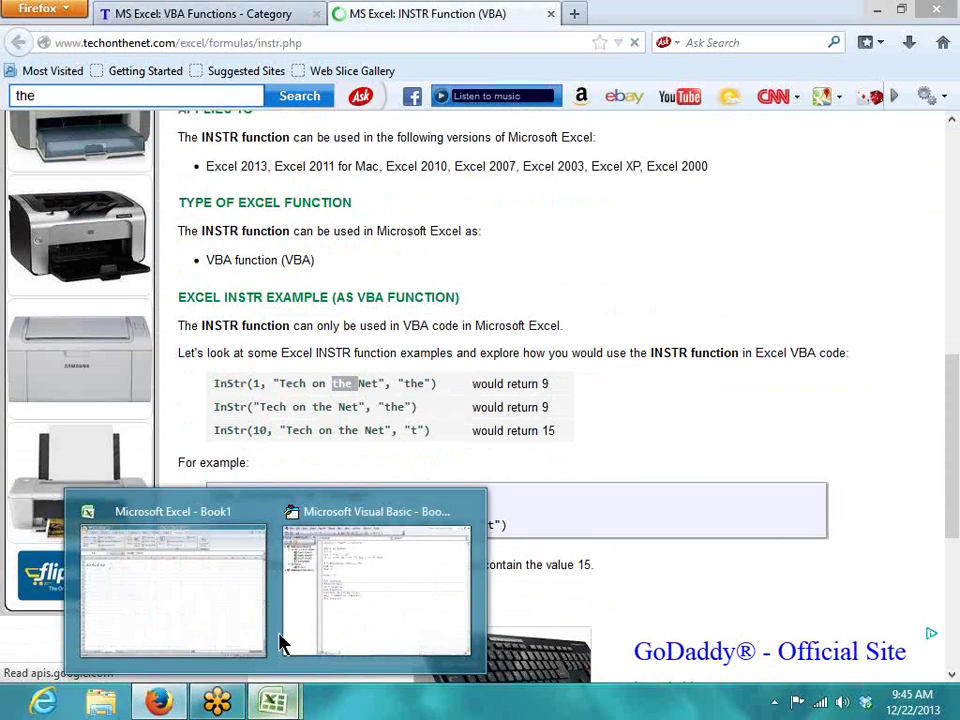
click(313, 623)
click(251, 466)
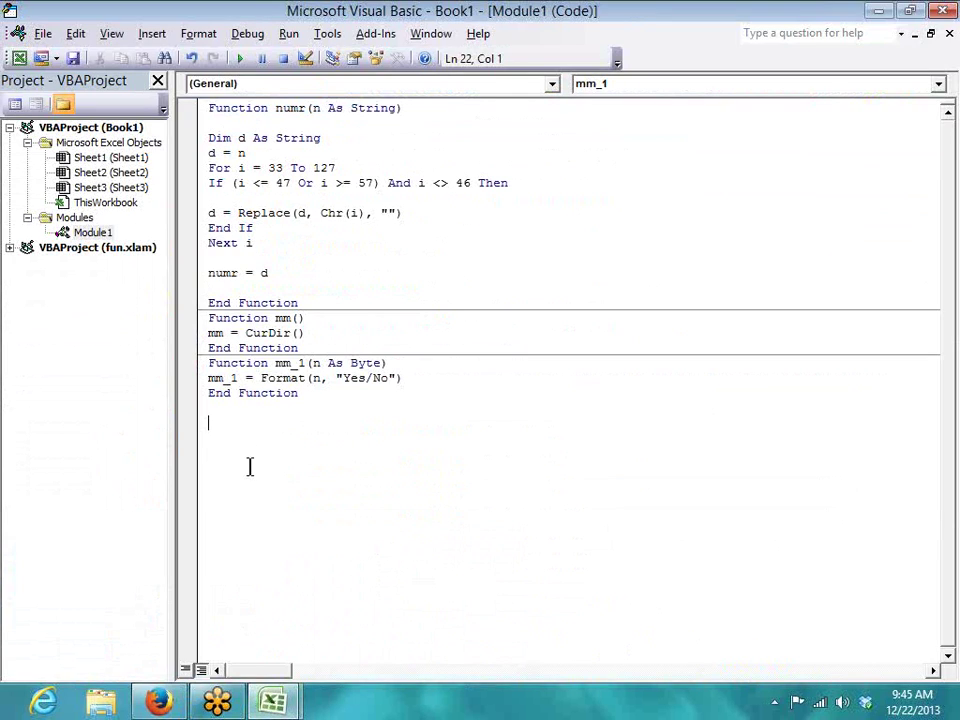
key(Return)
text(function l(n as tr)
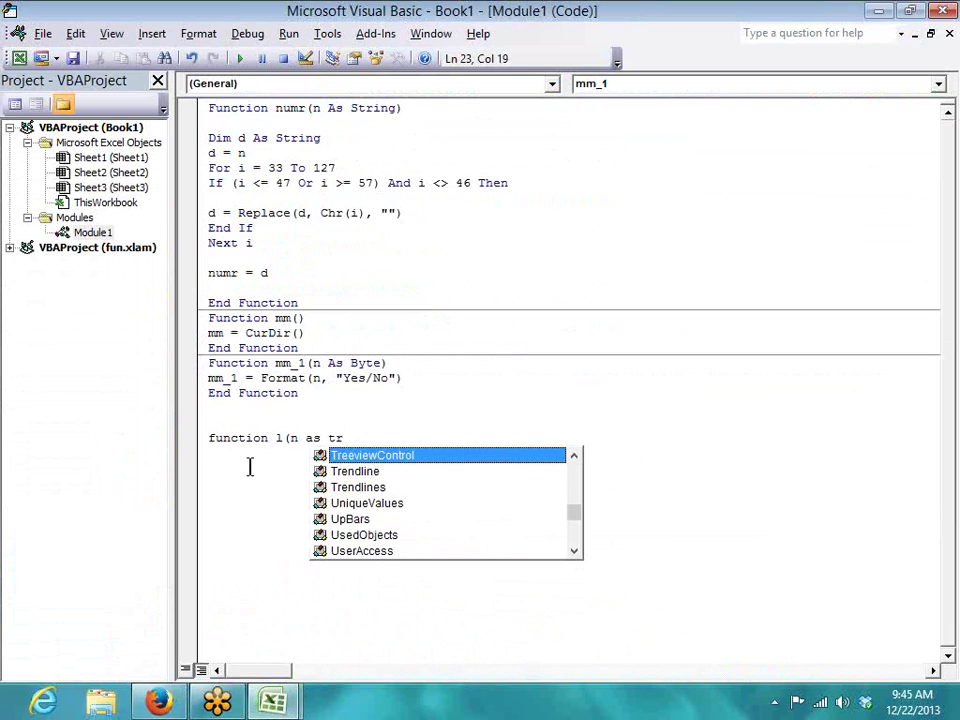
key(BackSpace)
key(BackSpace)
text(str)
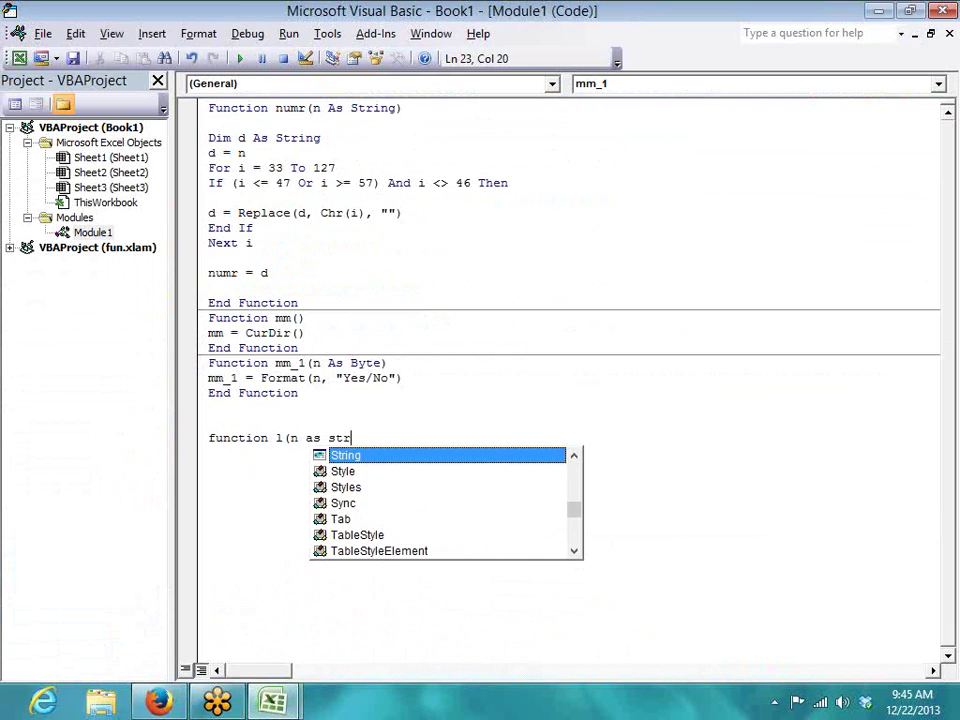
key(Tab)
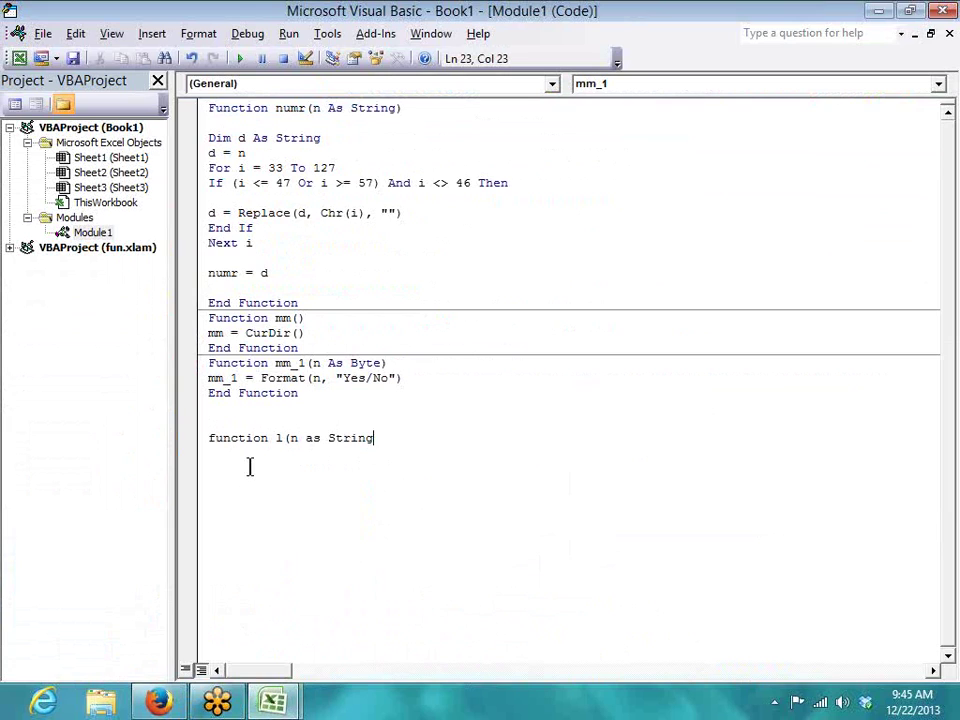
text())
key(Return)
key(Return)
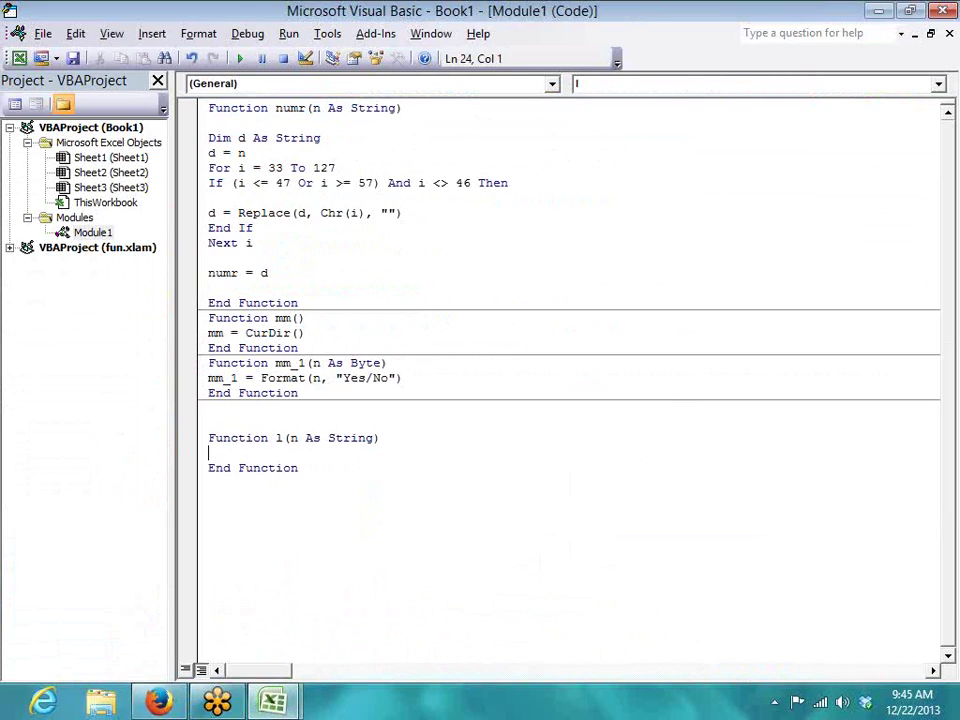
Step: Rename the new function to uppercase L in its declaration line
key(Up)
key(Up)
key(Right)
key(Right)
key(Right)
key(Right)
key(Right)
key(Right)
key(Right)
key(Right)
key(Right)
key(Delete)
text(L)
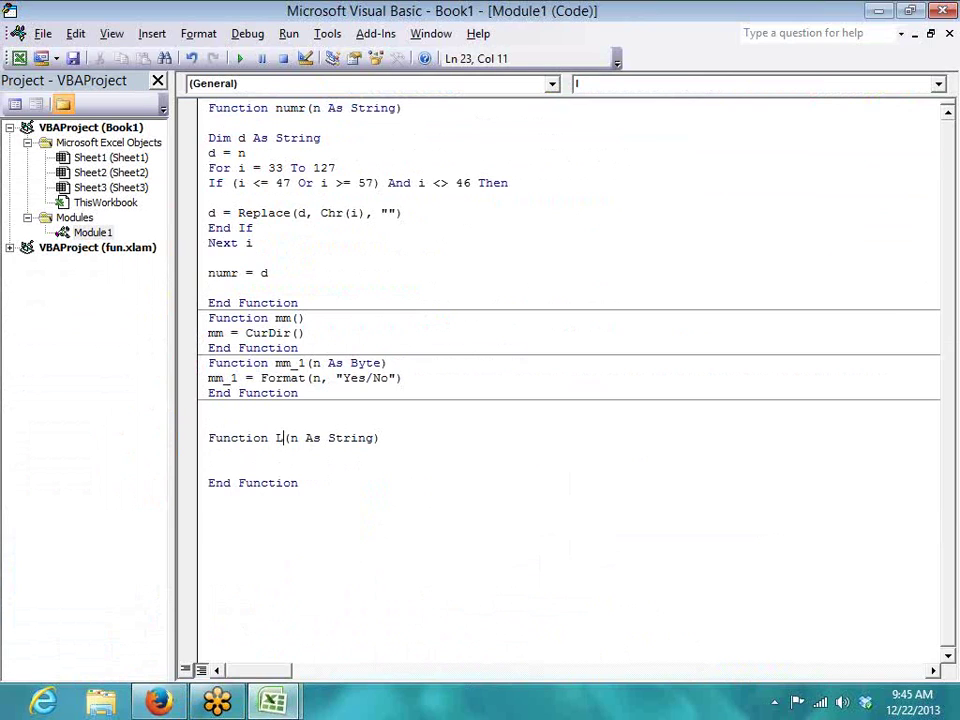
Step: Declare the variable r as Byte inside function L
key(Down)
key(Return)
key(Up)
text(dim  r as )
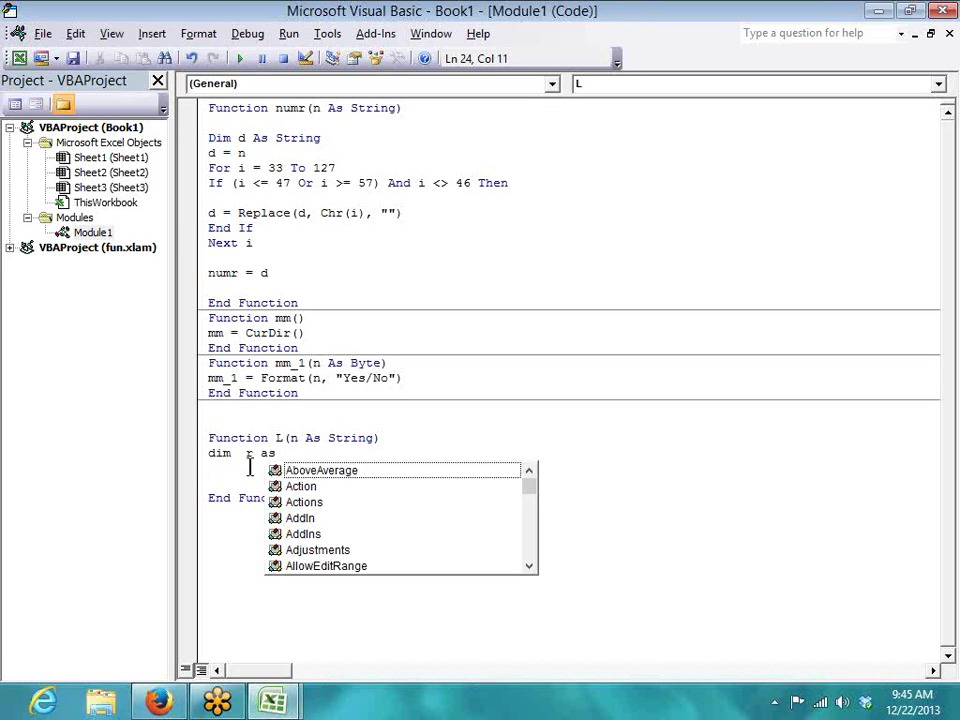
text(by)
key(Tab)
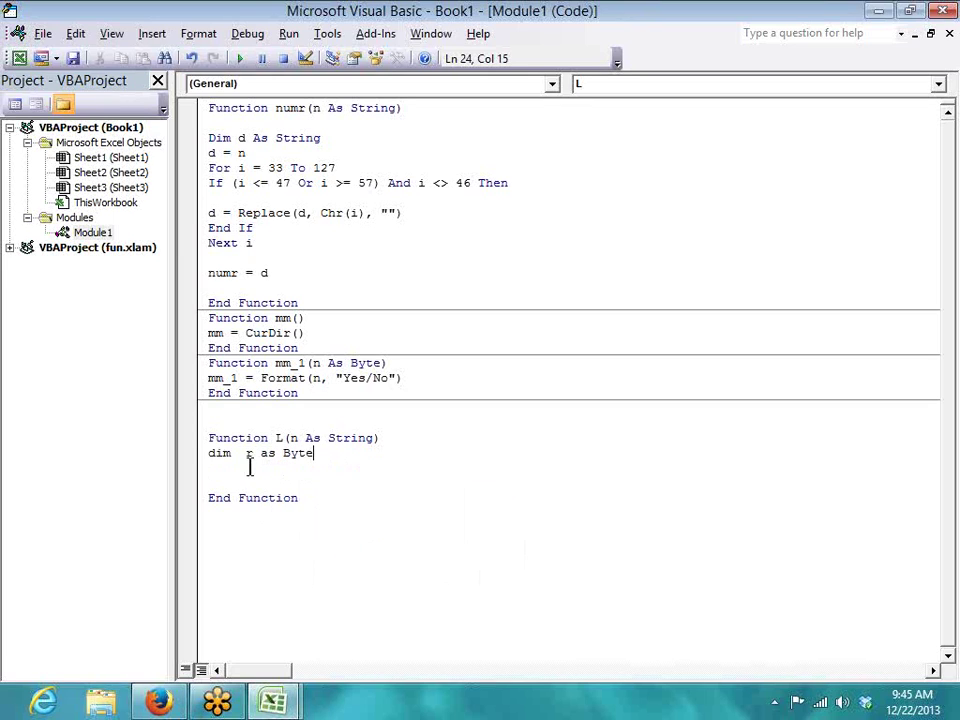
Step: Add the line r = InStr(1, n, ".") to function L to locate the first dot
key(Return)
key(Return)
text(r=in)
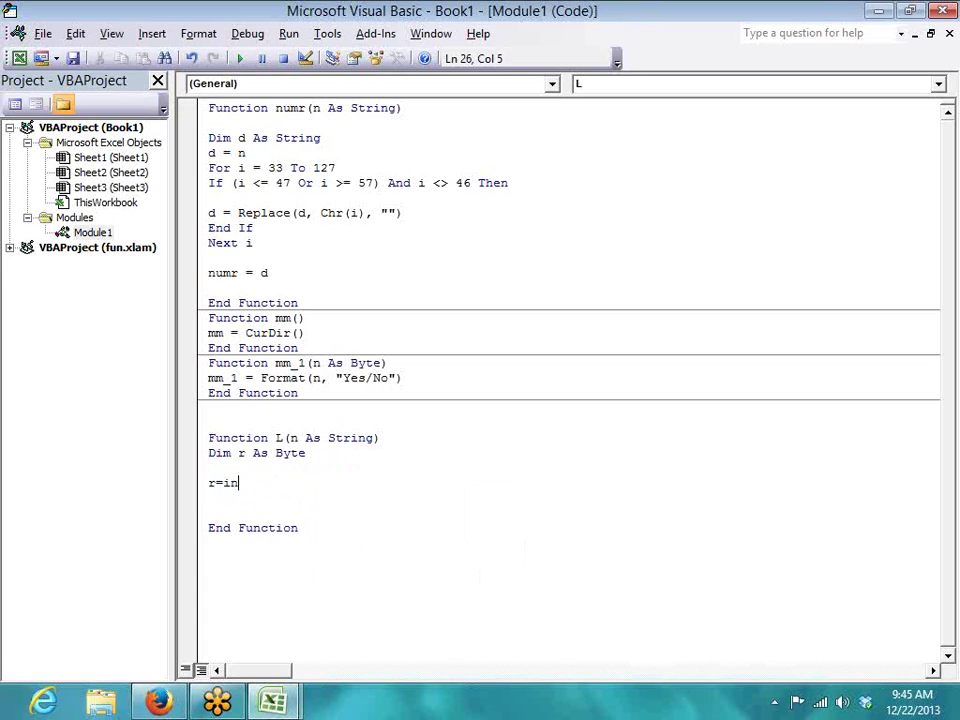
text(str()
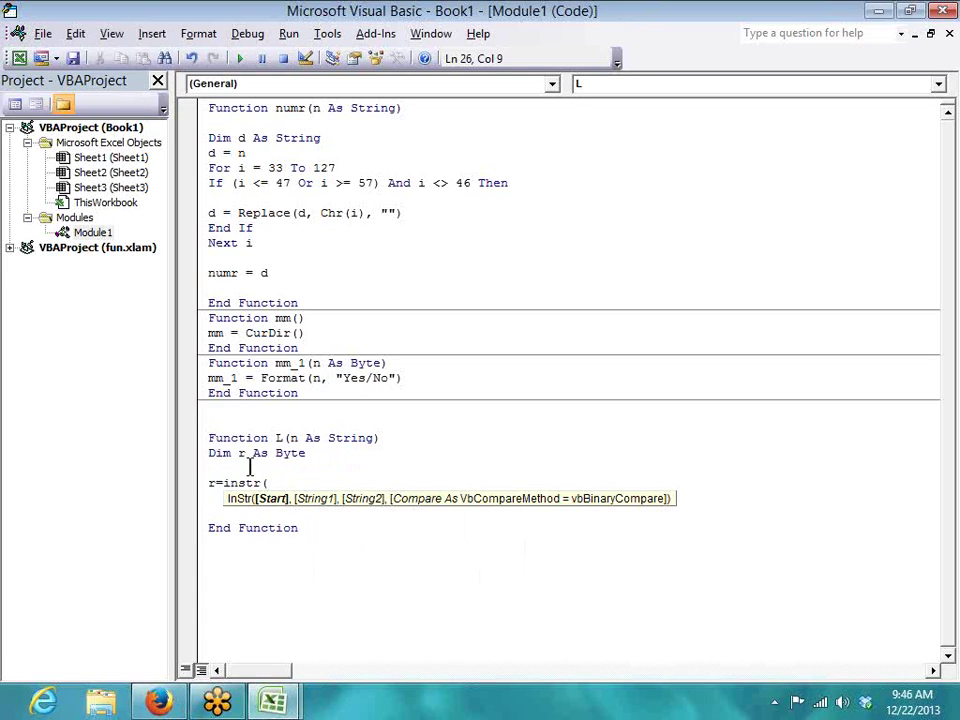
text(1,)
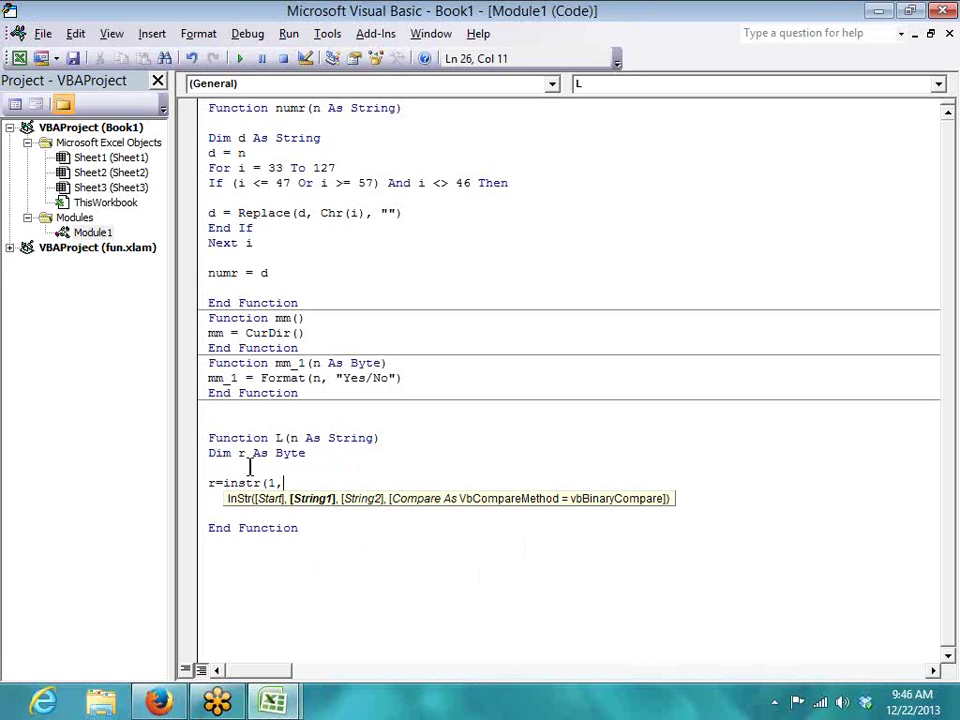
text(n,".)
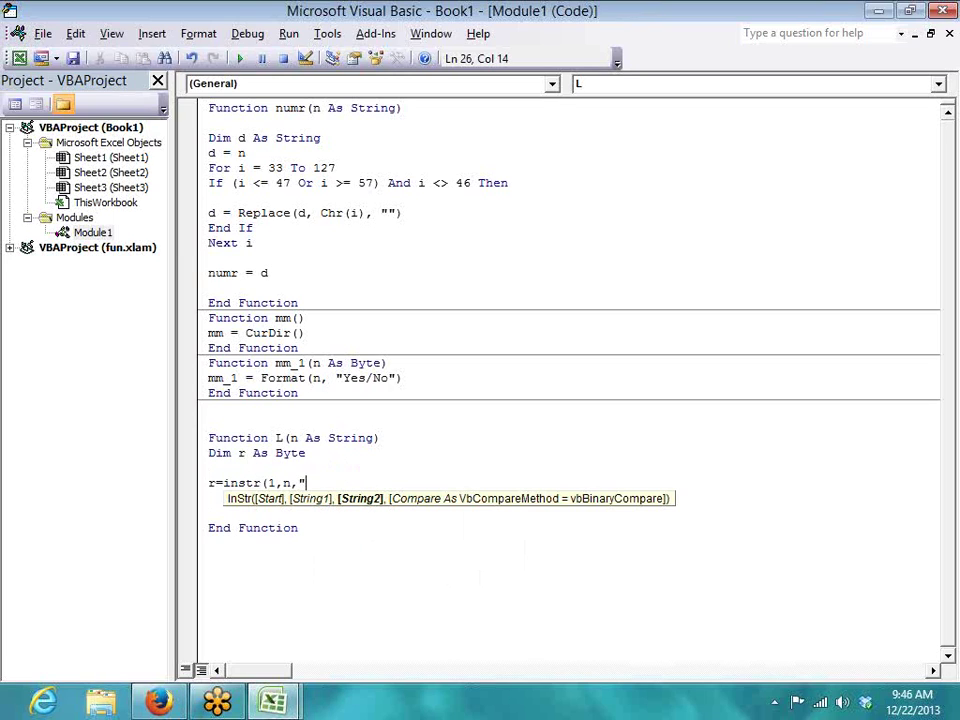
text("))
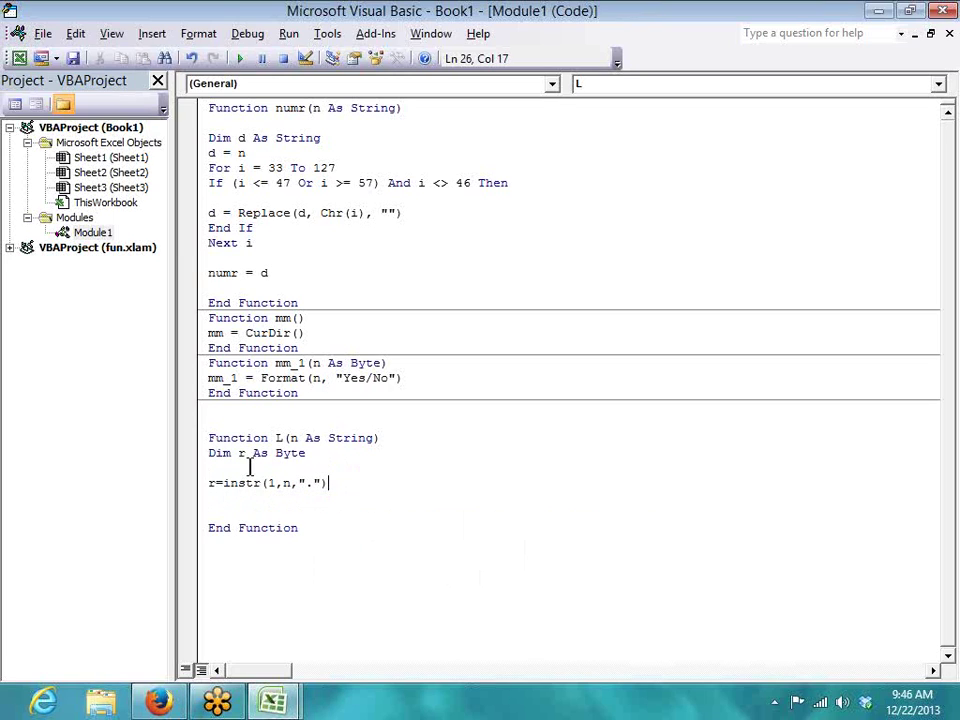
Step: Add the line L = Left(n, r - 1) so the function returns the text before the dot
key(Return)
text(l=left)
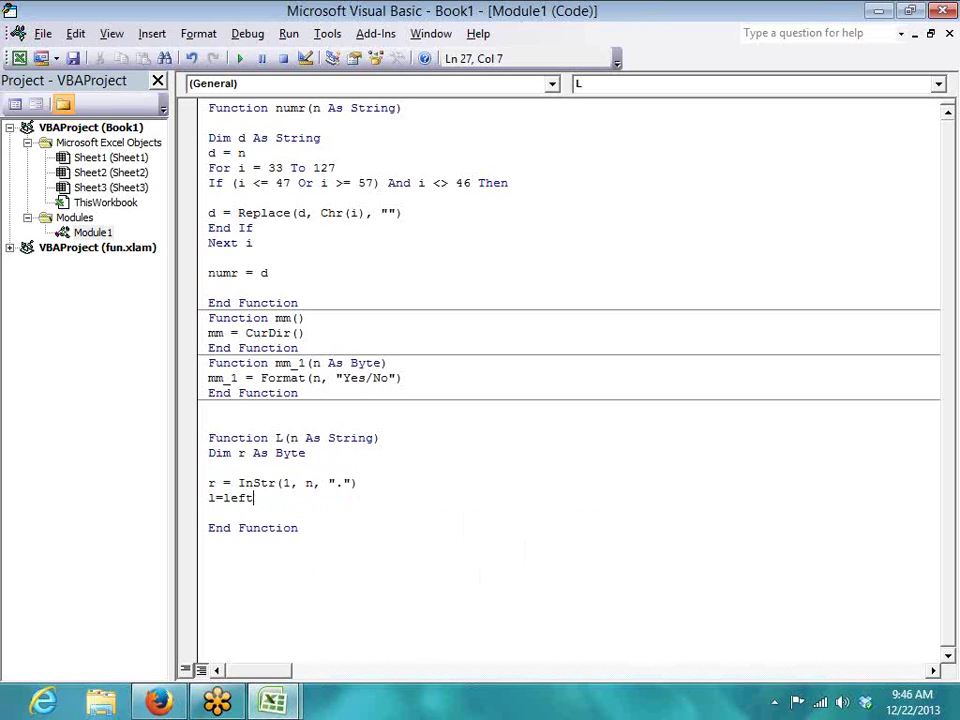
text(()
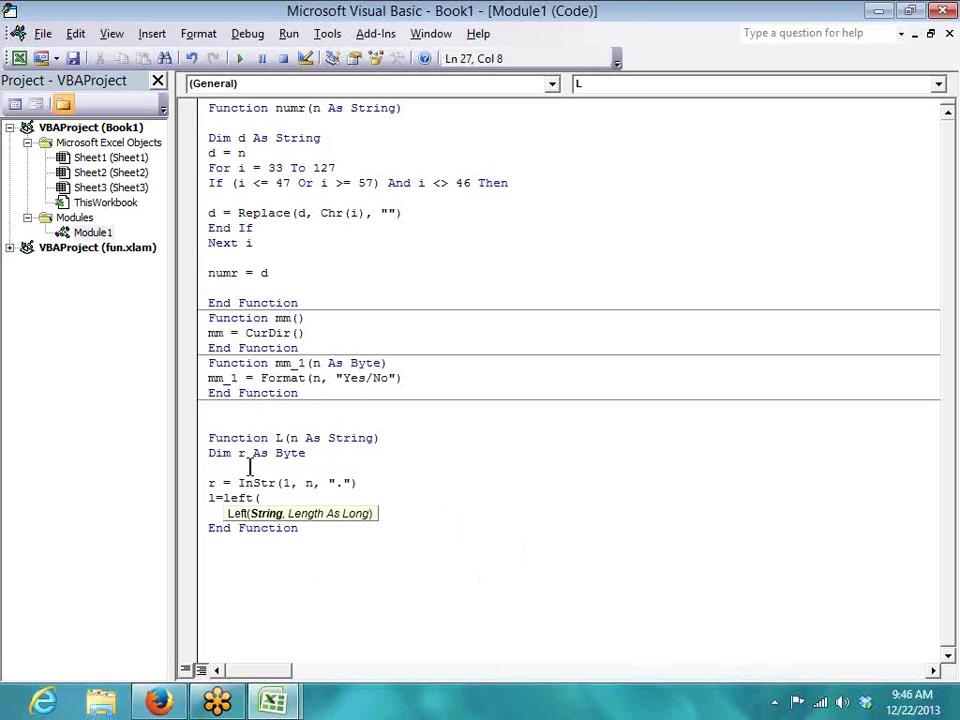
text(n,r-1)
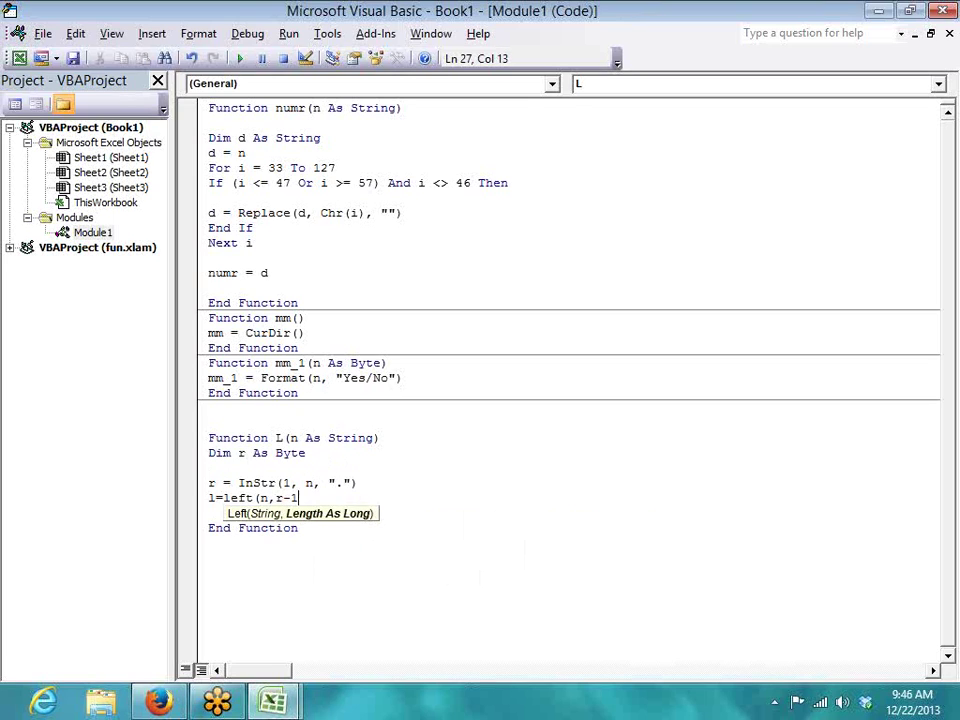
text())
key(Return)
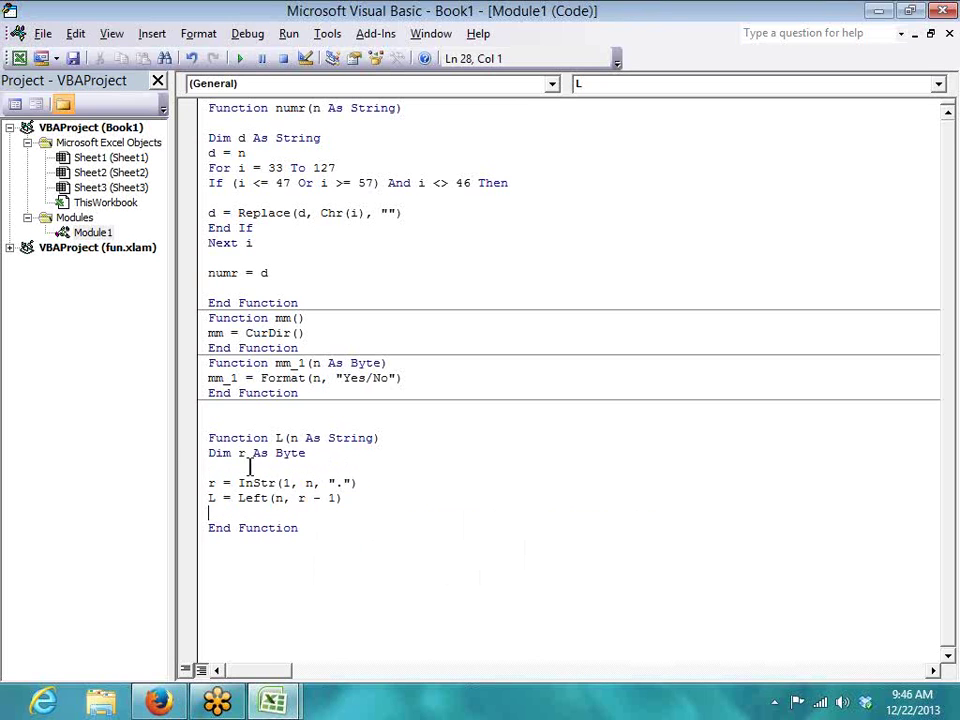
Step: Switch to the Book1 workbook in Excel and enter the formula =L(A2) in cell B5
key(alt+Tab)
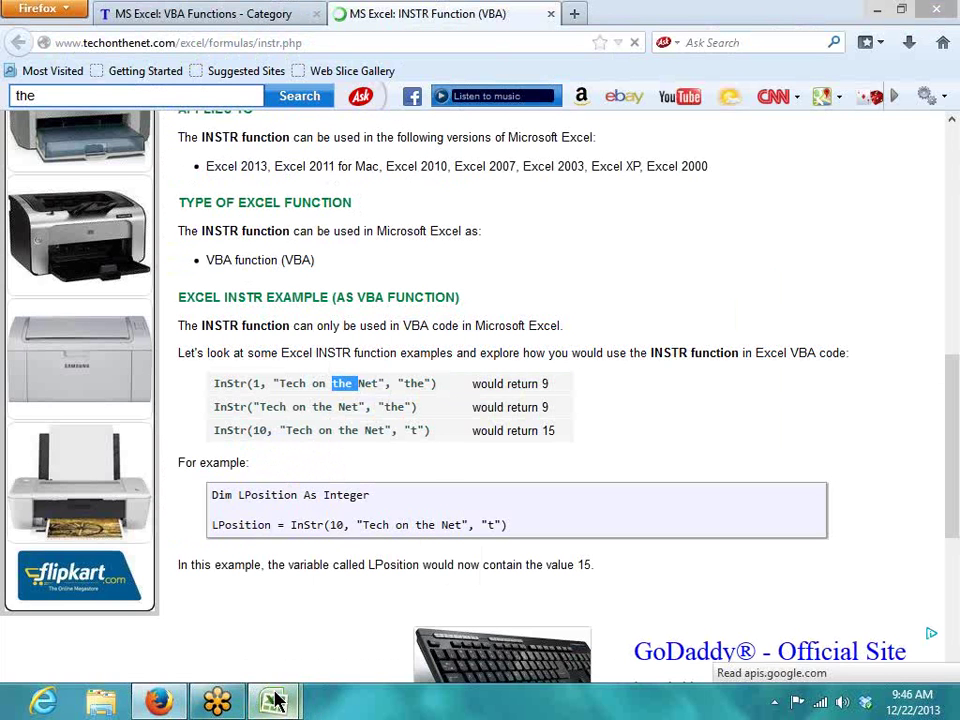
mouse_move(272, 702)
click(236, 636)
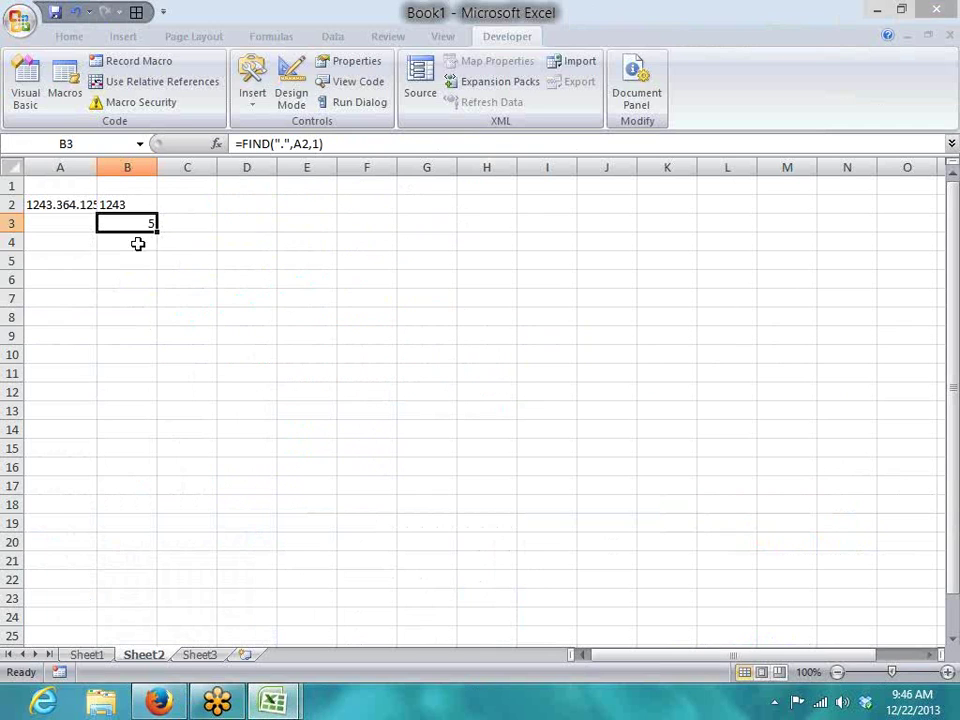
click(189, 198)
text(=L()
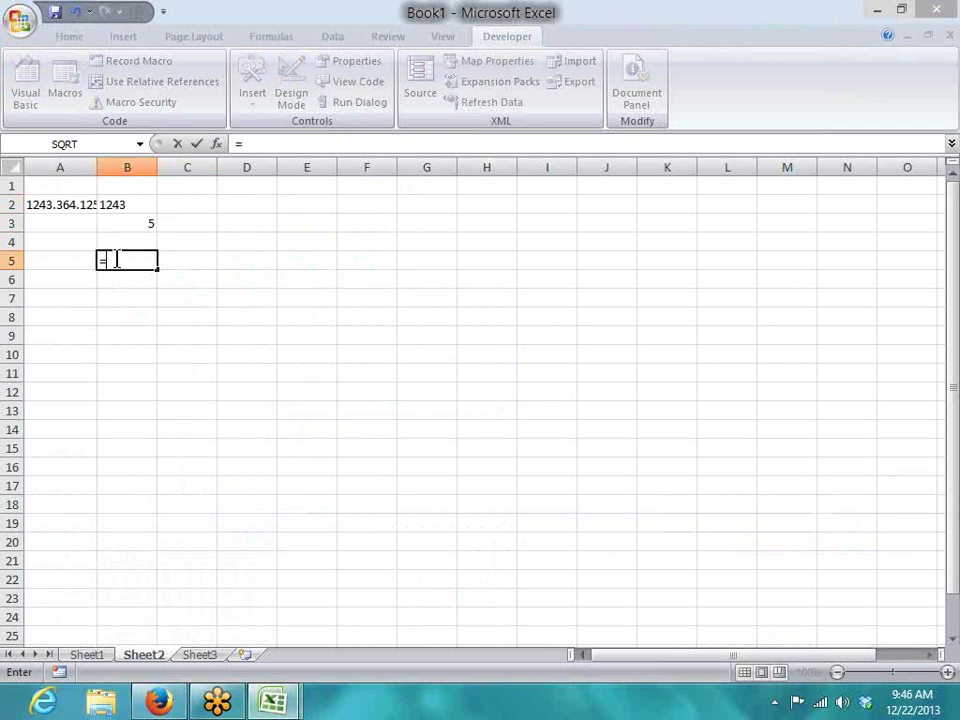
click(90, 204)
key(Return)
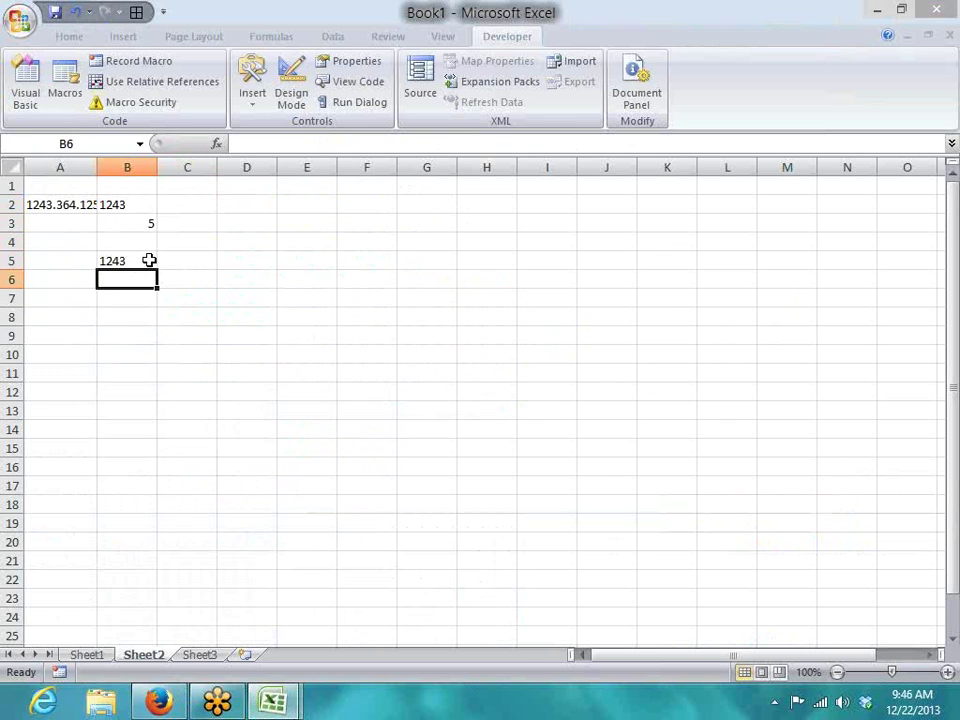
Step: Replace the B3 reference in cell B2's LEFT formula with the expression FIND(".",A2,1) copied from cell B3
click(139, 208)
click(146, 223)
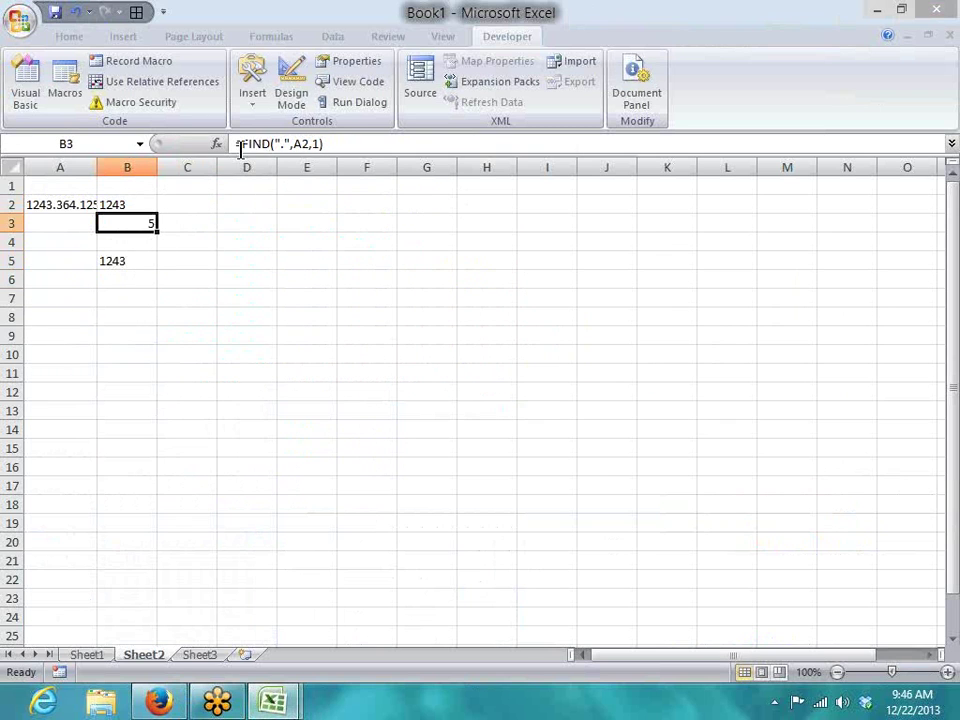
drag(240, 148, 375, 146)
key(ctrl+c)
key(Escape)
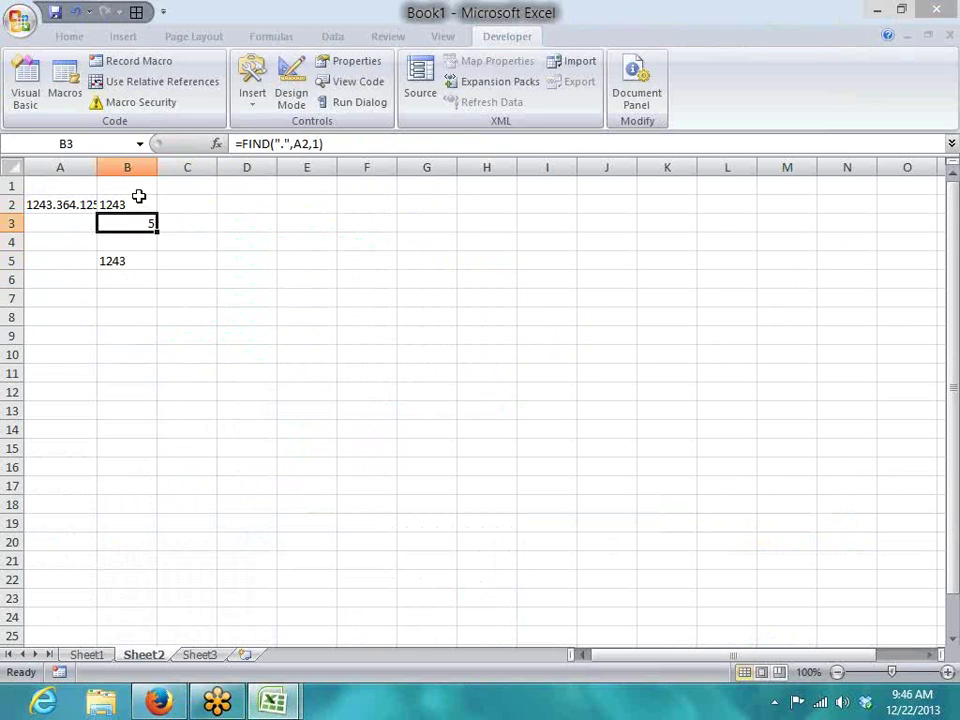
click(139, 200)
drag(310, 146, 293, 146)
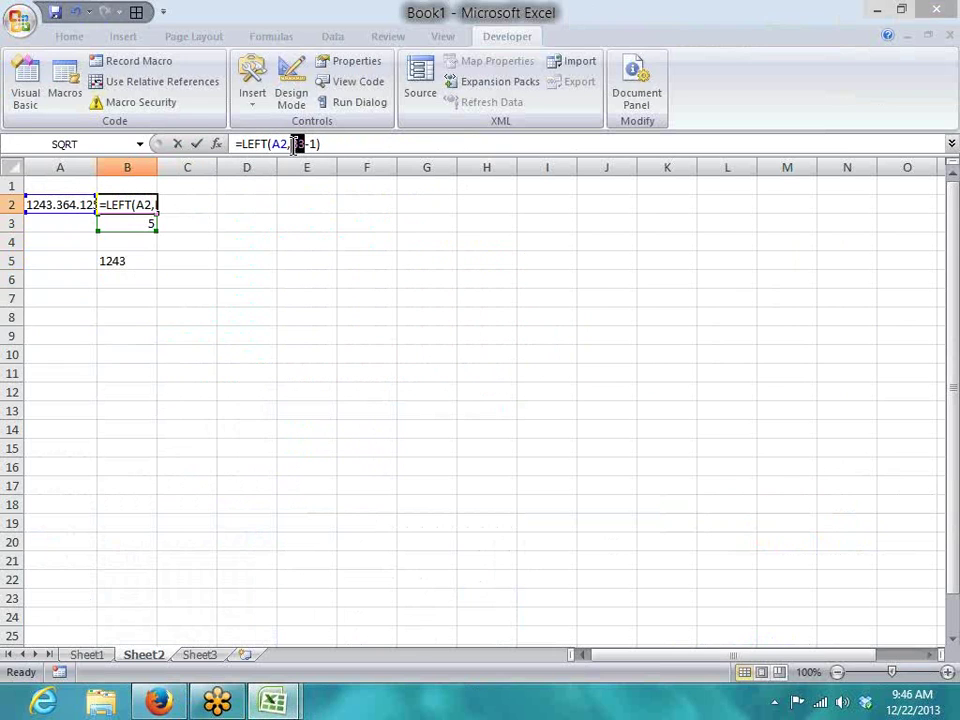
key(ctrl+v)
key(Return)
Step: Clear the helper formula from cell B3 and check the combined formula in B2
key(Delete)
key(Up)
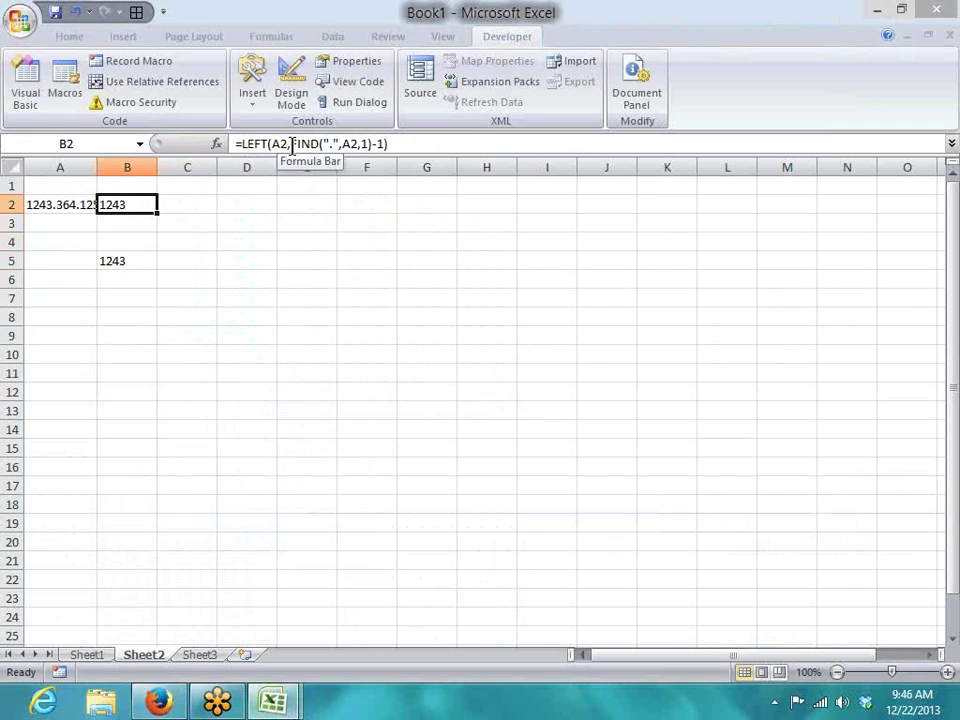
key(Down)
key(Down)
key(Down)
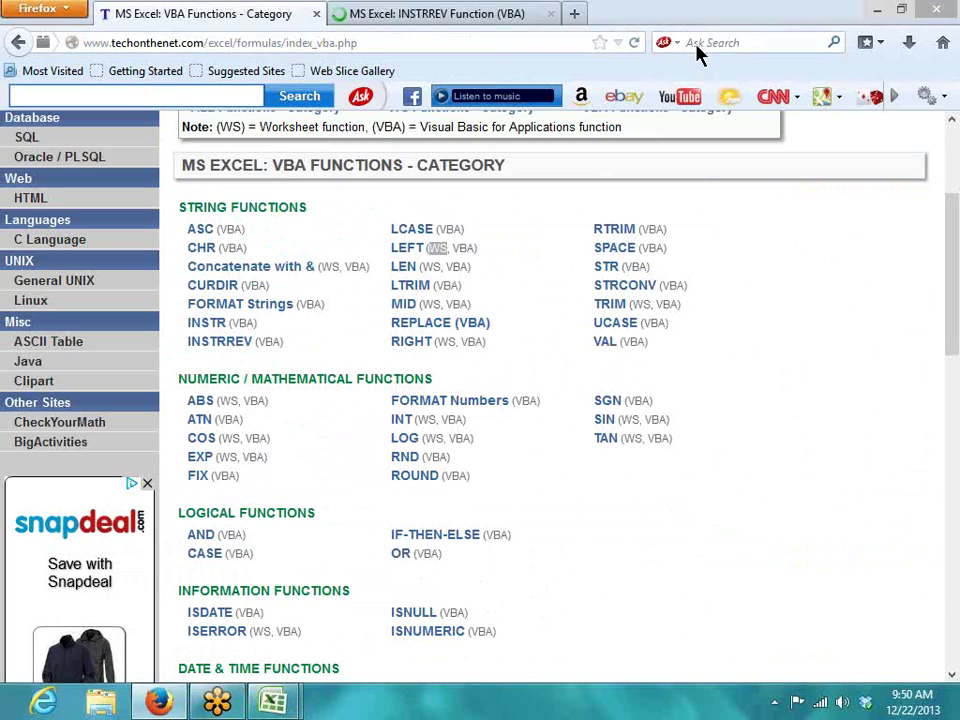
Step: Switch to the INSTRREV reference page in Firefox and examine the function's syntax and arguments
key(ctrl+Tab)
scroll(322, 507, down, 3)
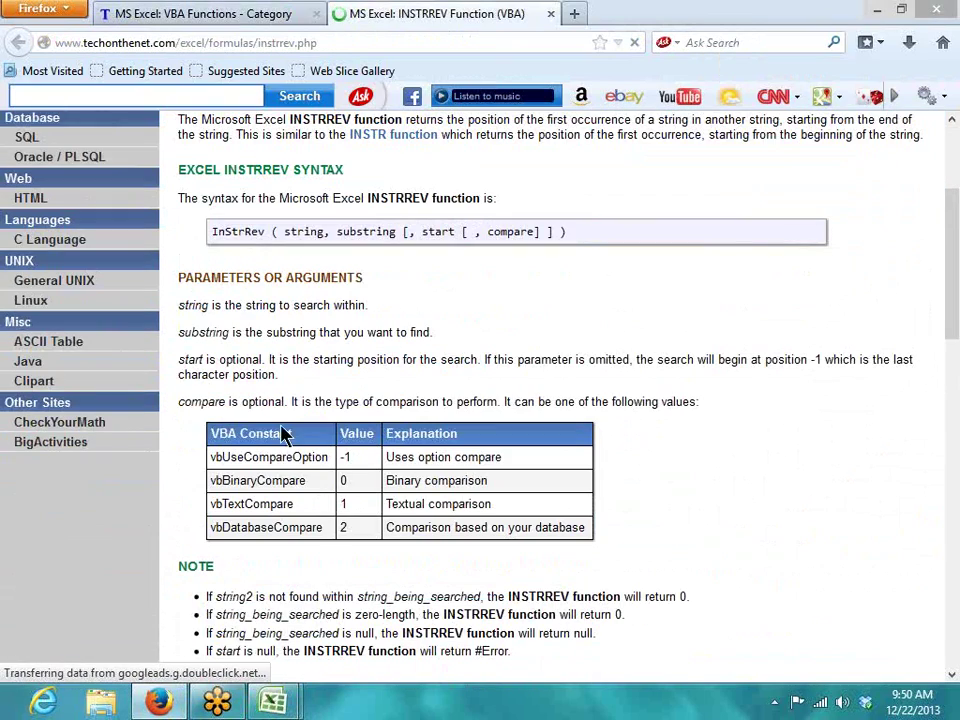
scroll(281, 450, down, 4)
scroll(285, 450, up, 4)
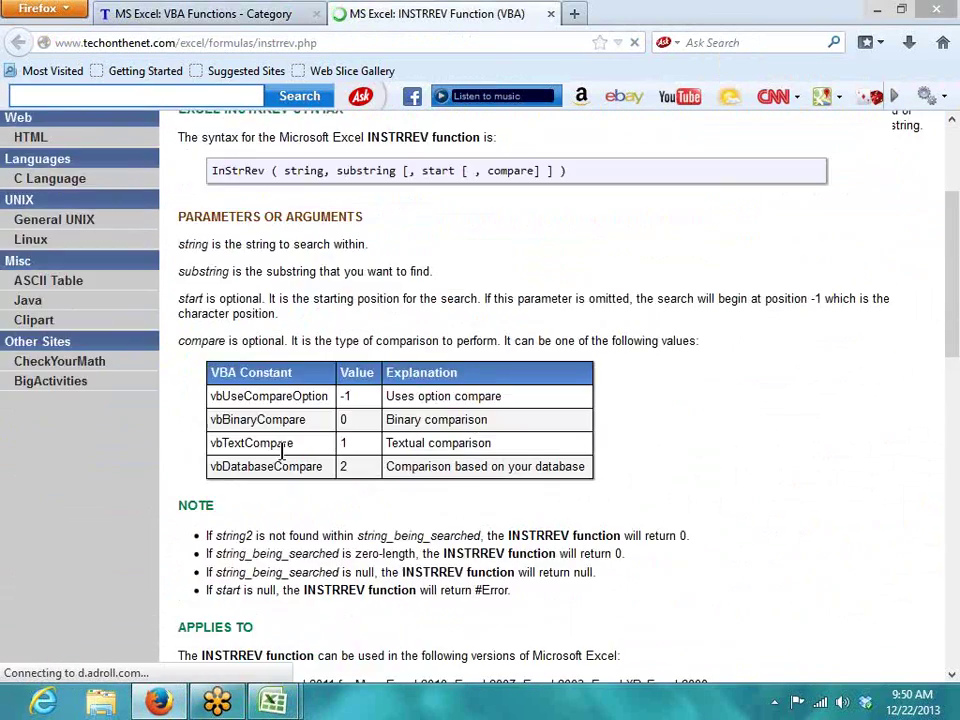
double_click(296, 228)
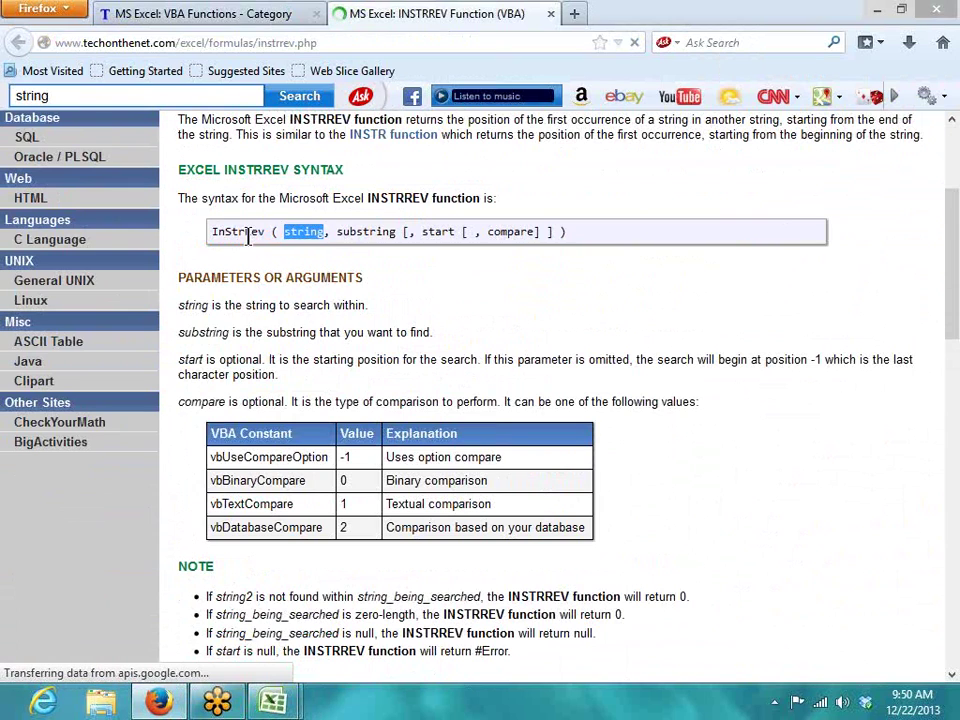
double_click(246, 232)
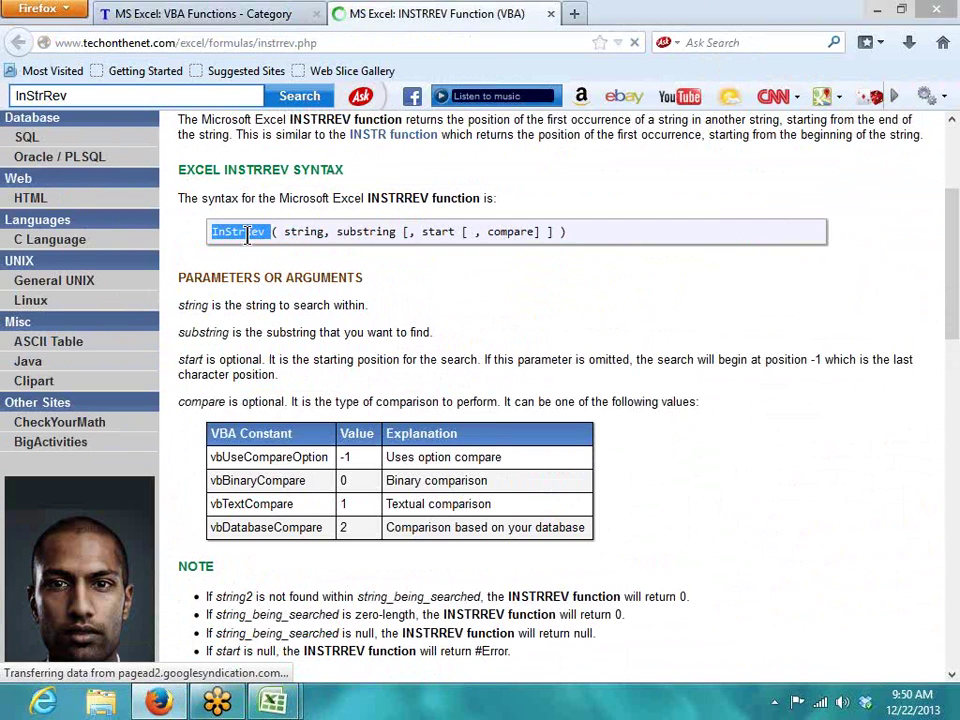
Step: Switch to the Book1 workbook in Excel, autofit column A, and review the formulas in cells B2 and B5
click(300, 706)
click(229, 561)
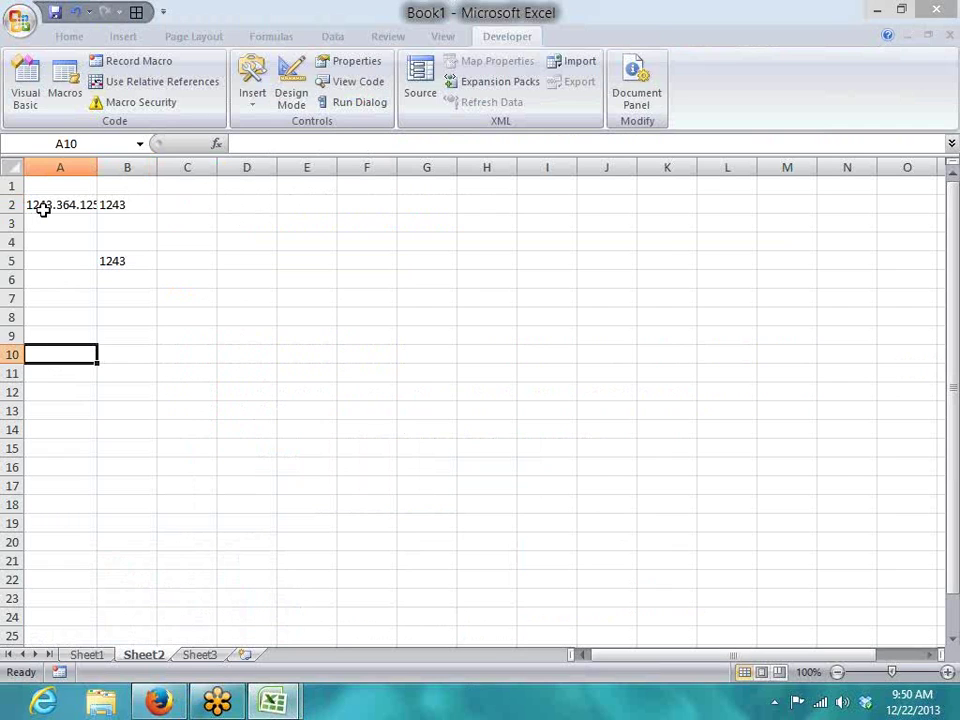
double_click(97, 166)
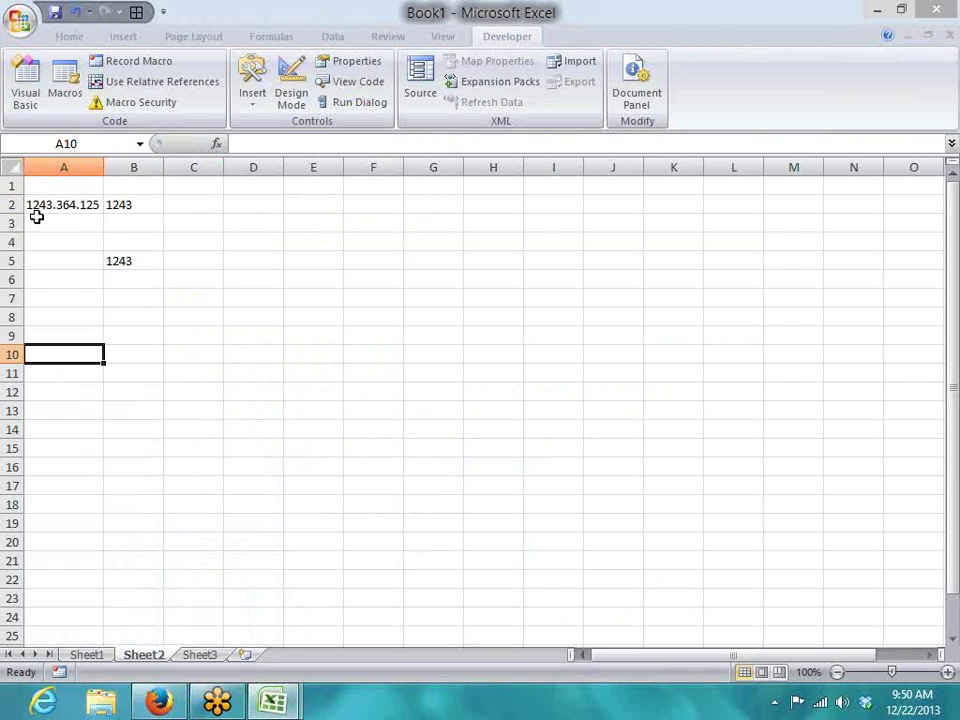
click(136, 216)
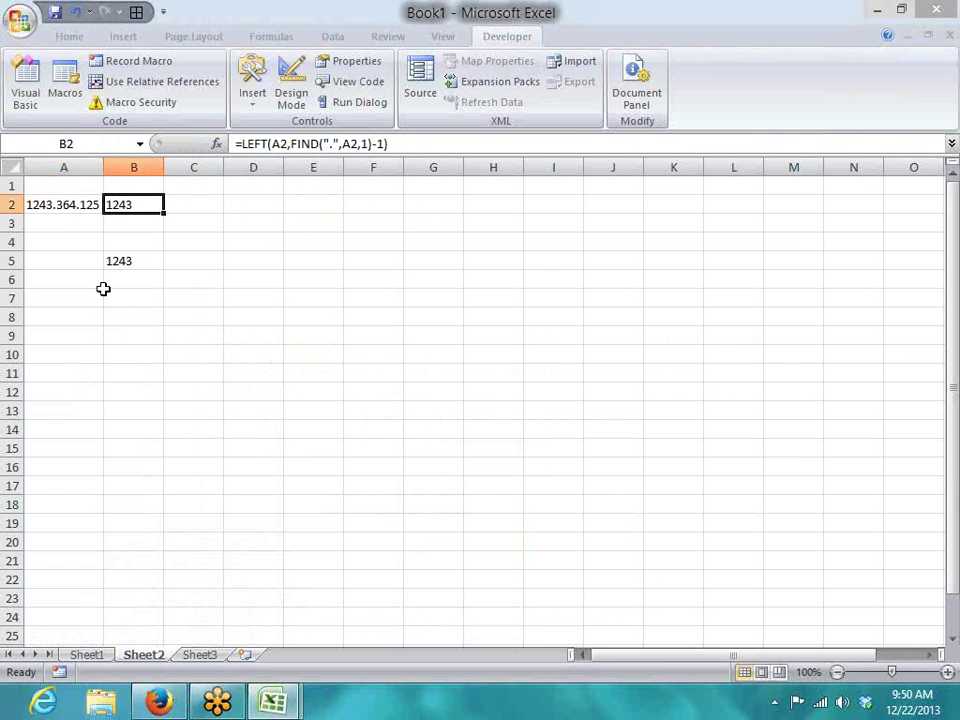
click(120, 261)
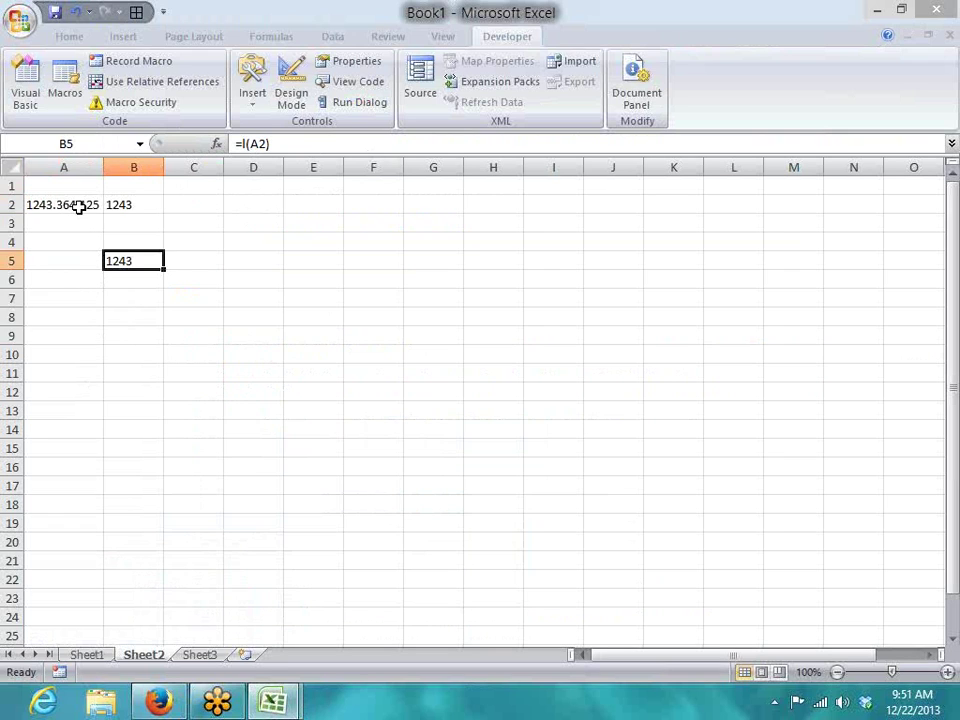
Step: Switch to the Visual Basic editor and create Function R(n As String) below function L, with blank lines in its body
mouse_move(280, 703)
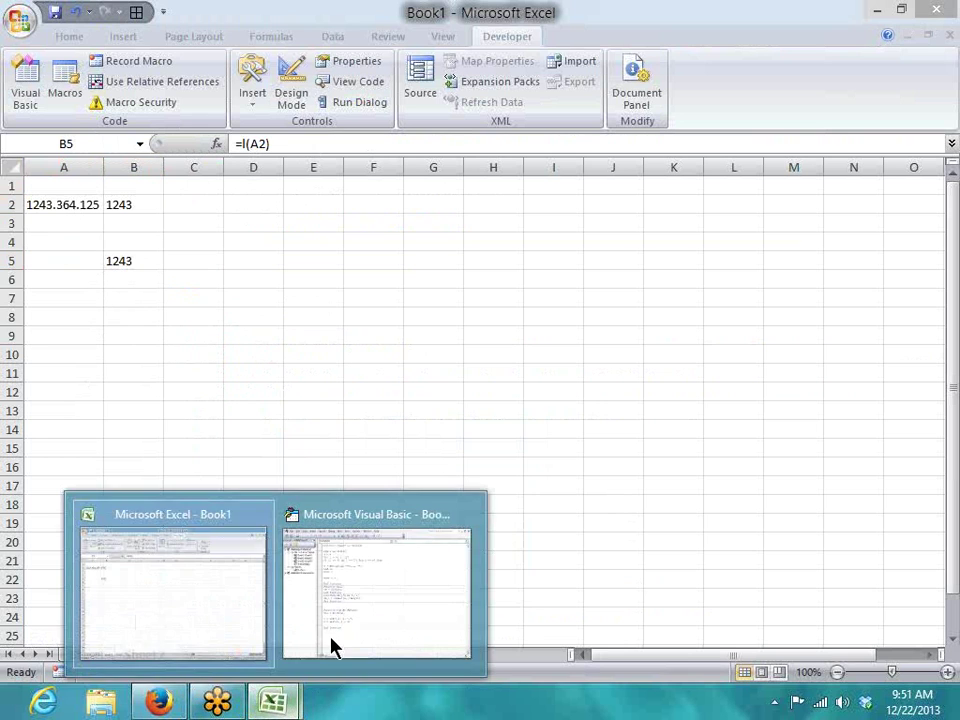
click(332, 643)
click(280, 556)
key(Return)
text(function R)
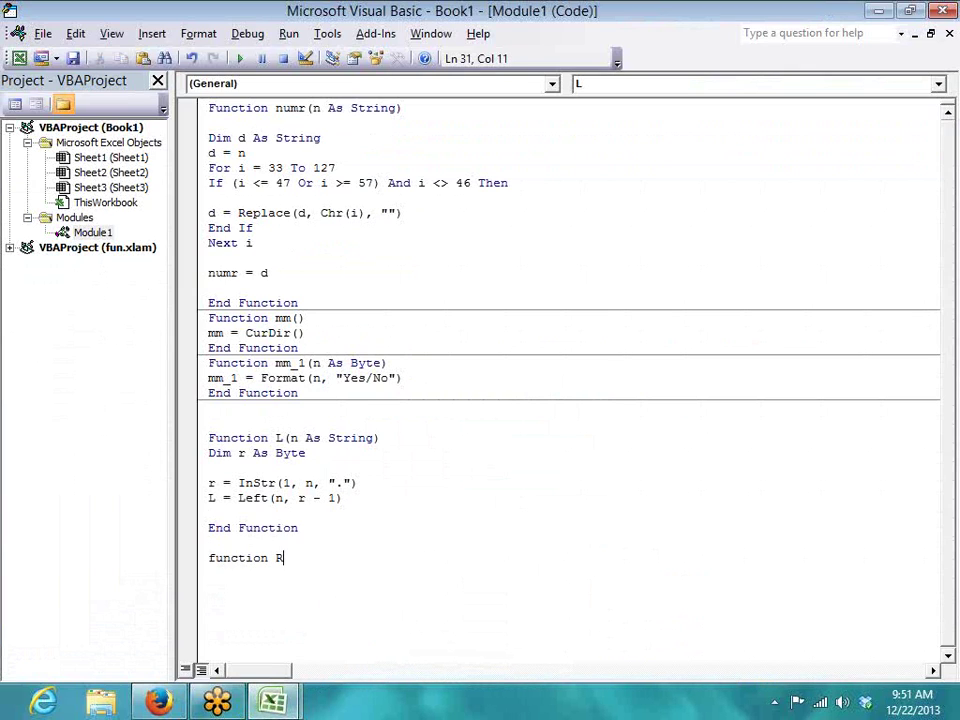
text(()
key(BackSpace)
text((n as str)
key(Tab)
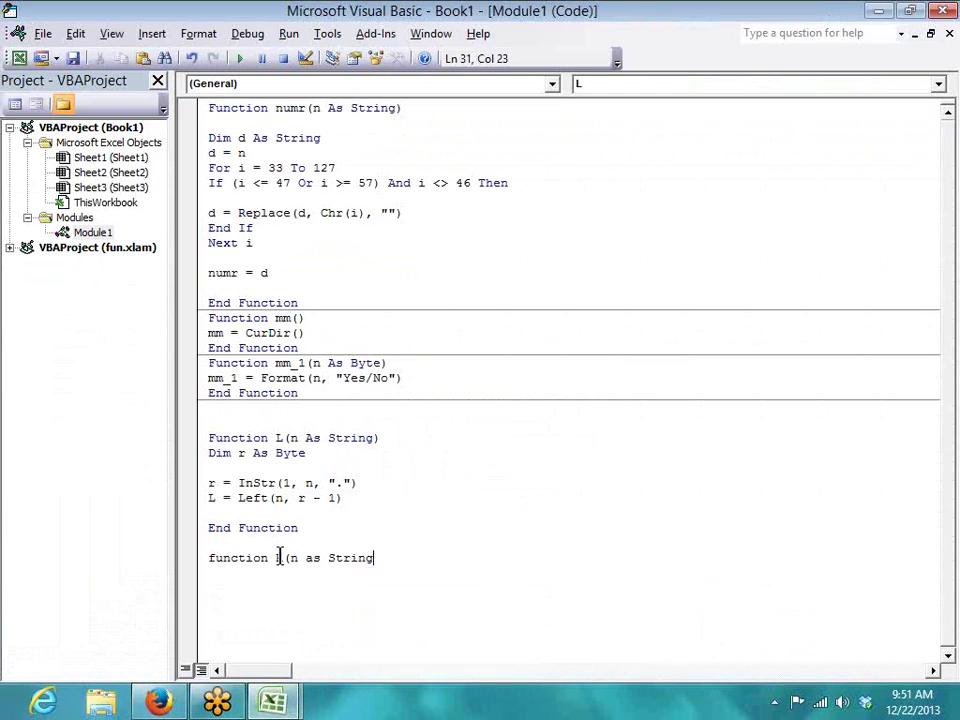
text())
key(Return)
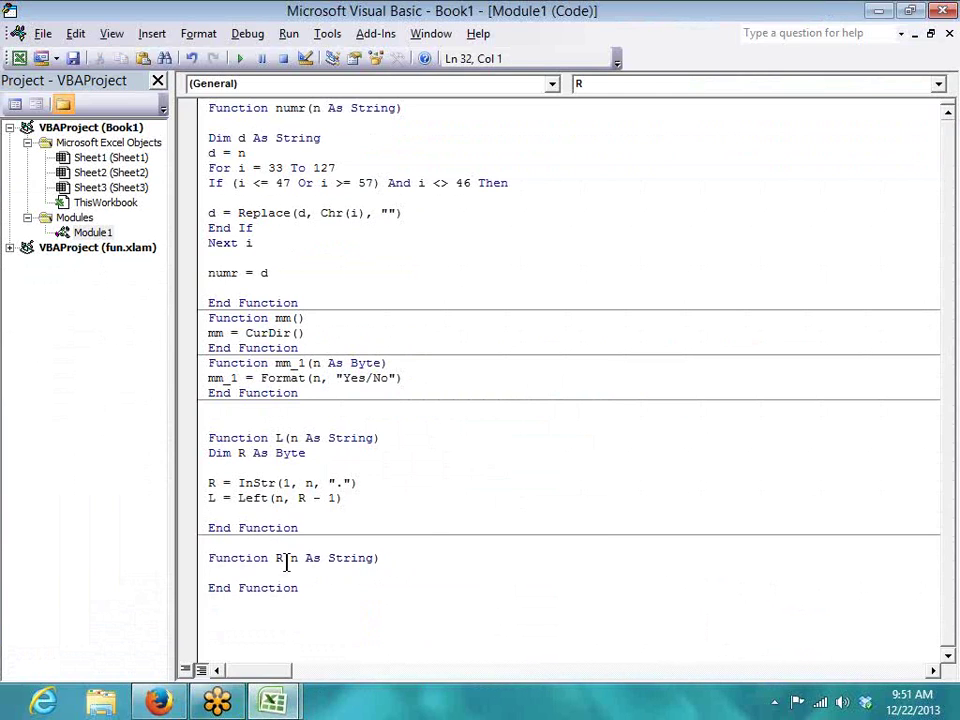
key(Return)
key(Return)
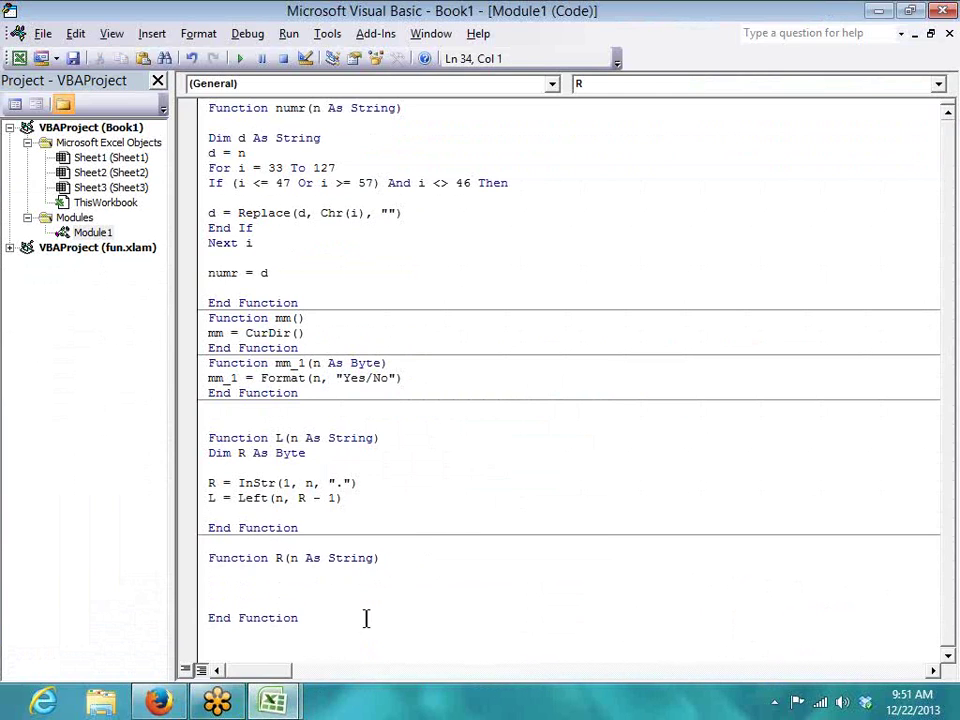
Step: Declare the variable r as String on the first line inside the new function R
click(231, 575)
text(din )
text(r sa s)
text(tr)
key(BackSpace)
key(BackSpace)
key(BackSpace)
key(BackSpace)
key(BackSpace)
key(BackSpace)
text(as s)
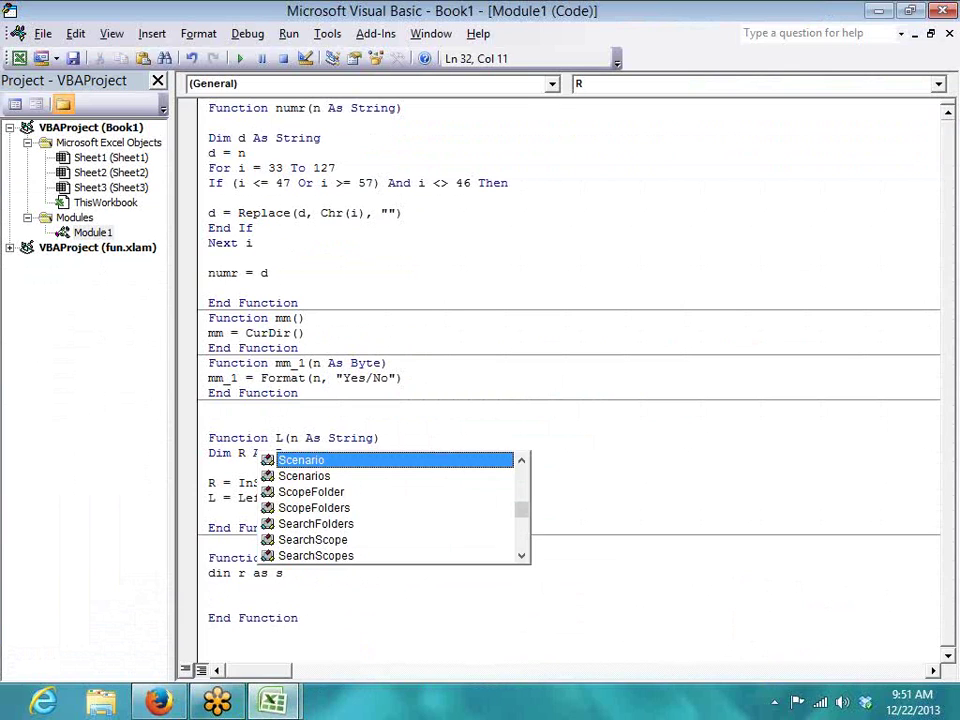
text(tri)
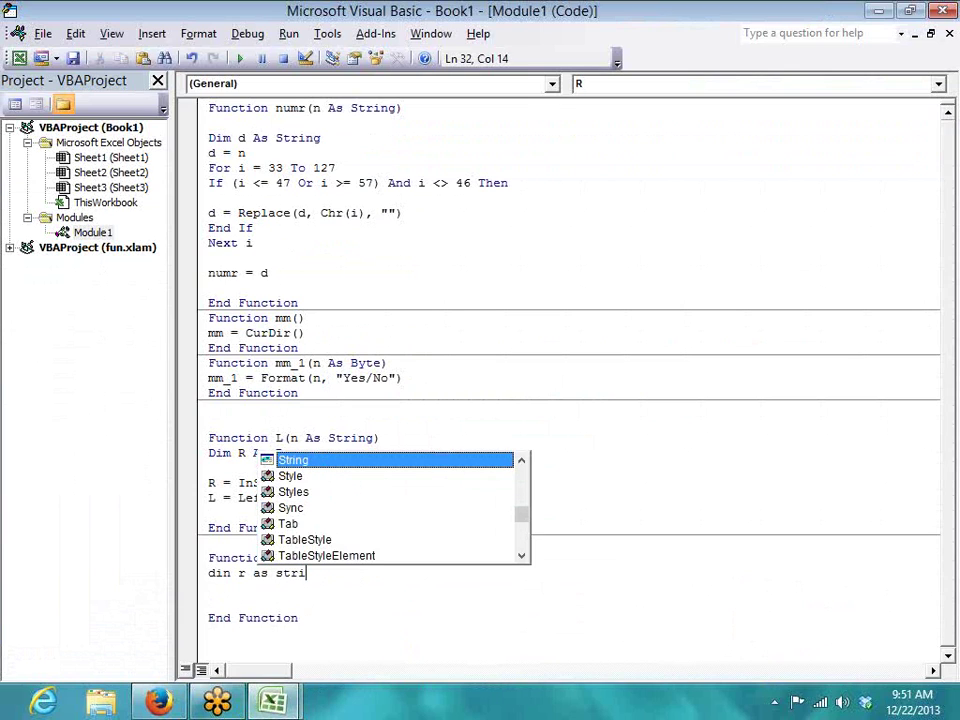
key(Tab)
key(Return)
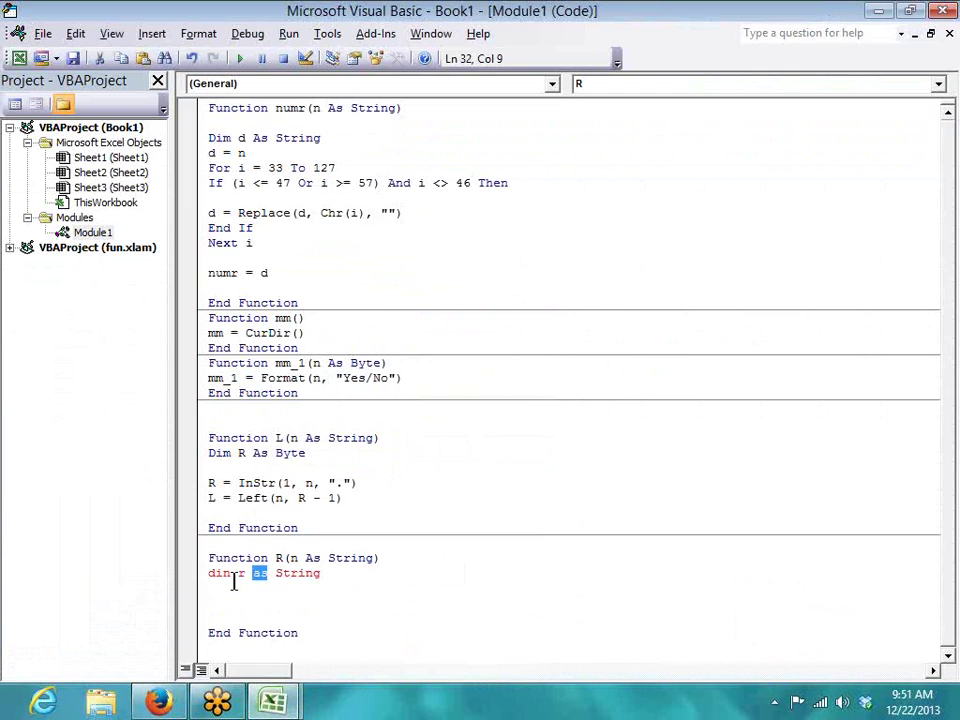
click(230, 577)
key(BackSpace)
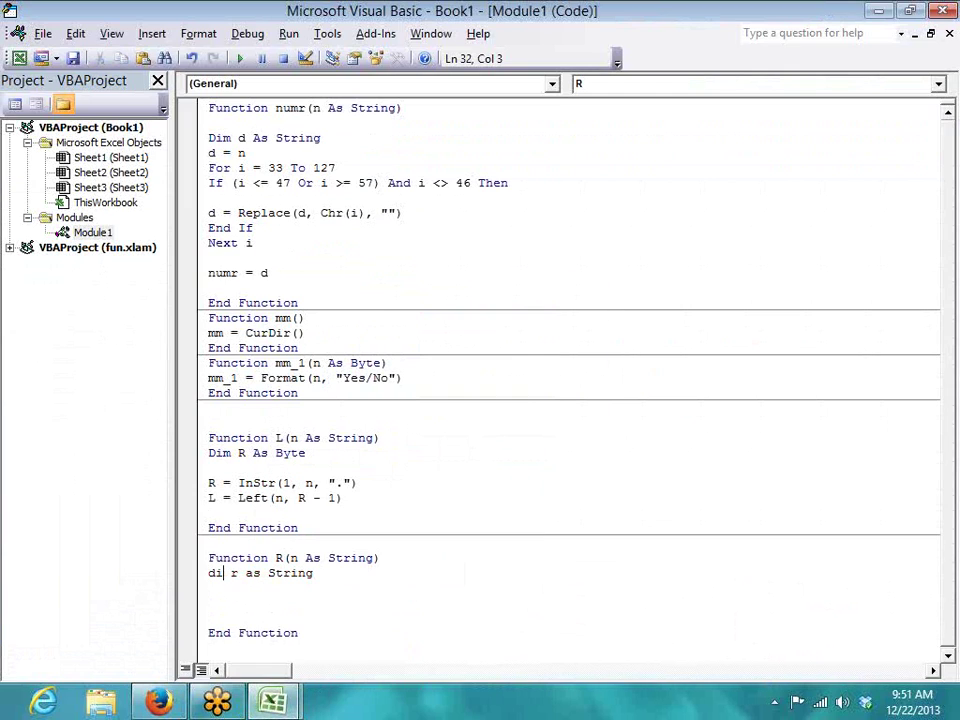
text(m)
Step: Declare a second variable r1 as Byte below the declaration of r
click(233, 600)
key(Up)
text(di)
key(BackSpace)
text(m r1)
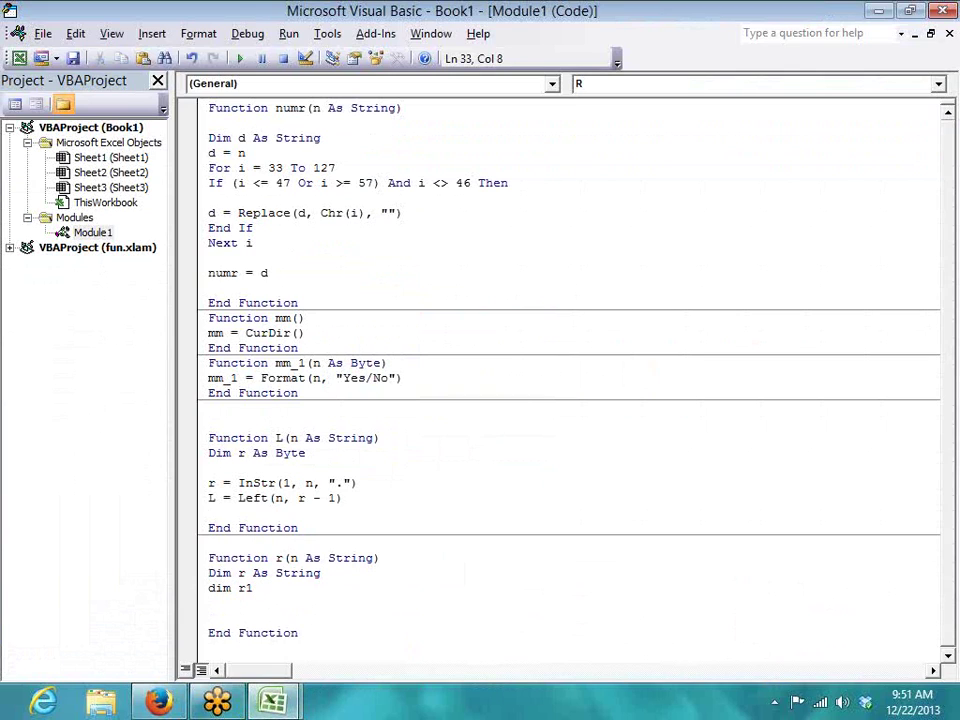
text( byte)
click(237, 609)
key(Return)
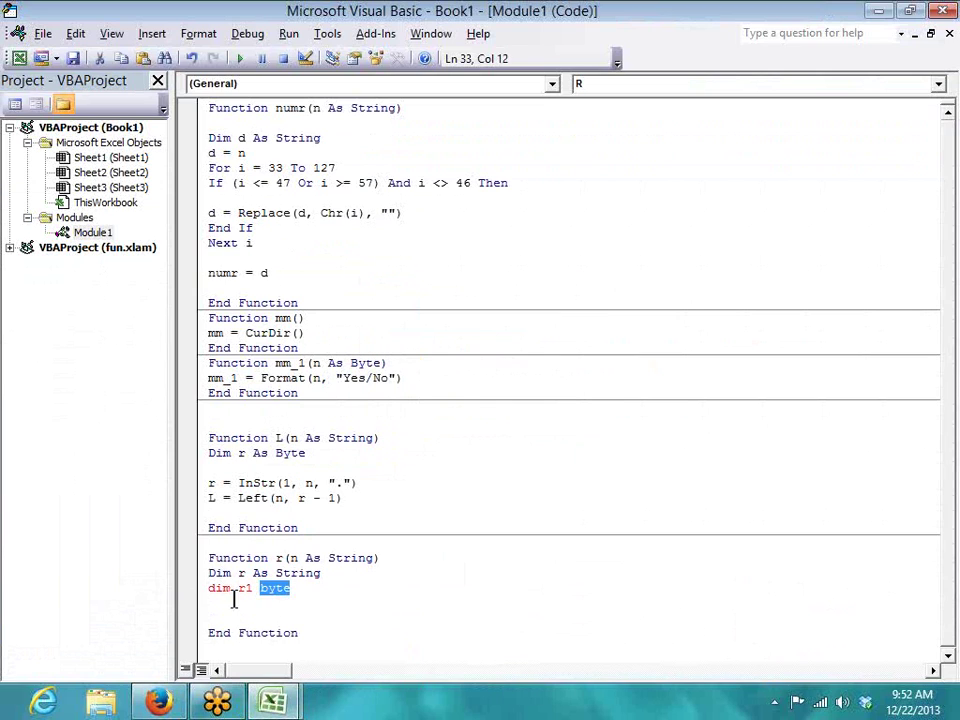
key(Left)
key(Left)
text(as)
Step: Change the data type of variable r in the new function to Byte
key(Up)
key(Right)
key(Right)
key(Left)
key(Left)
key(shift+Right)
key(shift+Right)
key(shift+Right)
key(shift+Right)
key(shift+Right)
key(shift+Right)
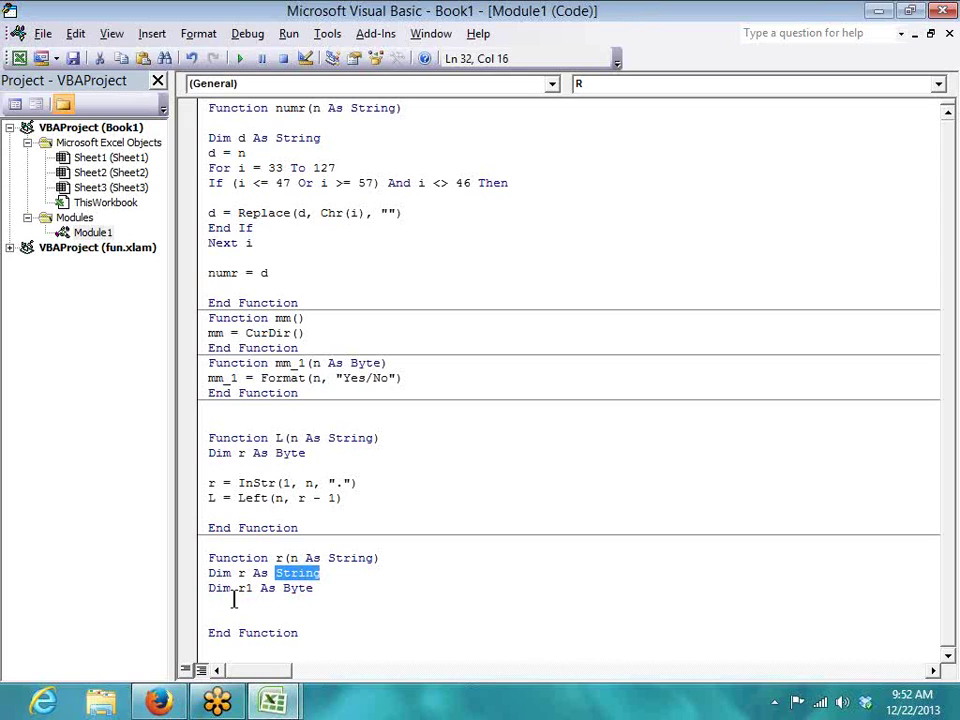
text(byte)
key(Down)
key(Down)
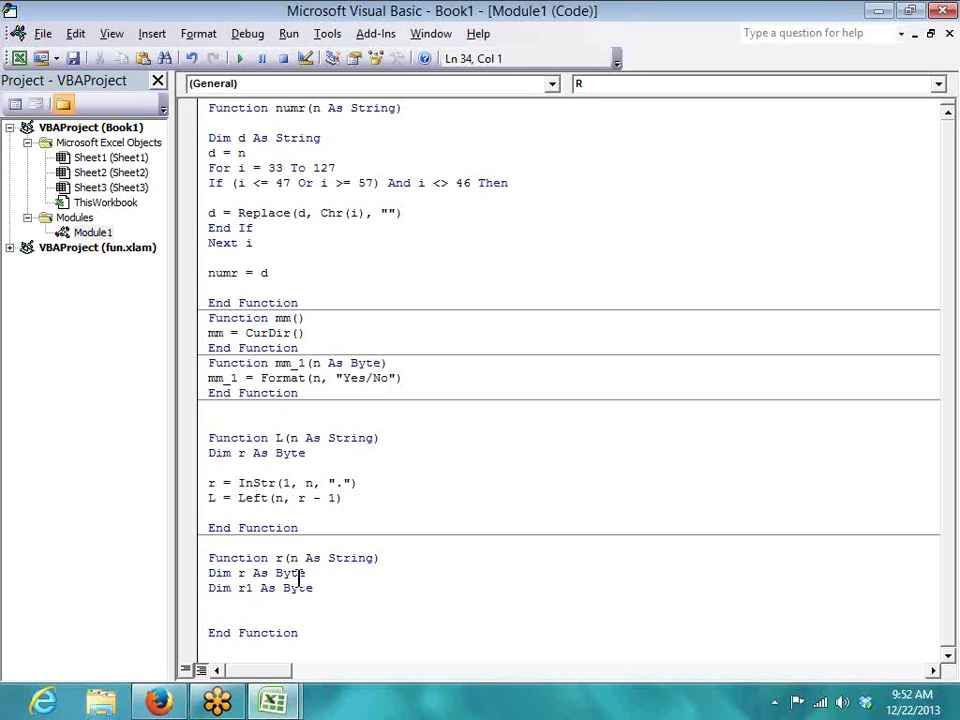
Step: Add the line r = InStr(1, n, ".") below the variable declarations, leaving blank lines around it
key(Down)
key(Down)
scroll(257, 553, down, 1)
click(224, 581)
key(Up)
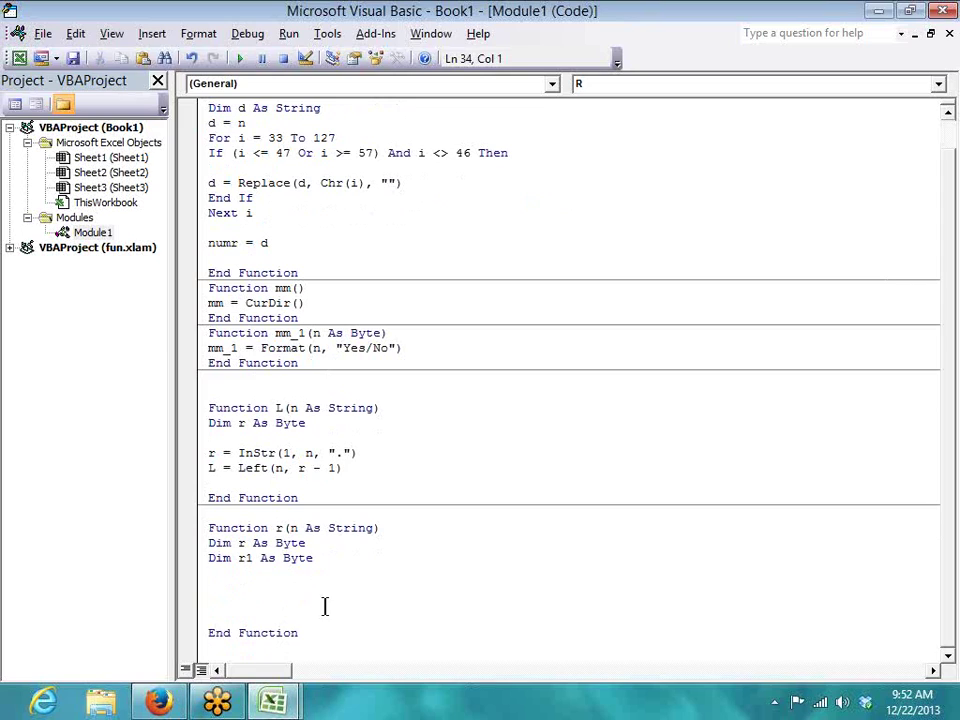
key(Return)
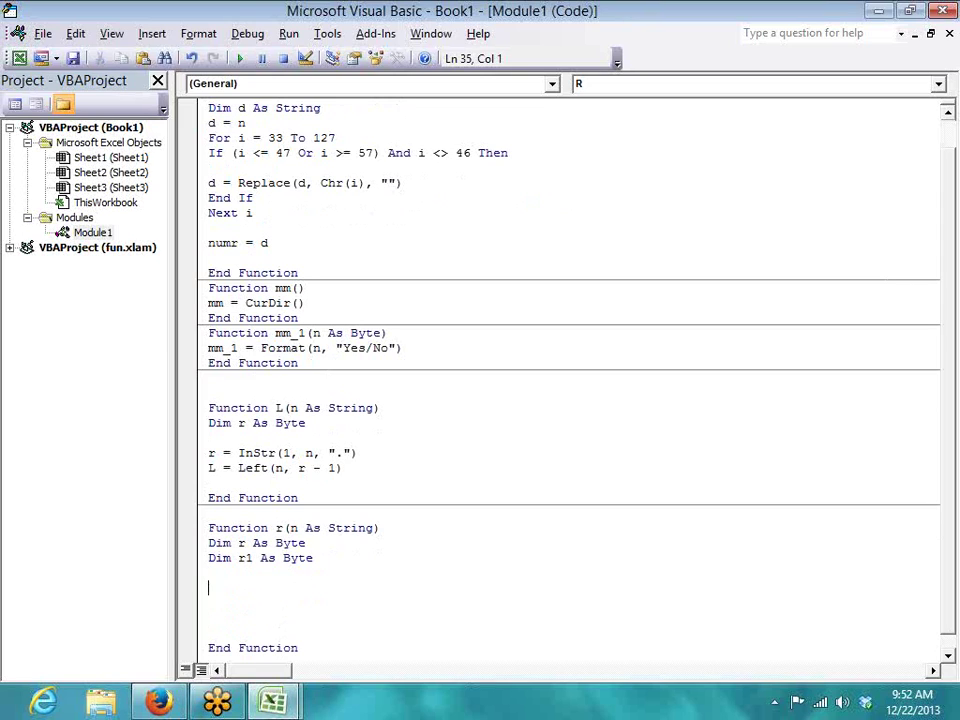
text(r=instr(1)
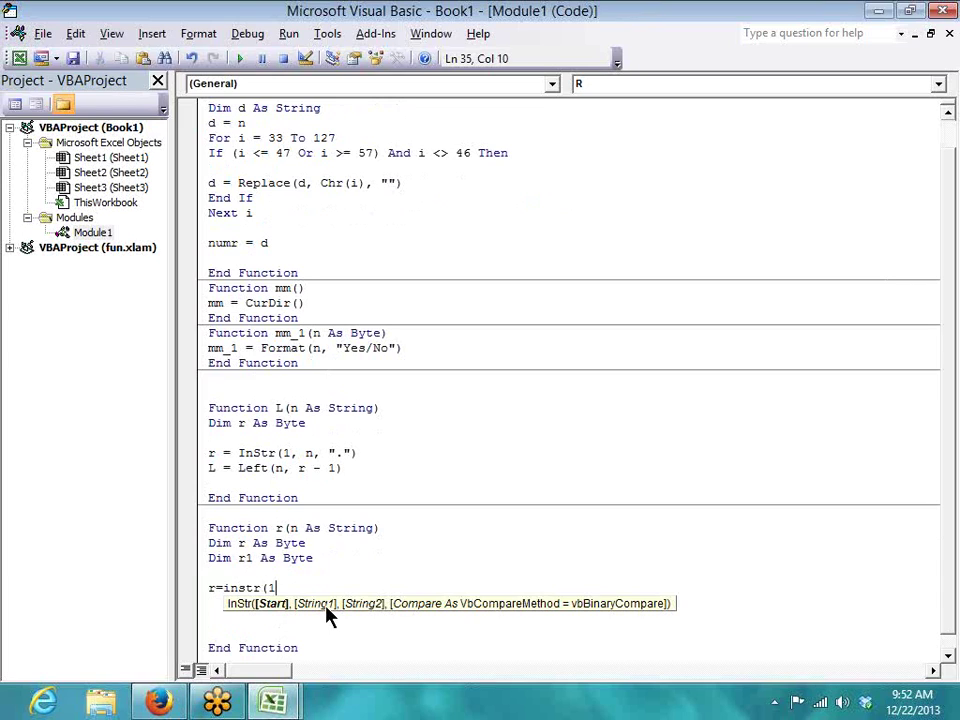
text(,n1)
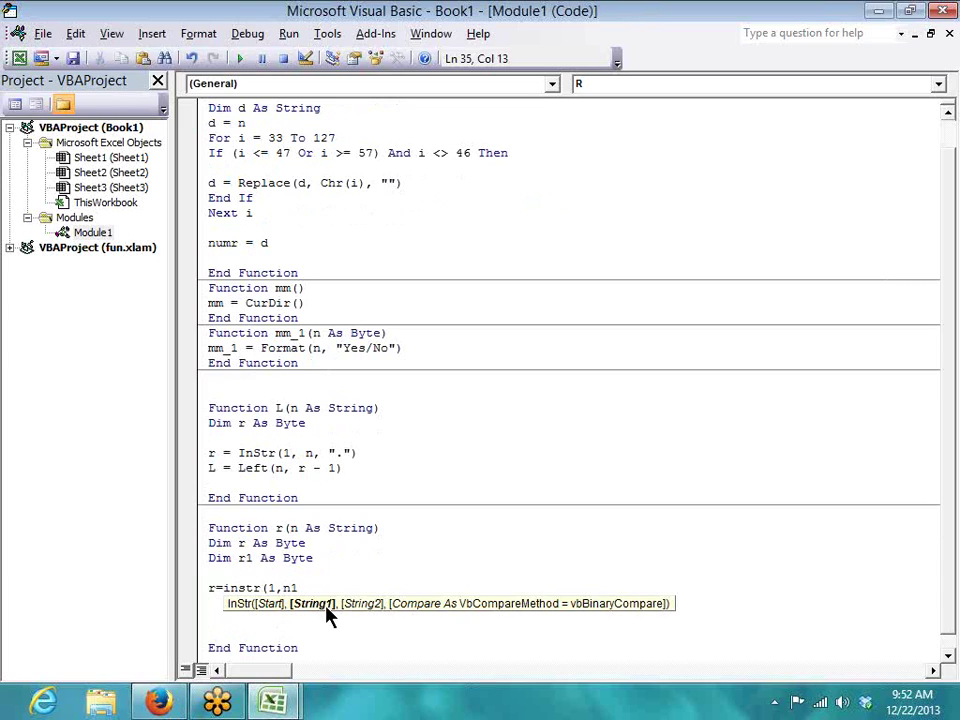
key(BackSpace)
text(, "."))
key(Return)
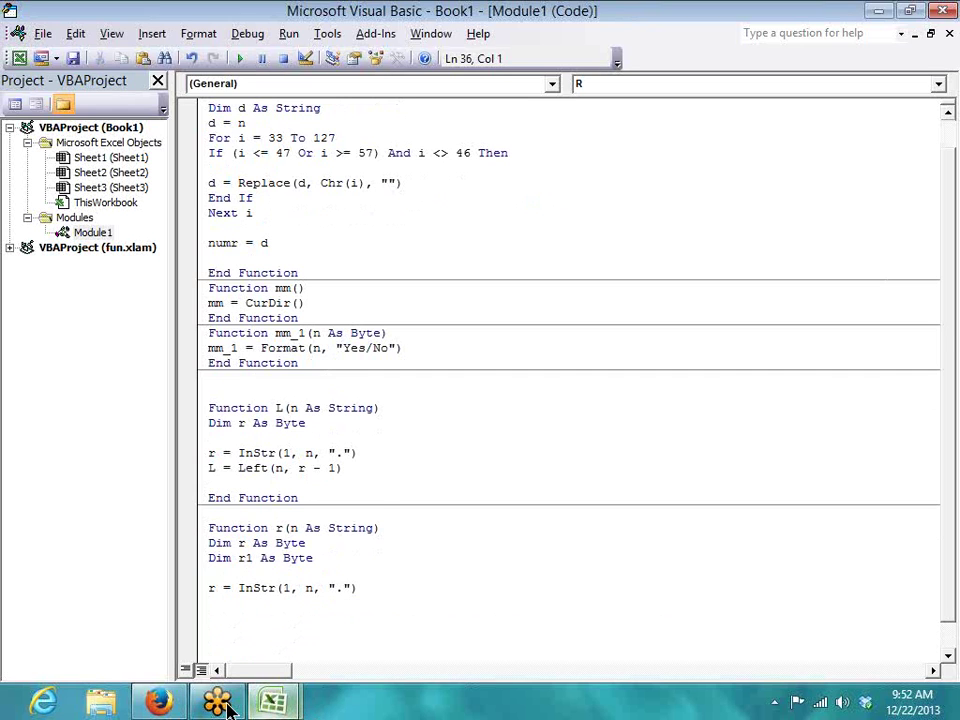
Step: Switch to the INSTRREV reference page in Firefox and examine the "alphabet" code examples
click(180, 706)
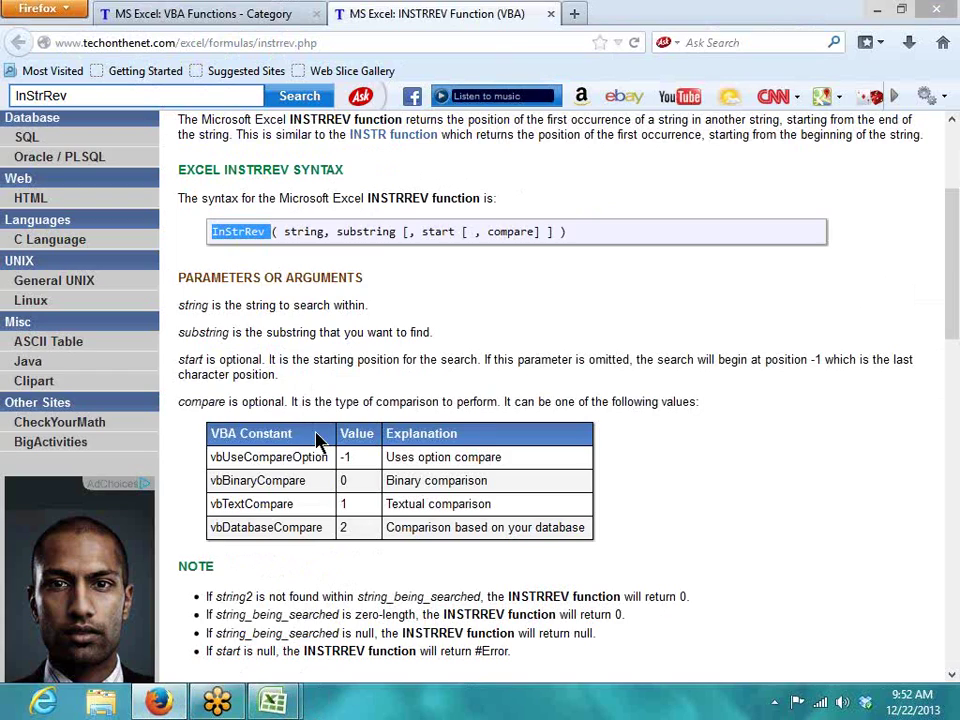
scroll(330, 500, down, 3)
scroll(337, 527, down, 7)
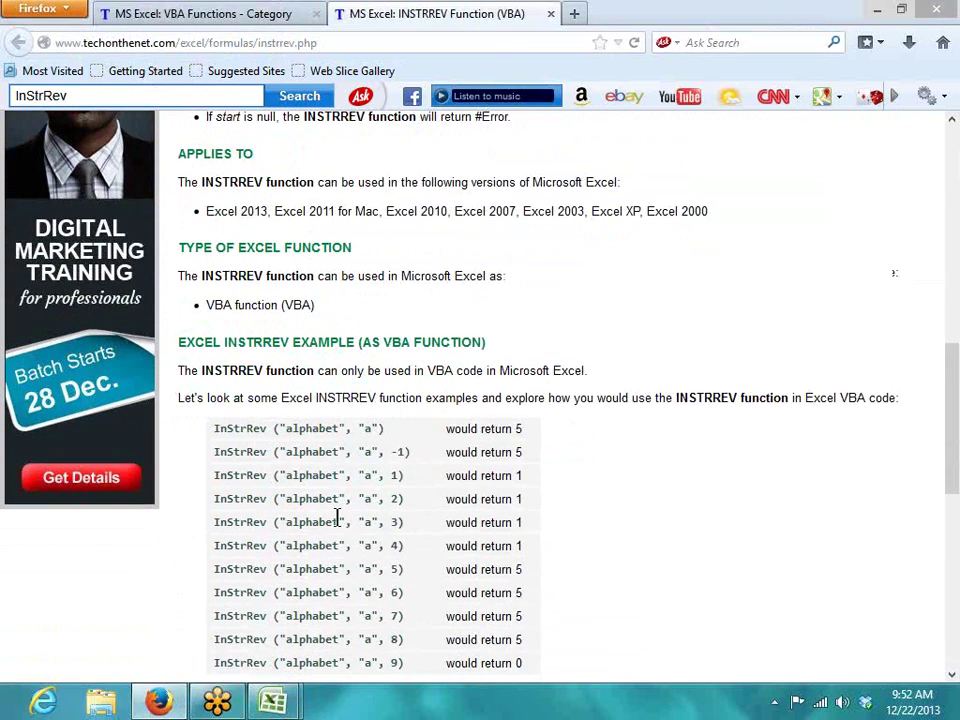
scroll(337, 516, up, 4)
double_click(326, 428)
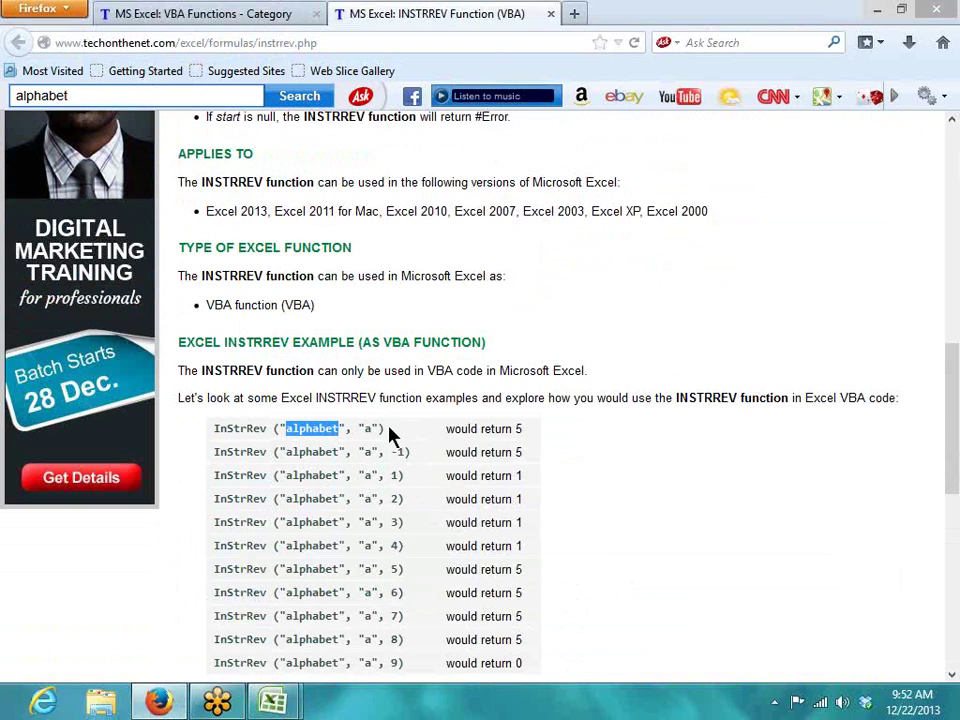
click(373, 428)
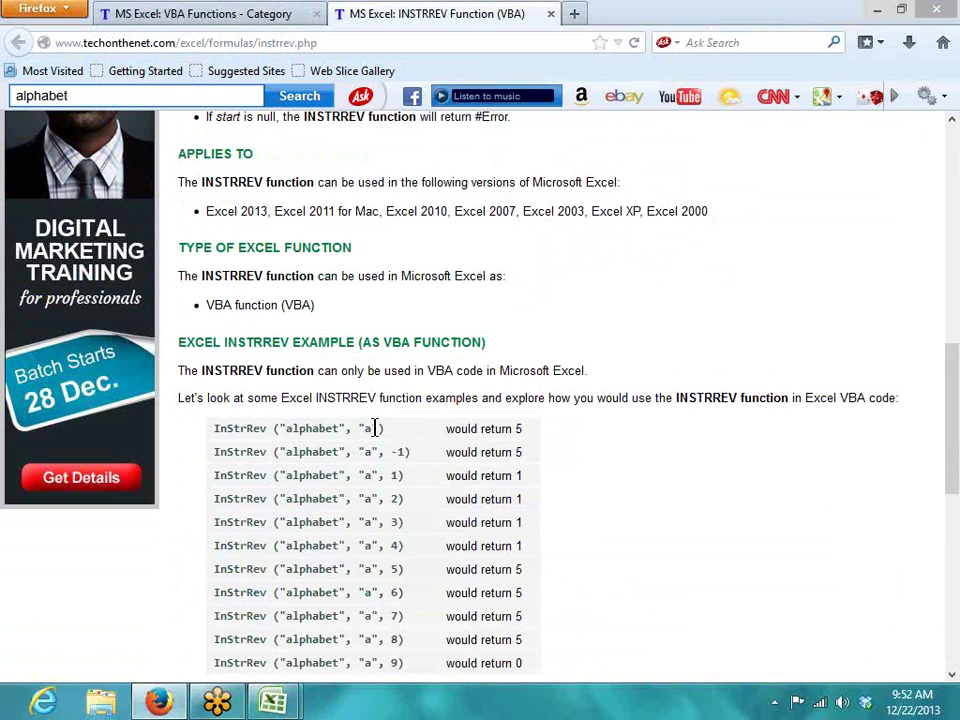
Step: Return from the INSTRREV examples to the VBA editor and add the line r1 = InStrRev(n, ".") below the InStr line
key(alt)
drag(370, 499, 393, 499)
click(393, 499)
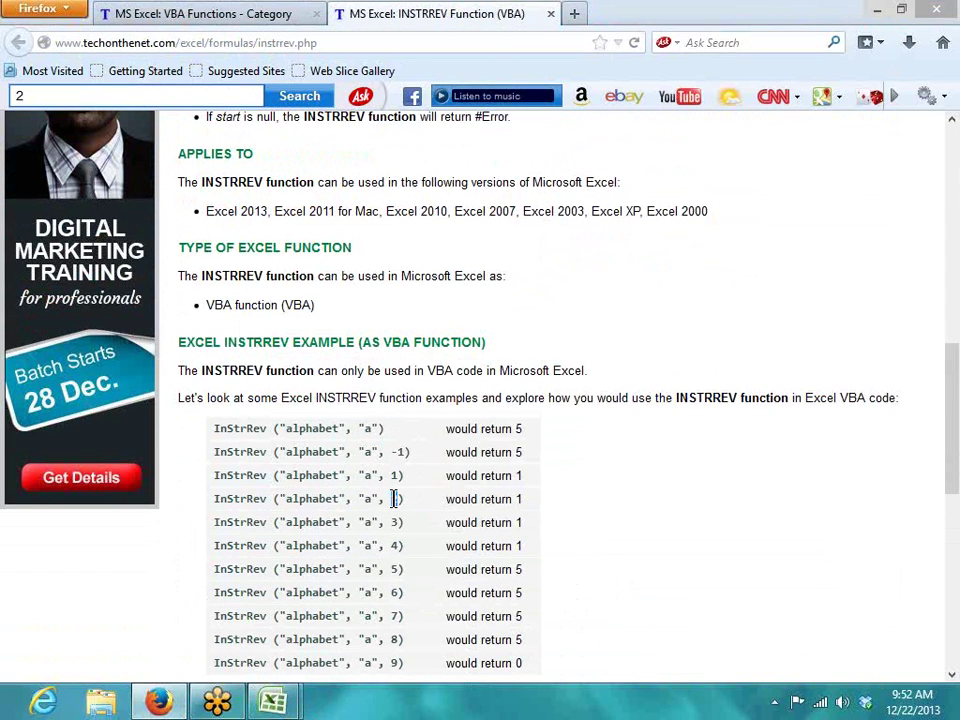
key(alt+Tab)
scroll(380, 520, down, 1)
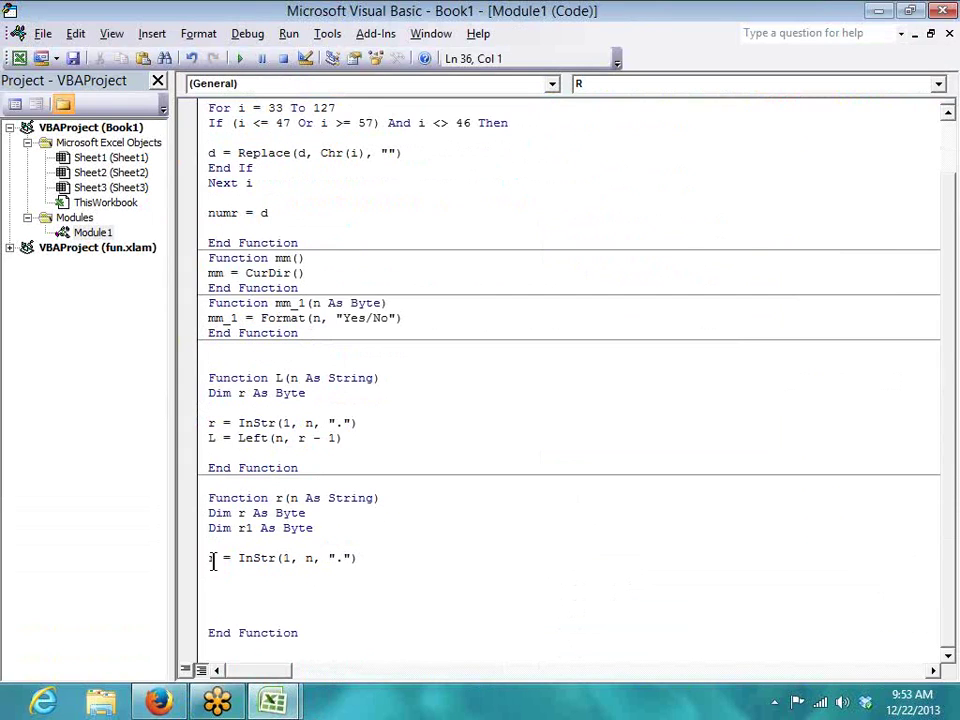
text(r1=instrrev()
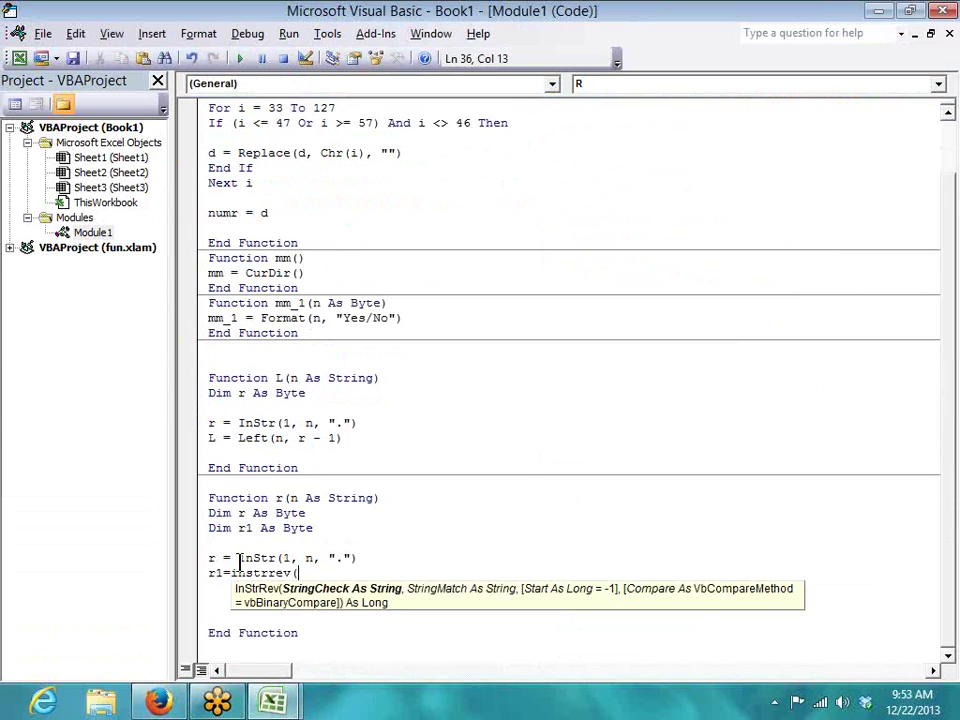
text(n,"."))
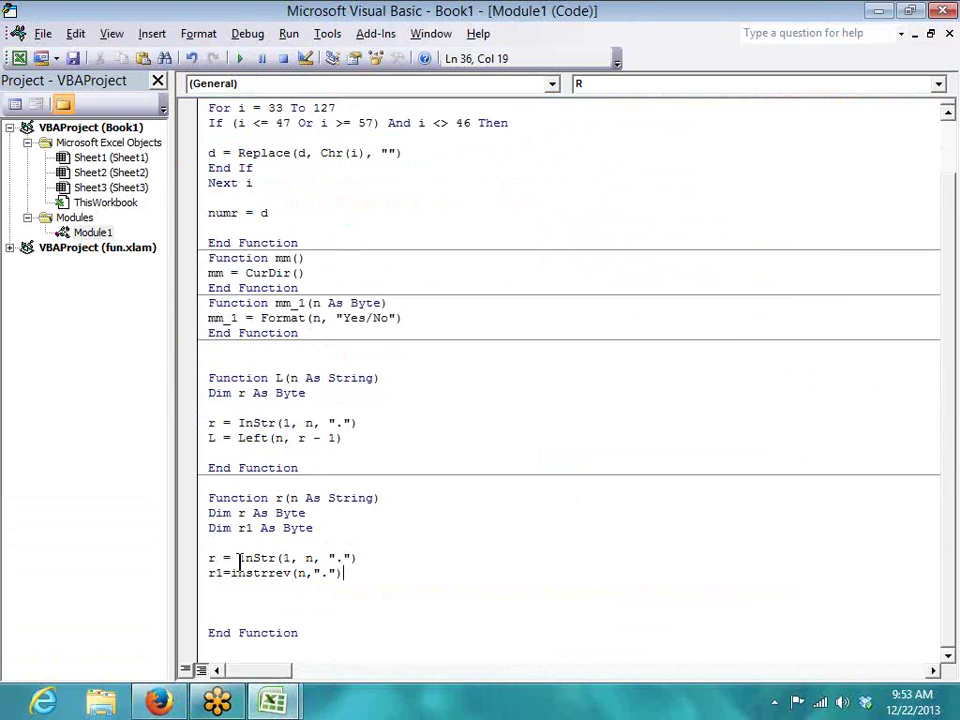
key(Return)
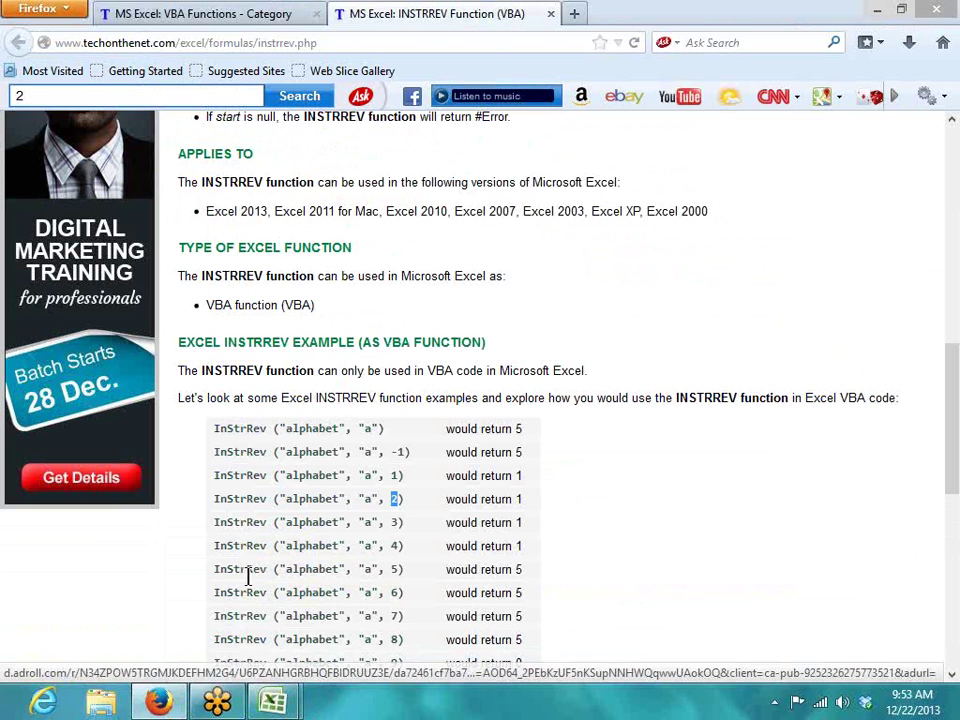
Step: Check the dotted text in the Excel worksheet and locate the MID entry in the string functions list on the Firefox reference site
click(208, 640)
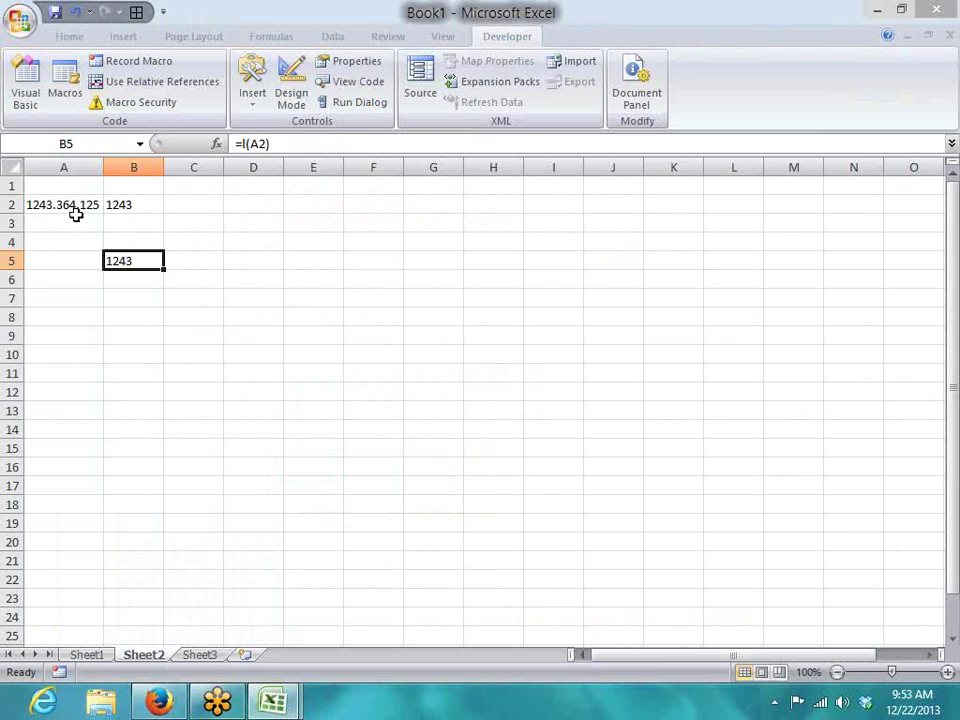
key(alt+Tab)
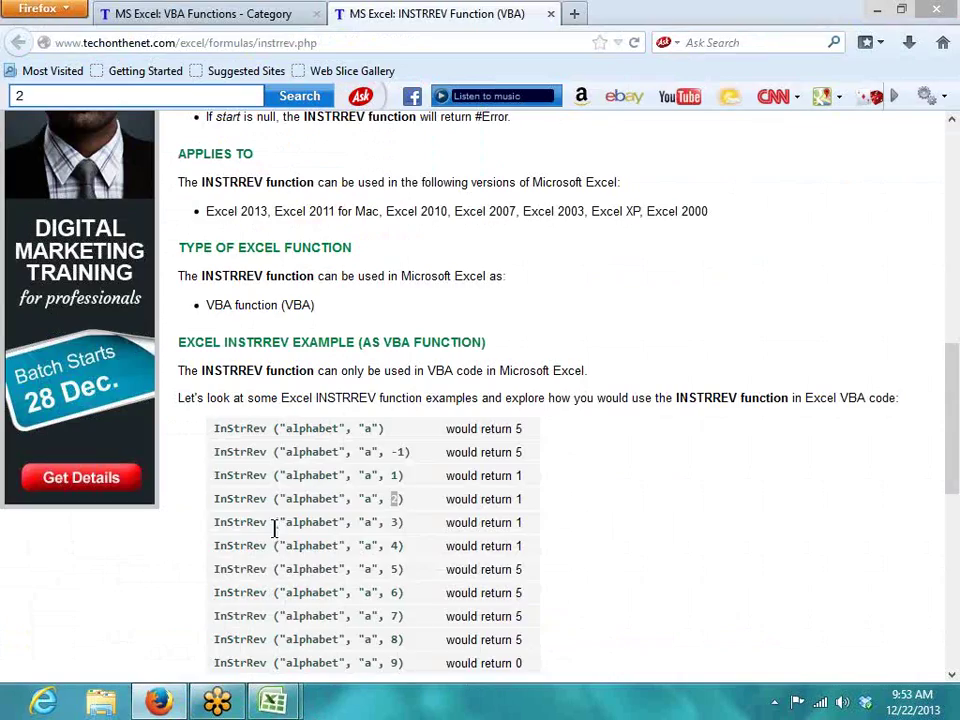
scroll(311, 628, down, 8)
scroll(279, 596, up, 5)
key(alt+Tab)
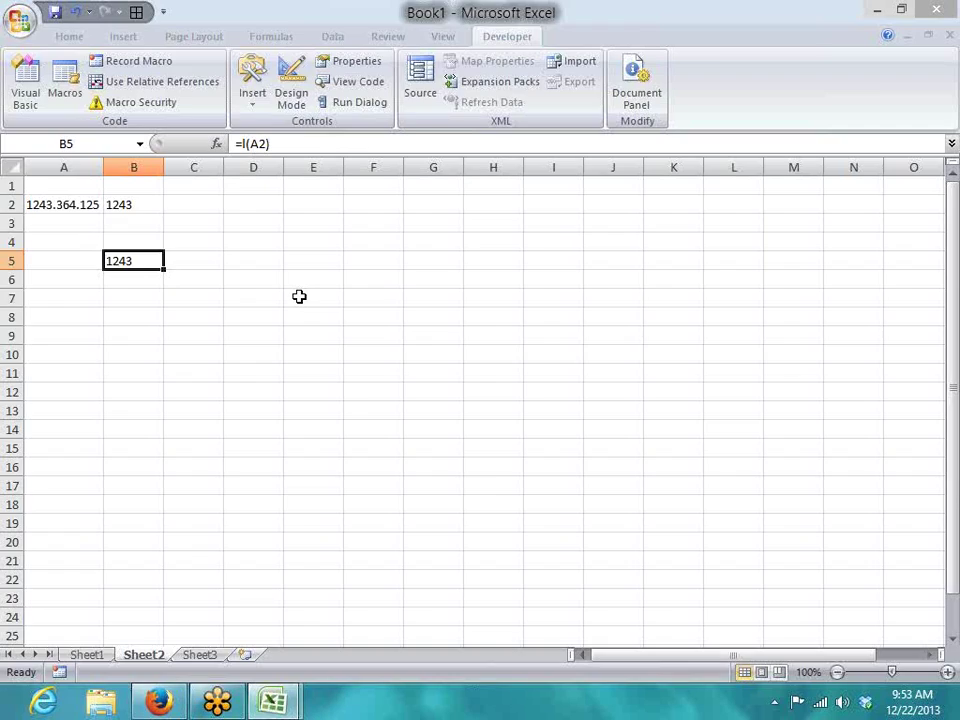
key(alt+Tab)
click(200, 13)
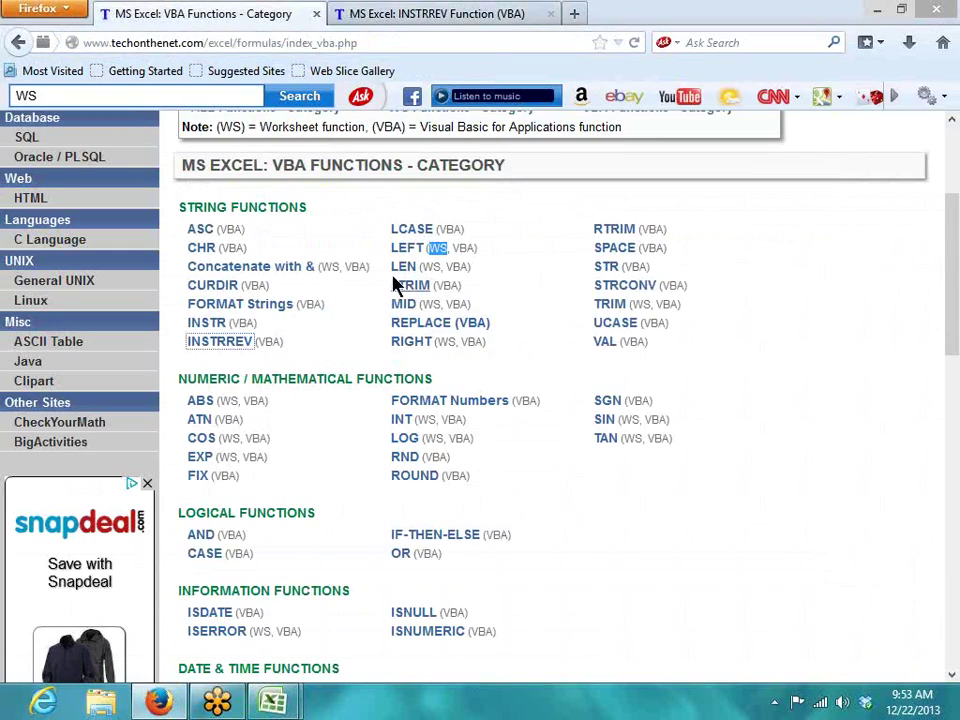
drag(336, 304, 488, 316)
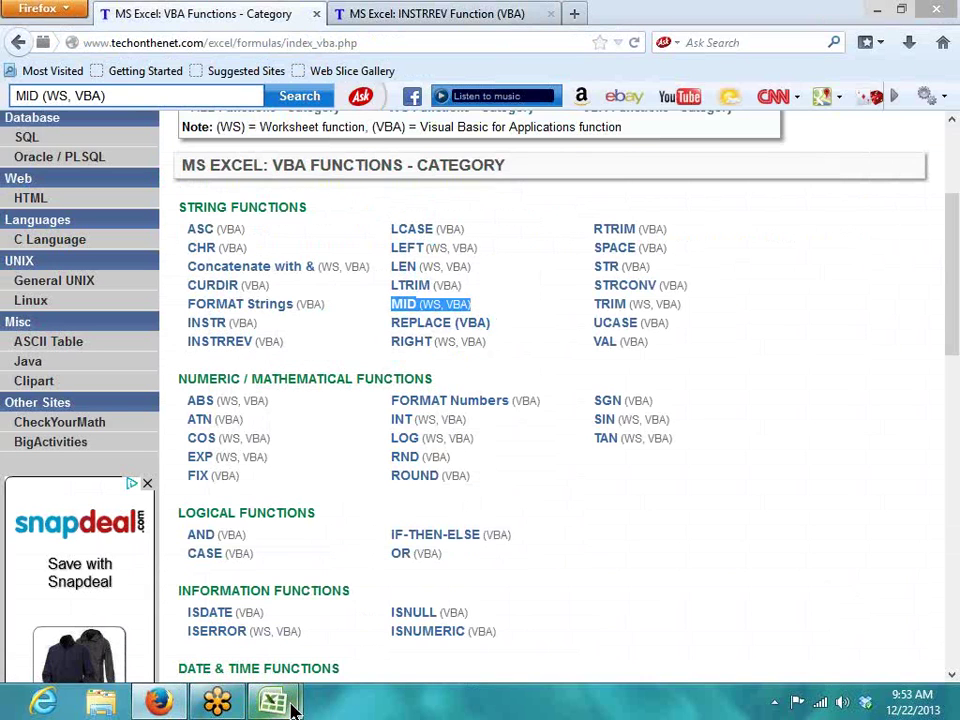
Step: Switch to the VBA editor and trim the blank lines below the InStrRev line, leaving two before End Function
mouse_move(272, 702)
click(388, 615)
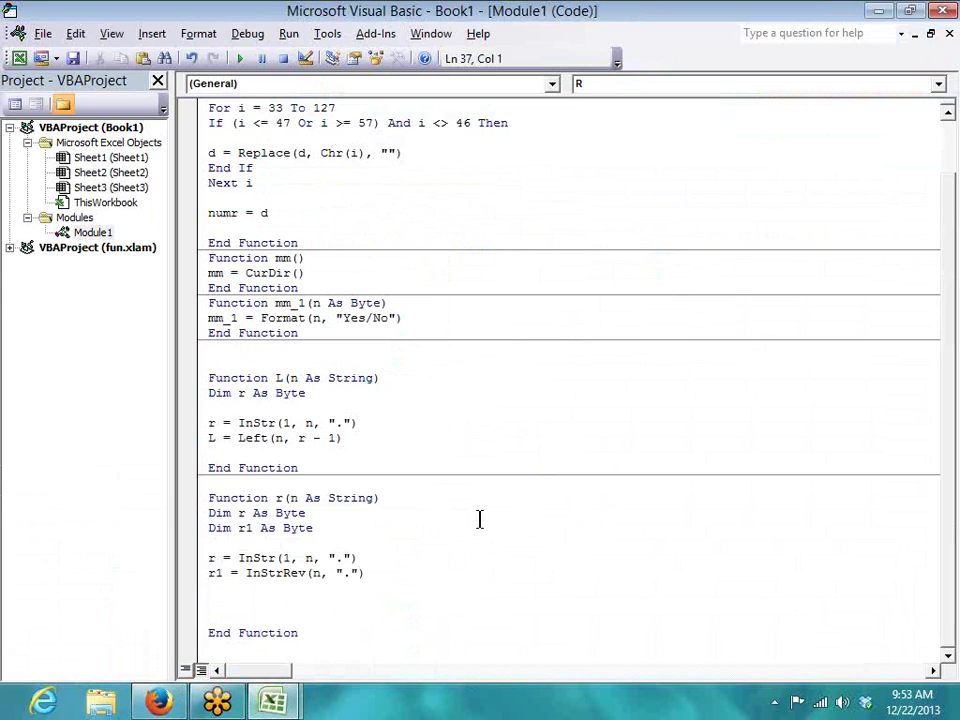
key(Delete)
key(Delete)
key(Down)
key(Down)
key(Down)
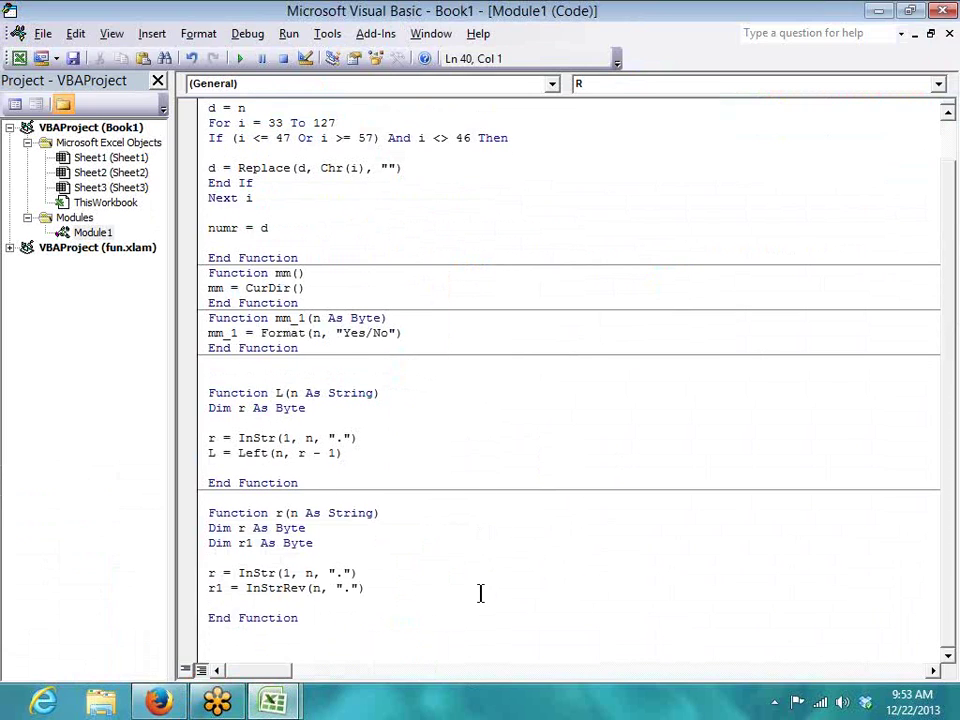
key(Up)
key(Up)
key(Up)
key(Return)
key(Up)
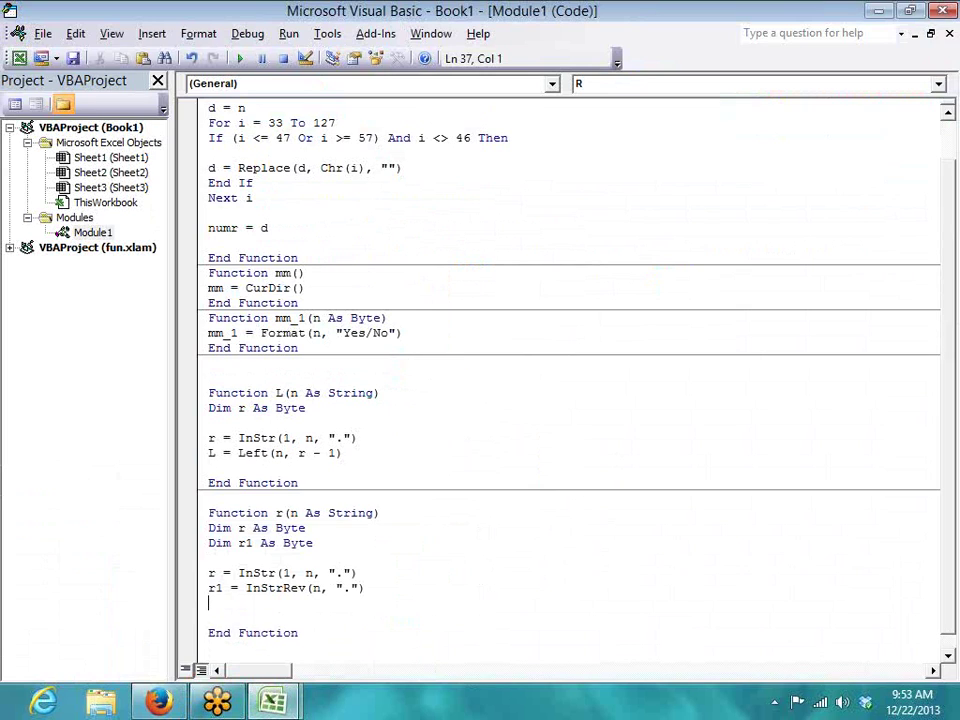
Step: Begin the result line below InStrRev with M and rename the function to M in its header
text(M)
click(275, 513)
key(Delete)
text(M)
Step: Complete the result line of function M as M = Mid(n, r + 1, r1 - r)
click(238, 604)
text(=mid()
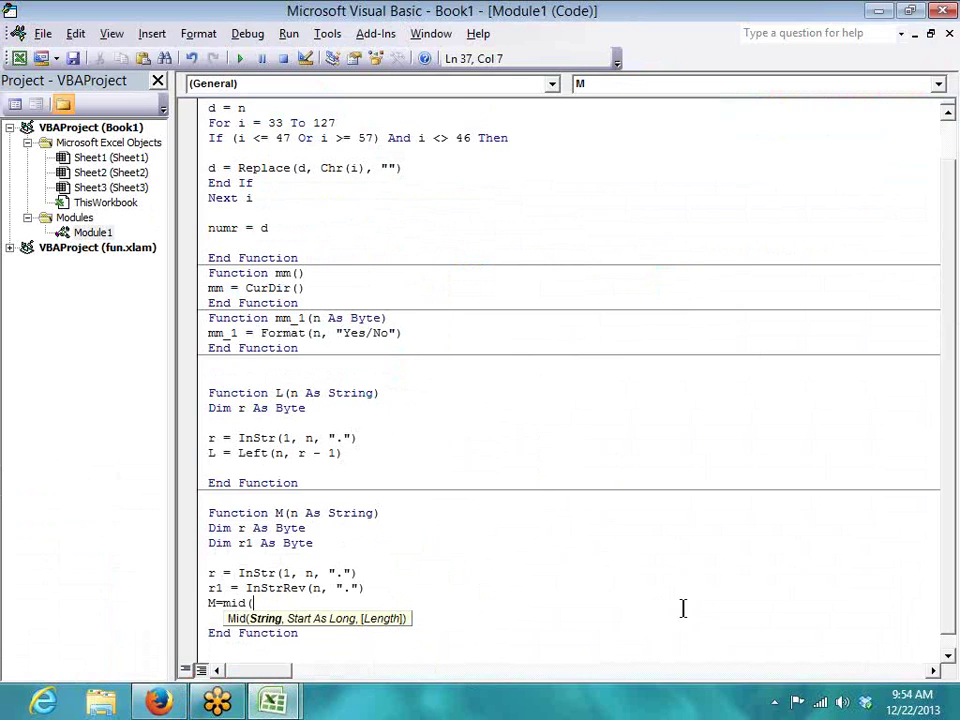
text(n,)
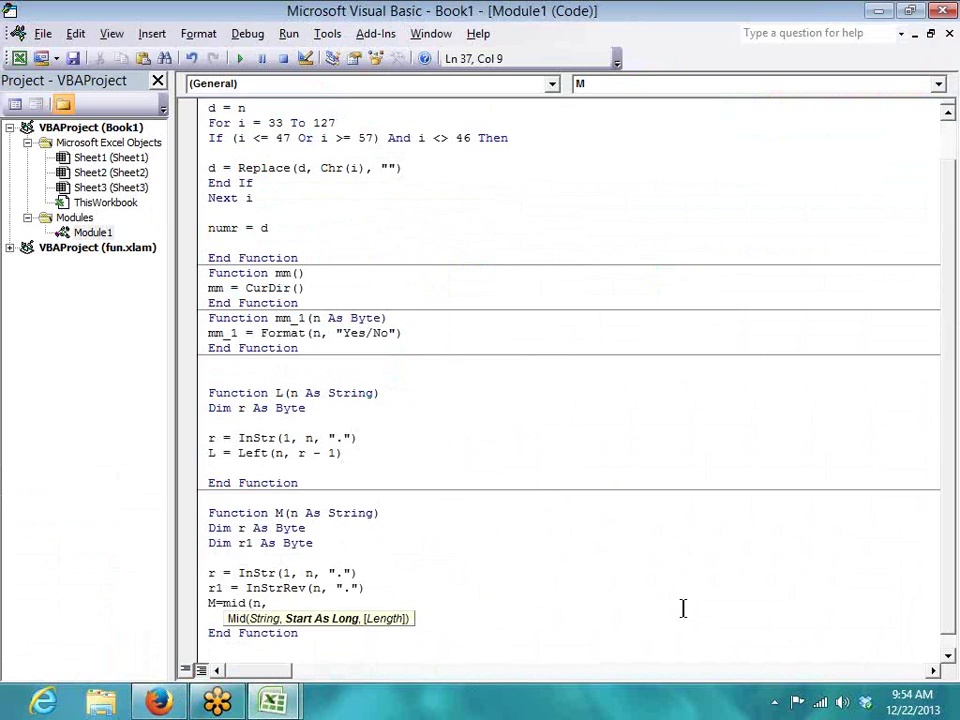
text(r+1,r1-)
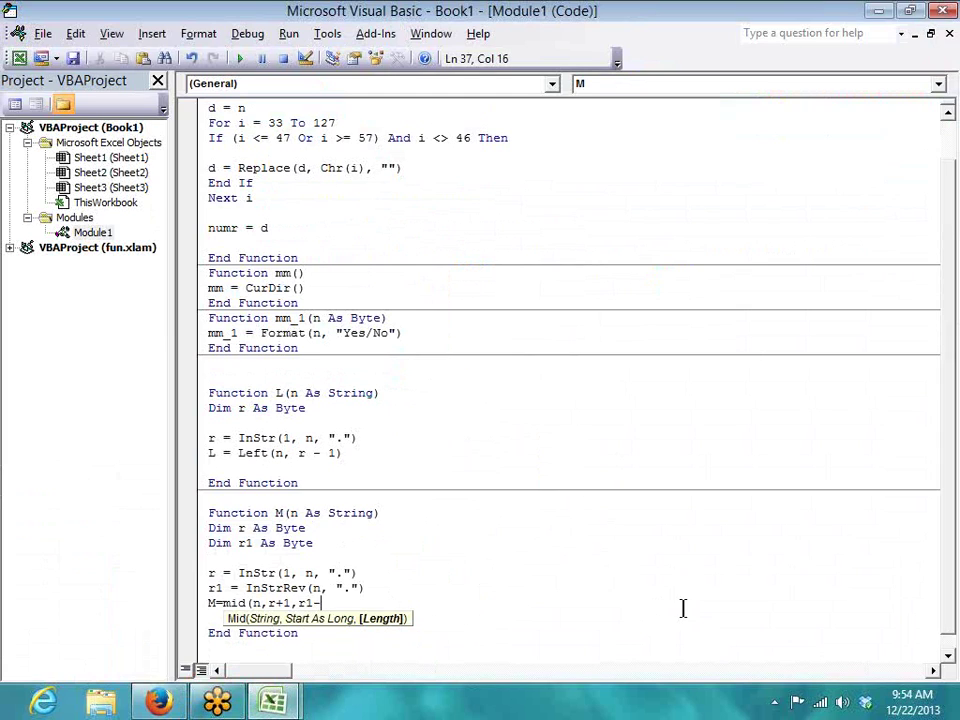
text(r ))
key(Return)
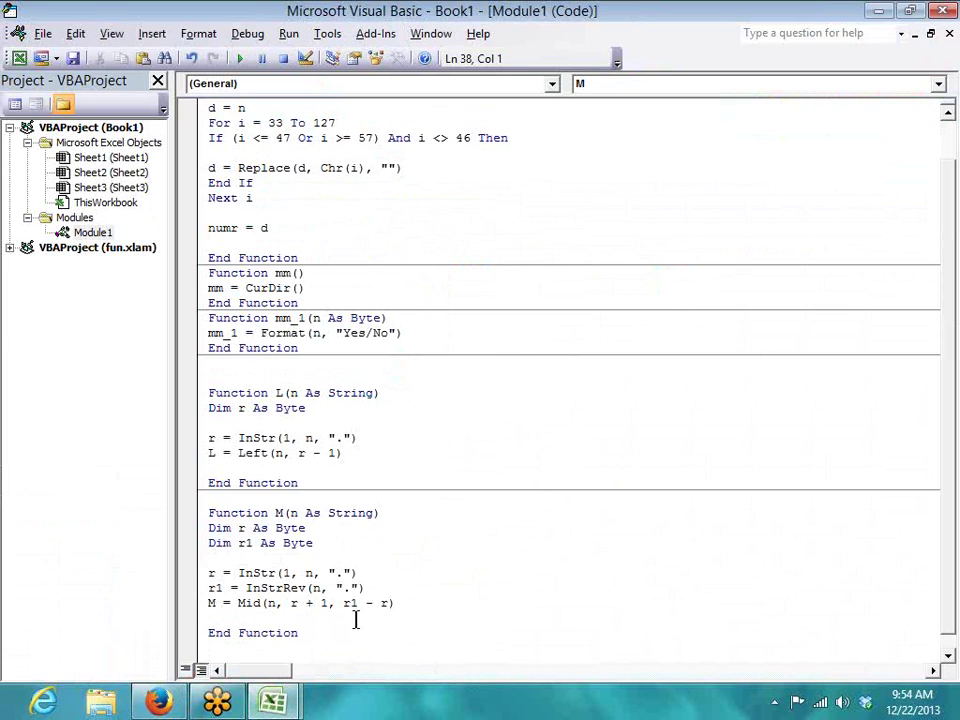
Step: Switch to the Excel worksheet and examine the built-in MID function's arguments in cell B3, leaving the cell empty
key(alt+Tab)
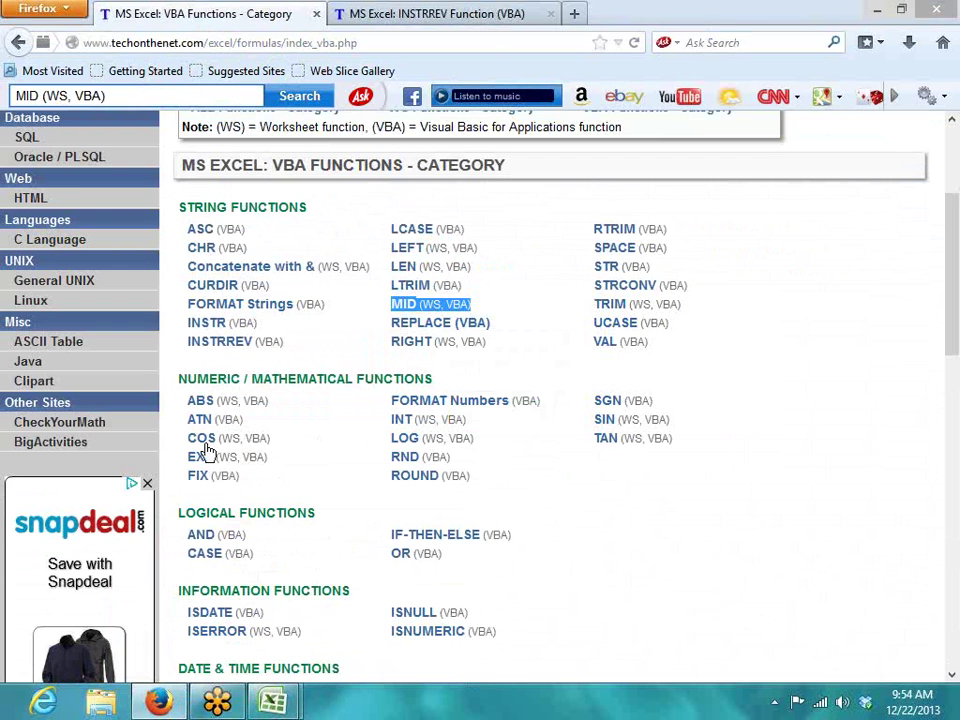
mouse_move(272, 702)
click(226, 643)
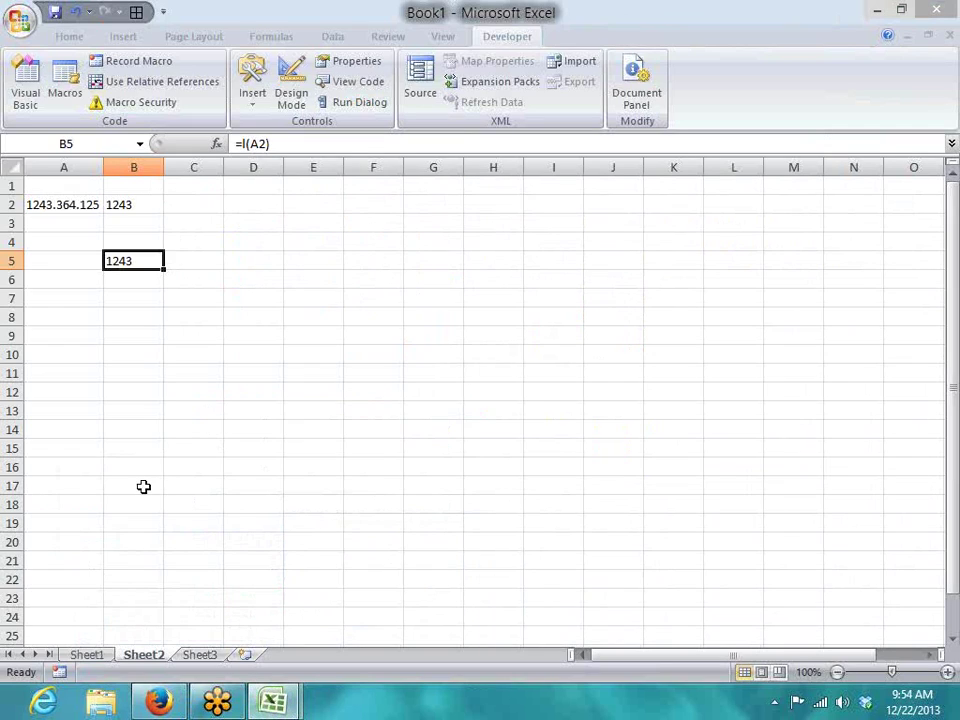
click(86, 465)
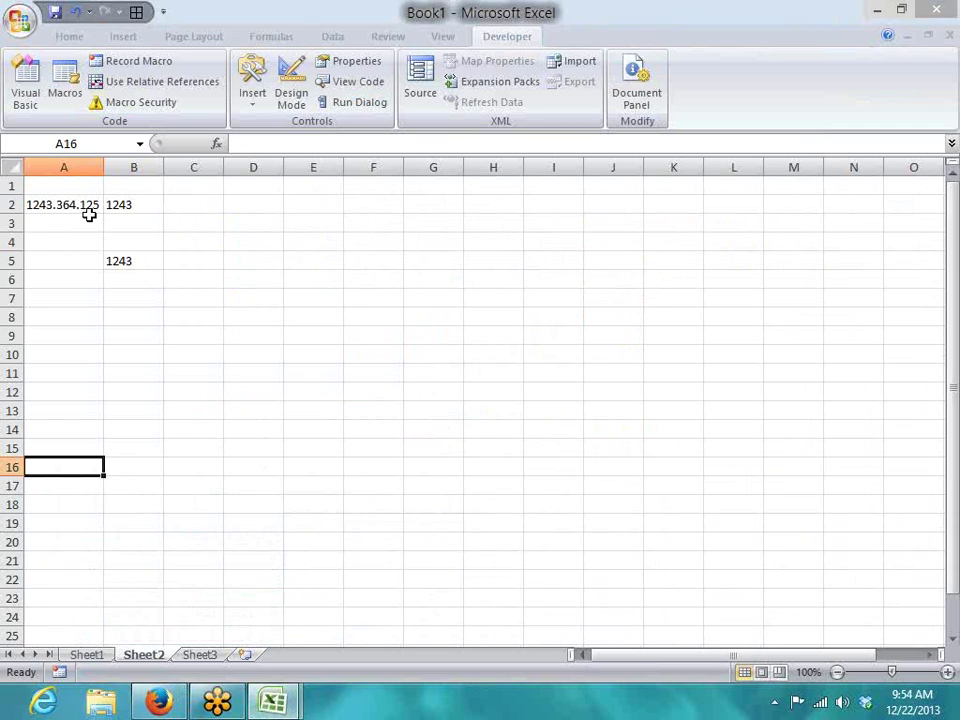
click(143, 225)
text(=mid)
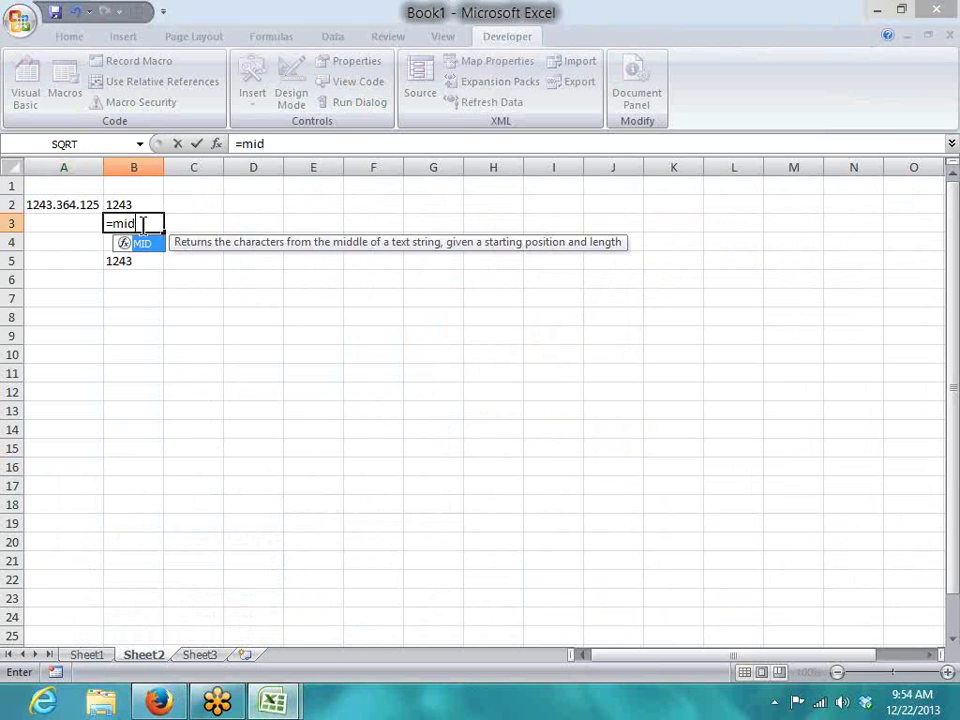
key(Tab)
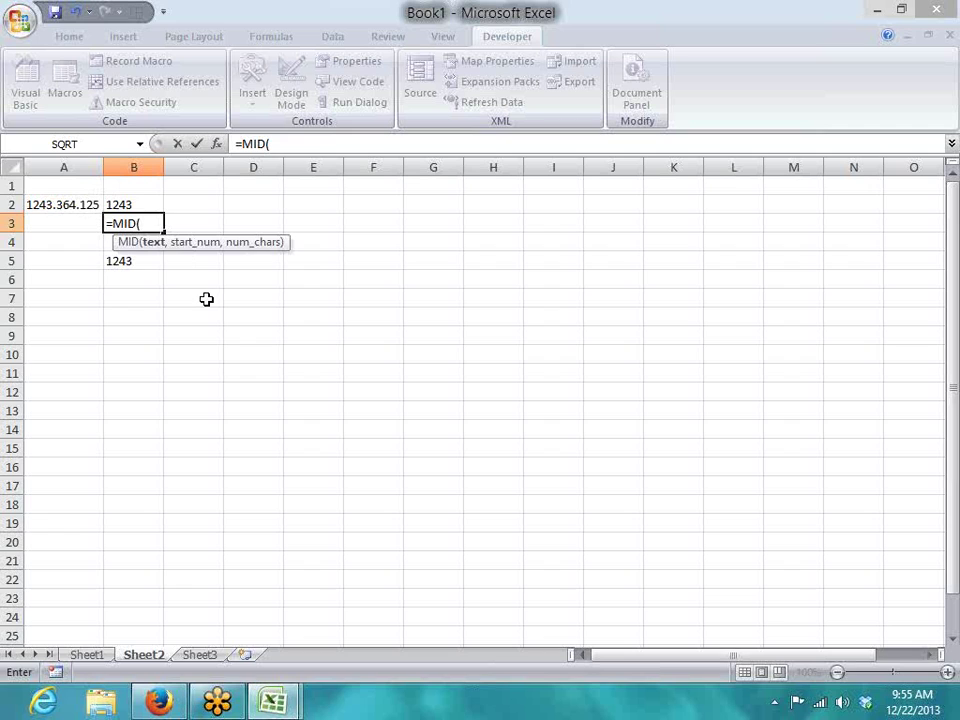
key(Escape)
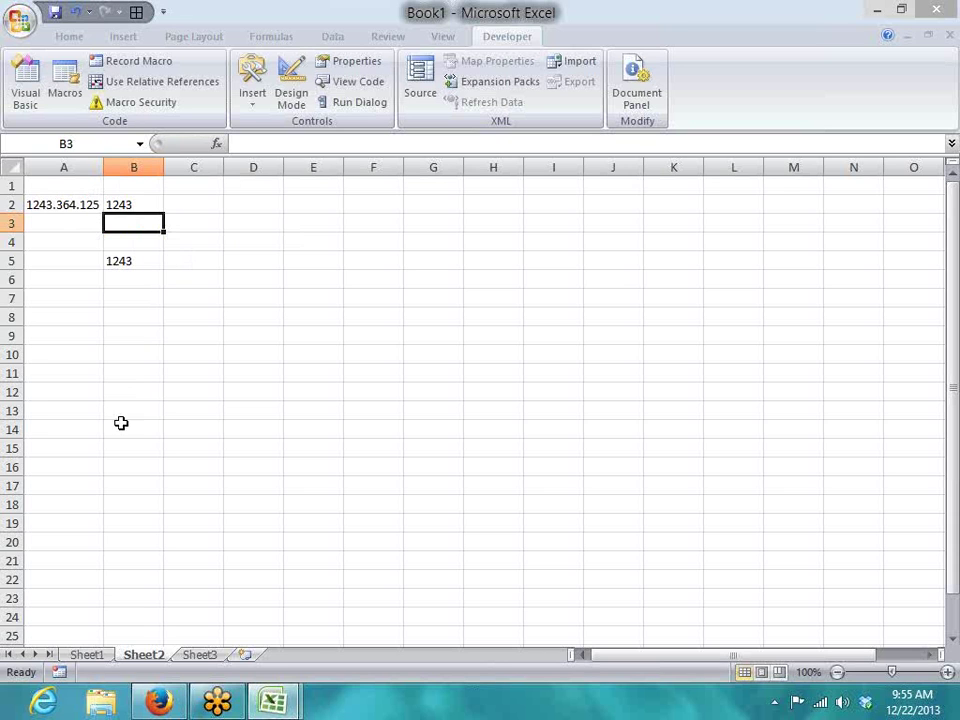
Step: Review the code of function M in the VBA editor and return to cell C2 of the Excel worksheet
click(290, 705)
click(360, 665)
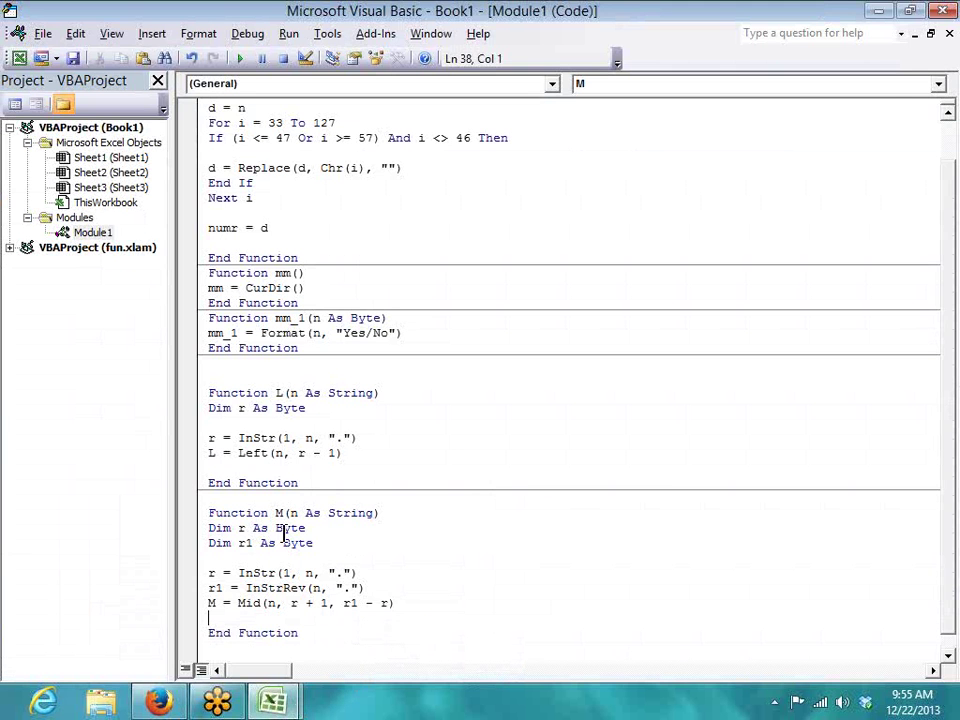
scroll(290, 600, down, 1)
click(381, 624)
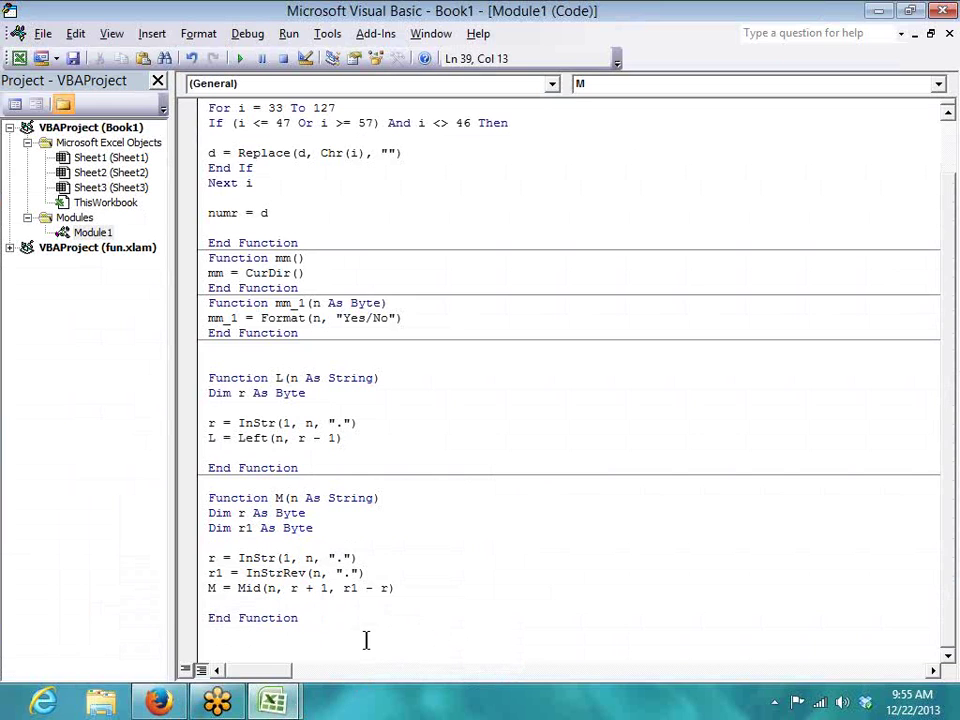
click(285, 617)
click(272, 703)
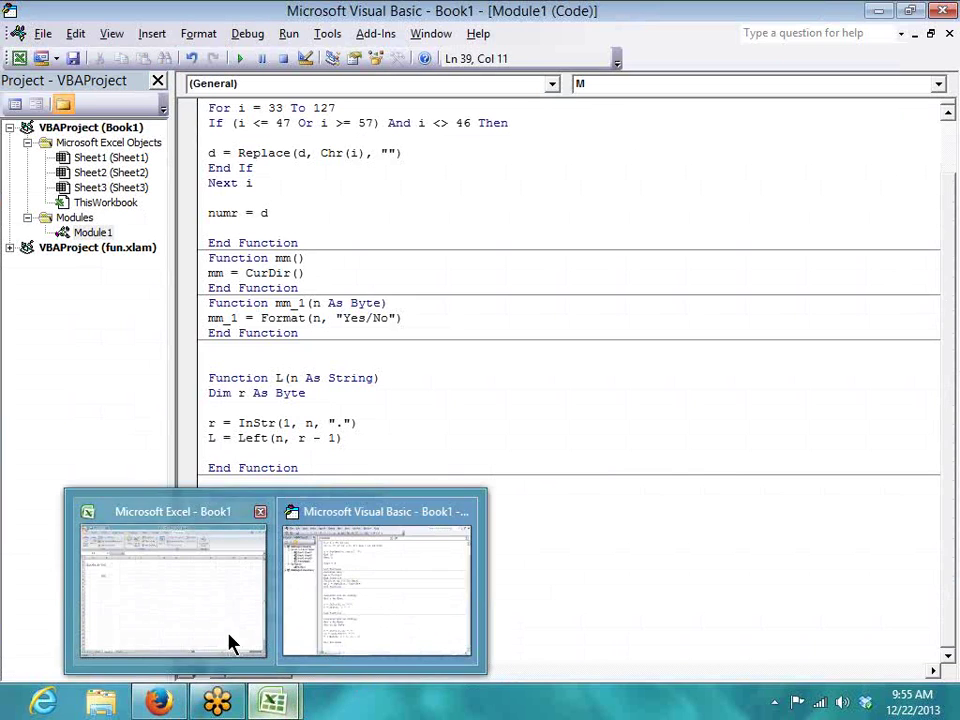
click(230, 643)
key(Up)
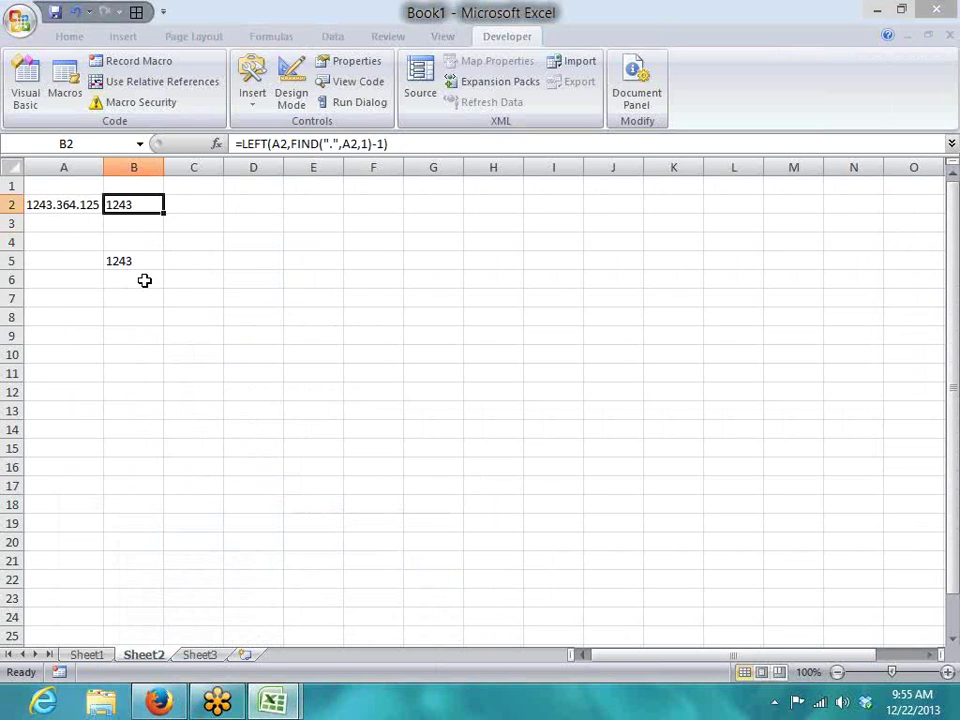
key(Right)
text(=mid)
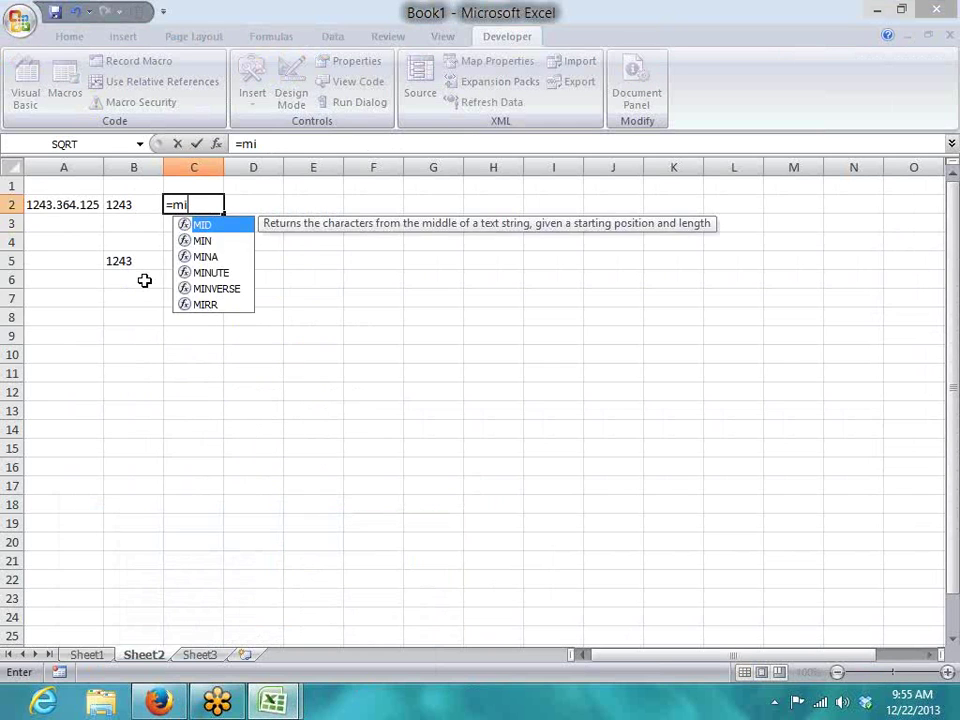
key(Tab)
key(Left)
key(Left)
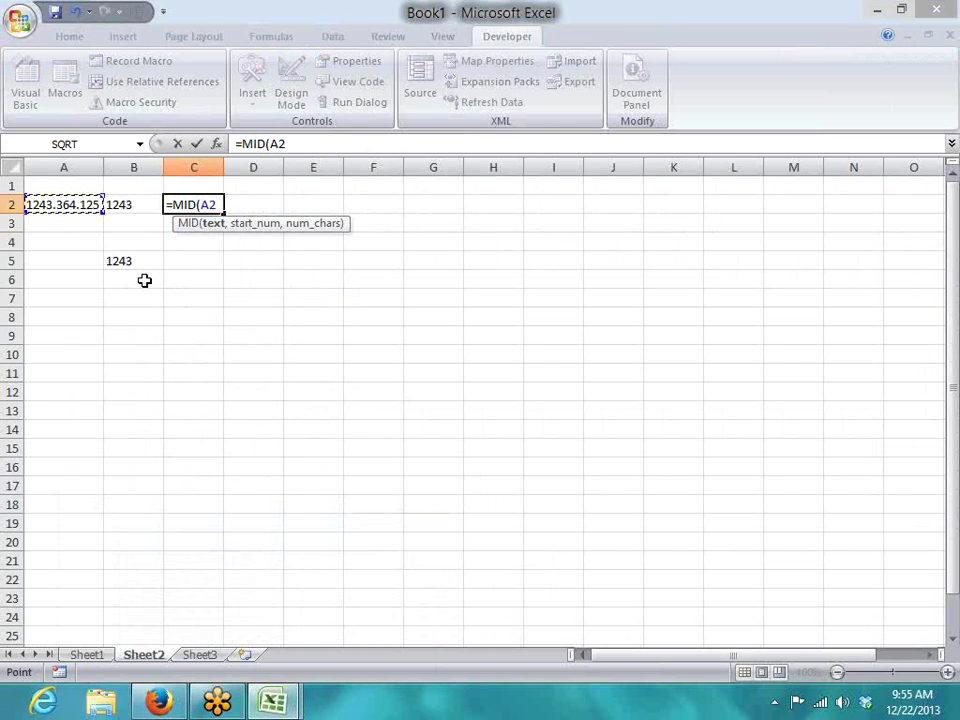
key(Escape)
Step: Enter the formula =m(A2) in cell C2 to extract the middle part of the dotted text
text(=)
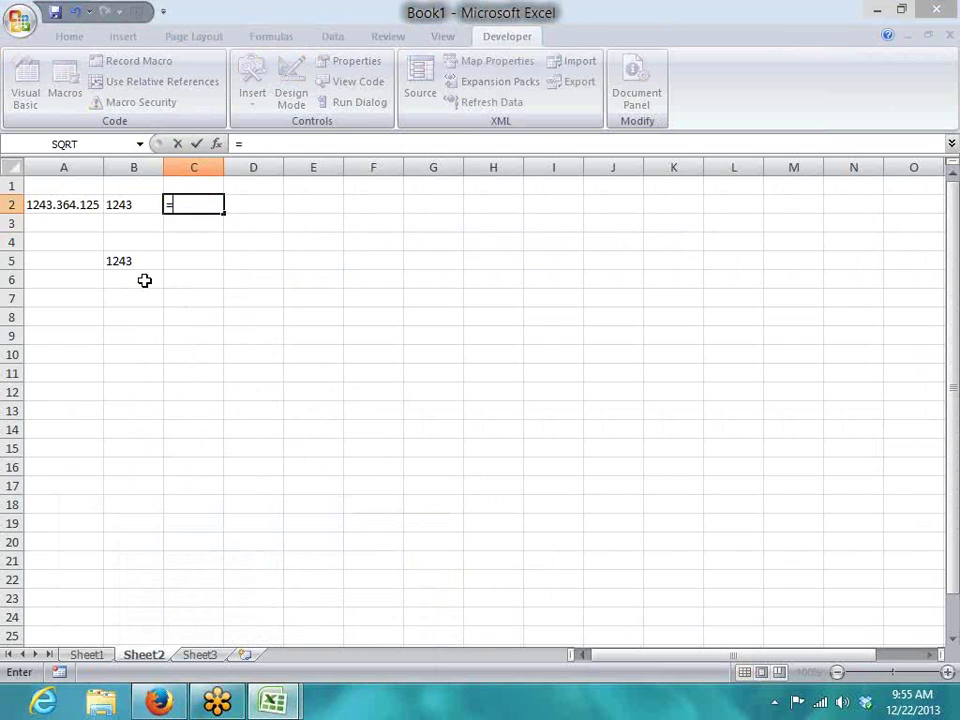
text(m()
key(Left)
key(Left)
key(Return)
key(Up)
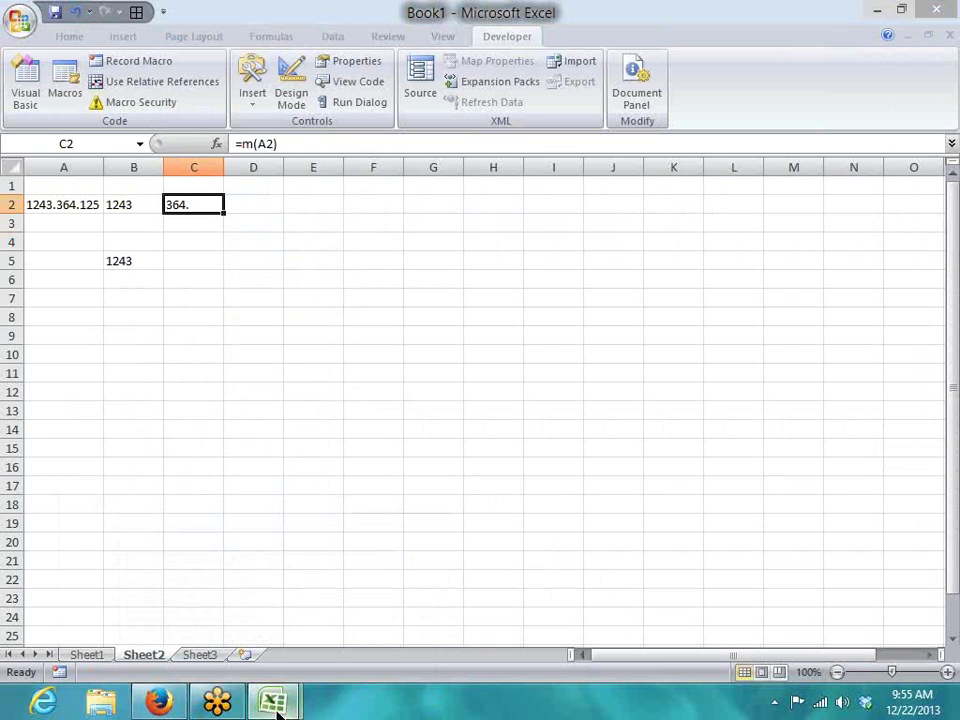
Step: Switch to the VBA editor and select the final r in the length argument of function M's Mid call
key(alt+F11)
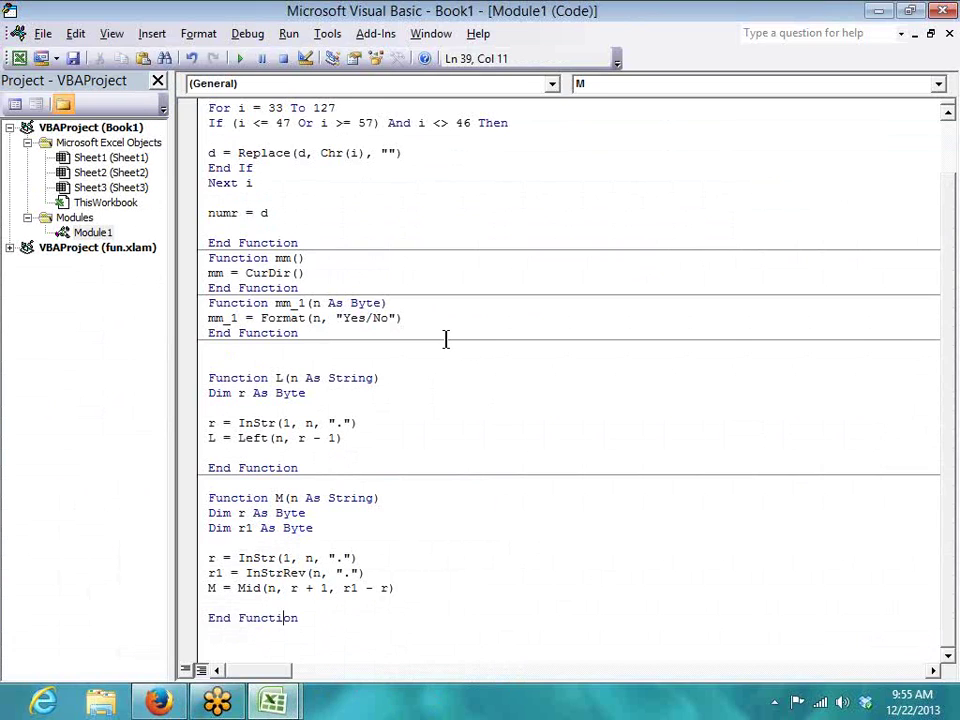
double_click(385, 589)
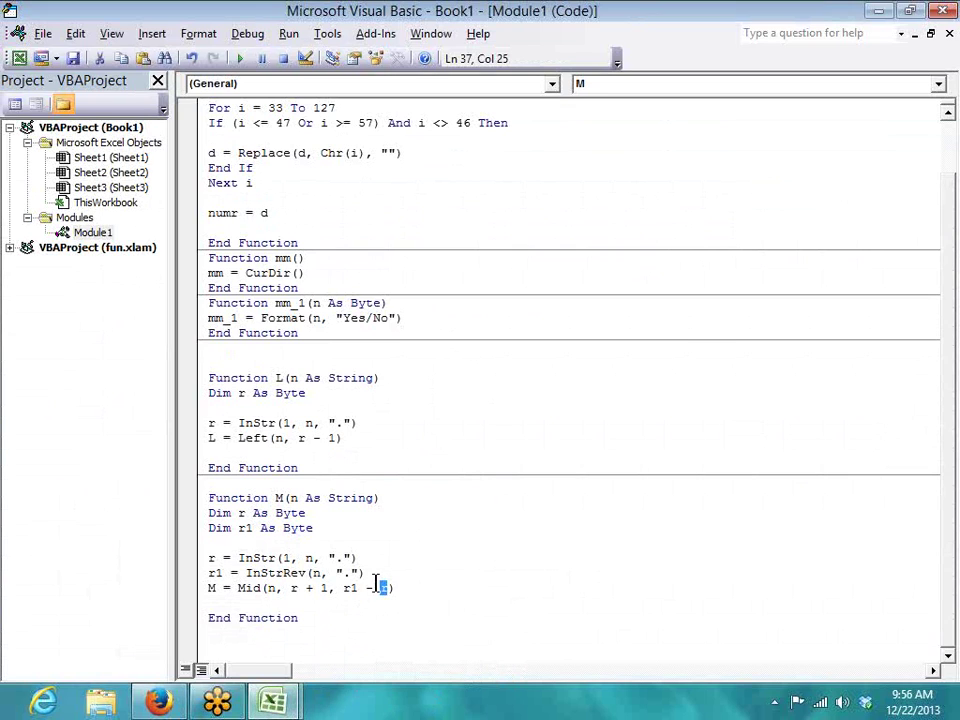
Step: Change the length argument of Mid in function M to r1 - r - 1
mouse_move(272, 702)
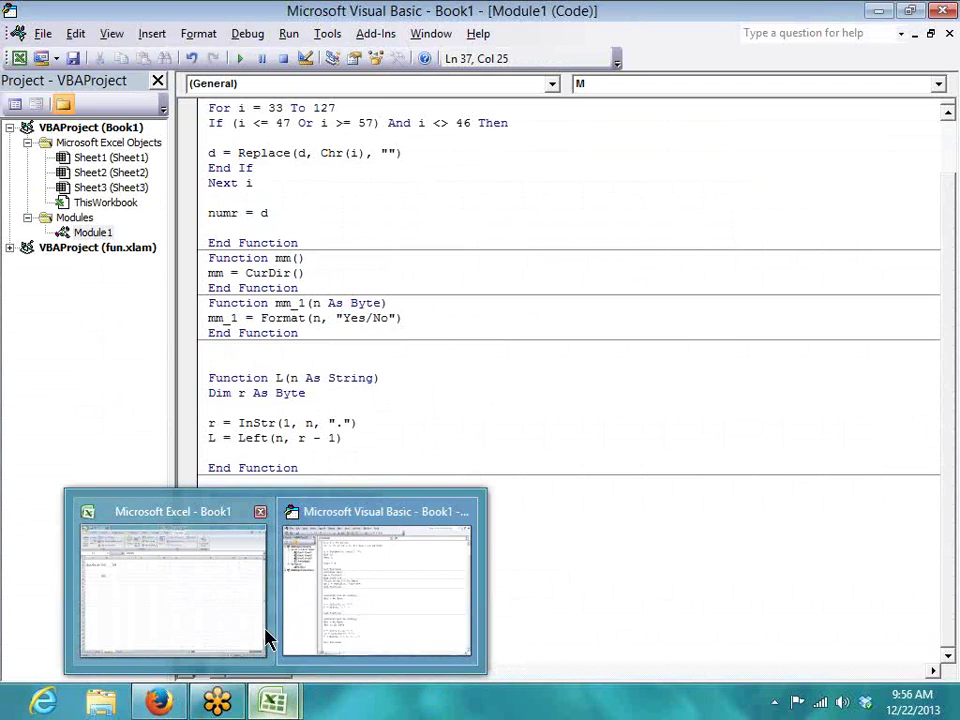
click(216, 602)
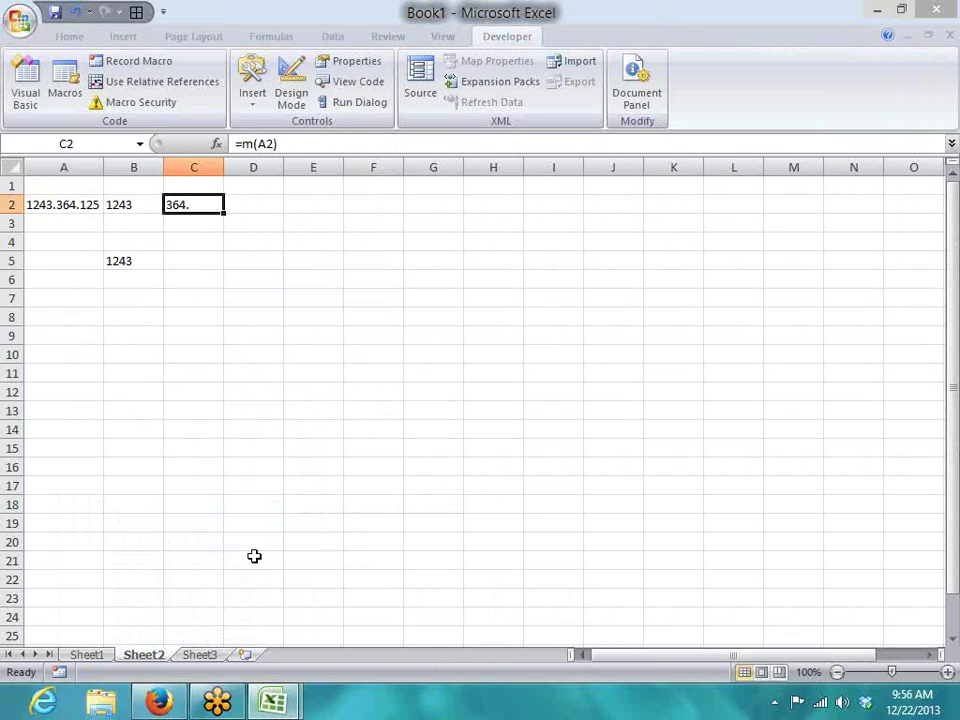
mouse_move(285, 700)
click(364, 632)
text(r)
text(1, r1 - r-1))
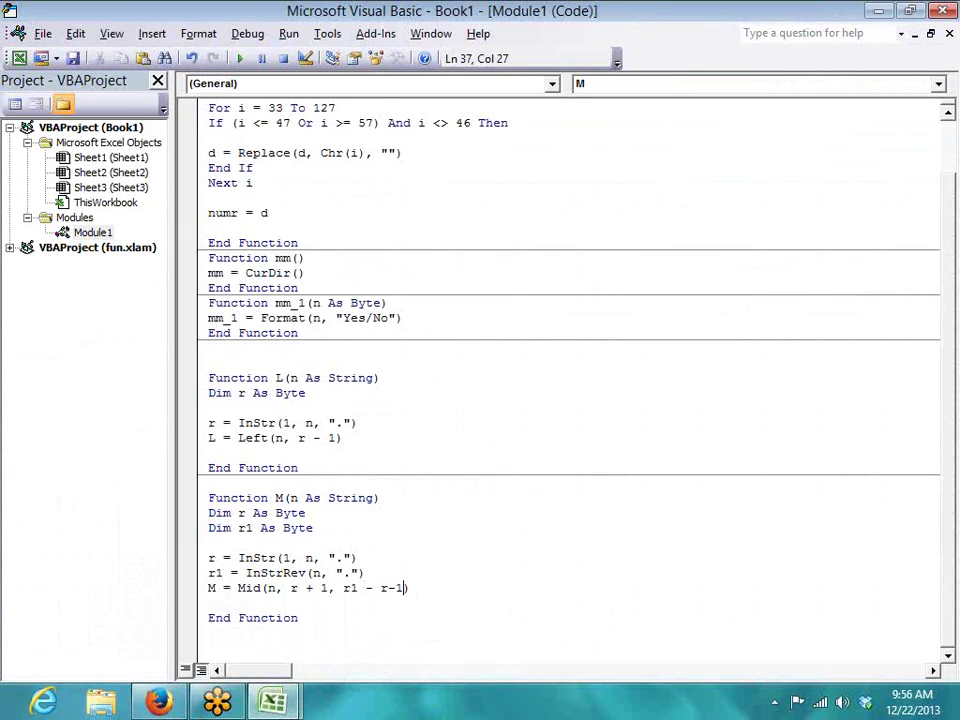
click(435, 606)
Step: Switch to the Excel workbook and re-enter the =m(A2) formula in cell C2 to recalculate it
mouse_move(274, 671)
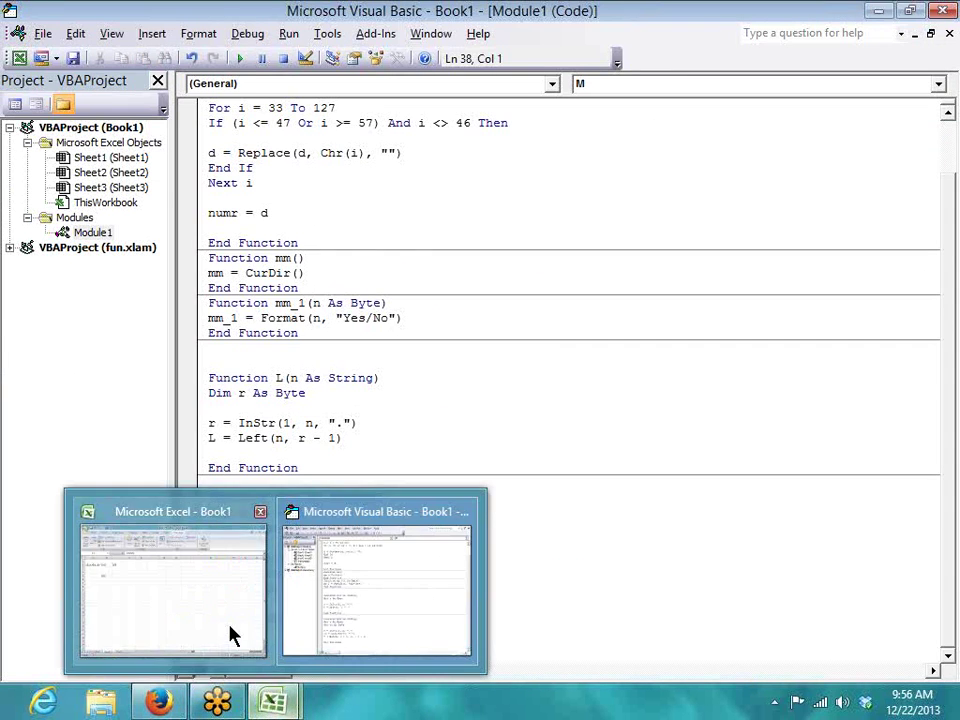
click(230, 636)
double_click(186, 204)
key(Return)
click(187, 201)
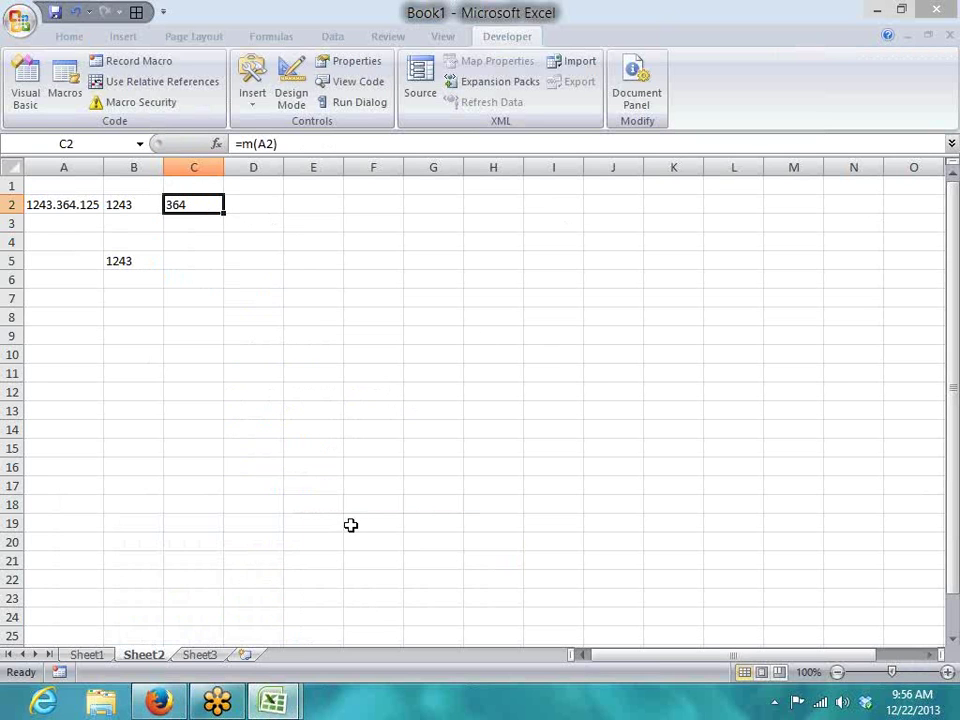
Step: Return to the Visual Basic code of Module1 and add a blank line below function M
click(293, 704)
click(392, 613)
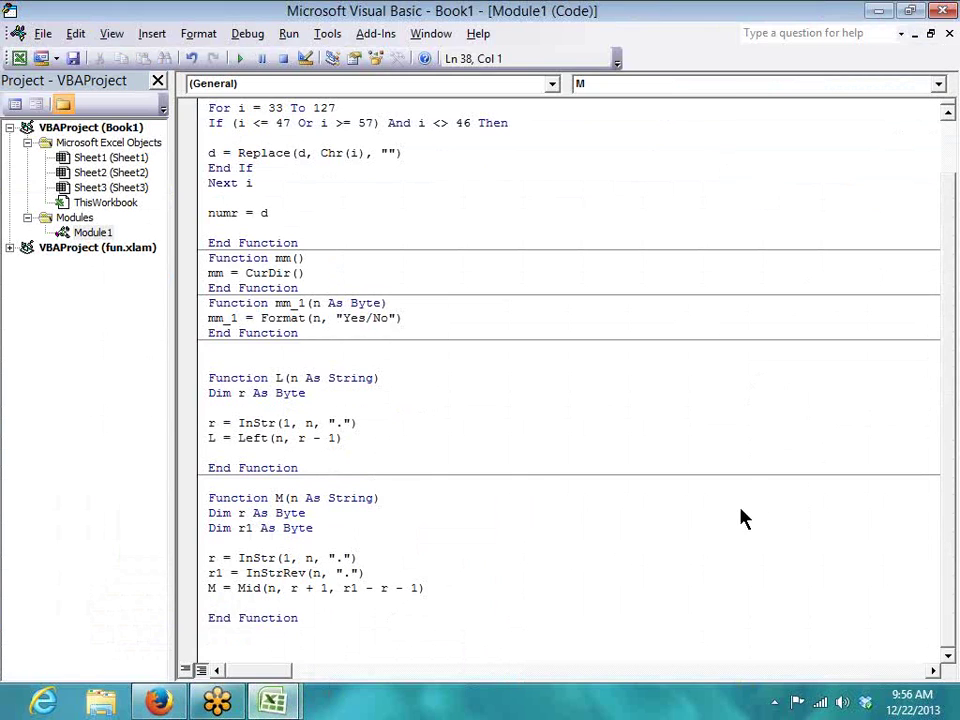
click(774, 702)
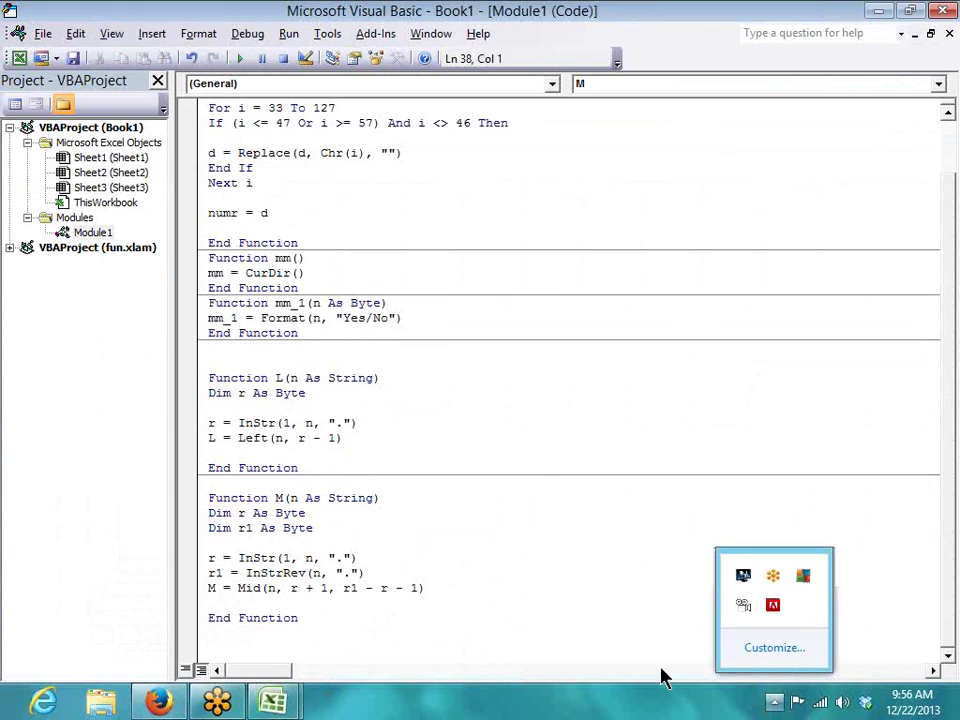
click(642, 415)
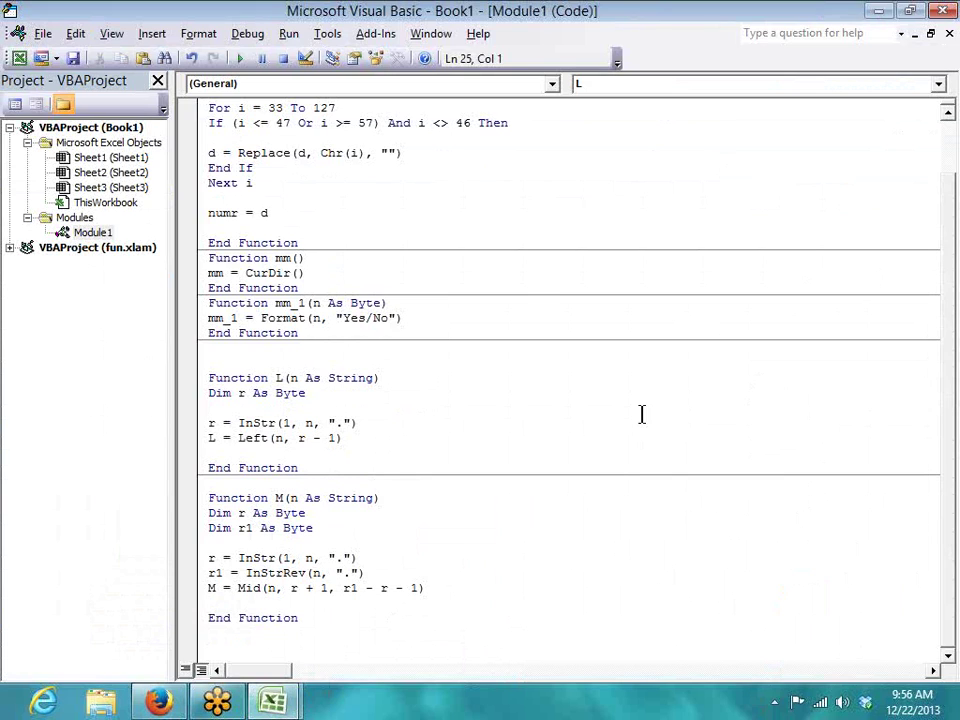
click(313, 632)
key(Return)
text(right)
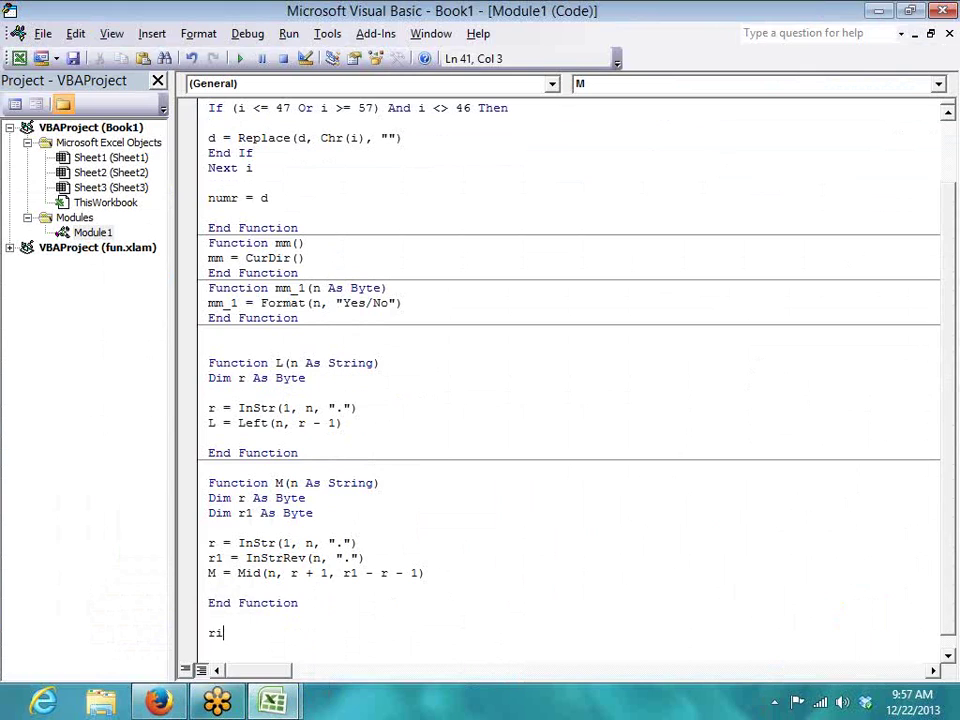
key(BackSpace)
key(BackSpace)
key(BackSpace)
key(BackSpace)
key(BackSpace)
Step: Declare a new function R(n As String) below function M
text(function R(n )
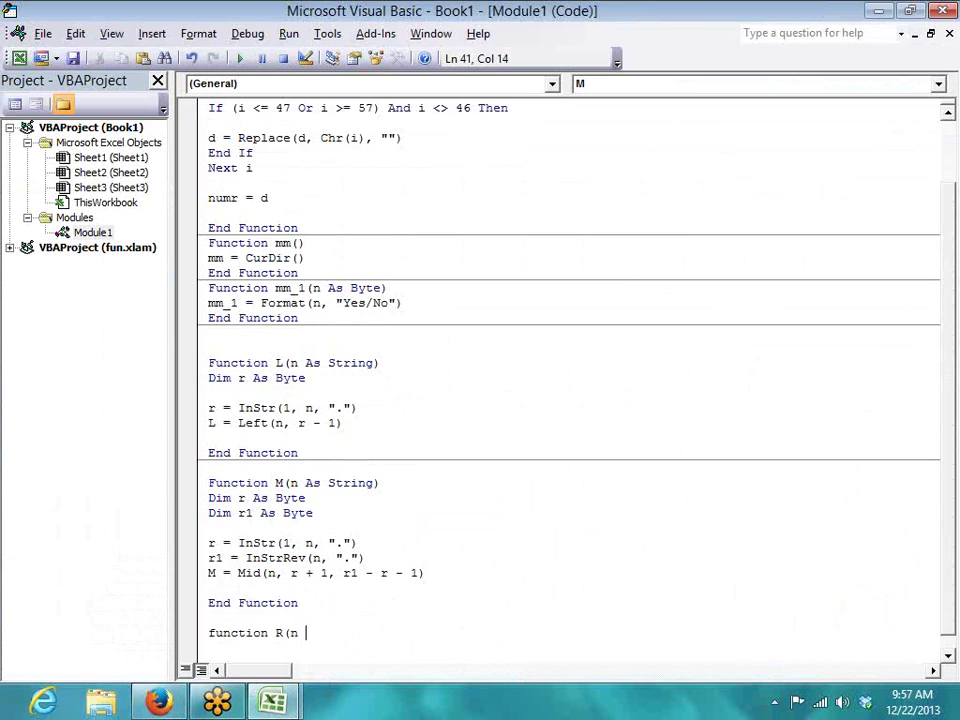
text(as str)
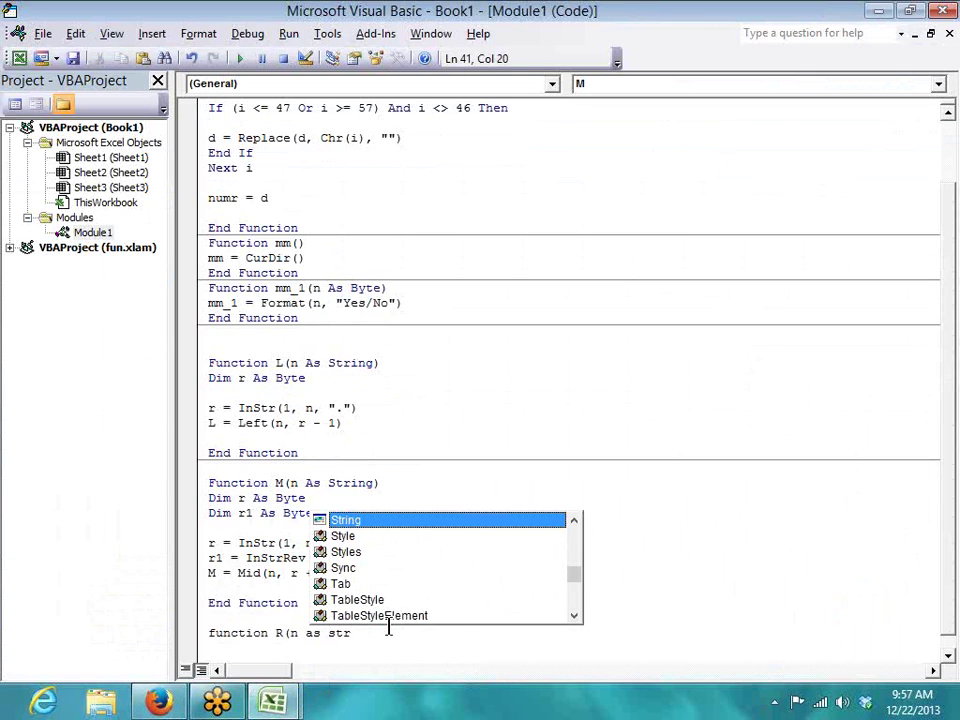
key(Tab)
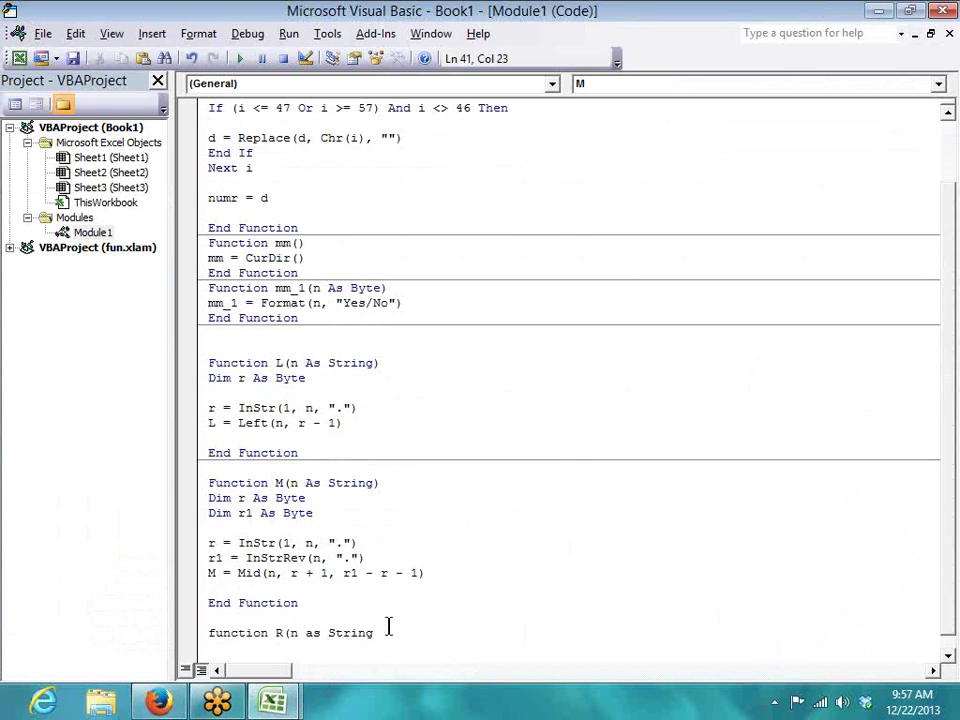
text())
key(Return)
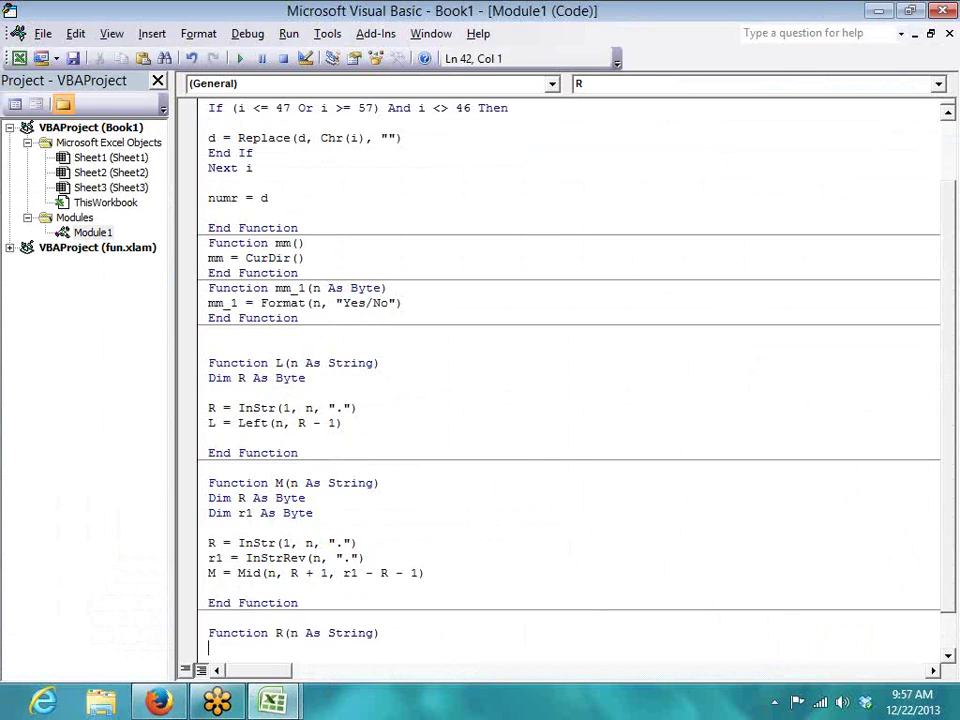
Step: Copy the Dim R As Byte line from function M into the body of function R
scroll(425, 620, down, 1)
key(Down)
key(ctrl+y)
key(Down)
key(Up)
key(Up)
key(Up)
key(Up)
key(Up)
key(Up)
key(Up)
key(Up)
key(Up)
key(Up)
key(Up)
key(Up)
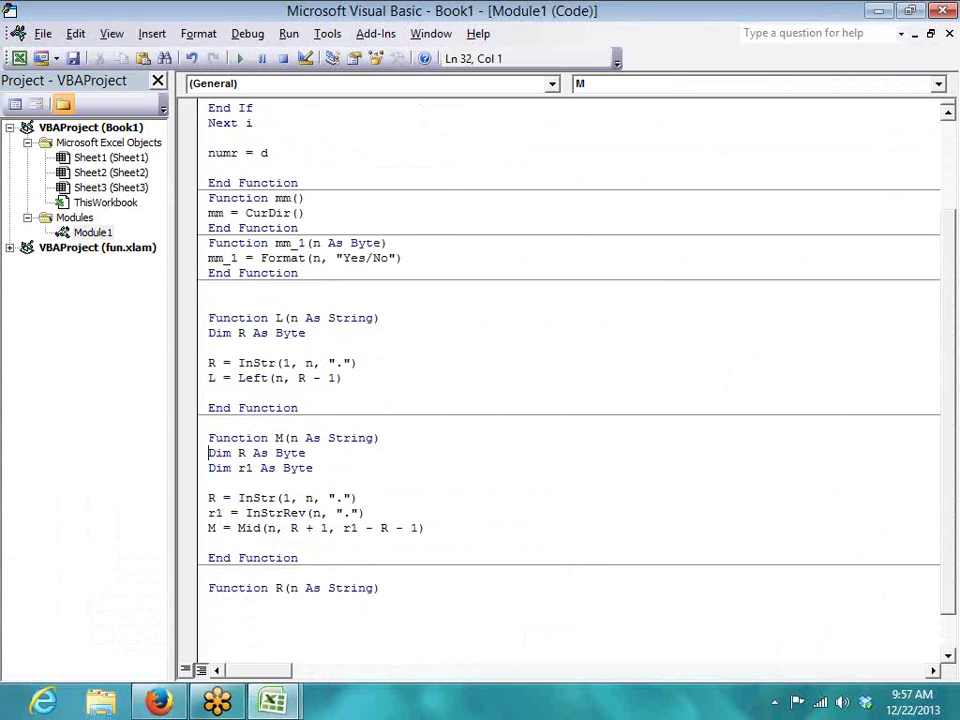
key(shift+Down)
key(ctrl+c)
key(Down)
key(Down)
key(Down)
key(Down)
key(Down)
key(Down)
key(Down)
key(Down)
key(Down)
key(ctrl+v)
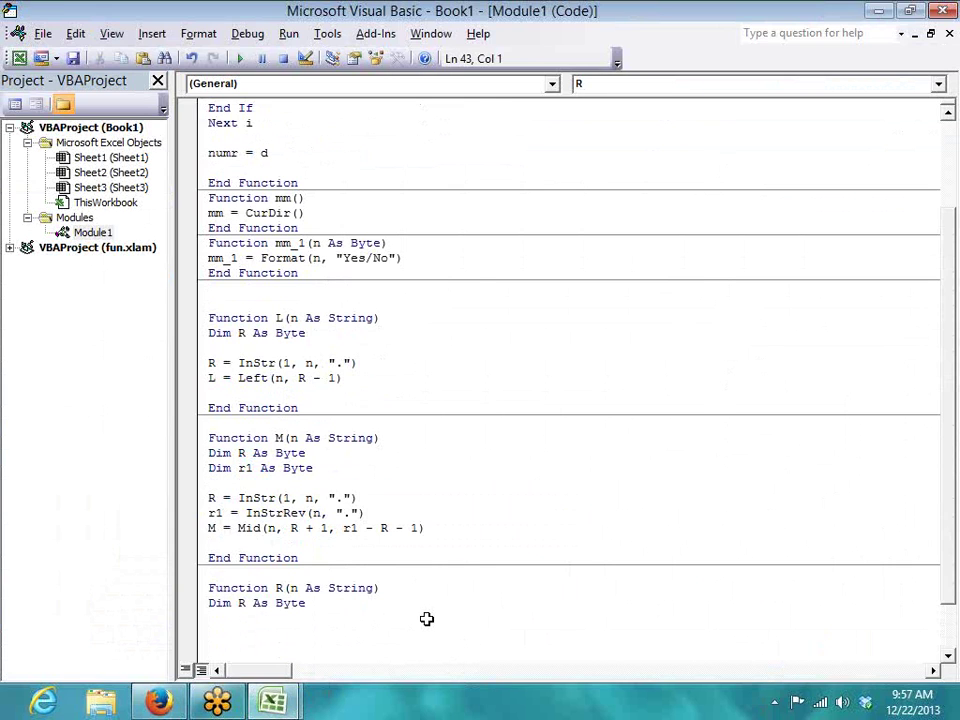
key(alt+F11)
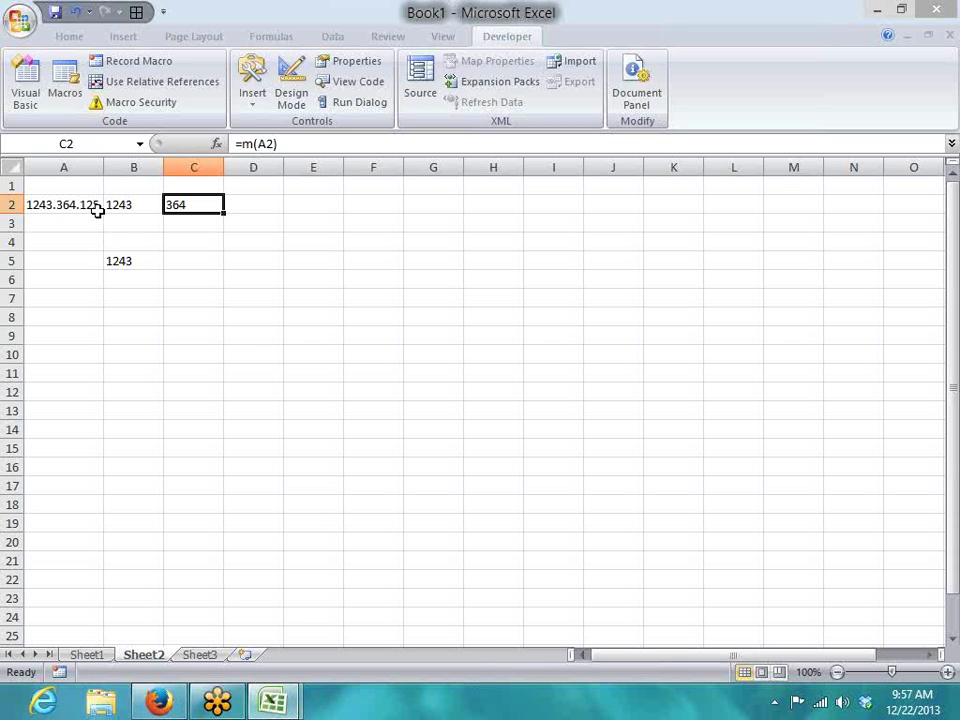
key(alt+F11)
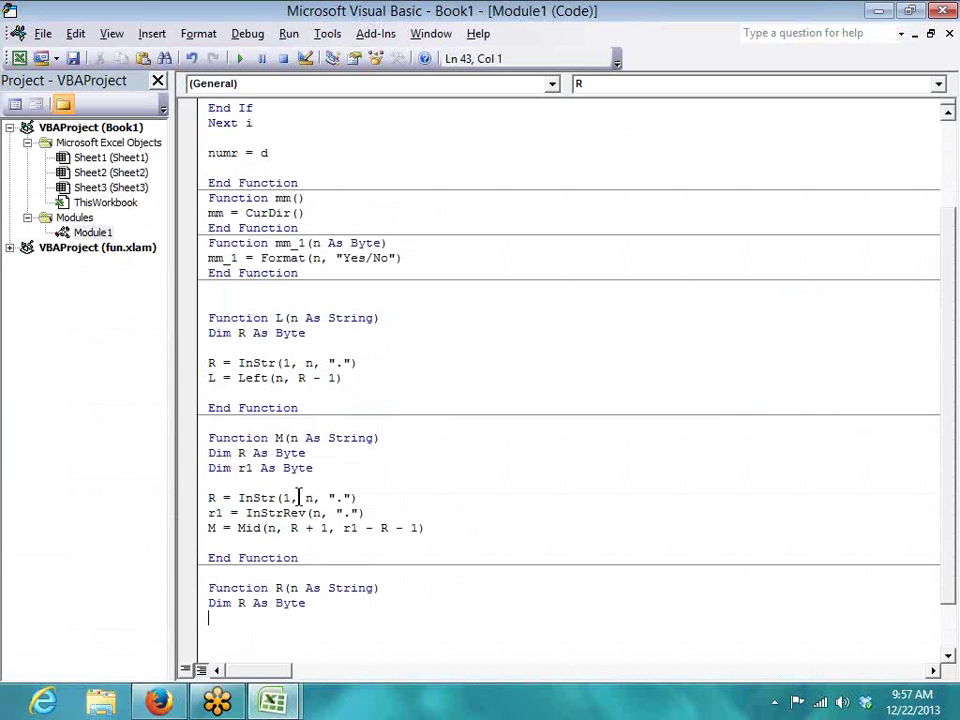
drag(210, 468, 326, 468)
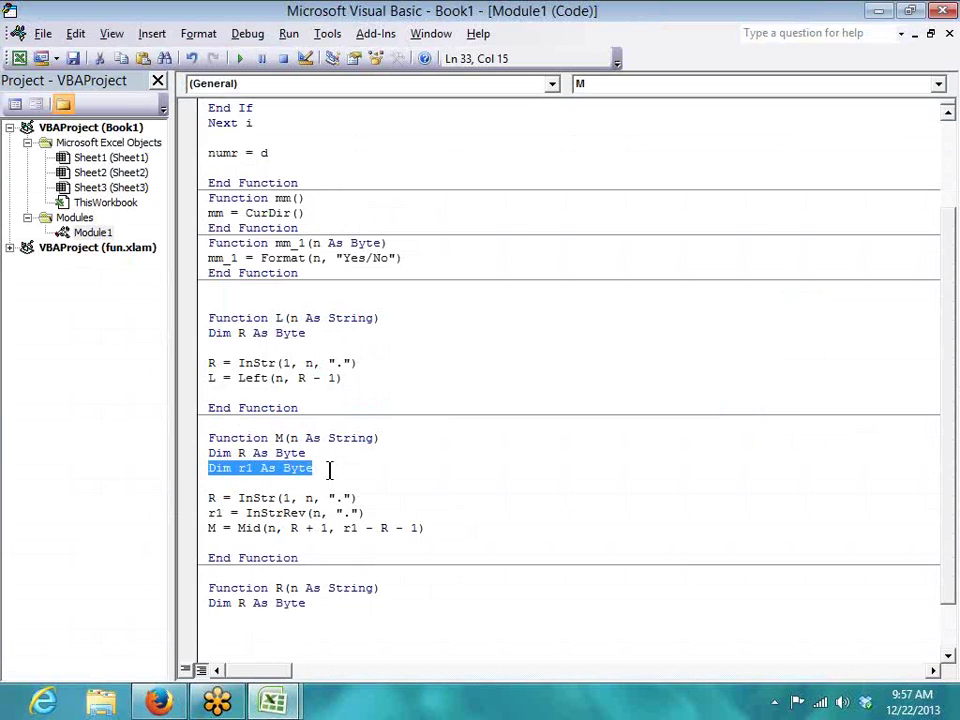
scroll(280, 525, down, 1)
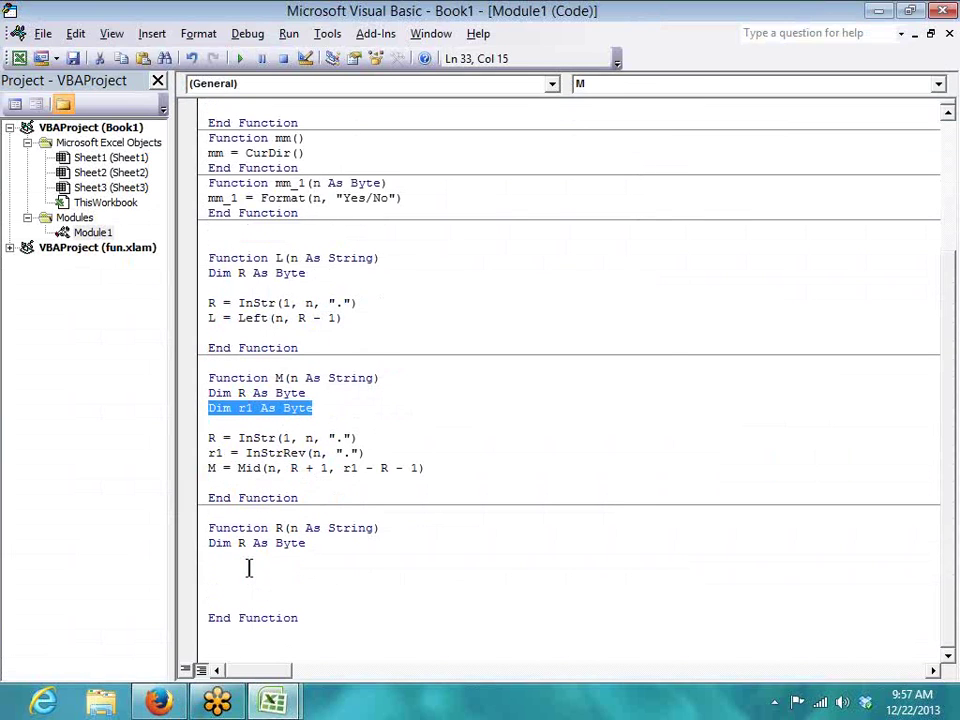
click(220, 571)
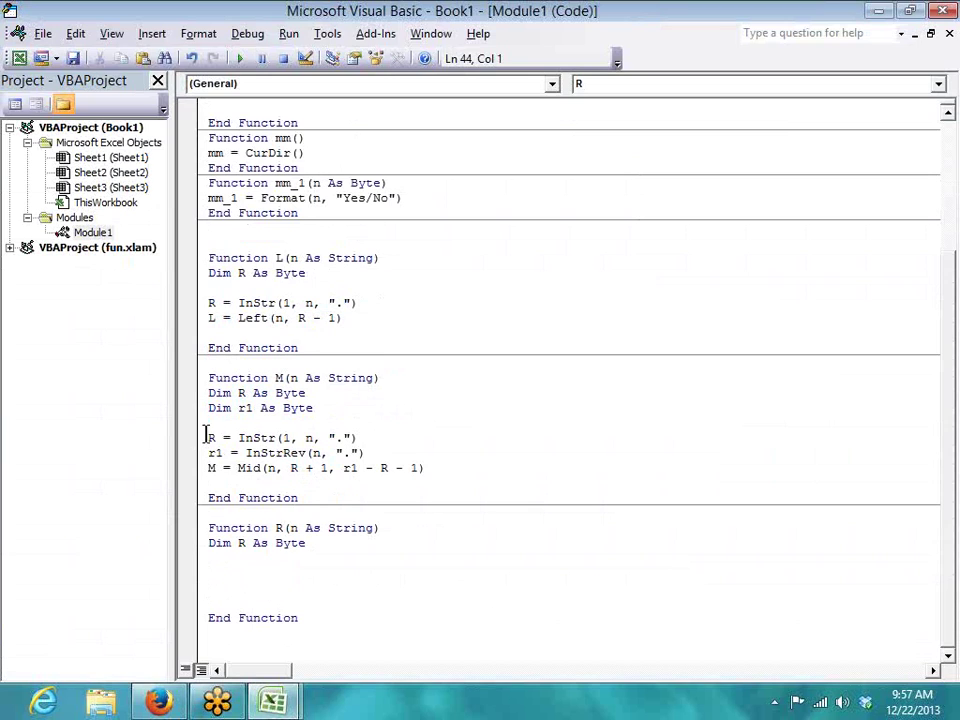
Step: Copy the InStrRev(n, ".") line from function M into function R and change its assigned variable to r
drag(209, 438, 209, 453)
drag(285, 453, 208, 452)
key(ctrl+c)
click(208, 558)
key(ctrl+v)
click(222, 558)
key(BackSpace)
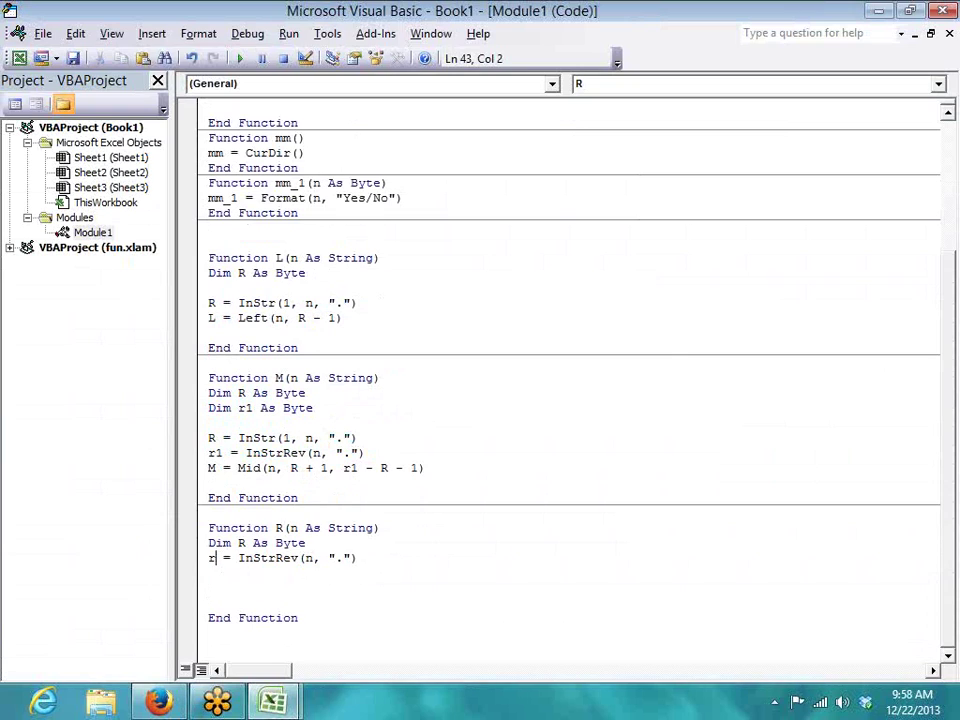
Step: Add the line R = Right(n, Len(n) - r) below the InStrRev line in function R
click(263, 586)
key(Return)
key(Up)
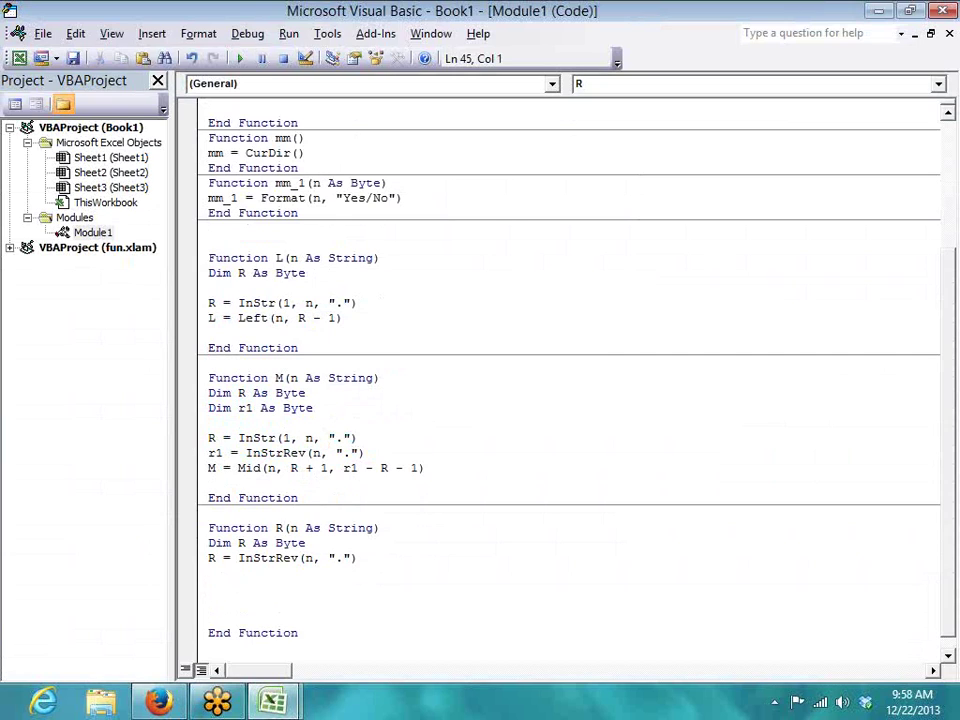
text(R=right(n,)
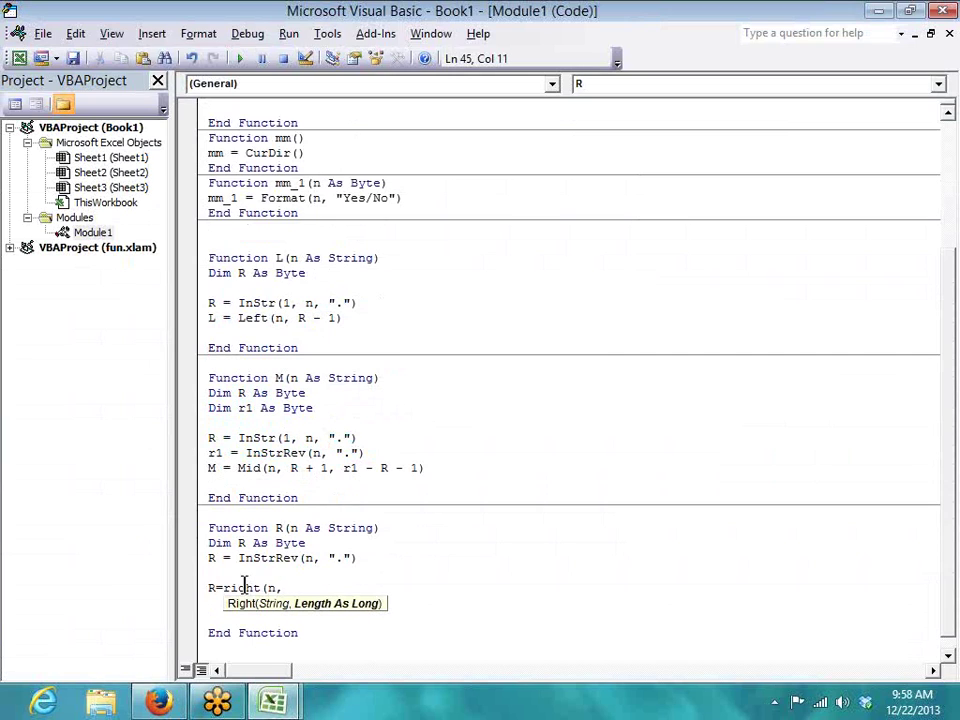
text(len(n)-)
text(r))
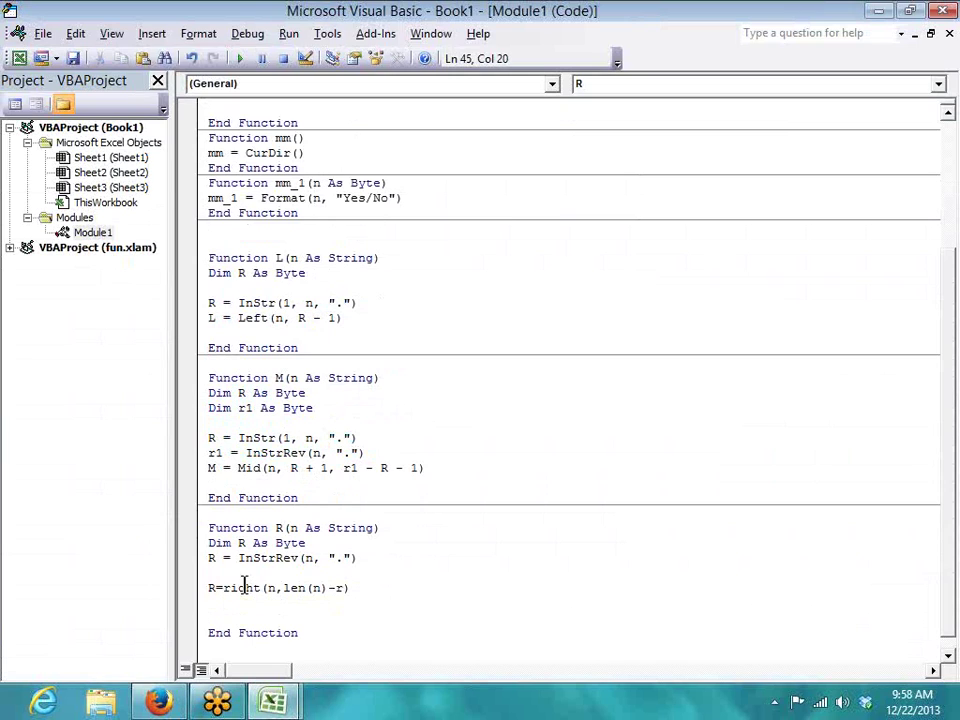
Step: Rename the position variable in function R to R1 in its declaration, the InStrRev line and the Right length argument
click(240, 557)
click(246, 543)
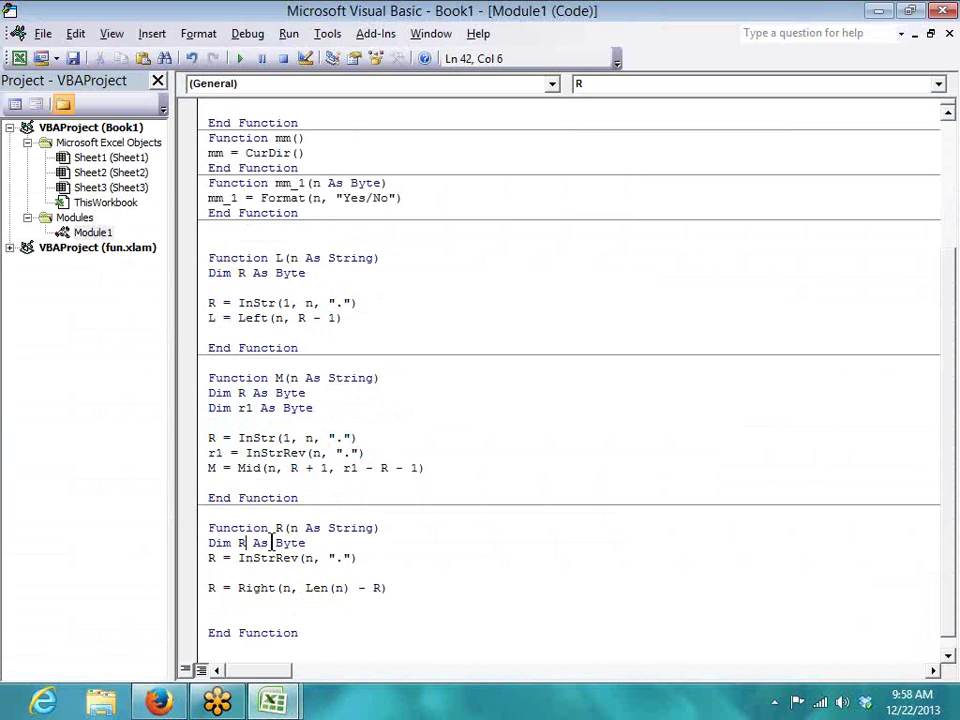
text(1)
click(217, 558)
text(1)
click(230, 612)
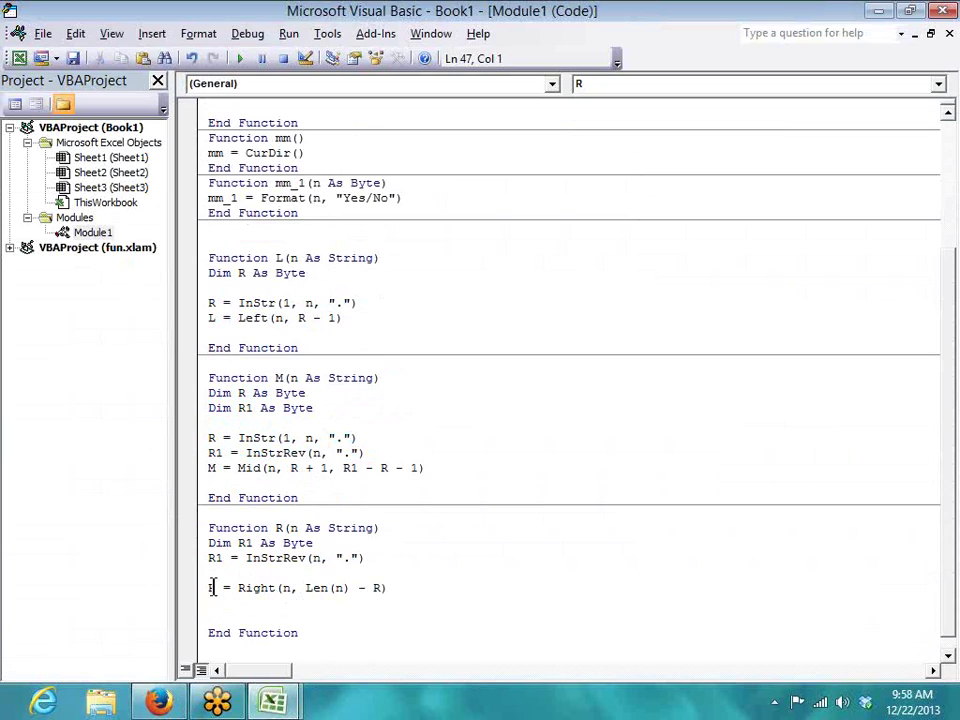
click(383, 588)
text(1)
click(399, 617)
Step: Try to enter a formula in worksheet cell D2 that calls function R on cell A2
key(alt+F11)
click(258, 204)
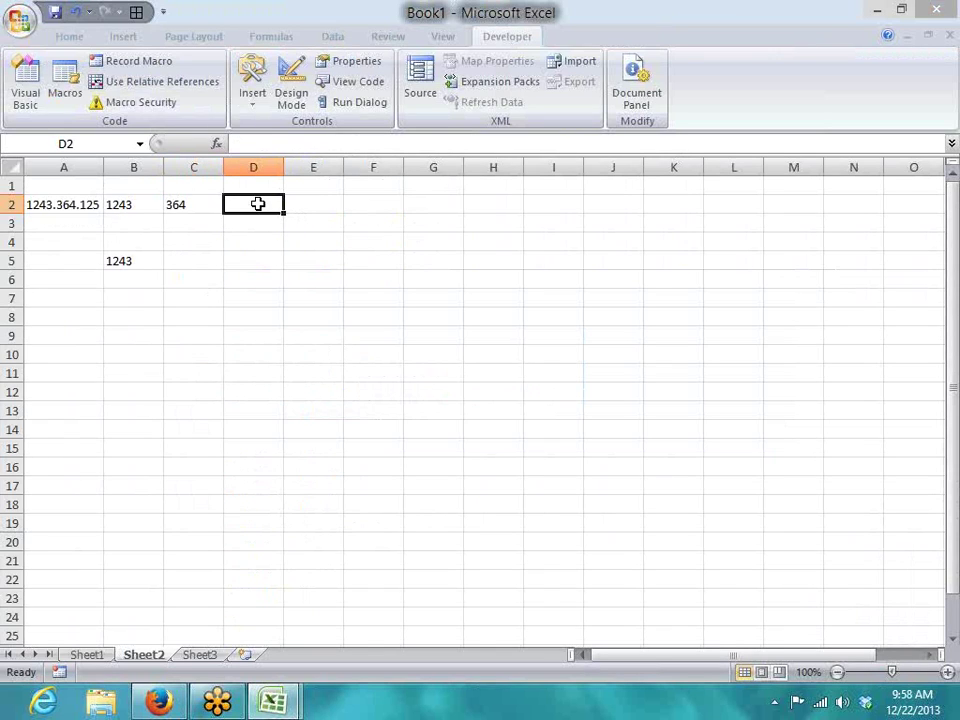
text(=R()
key(Left)
key(Left)
key(Left)
key(Return)
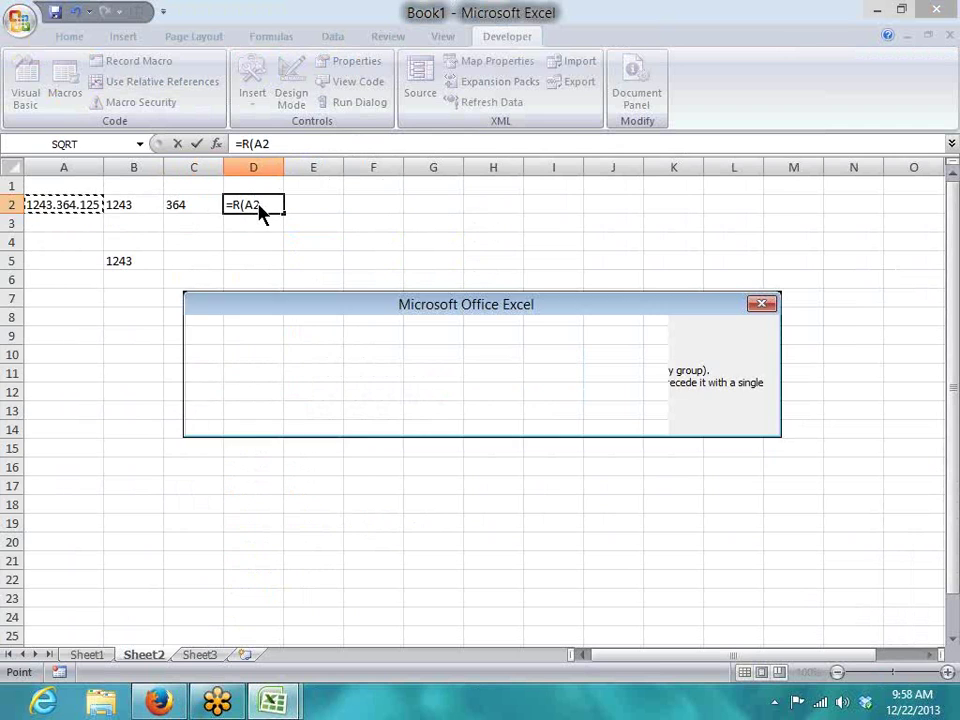
key(Return)
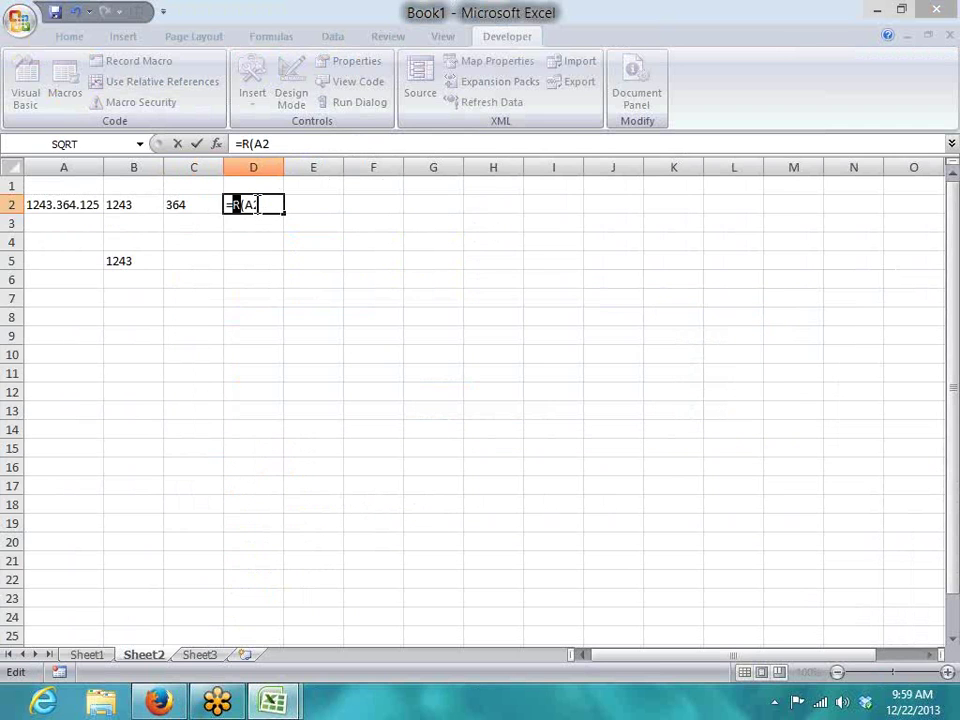
key(Return)
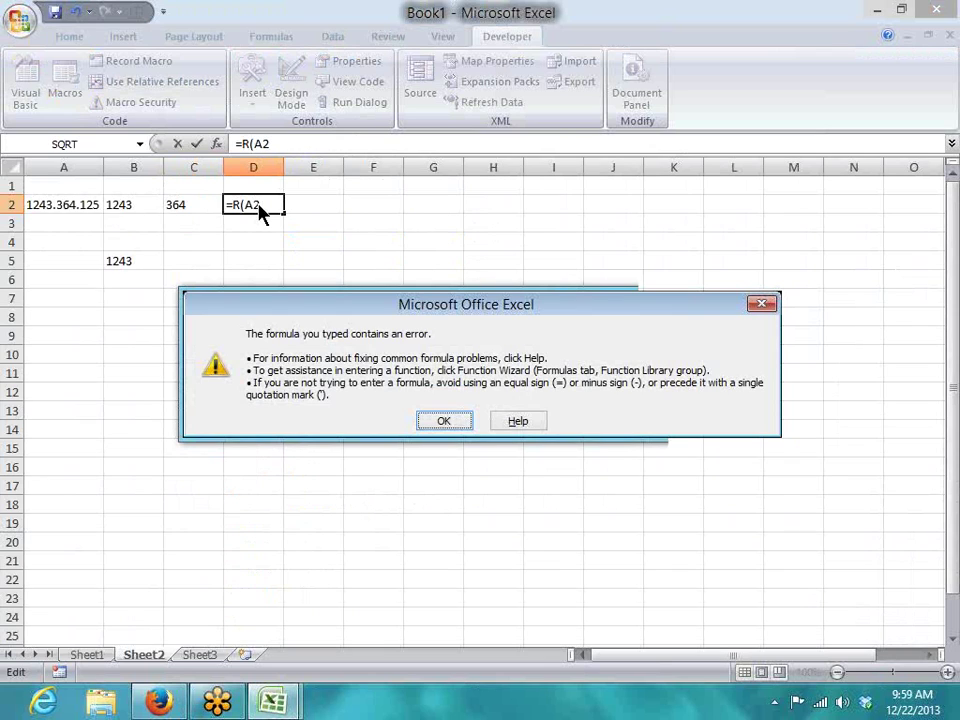
key(Escape)
key(Escape)
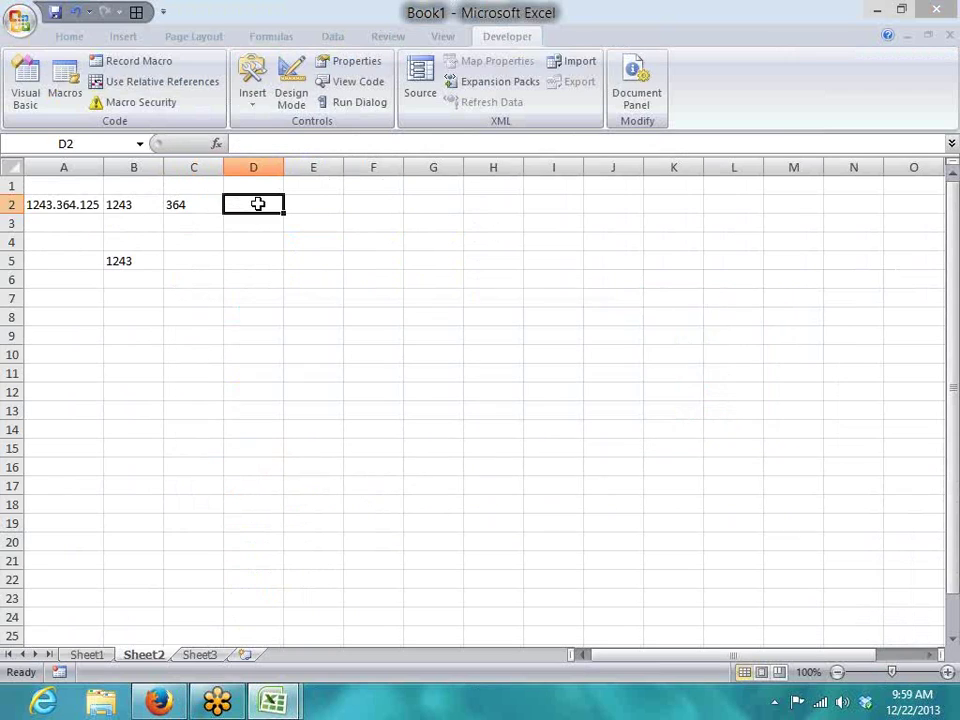
Step: Rename function R to R_1 in the code module, in both its declaration and the Right result assignment
key(alt+F11)
click(285, 542)
click(289, 528)
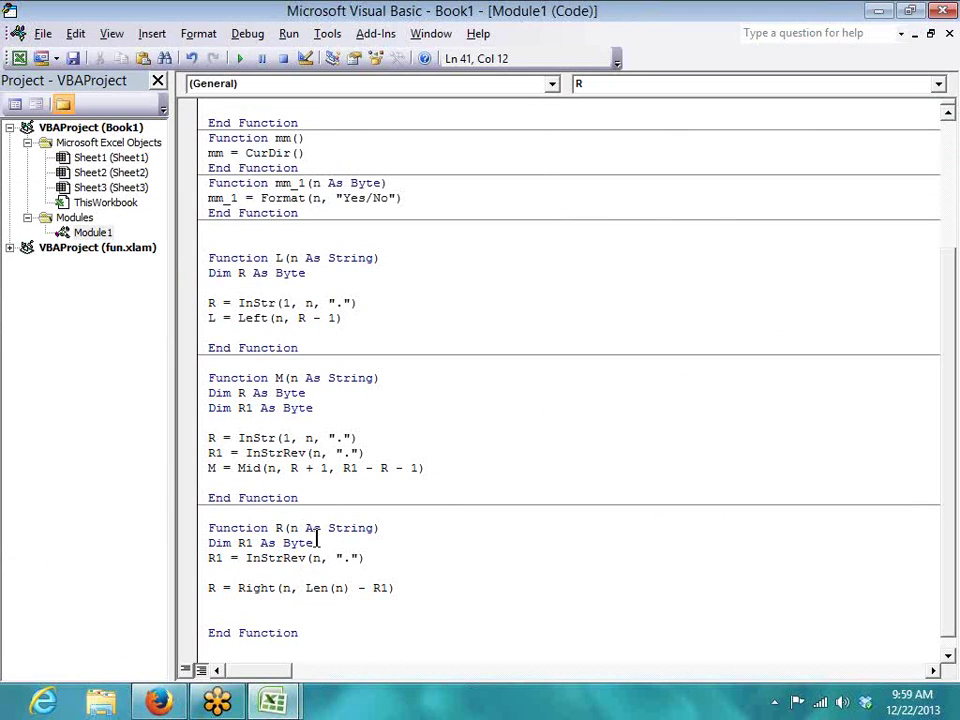
key(Left)
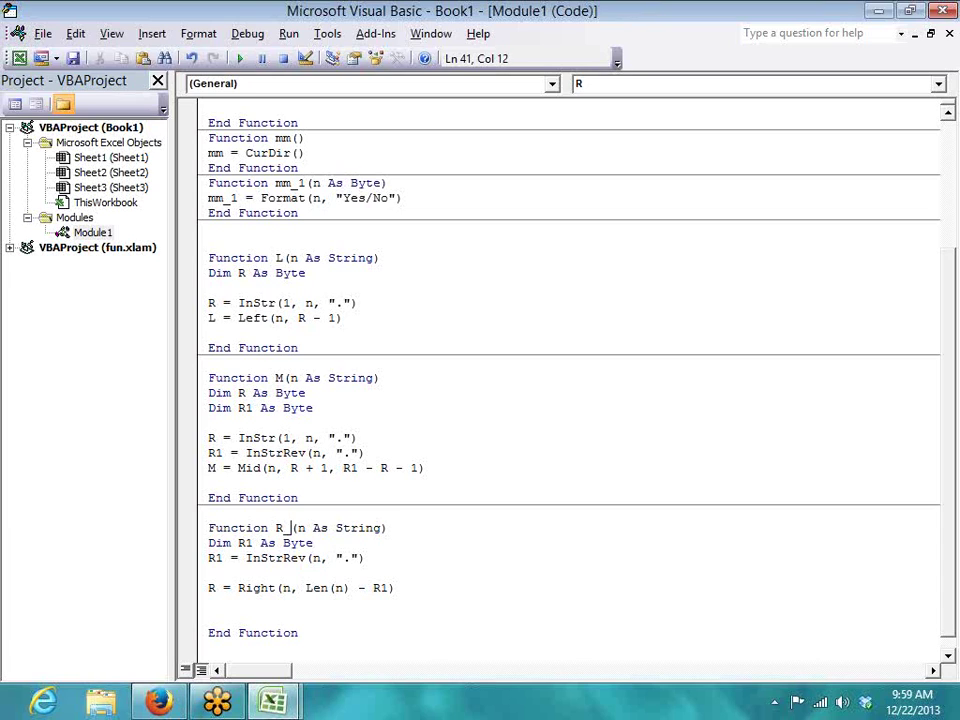
text(1)
click(321, 588)
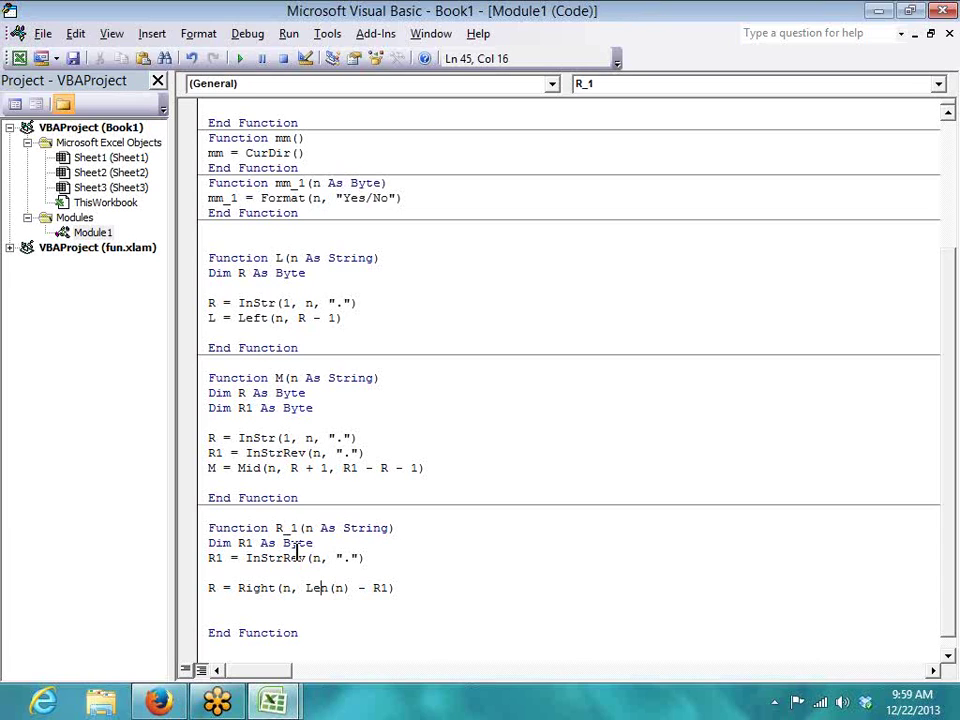
click(215, 558)
key(Down)
key(Down)
text(_1)
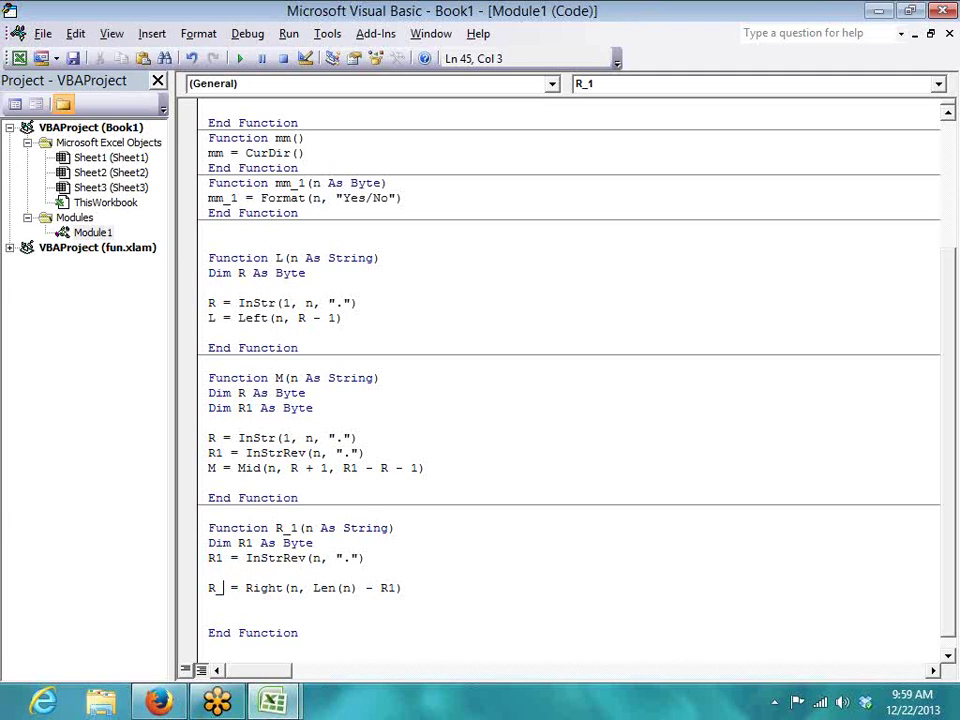
Step: Return to the worksheet and enter =R_1(A2) in cell D2
click(303, 558)
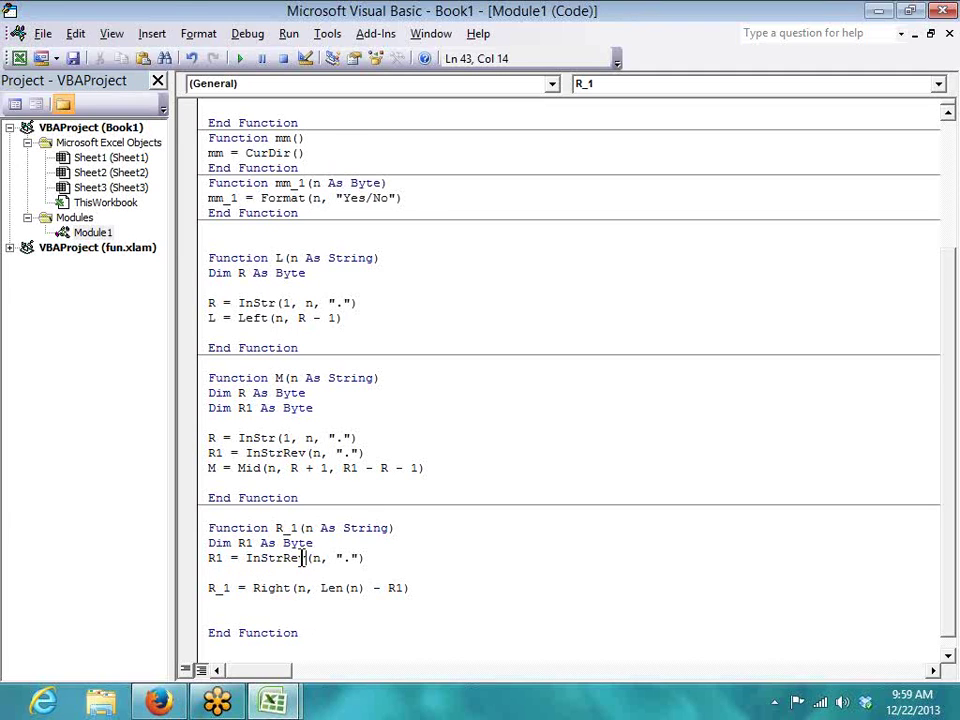
key(alt+F11)
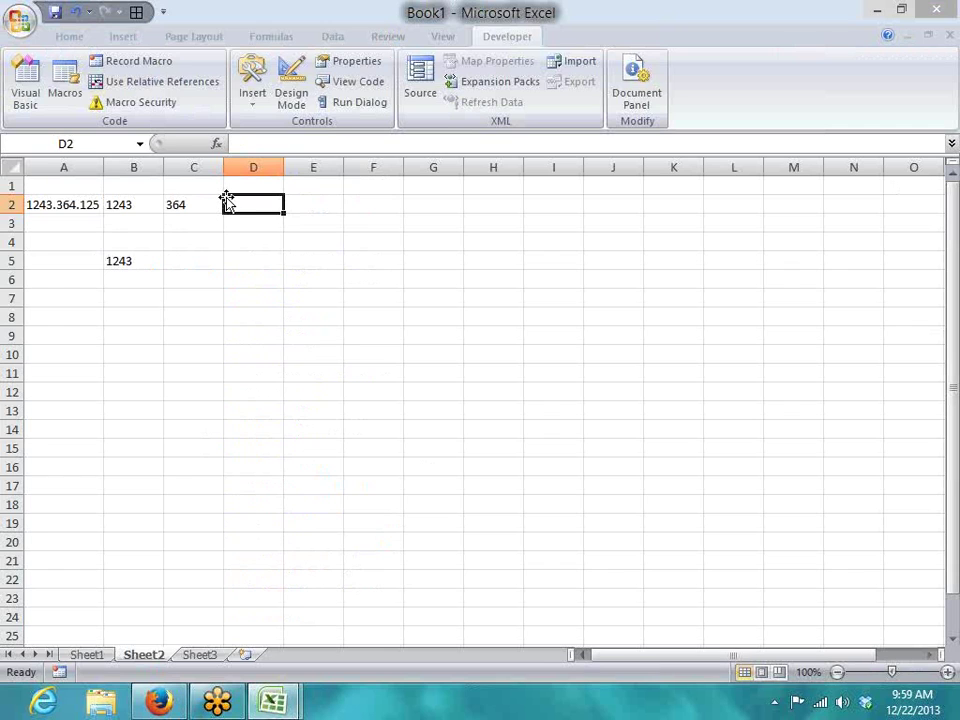
text(=r)
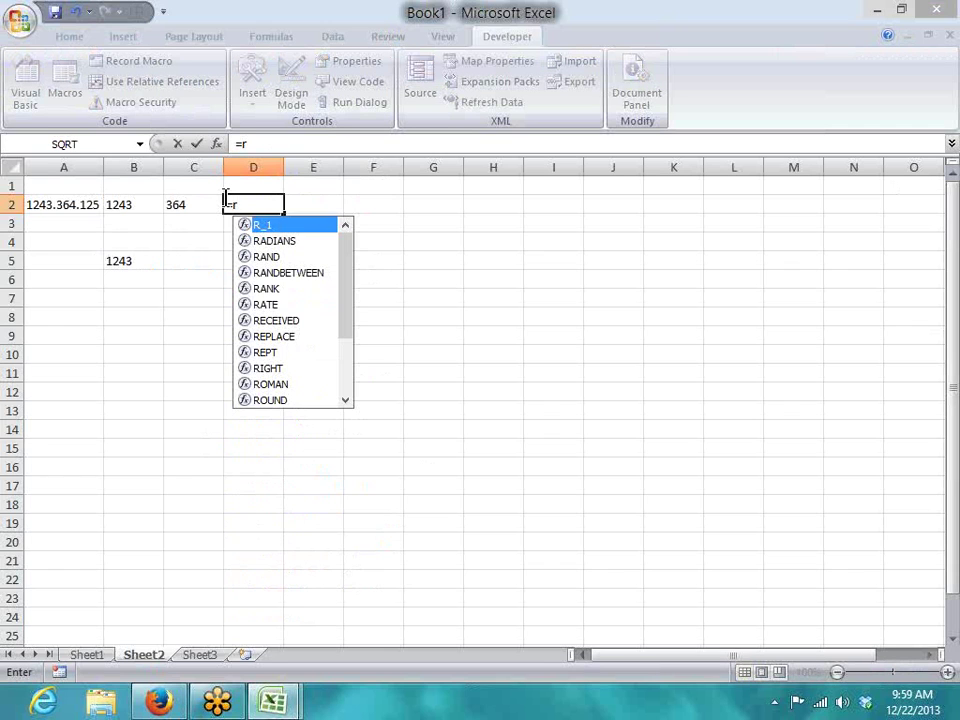
key(Tab)
key(Left)
key(Left)
key(Left)
key(Return)
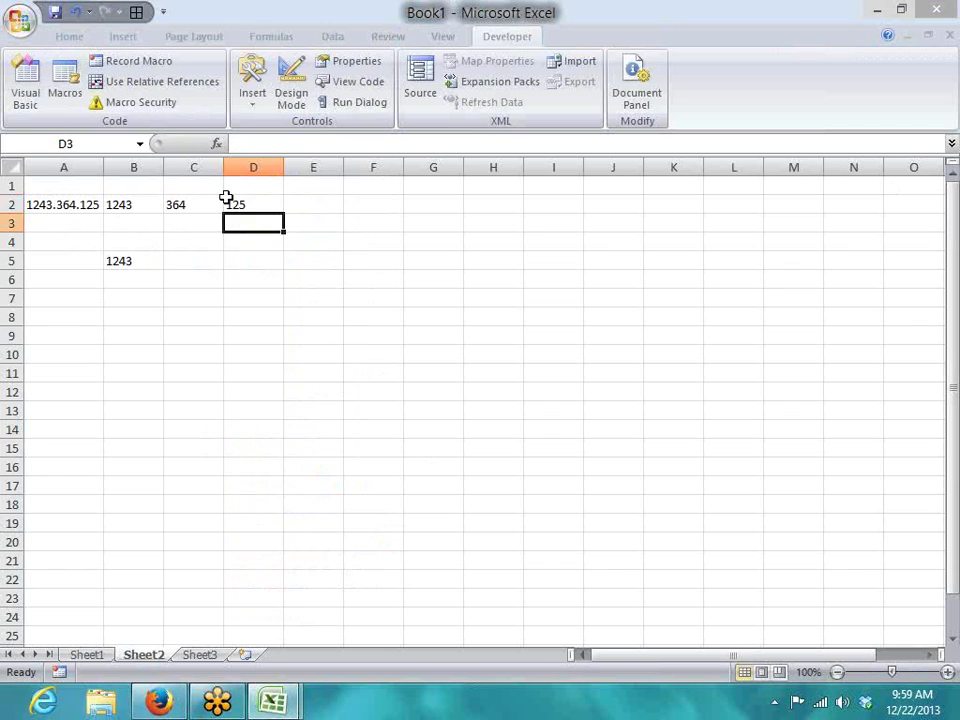
Step: Compare the formulas in cells D2, B2 and B5, and review the Byte variable declarations of functions L and M in the code module
click(228, 203)
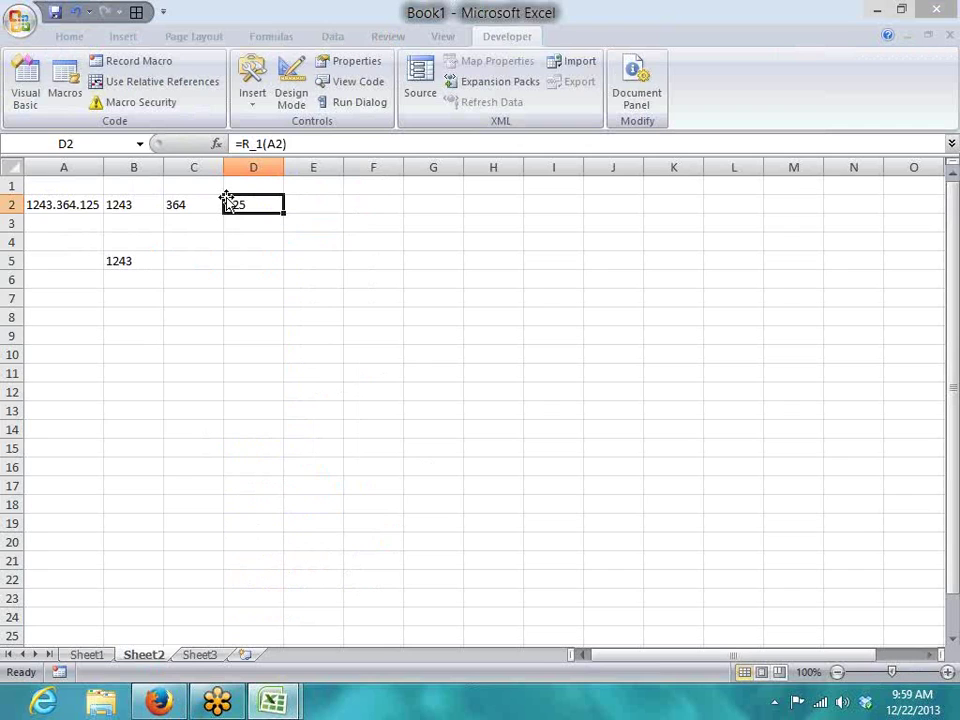
key(Left)
key(Left)
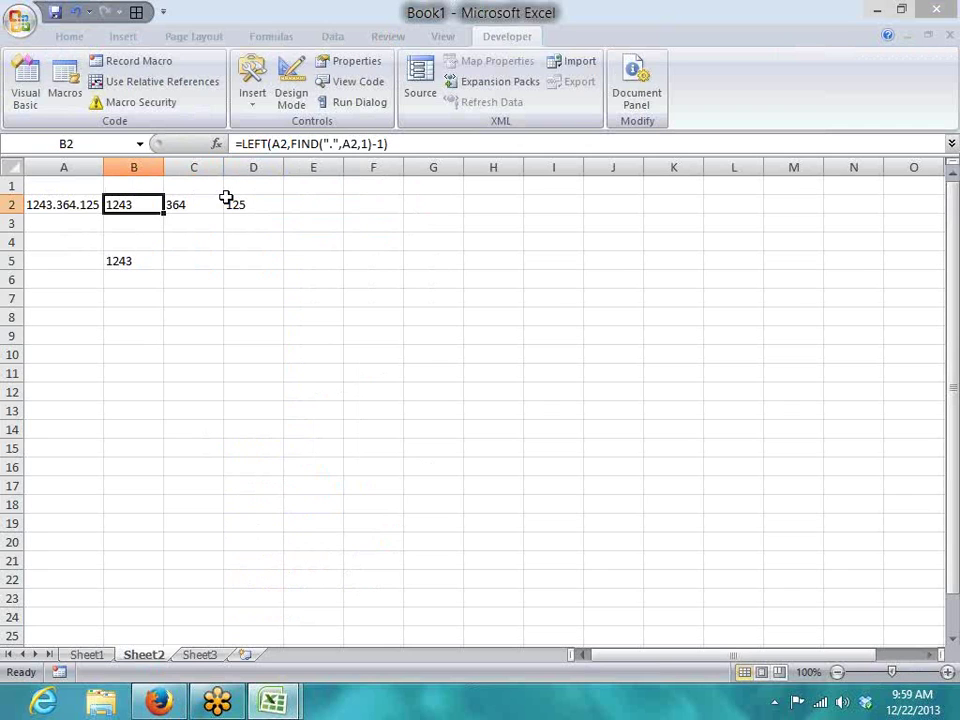
key(Down)
key(Down)
key(Down)
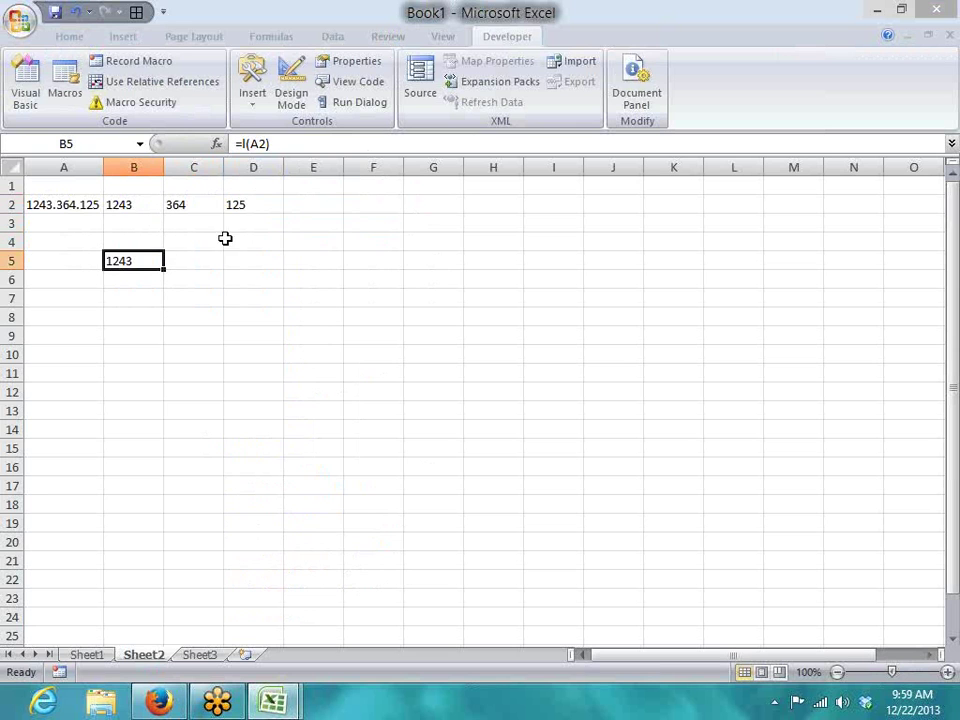
key(alt+F11)
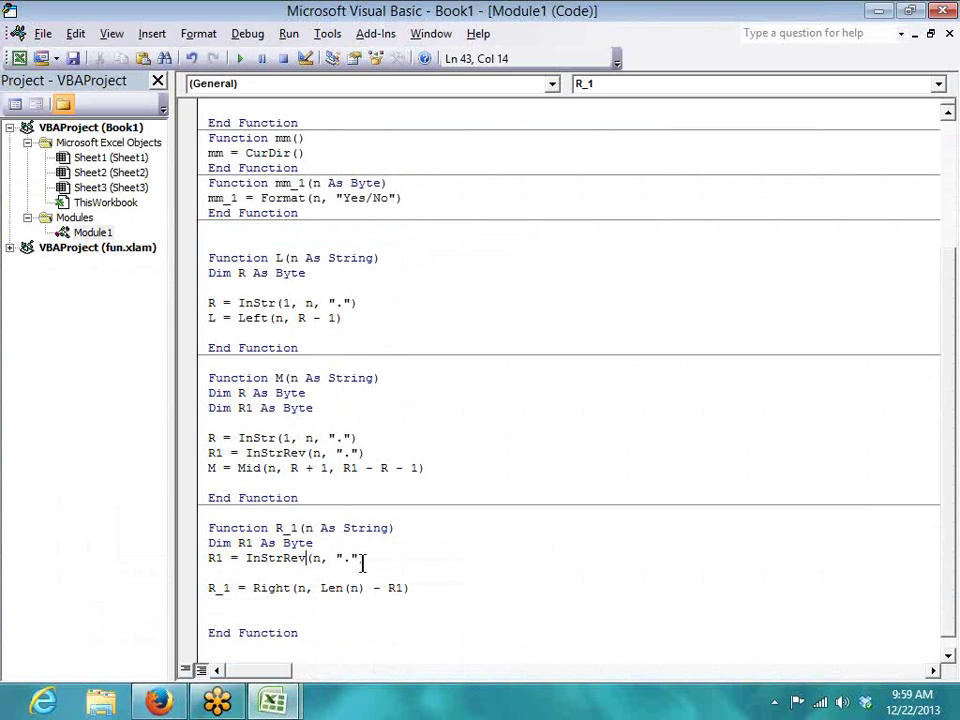
double_click(258, 273)
click(257, 409)
double_click(265, 409)
click(249, 573)
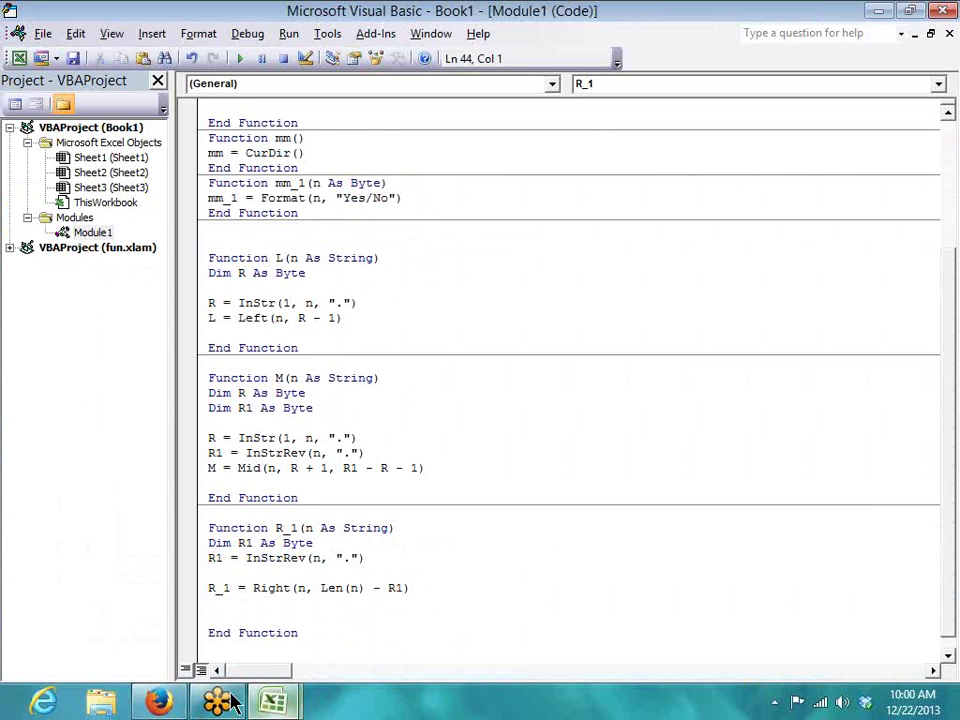
Step: Switch to Firefox and open the LTRIM function's reference page in a new tab from the VBA functions list
click(170, 702)
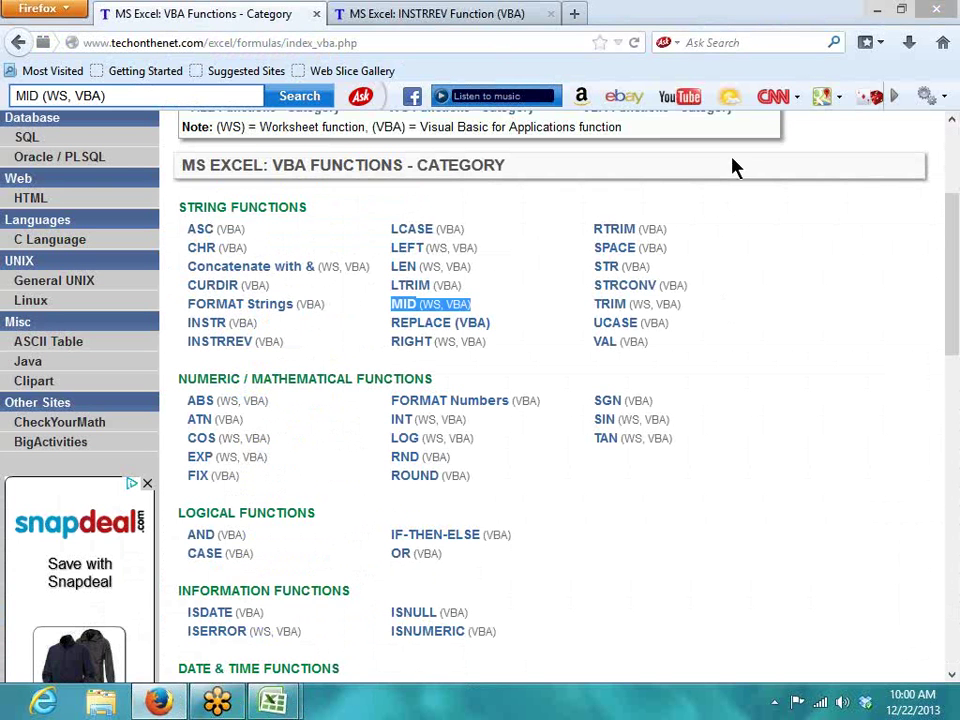
click(322, 350)
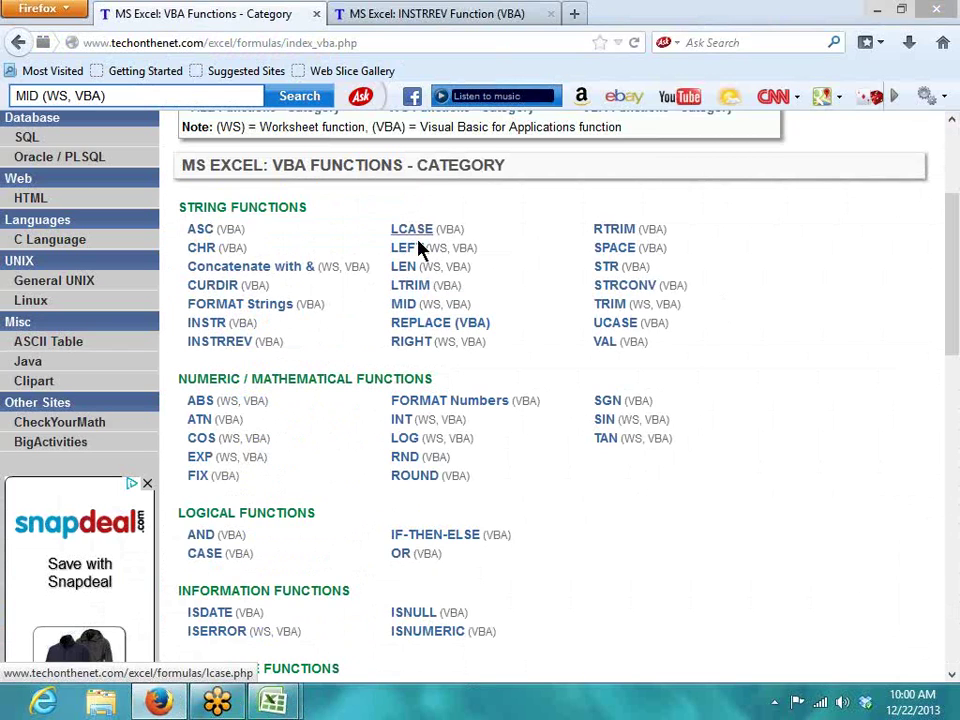
right_click(420, 293)
click(459, 306)
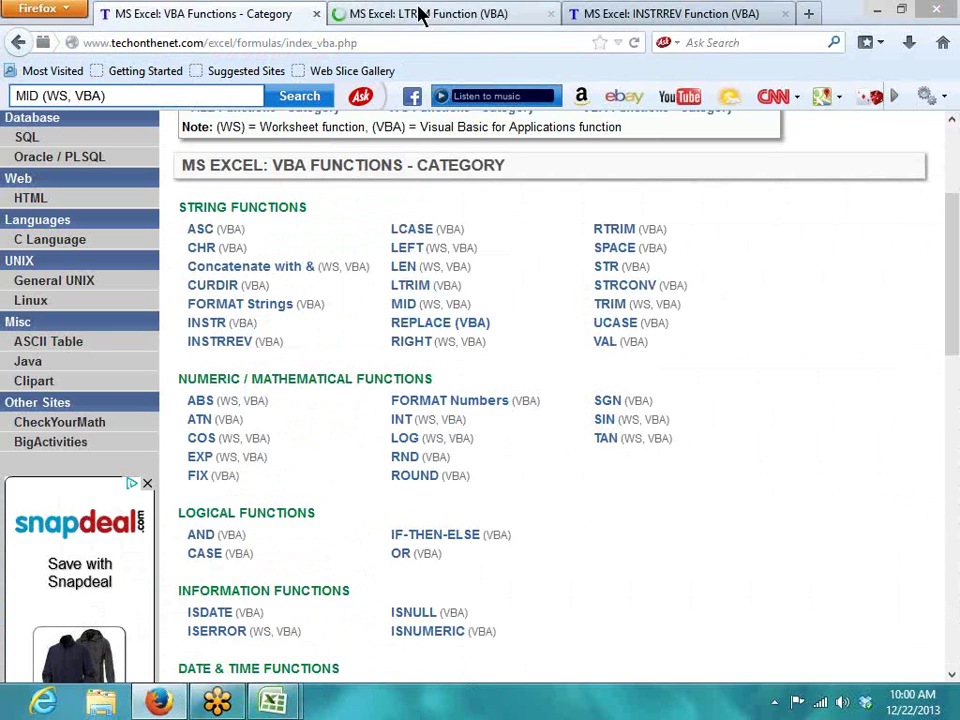
click(421, 14)
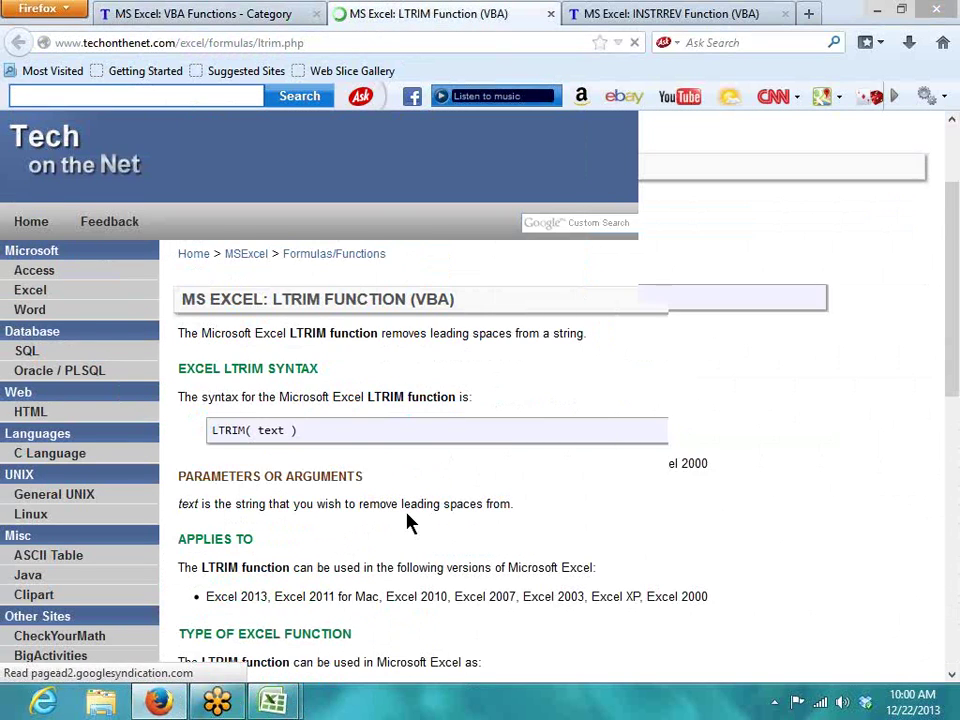
Step: Examine how the LTRIM examples treat the spaces before "Tech on the Net" and after "Alphabet"
scroll(405, 515, down, 4)
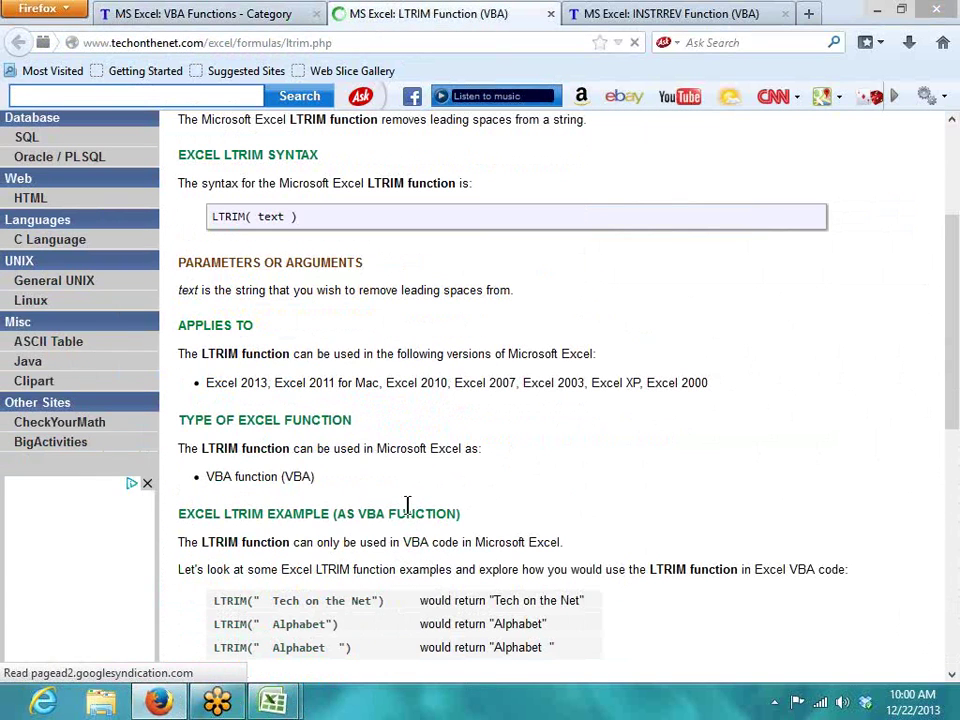
scroll(410, 514, down, 4)
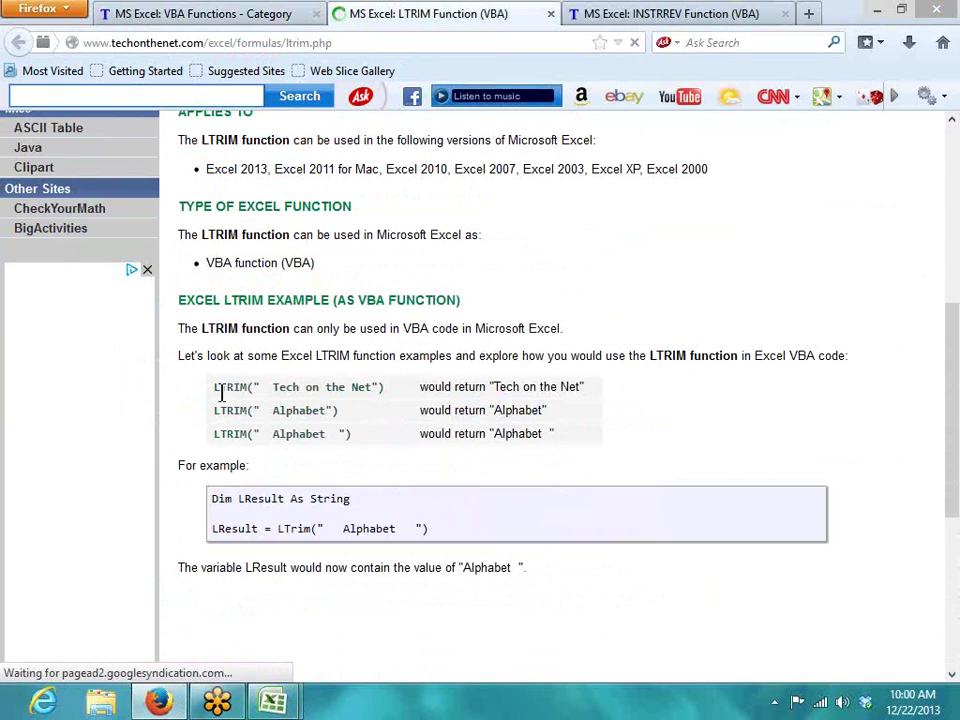
double_click(221, 388)
drag(275, 388, 261, 386)
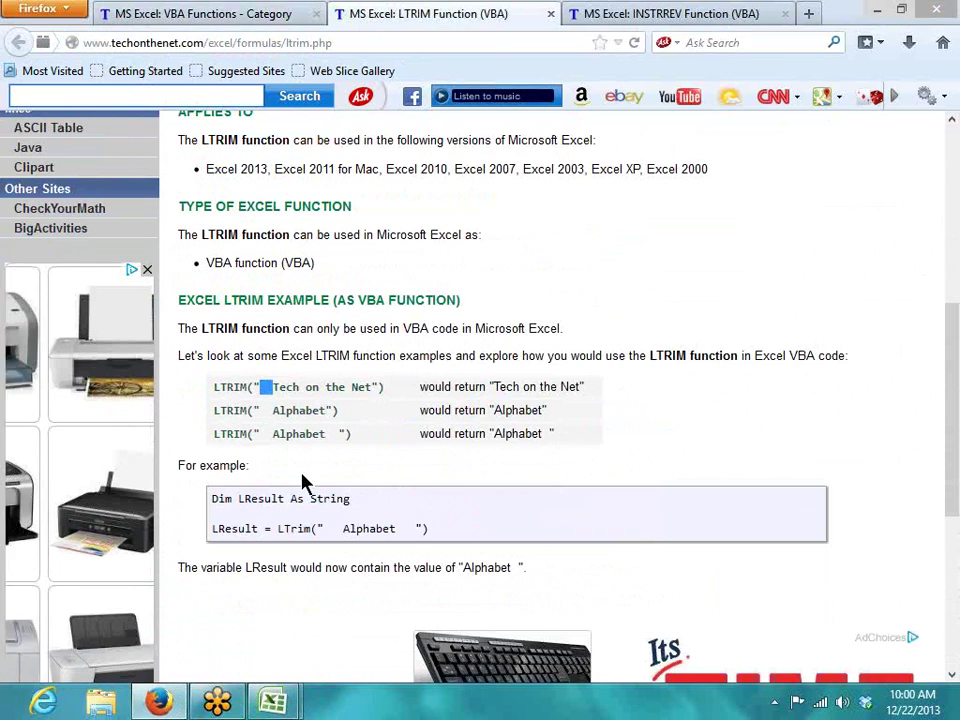
click(327, 433)
drag(327, 433, 343, 433)
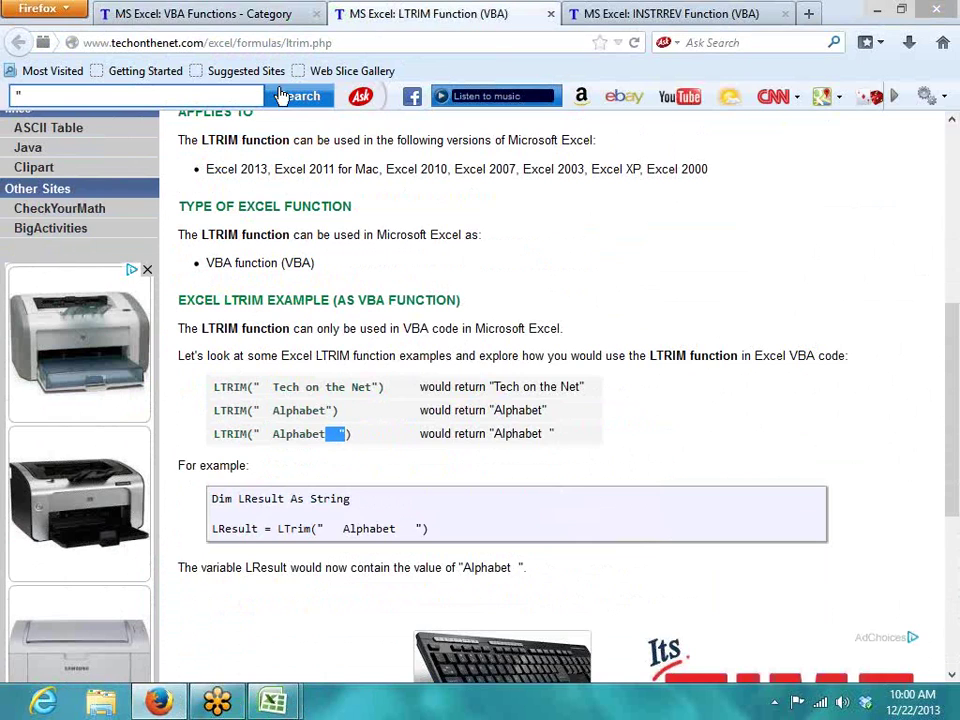
Step: Go back to the VBA functions list and open the SPACE function's reference page in a new tab
click(249, 16)
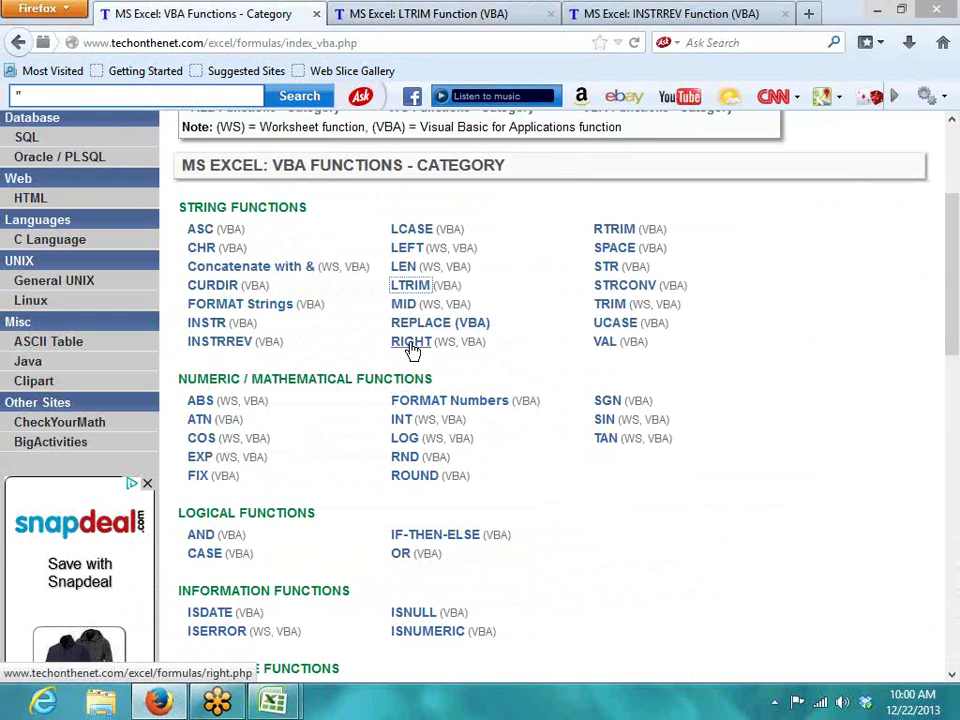
right_click(626, 254)
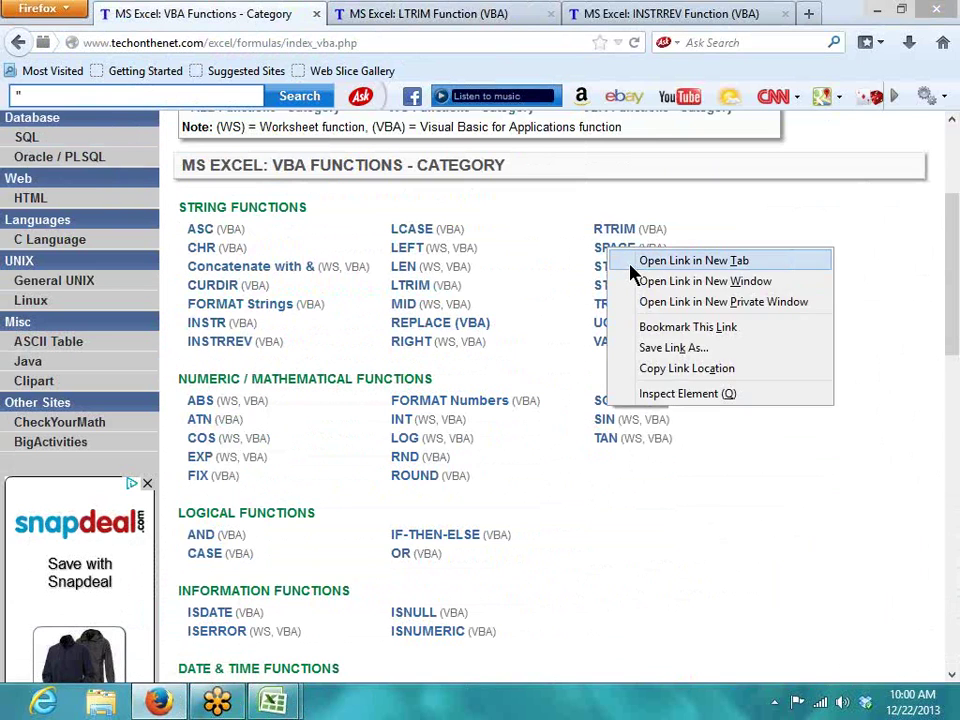
click(632, 262)
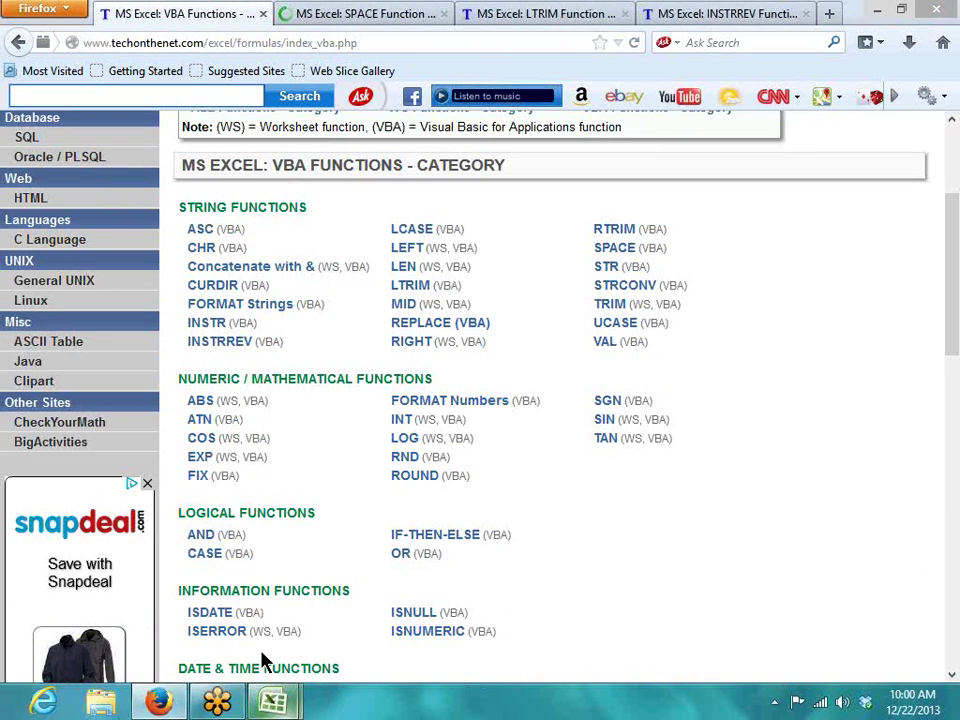
Step: Switch to the Excel worksheet and enter A in cell C8
mouse_move(272, 702)
click(246, 628)
click(172, 318)
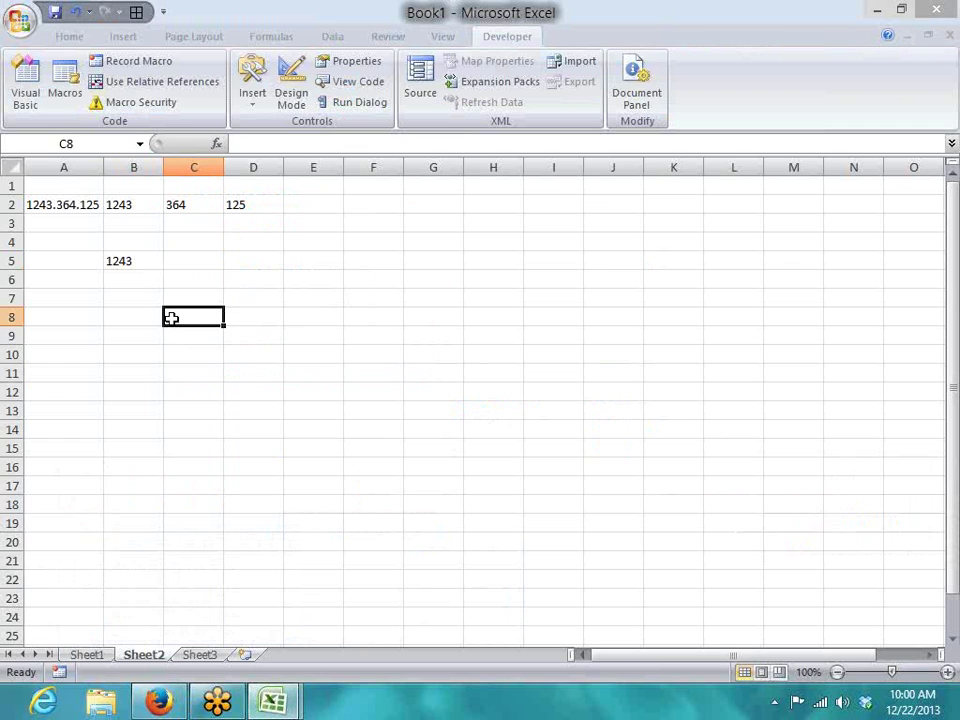
text(a)
key(Escape)
key(Right)
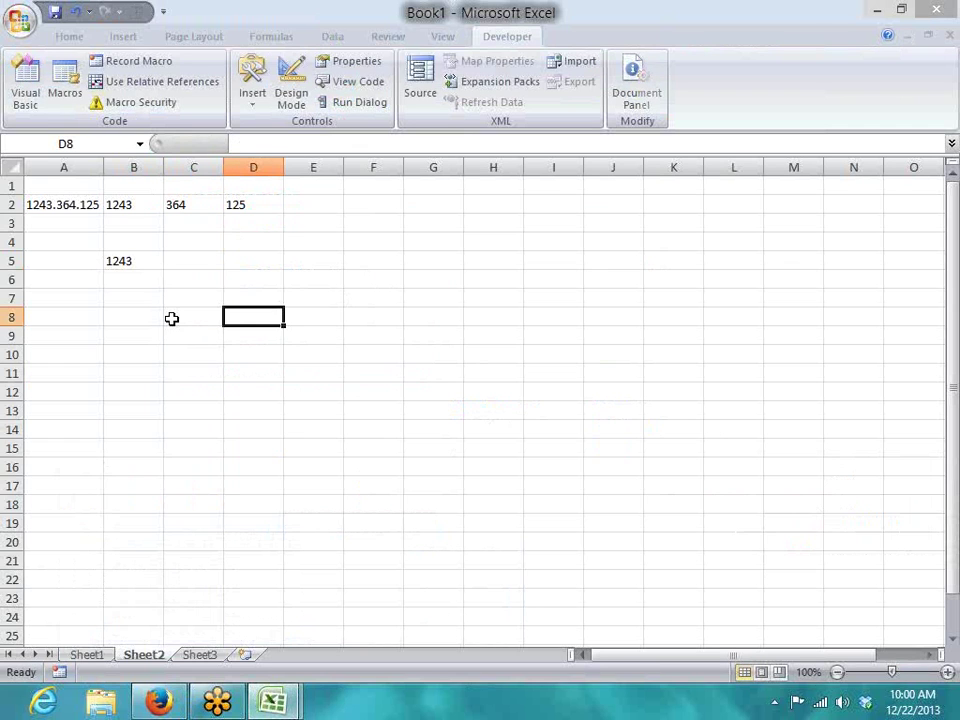
Step: Enter =REPT(C8,3) in cell D8 to repeat the text of C8 three times
text(=re)
key(Down)
key(Down)
key(Tab)
click(171, 318)
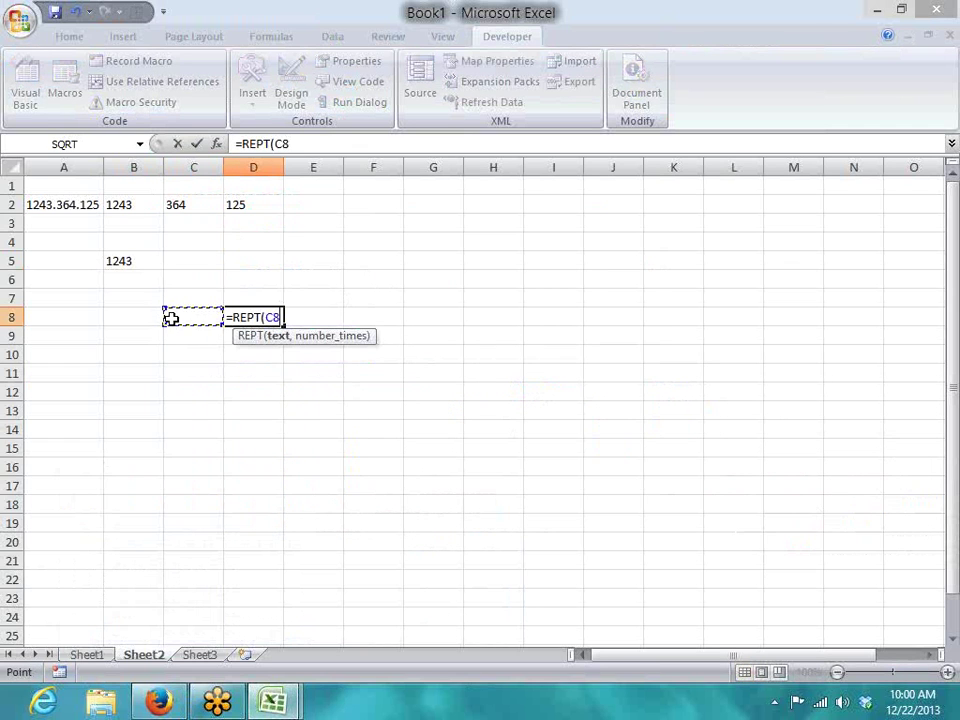
text(,3)
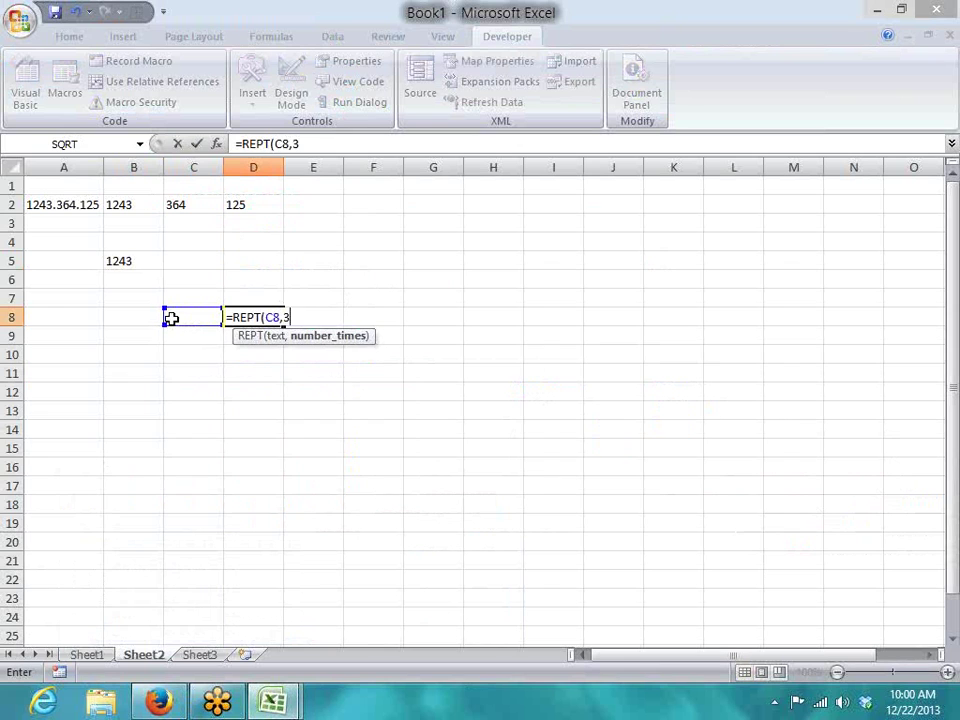
key(Return)
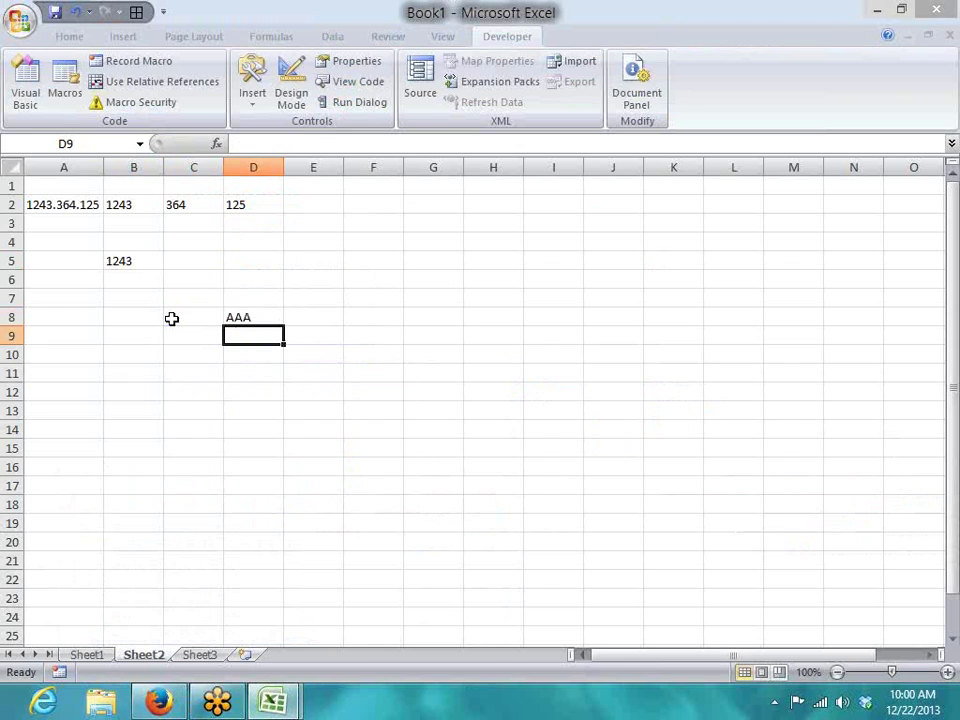
key(Up)
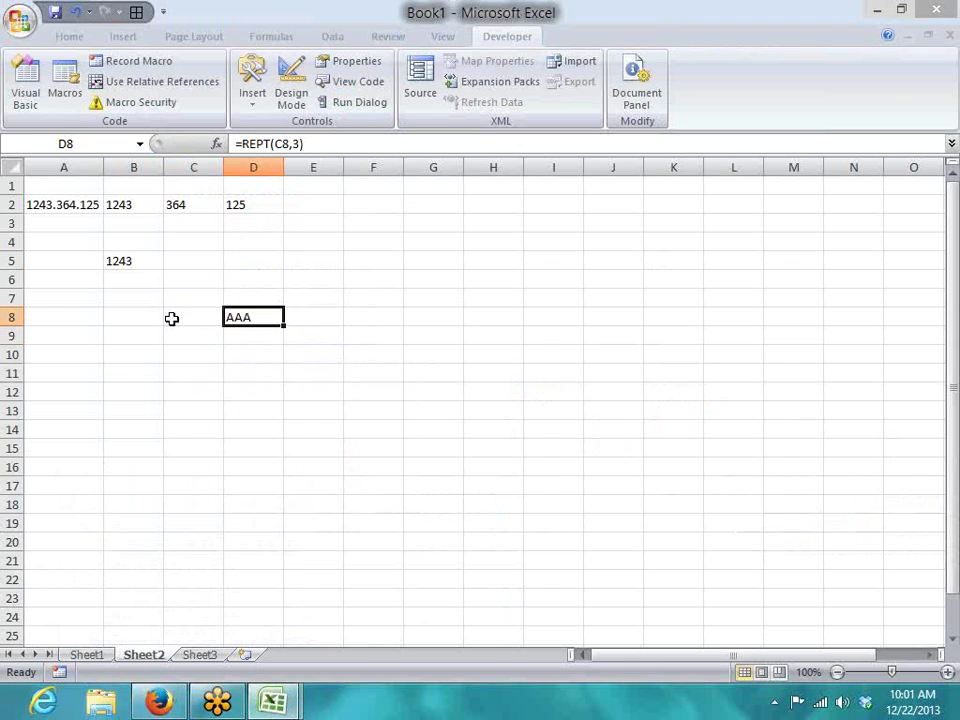
Step: Switch to Firefox and examine the Space(5) example and the string it returns on the SPACE function page
click(280, 700)
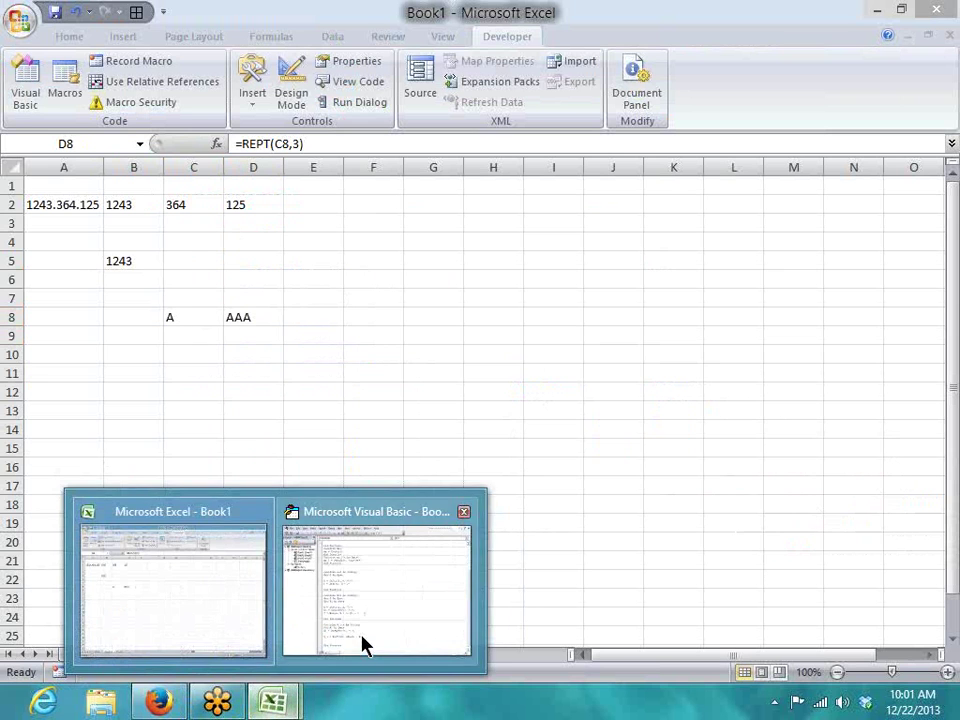
click(365, 645)
click(178, 700)
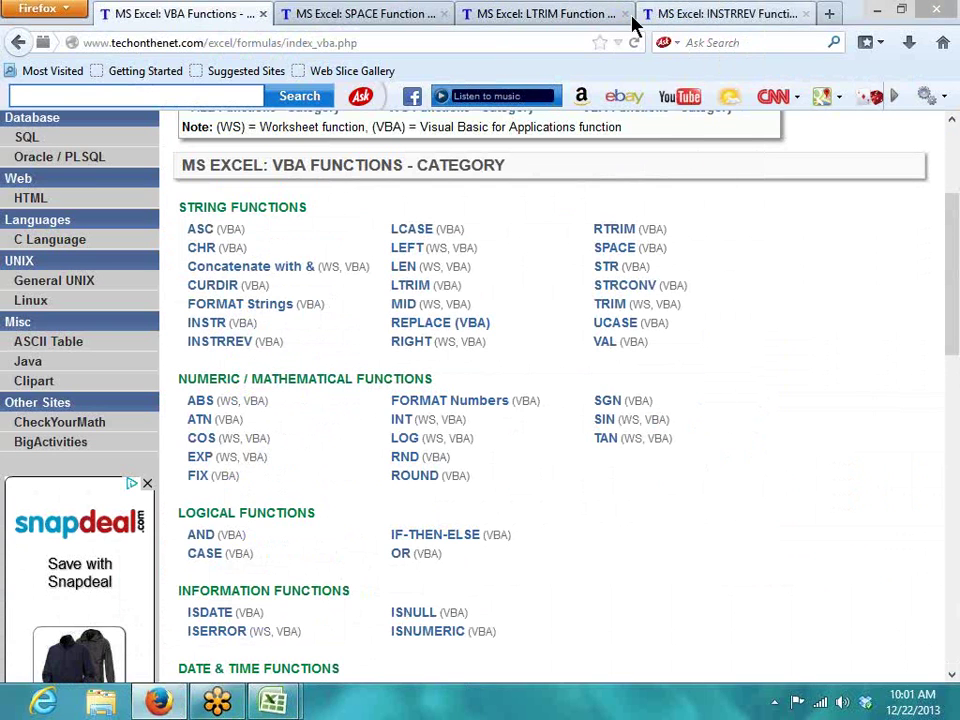
click(405, 16)
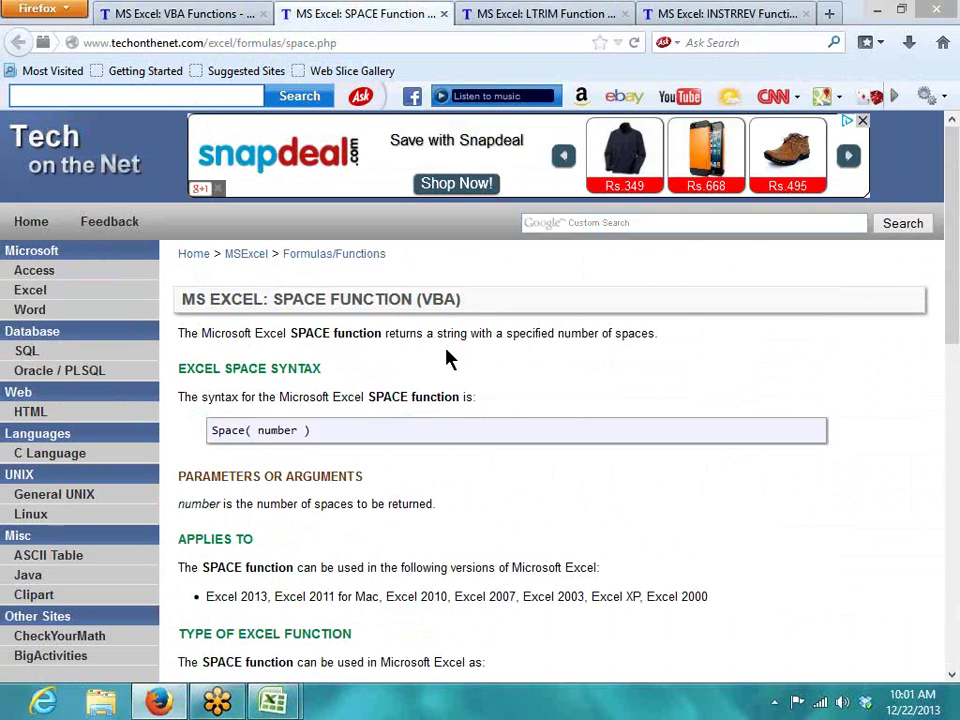
scroll(333, 258, down, 15)
scroll(316, 286, up, 1)
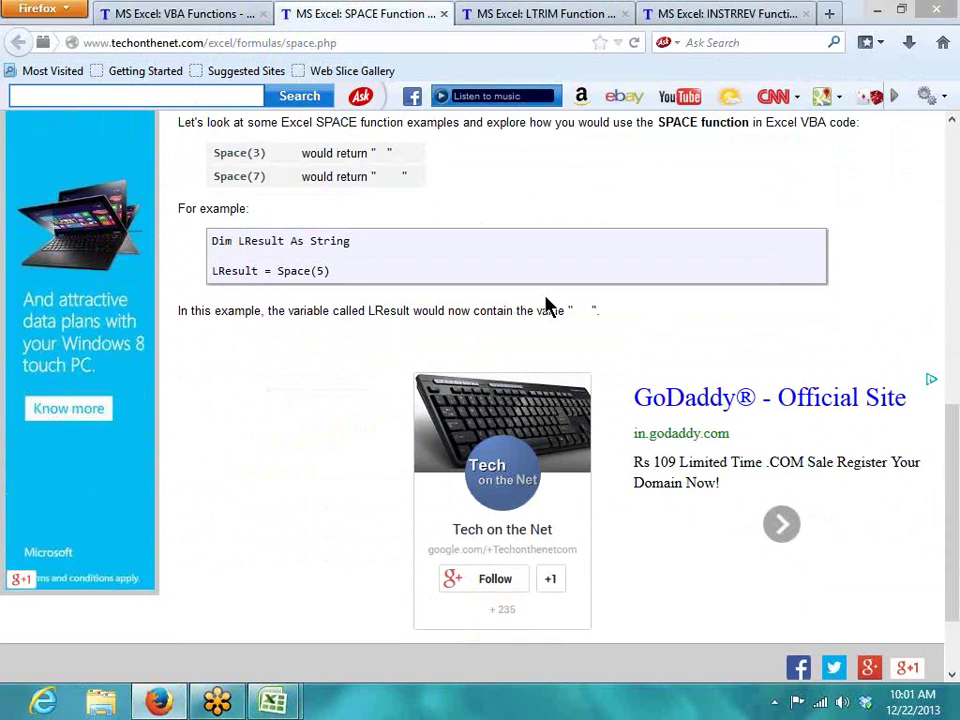
drag(572, 311, 596, 310)
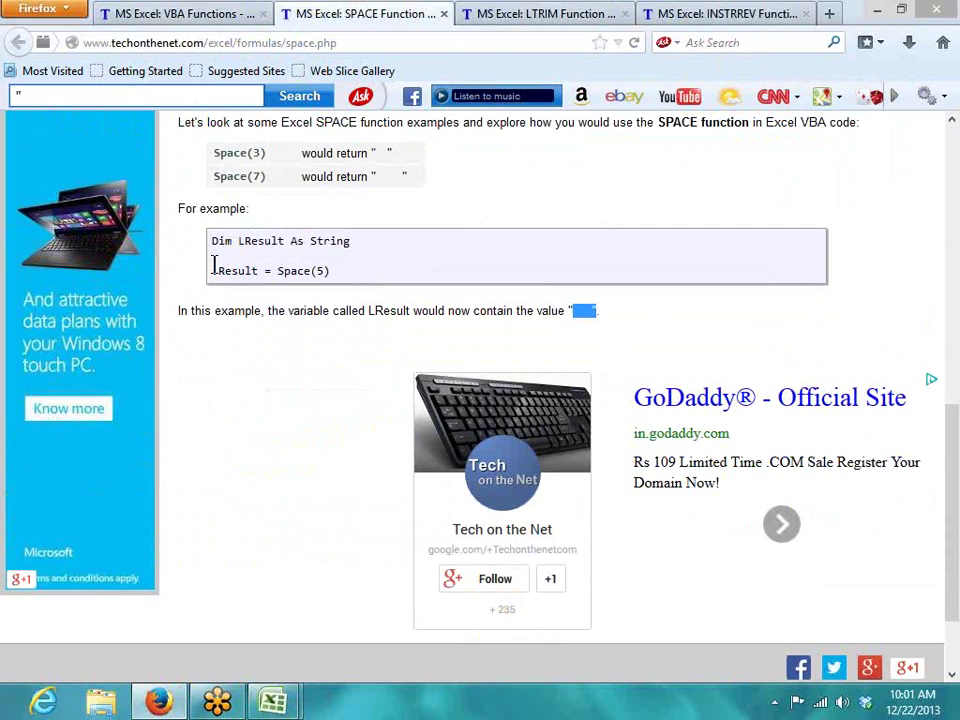
double_click(252, 270)
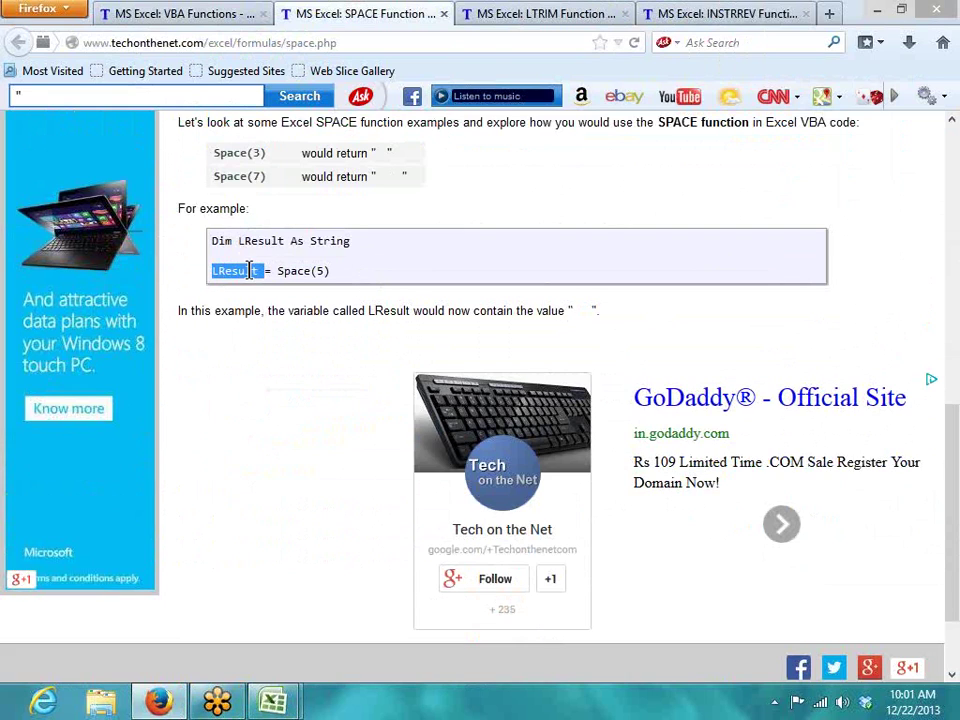
double_click(320, 271)
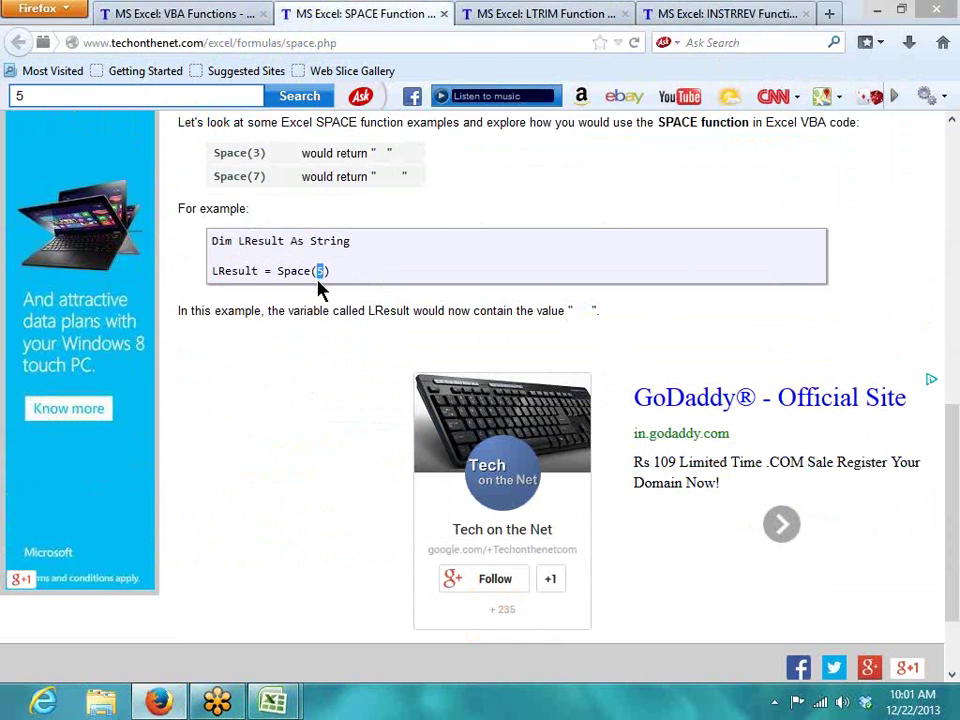
Step: Close the SPACE, LTRIM and INSTRREV reference pages, keeping only the VBA functions list open
click(444, 14)
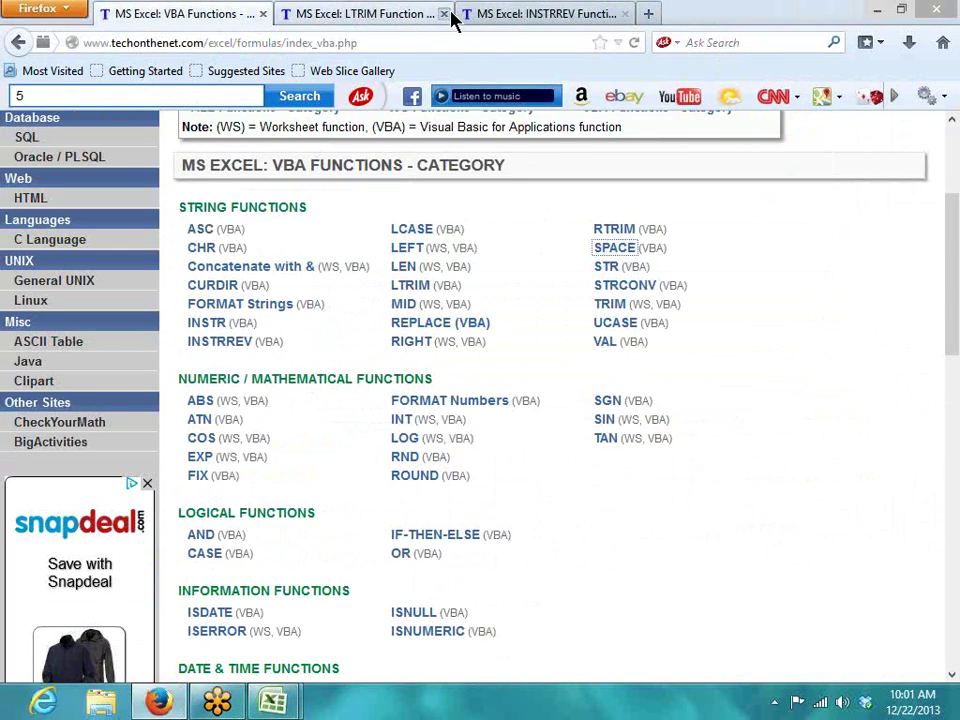
click(449, 14)
click(449, 14)
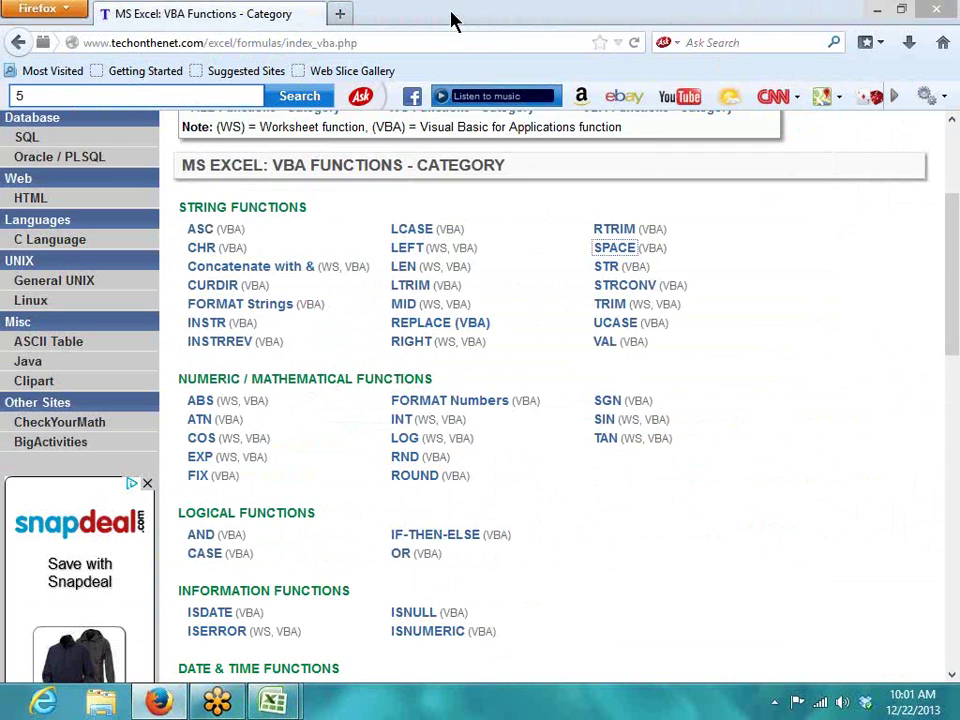
Step: Open the STR function page in a new tab and examine the Str(16) example and its returned string
right_click(607, 277)
click(614, 285)
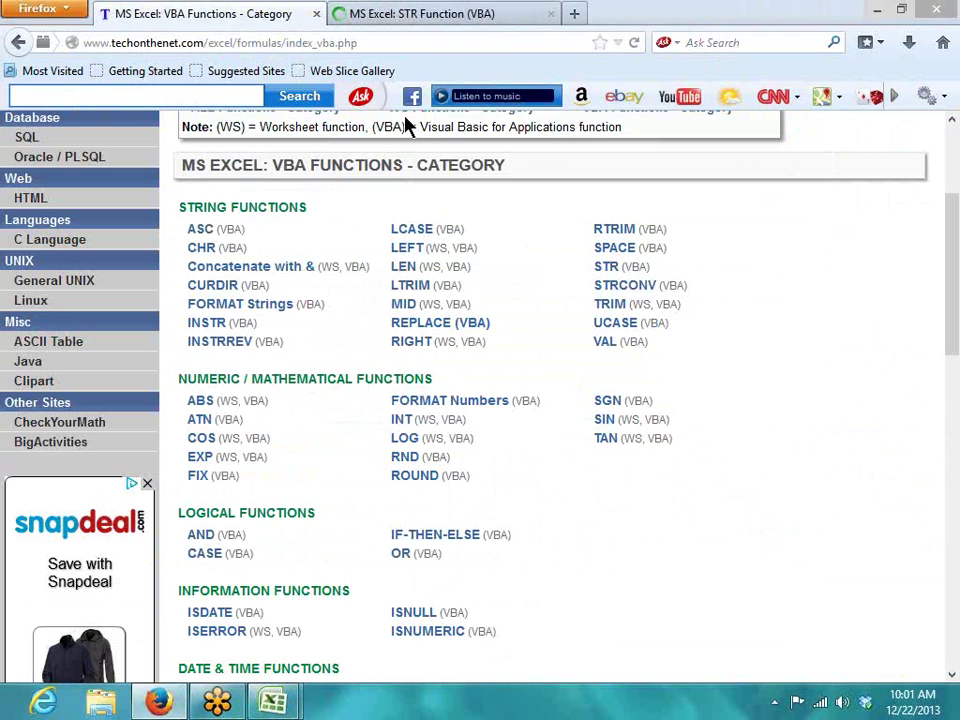
click(403, 16)
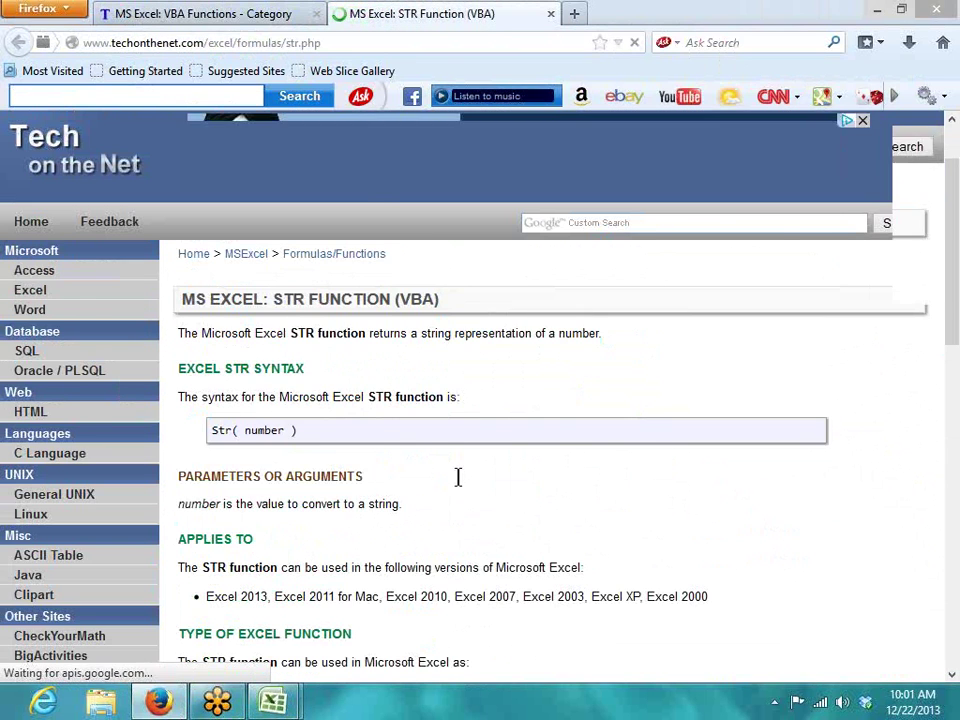
scroll(458, 477, down, 7)
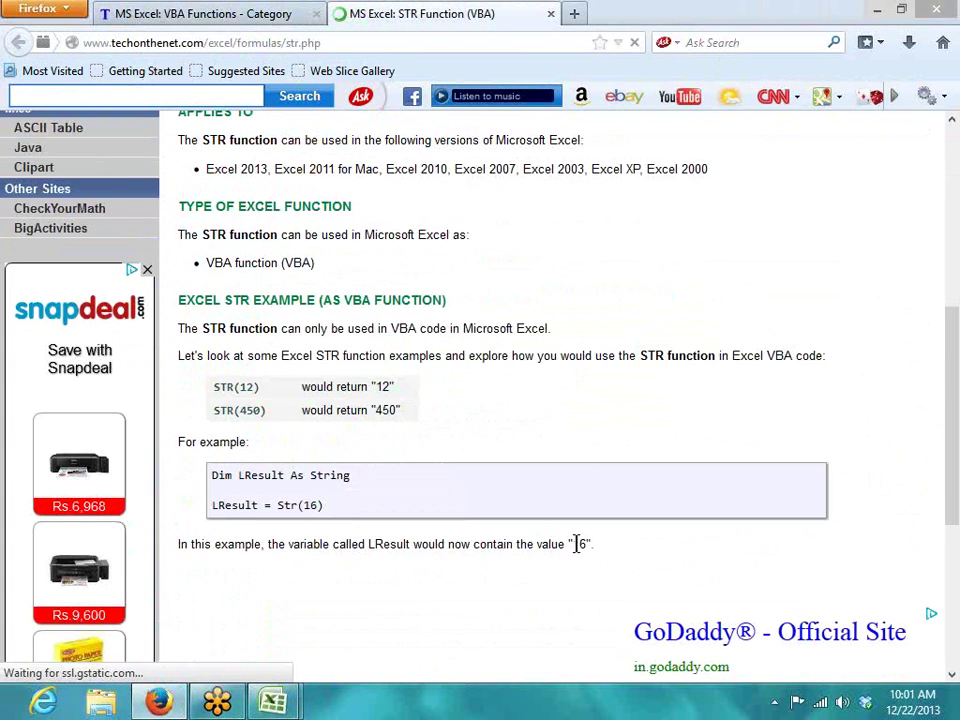
double_click(578, 543)
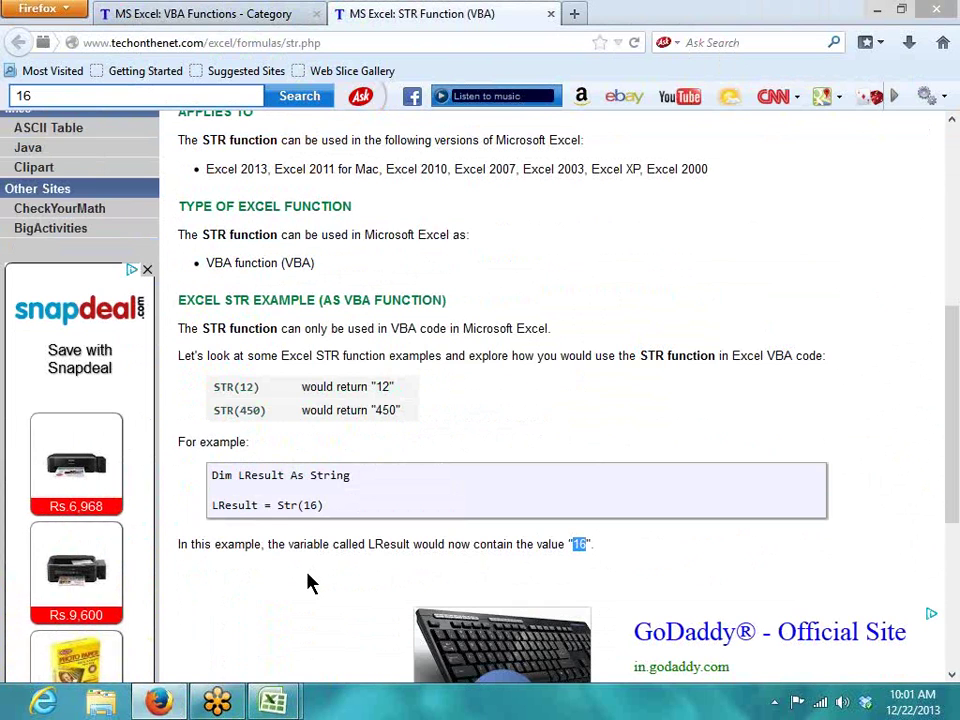
Step: Switch to the Excel worksheet and enter 16 as text in cell B12 and 16 as a number in C12
mouse_move(287, 705)
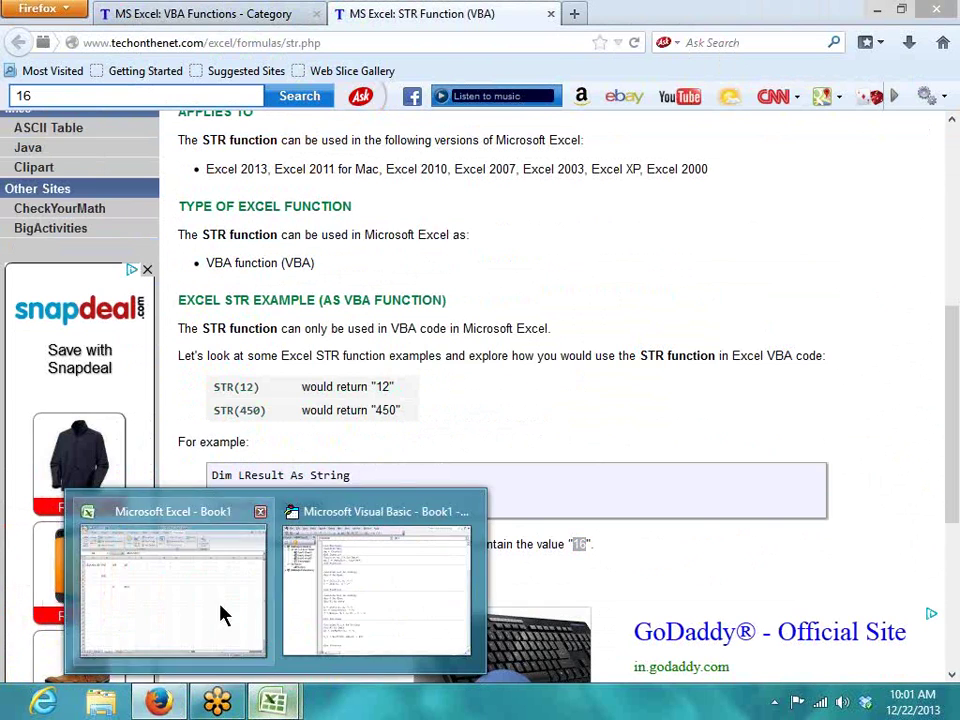
click(221, 615)
click(128, 400)
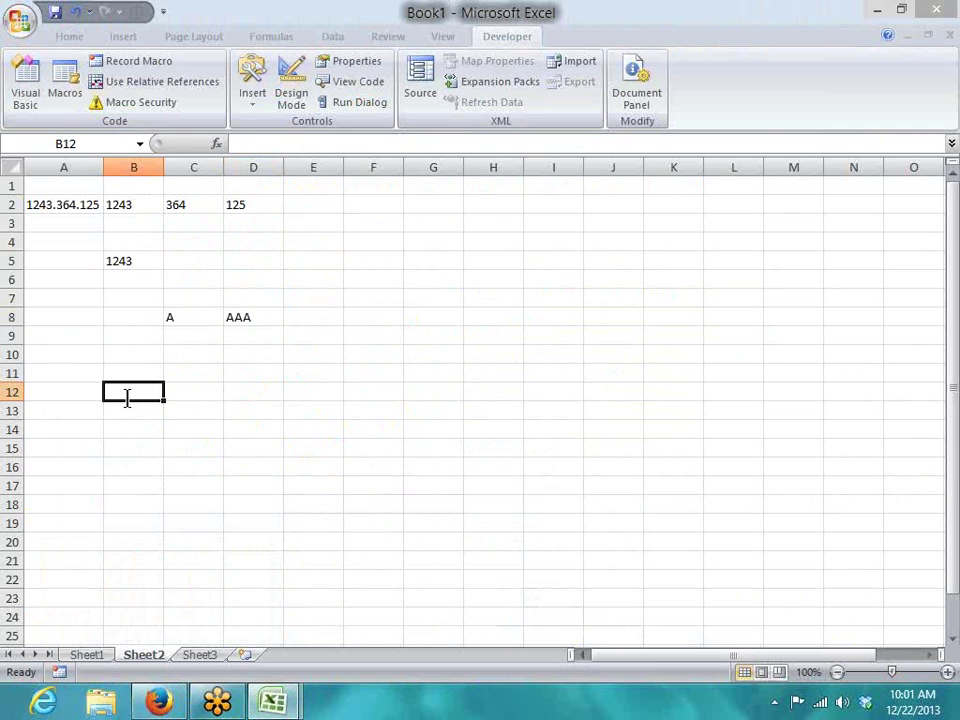
text('16)
key(Tab)
text(16)
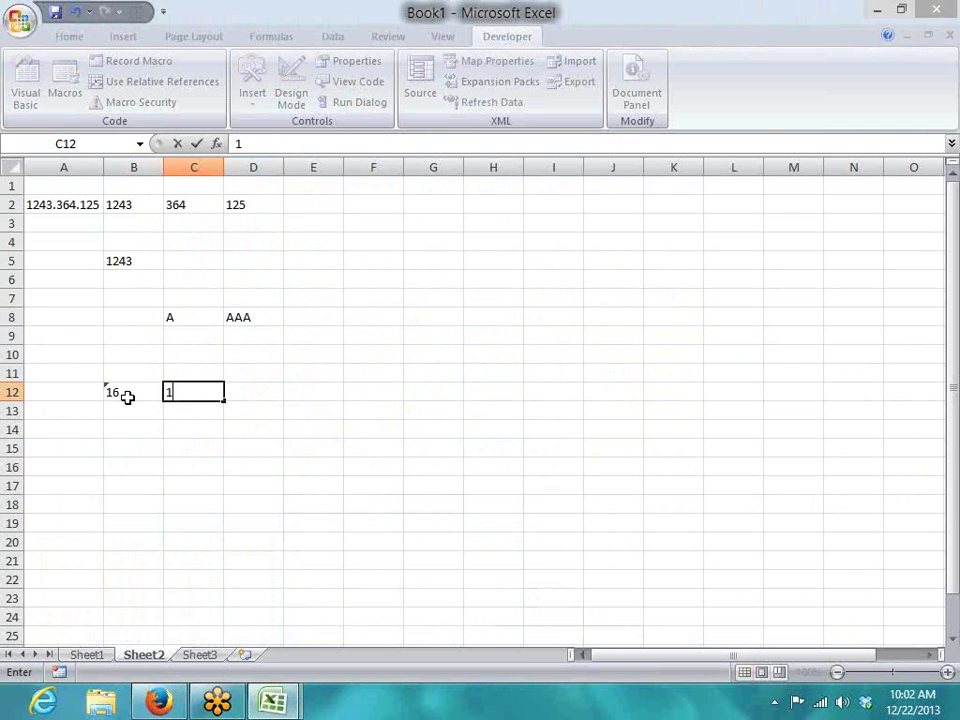
key(Tab)
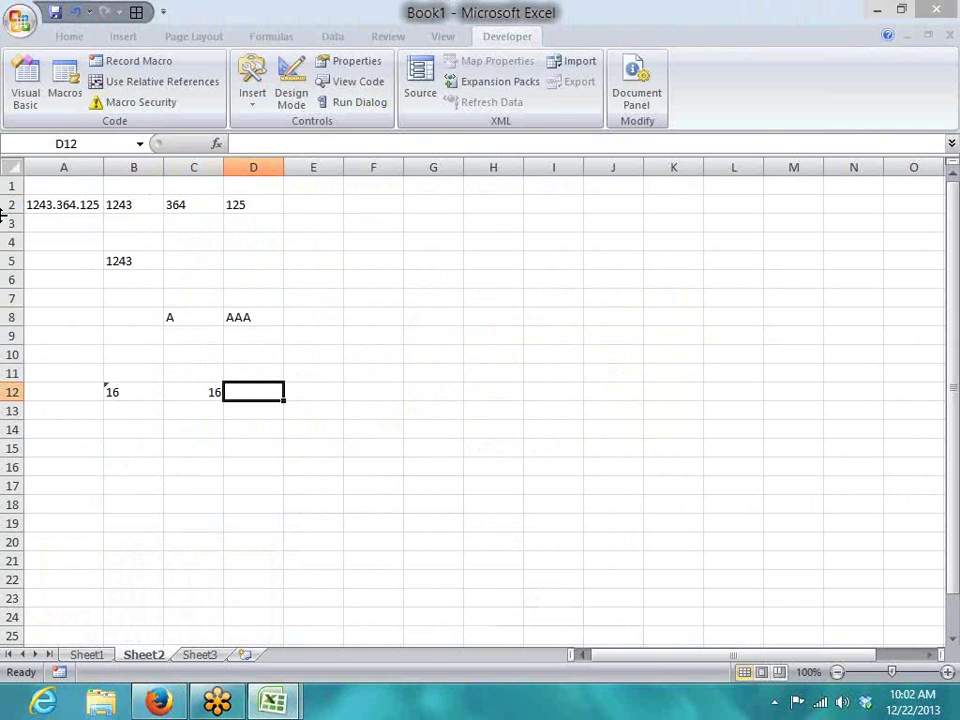
Step: Enter =B12=C12 in cell D12 to compare the text value with the number
text(=)
click(133, 392)
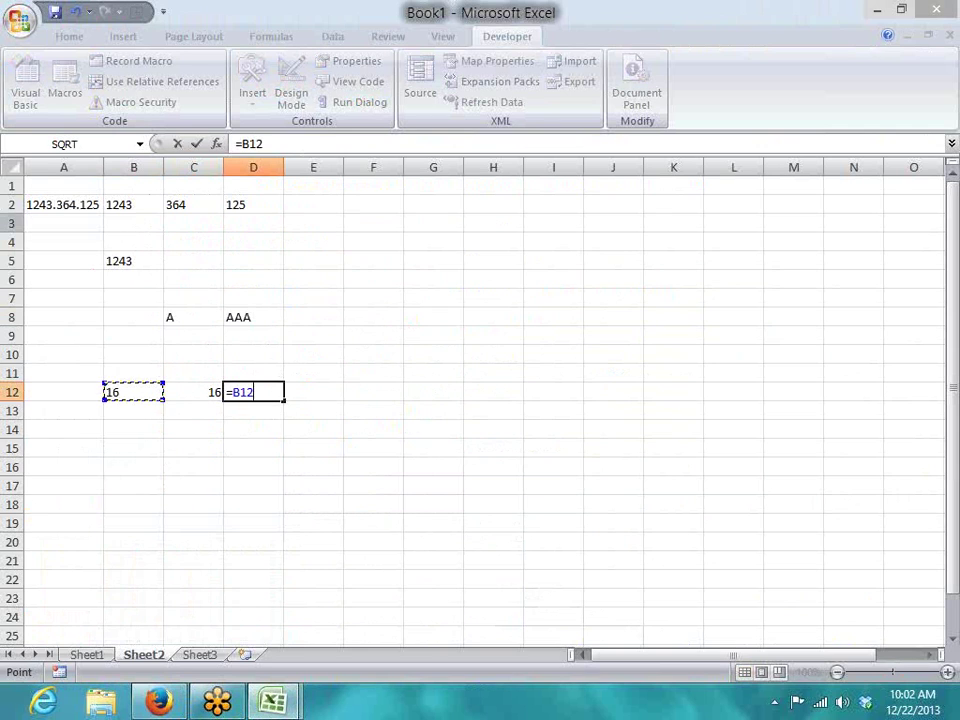
text(=C12)
key(Return)
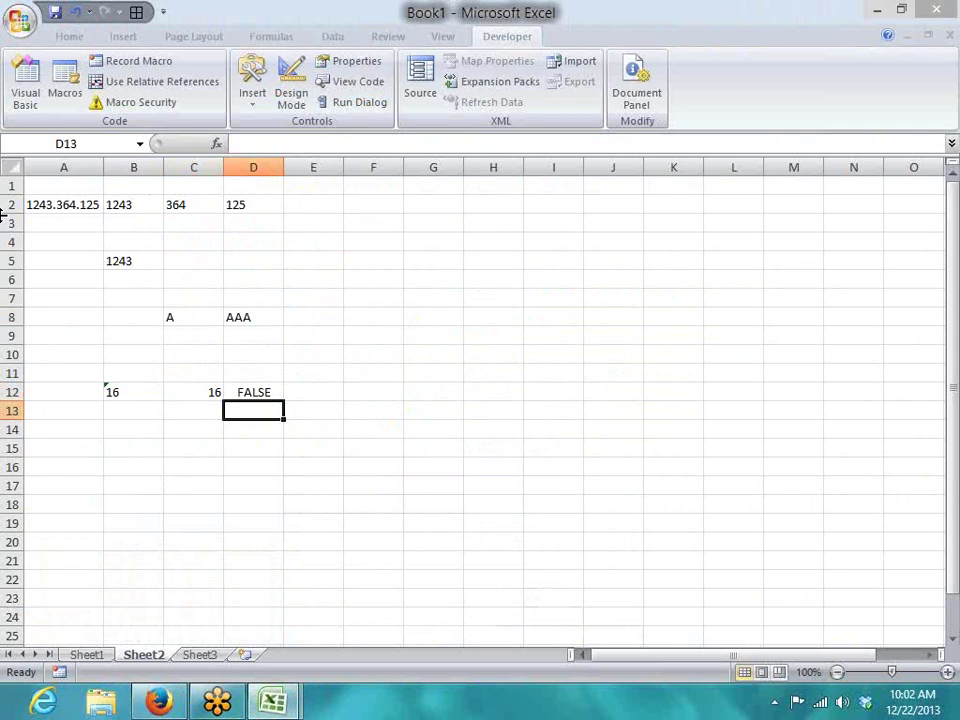
Step: Enter =INT(B12) in cell B13 to convert the text 16 to a number
key(Left)
key(Left)
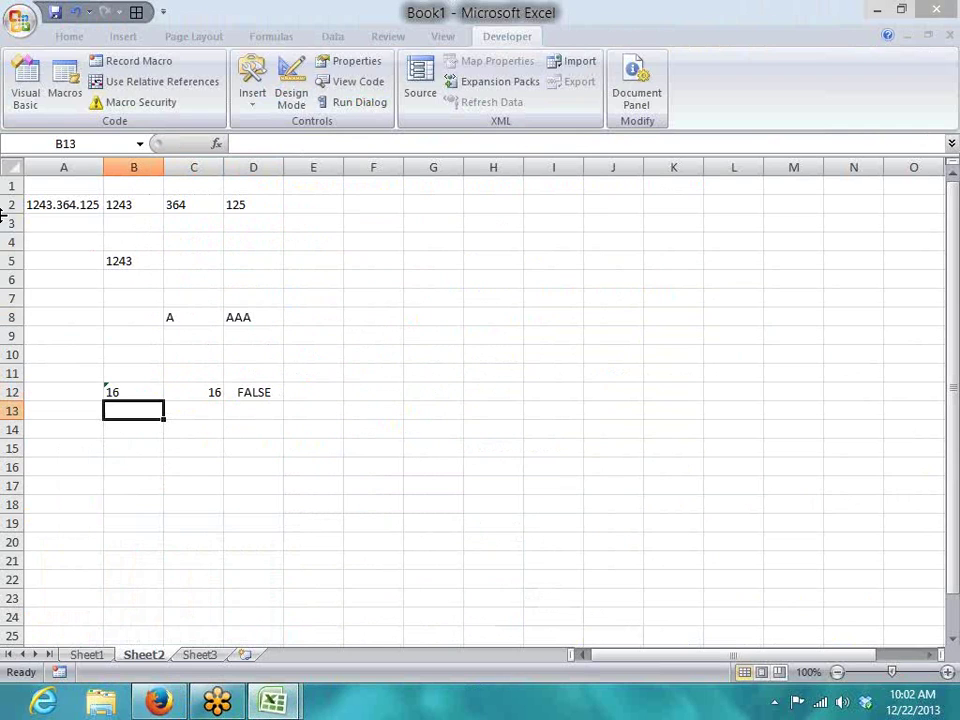
text(=int)
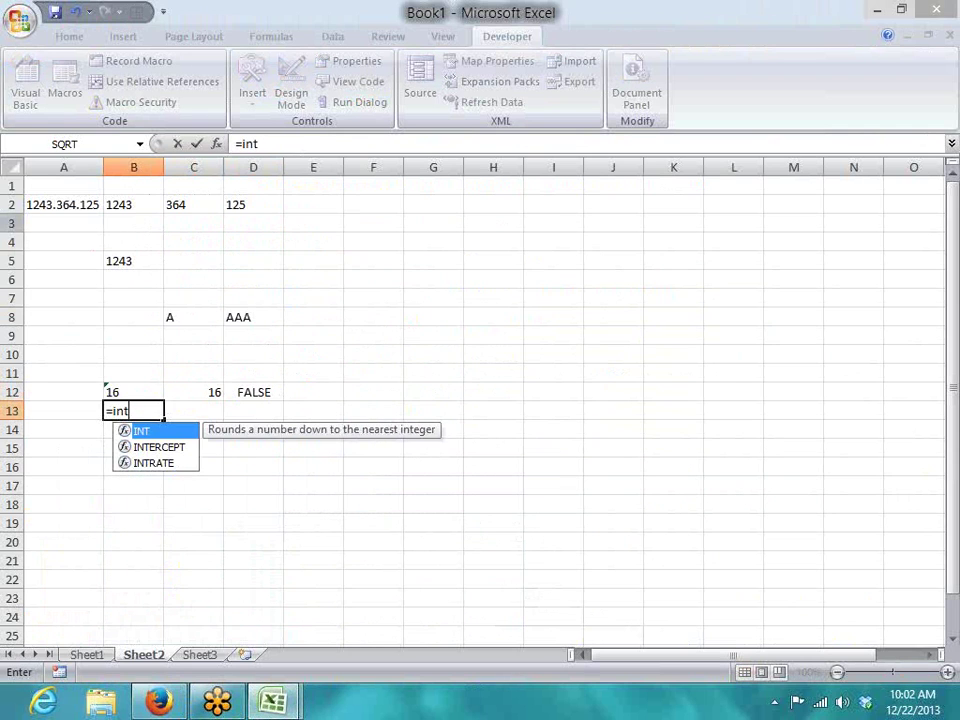
key(Tab)
key(Up)
key(Return)
Step: Enter =B13=C12 in cell D13 to compare the converted value with the number in C12
key(Right)
key(Right)
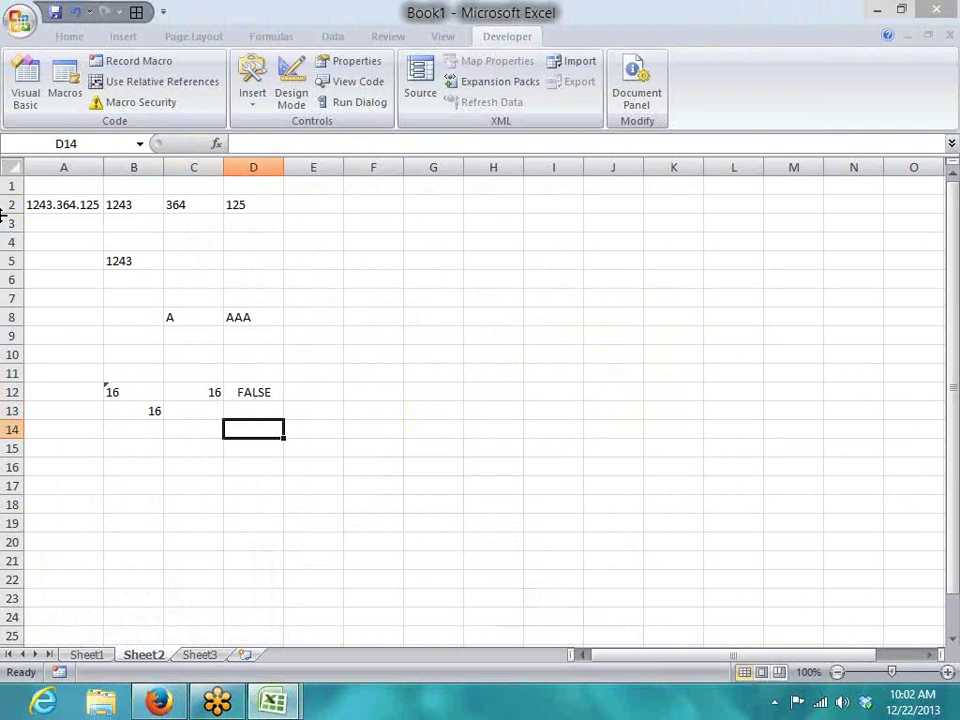
key(Up)
text(=)
key(Left)
key(Left)
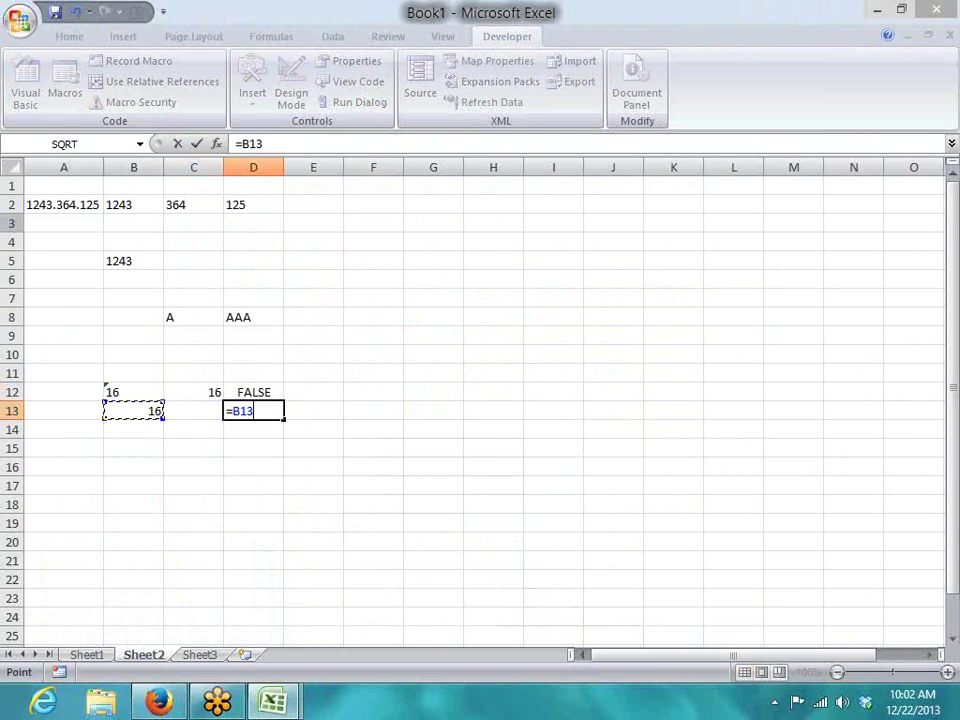
text(=)
key(Left)
key(Up)
key(Return)
Step: Delete the INT formula in B13 and the comparison formula in D13
key(Up)
key(Left)
key(Left)
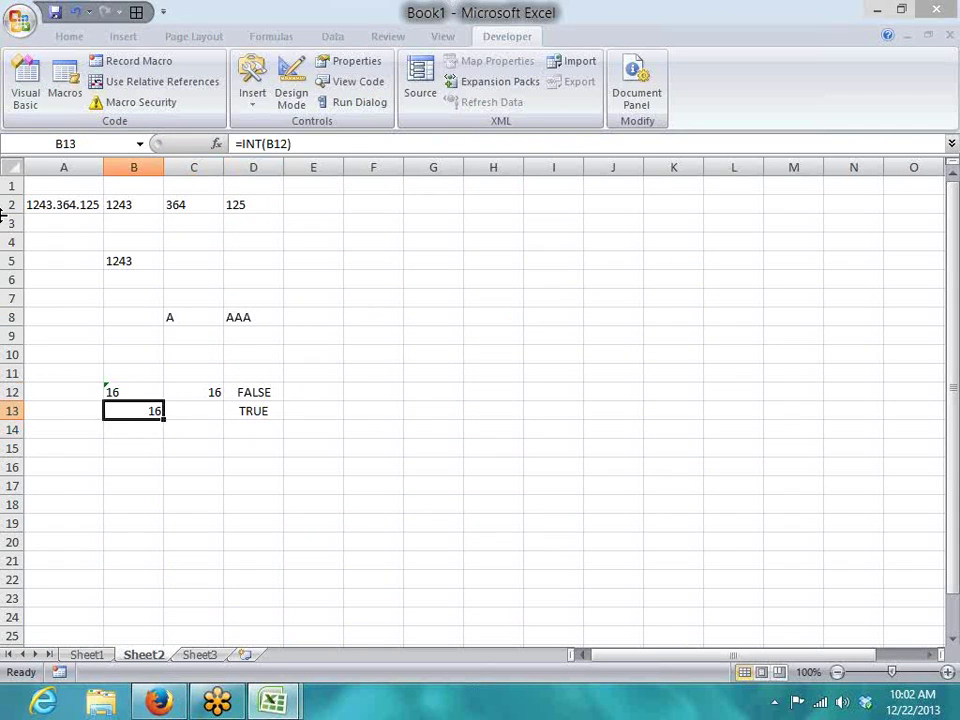
key(Up)
key(Left)
key(Down)
key(Right)
key(Right)
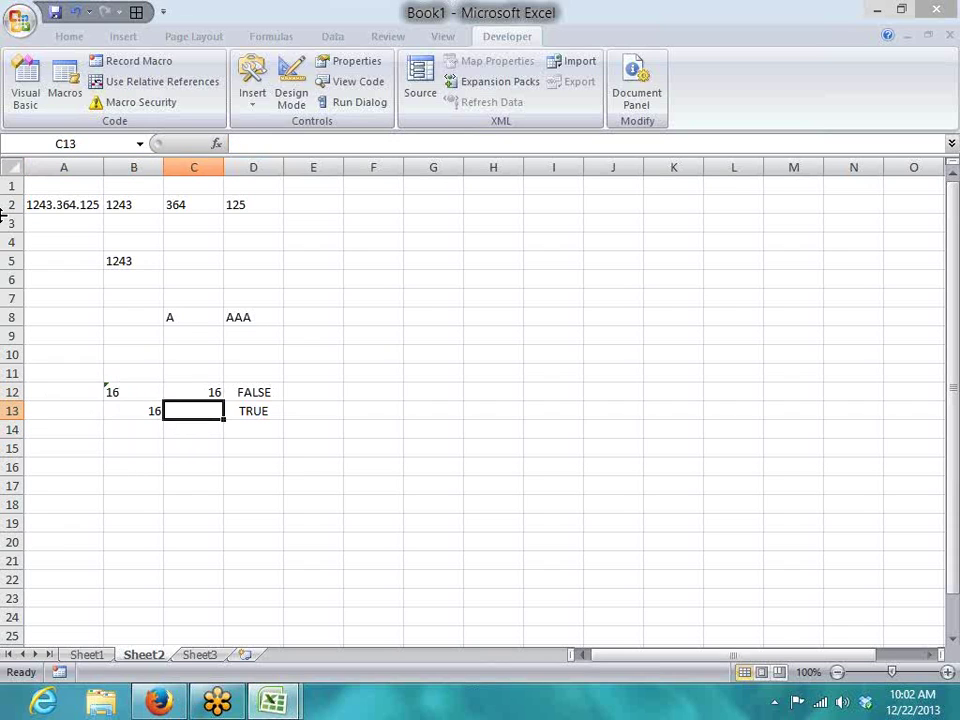
key(Left)
key(Delete)
key(Right)
key(Right)
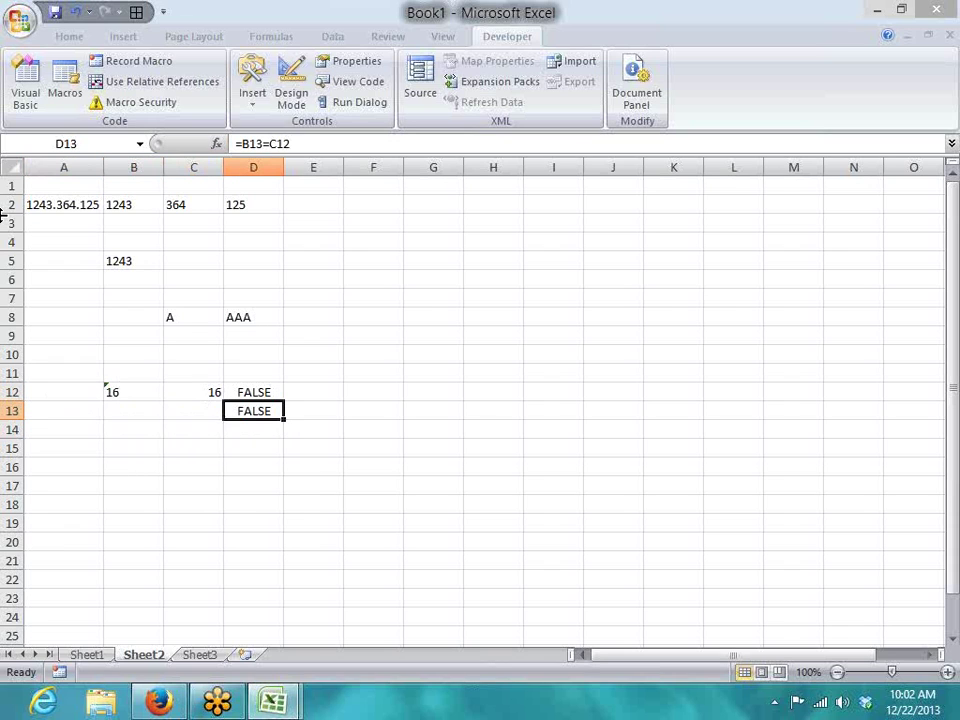
key(ctrl+c)
key(Delete)
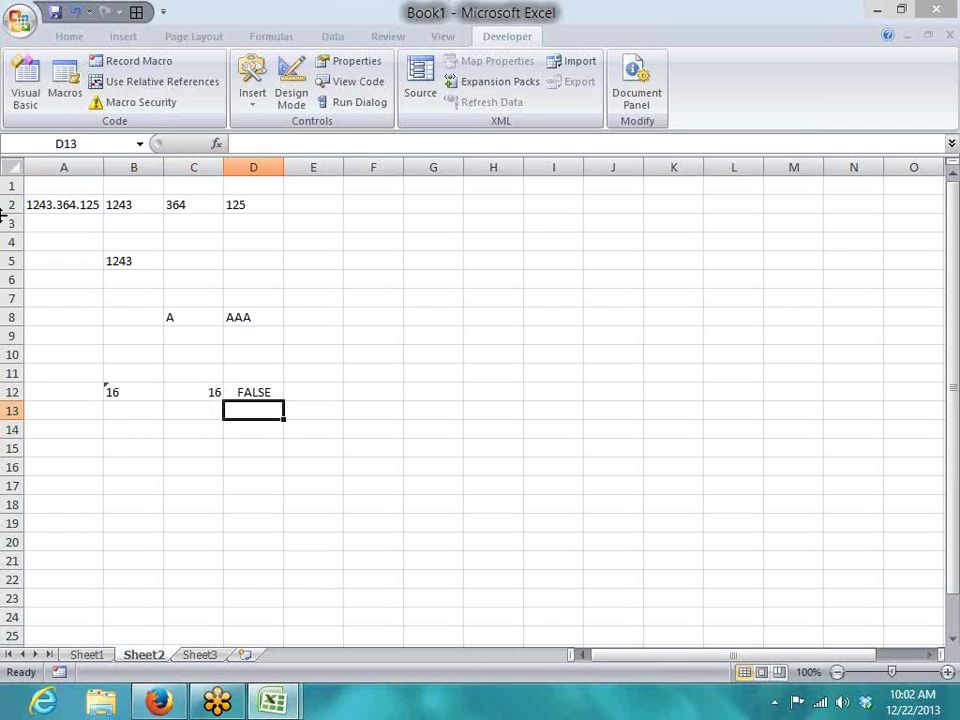
Step: Enter =TEXT(C12,"#") in cell C13 to convert the number in C12 to text
key(Left)
text(=)
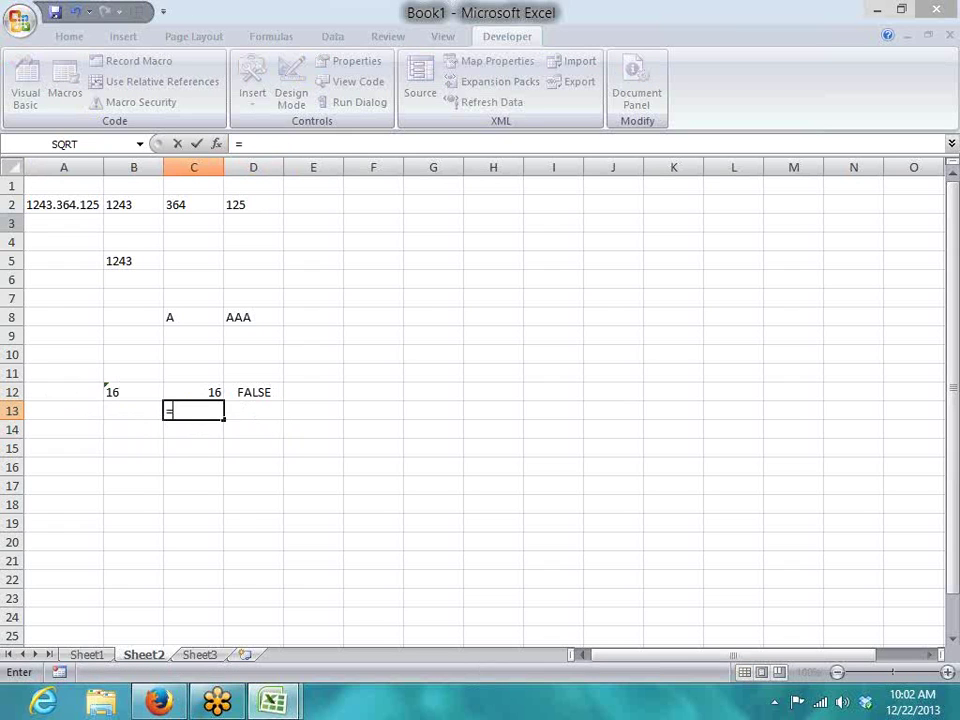
text(te)
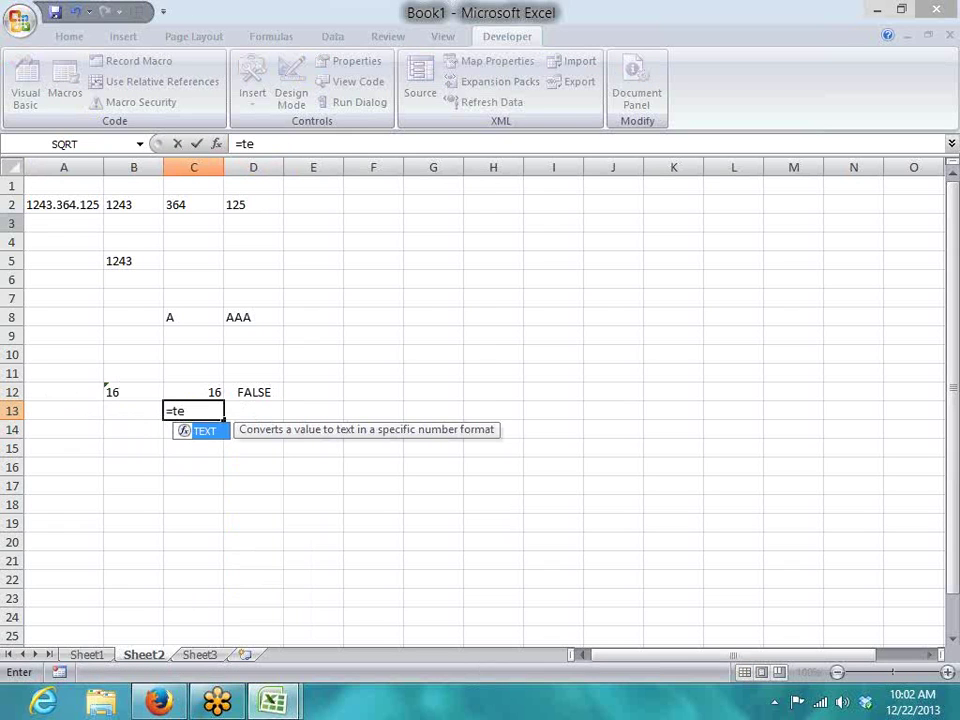
key(Tab)
key(Up)
text(,")
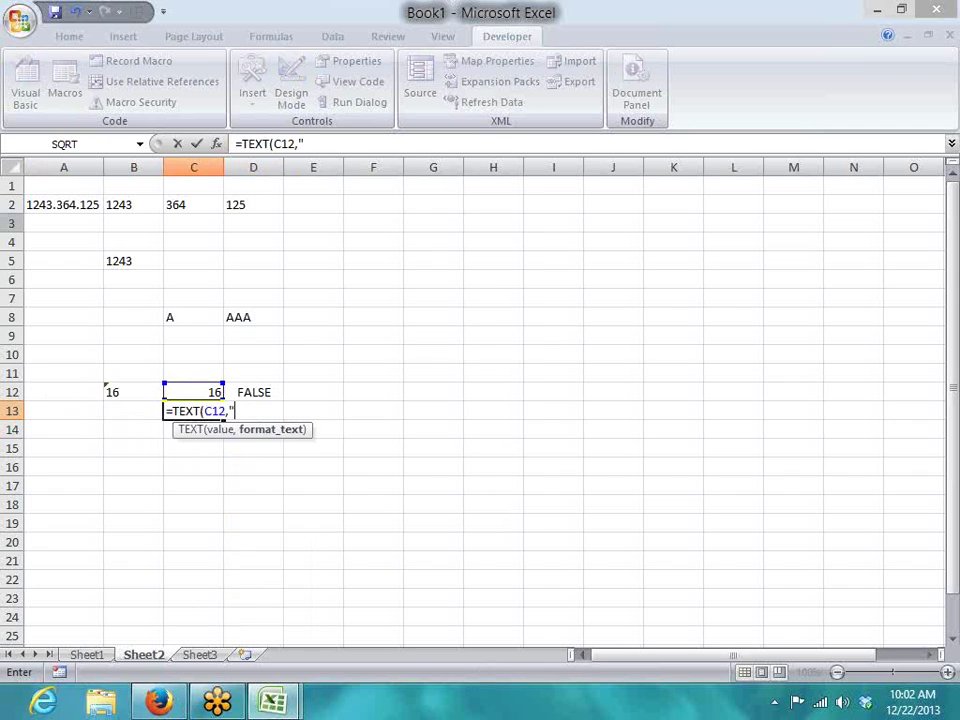
text(#"))
key(Return)
Step: Enter =B12=C13 in cell D13 to compare the original text with the converted one, and review C13's formula
key(Up)
key(Right)
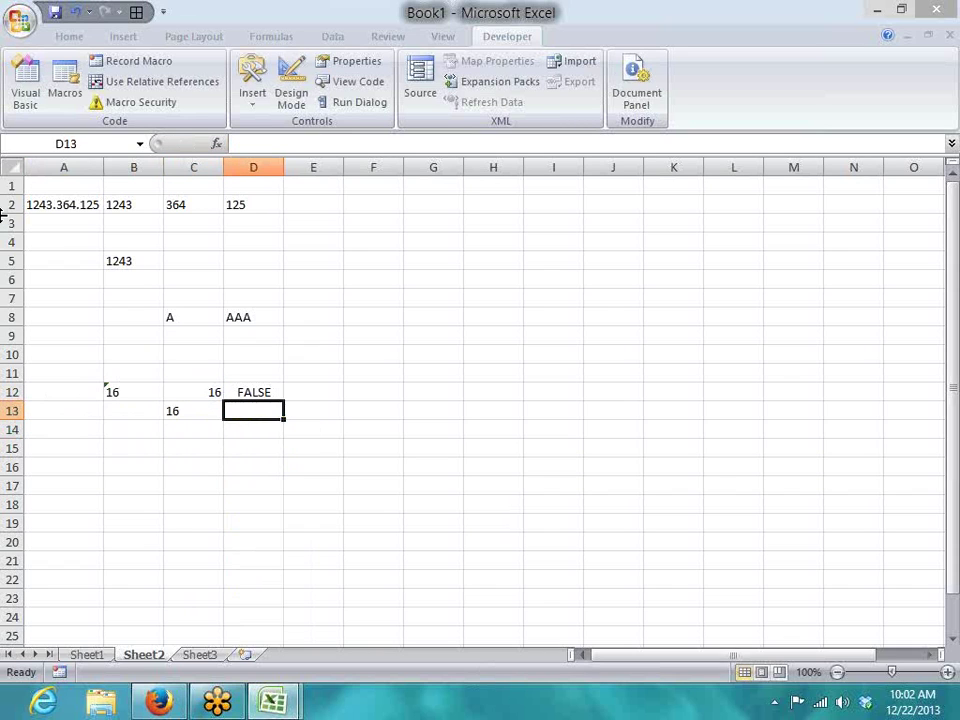
text(=)
key(Left)
key(Left)
key(Left)
key(Up)
key(Right)
text(=)
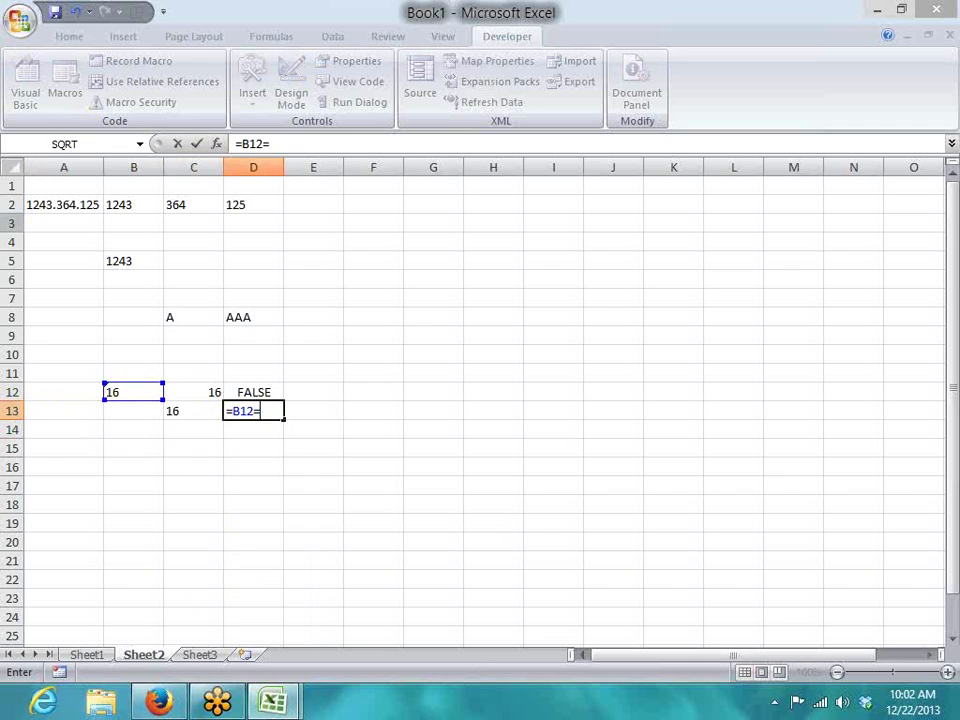
key(Left)
key(Return)
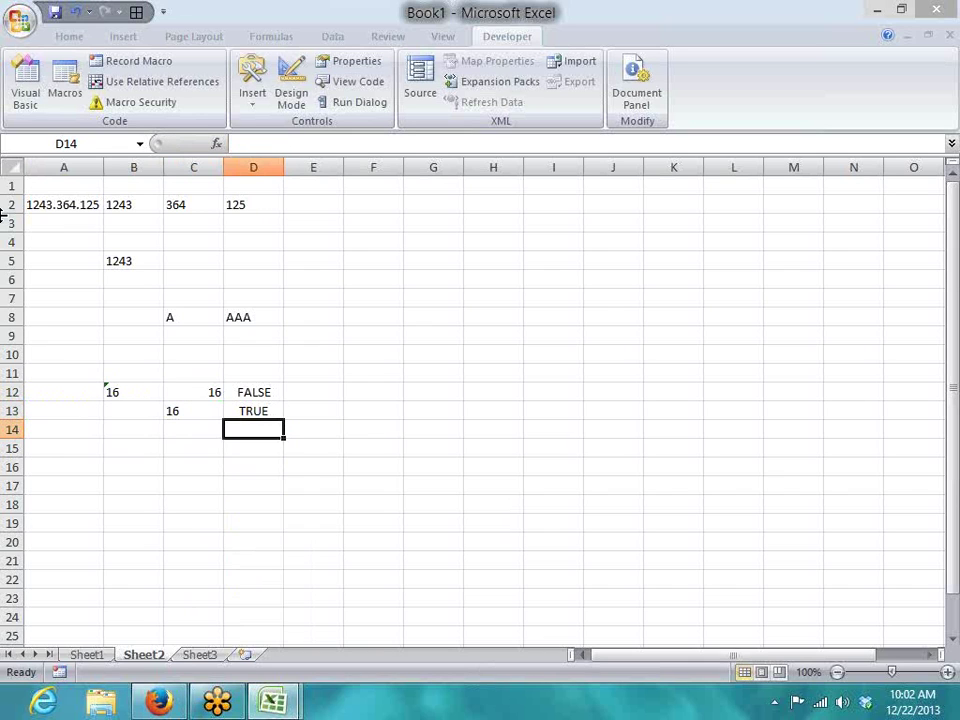
key(Left)
key(Up)
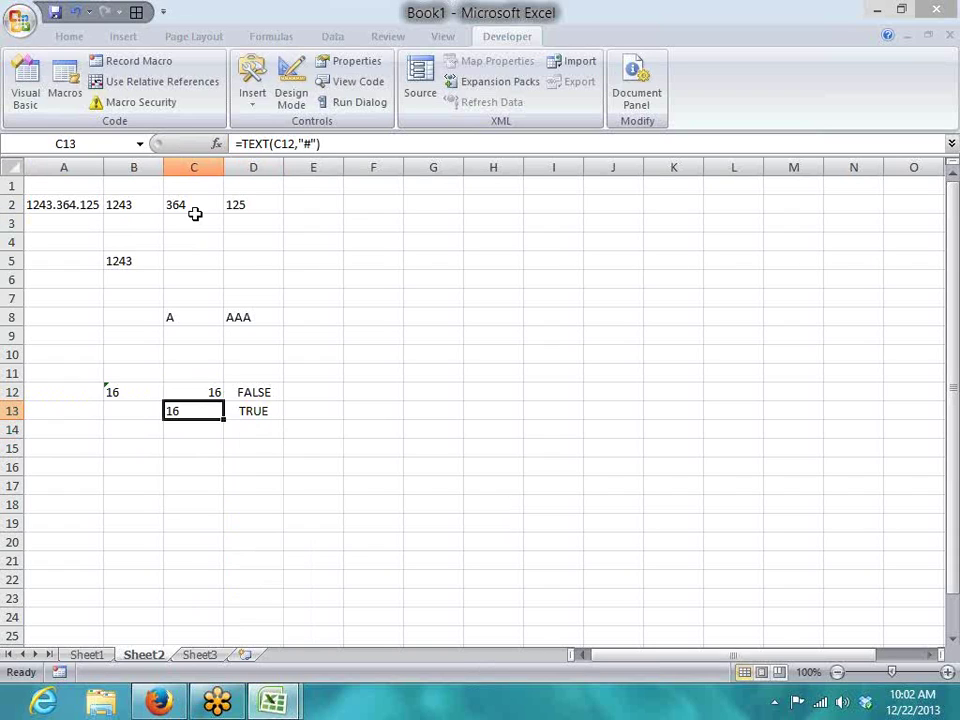
Step: Switch to Firefox, review the Str call in the STR page's example and close that page
click(171, 706)
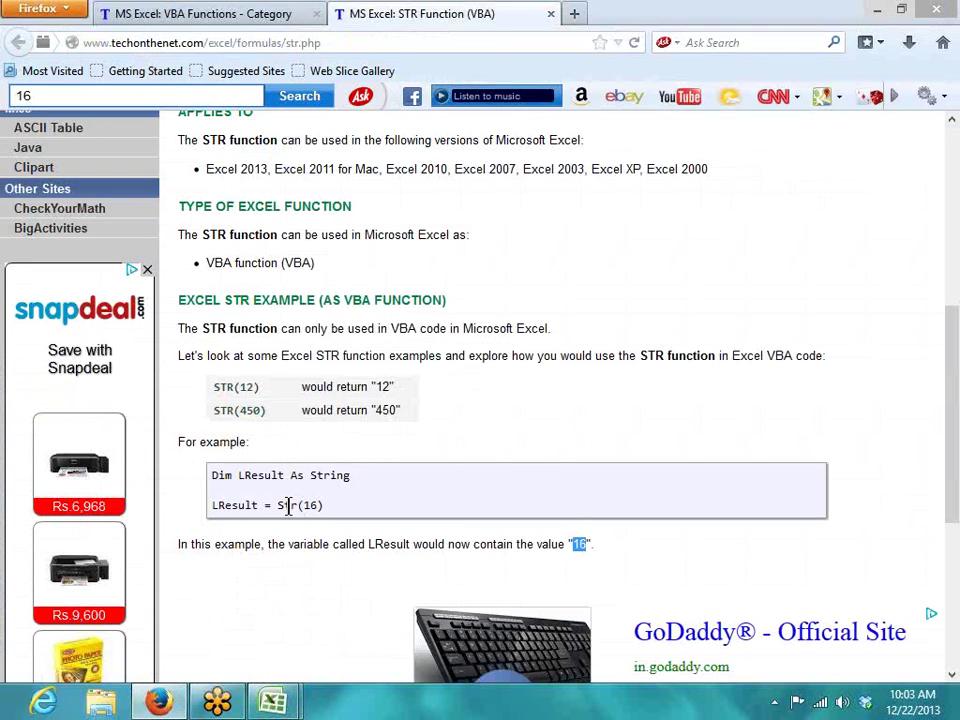
double_click(288, 505)
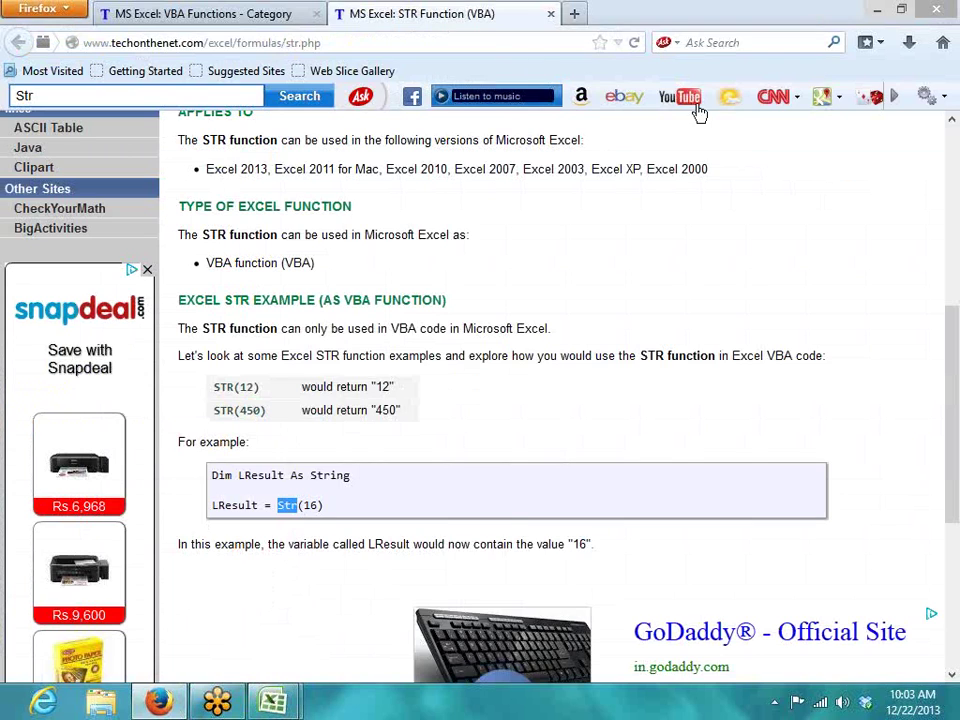
click(549, 15)
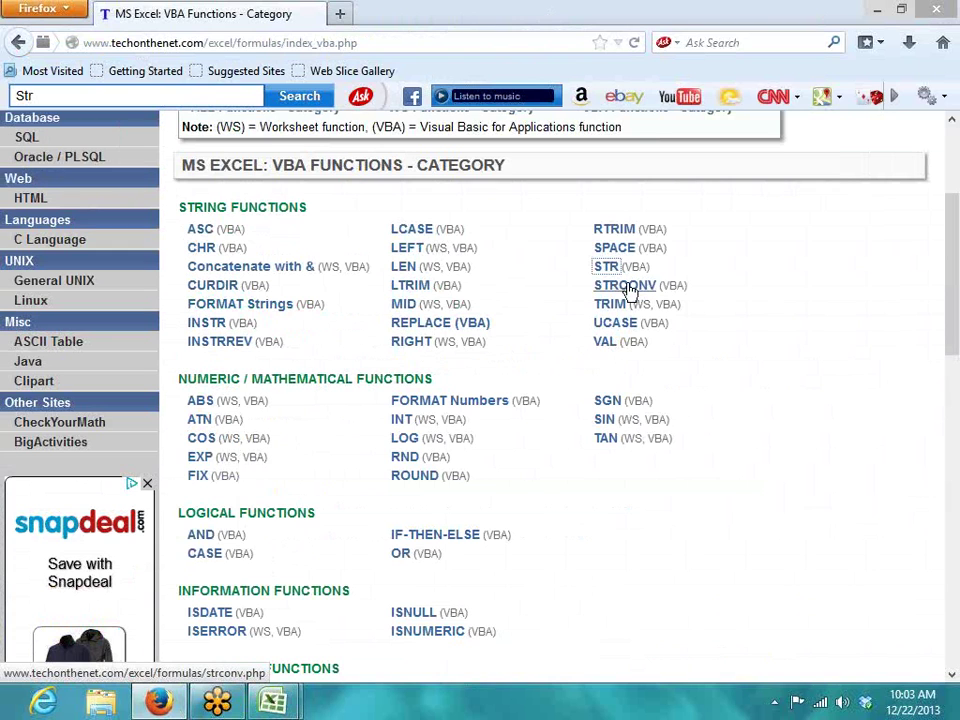
Step: Open the STRCONV function page in a new tab and examine its syntax, conversion parameters and examples
right_click(630, 289)
click(660, 298)
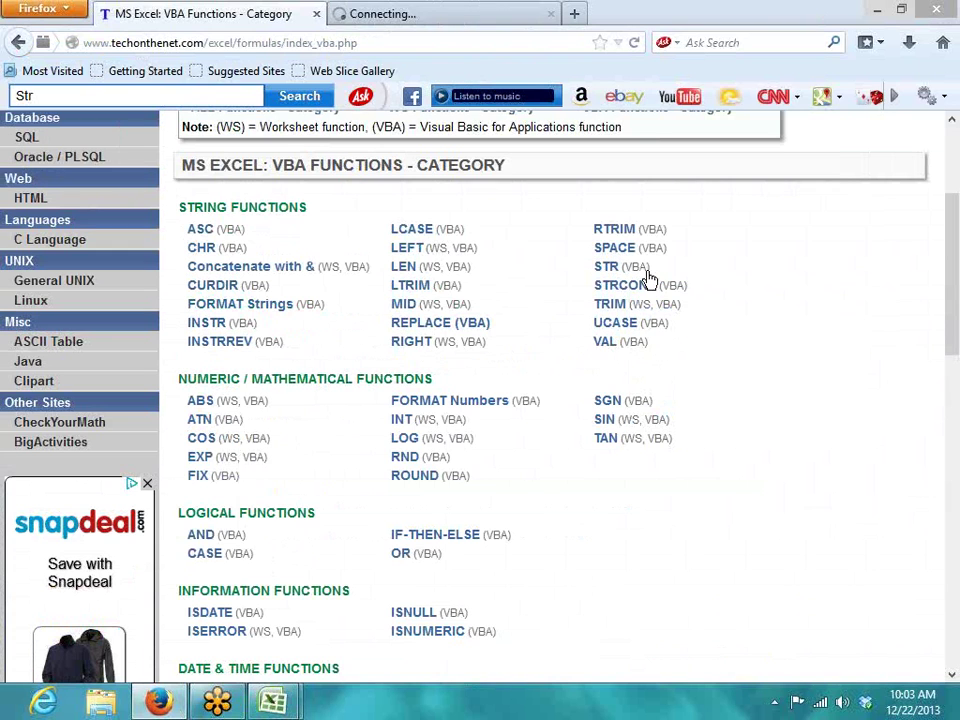
click(452, 14)
scroll(452, 480, down, 8)
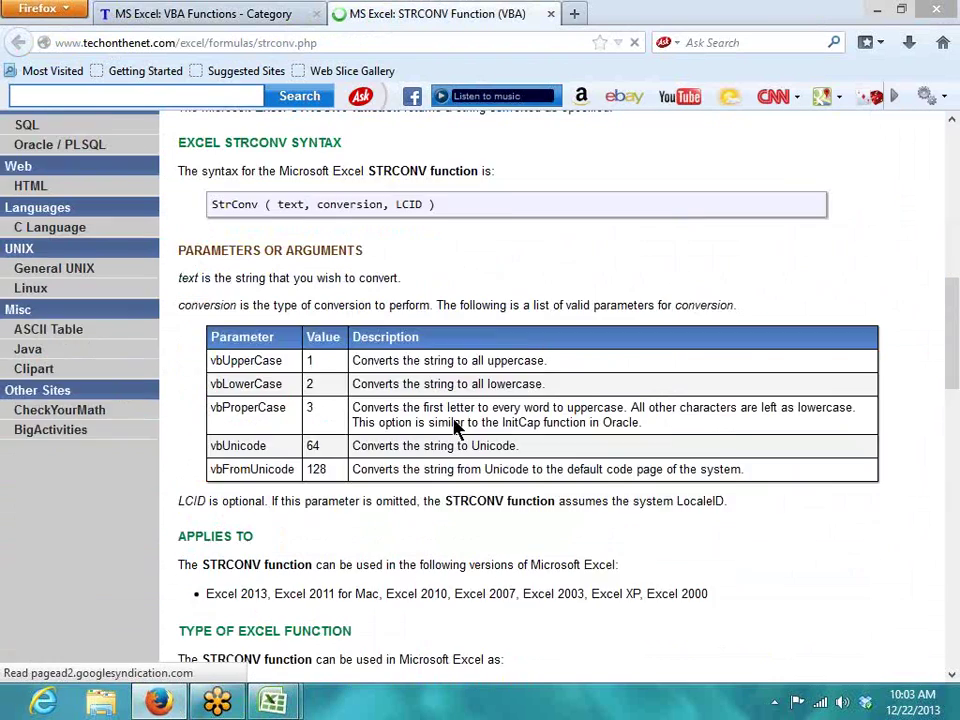
mouse_move(290, 700)
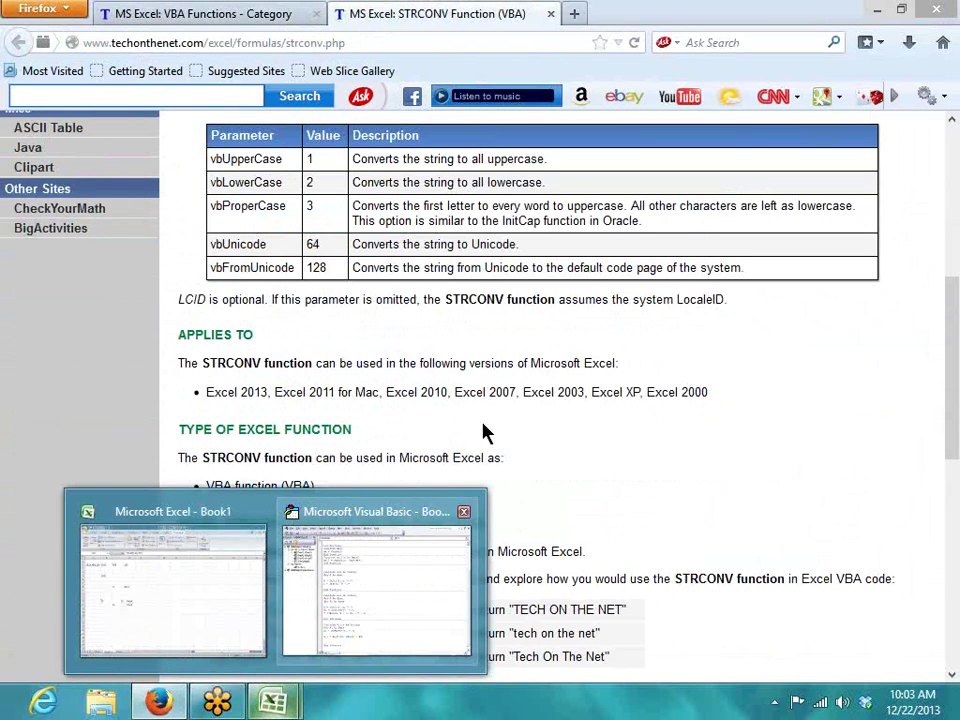
scroll(508, 572, up, 4)
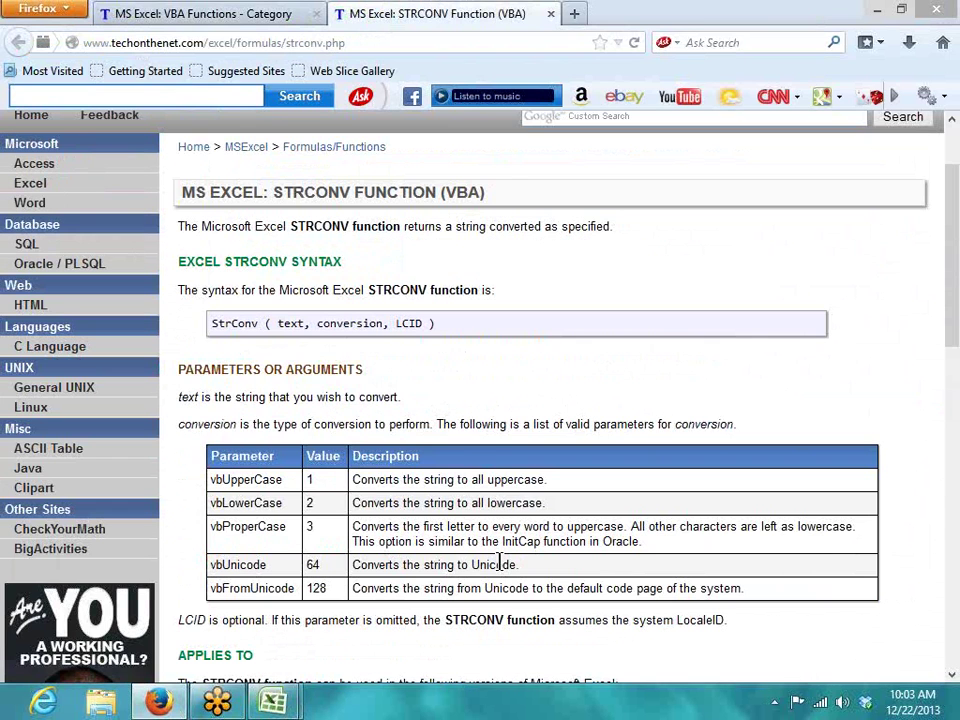
scroll(394, 527, down, 10)
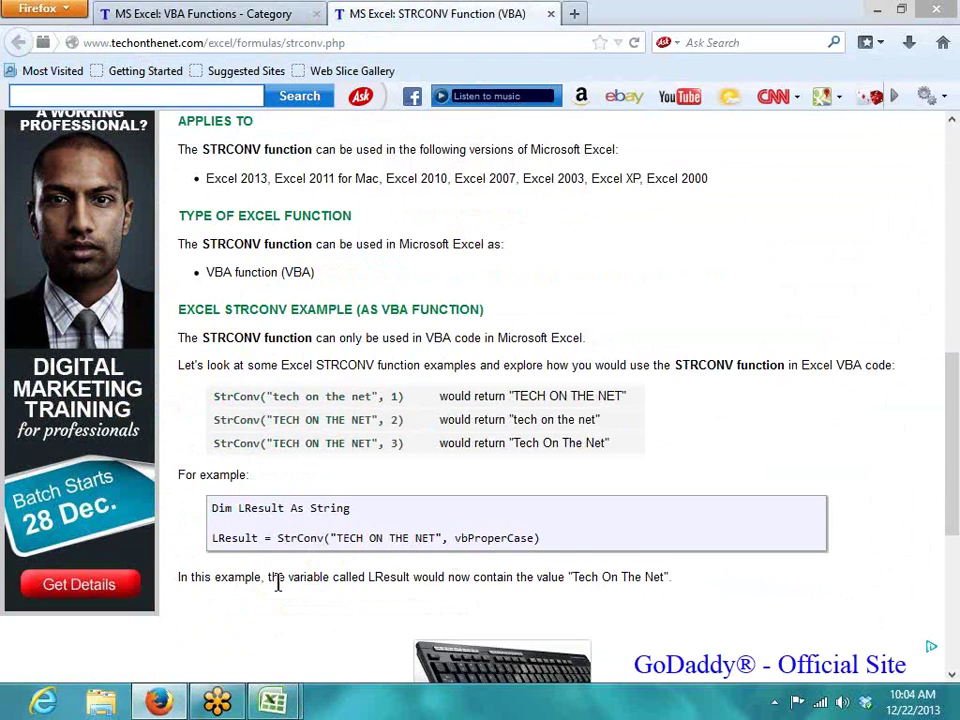
scroll(278, 583, up, 3)
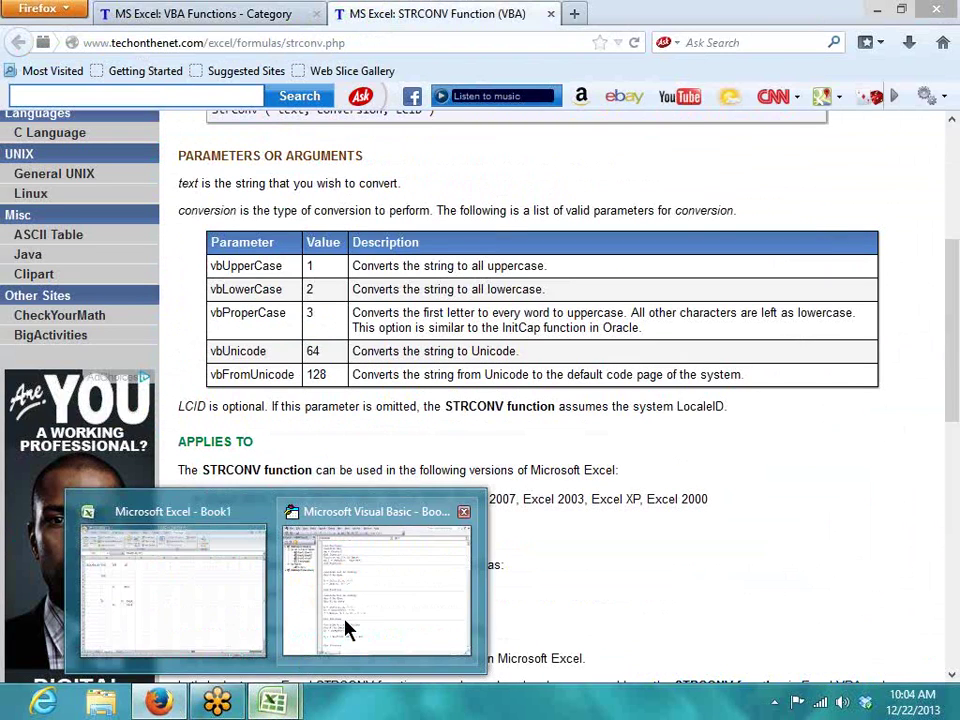
Step: Switch to the Visual Basic editor and add blank lines below the R_1 function in Module1
click(348, 628)
scroll(343, 617, down, 1)
click(326, 620)
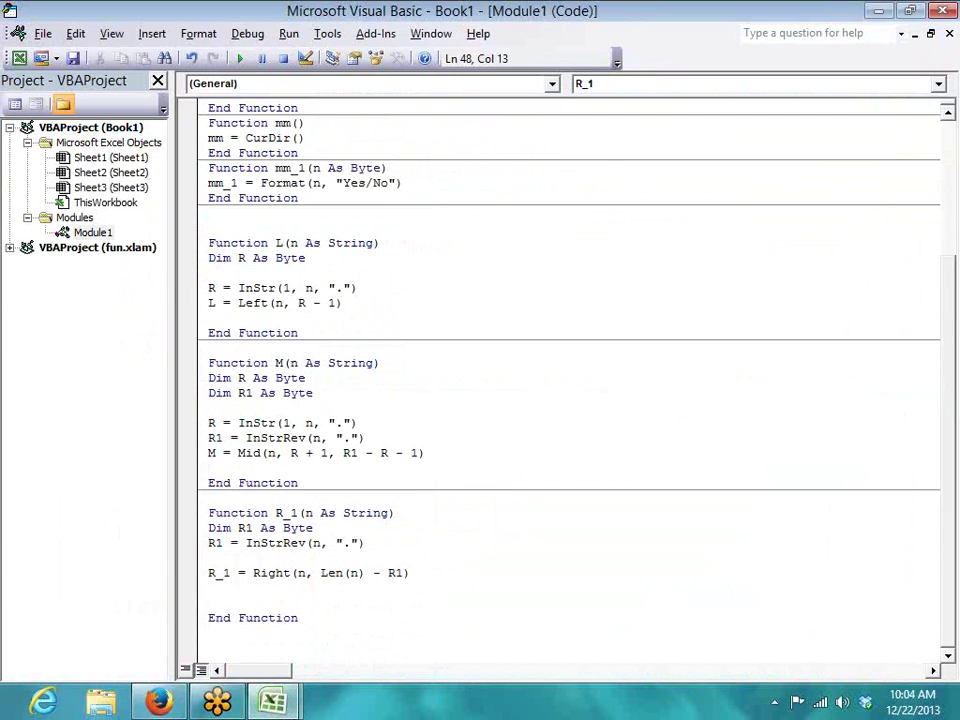
key(Return)
key(Return)
key(Return)
key(Return)
key(BackSpace)
key(BackSpace)
Step: Declare the function cc(n As String, n1 As Byte) with blank lines in its body
text(function )
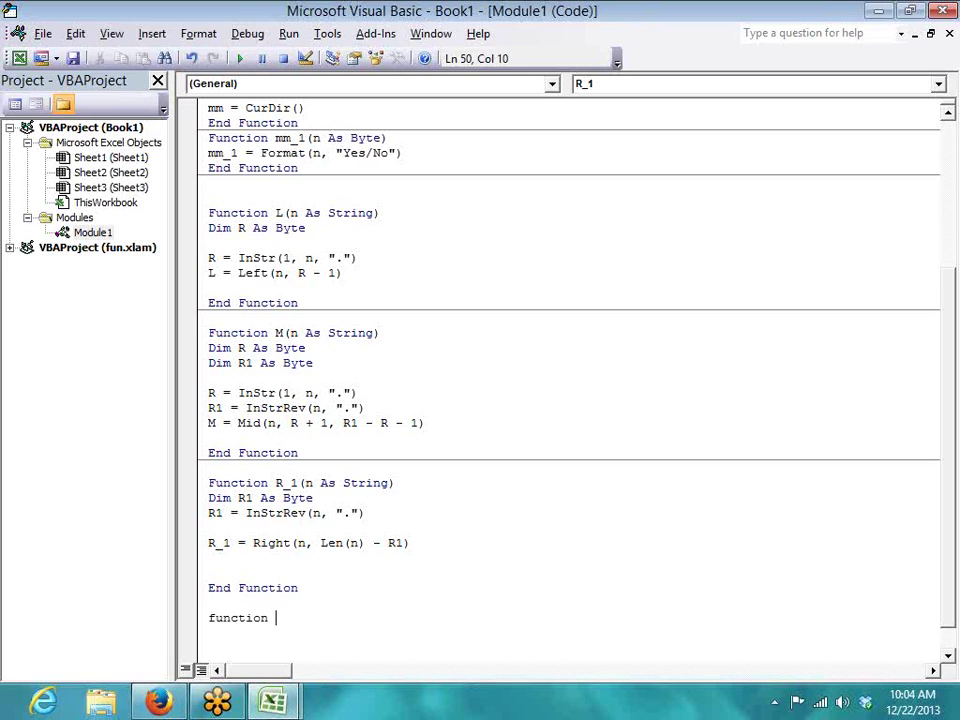
text(cc(n as )
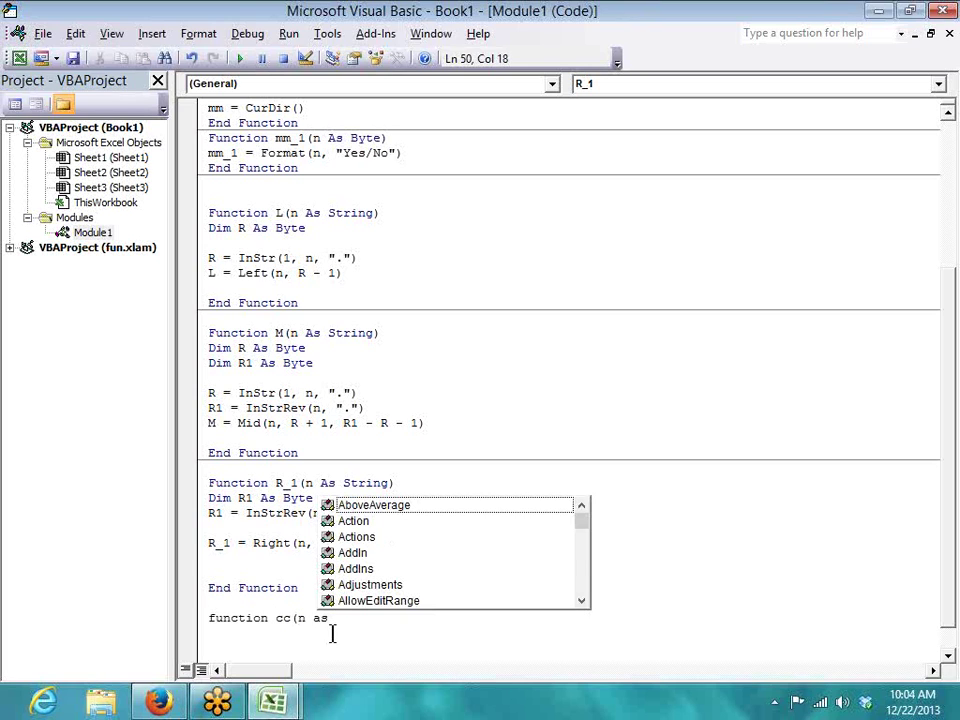
text(String,n1 as )
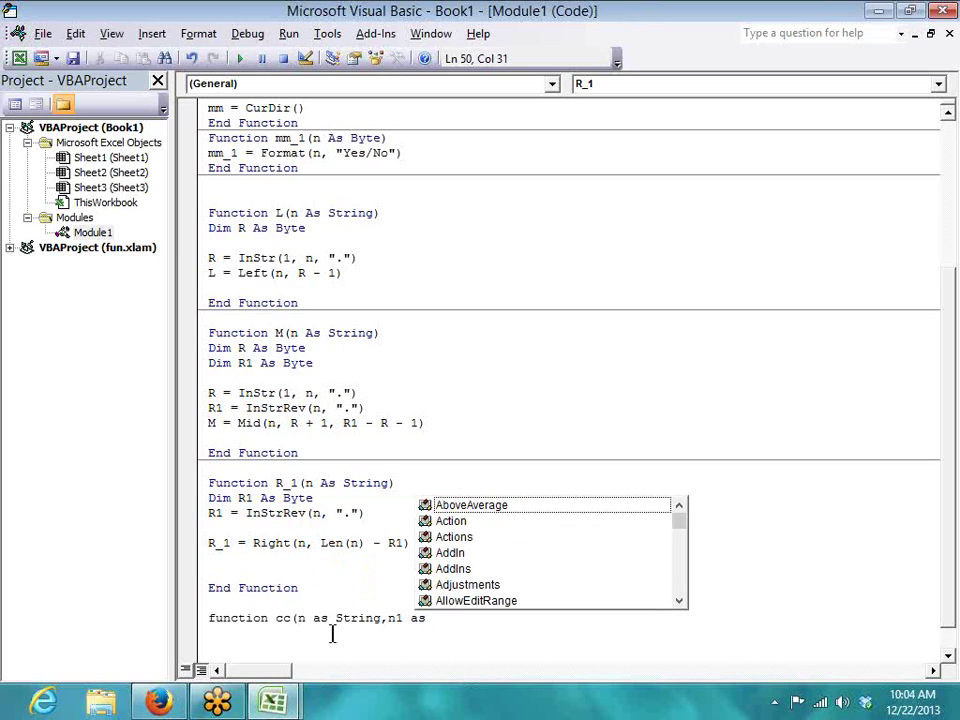
text(Byte)
key(Tab)
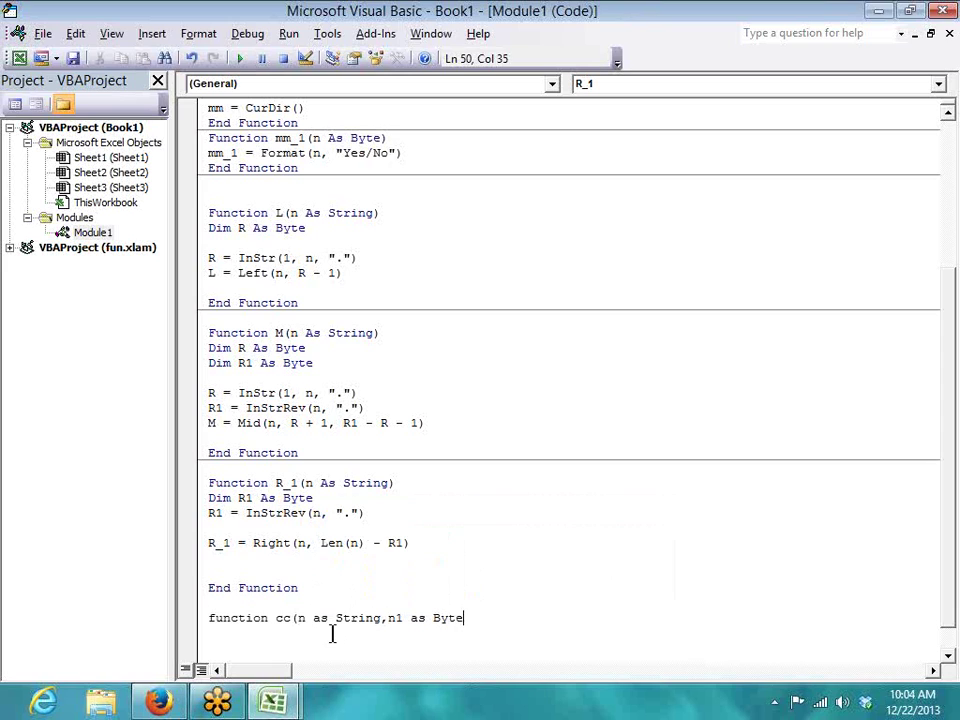
text())
key(Return)
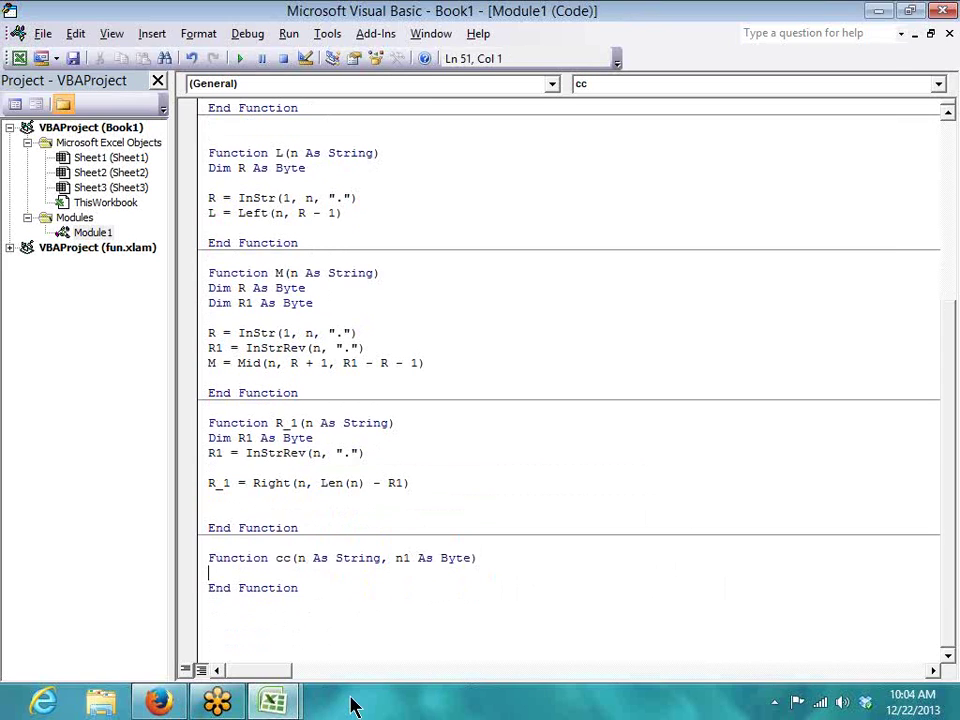
key(Return)
key(Return)
key(Return)
key(Up)
key(Up)
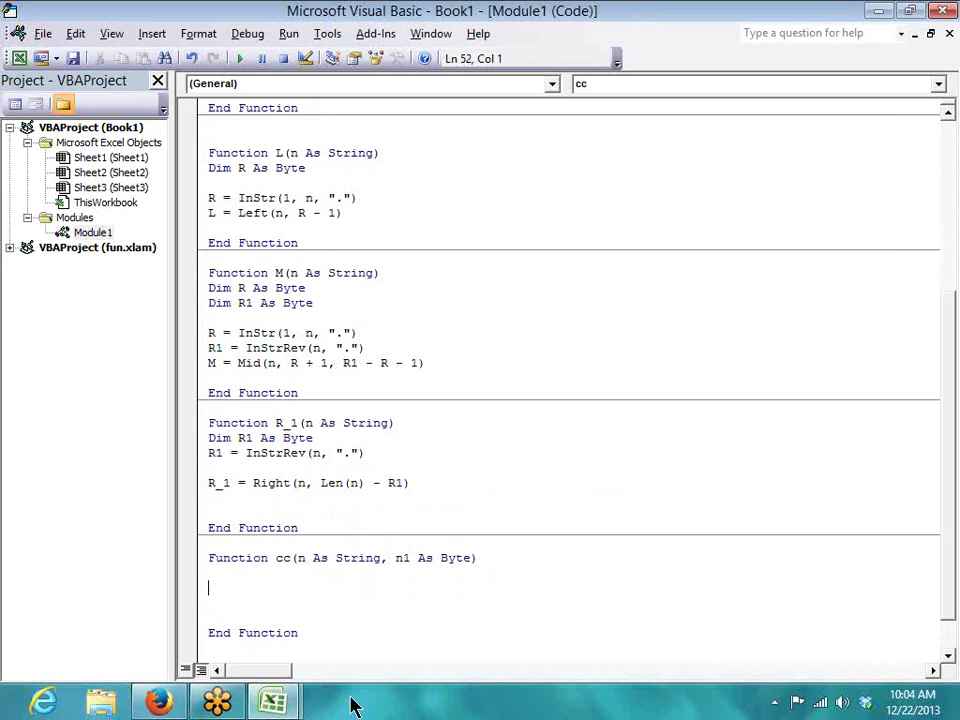
Step: Switch to Firefox and copy the StrConv function name from the example code on the STRCONV page
key(alt+Tab)
key(alt+Tab)
key(alt+Tab)
scroll(362, 632, down, 8)
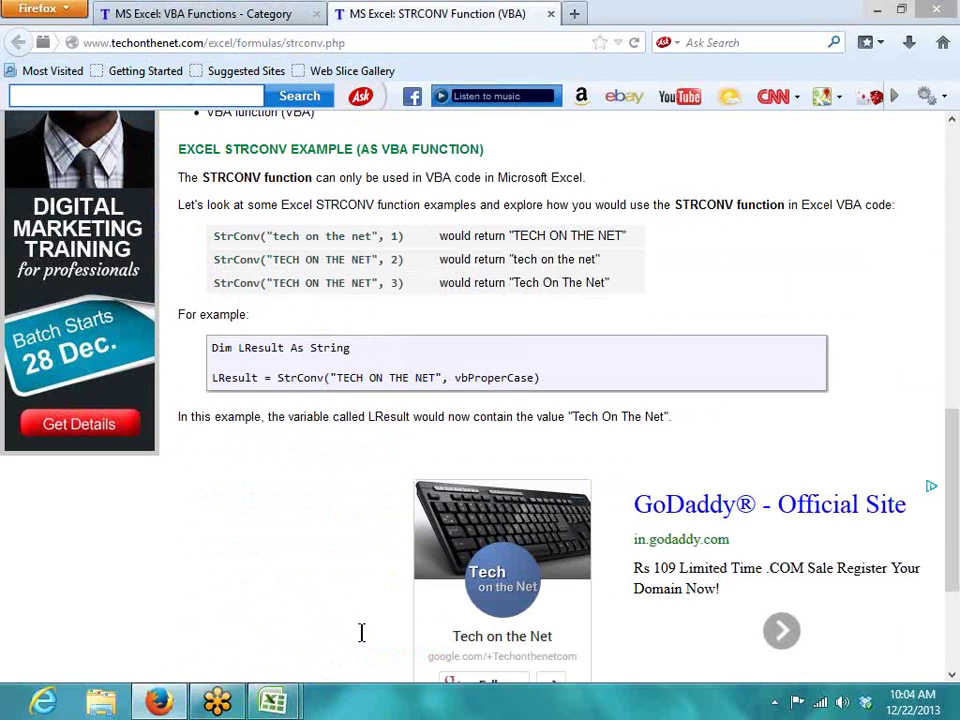
double_click(292, 376)
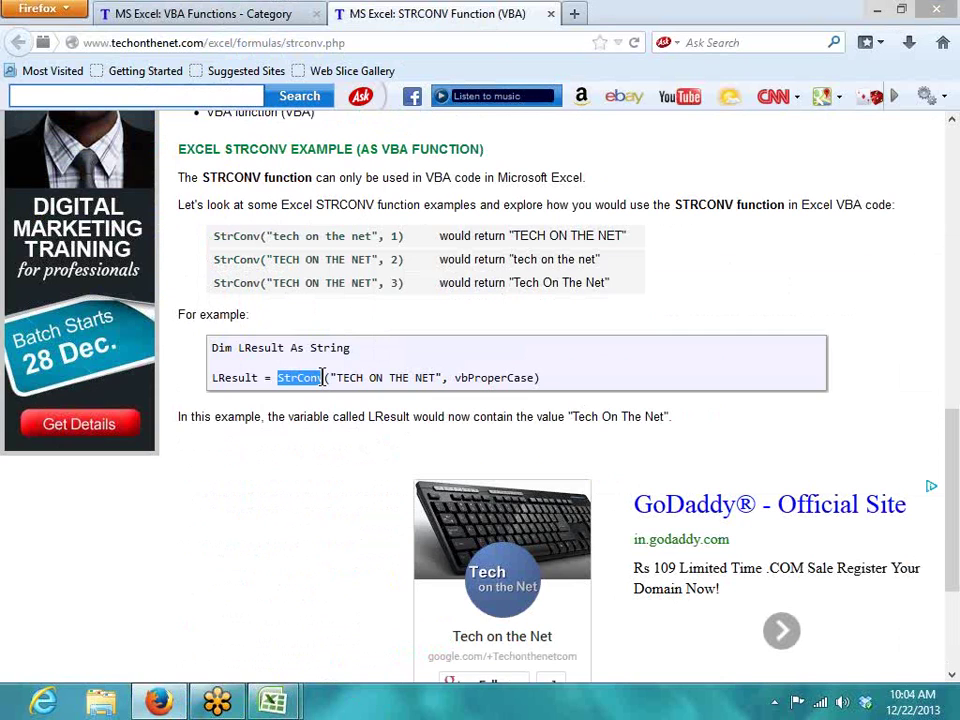
Step: Return to the Visual Basic editor and write cc = StrConv(n, n1) in the cc function's body
key(alt+Tab)
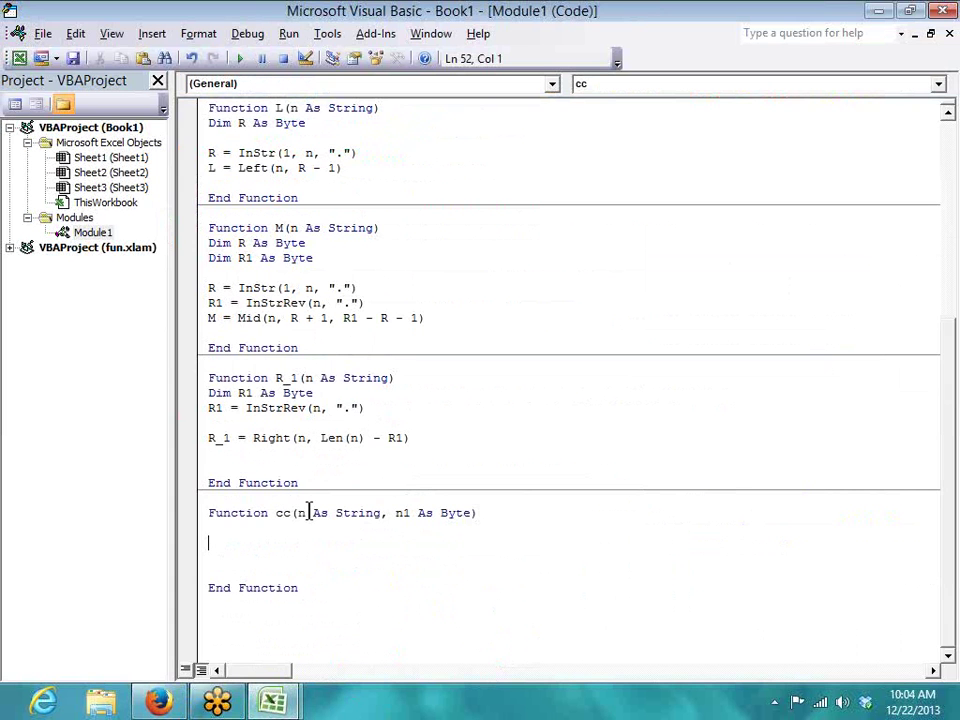
text(StrConv)
key(Left)
key(Left)
key(Left)
key(Left)
key(Left)
key(Left)
key(Left)
key(Left)
key(Right)
text(cc=)
click(312, 541)
text((n,)
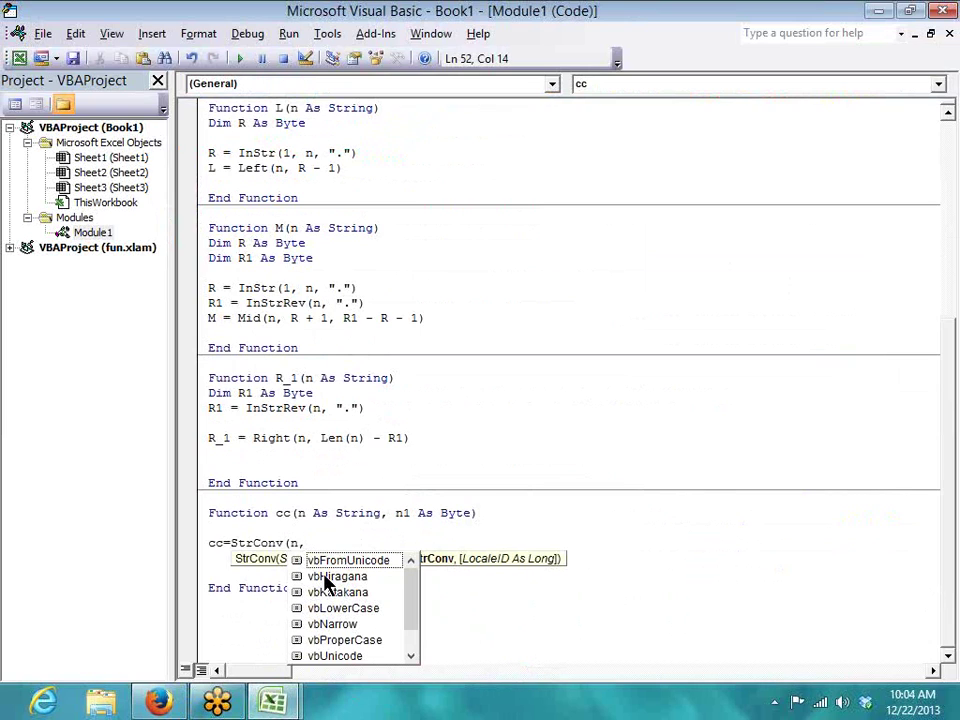
text(n1))
key(Down)
key(Down)
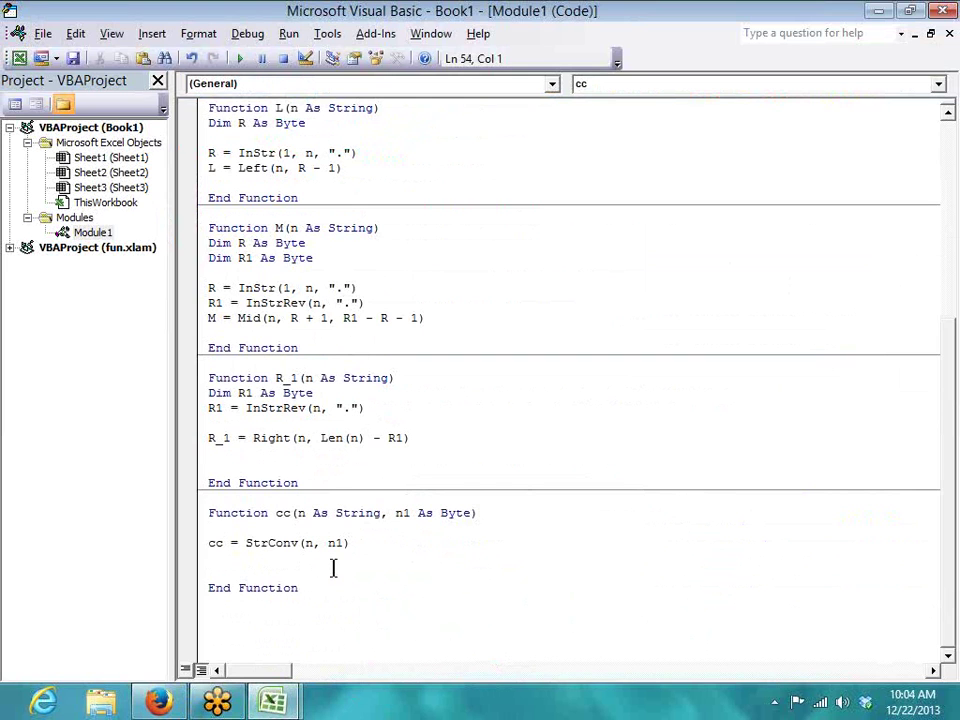
Step: Switch to Firefox and examine the vbProperCase example and the table of StrConv conversion parameters and their values
key(alt+Tab)
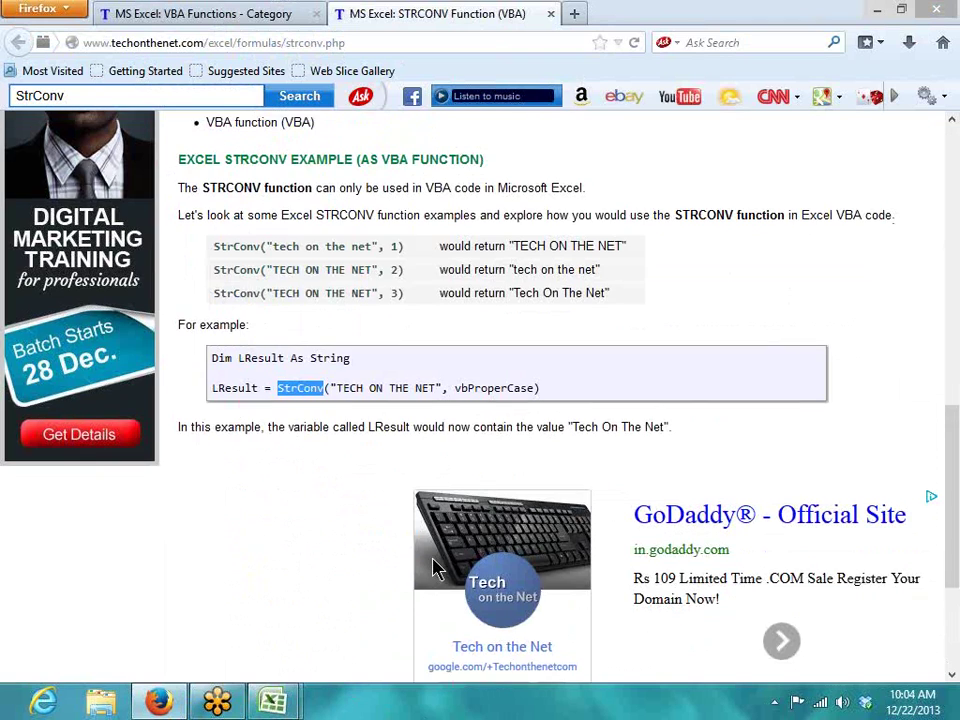
scroll(370, 570, up, 3)
scroll(366, 578, down, 2)
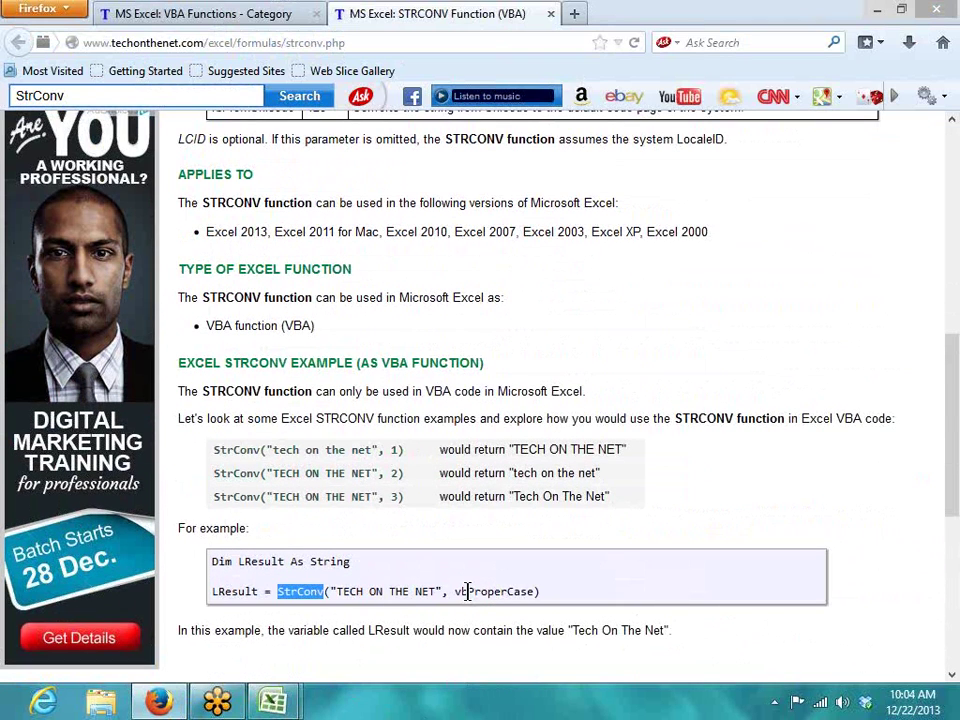
drag(455, 591, 532, 591)
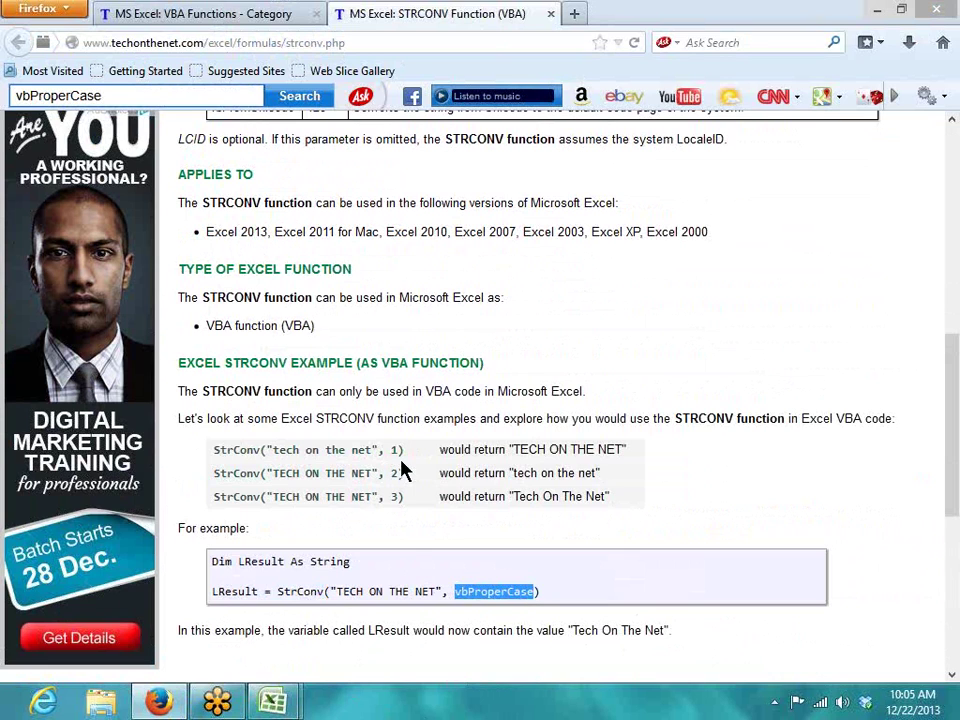
scroll(401, 549, up, 6)
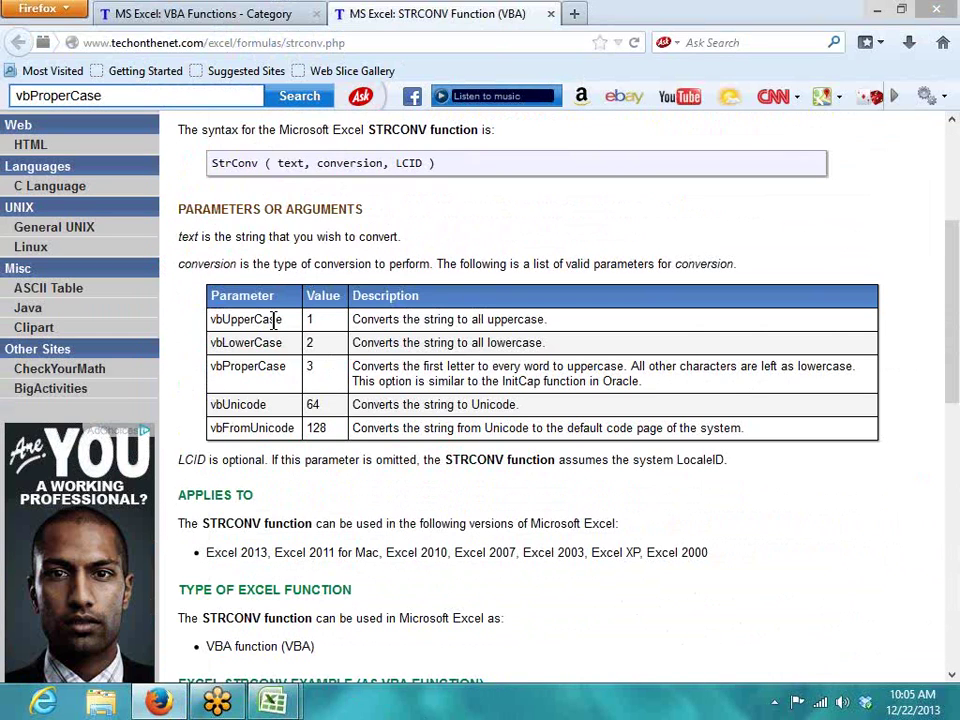
double_click(309, 319)
double_click(264, 343)
double_click(309, 343)
double_click(259, 366)
double_click(310, 366)
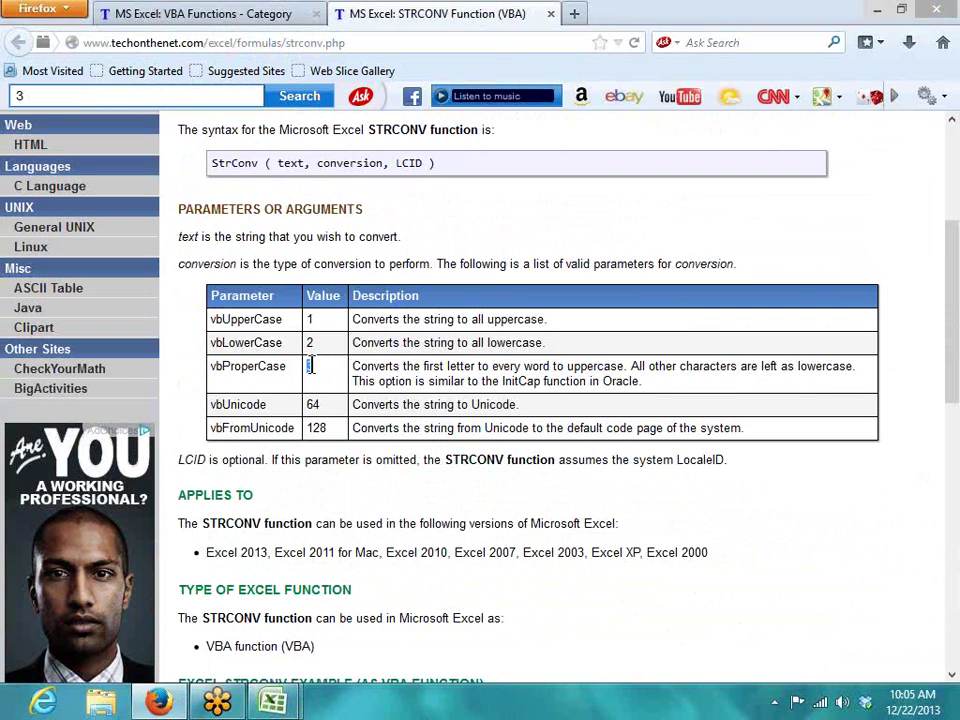
double_click(257, 404)
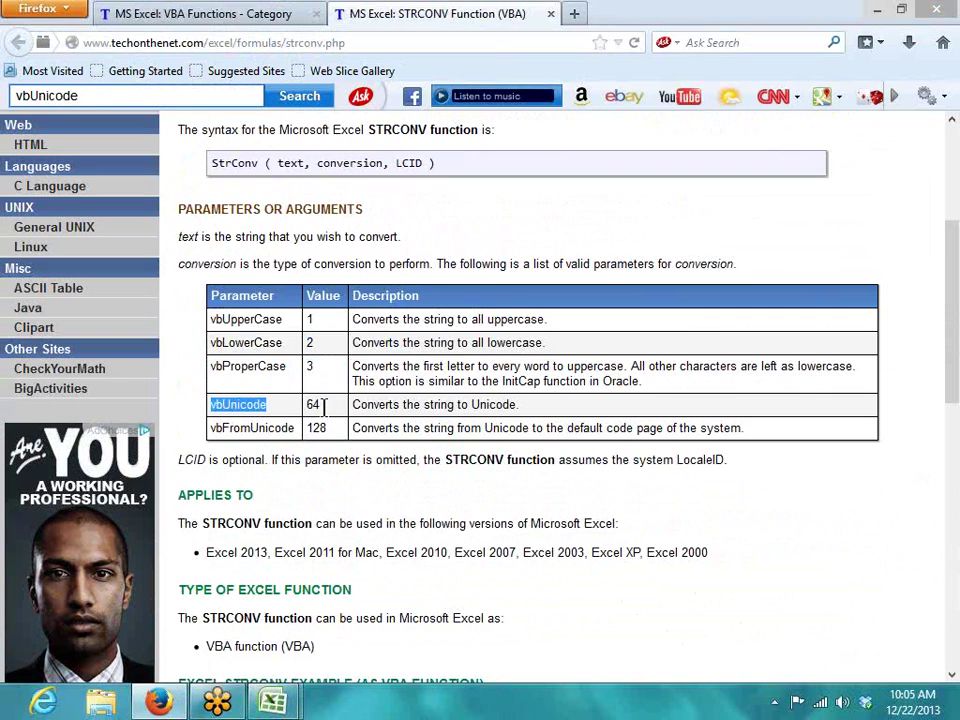
double_click(313, 404)
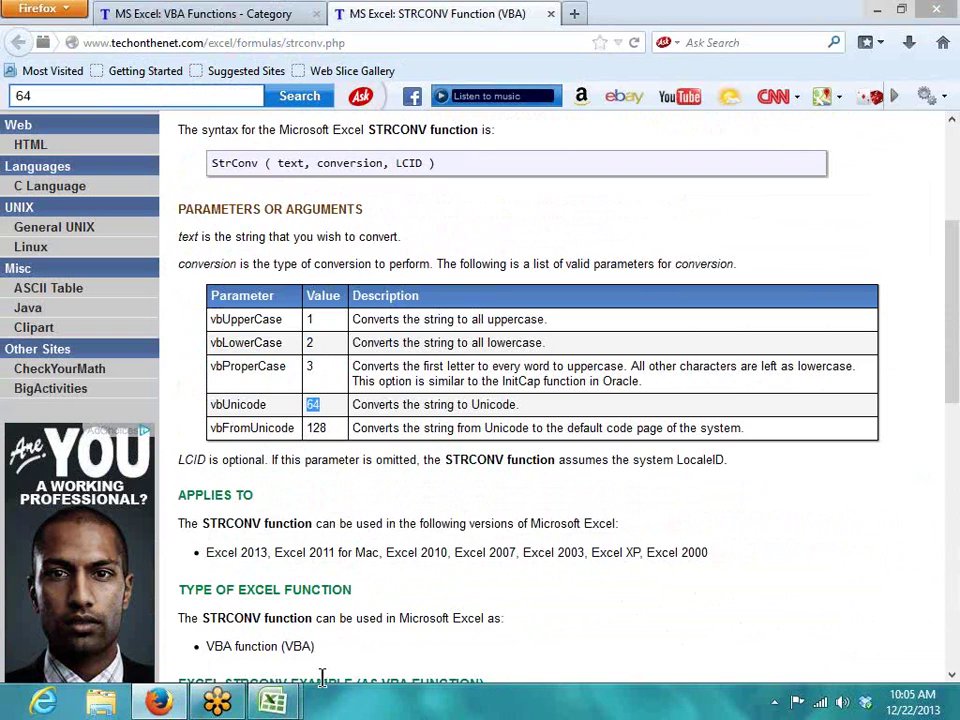
Step: Switch to the Excel worksheet and enter a cc formula in cell E2 that converts the text in D8 to lowercase
mouse_move(299, 707)
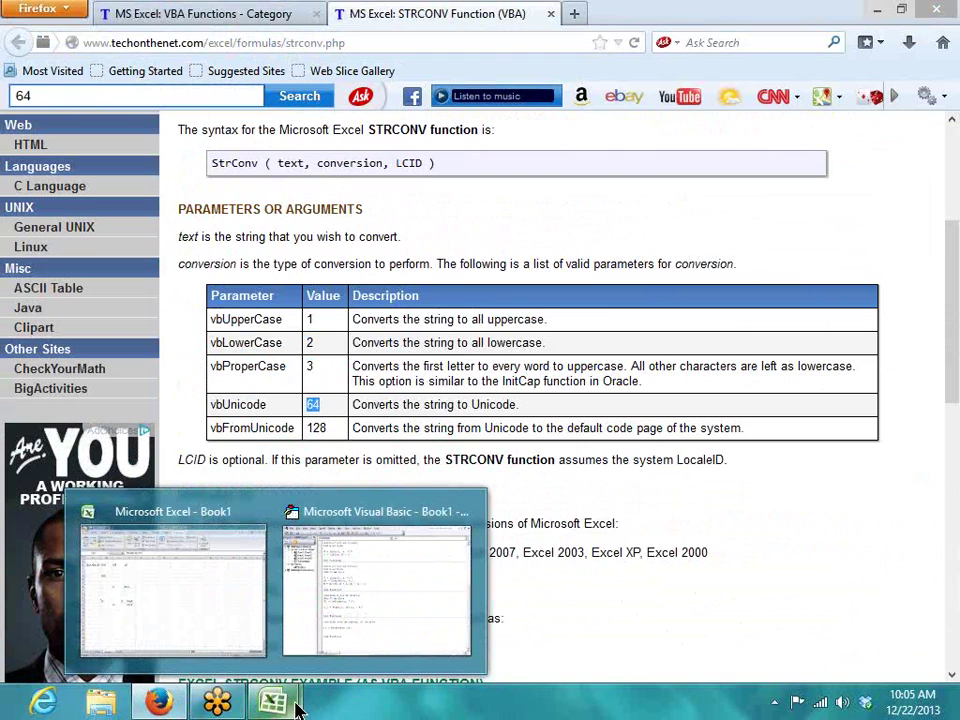
click(215, 640)
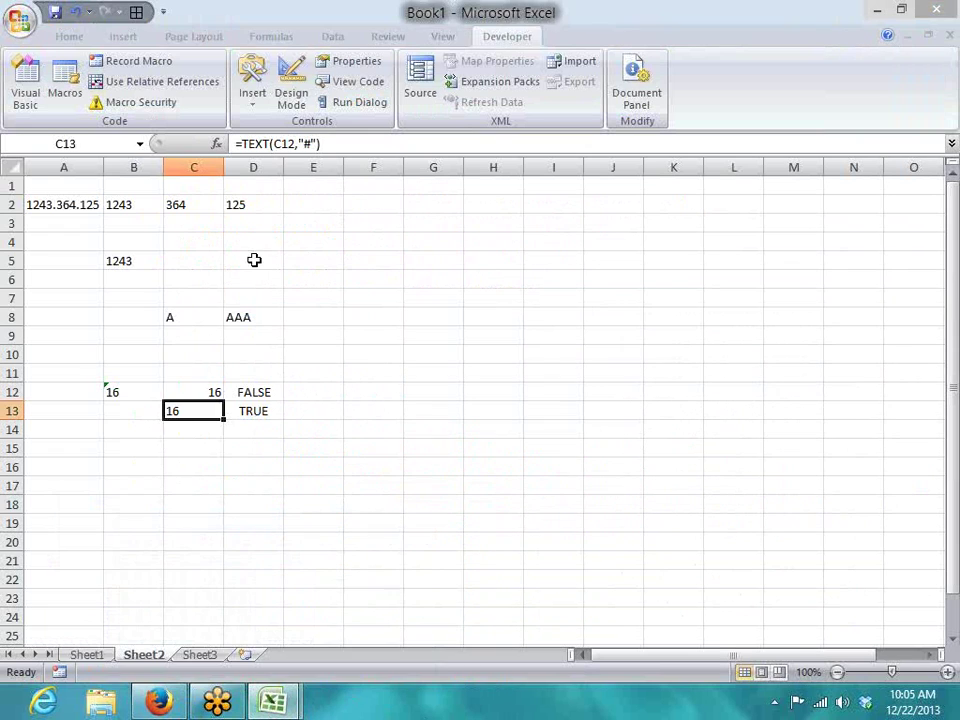
click(332, 207)
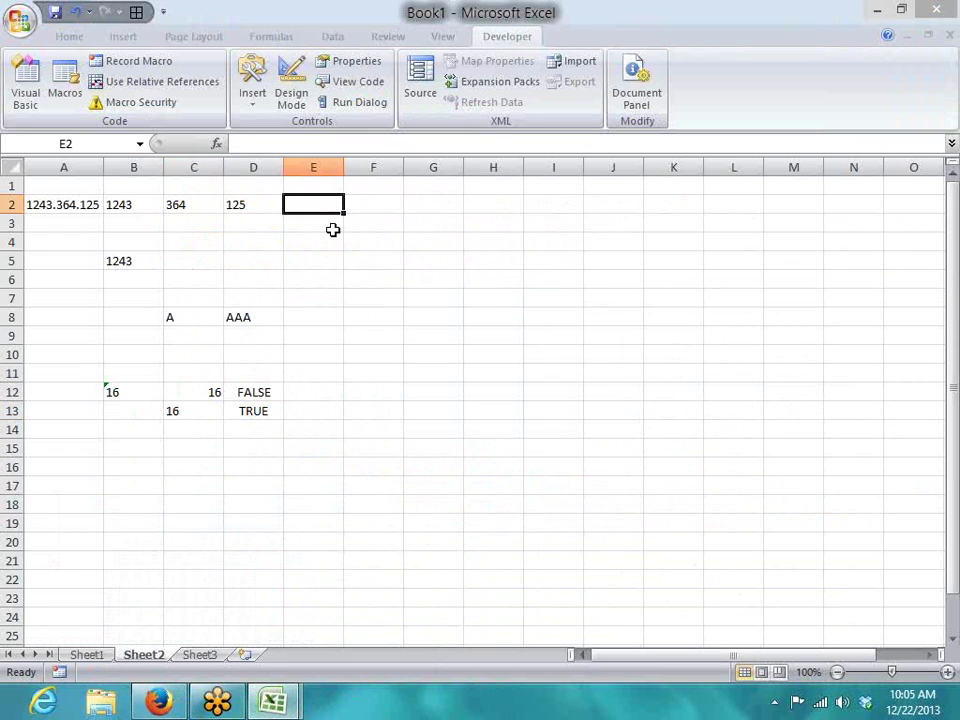
text(=cc()
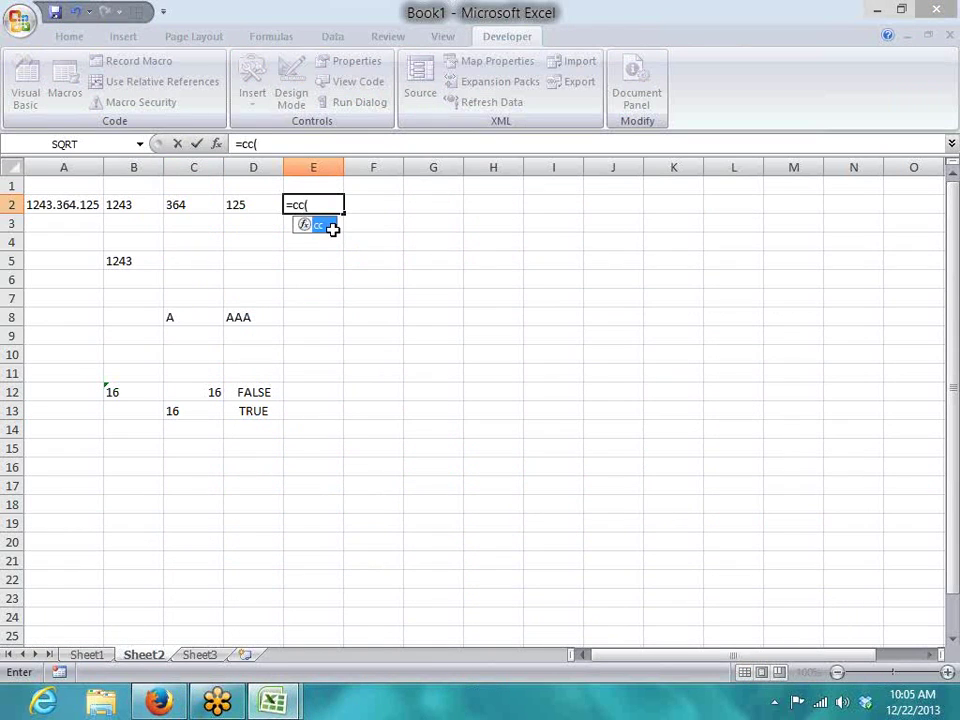
key(Down)
key(Down)
key(Down)
key(Down)
key(Down)
key(Down)
key(Left)
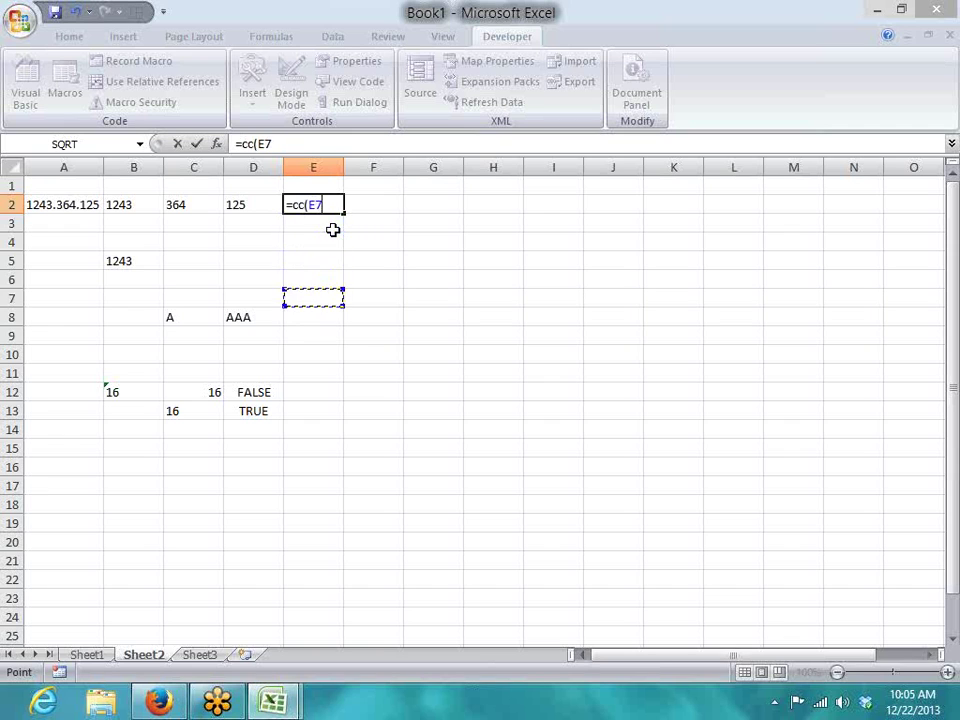
text())
key(Return)
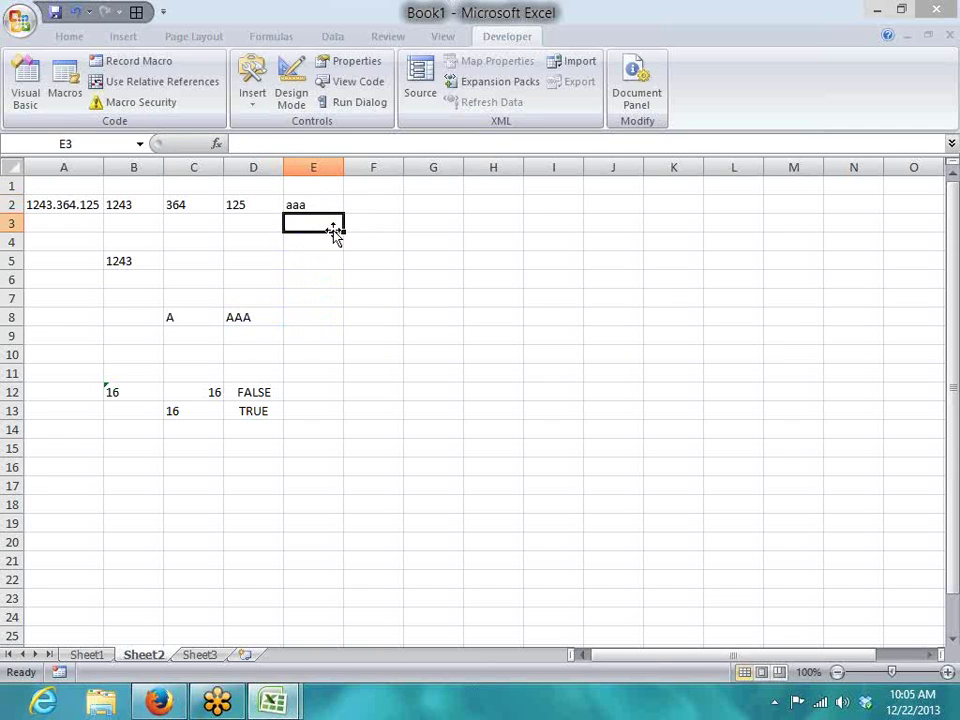
Step: Enter =cc(E2,1) in cell E3 to convert the text in E2 to uppercase
key(Up)
click(317, 235)
text(=cc()
key(Up)
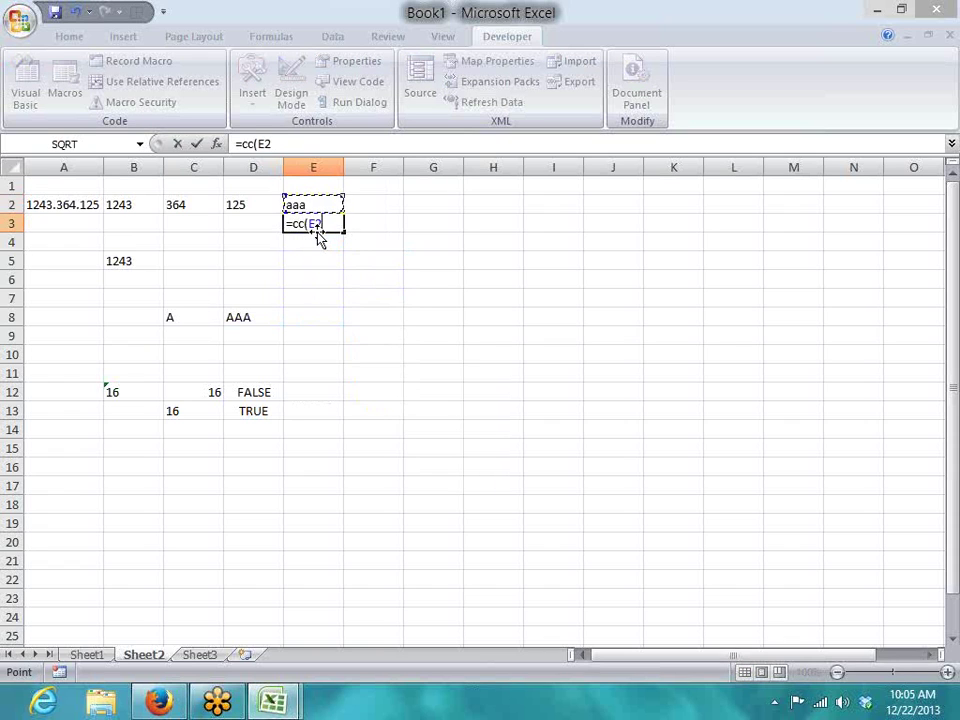
text(,1)
key(Return)
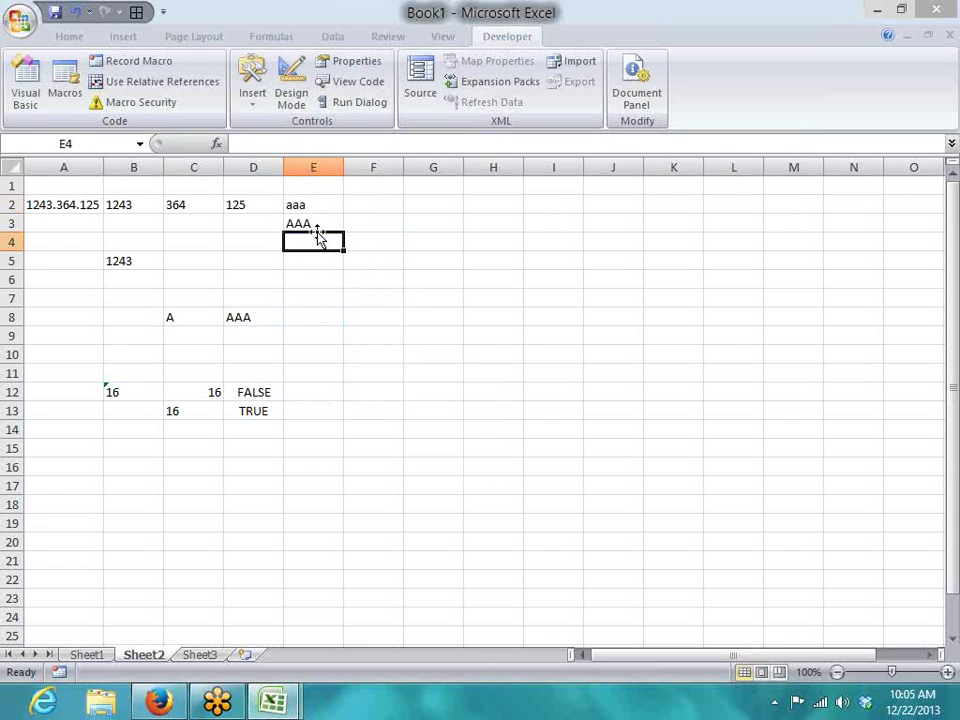
Step: Enter =cc(E3,3) in cell E4 to convert the text in E3 to proper case
text(=cc()
key(Up)
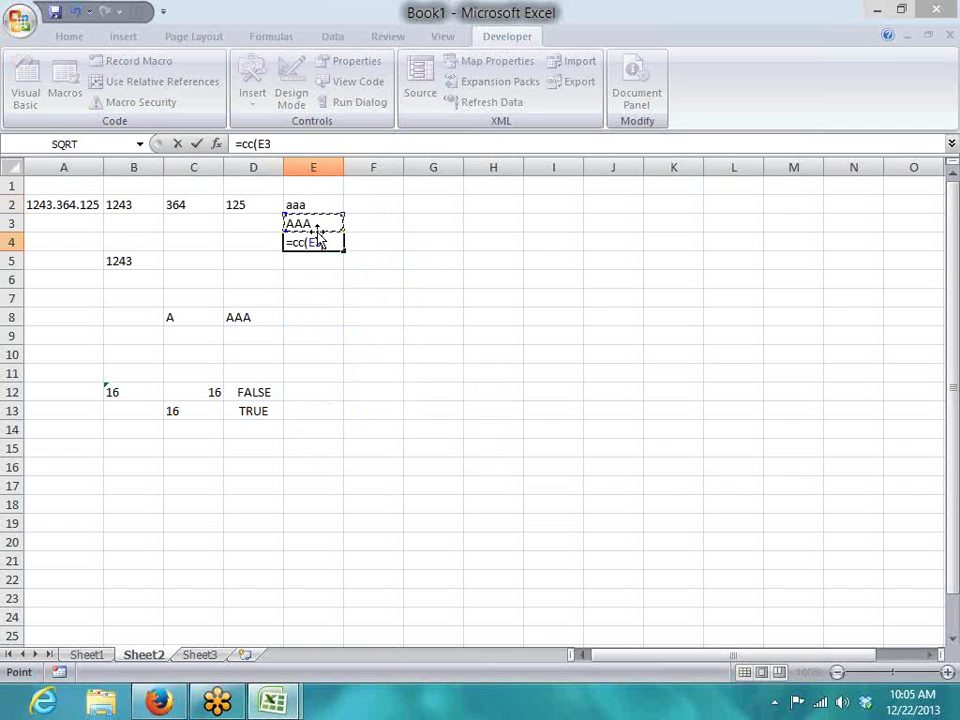
text(,3))
key(Return)
key(Up)
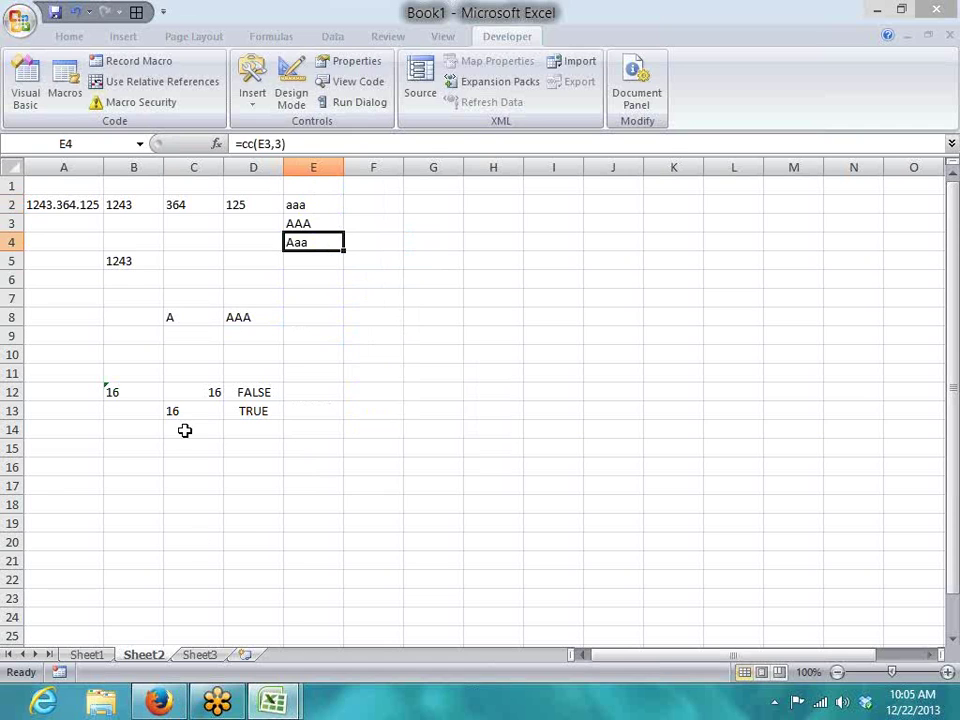
Step: Switch to Firefox, close the STRCONV page and open the VAL function page in a new tab
click(158, 703)
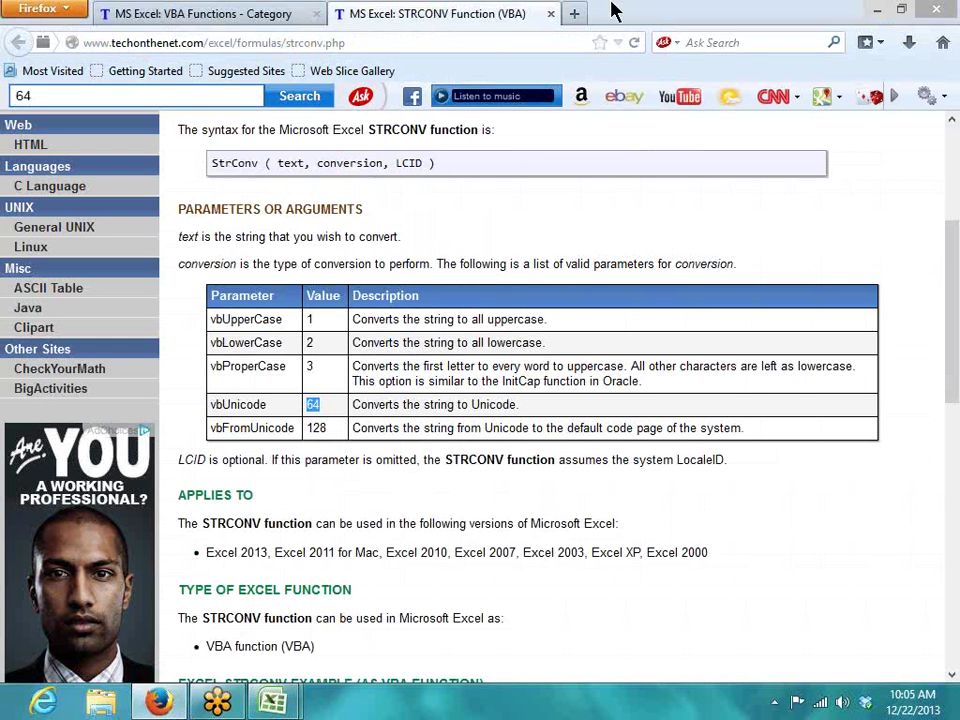
click(552, 14)
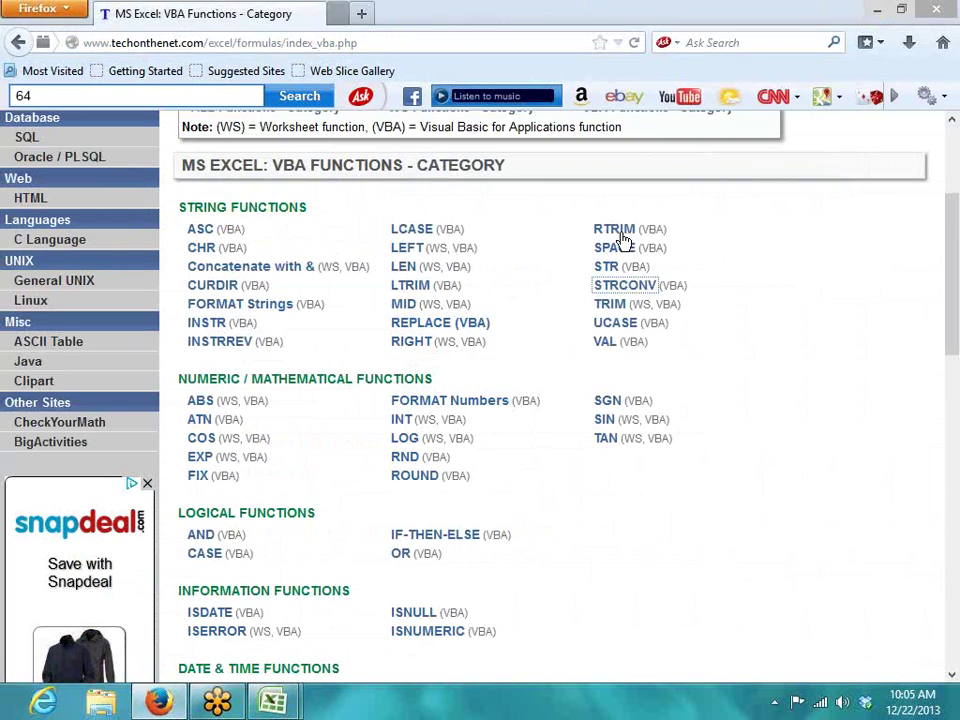
double_click(658, 305)
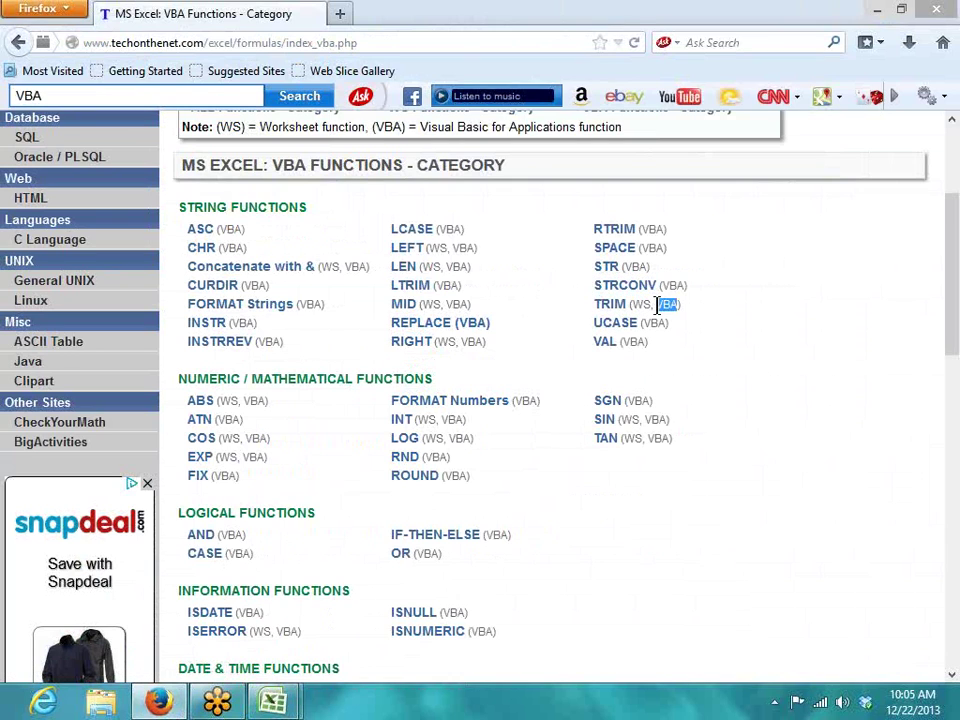
right_click(610, 349)
click(639, 370)
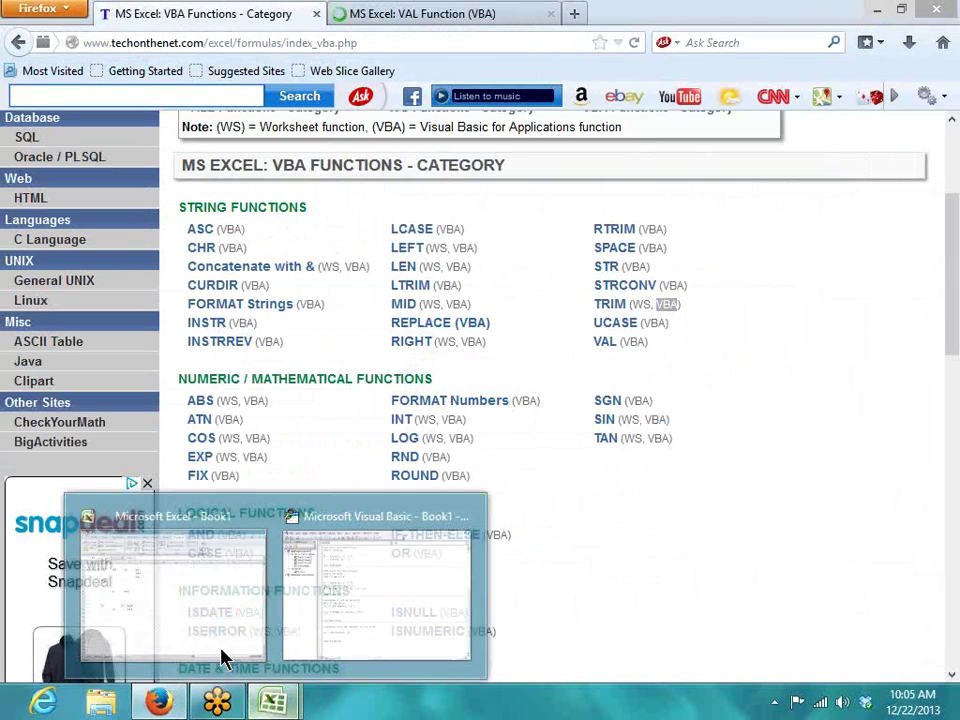
Step: Switch to the Excel worksheet and enter =VALUE(B12) in cell B13 to convert the text in B12 to a number
click(190, 600)
click(114, 392)
click(115, 413)
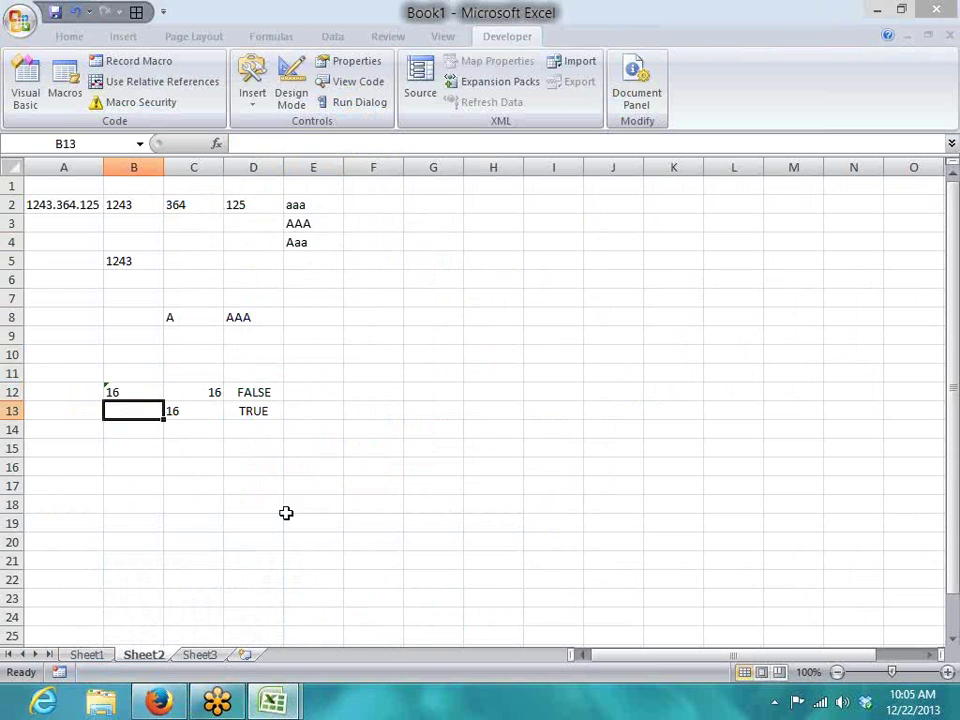
text(=va)
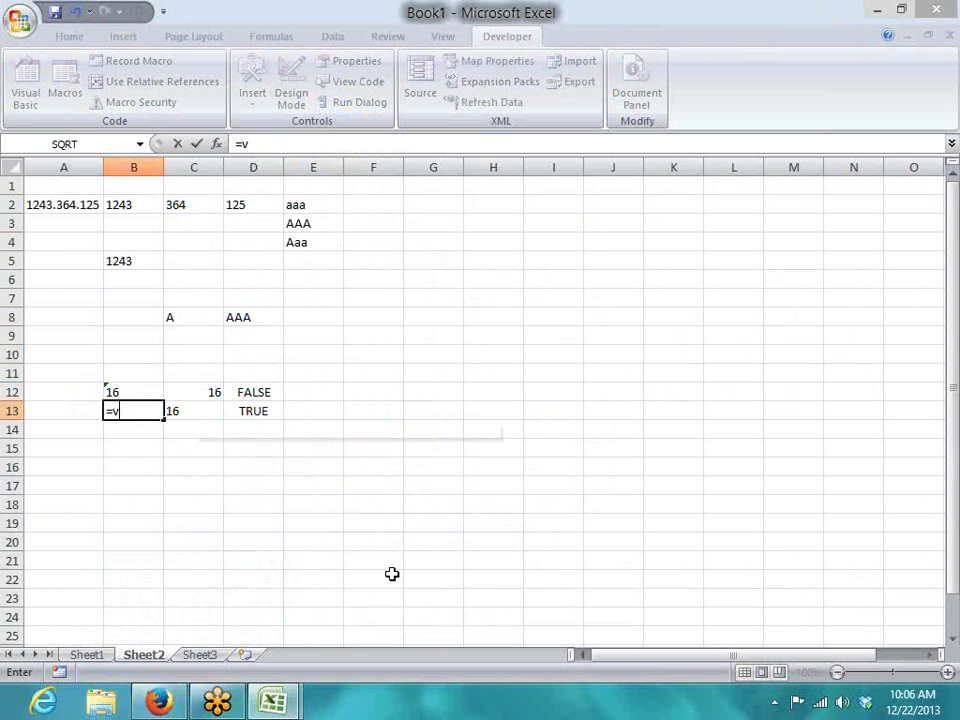
key(Tab)
key(Up)
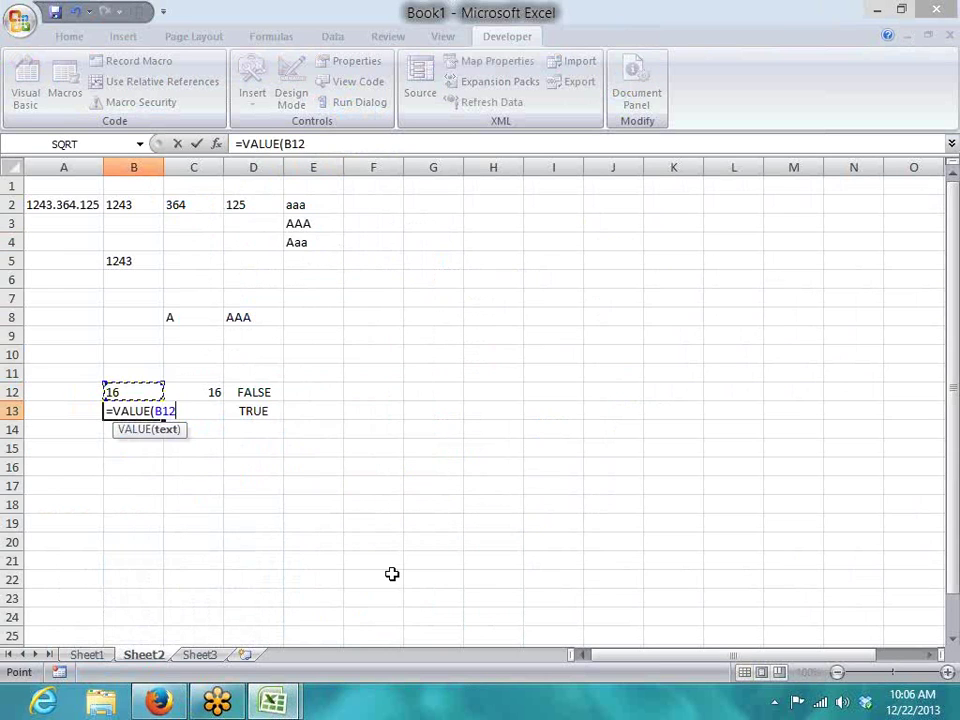
key(Return)
key(Up)
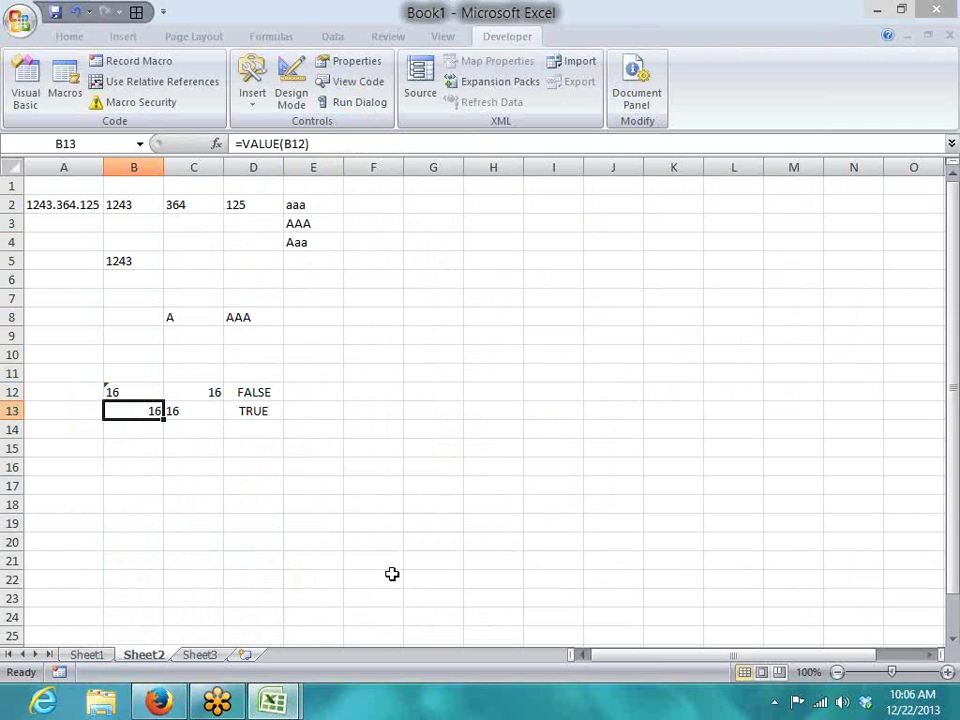
text(=val)
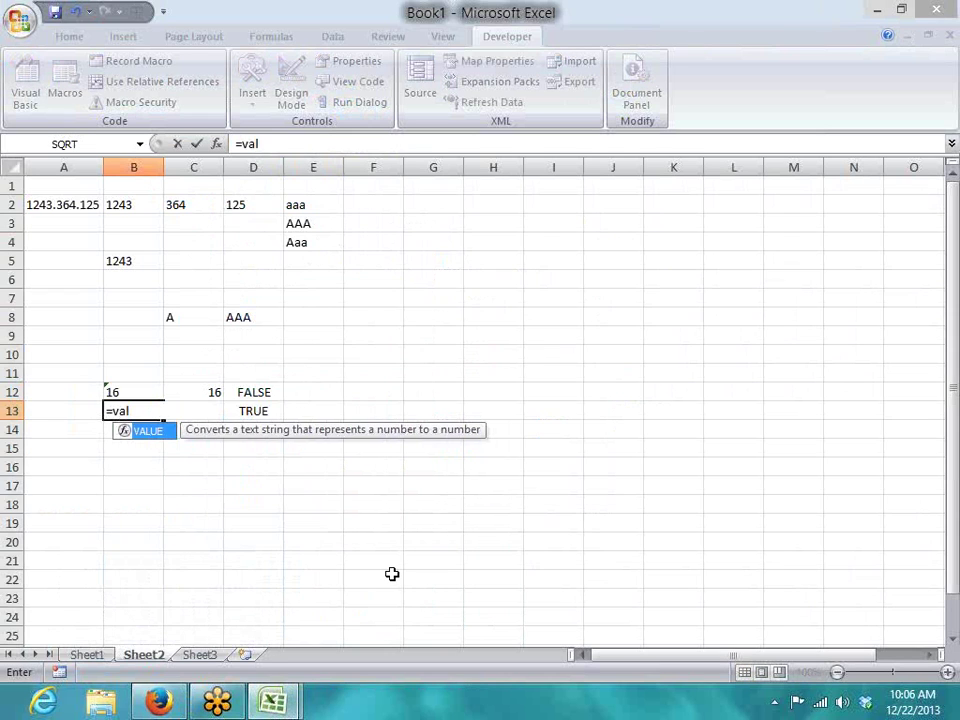
text(ue(b12))
key(ctrl+Return)
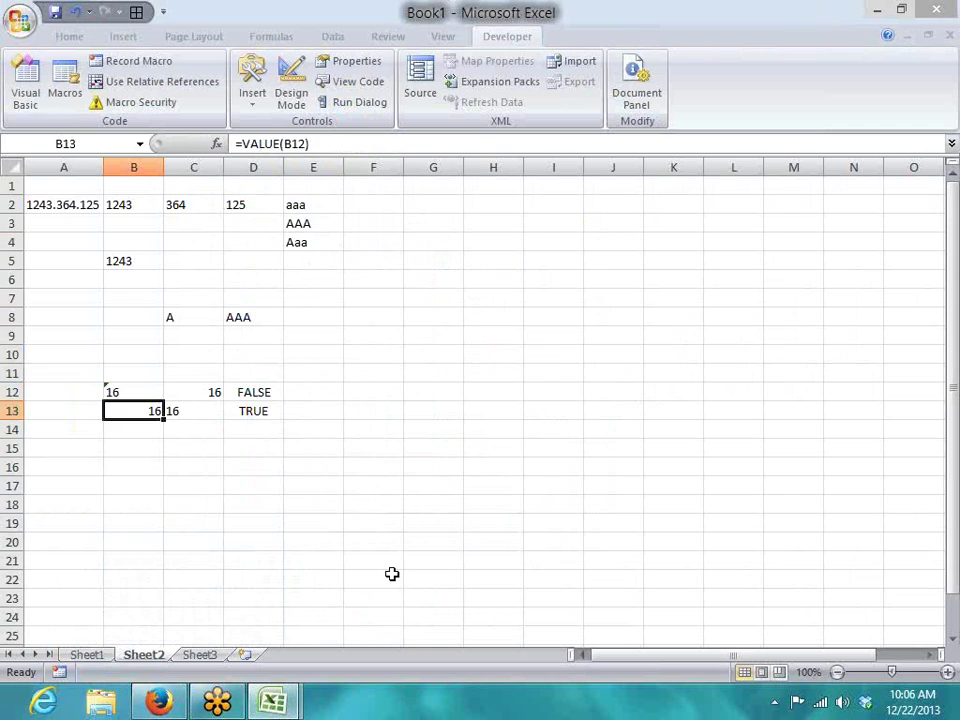
Step: Change the text value in cell B12 to '16.32
key(Up)
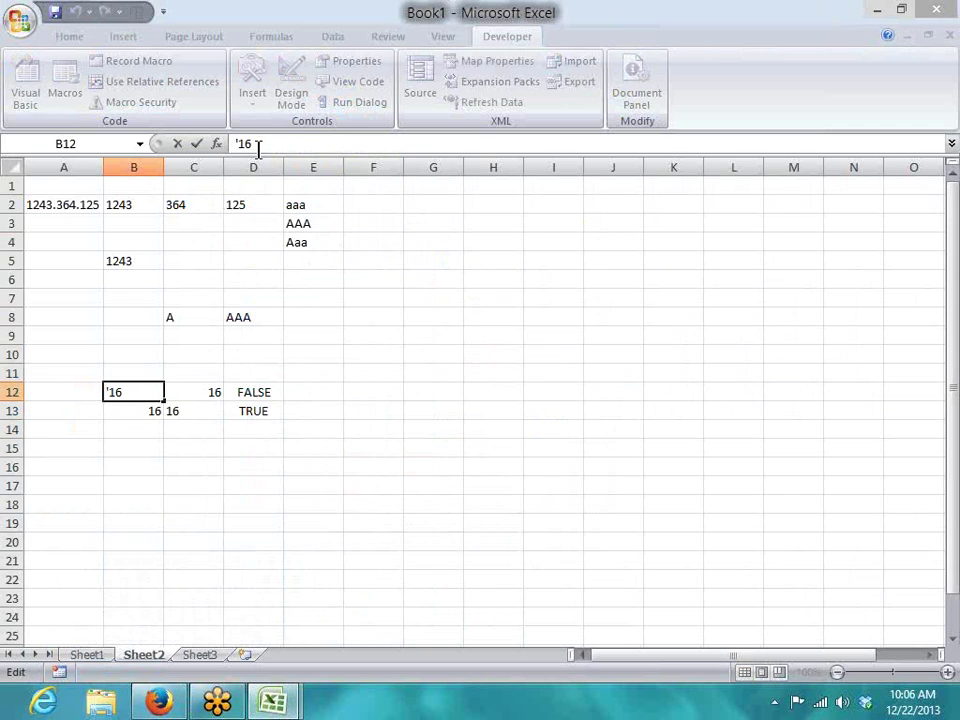
text(.32)
key(Return)
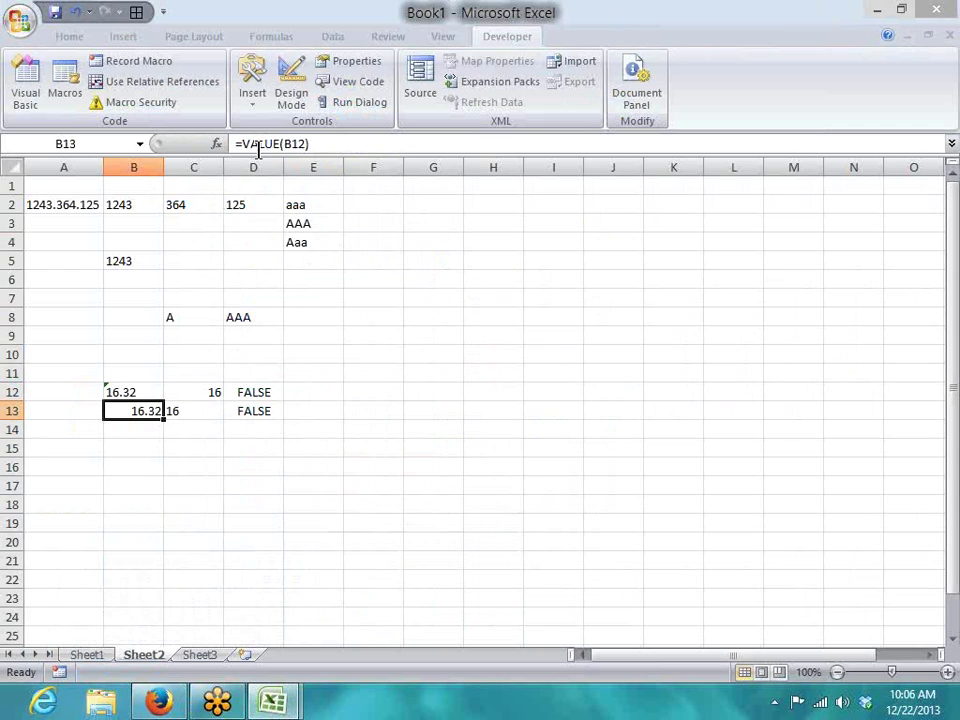
Step: Replace the formula in cell B13 with =INT(B12) to return only the whole-number part
key(Return)
key(Up)
text(=in)
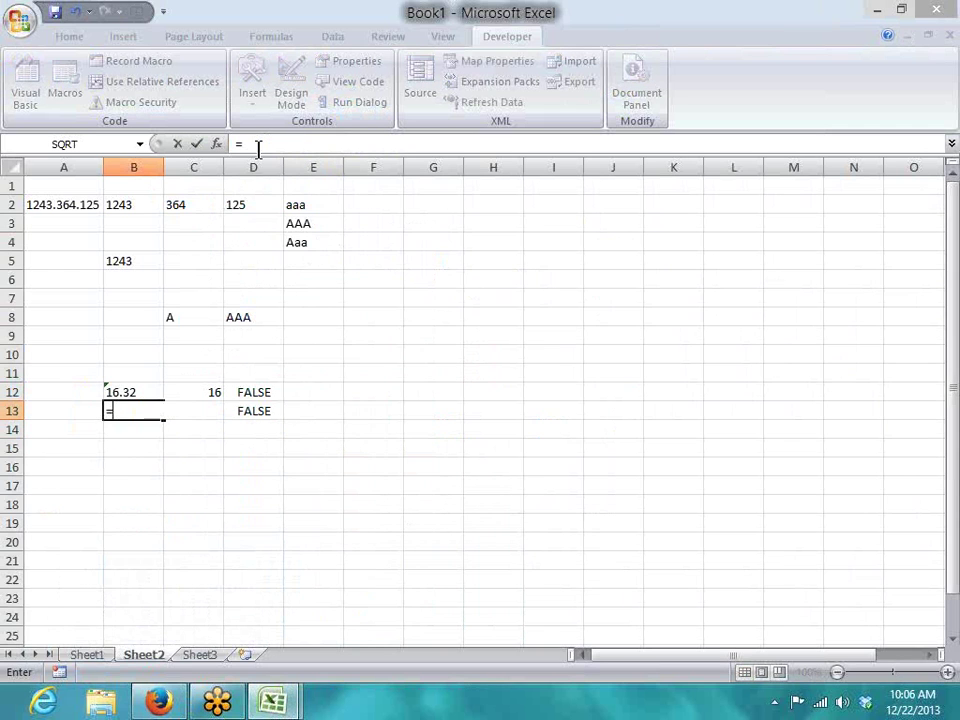
key(Down)
key(Down)
key(Down)
key(Tab)
text(b12)
key(Return)
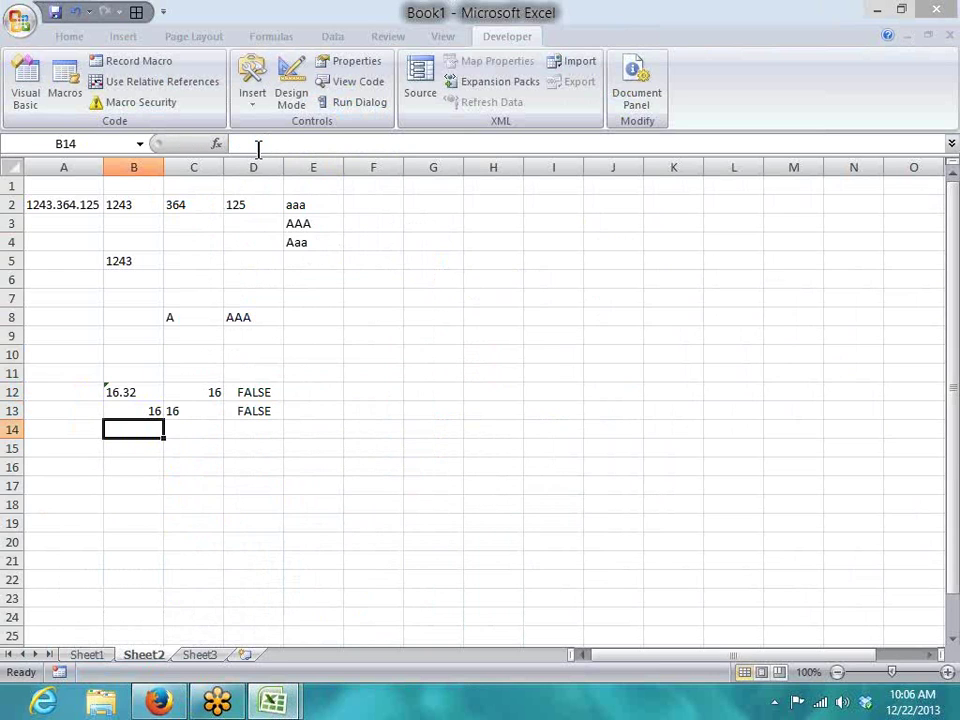
Step: Enter =VALUE(B12) in cell B14 to convert the text in B12 with its decimals
text(=va)
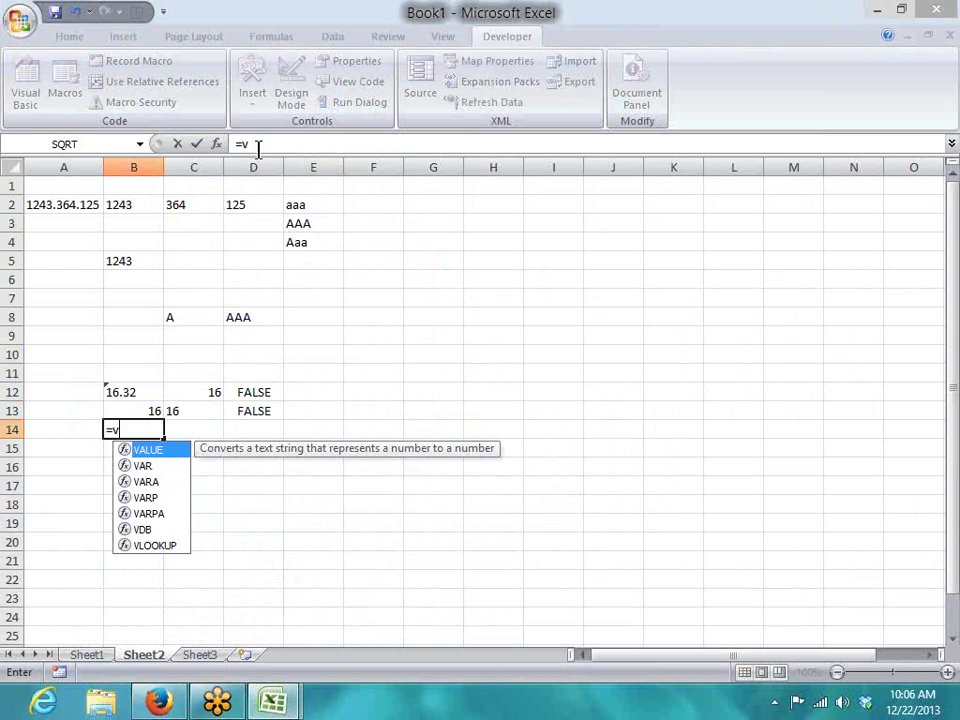
key(Tab)
text(b12)
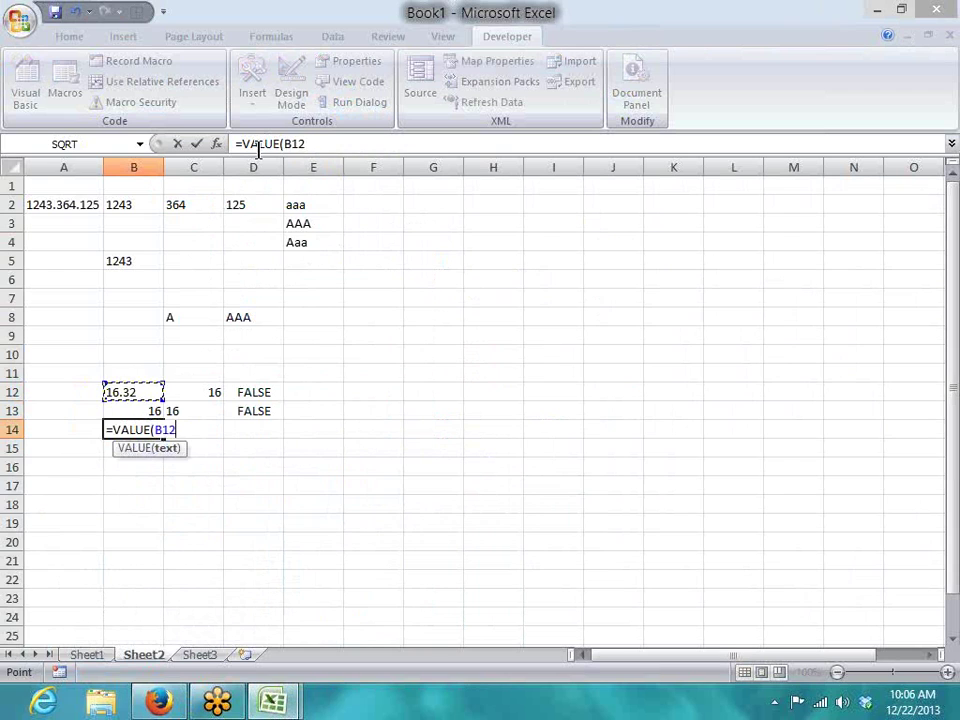
key(Return)
key(Up)
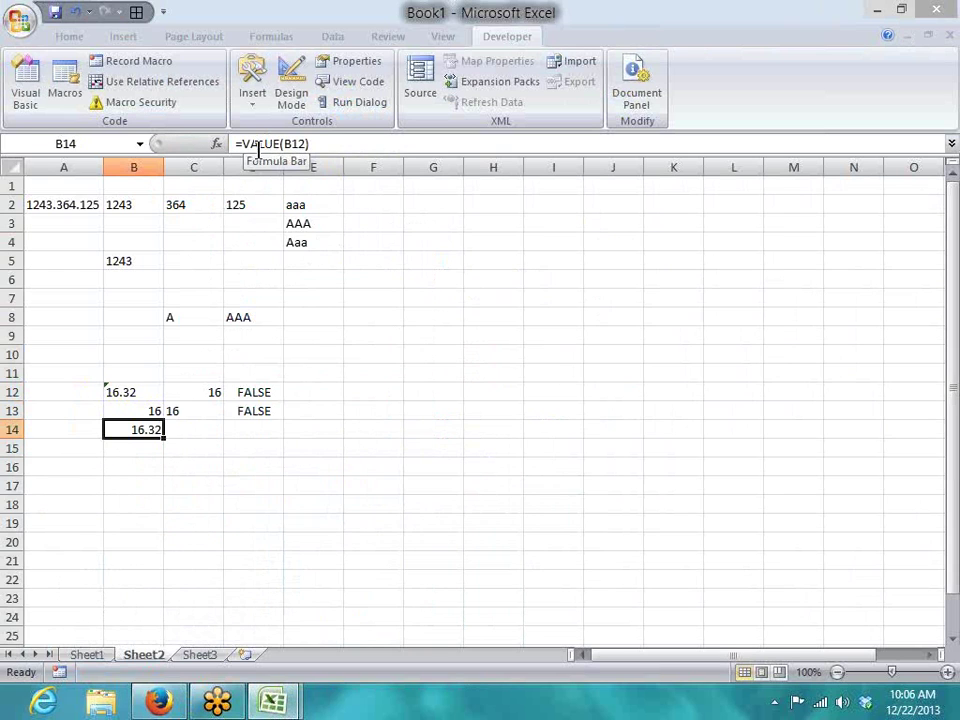
Step: Switch to Firefox, open the VAL function page in another new tab and display it
click(268, 705)
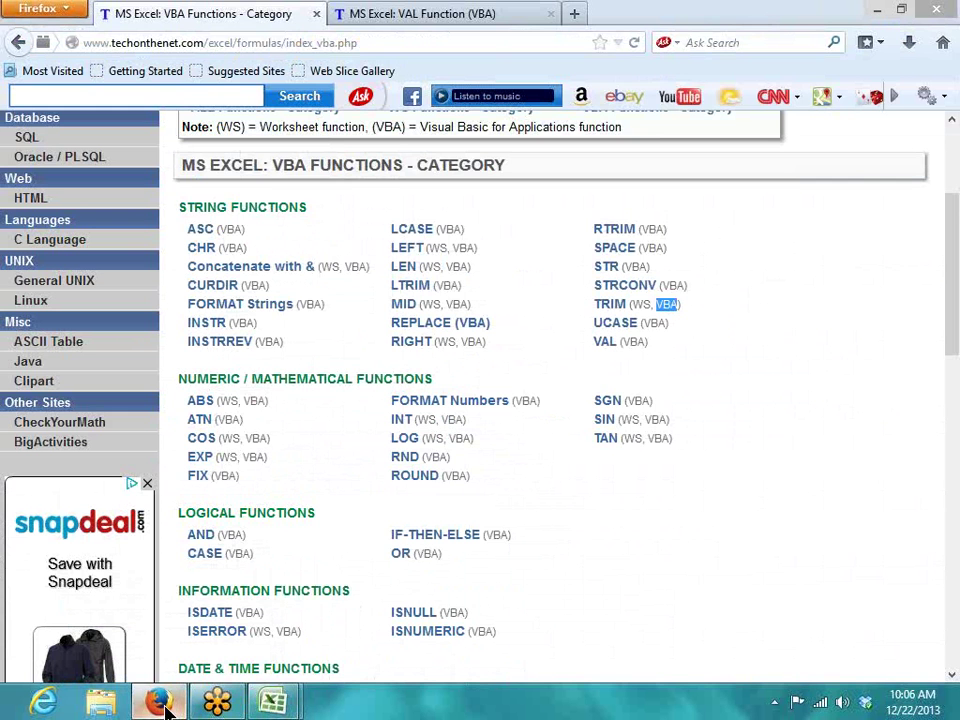
click(158, 703)
right_click(606, 349)
click(620, 362)
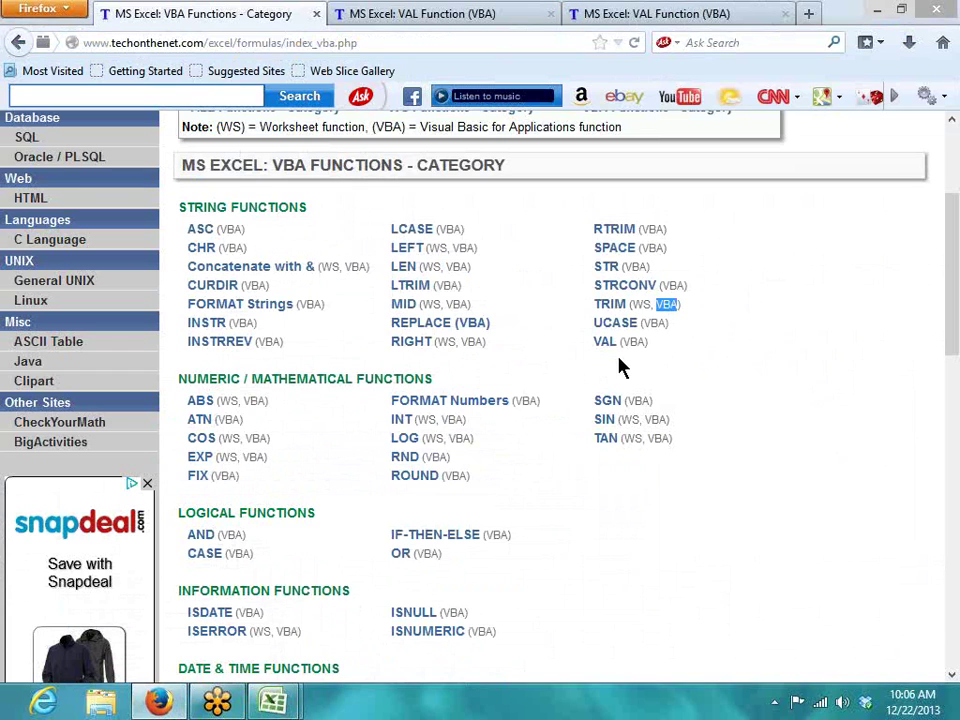
click(686, 12)
Step: Read the VAL function's notes and its "10 Main Street" and "34 10 Main Street" examples
scroll(350, 550, down, 5)
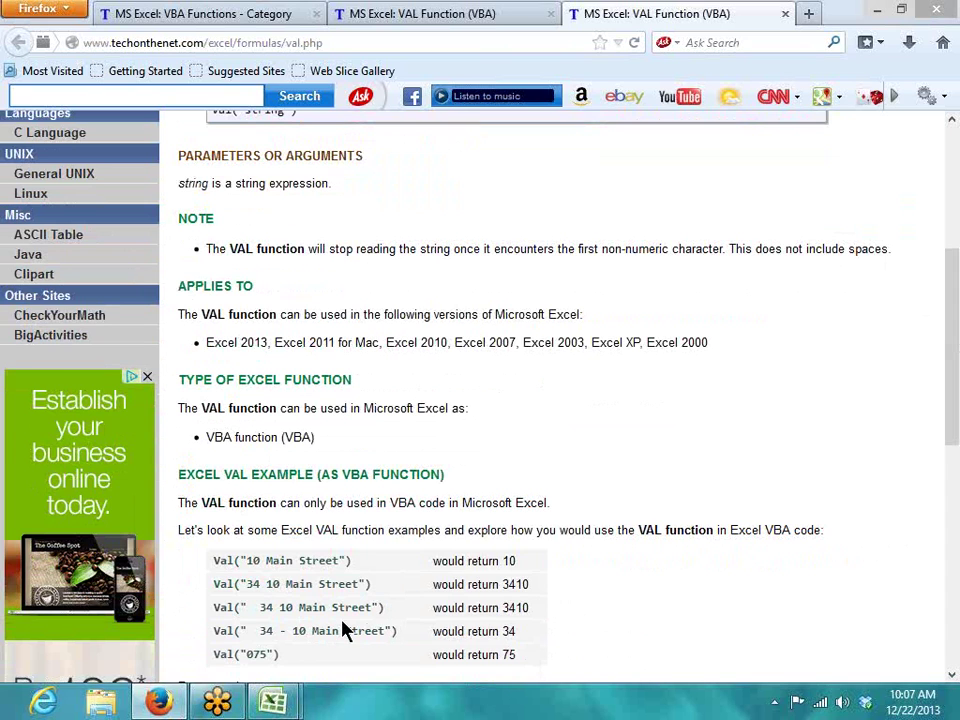
scroll(378, 632, down, 3)
scroll(381, 637, down, 1)
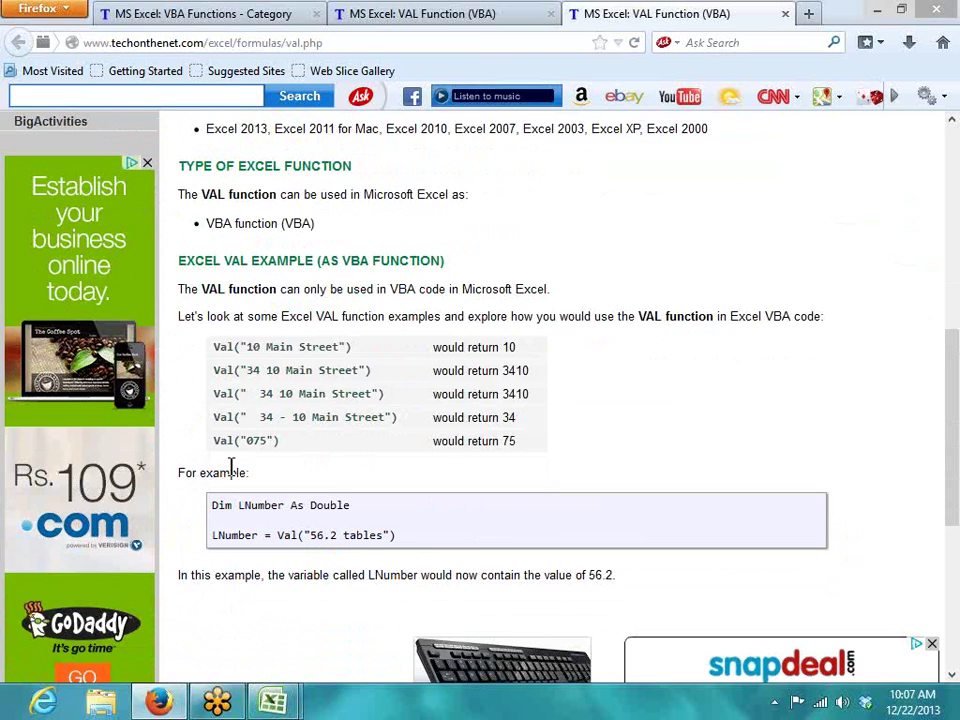
drag(247, 347, 344, 346)
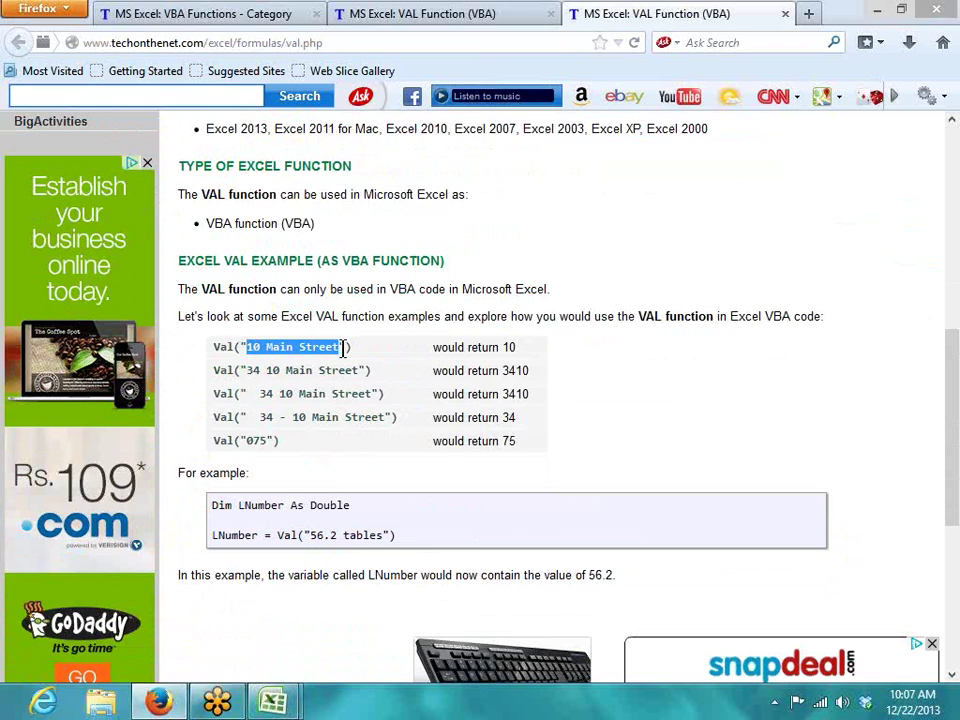
double_click(510, 346)
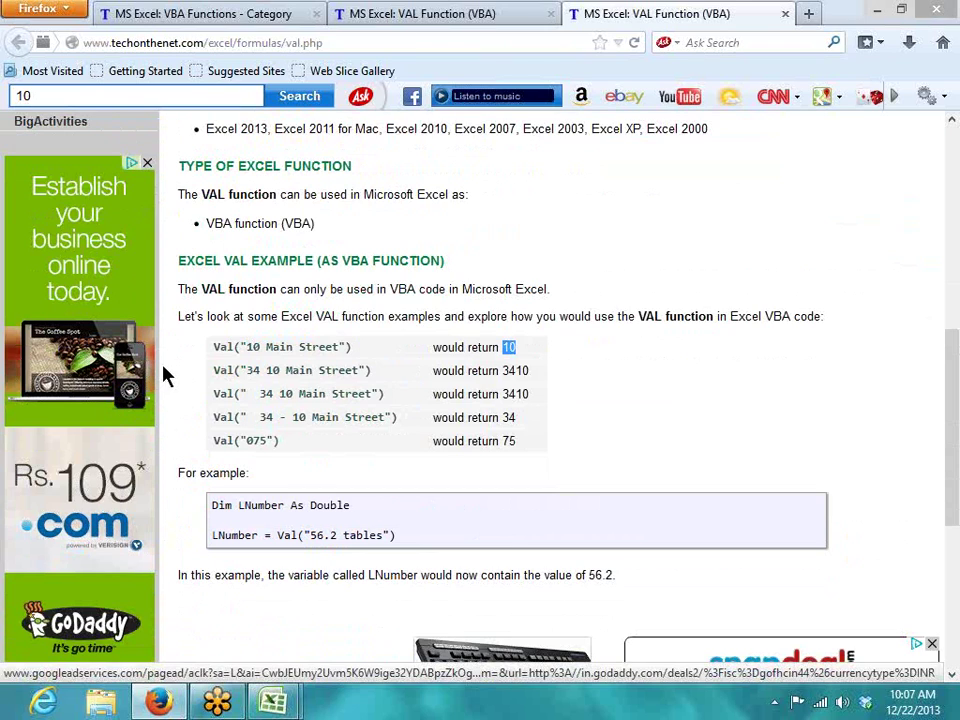
click(280, 369)
drag(280, 369, 246, 369)
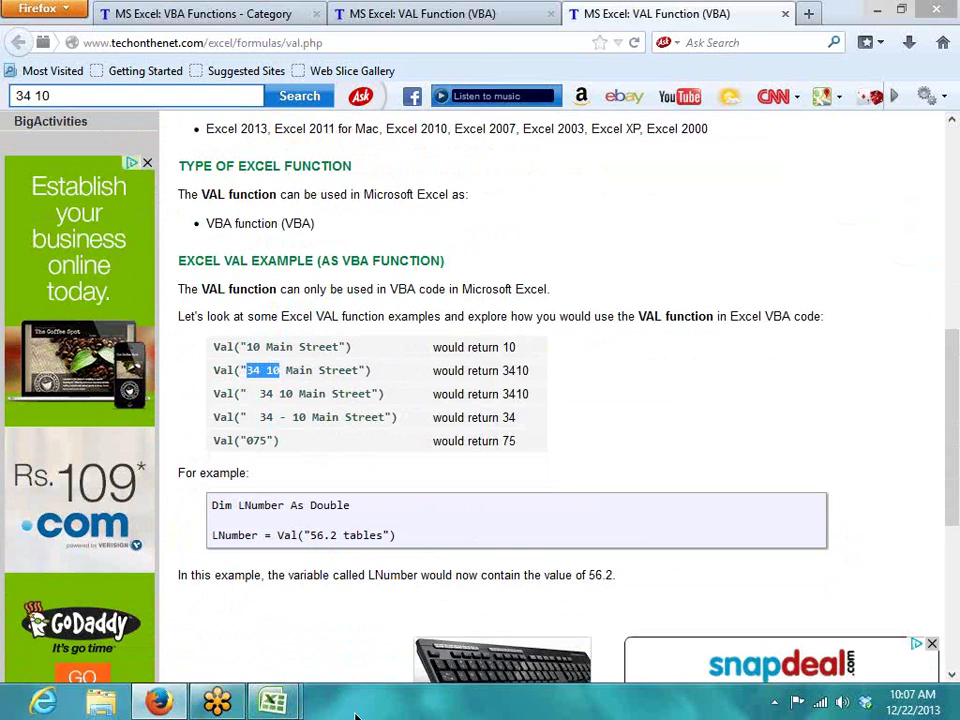
Step: Switch to Excel and examine the LEFT formula in B2 on Sheet2 and the numr formula in B1 on Sheet1
mouse_move(255, 690)
click(198, 629)
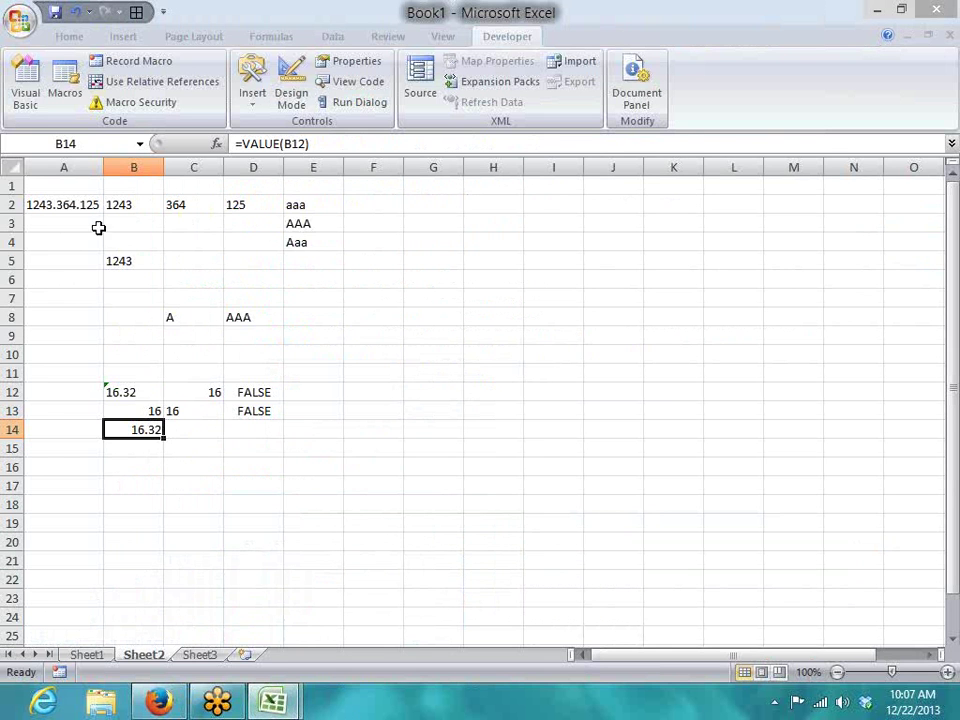
click(129, 186)
click(118, 204)
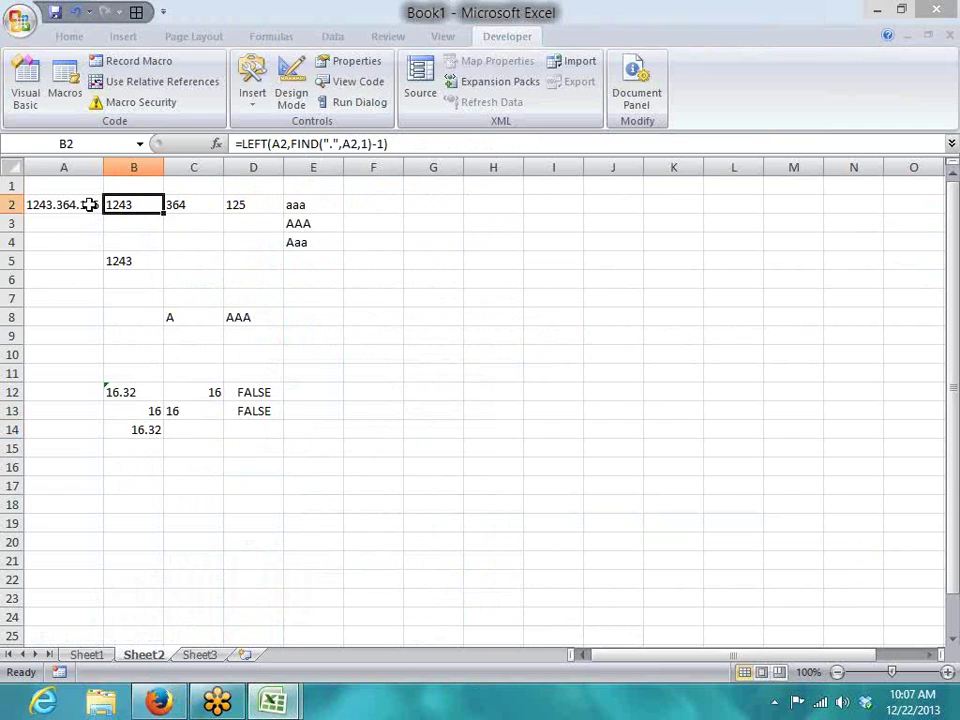
click(95, 645)
click(95, 656)
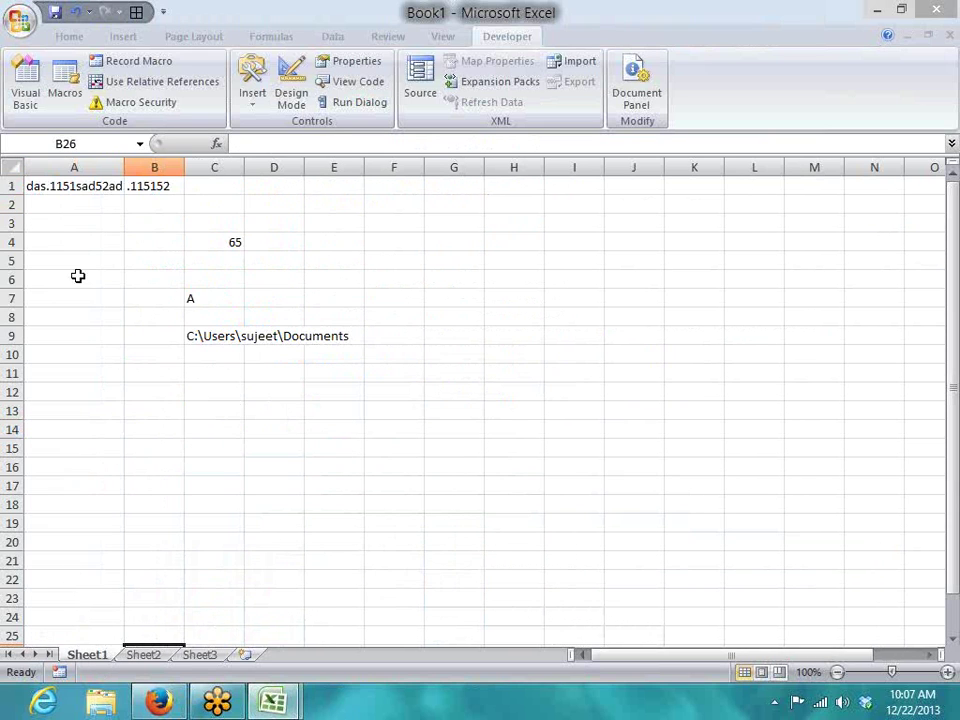
click(115, 186)
click(150, 185)
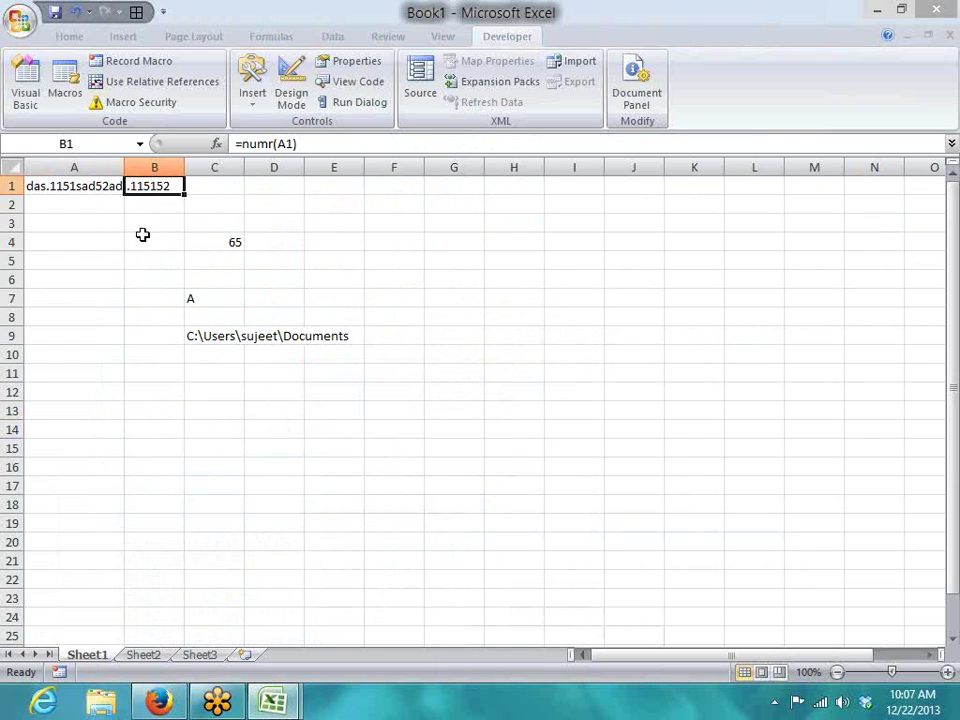
click(43, 209)
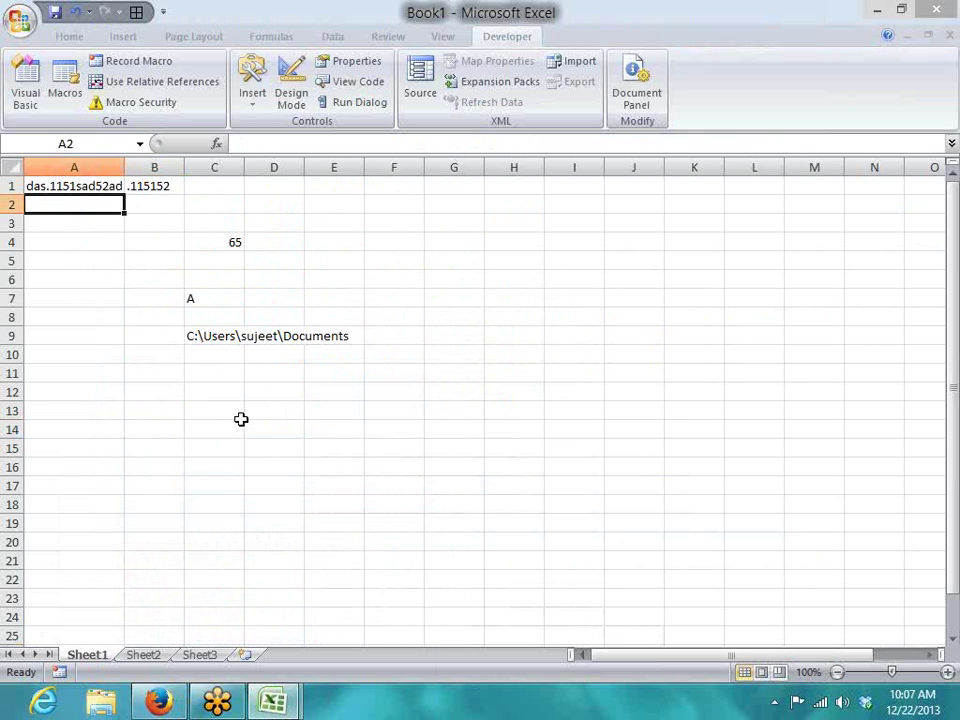
Step: Return to the VAL page in Firefox and examine how its examples treat spaces and the hyphen between numbers
click(159, 702)
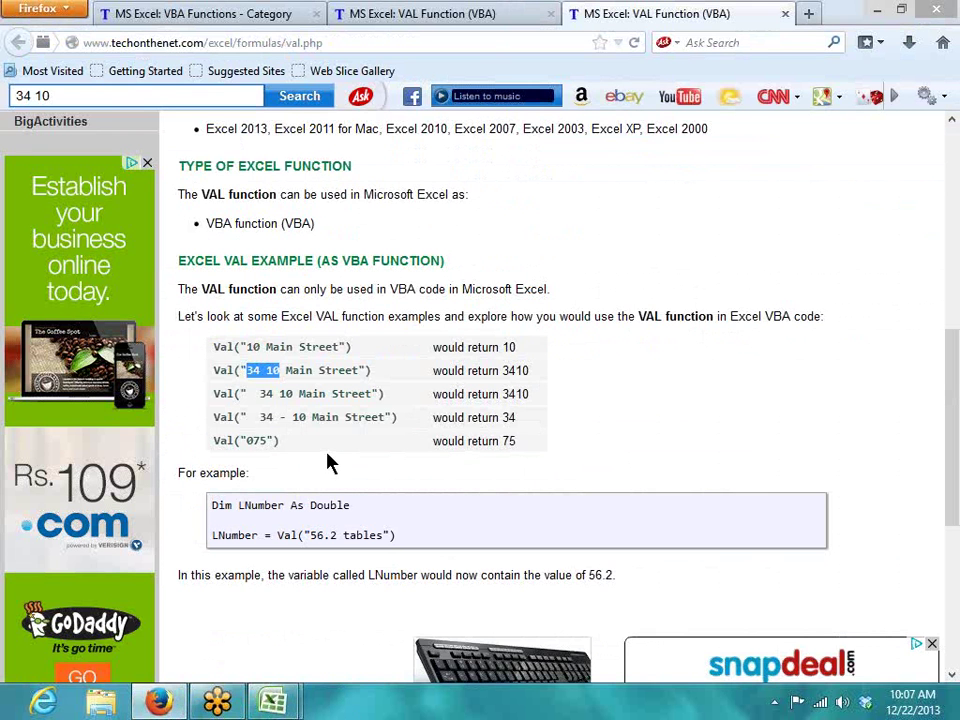
double_click(286, 535)
double_click(266, 371)
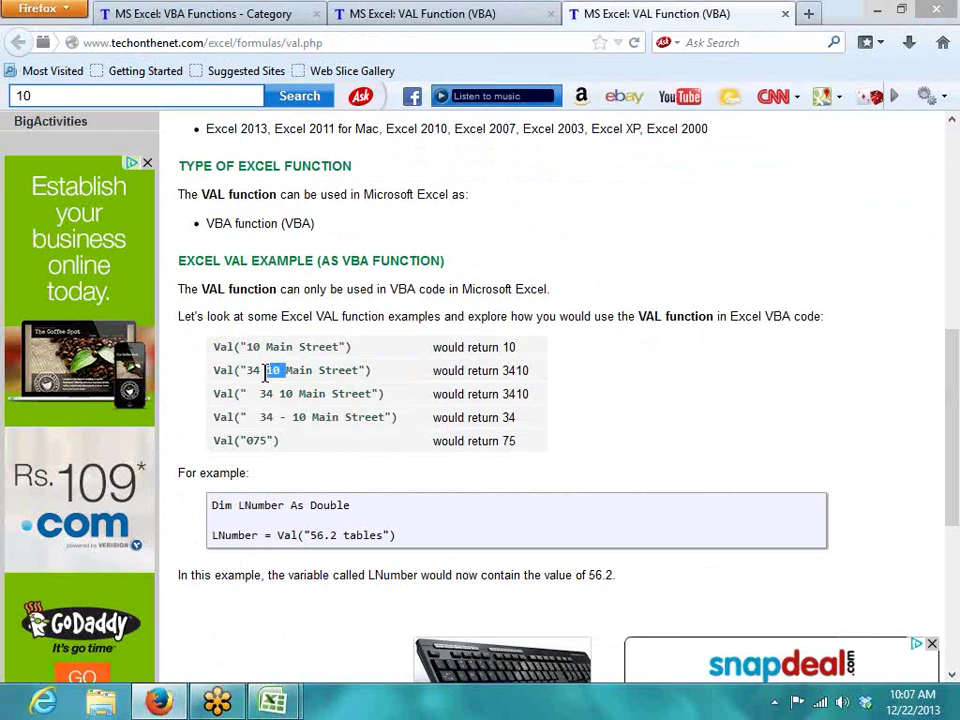
double_click(249, 396)
double_click(284, 418)
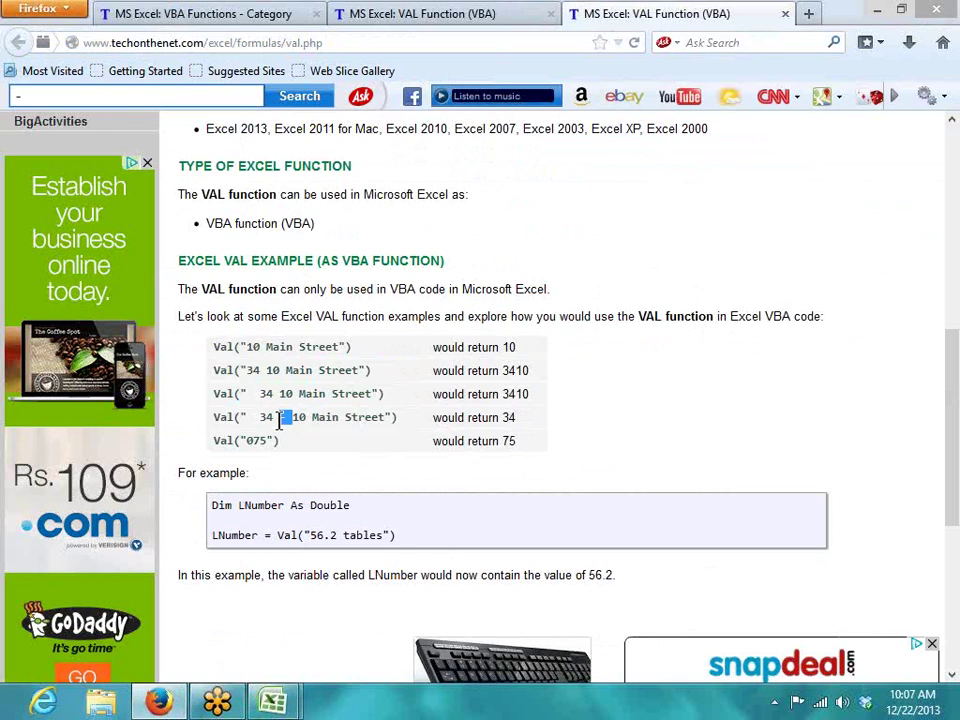
drag(258, 420, 305, 418)
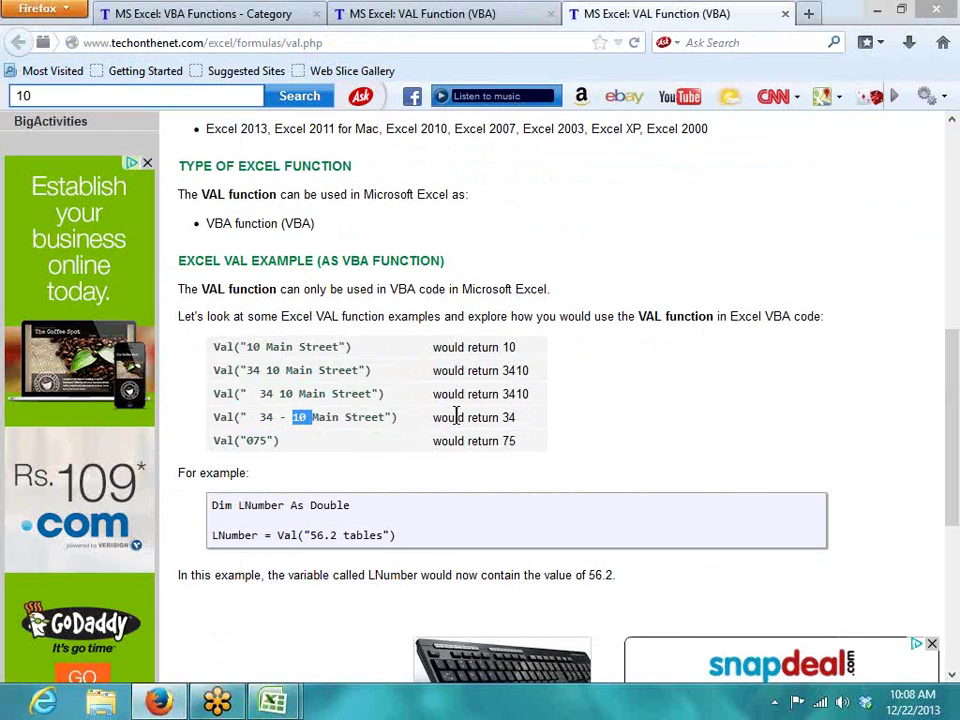
double_click(508, 418)
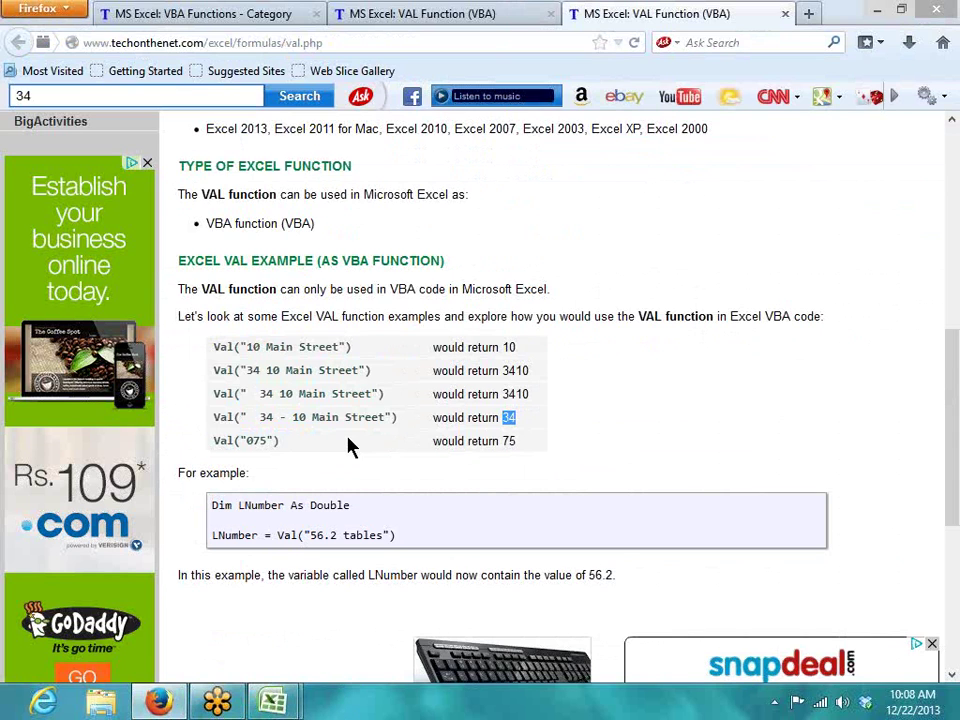
Step: Examine the LNumber code sample that applies Val to "56.2 tables" and its explanation
scroll(347, 446, down, 2)
double_click(240, 428)
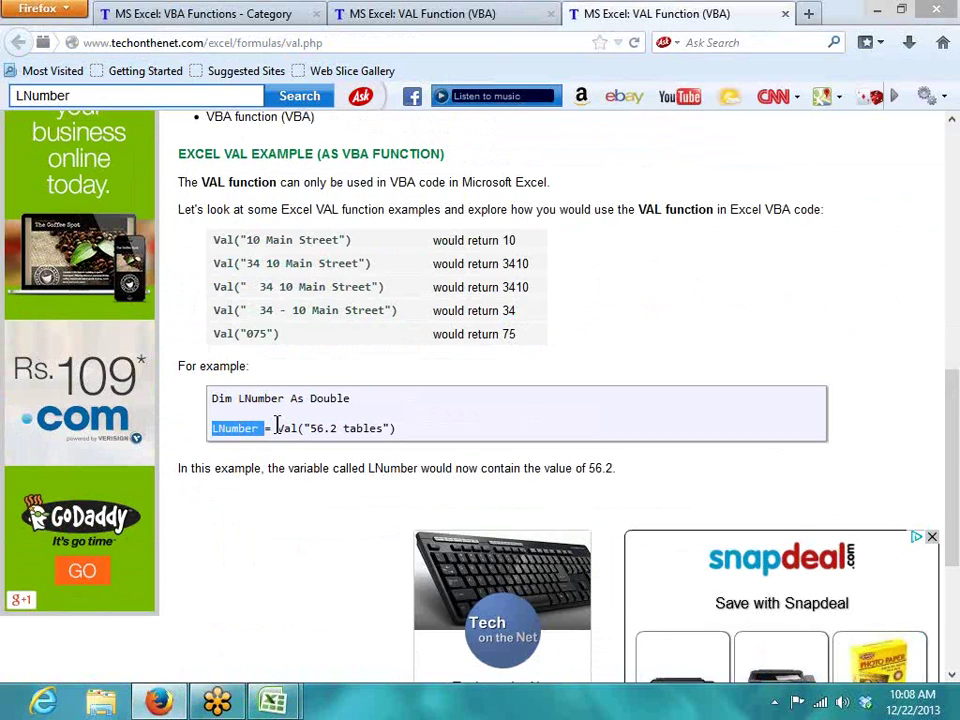
double_click(316, 428)
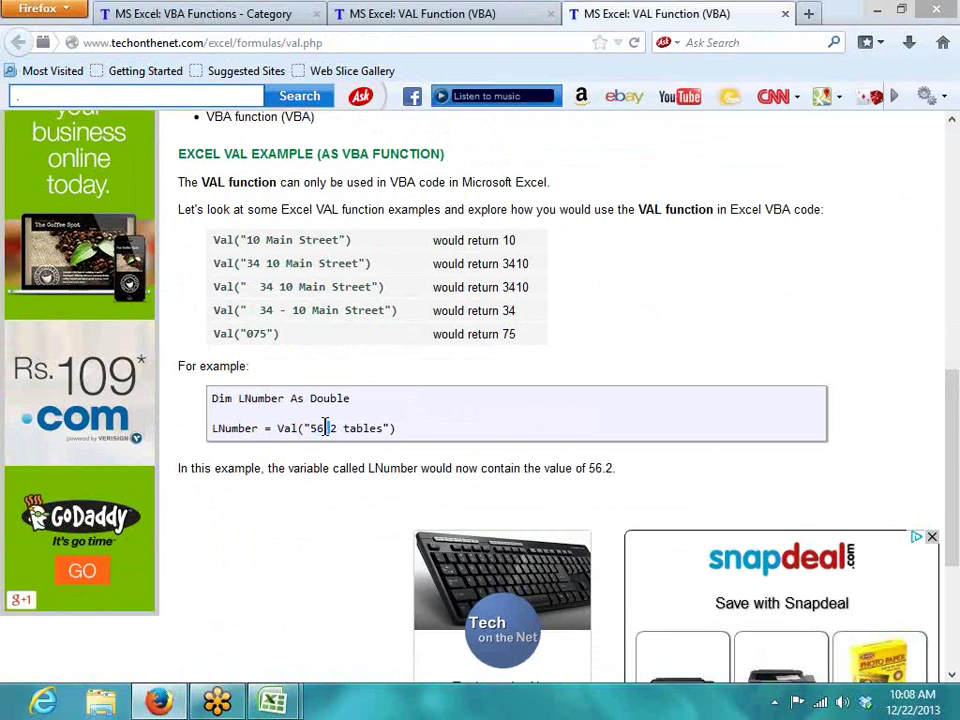
triple_click(324, 428)
drag(618, 470, 604, 468)
Step: Go back to the VBA functions category page and review the string functions list and the numeric functions heading
click(422, 16)
click(221, 12)
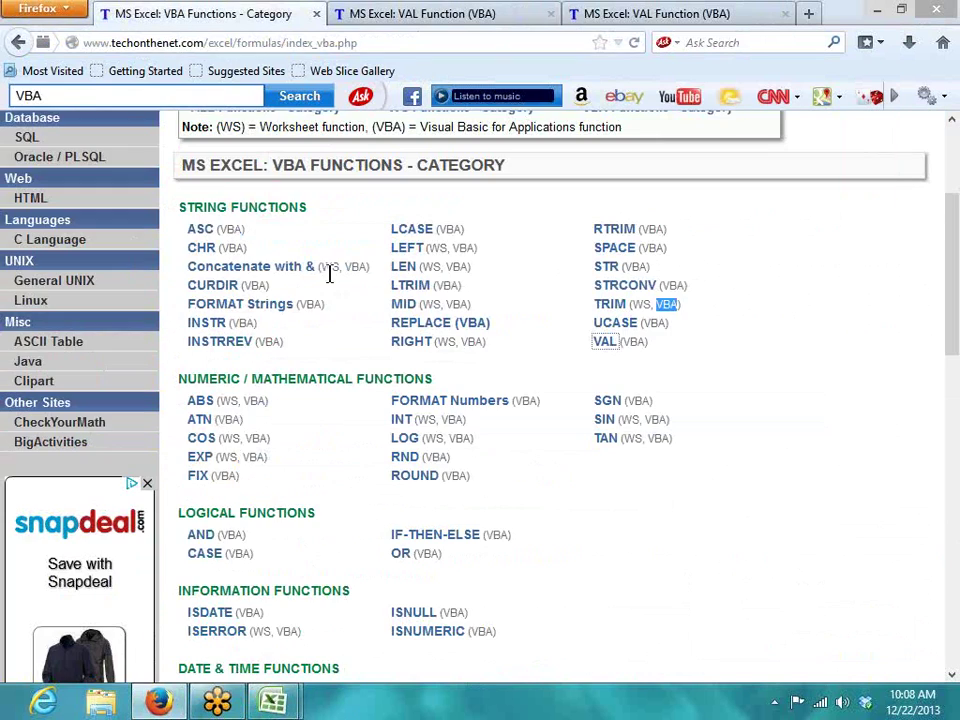
scroll(588, 402, up, 2)
drag(606, 474, 168, 322)
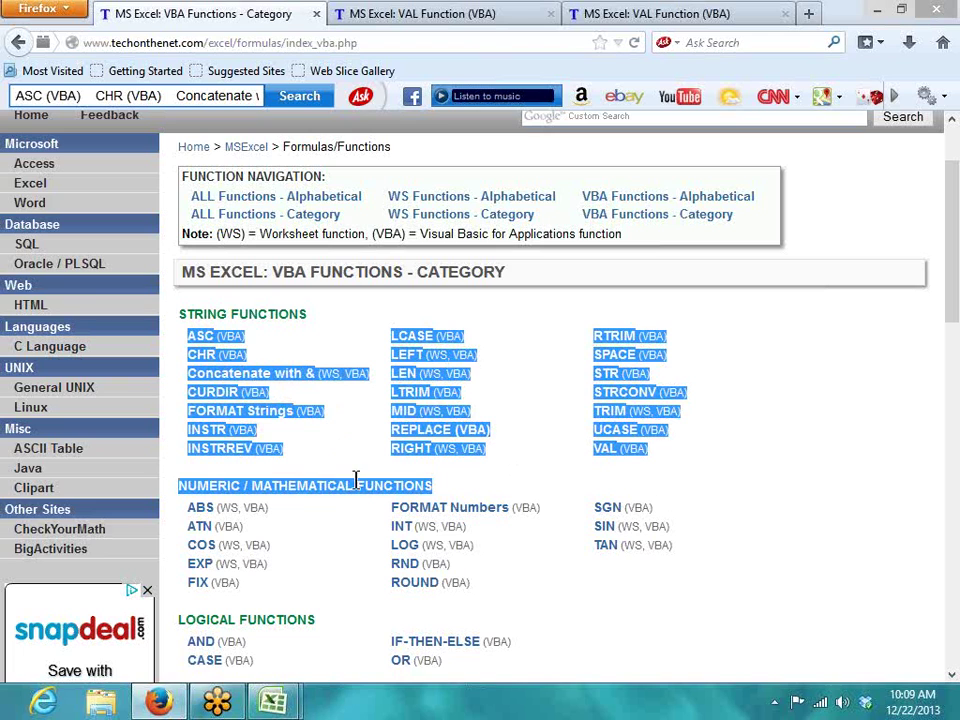
double_click(437, 492)
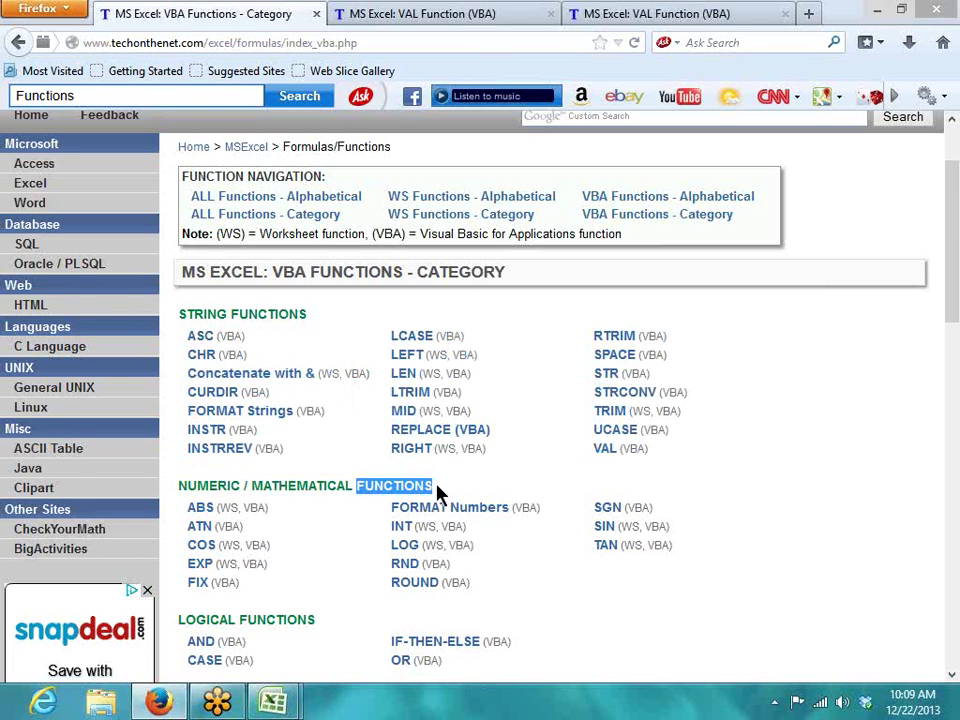
Step: Open the ATN function page from the numeric/mathematical functions list in a new tab
scroll(437, 492, down, 4)
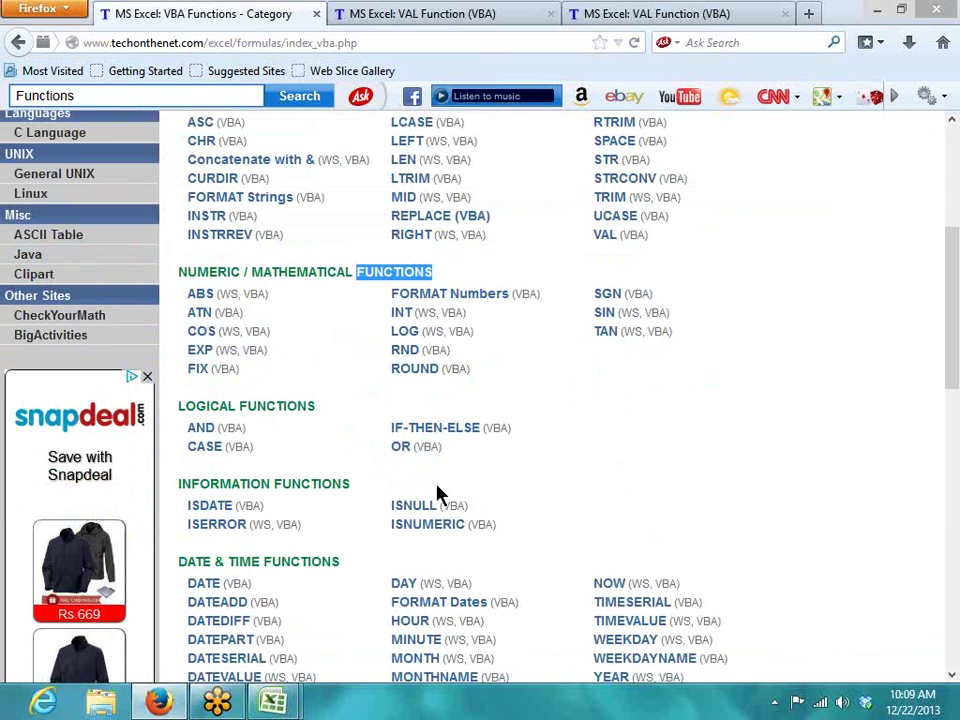
right_click(208, 314)
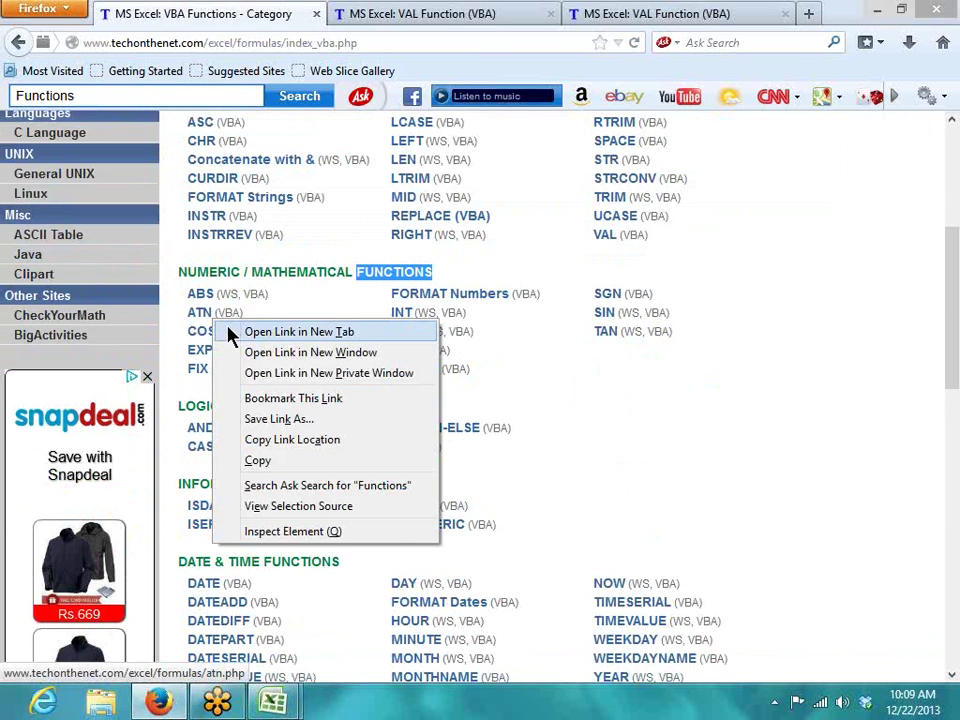
click(270, 328)
click(336, 24)
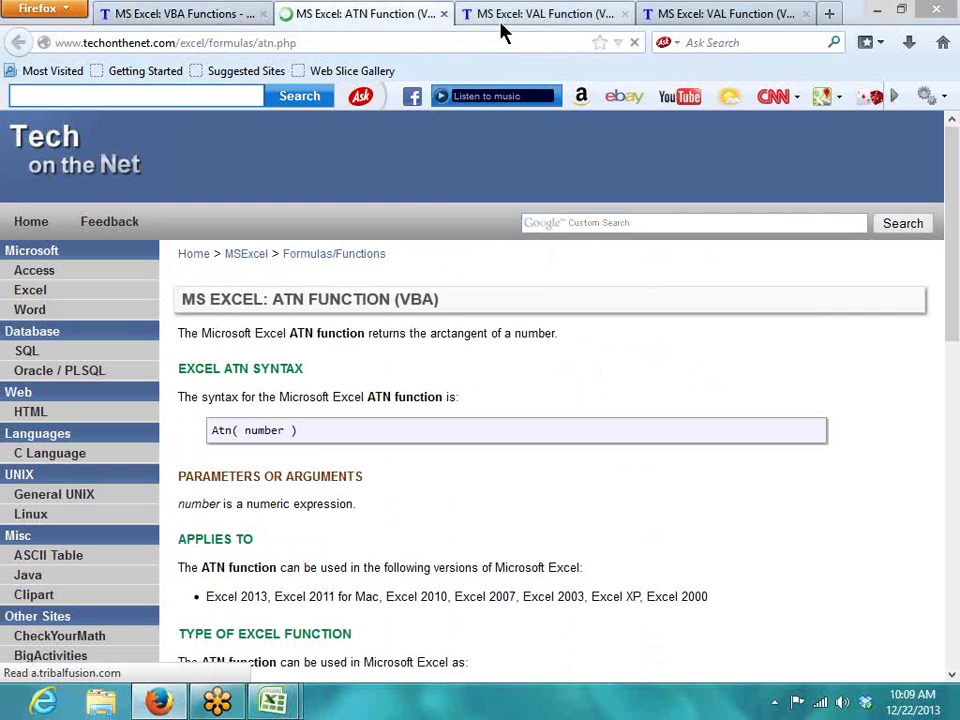
Step: Close the two leftover VAL function pages, keeping the category page and the ATN page open
click(615, 20)
click(623, 14)
click(652, 13)
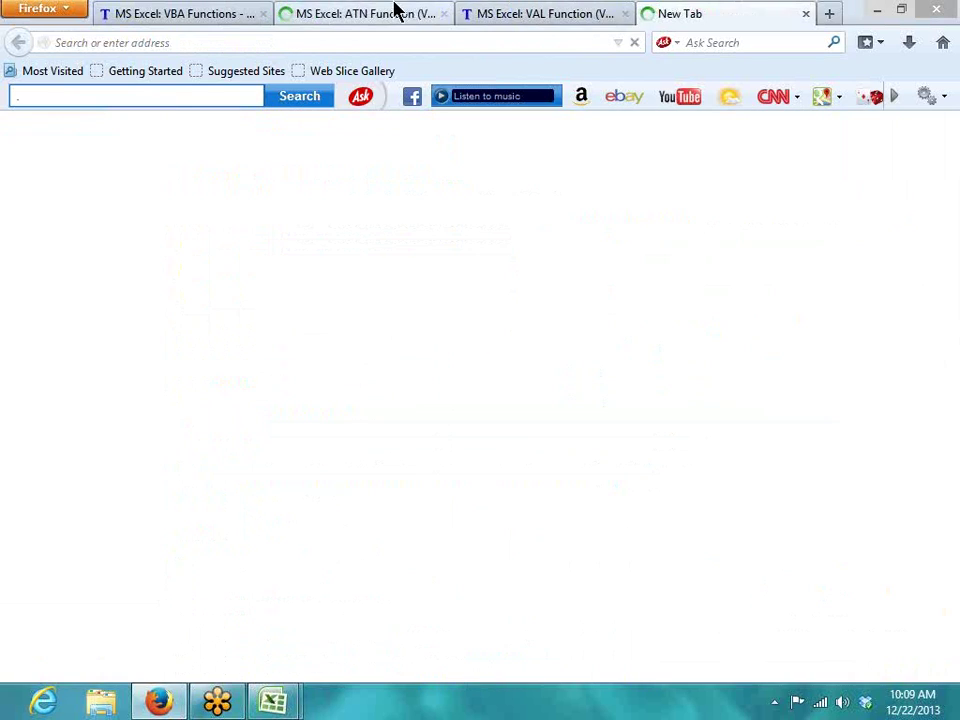
click(805, 14)
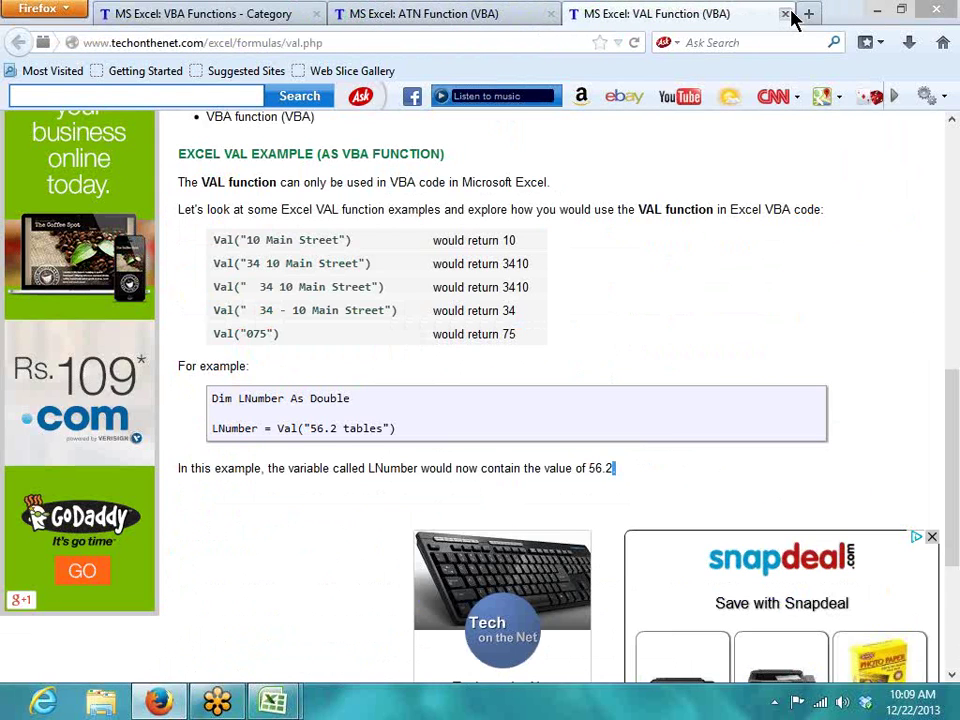
click(781, 14)
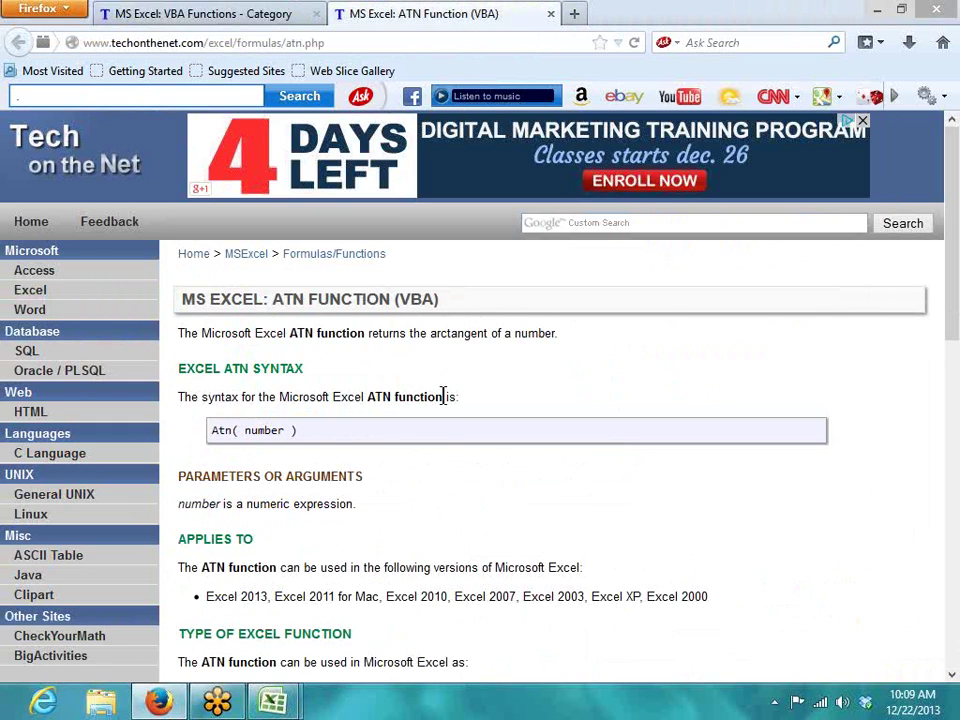
Step: Examine the ATN function's arctangent description and its VBA examples
double_click(447, 338)
scroll(257, 450, down, 5)
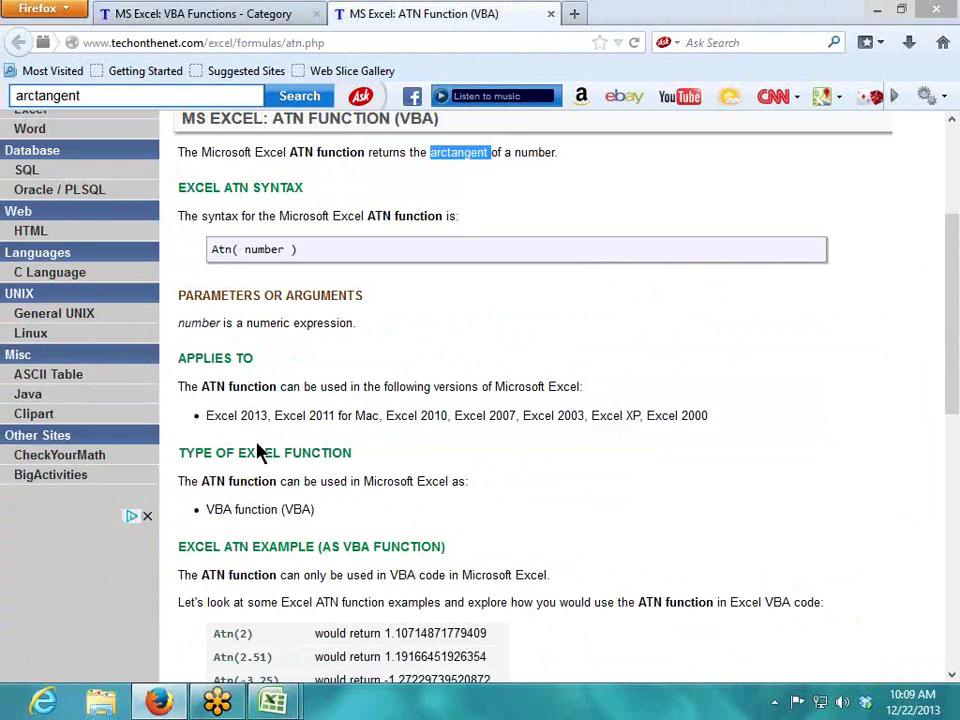
double_click(237, 493)
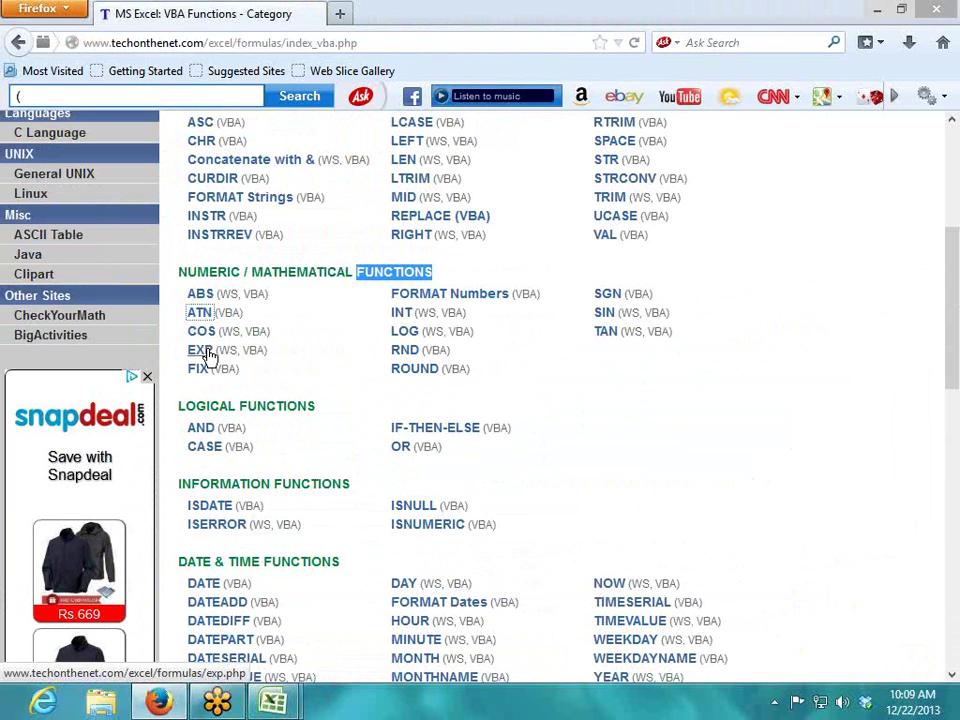
Step: Open the FIX function page from the numeric functions list in a new tab
click(206, 380)
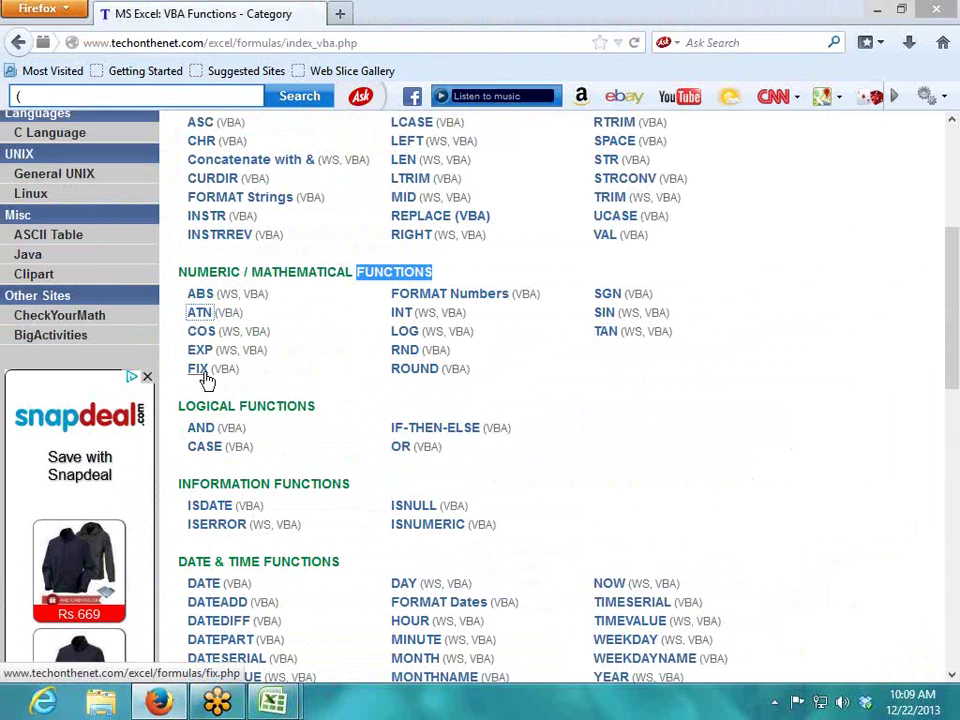
right_click(206, 380)
click(252, 390)
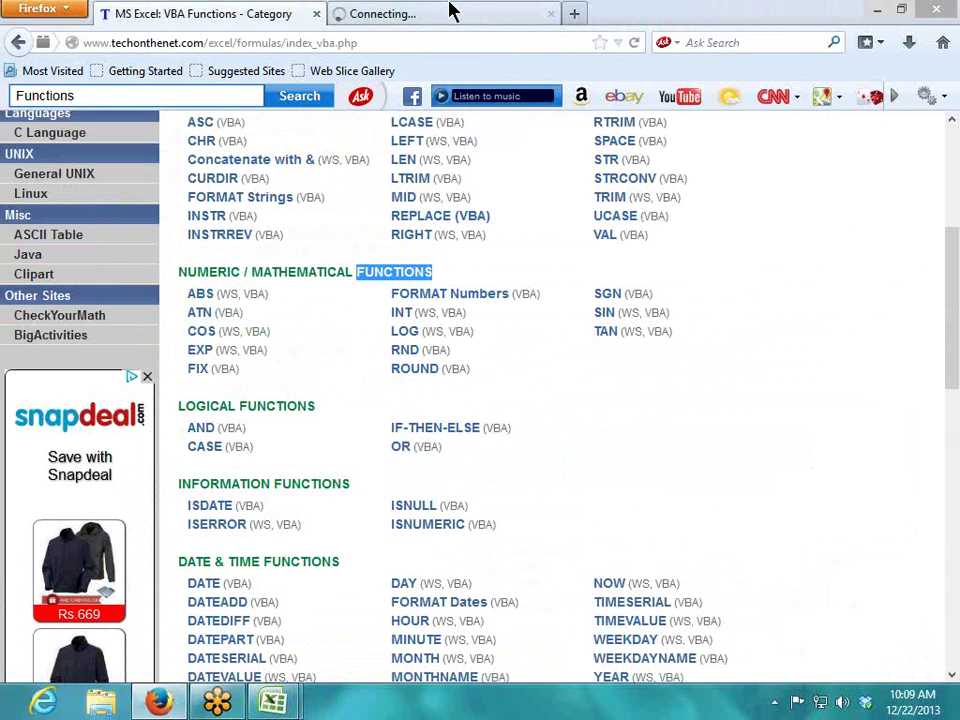
click(449, 12)
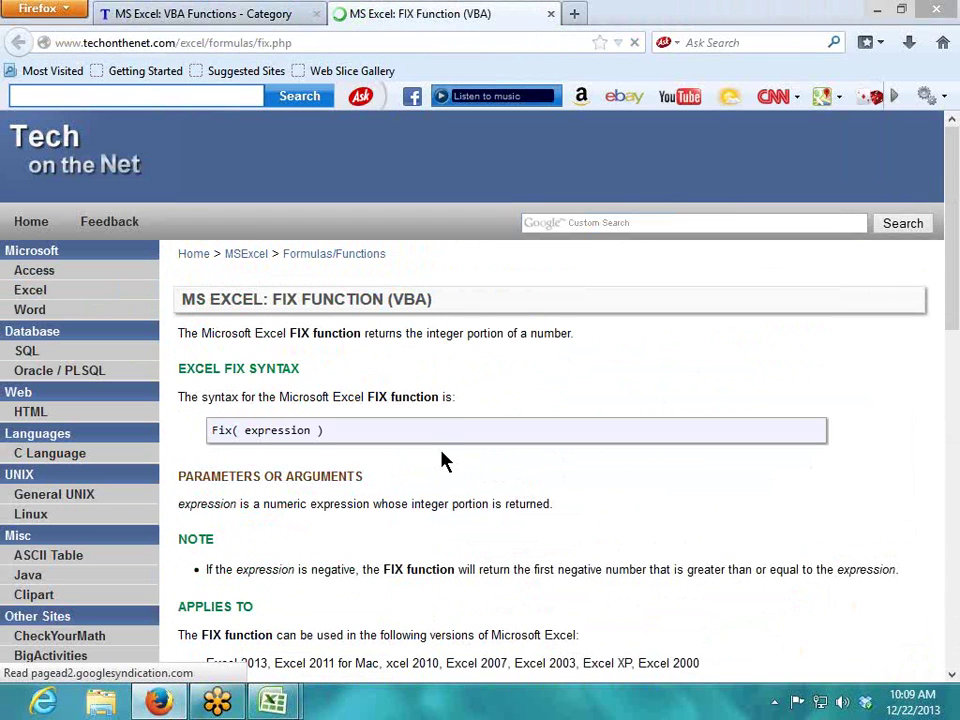
Step: Examine the FIX function's integer-portion description and its Fix(210.67) example
scroll(445, 462, down, 2)
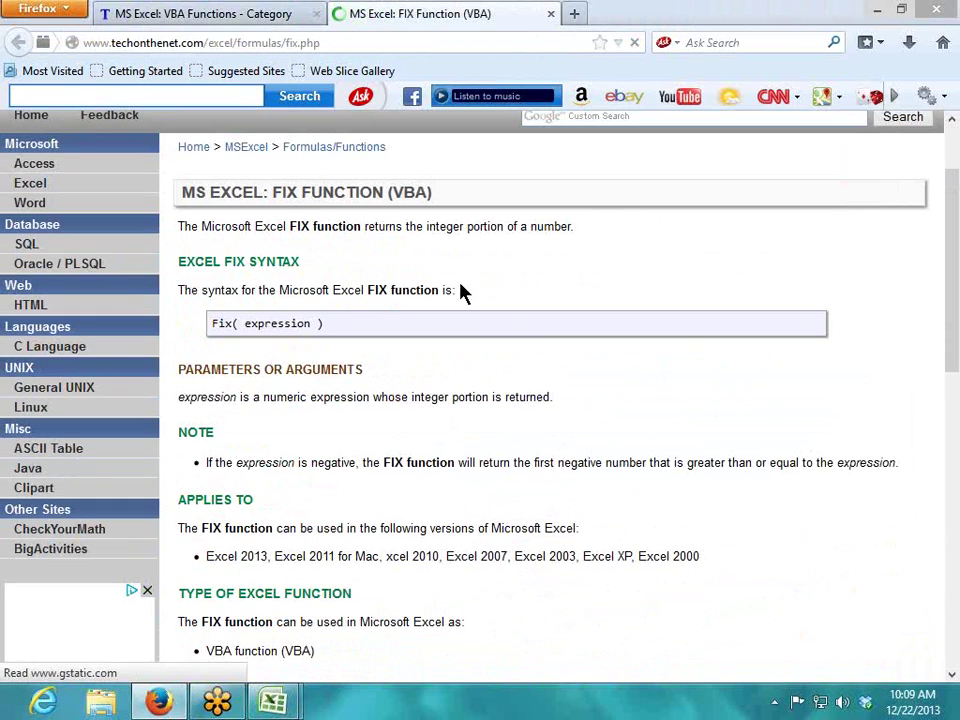
double_click(439, 227)
scroll(418, 453, down, 4)
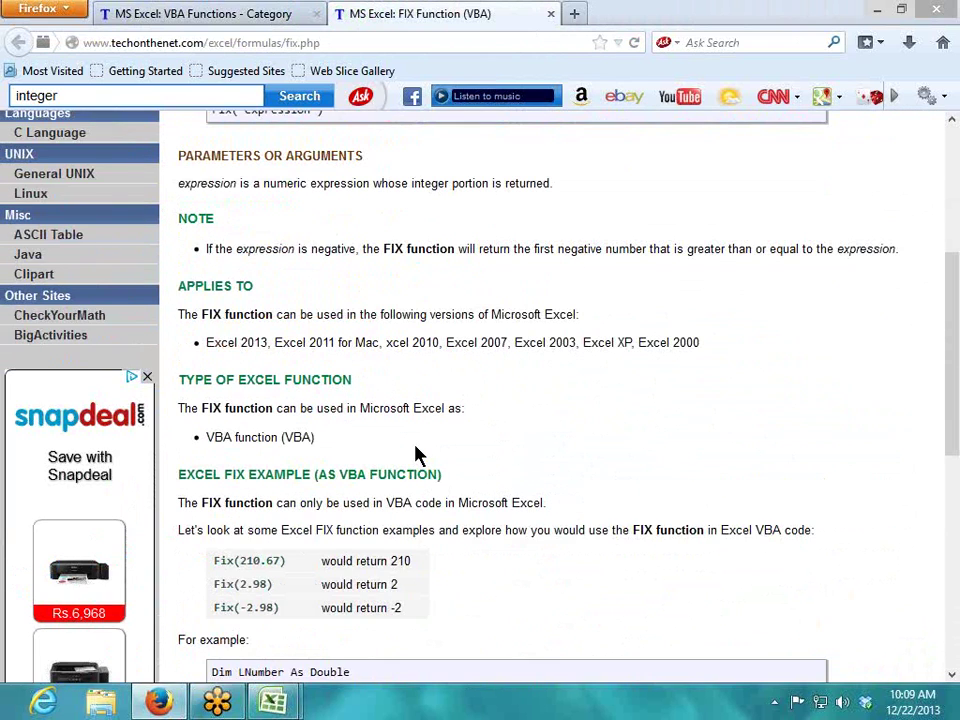
scroll(435, 465, down, 2)
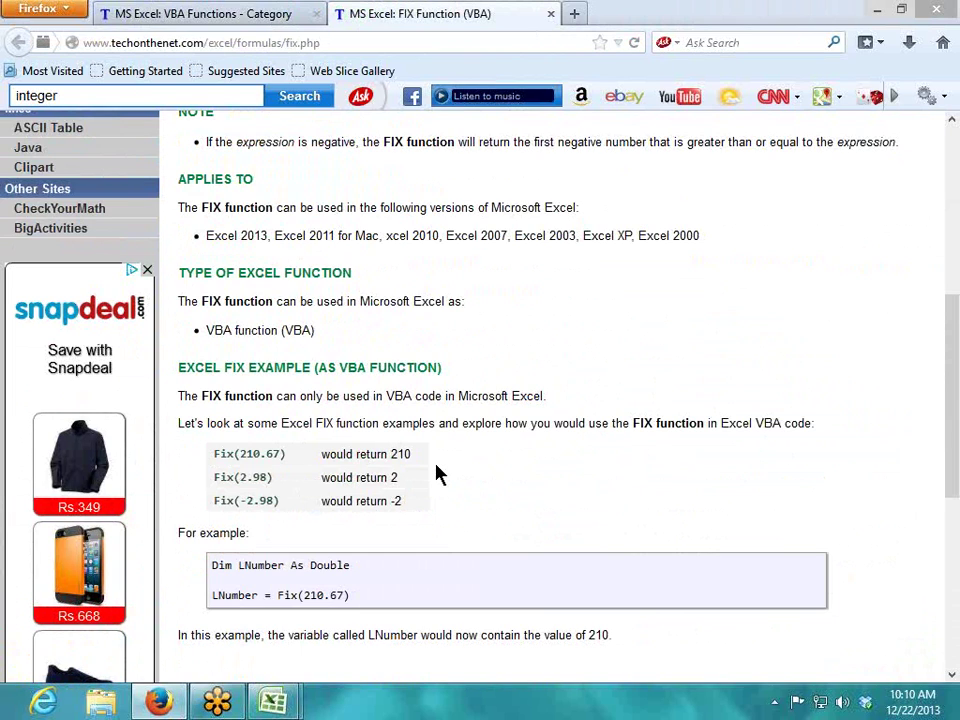
double_click(270, 454)
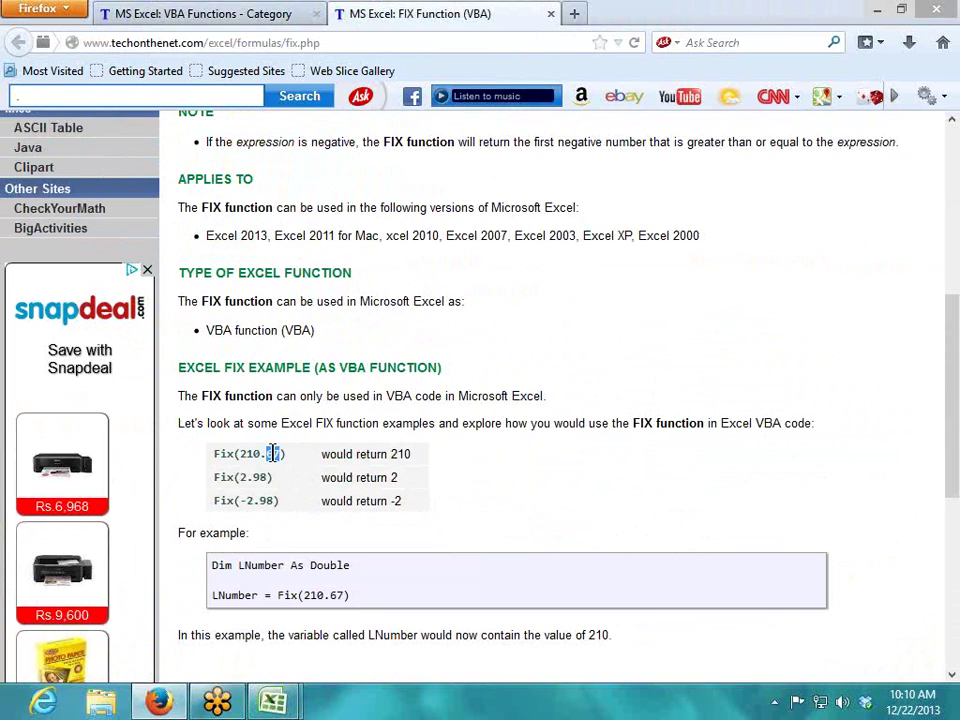
double_click(224, 455)
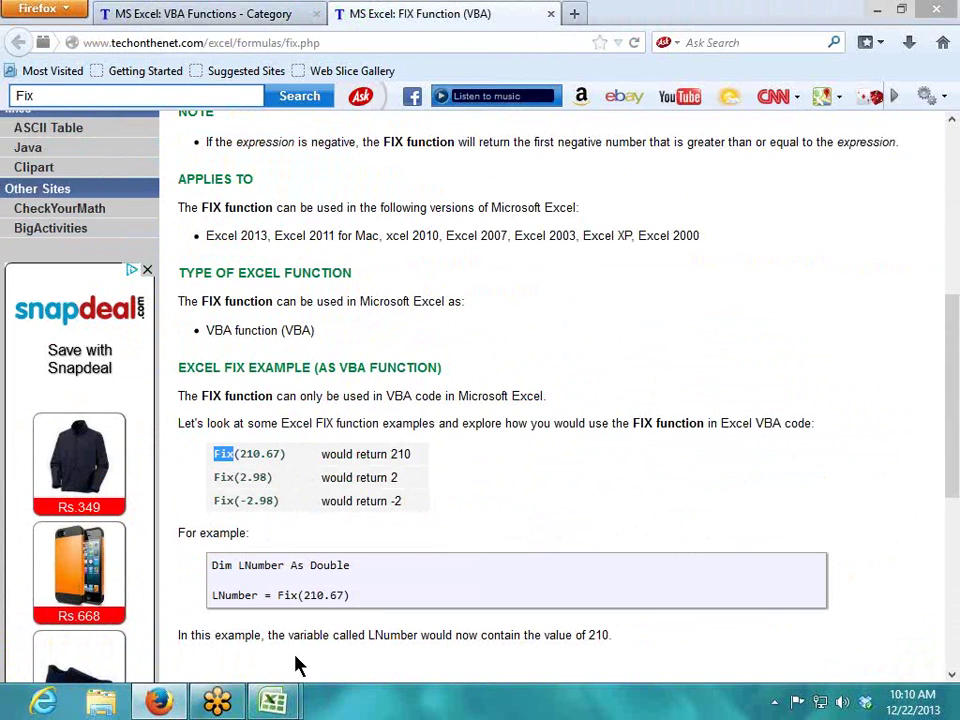
Step: Examine the FIX code sample, including the Double declaration of LNumber and the Fix(210.67) assignment
double_click(306, 595)
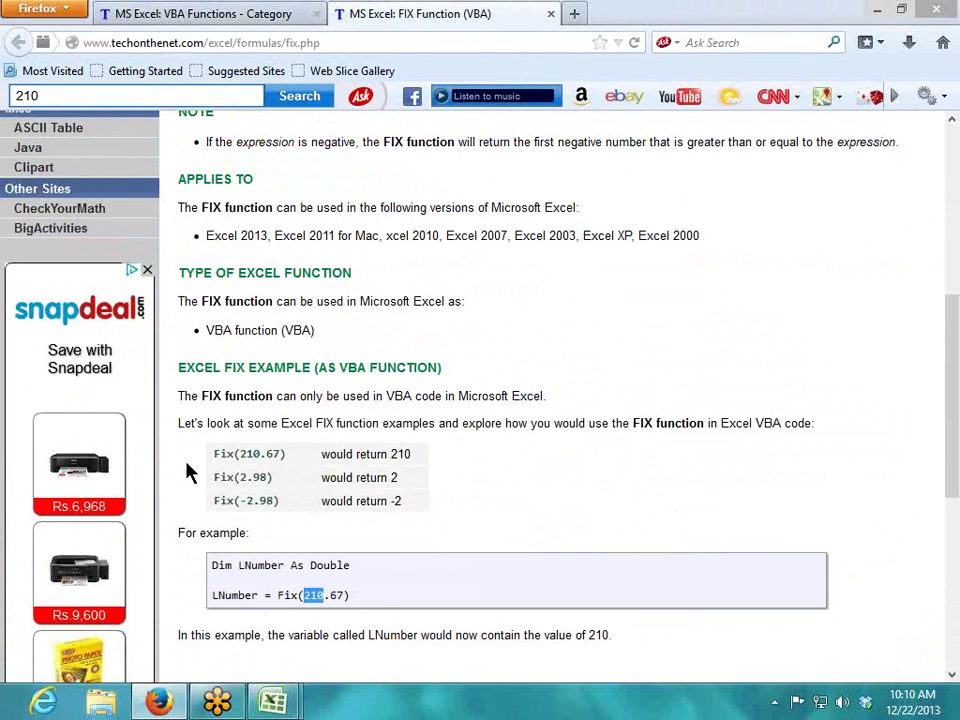
double_click(222, 453)
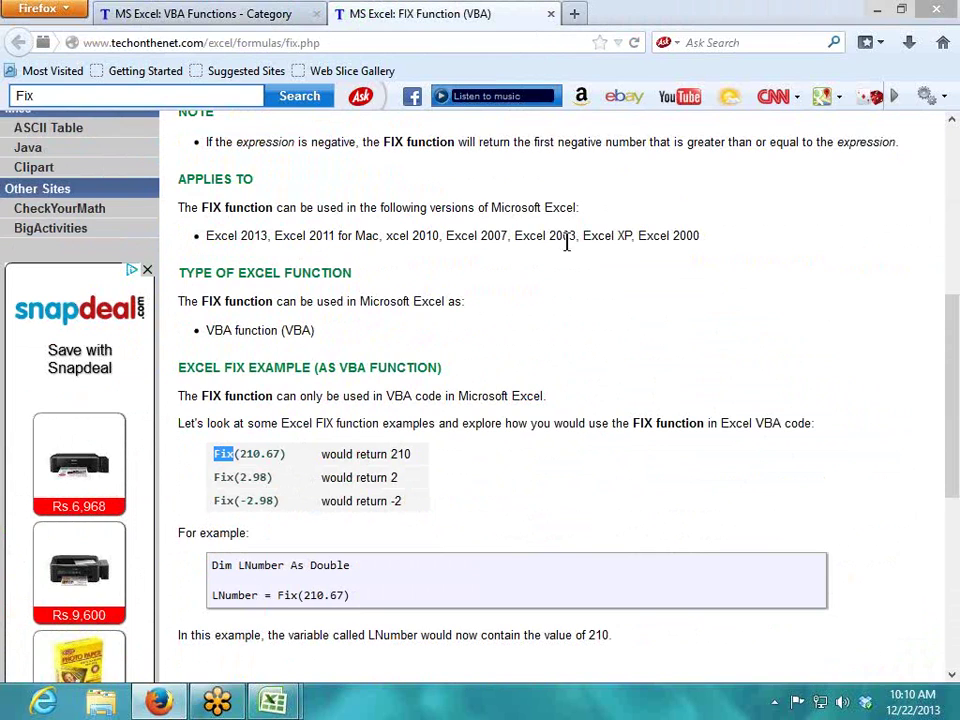
double_click(309, 595)
double_click(313, 566)
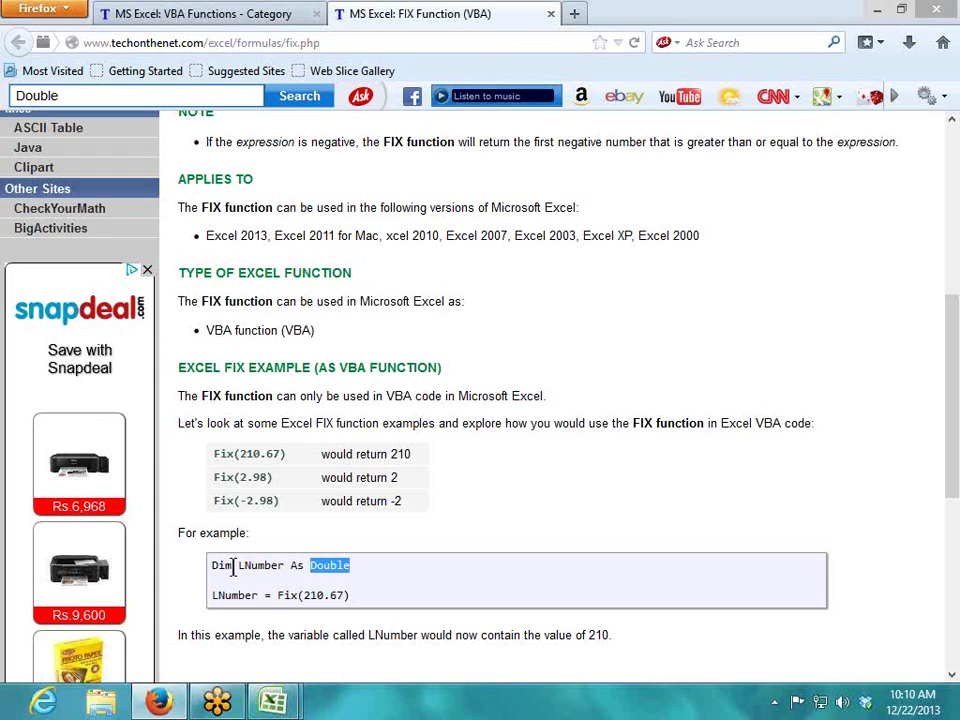
drag(213, 566, 368, 574)
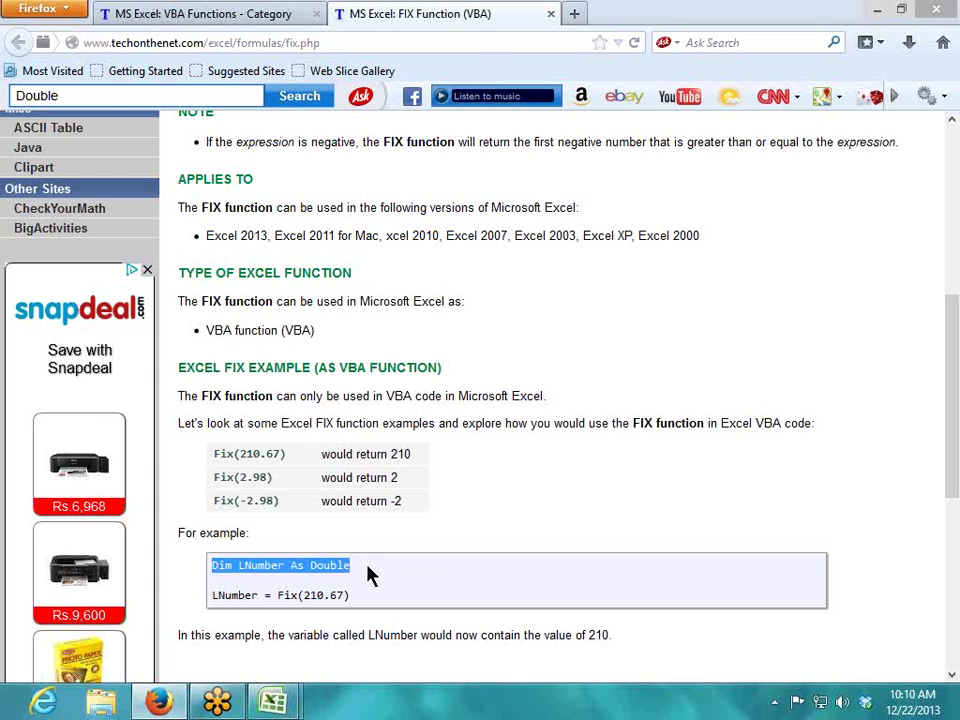
click(281, 594)
double_click(283, 595)
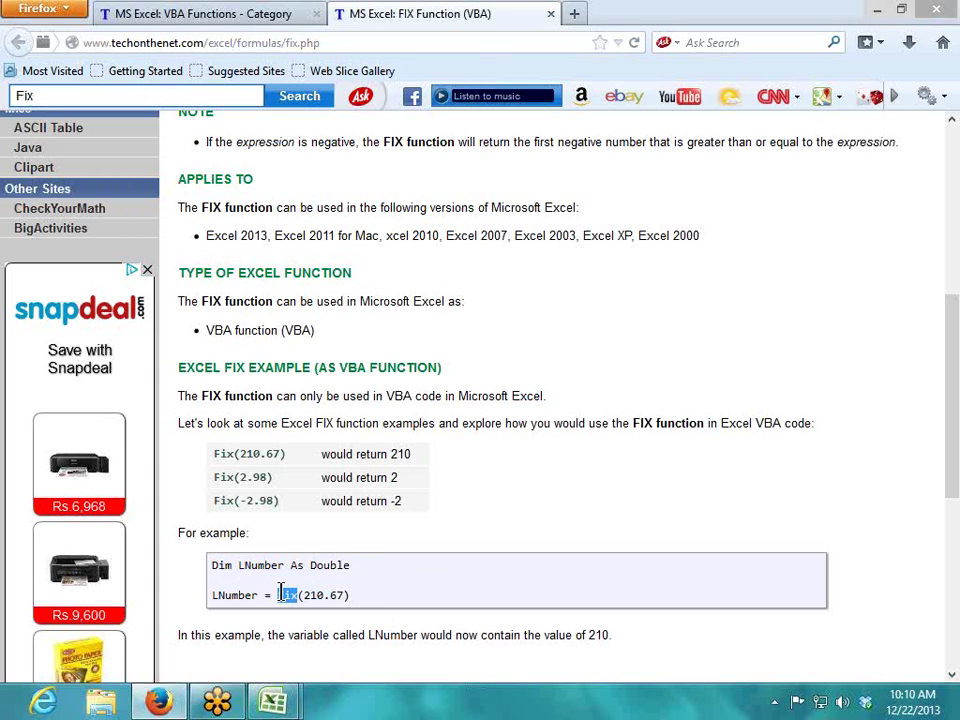
Step: Close the FIX page and open the FORMAT Numbers page from the category list in a new tab
click(550, 14)
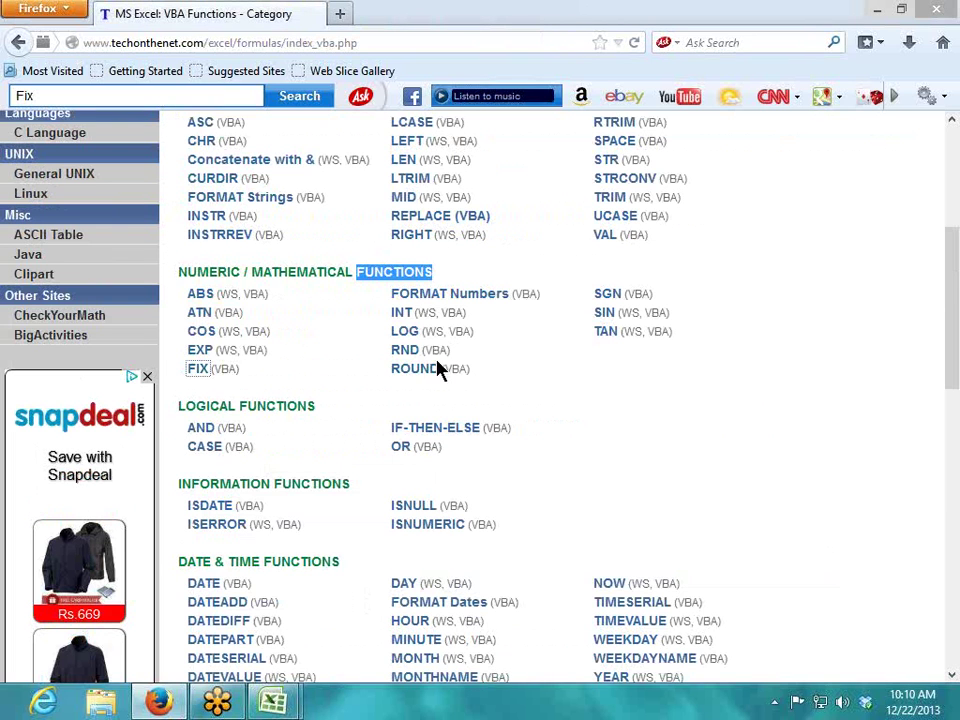
right_click(438, 302)
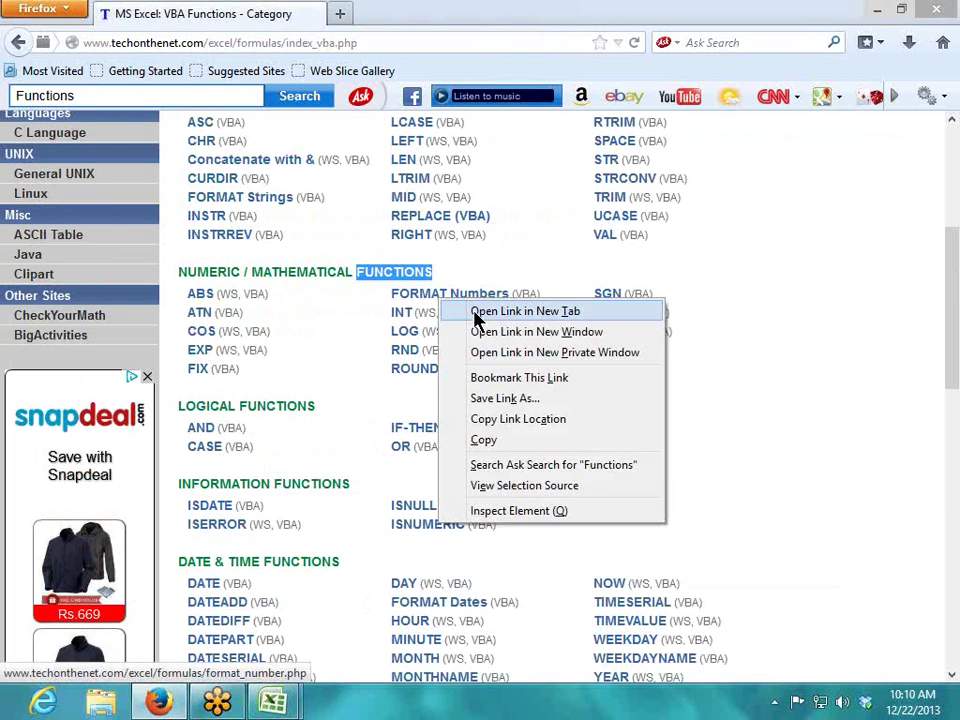
click(476, 311)
click(396, 13)
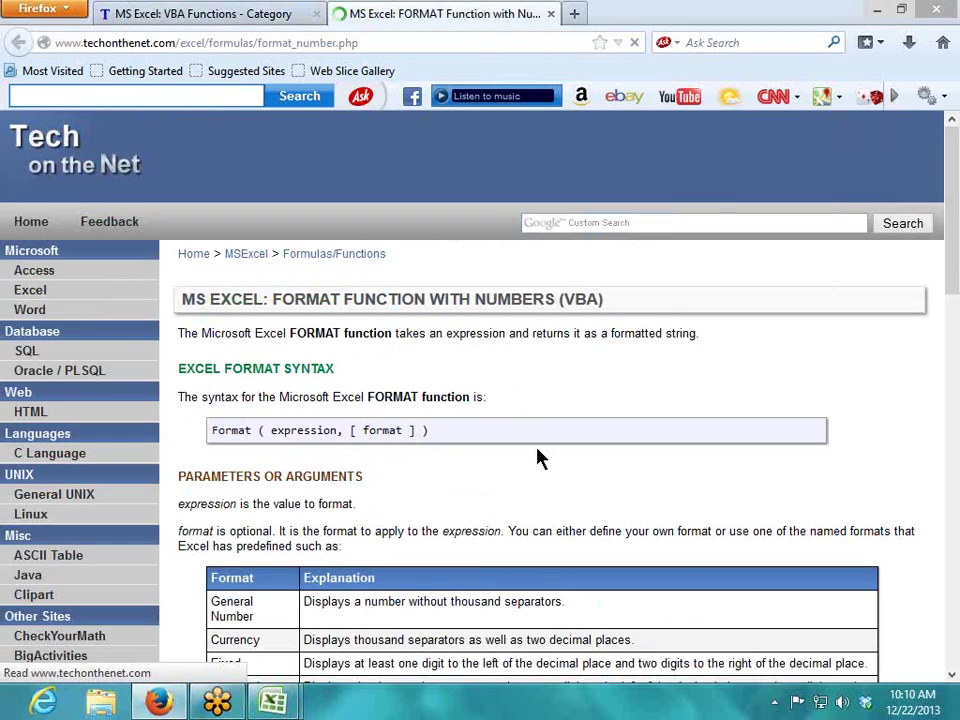
Step: Examine the predefined number formats table, including Standard, Percent, Scientific, Yes/No and On/Off
scroll(507, 493, down, 5)
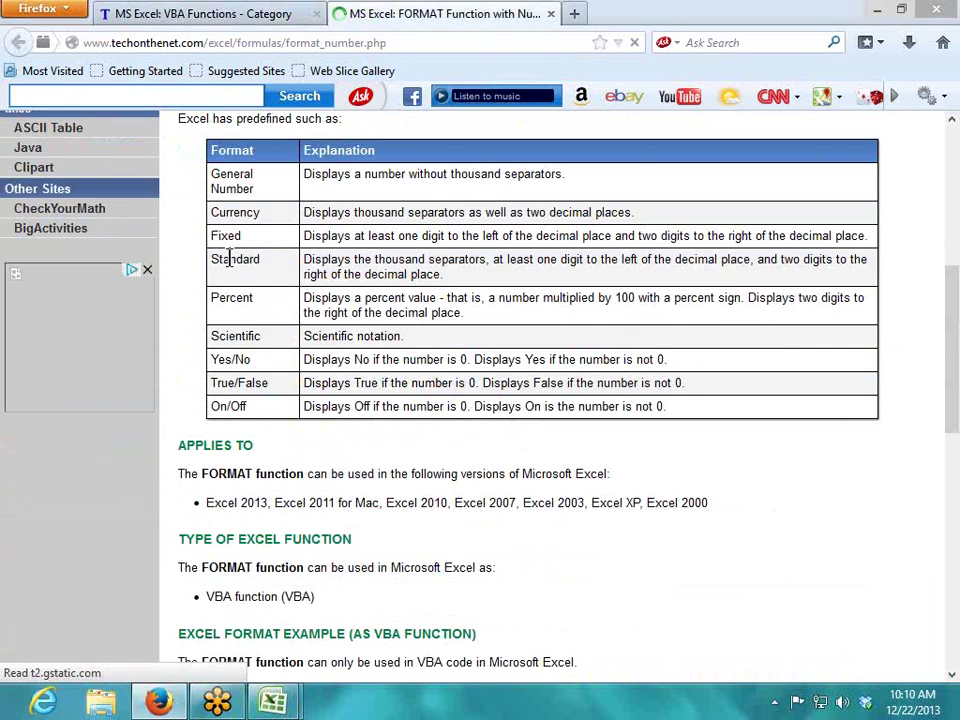
double_click(223, 258)
double_click(235, 318)
double_click(232, 336)
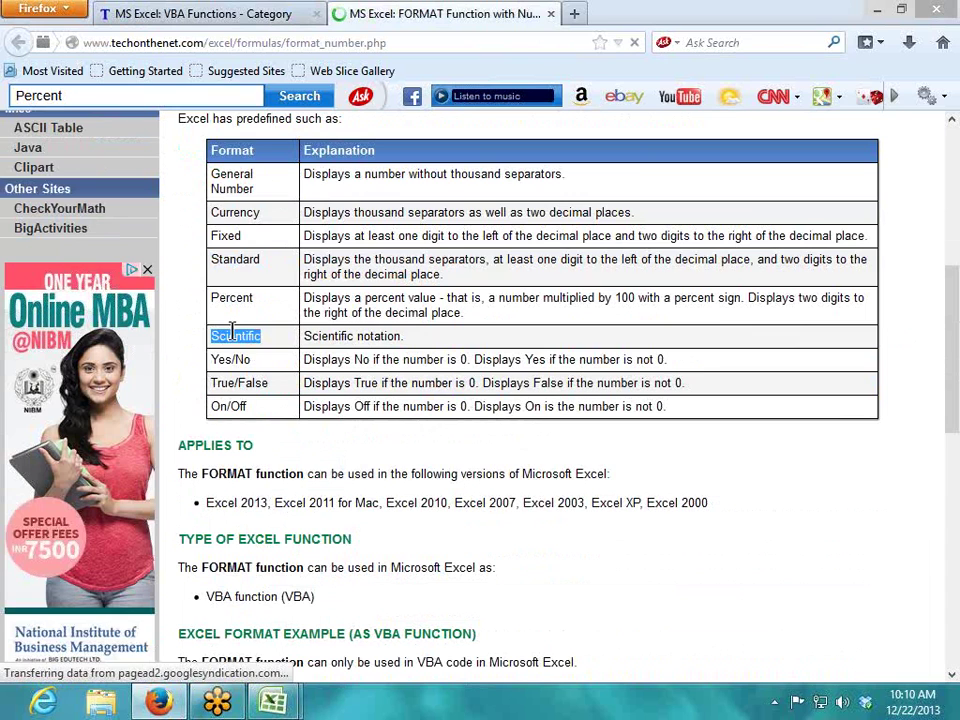
double_click(233, 359)
double_click(236, 406)
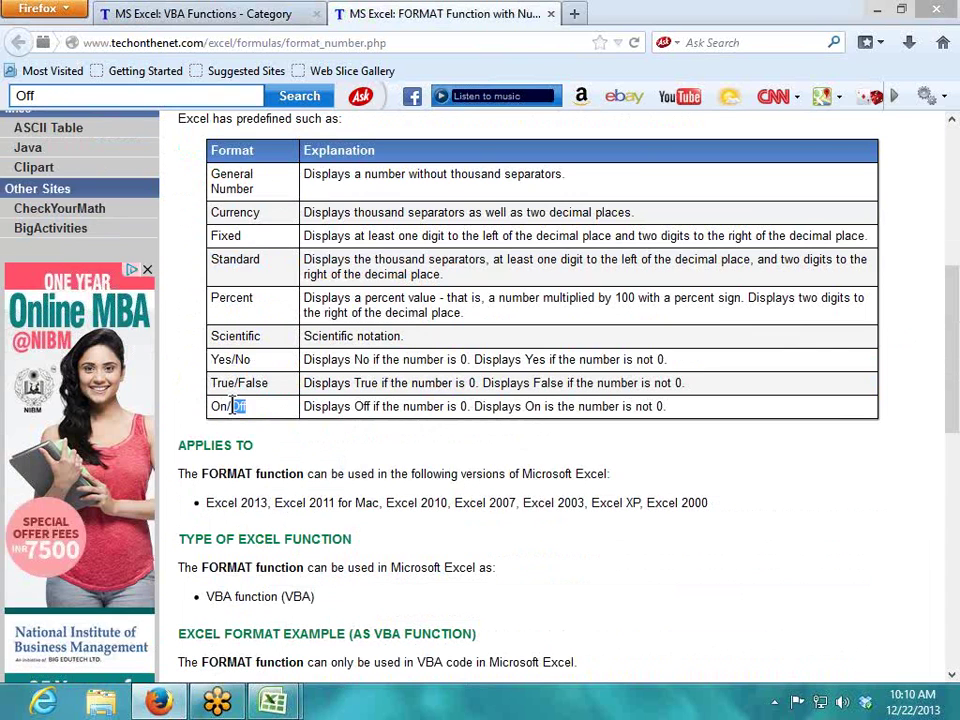
Step: Examine the FORMAT function examples that use the "#,##0.00" and "Percent" formats
scroll(236, 408, down, 8)
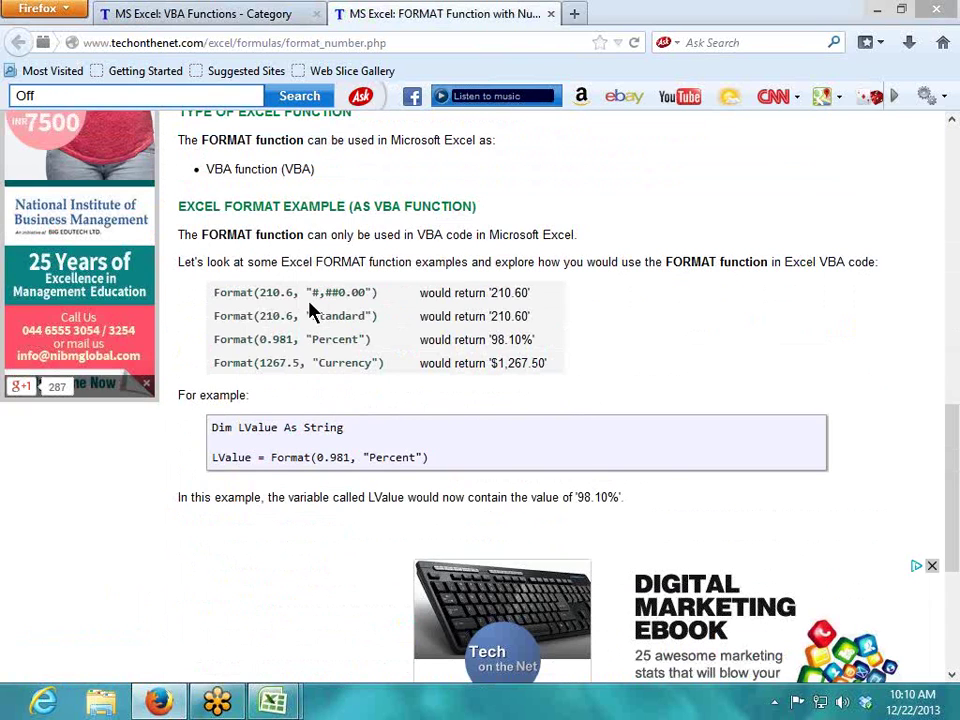
drag(313, 292, 367, 292)
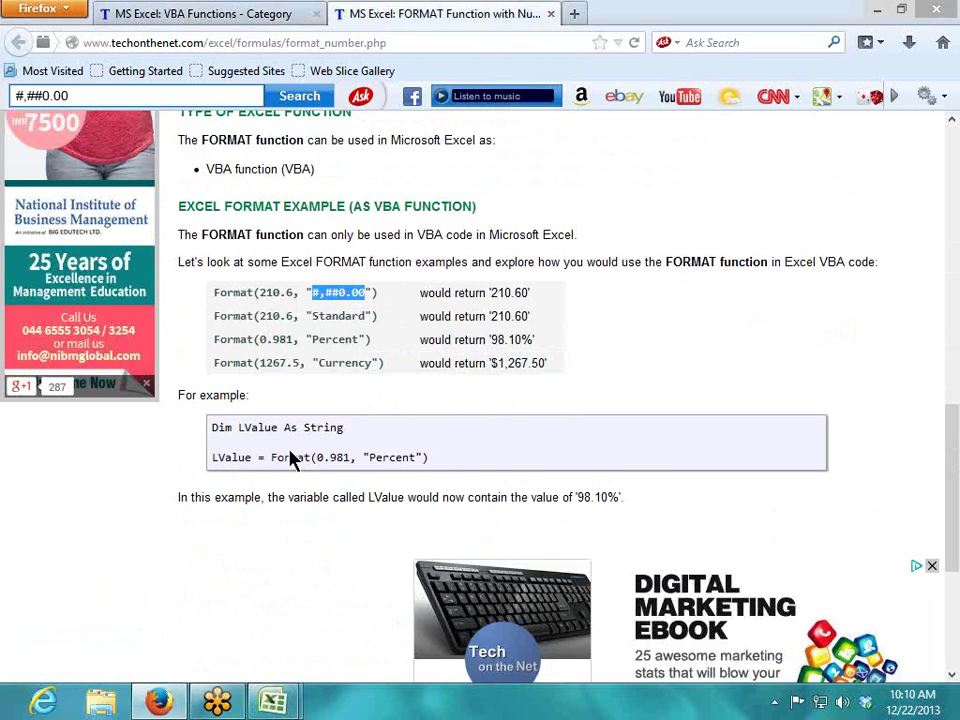
double_click(326, 337)
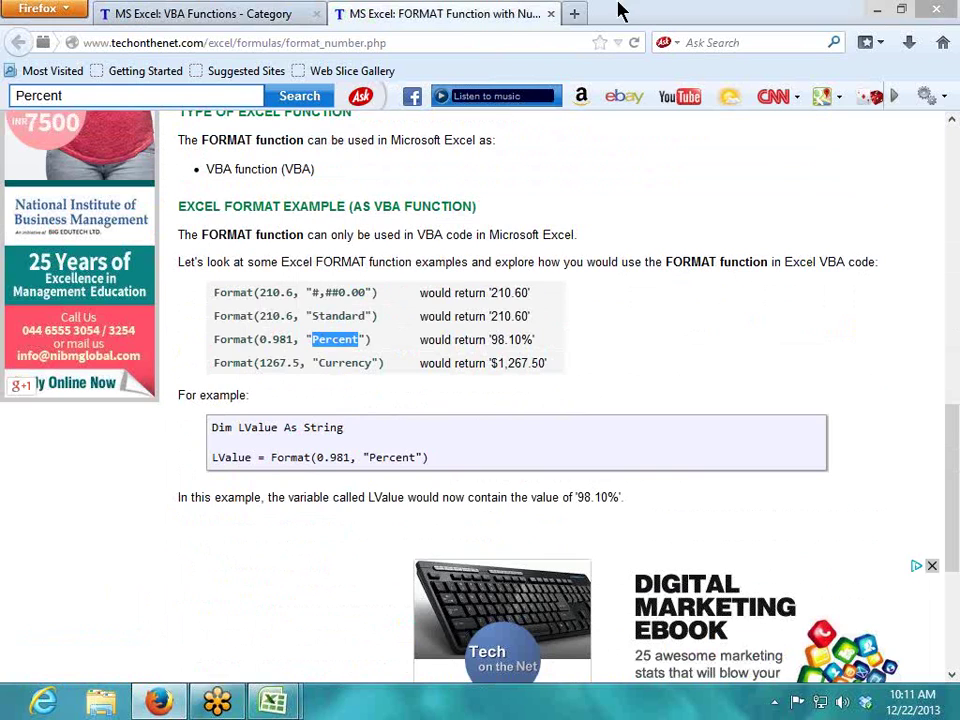
Step: Close the FORMAT page and open the RND function page in a new tab, going down to its examples
click(550, 14)
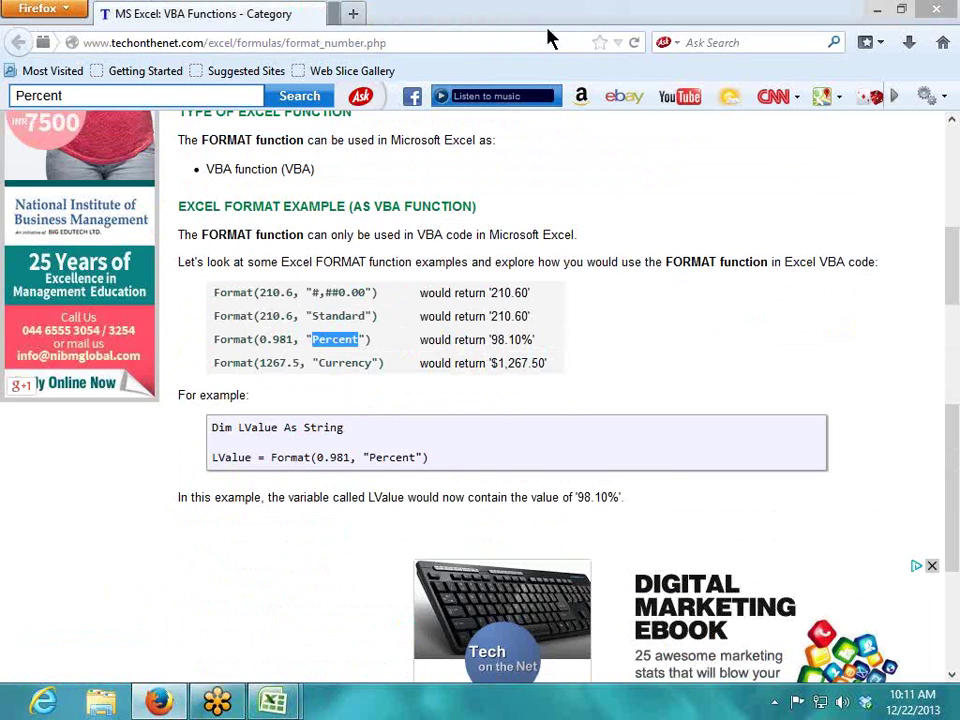
click(540, 344)
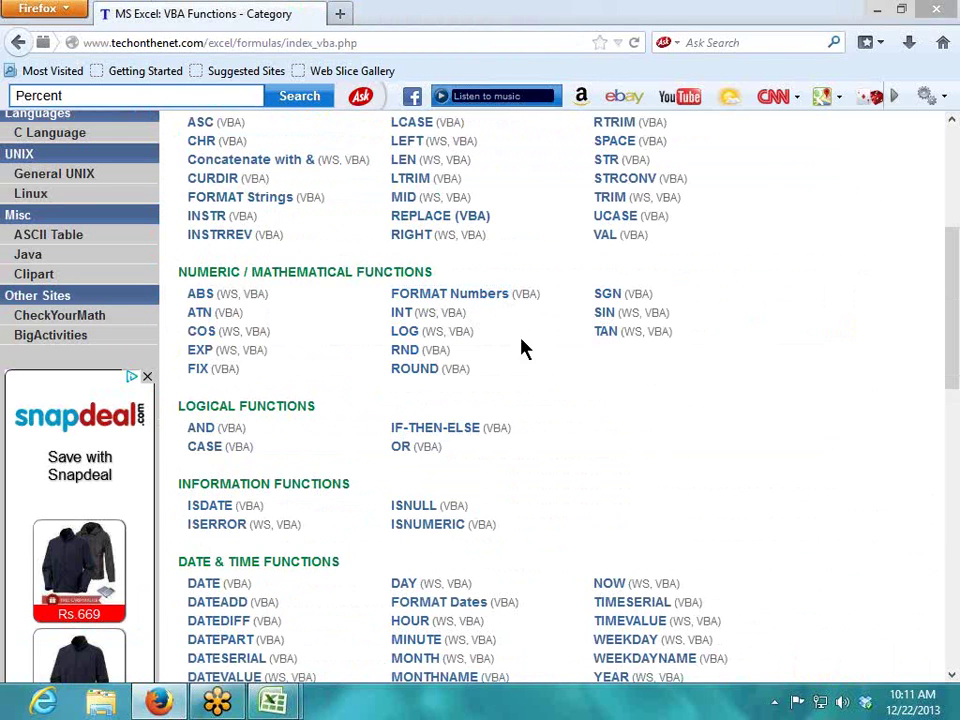
right_click(406, 360)
click(445, 369)
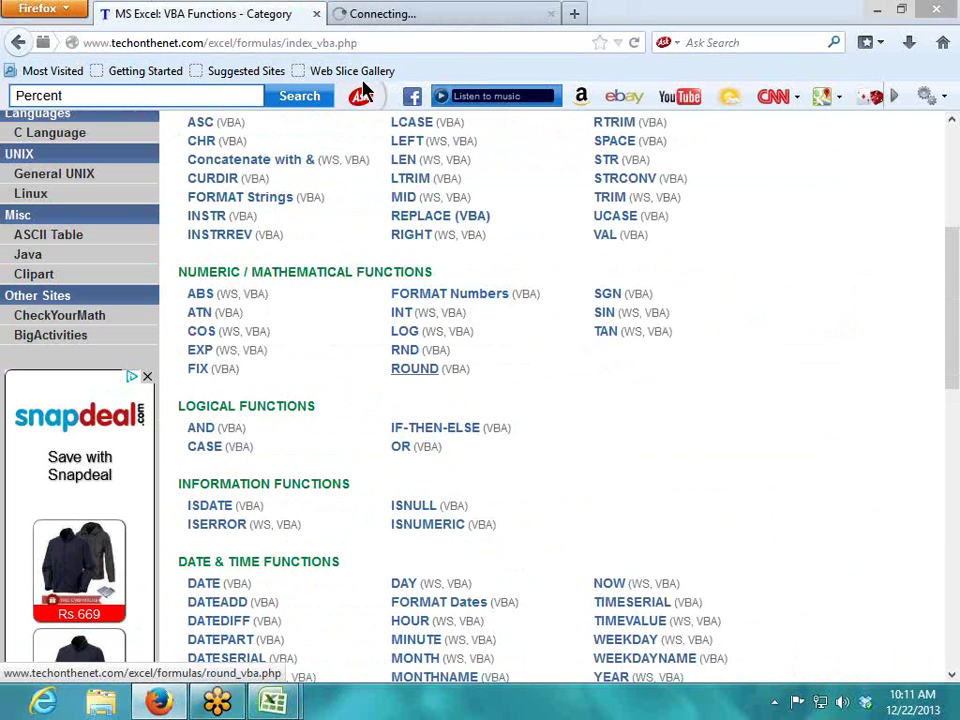
click(388, 20)
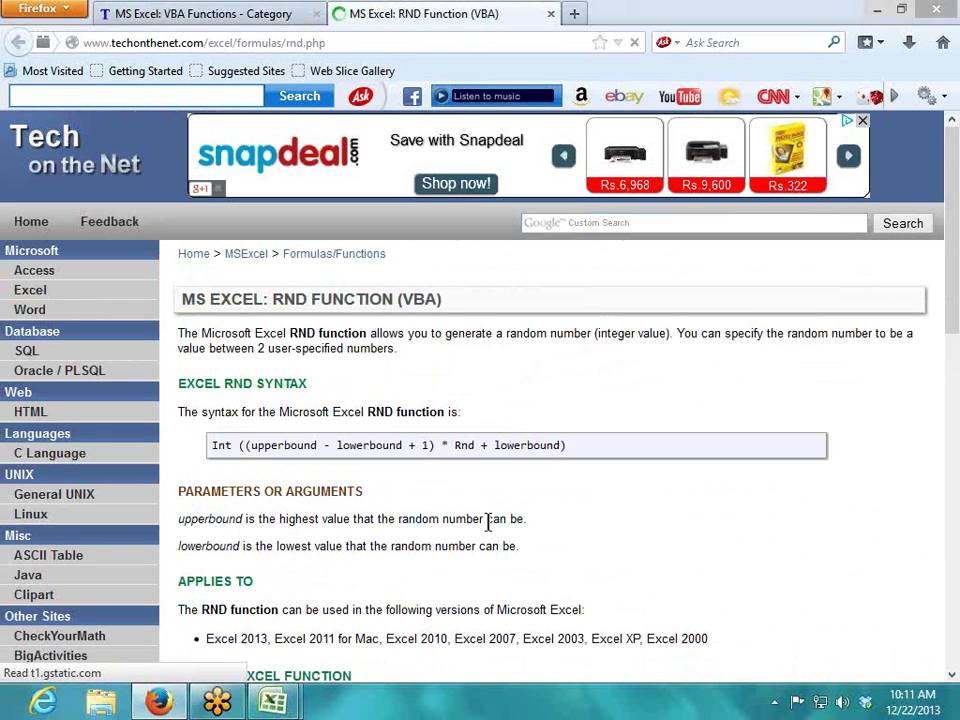
scroll(489, 521, down, 5)
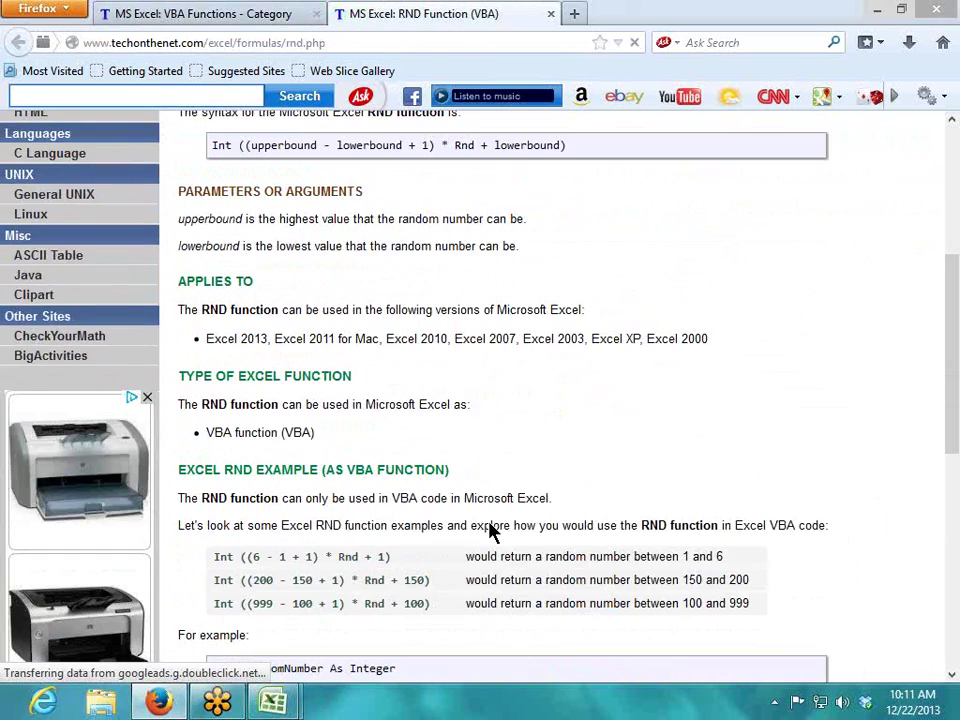
Step: Examine the RND function's syntax and go down to its VBA examples
scroll(489, 531, up, 3)
scroll(489, 531, up, 1)
double_click(381, 305)
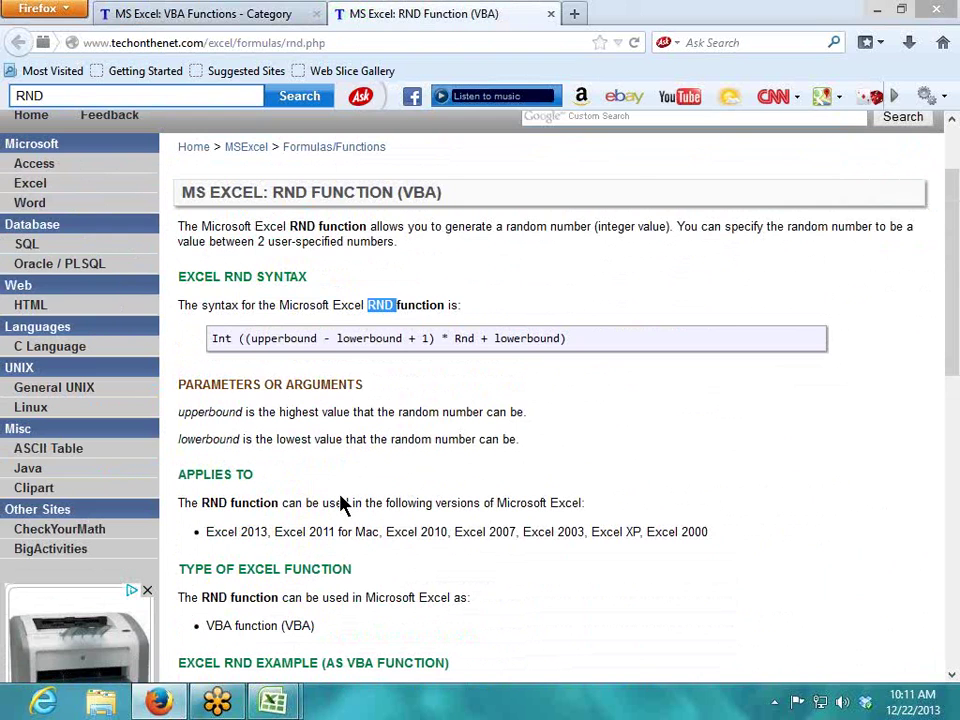
scroll(340, 505, down, 3)
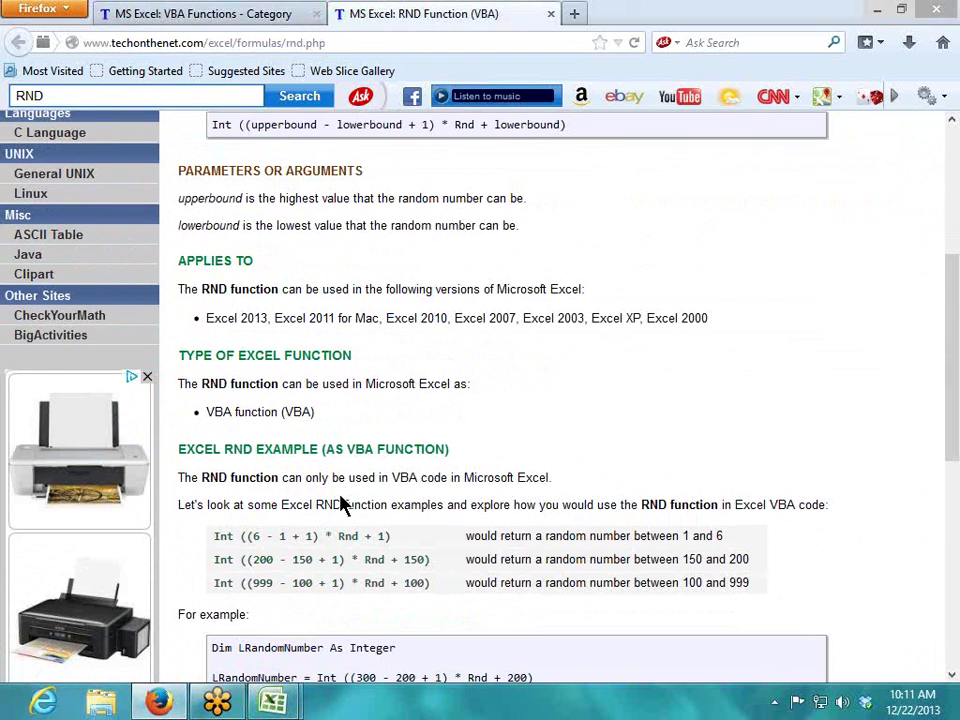
scroll(247, 566, down, 2)
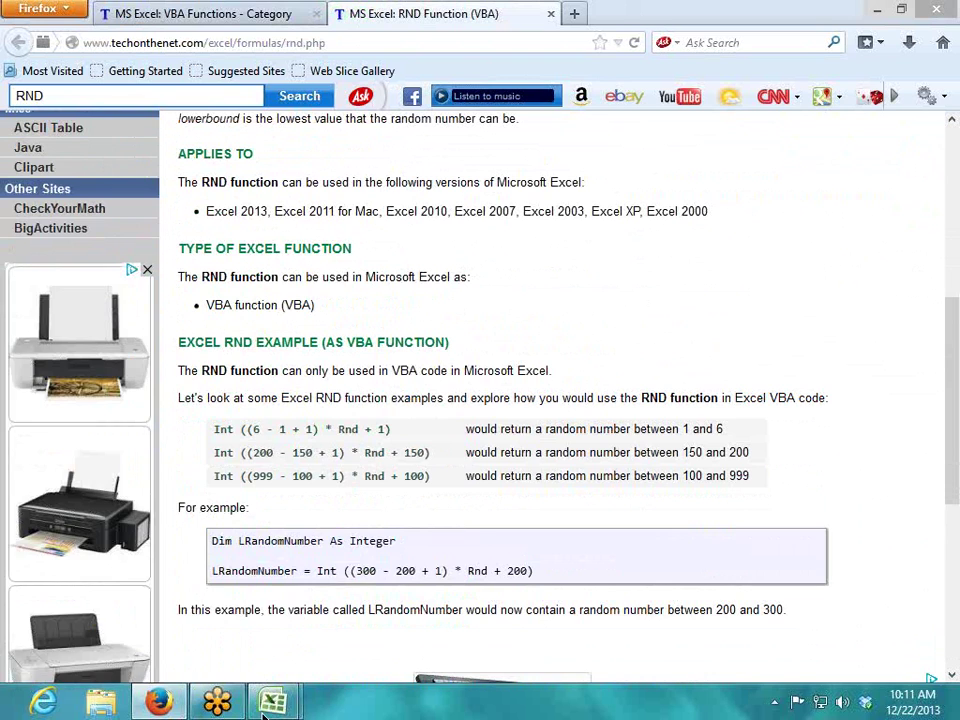
Step: Switch to the Book1 workbook in Excel and enter =RANDBETWEEN(10,90) in cell G3
mouse_move(270, 700)
click(214, 634)
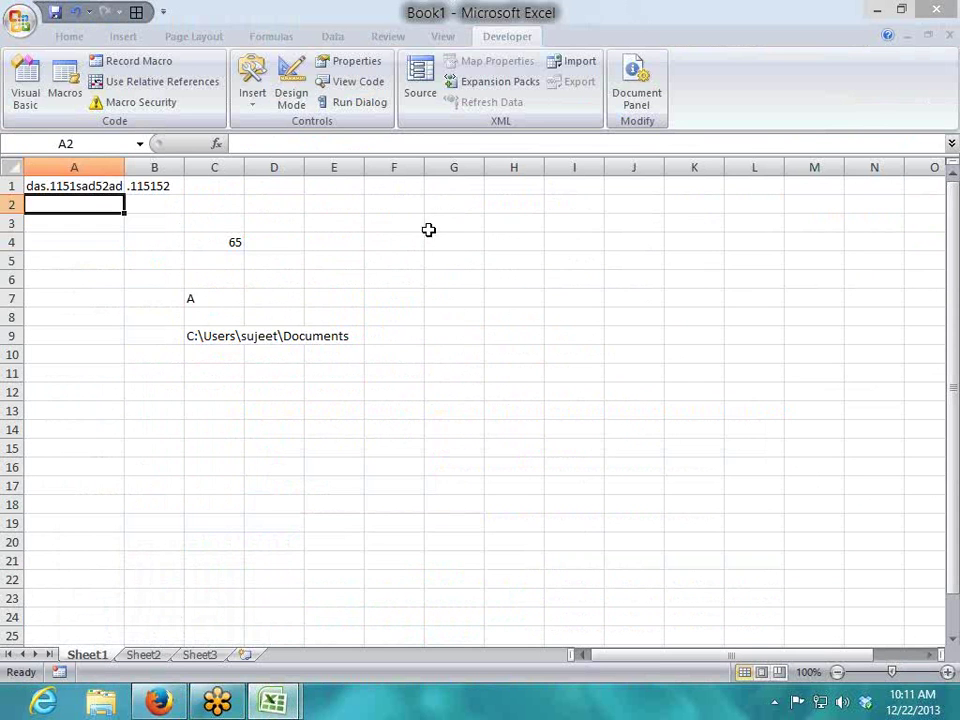
click(431, 224)
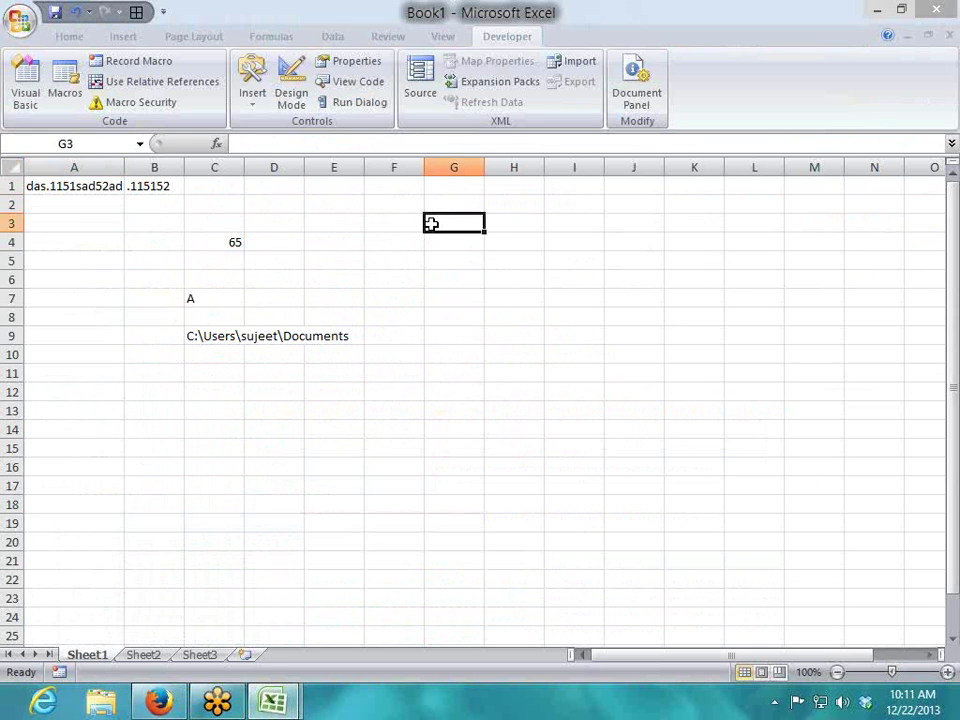
text(=r)
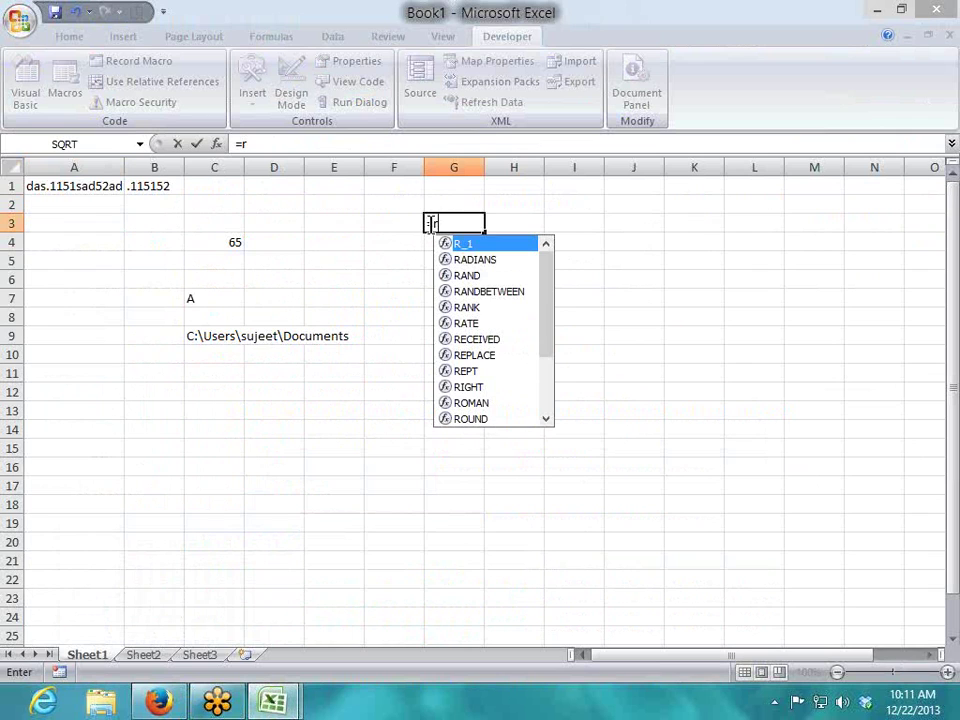
text(a)
key(Down)
key(Down)
key(Tab)
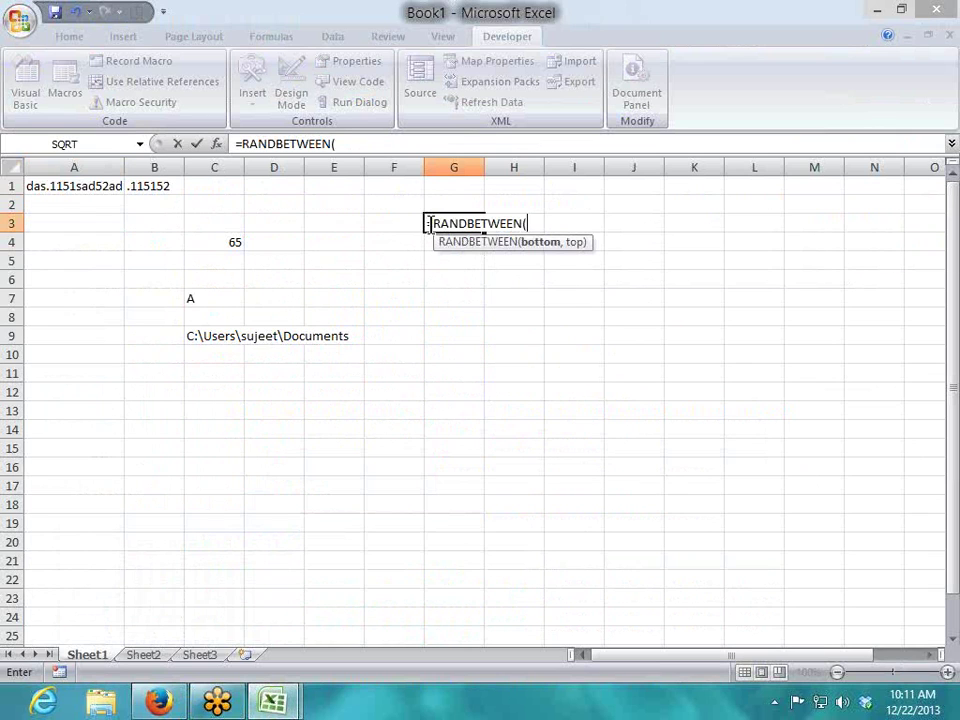
text(10,90)
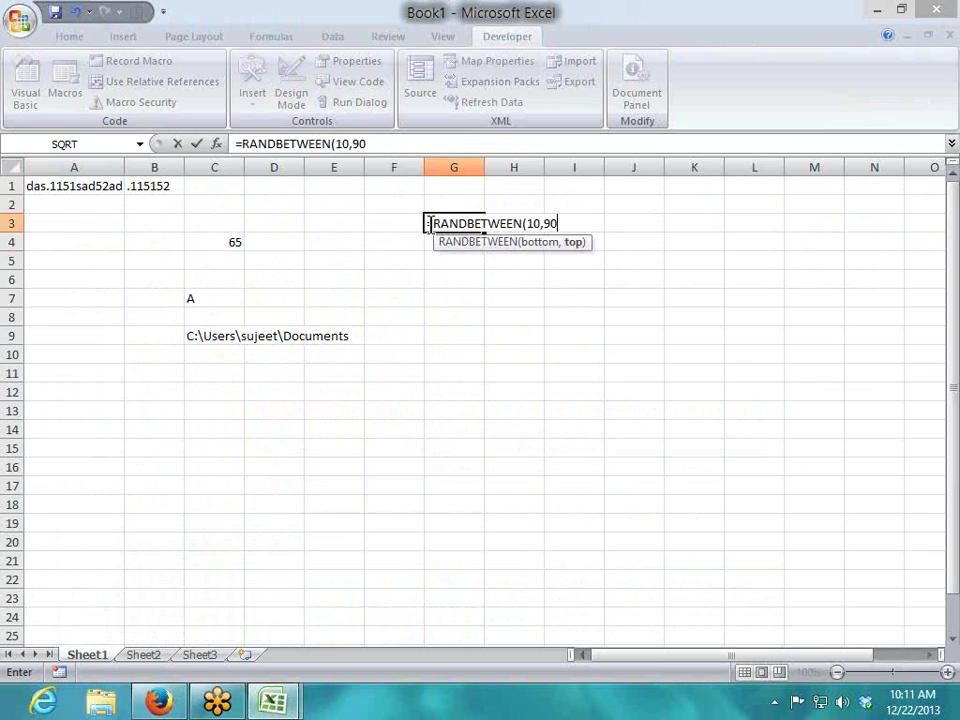
text())
key(Return)
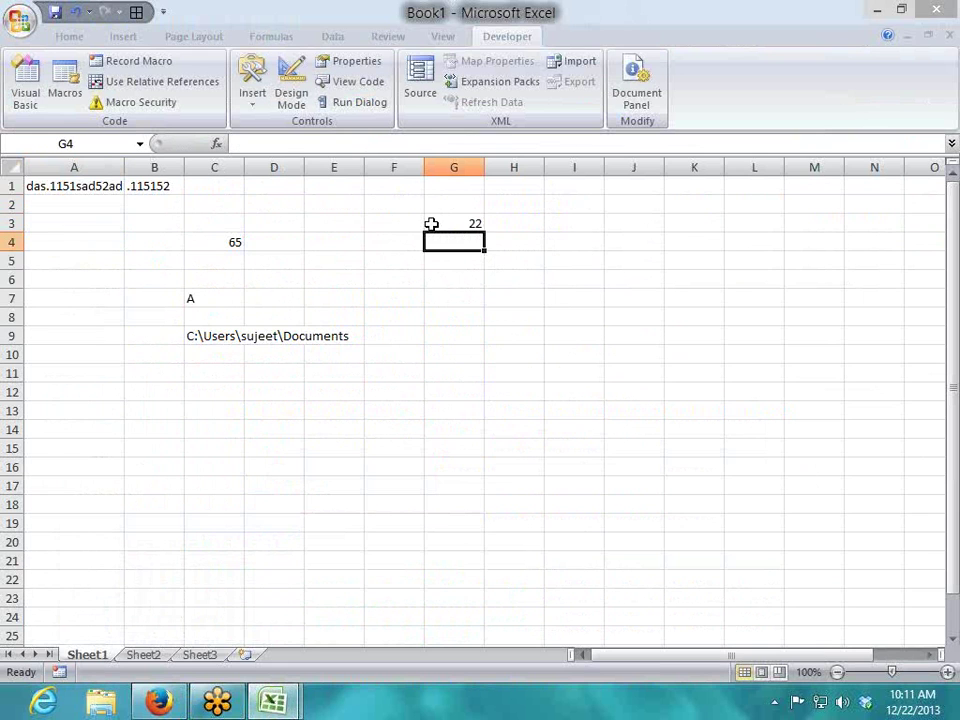
Step: Return to the RND page in Firefox and examine each part of the Int ((200 - 150 + 1) * Rnd + 150) example
key(alt+Tab)
double_click(336, 454)
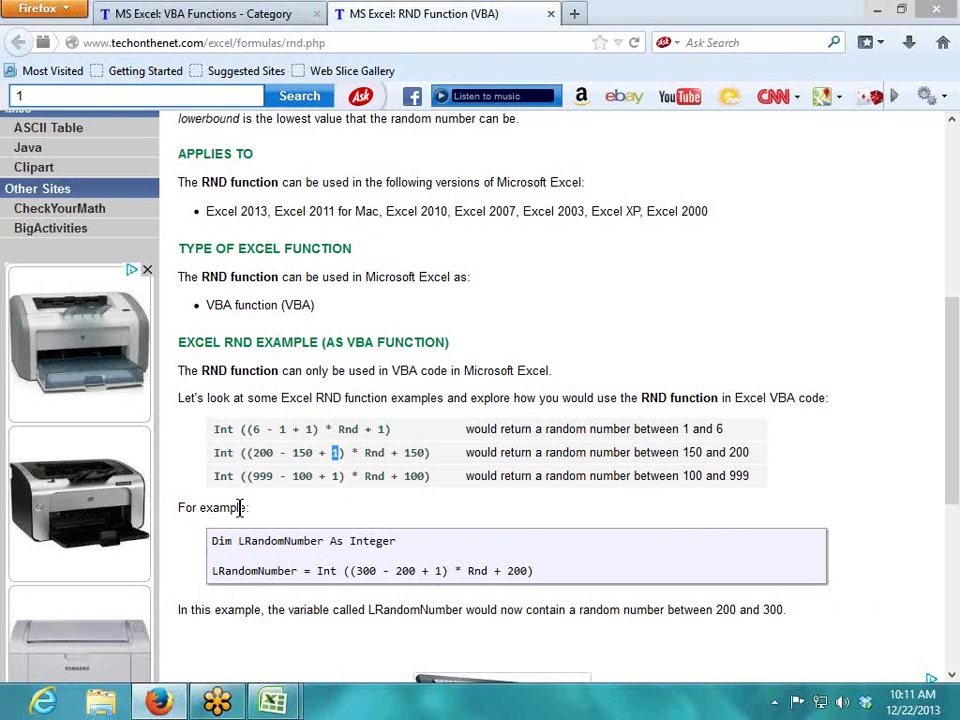
double_click(260, 453)
double_click(306, 453)
drag(336, 453, 258, 455)
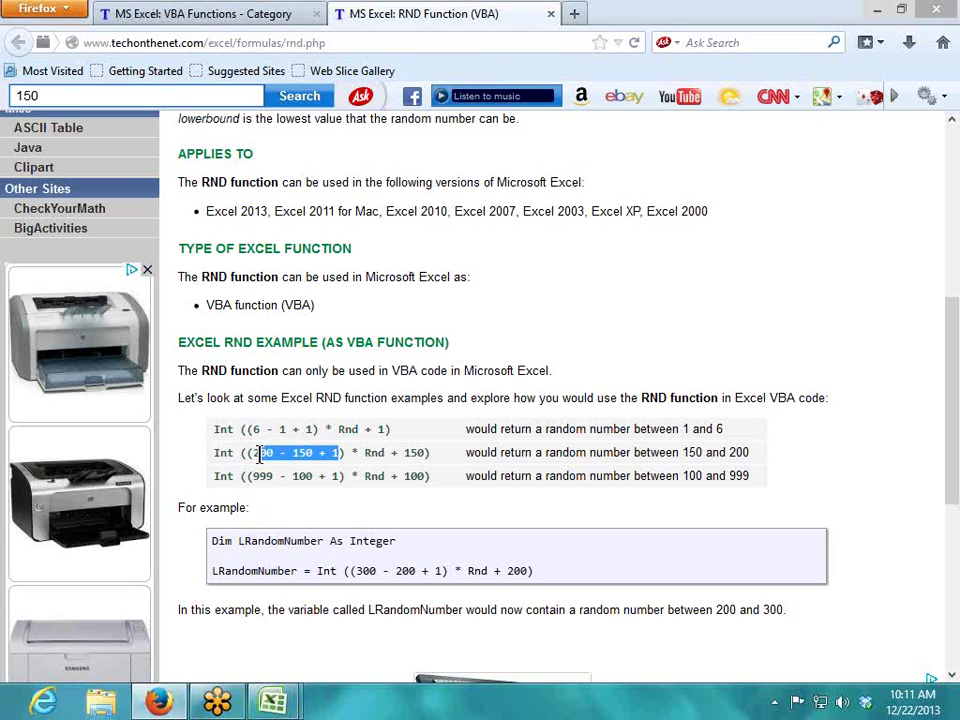
double_click(372, 453)
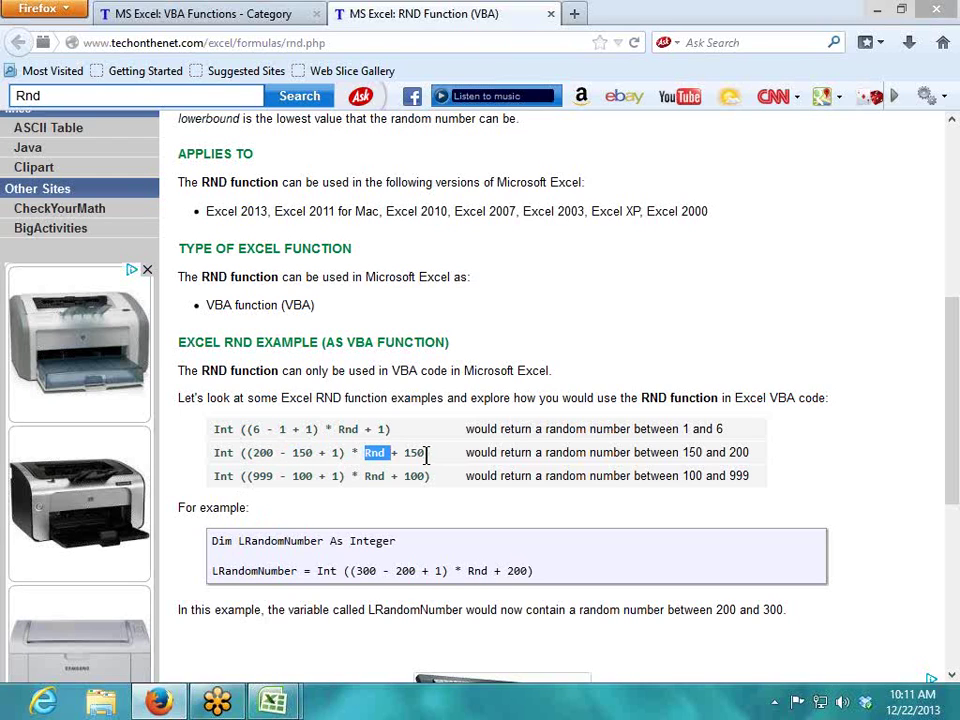
double_click(416, 453)
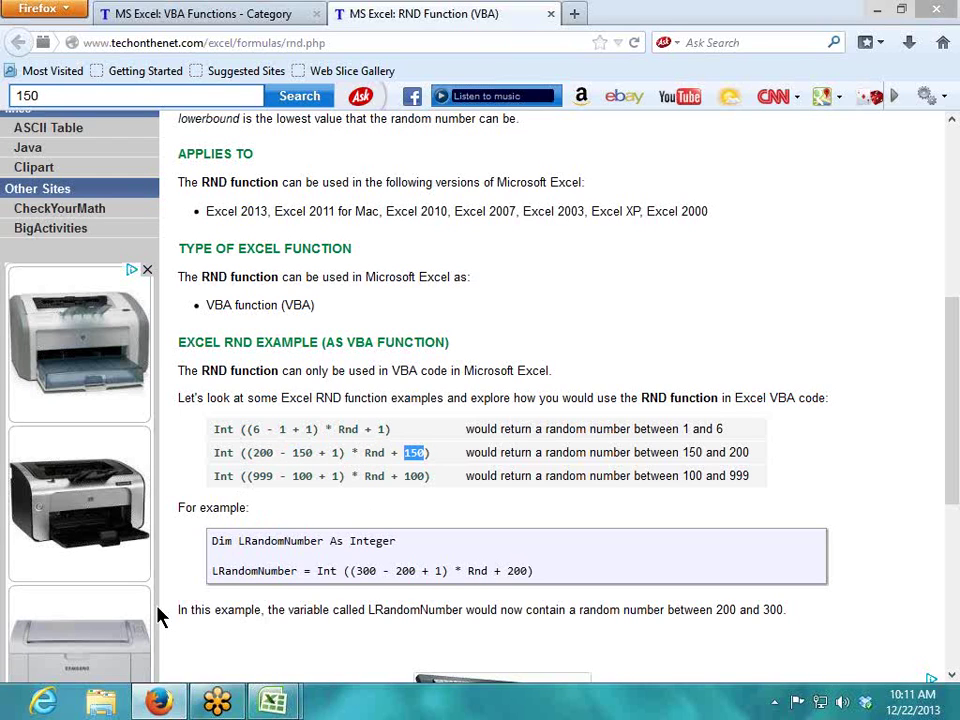
Step: Switch to Excel and enter the lower bound 60 in cell B13 and the upper bound 90 in C13
key(alt+Tab)
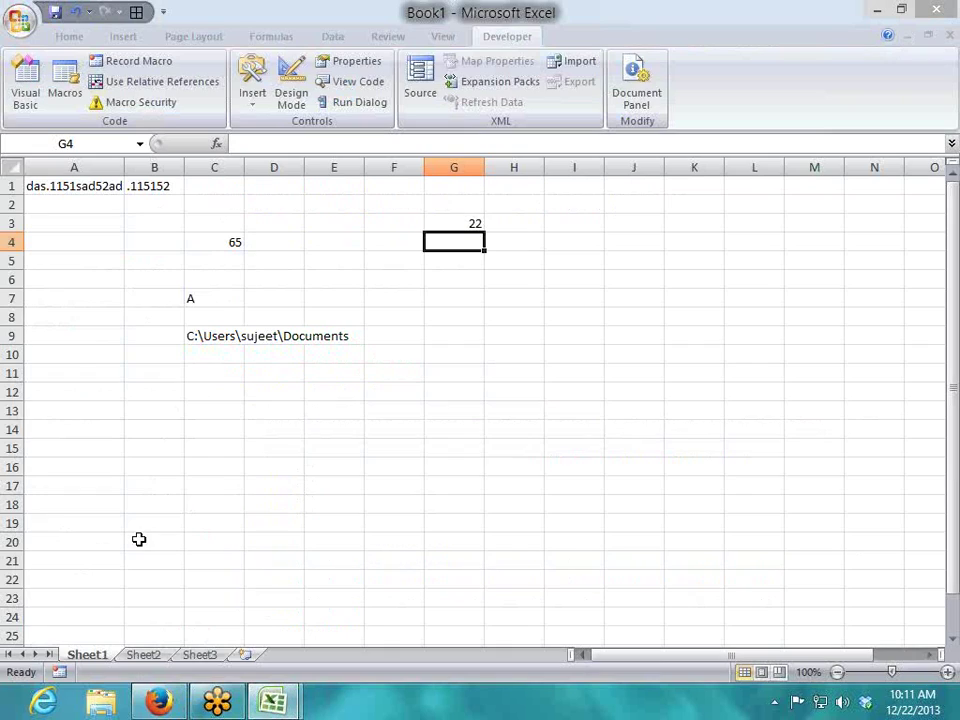
click(140, 407)
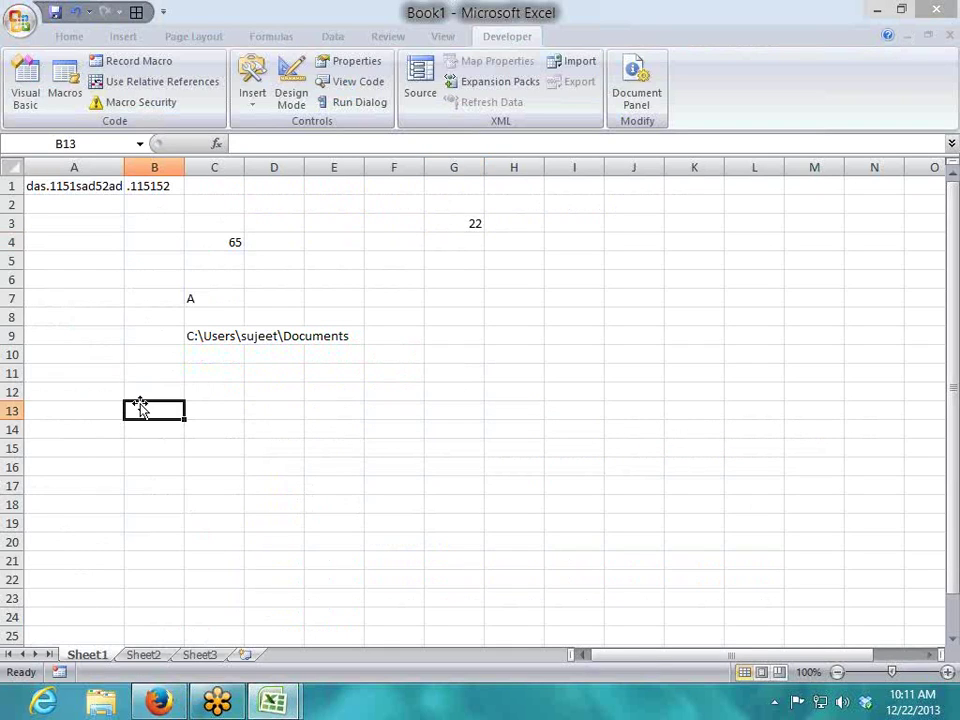
text(60)
key(Tab)
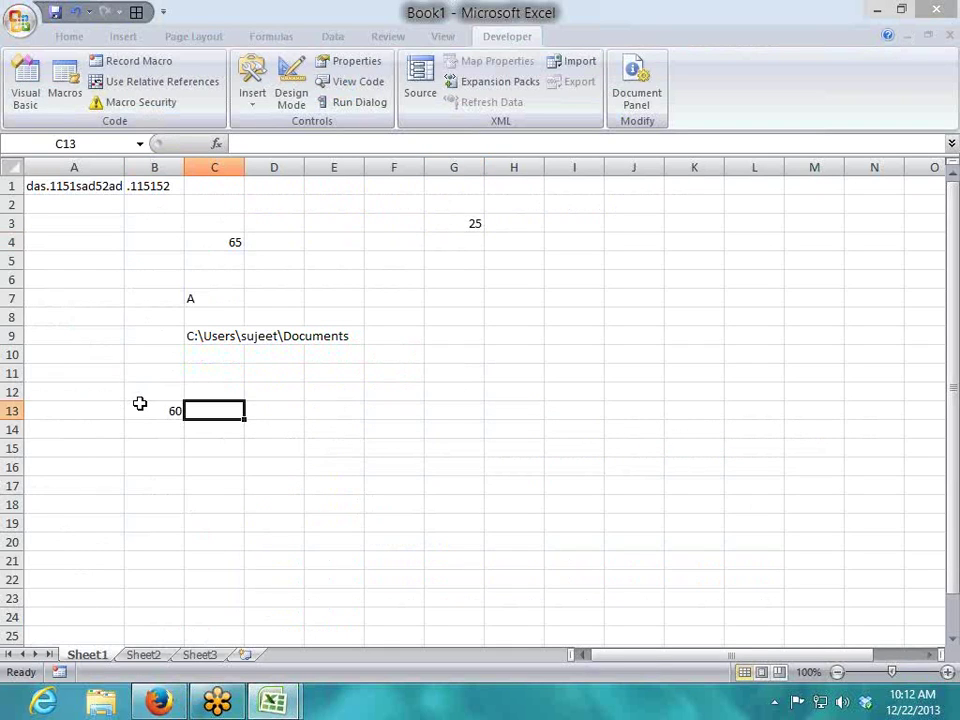
text(90)
key(Down)
key(Down)
key(Left)
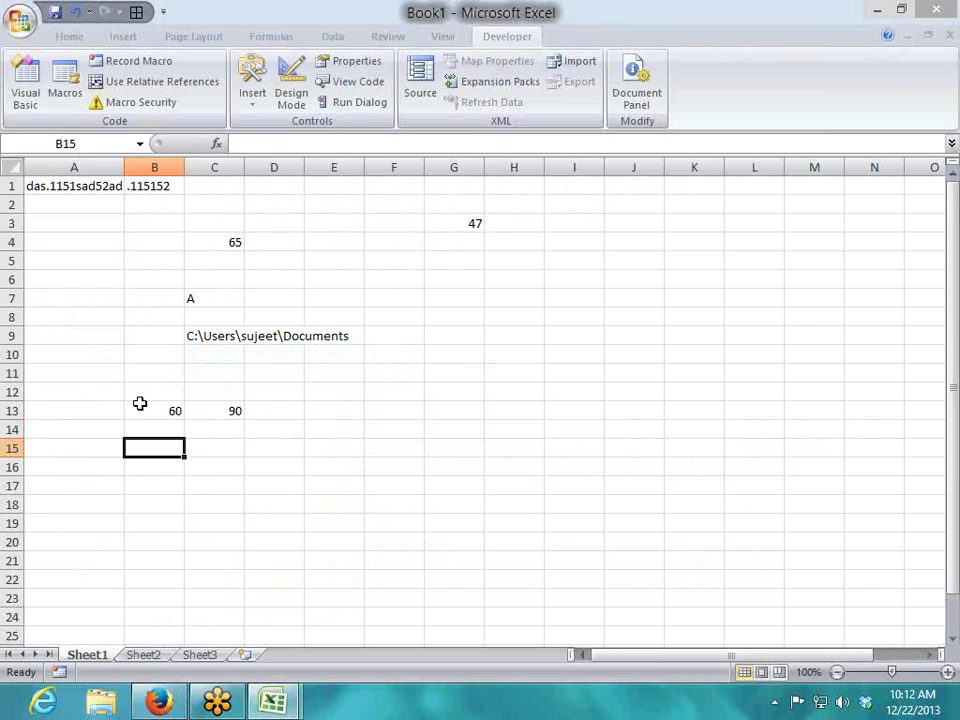
Step: Write the range calculation 90-60+1 as text in cell B15 and its result 31 in B16
text(90-60)
key(Tab)
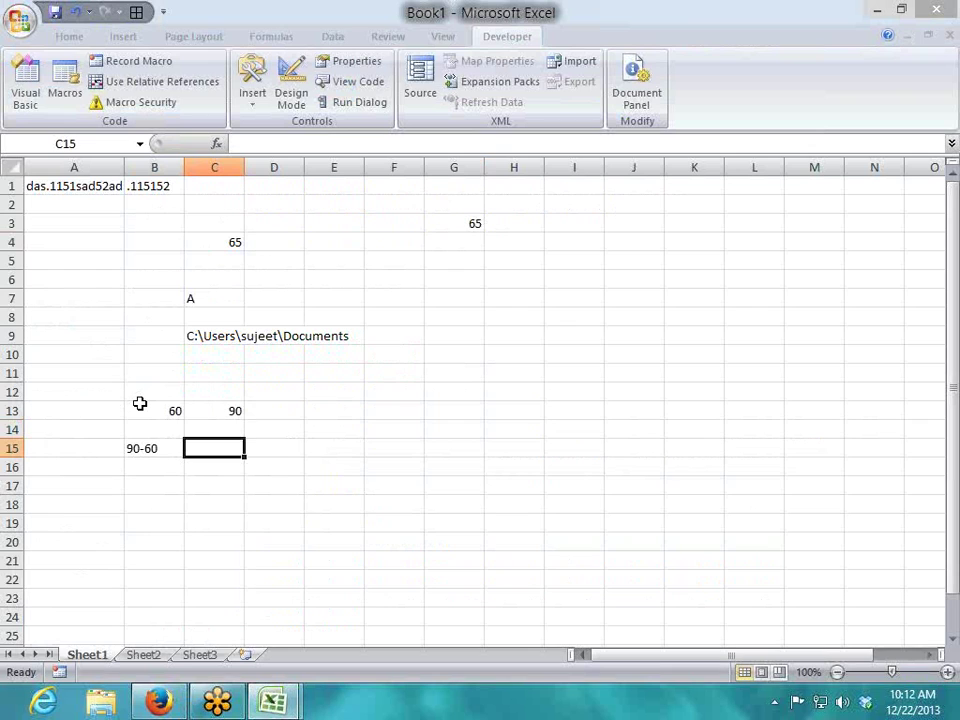
key(Left)
key(F2)
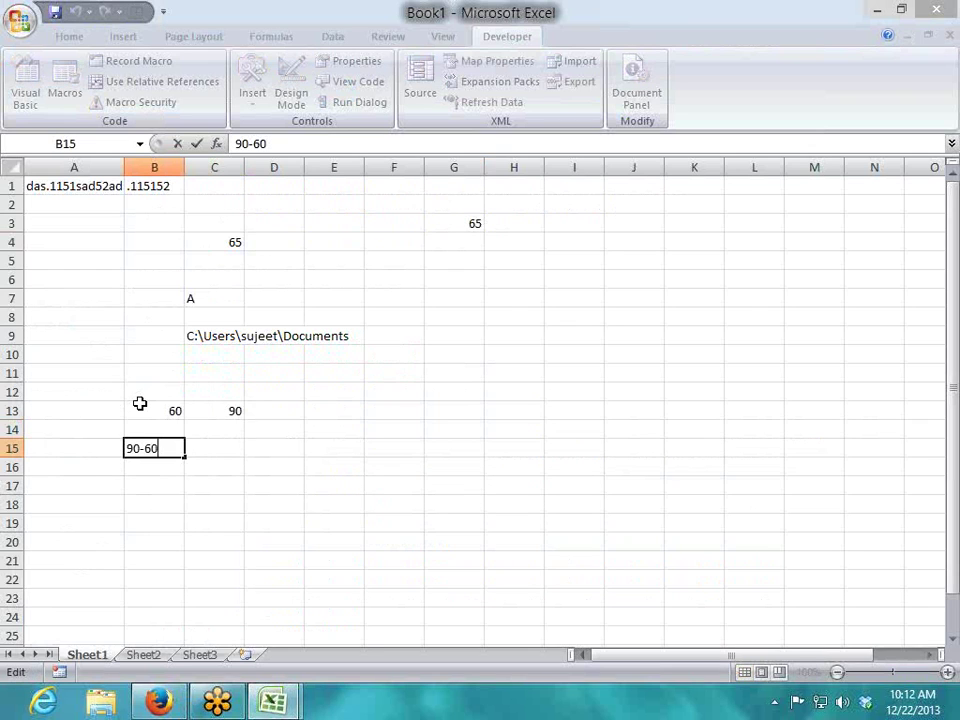
text(+1)
key(Return)
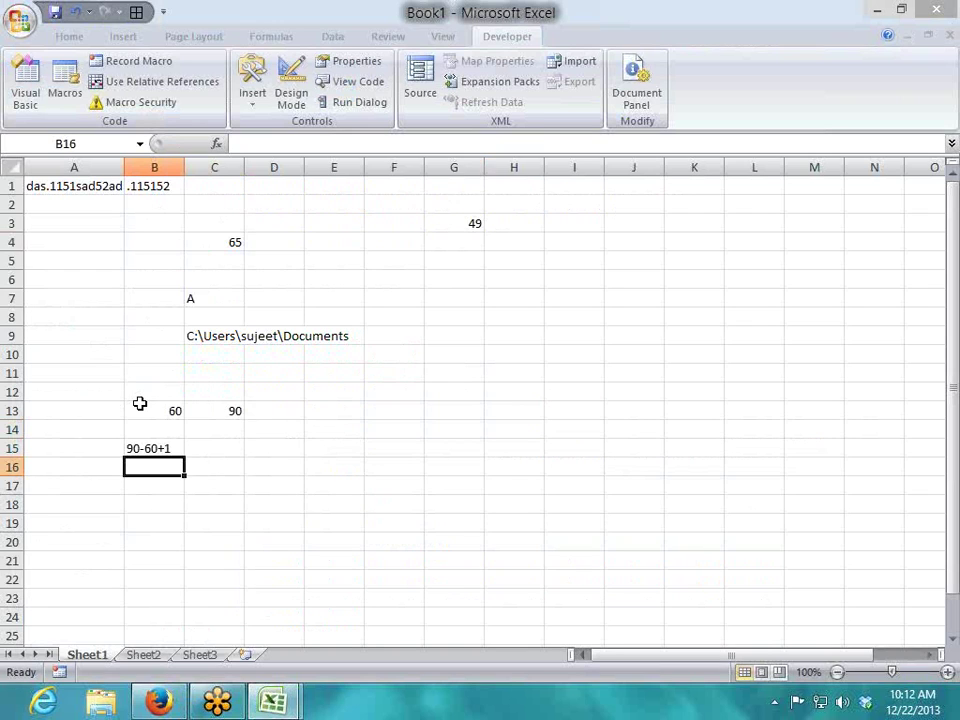
text(31)
key(Return)
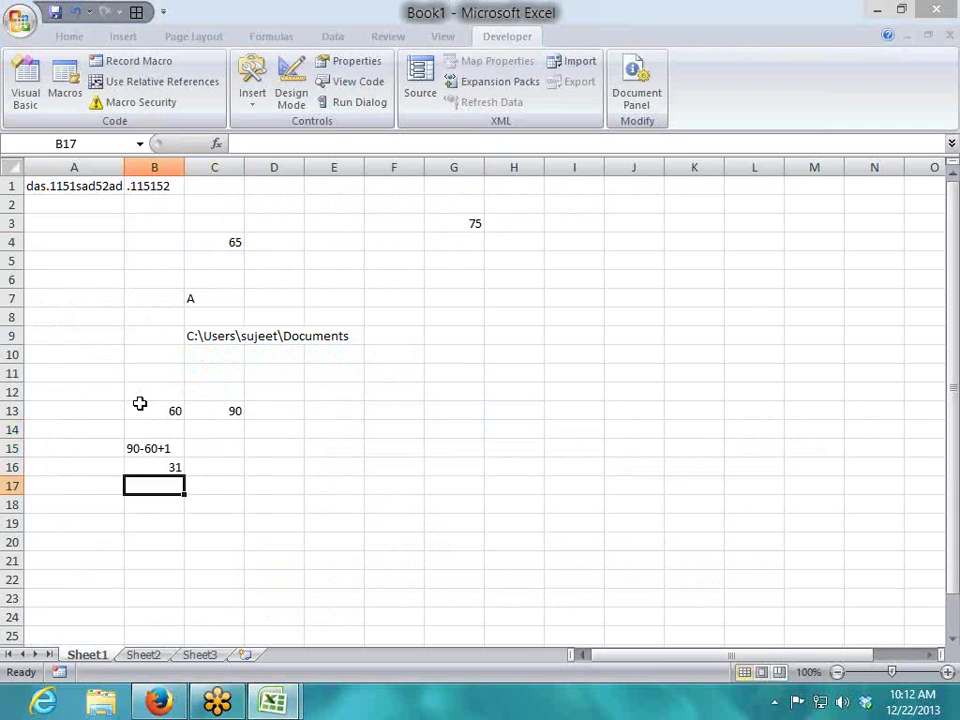
Step: Enter the formula =RAND() in cell C16, beside the 31
key(Up)
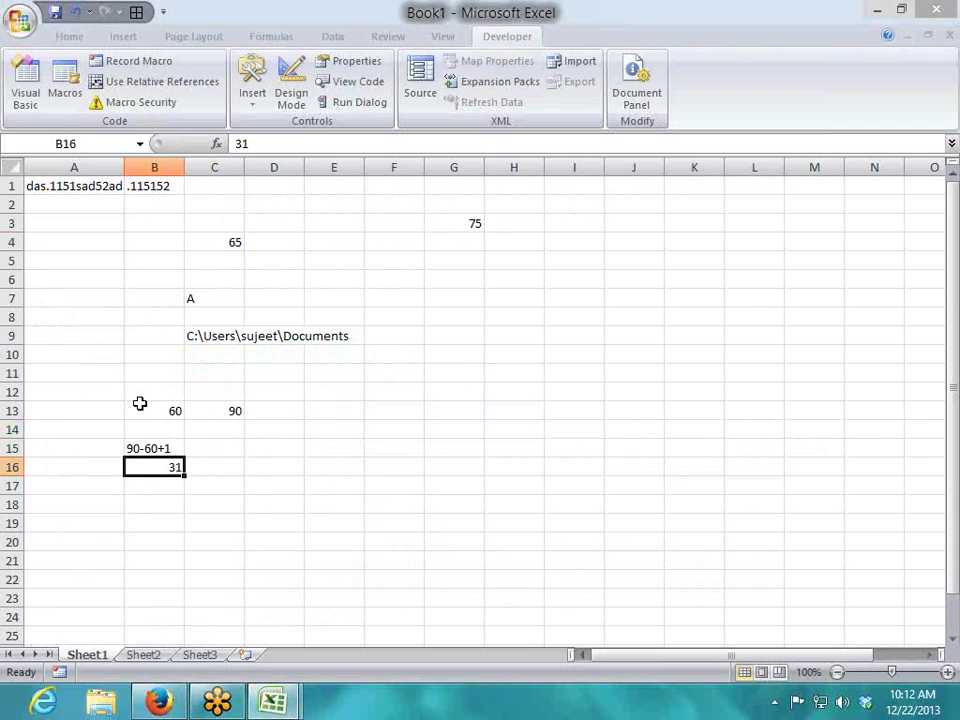
key(Right)
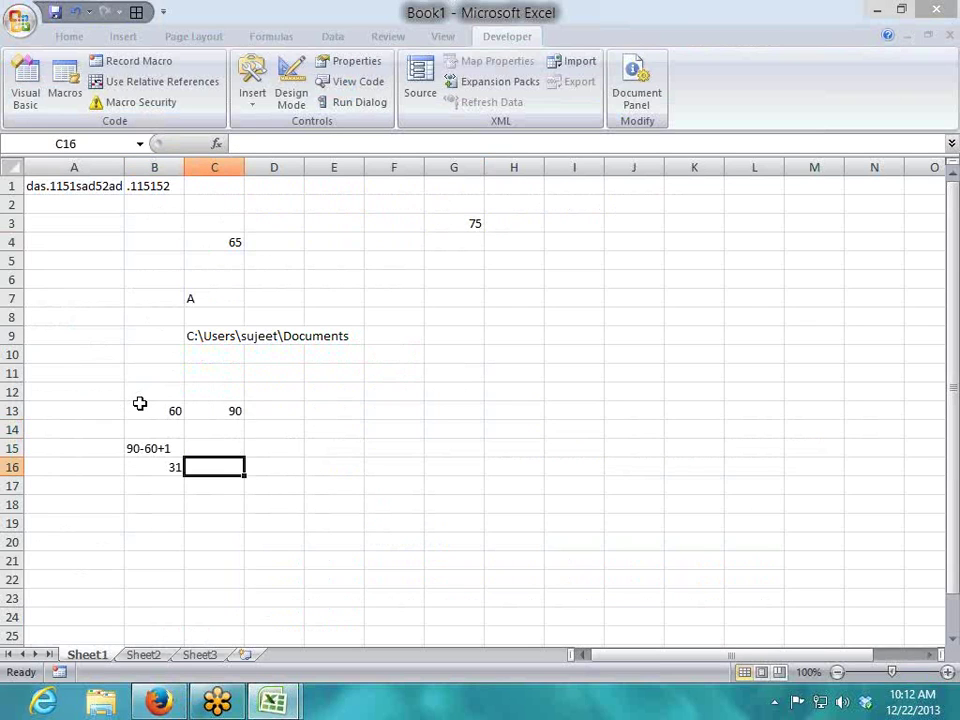
text(=ra)
key(Down)
key(Down)
key(Up)
key(Tab)
text())
key(Return)
key(Up)
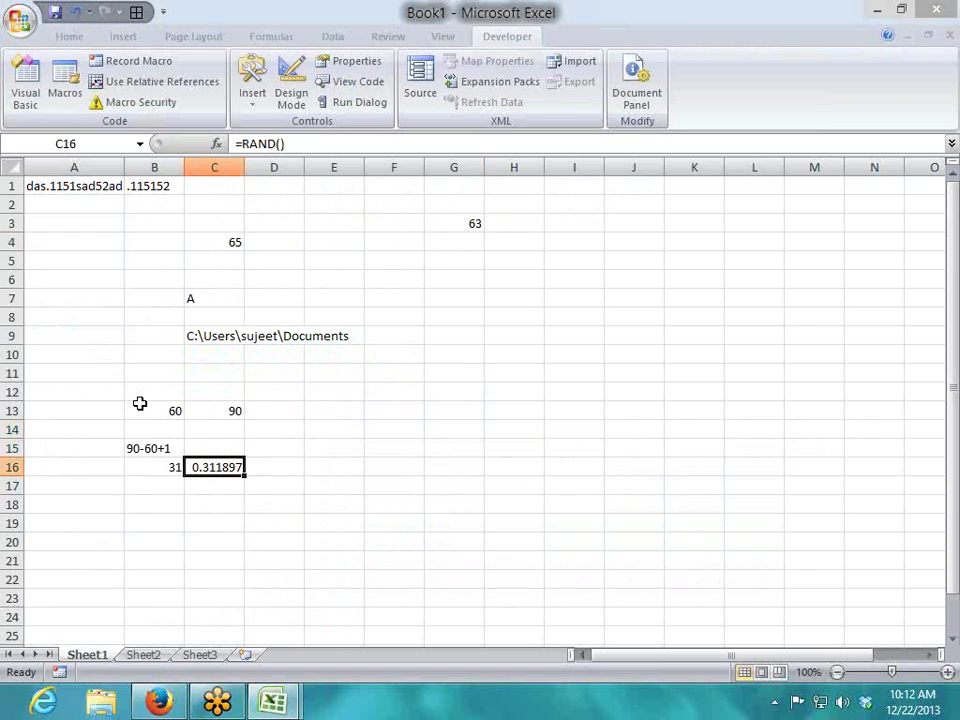
Step: Multiply B16 by C16 with a formula in cell D16
key(Right)
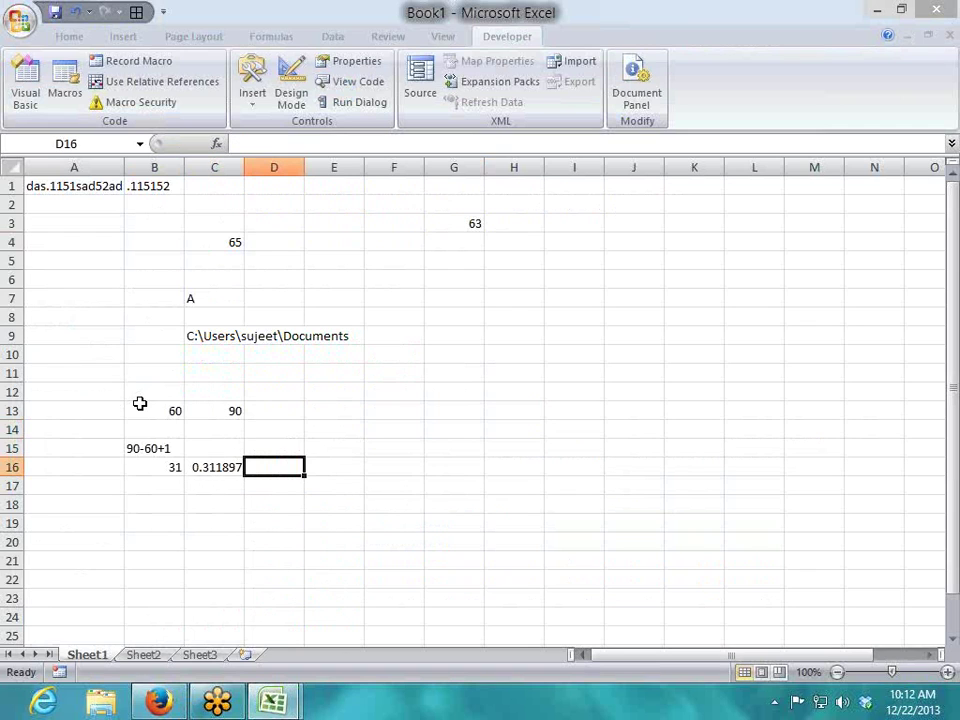
text(=)
key(Left)
key(Left)
text(-)
key(BackSpace)
text(*)
key(Left)
key(Return)
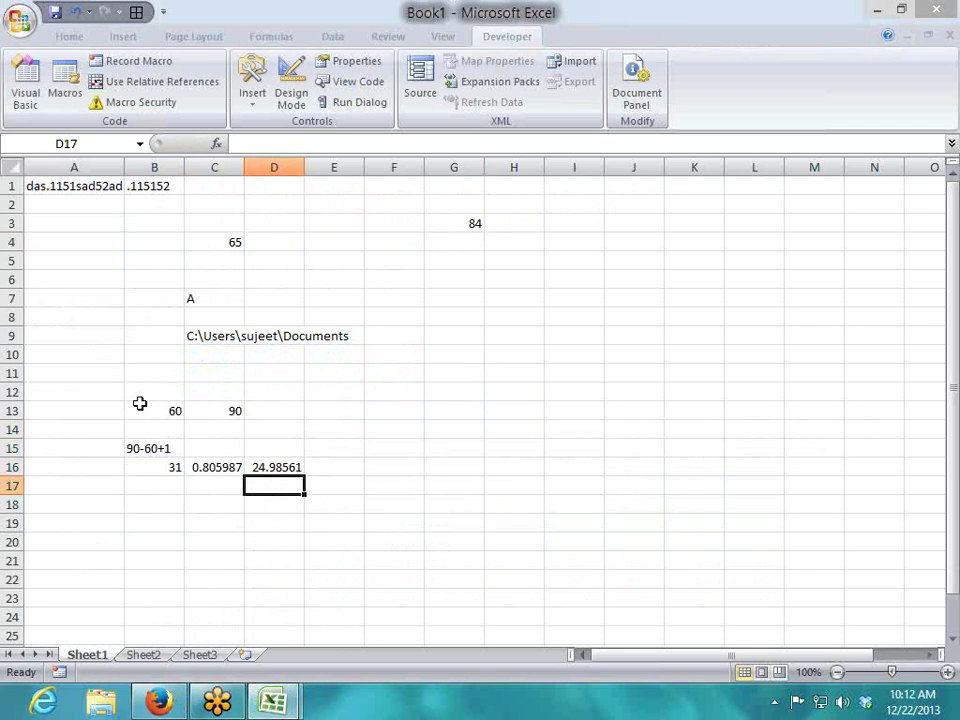
Step: Recalculate the sheet twice to compare the random values in C16 and D16
key(F2)
key(Return)
key(Up)
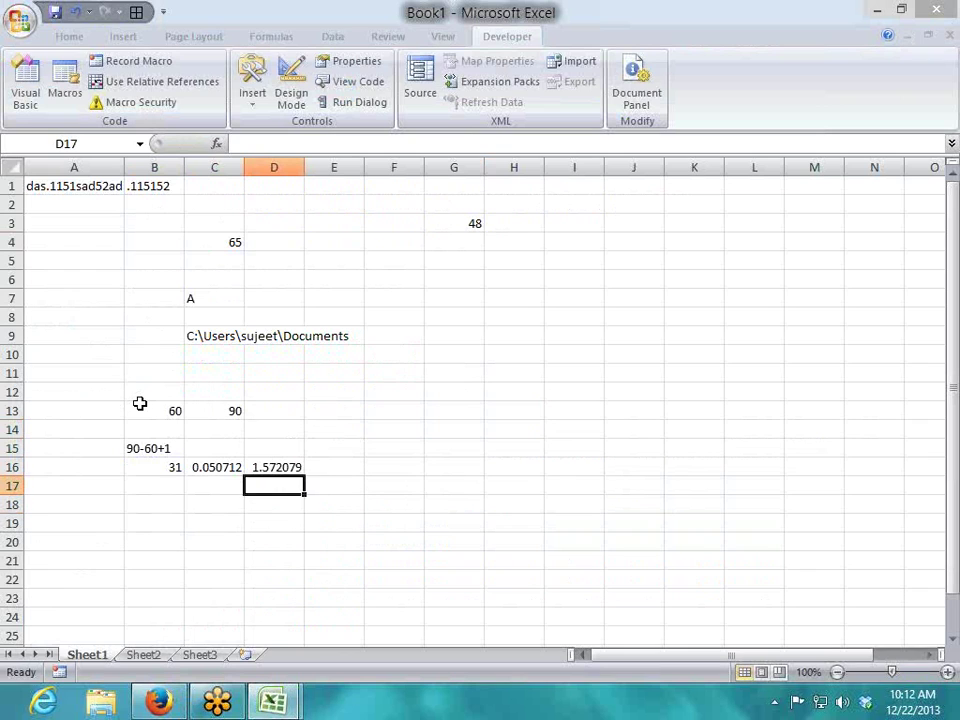
key(F2)
key(Return)
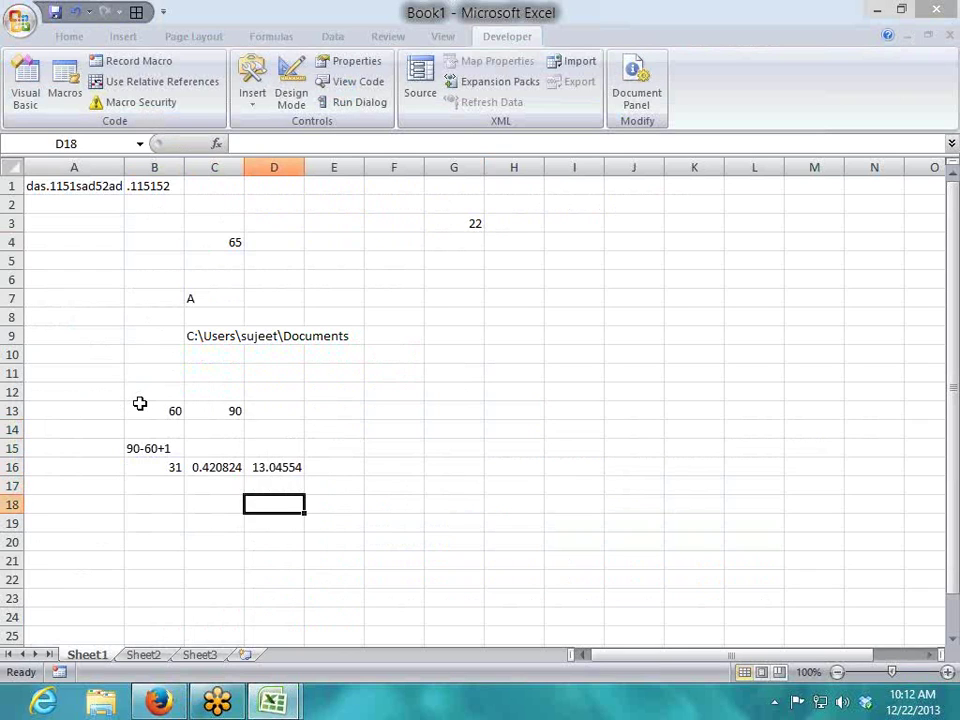
Step: Add the lower bound 60 to the D16 product with the formula =D16+60 in cell E16
key(Up)
key(Up)
key(Left)
key(Left)
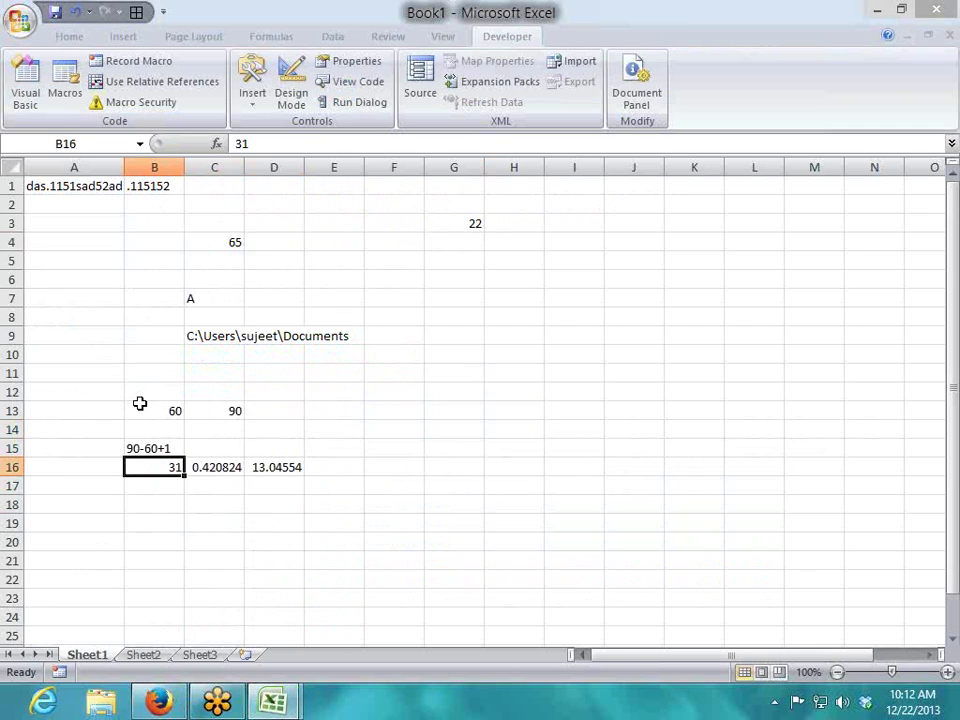
key(Right)
key(Right)
key(Right)
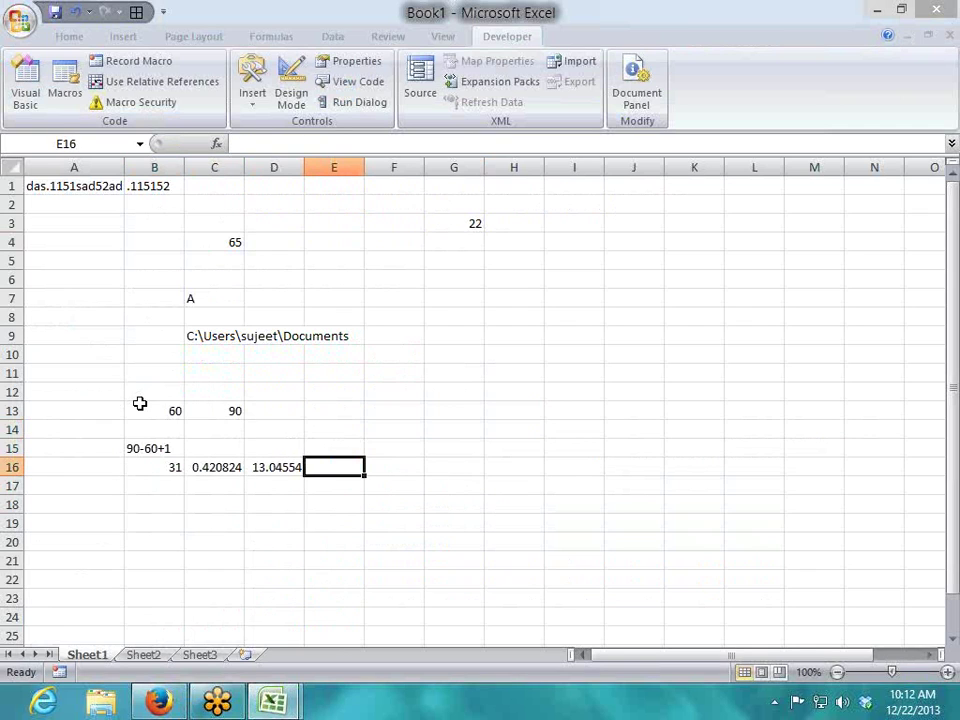
text(=)
key(Left)
text(+60)
key(Return)
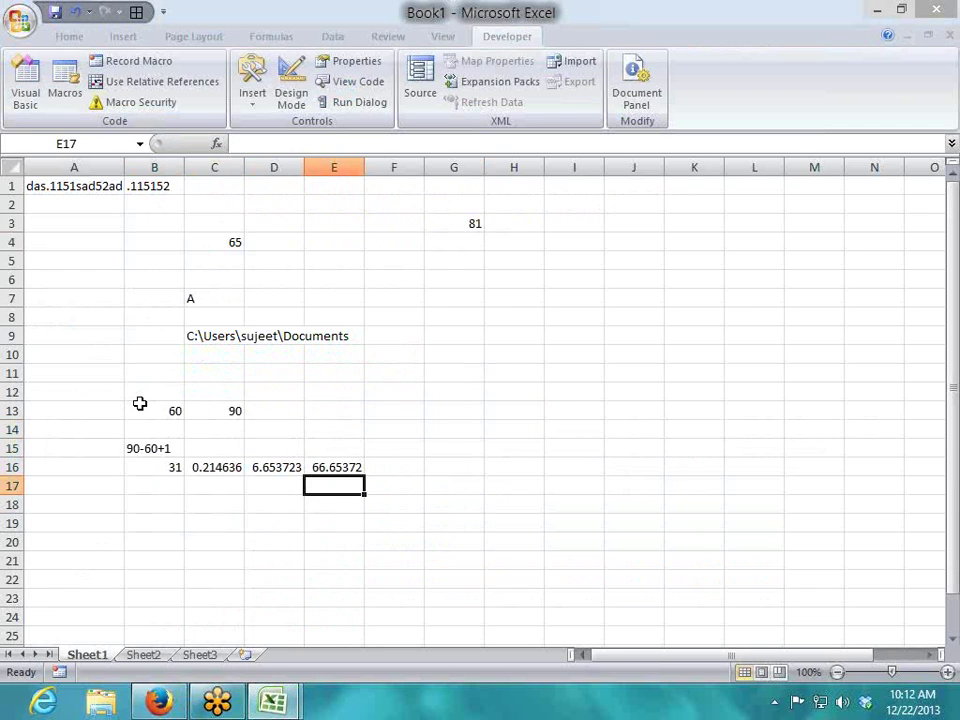
Step: Enter an INT formula in cell E17 that reduces the E16 value to a whole number
text(=int)
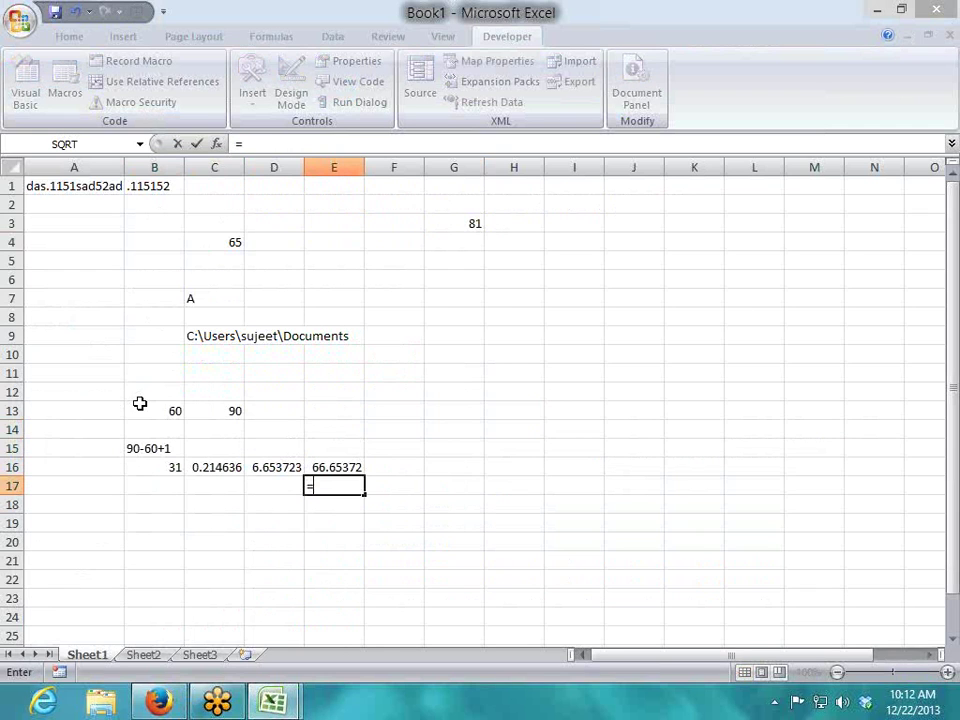
key(Tab)
key(Up)
key(Return)
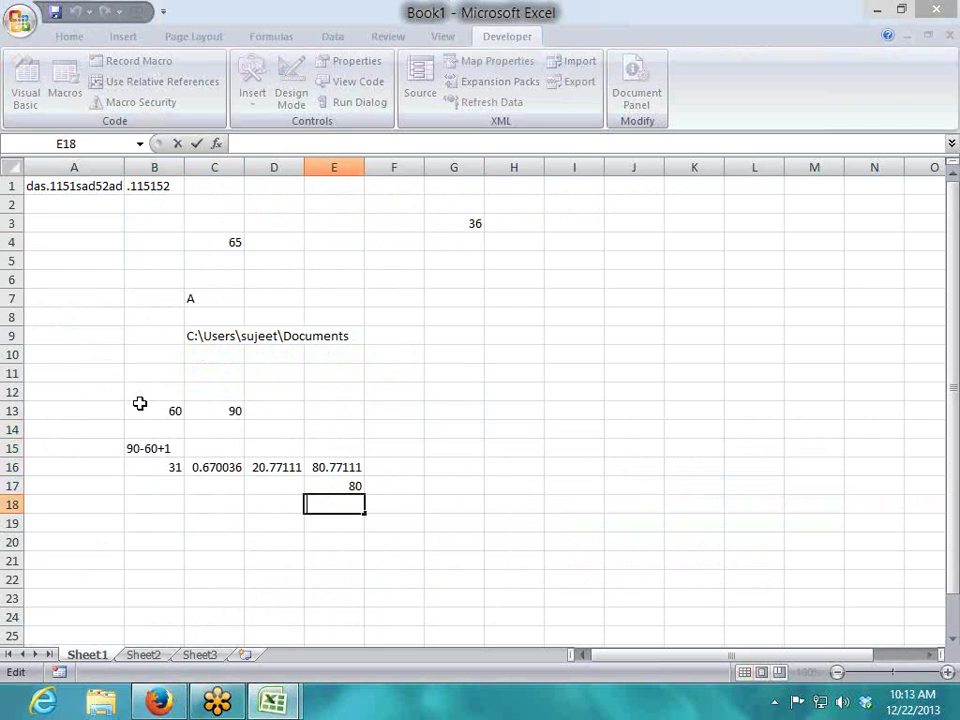
Step: Recalculate the sheet repeatedly to check the random whole number in E17, and switch back to the RND page in Firefox
key(Return)
key(Return)
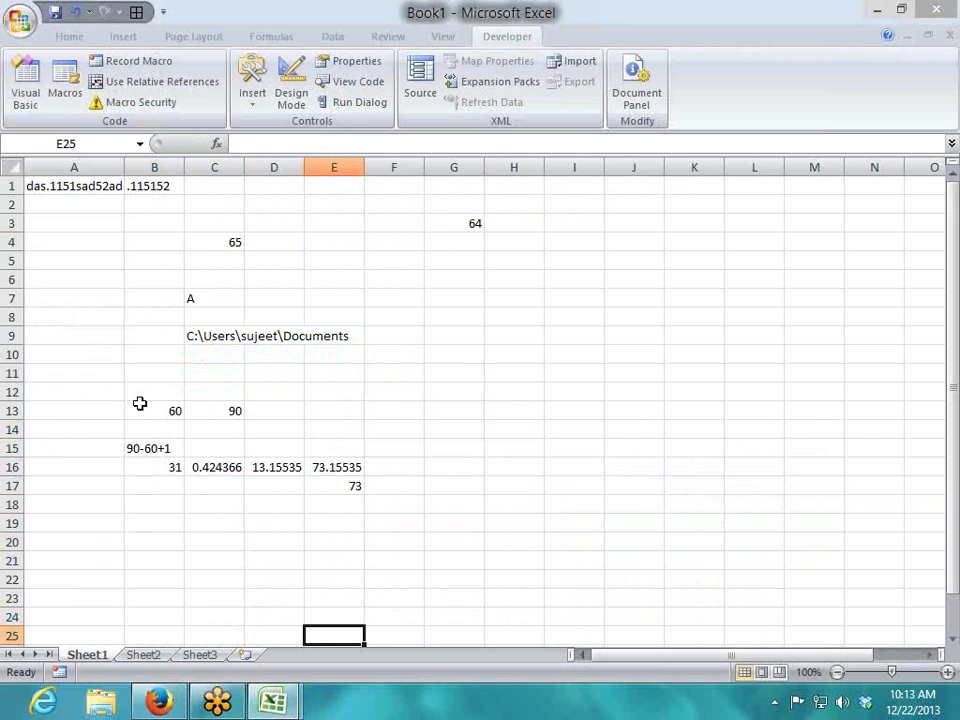
key(alt+Tab)
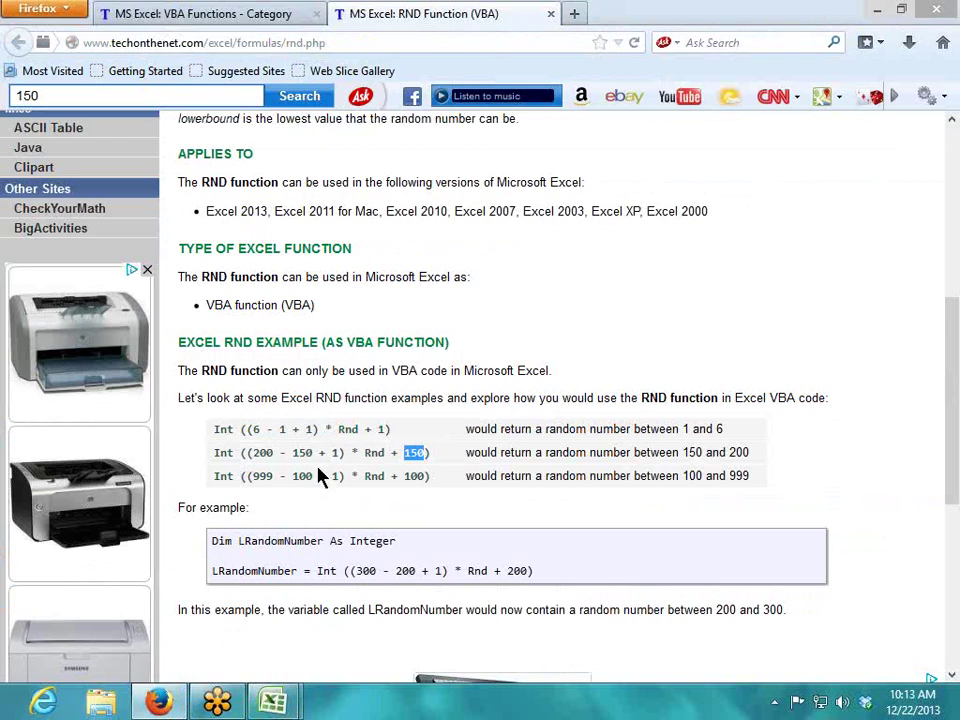
Step: Highlight the 200, 150, 1 and Rnd terms of the 150-to-200 example one by one, and close the RND page
double_click(261, 452)
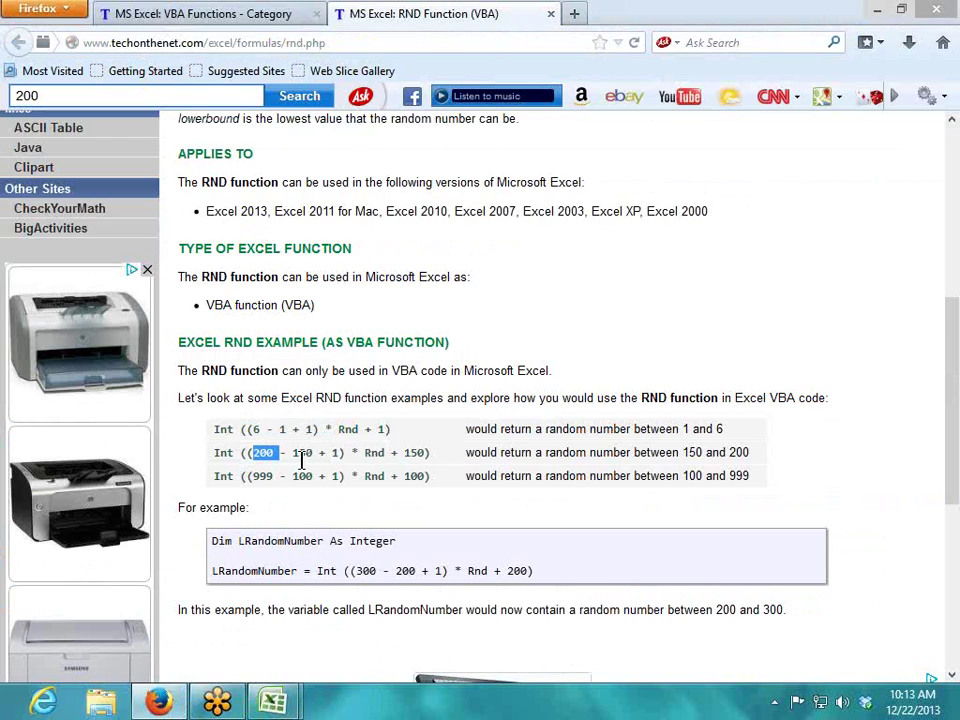
double_click(303, 452)
double_click(336, 452)
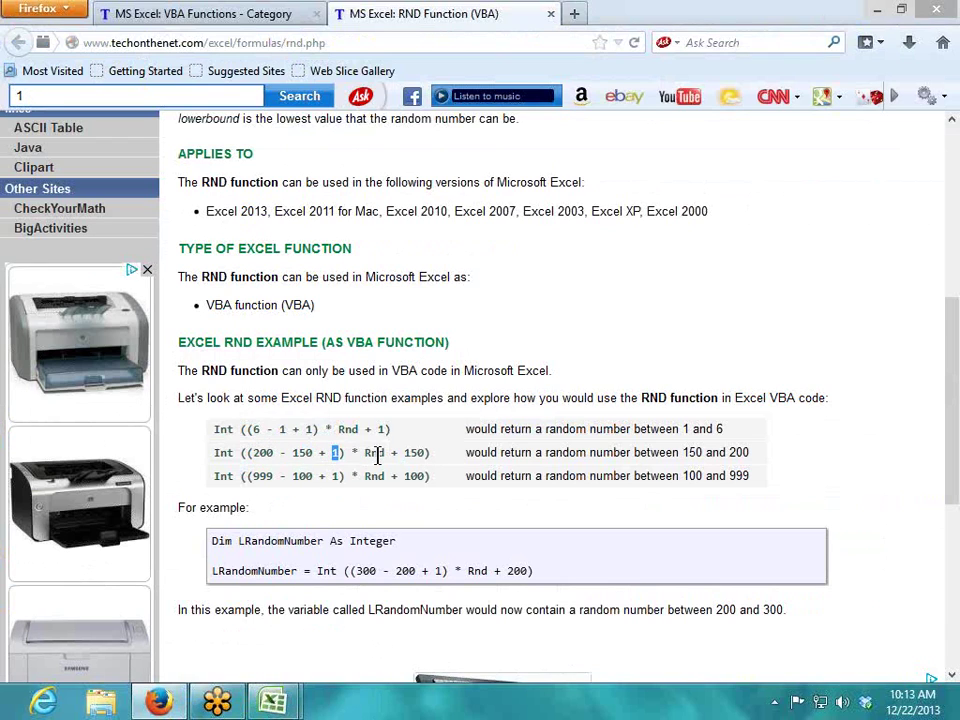
double_click(374, 452)
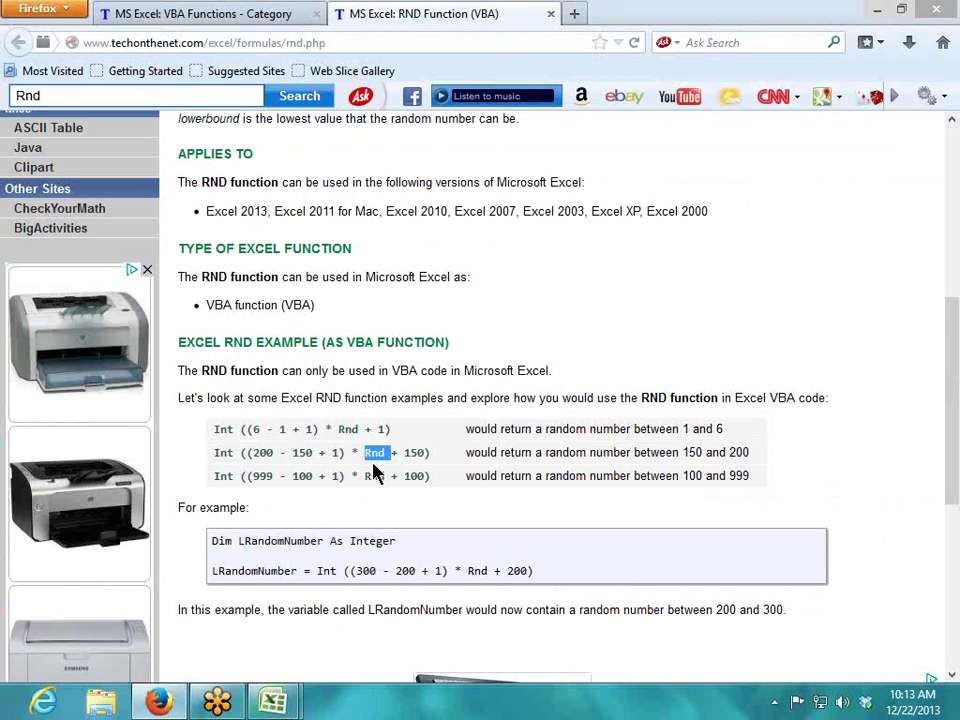
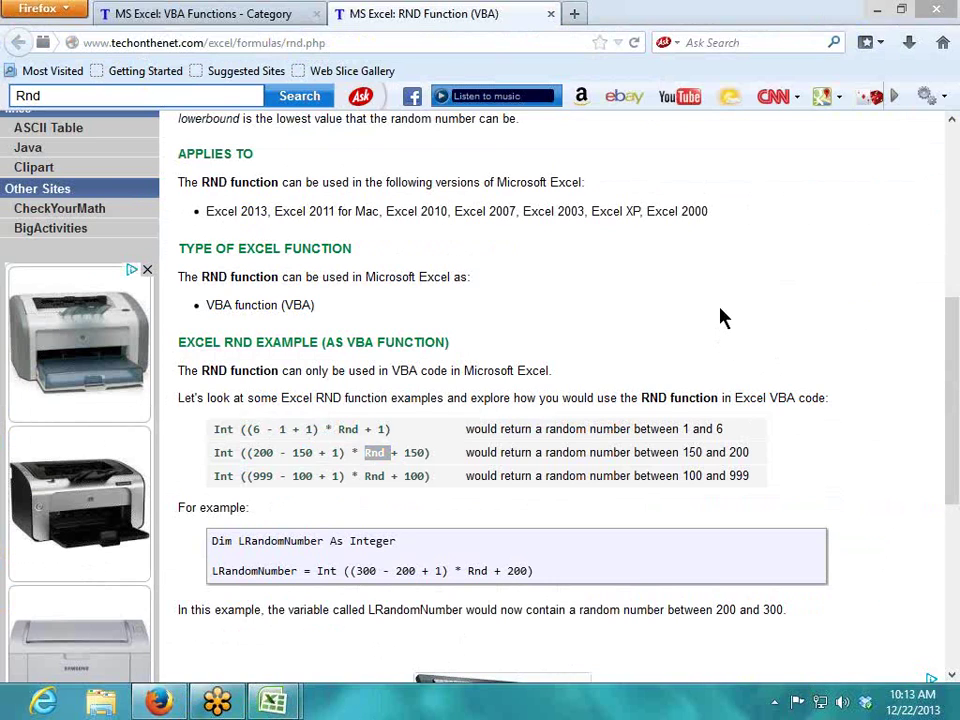
click(549, 22)
click(549, 15)
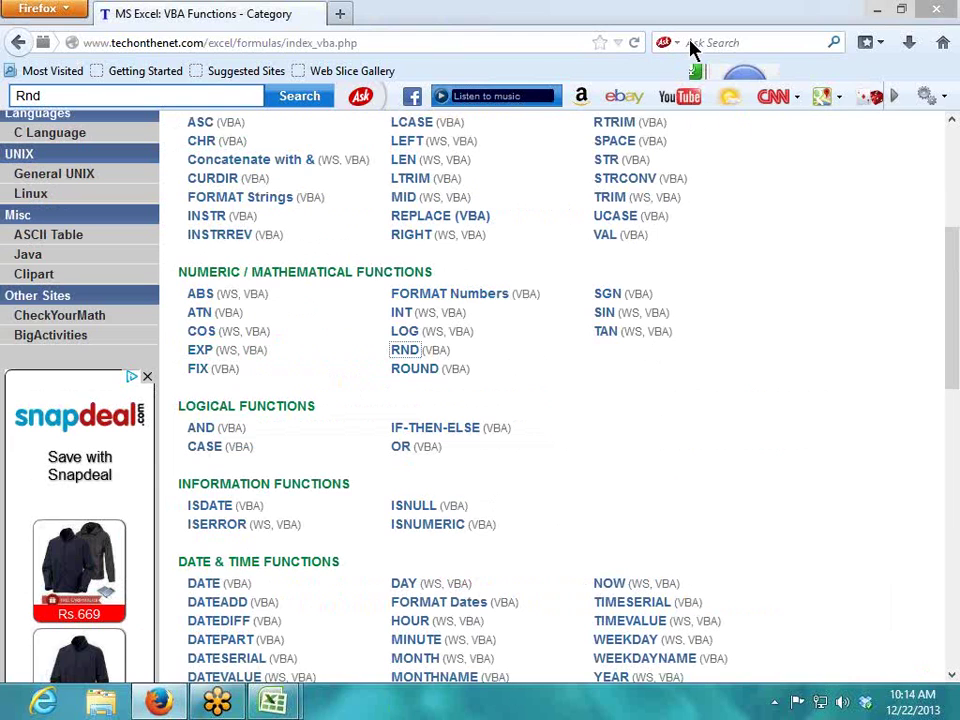
Step: Open the ROUND function page from the numeric functions in a new tab and go to its VBA examples
right_click(418, 374)
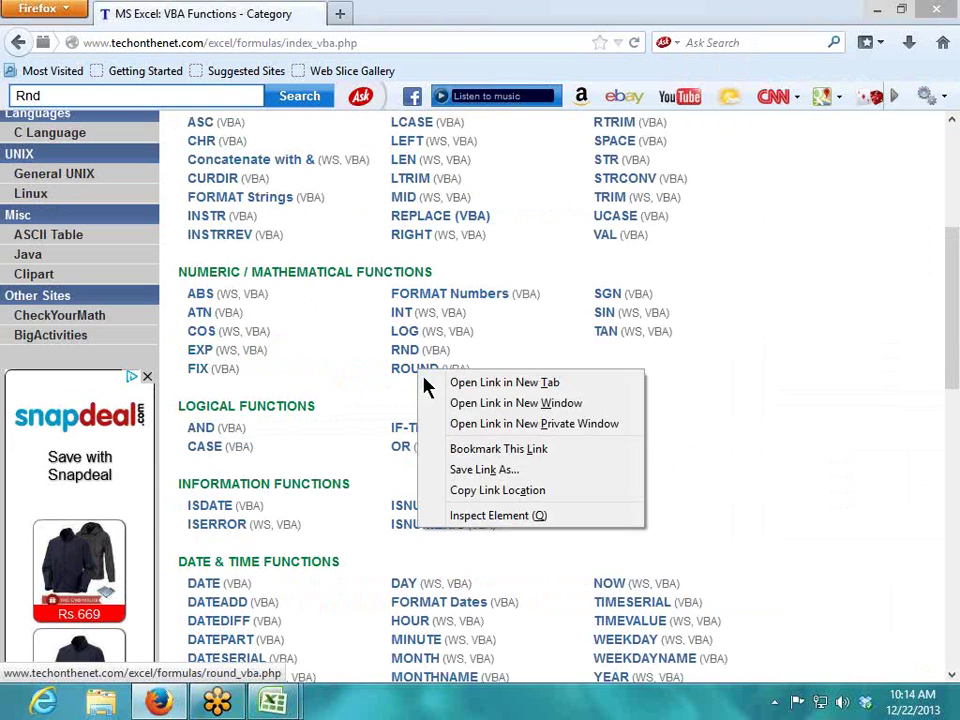
click(431, 384)
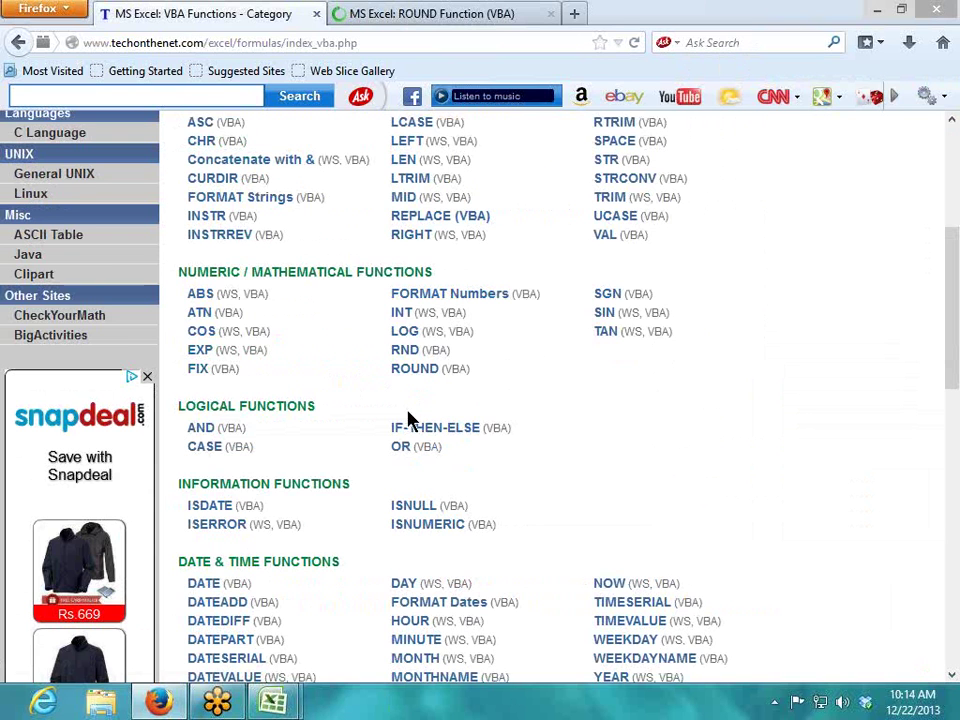
click(420, 15)
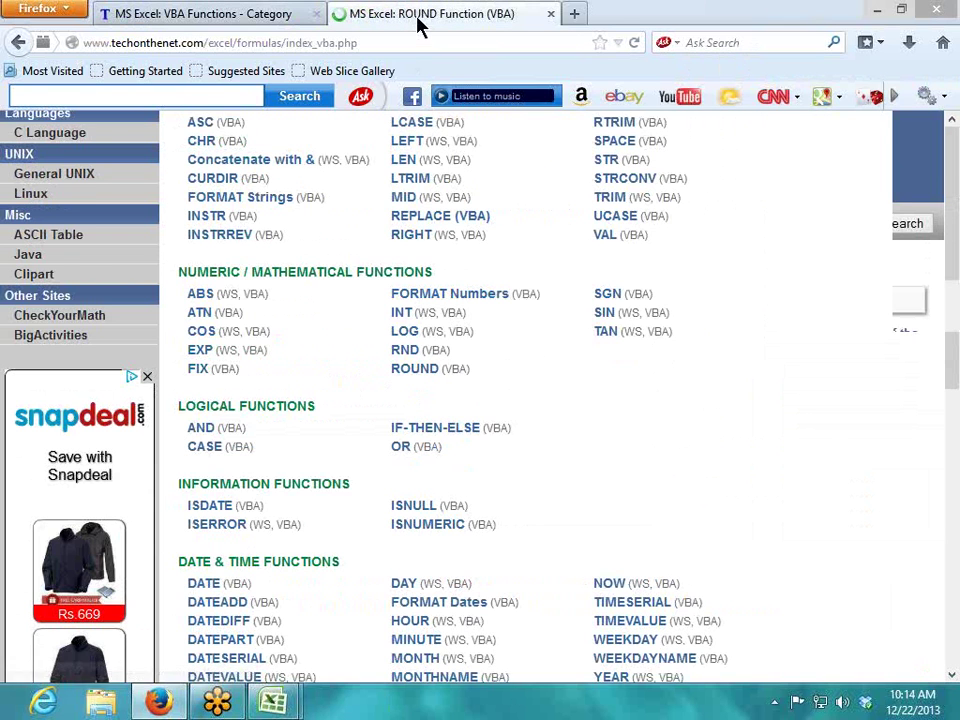
scroll(484, 532, down, 6)
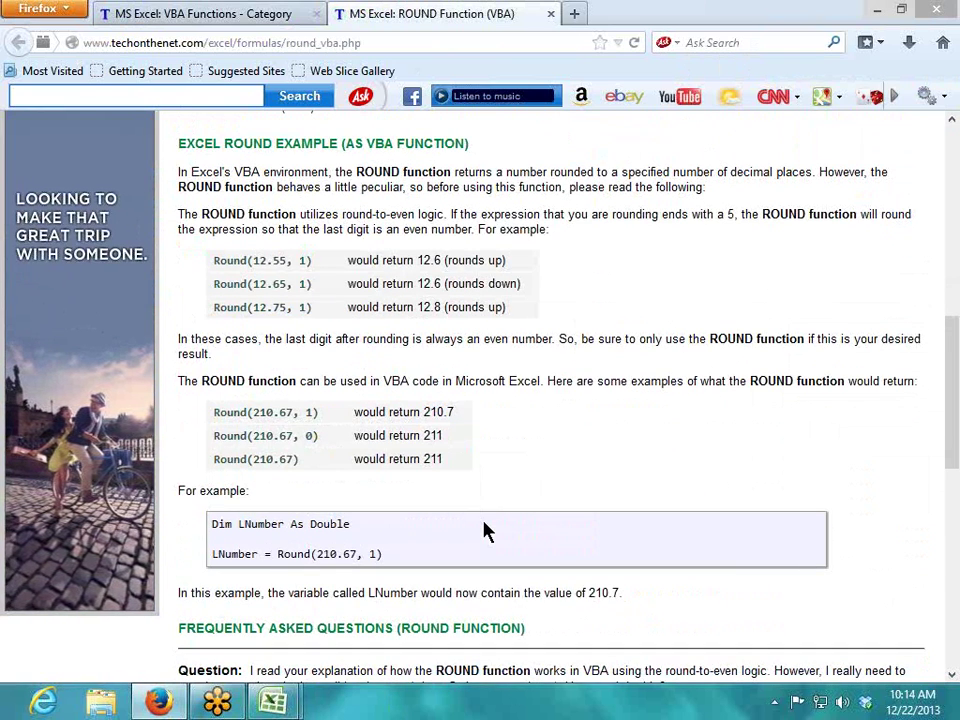
Step: Examine the decimal-places arguments and results in the ROUND examples, including the LNumber code, and close the ROUND page
double_click(301, 260)
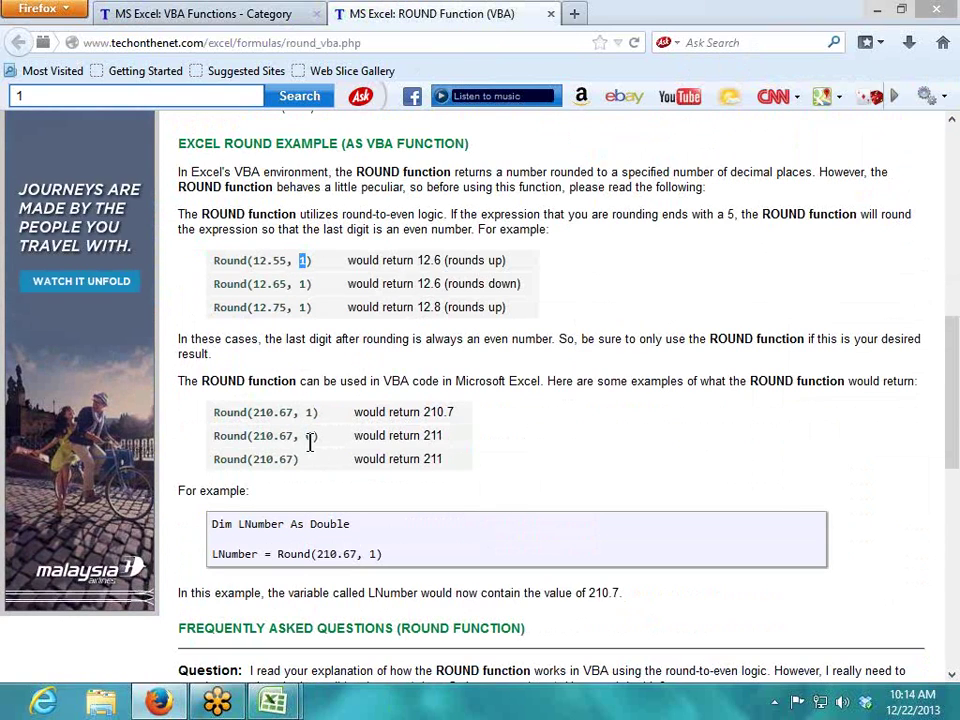
drag(311, 440, 437, 436)
double_click(437, 436)
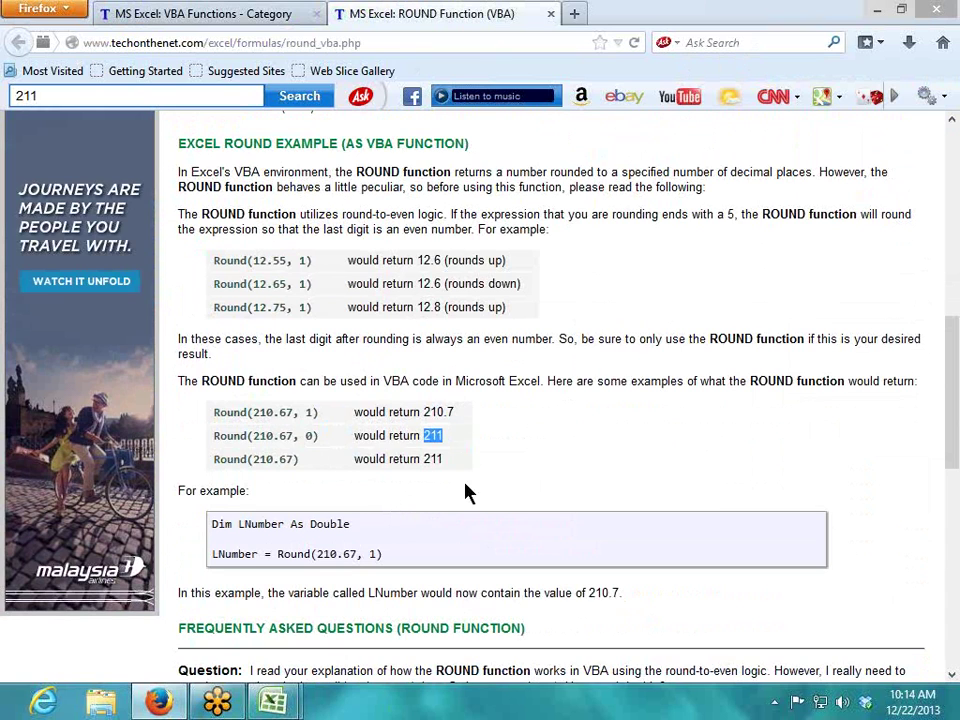
scroll(461, 513, down, 2)
double_click(338, 447)
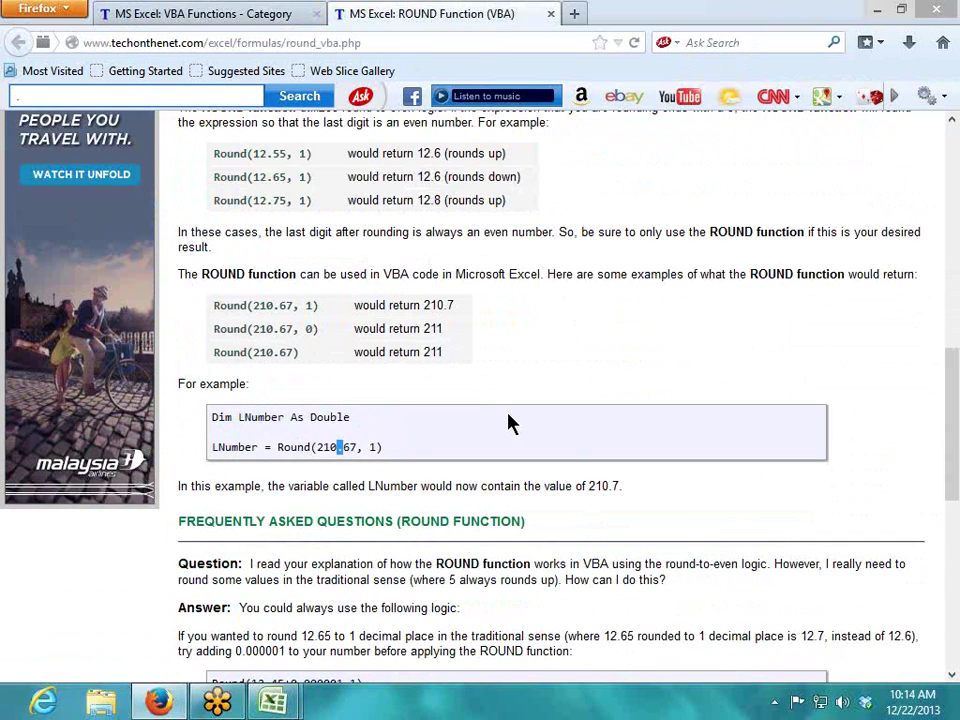
click(550, 13)
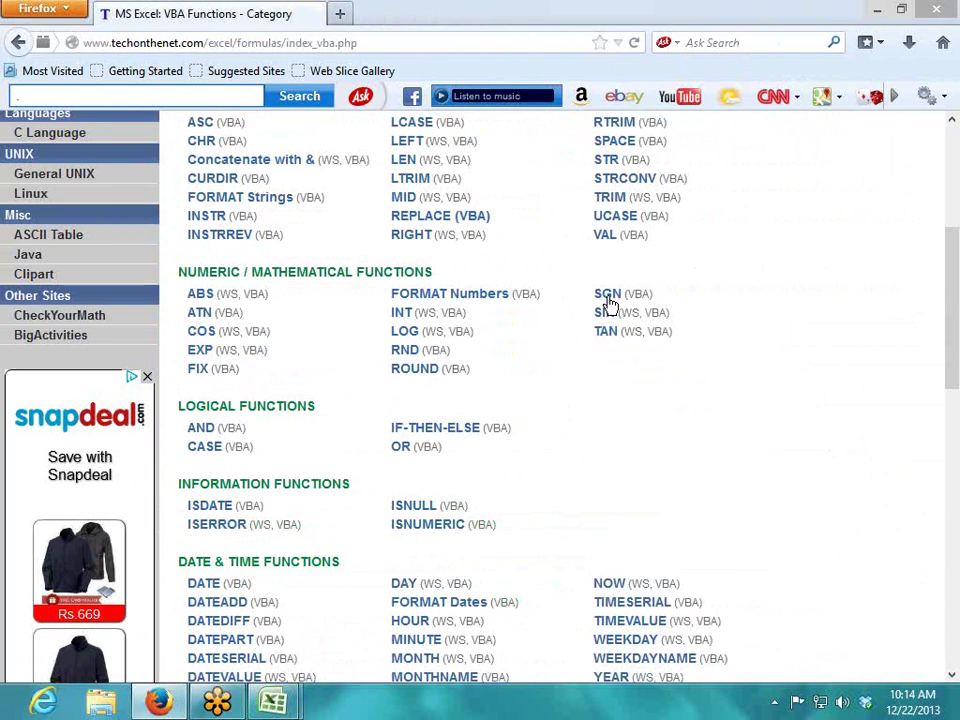
Step: Open the SGN function page in a new tab and read its notes and VBA examples
right_click(608, 298)
click(640, 311)
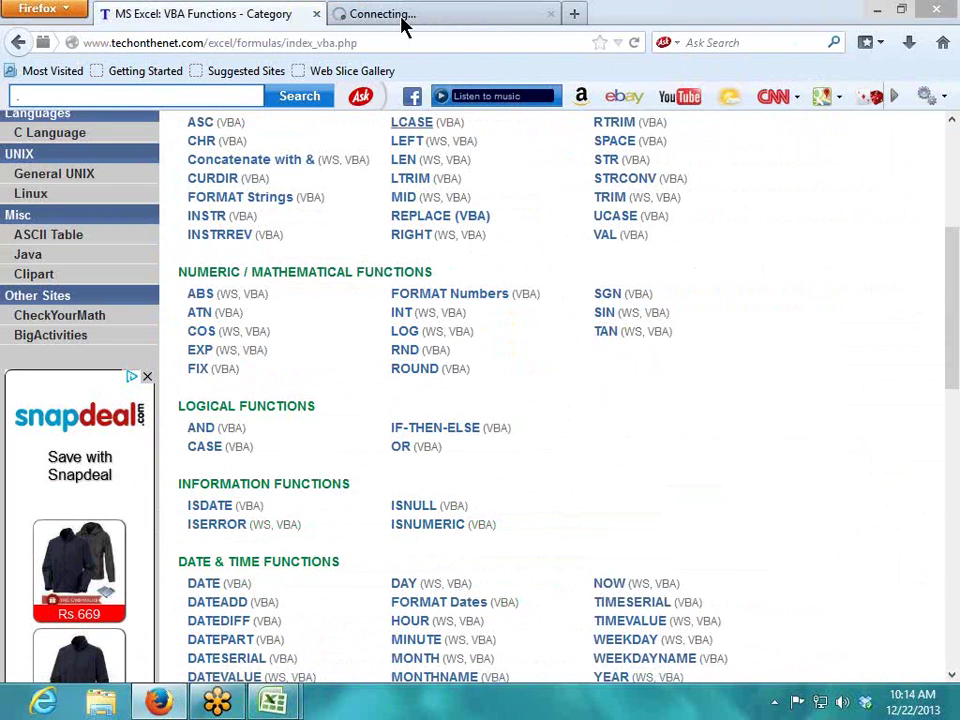
click(405, 16)
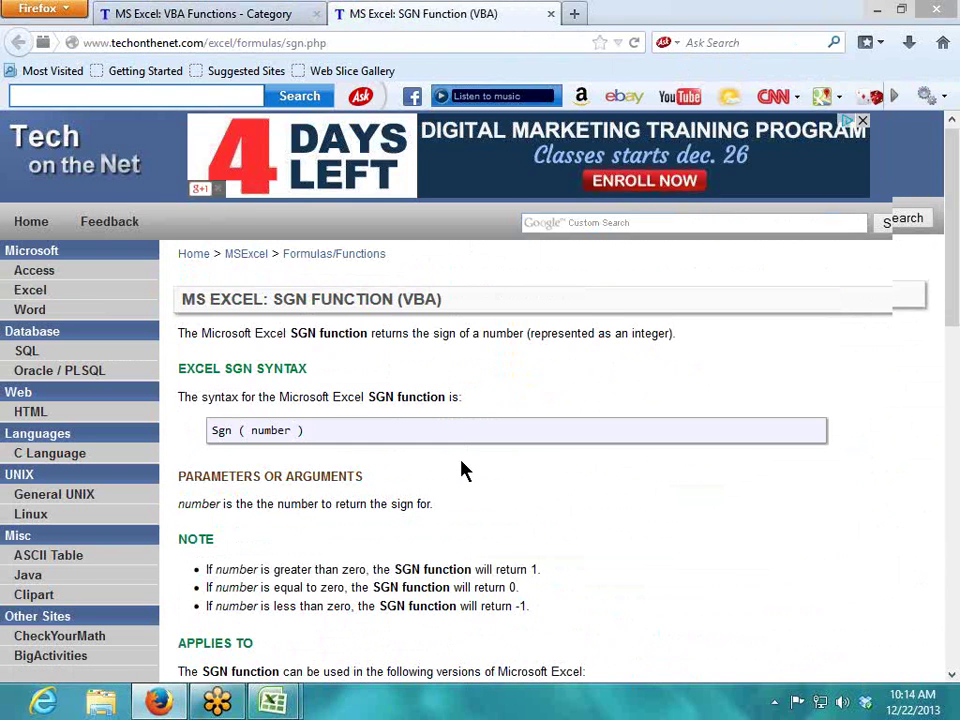
scroll(462, 470, down, 5)
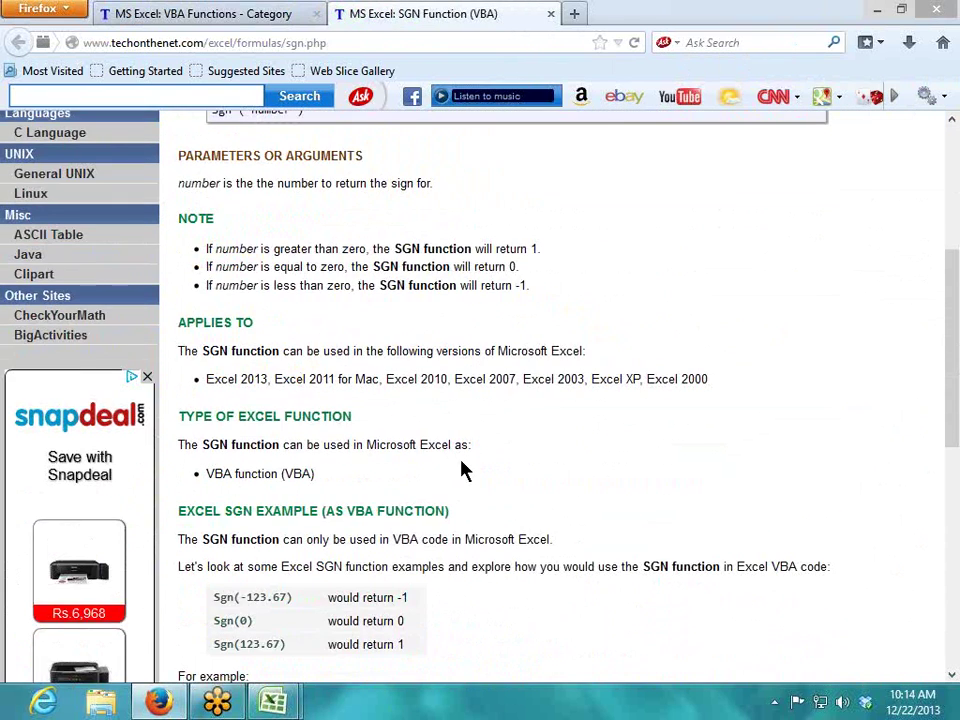
scroll(422, 514, down, 2)
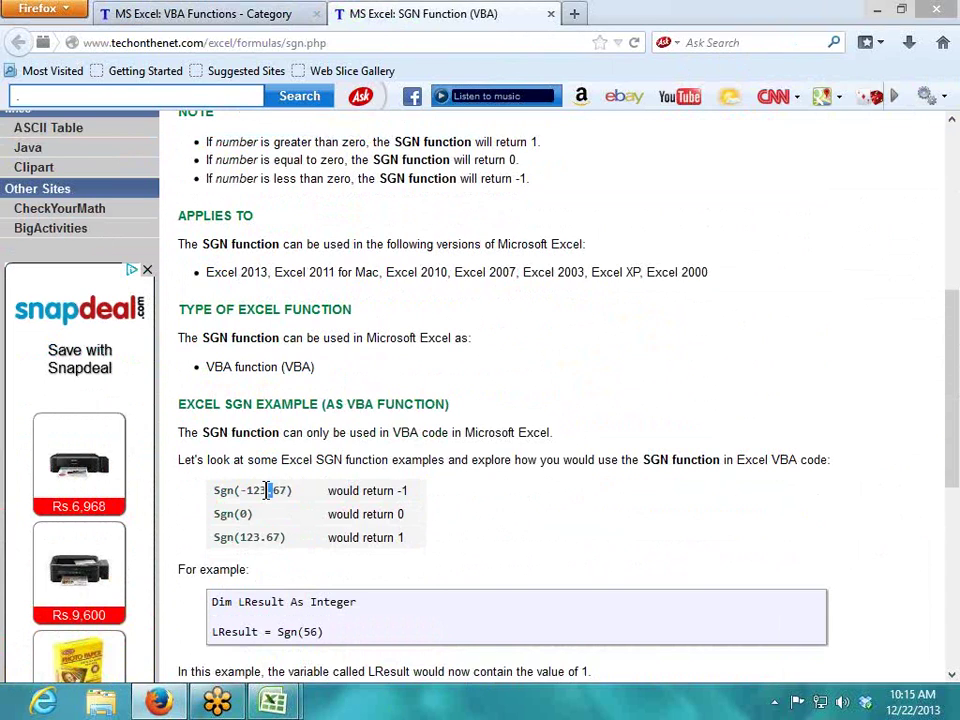
Step: Highlight part of the number in the Sgn(123.67) example and close the SGN page to return to the function list
double_click(272, 537)
click(550, 14)
click(605, 314)
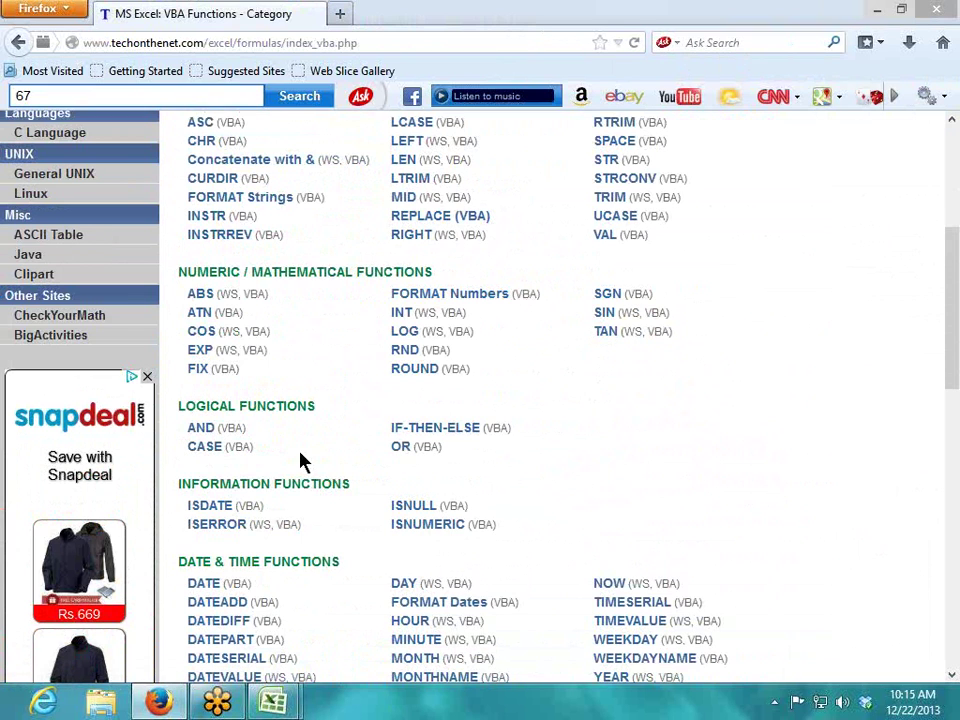
Step: Open the IF-THEN-ELSE statement page from the logical functions in a new tab and go to its syntax
scroll(302, 457, down, 2)
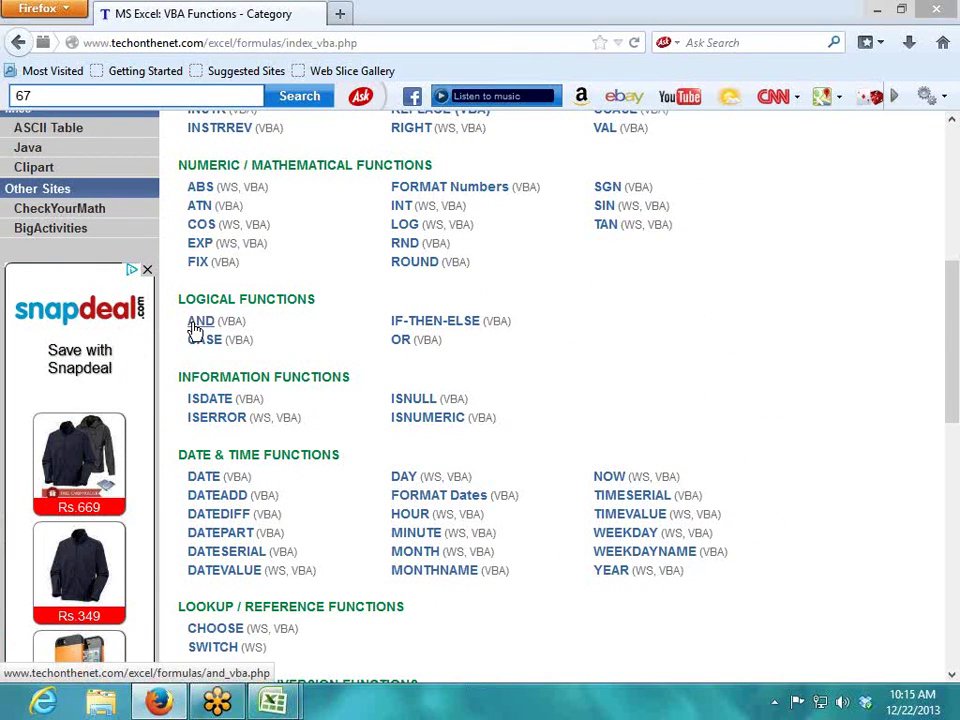
right_click(403, 324)
click(445, 331)
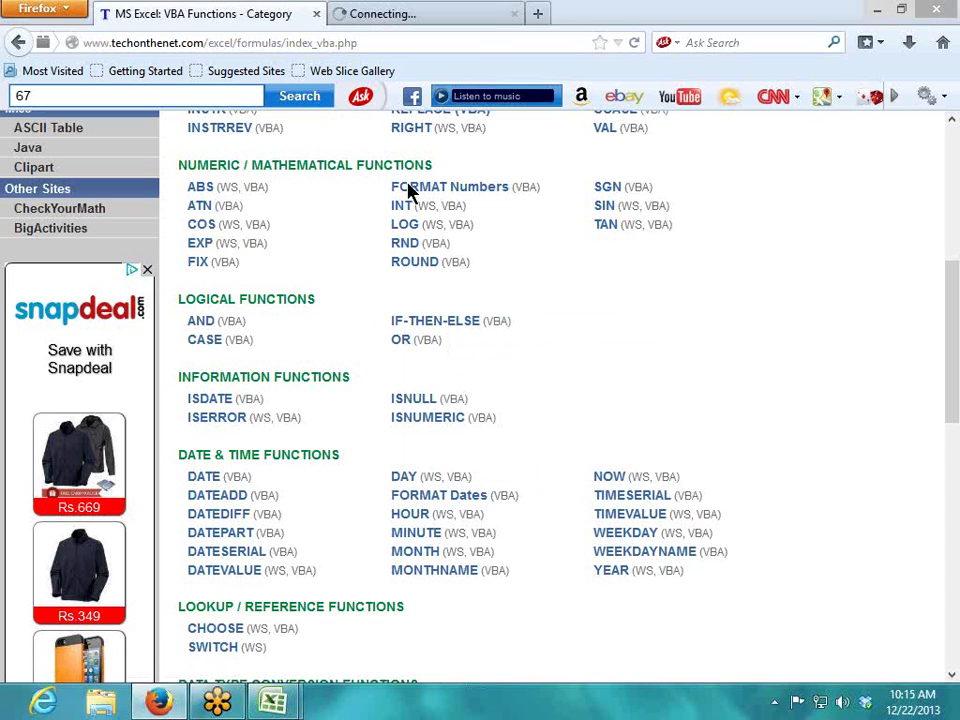
click(404, 20)
scroll(371, 497, down, 4)
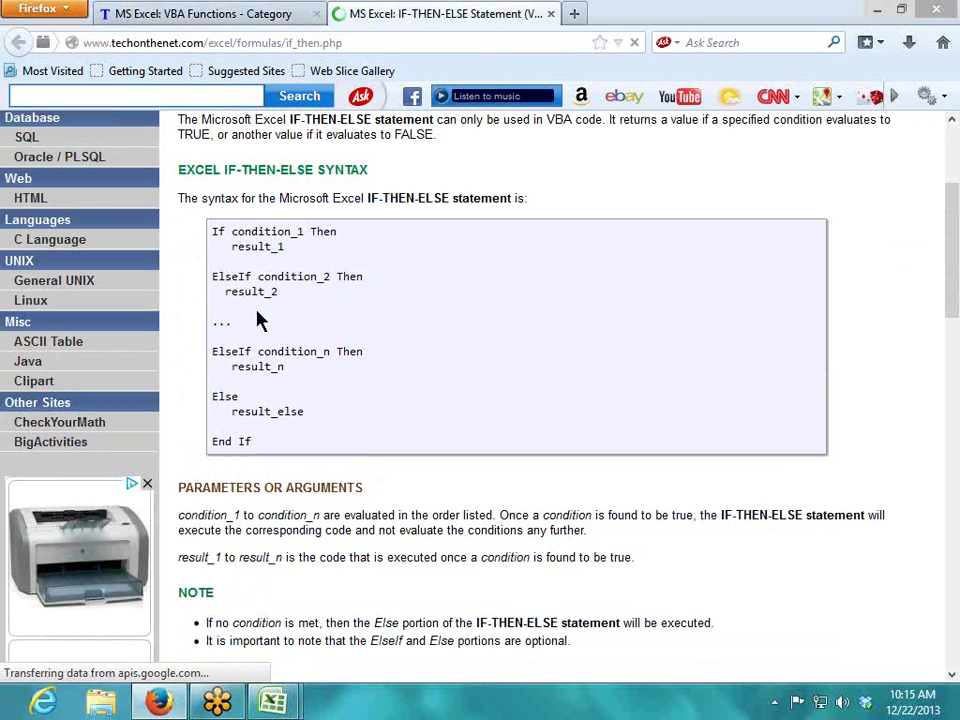
Step: Highlight the ElseIf keyword and the closing End If line in the IF-THEN-ELSE syntax block
double_click(231, 277)
click(258, 312)
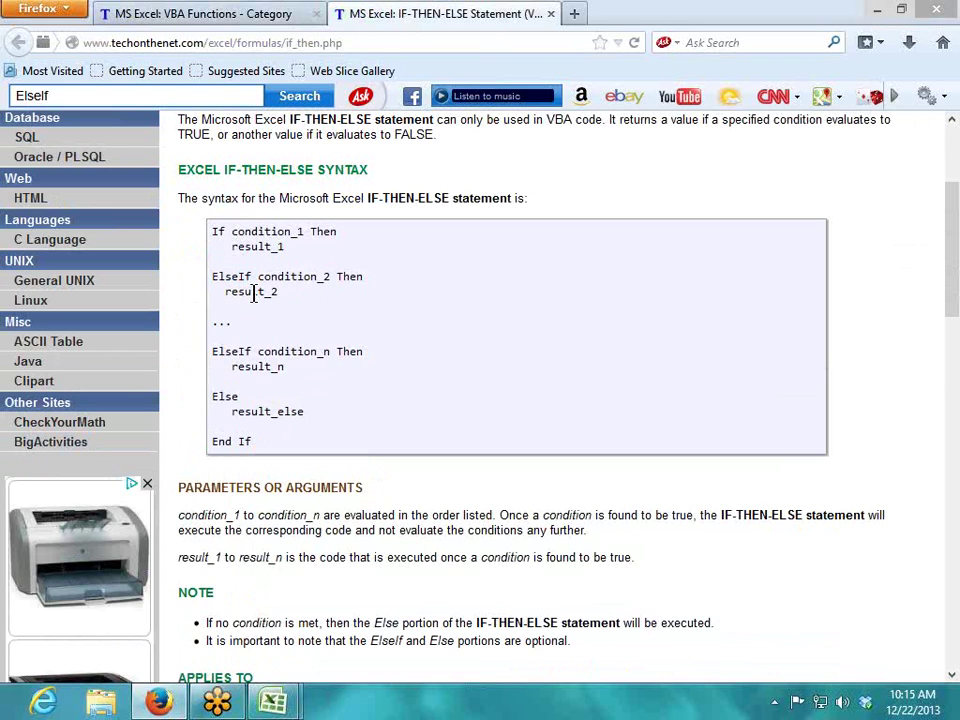
triple_click(226, 442)
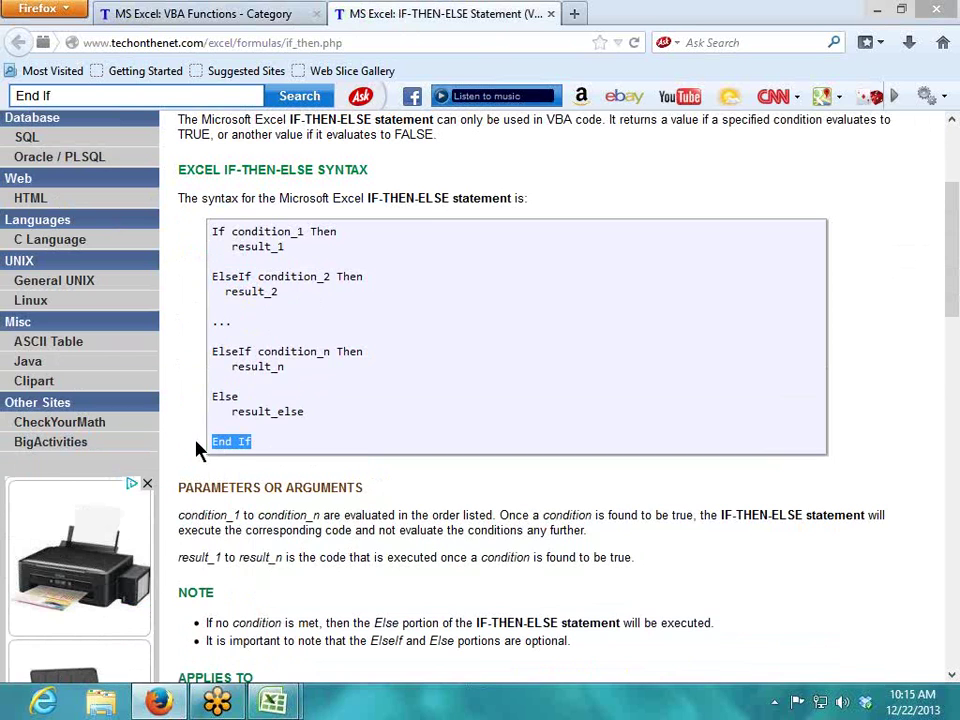
click(287, 385)
Step: Go to the ElseIf code example and highlight its If keyword and the LRegionName = "North" result line
scroll(272, 429, down, 5)
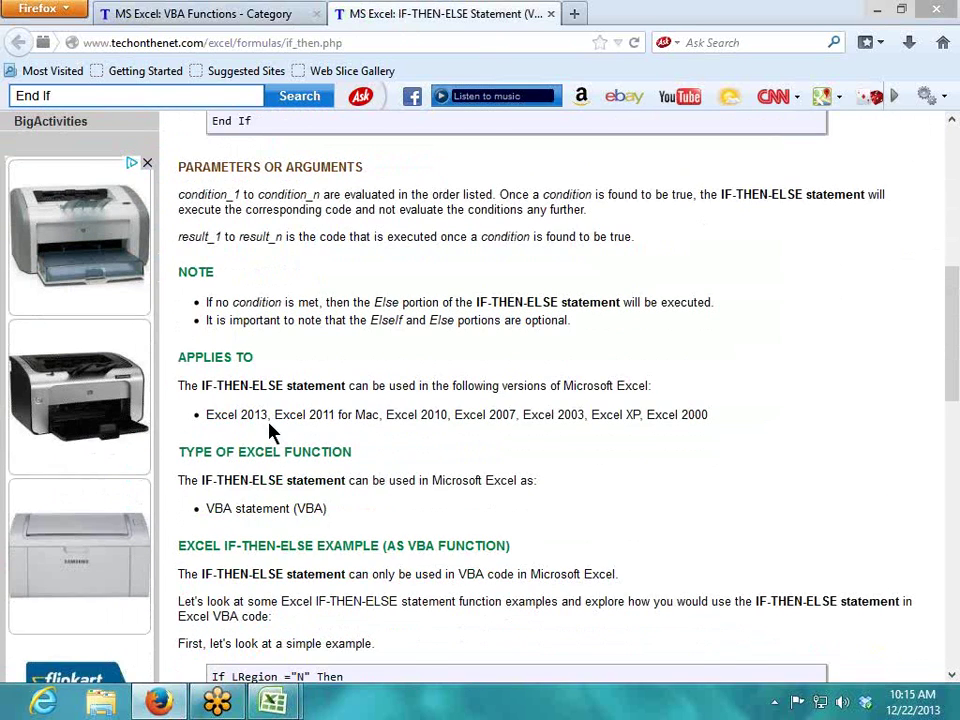
scroll(272, 429, down, 5)
scroll(267, 424, down, 2)
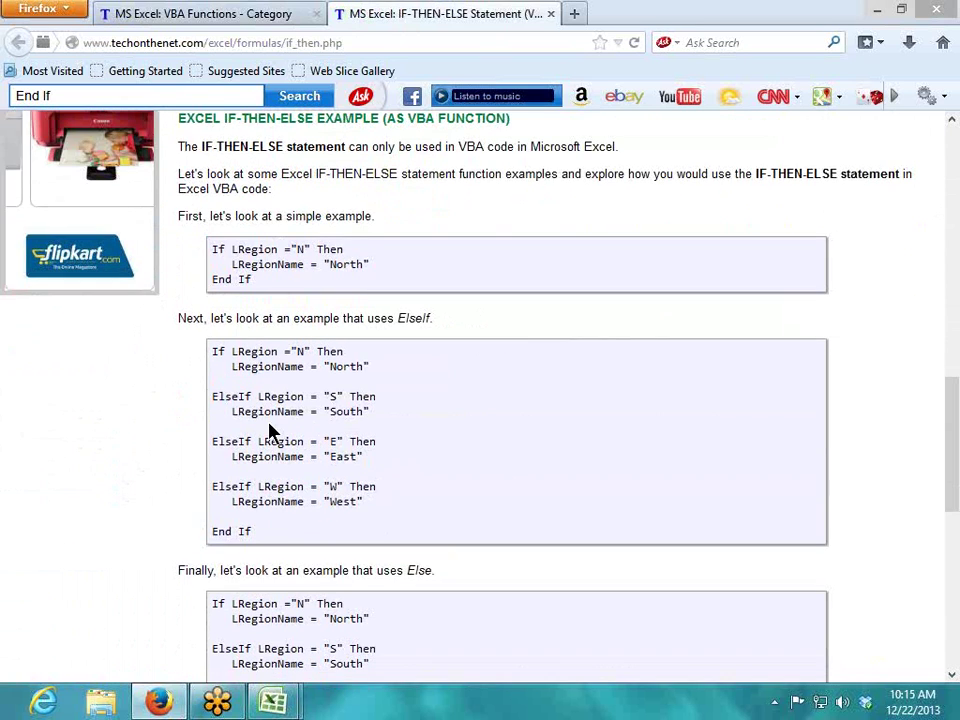
double_click(219, 353)
click(266, 358)
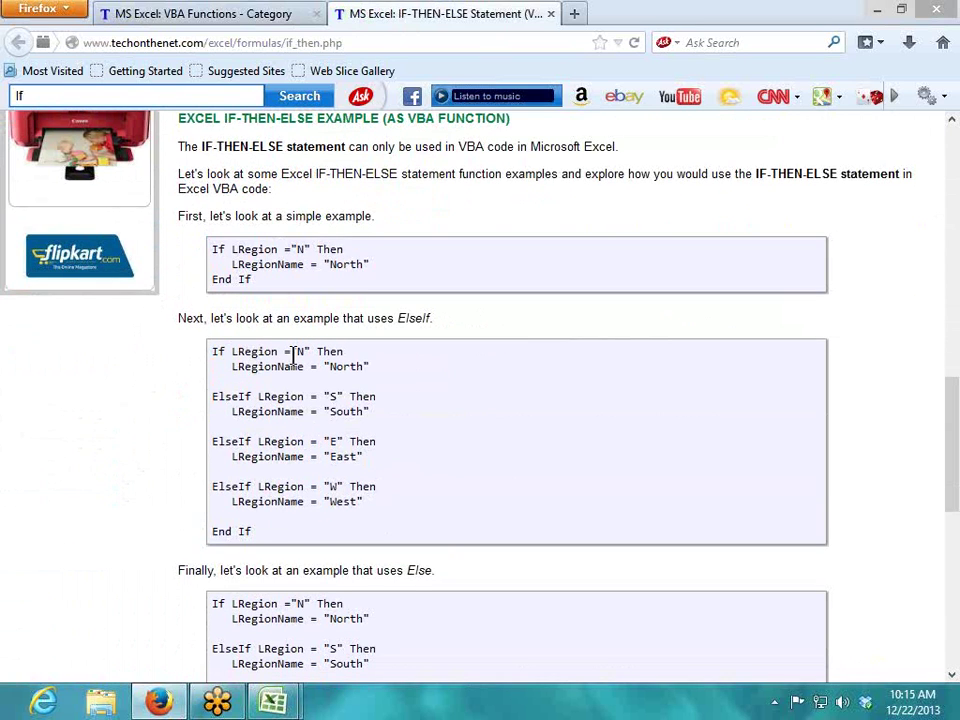
drag(232, 368, 378, 383)
click(178, 397)
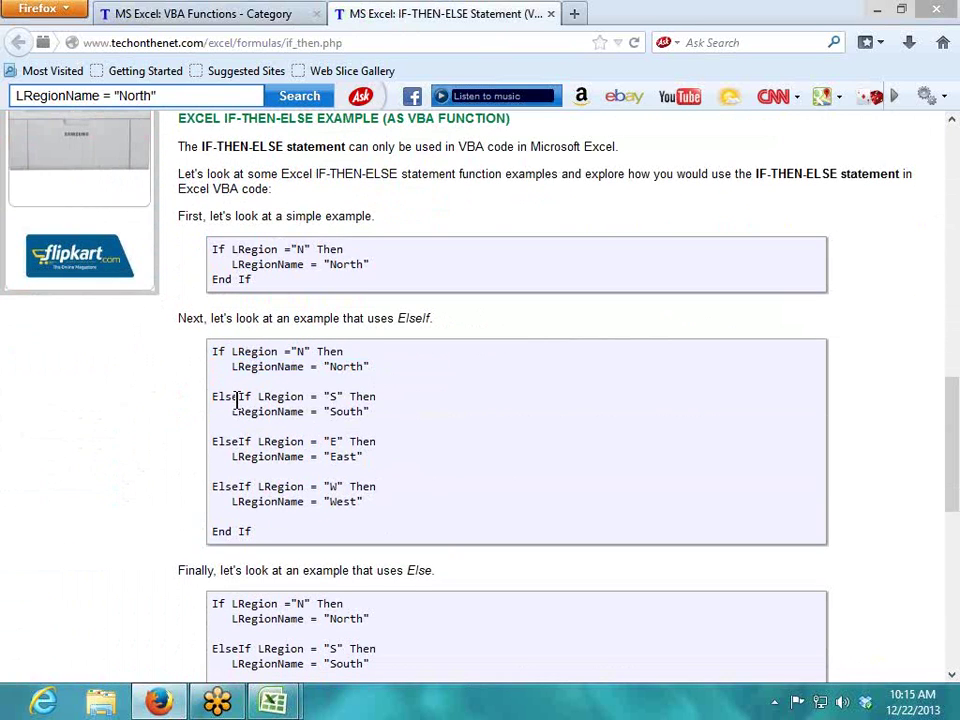
Step: Highlight key parts of the South, East and West ElseIf branches in turn, followed by the closing End If
double_click(238, 398)
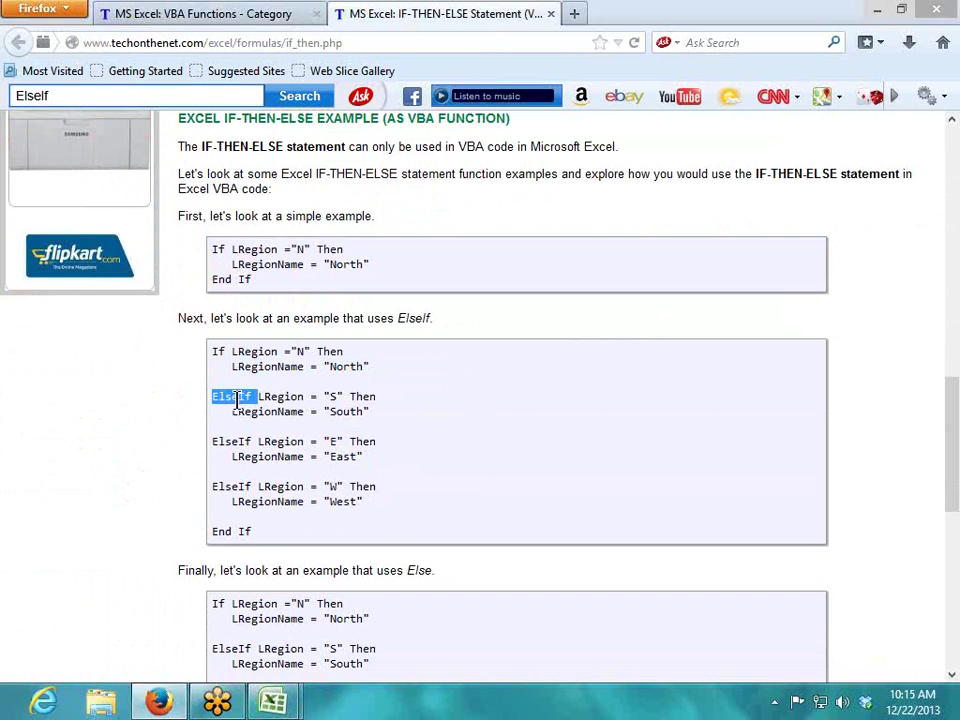
click(358, 412)
double_click(350, 412)
click(343, 450)
double_click(335, 441)
click(256, 485)
double_click(262, 486)
click(336, 487)
double_click(336, 487)
double_click(343, 501)
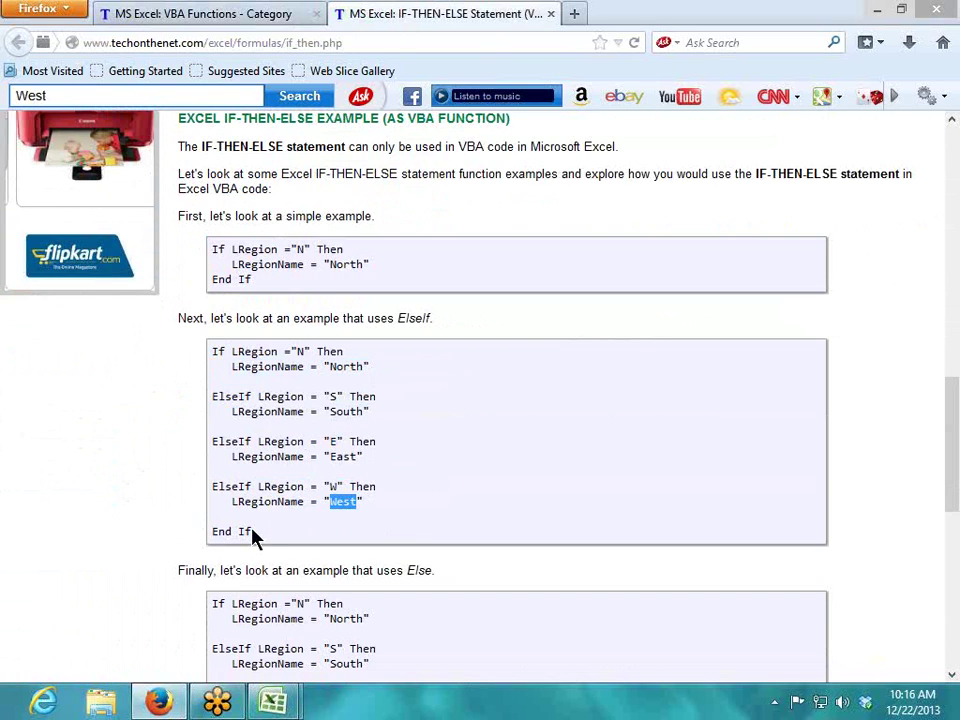
click(213, 537)
drag(213, 537, 252, 533)
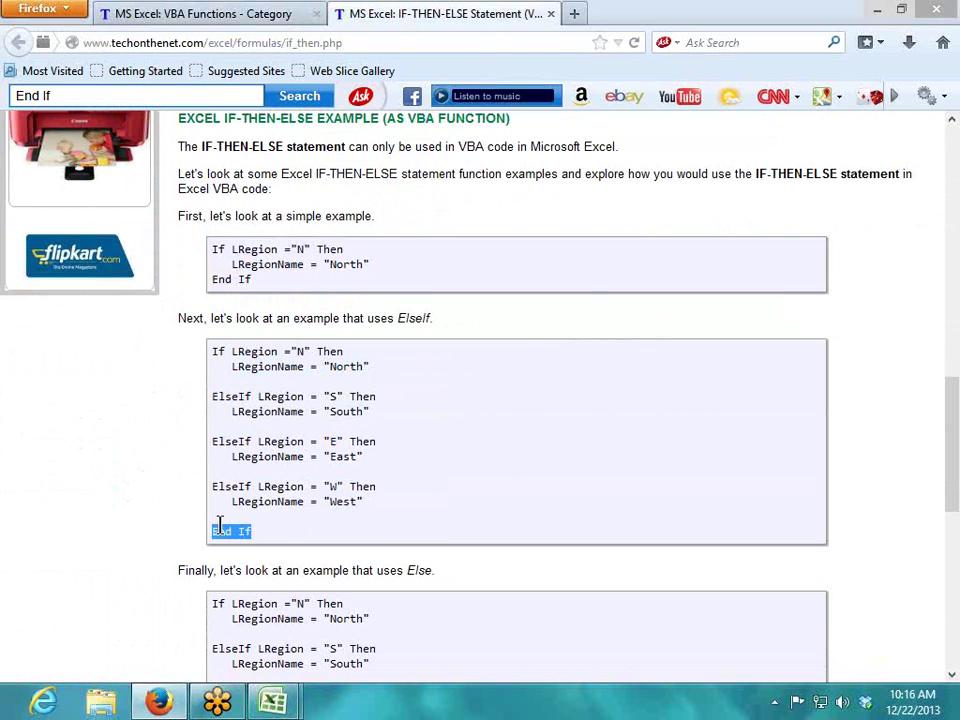
Step: Highlight the Else keyword and its "West" result line in the final example, and close the IF-THEN-ELSE page
scroll(245, 345, up, 3)
scroll(270, 521, down, 3)
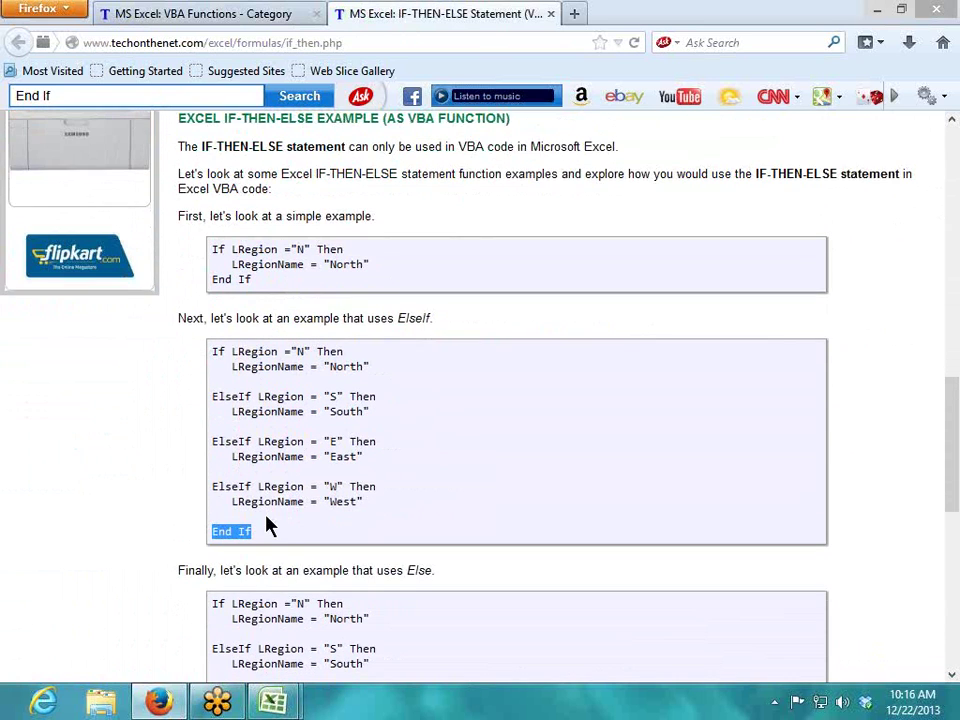
scroll(268, 525, down, 6)
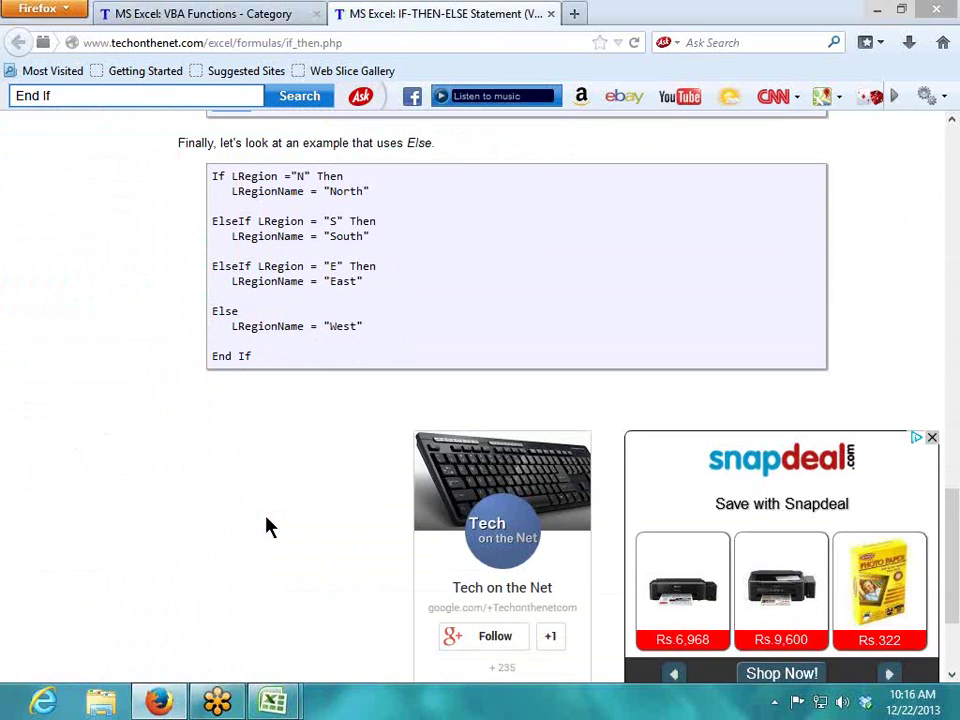
double_click(229, 312)
click(278, 330)
drag(237, 326, 359, 328)
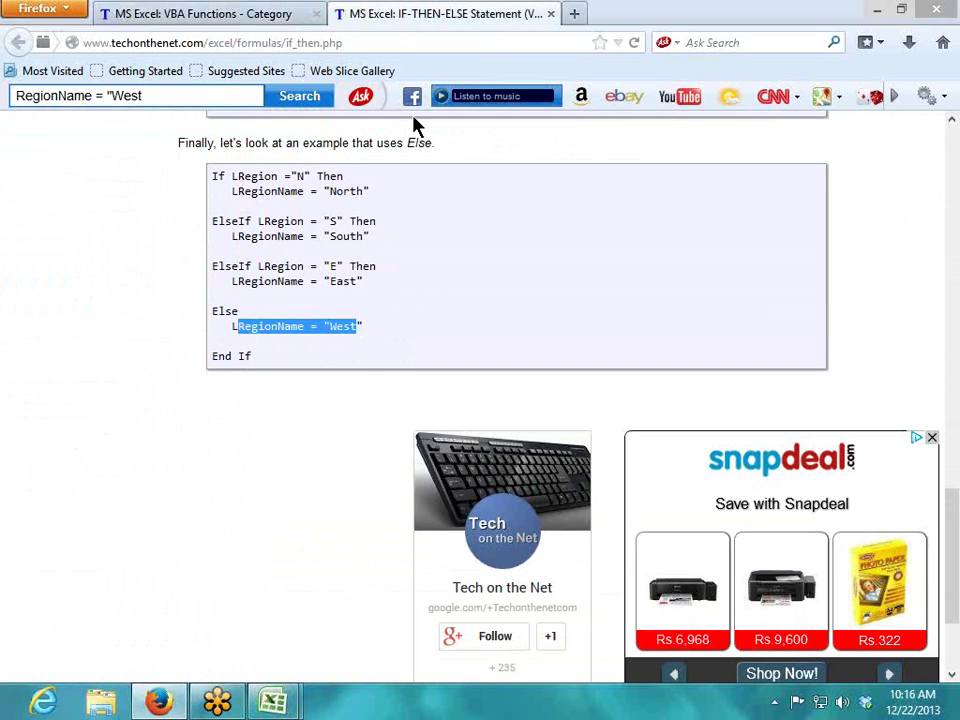
click(550, 13)
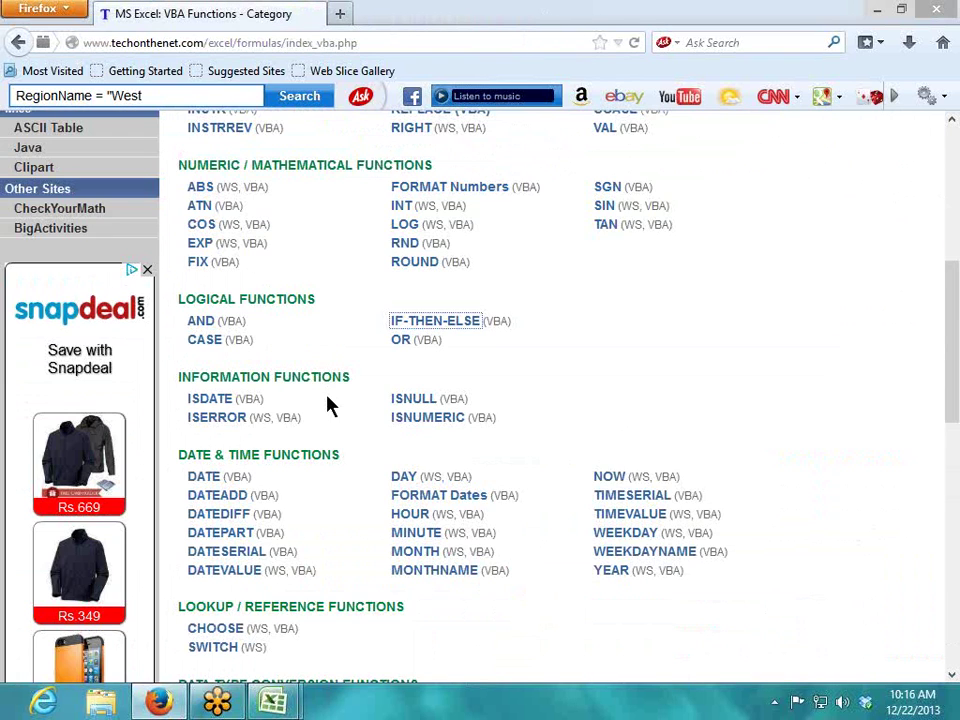
Step: Open the AND function page in a new tab and go to its VBA code examples
right_click(207, 321)
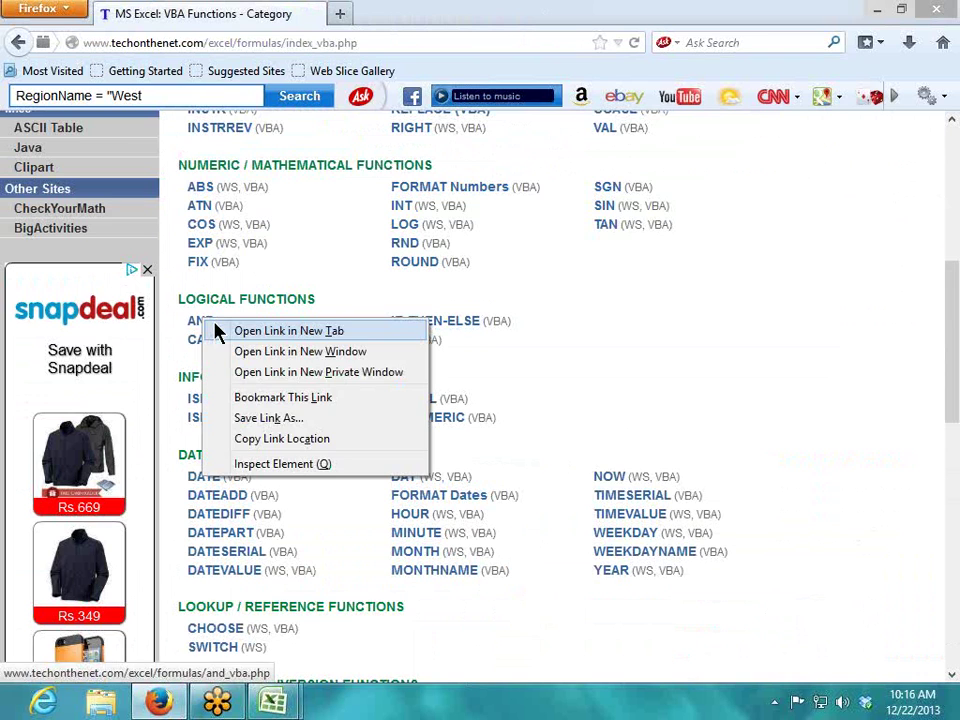
click(285, 330)
click(354, 14)
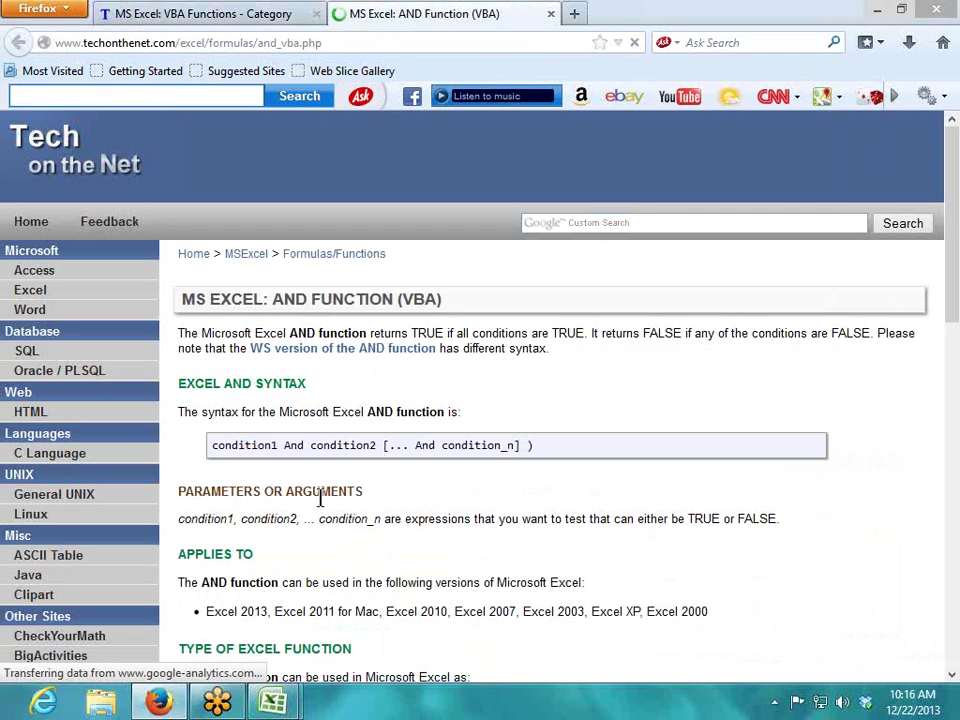
scroll(316, 505, down, 5)
scroll(320, 510, down, 4)
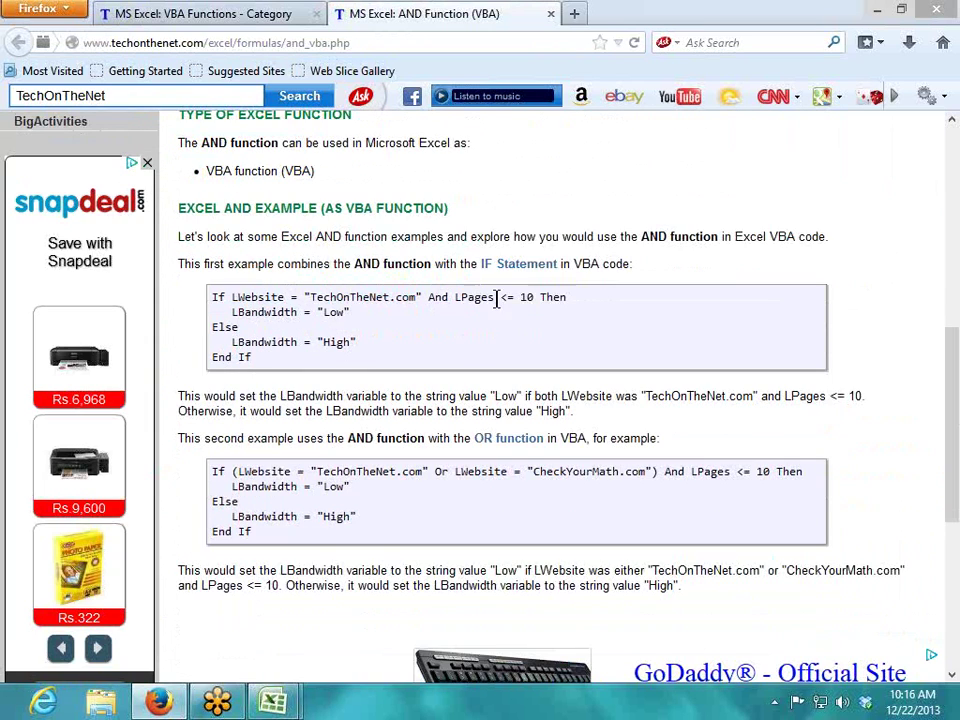
Step: Highlight key parts of the first AND example, including the LWebsite = "TechOnTheNet.com" condition, and close the AND page
double_click(527, 297)
double_click(343, 313)
double_click(335, 362)
click(335, 362)
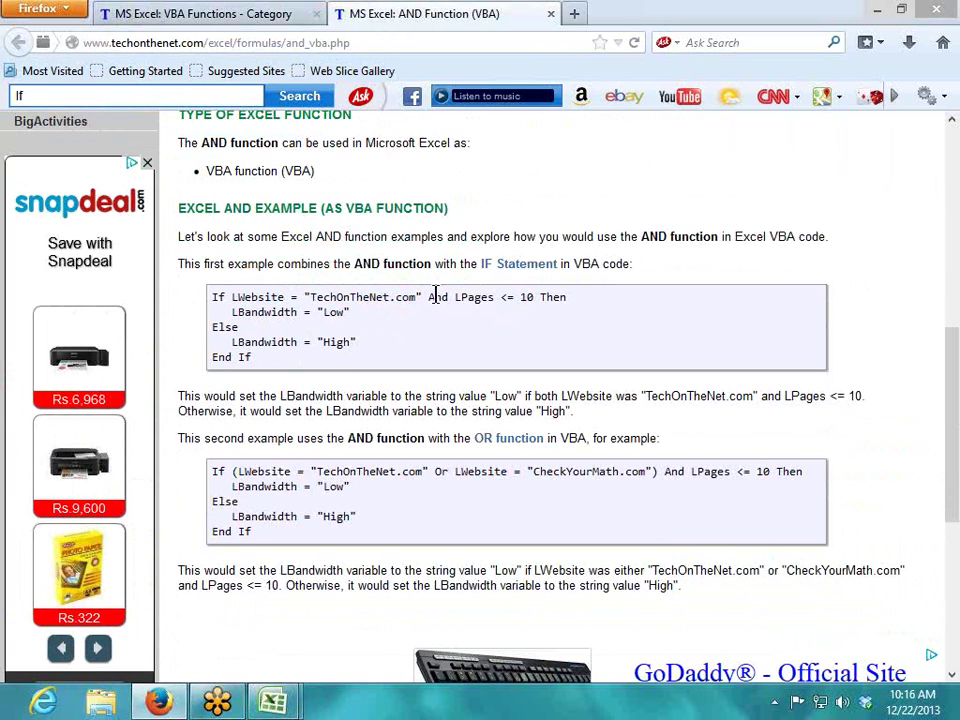
drag(232, 297, 458, 298)
click(584, 308)
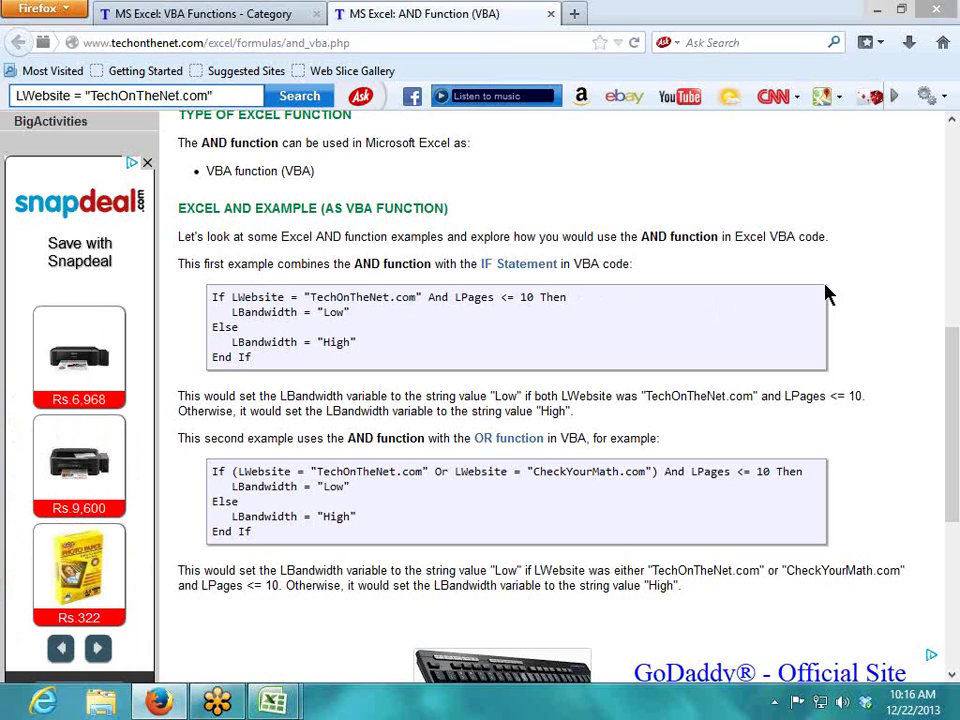
click(550, 14)
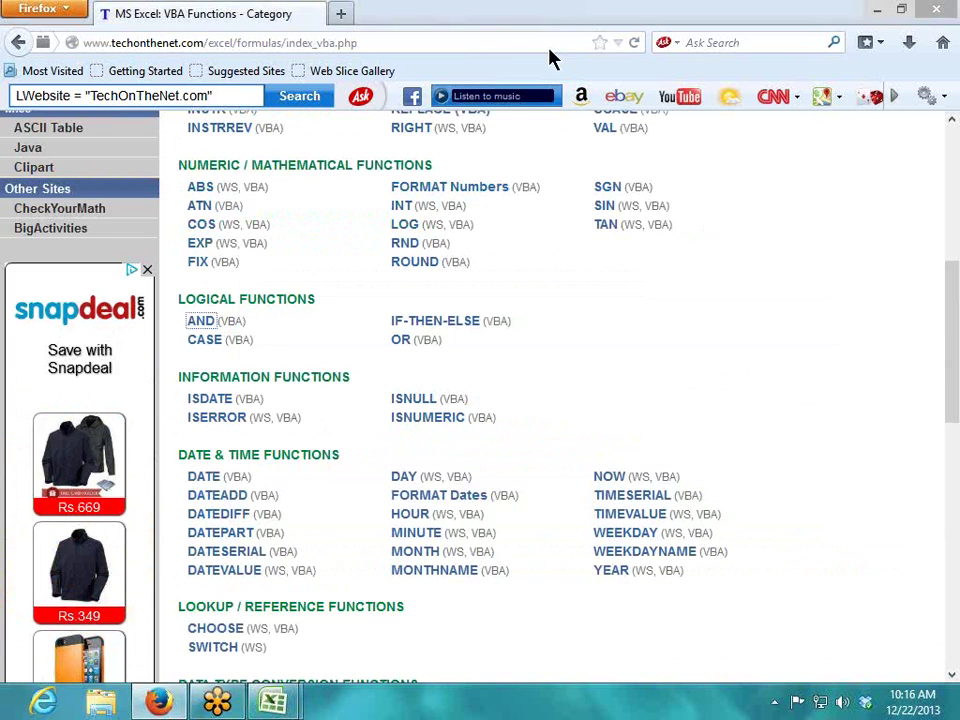
Step: Open the OR function page in a new tab, highlight the Or keyword in its first example, and close the page
right_click(402, 348)
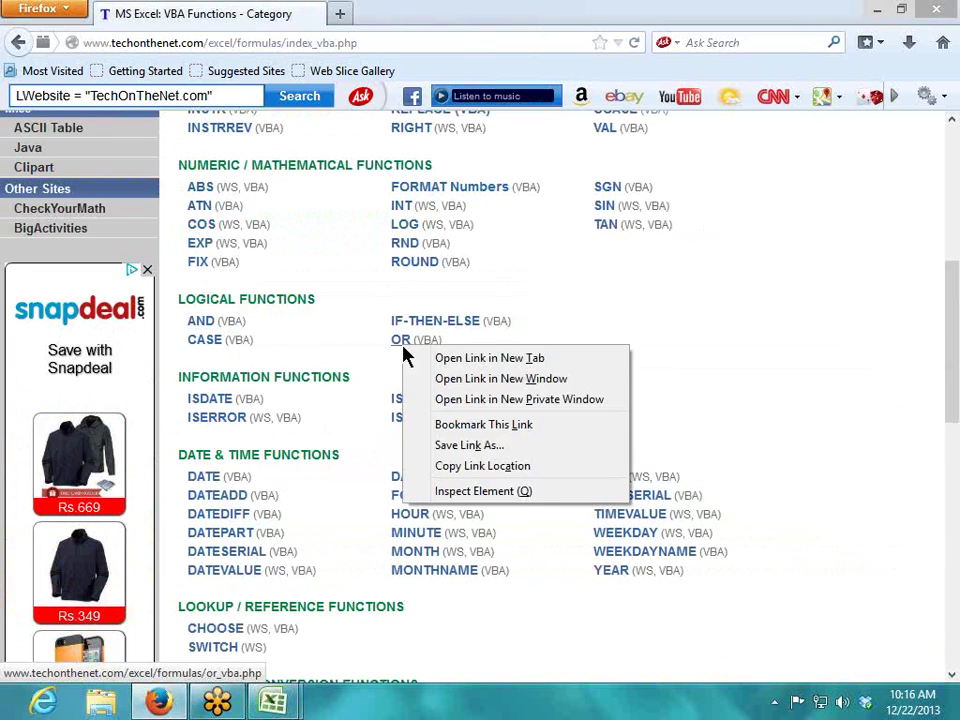
click(440, 358)
click(378, 15)
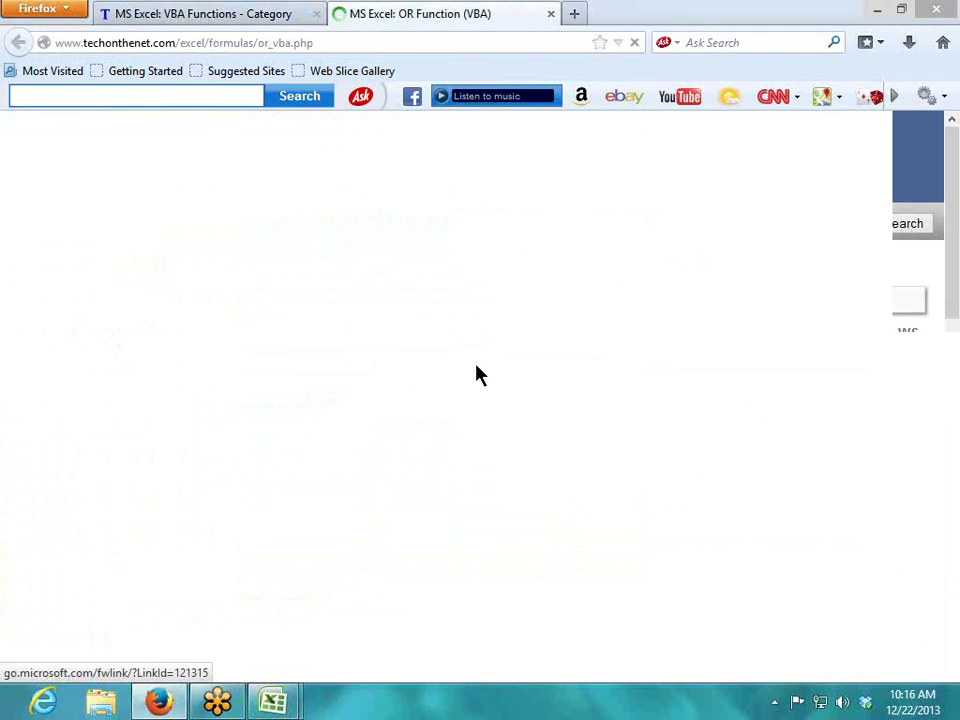
scroll(396, 460, down, 5)
scroll(397, 461, down, 3)
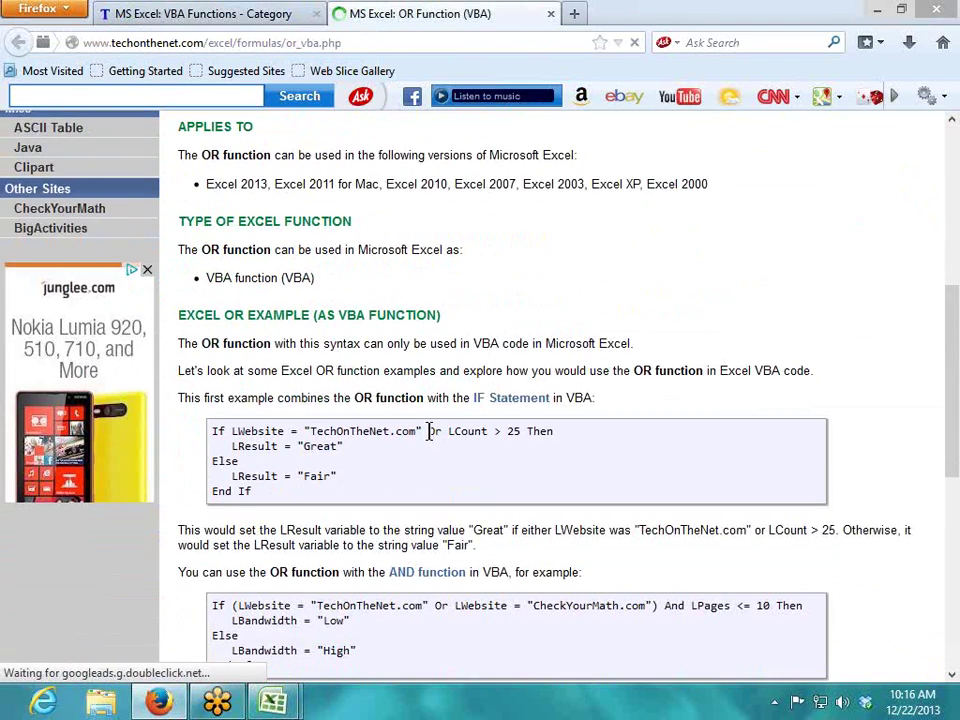
double_click(436, 431)
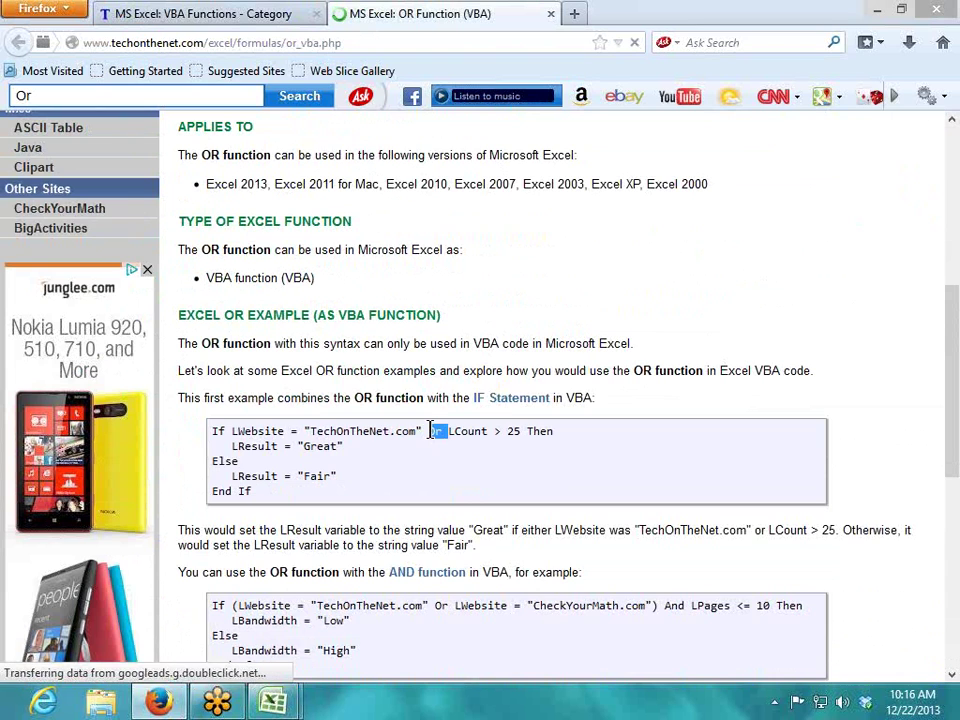
click(549, 15)
Step: Open the CASE statement page in a new tab and go to its syntax block
right_click(212, 345)
click(258, 358)
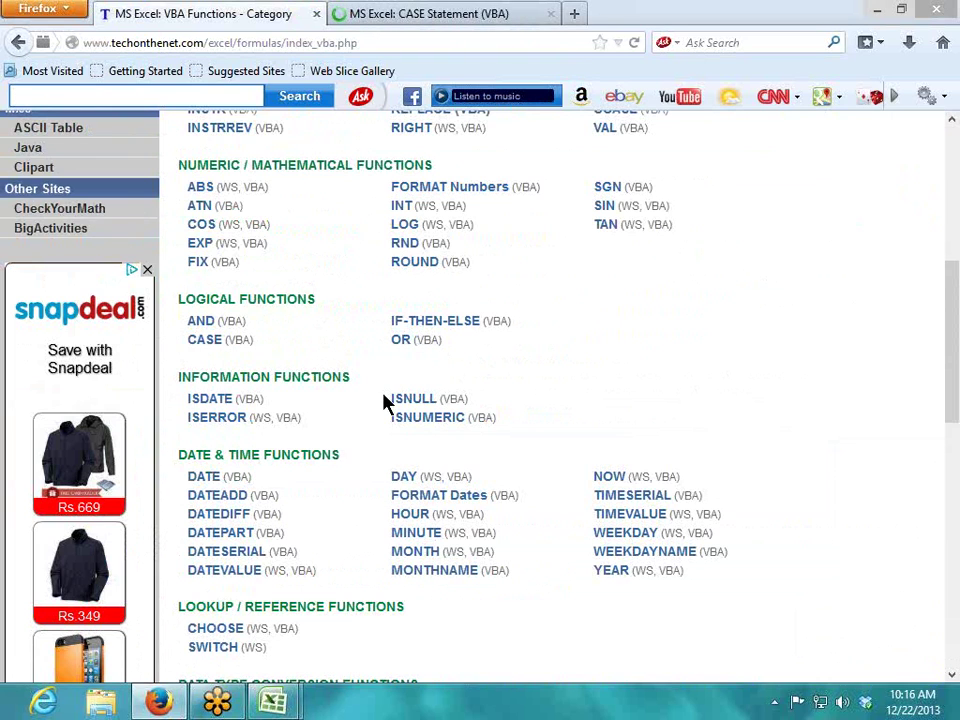
click(395, 20)
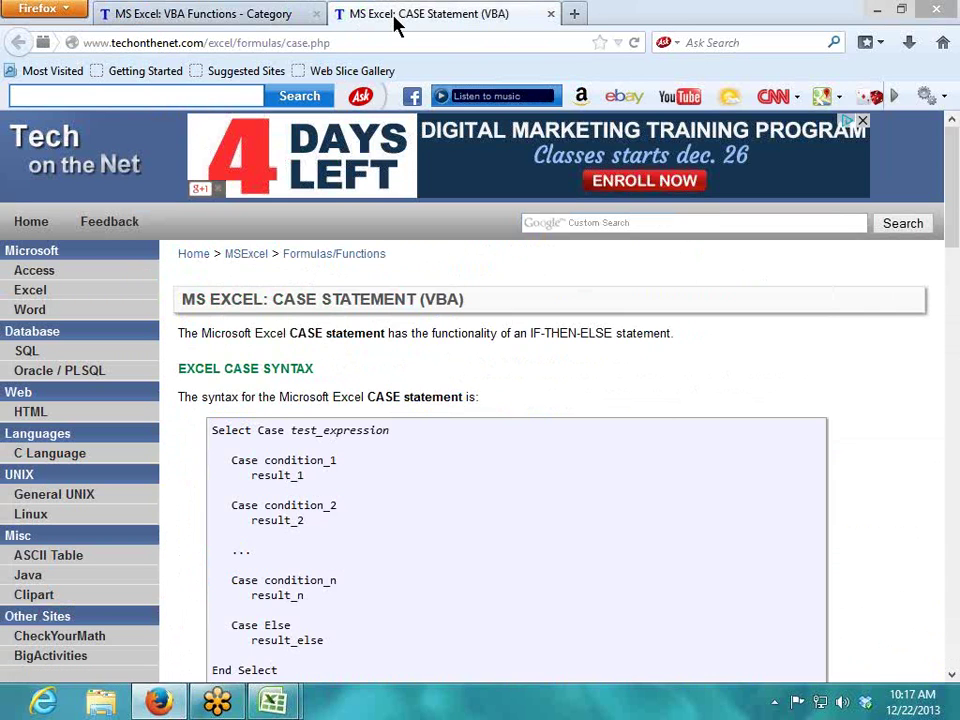
scroll(372, 260, down, 5)
scroll(369, 274, up, 1)
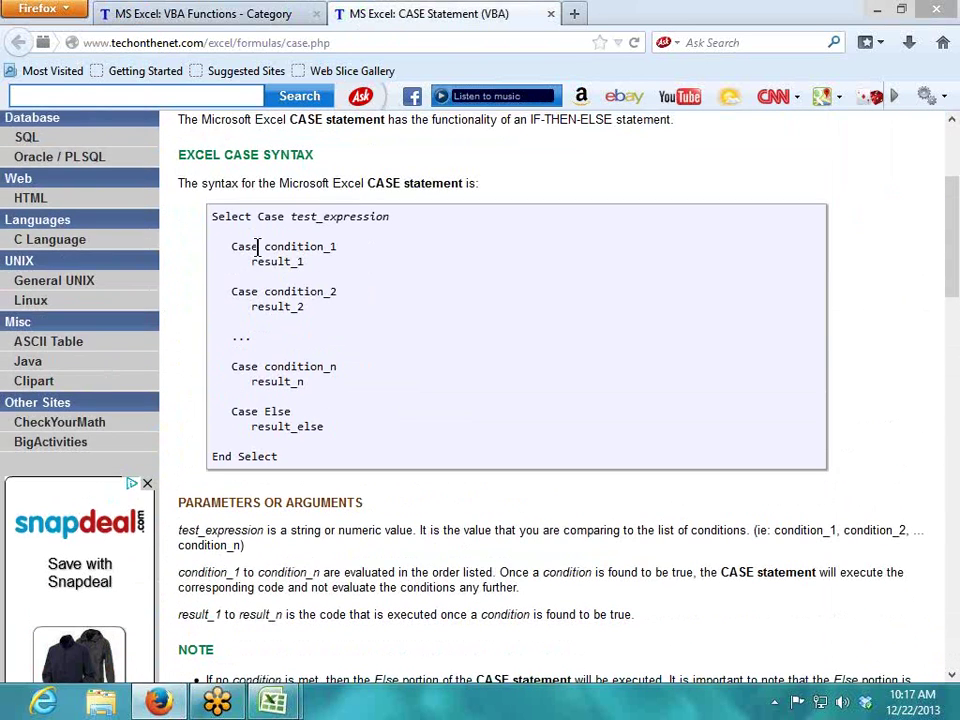
Step: Highlight the Select keyword and test_expression in the opening line of the CASE syntax block
double_click(225, 216)
mouse_move(291, 216)
mouse_down()
mouse_move(410, 222)
mouse_move(292, 216)
mouse_up()
click(385, 216)
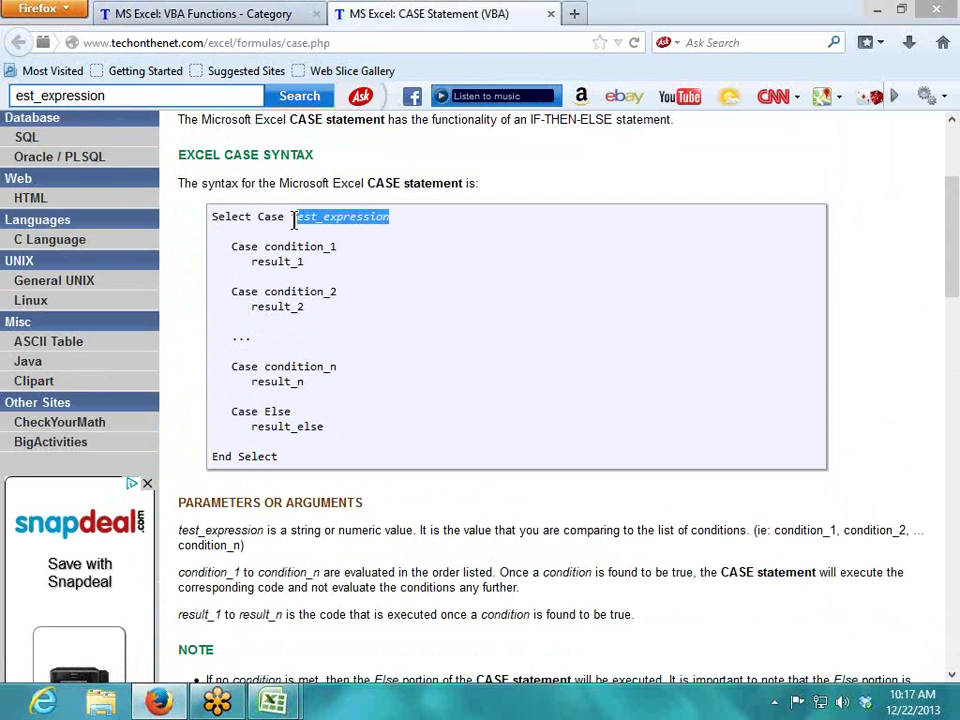
click(336, 289)
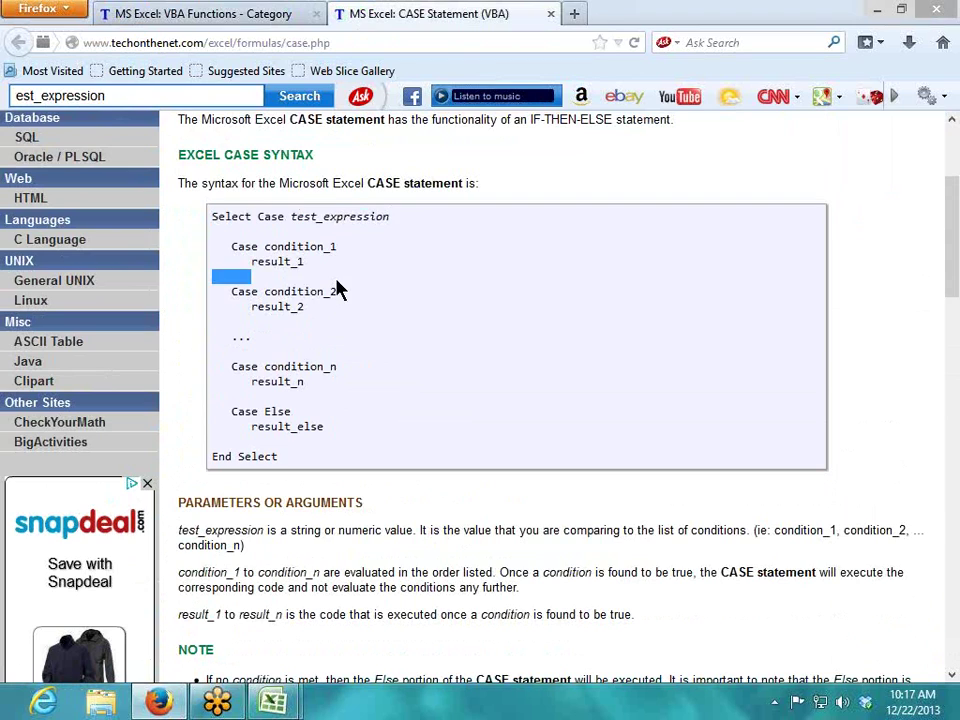
Step: Highlight the Case keywords and result lines of the first two conditions in the syntax block, and point out the condition_n line
double_click(241, 246)
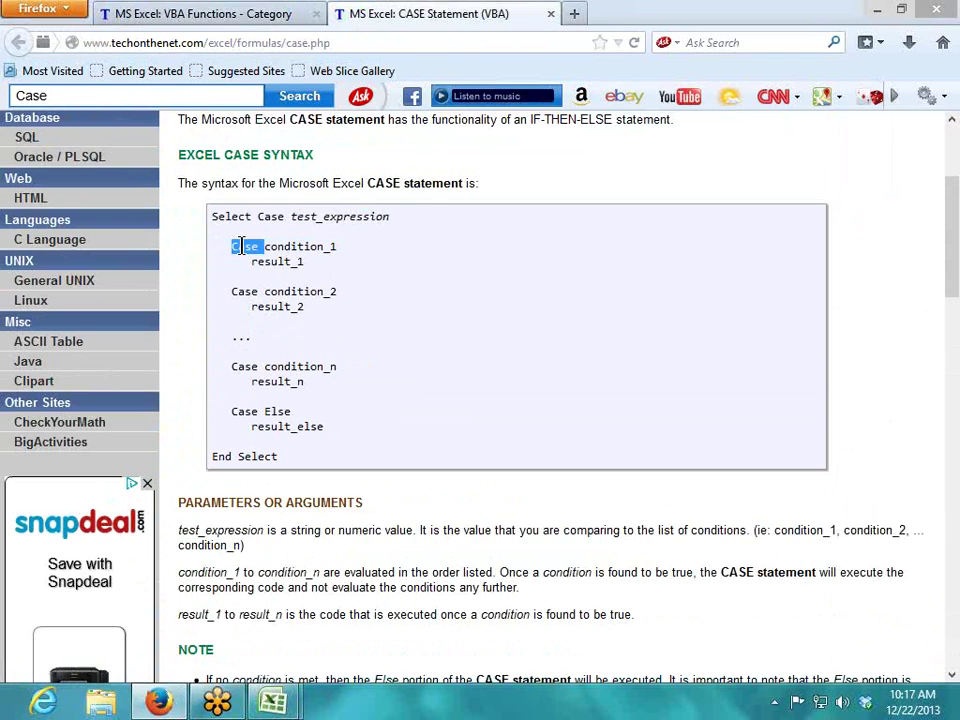
double_click(253, 260)
double_click(250, 292)
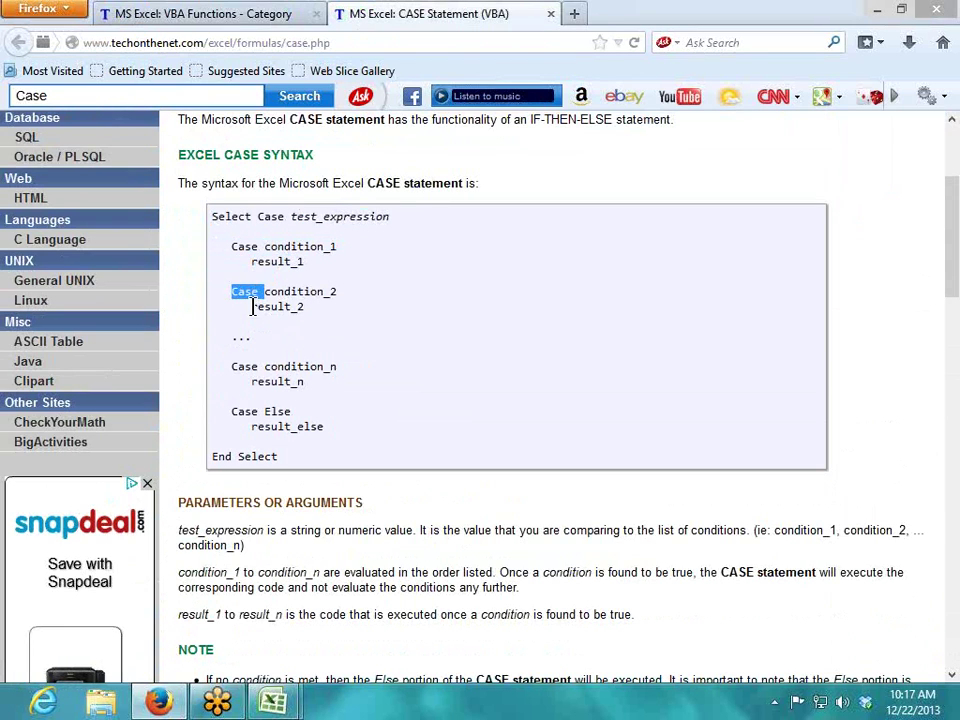
double_click(253, 306)
click(255, 366)
click(257, 372)
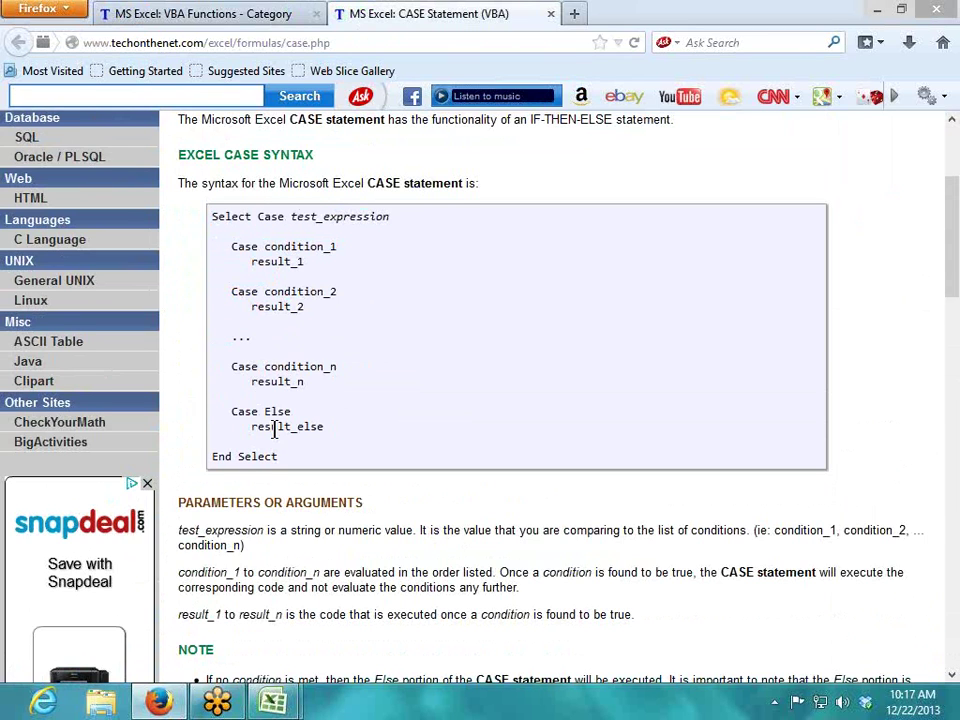
Step: Go to the first CASE code example and highlight Case and LRegion in its Select Case line
scroll(274, 430, down, 2)
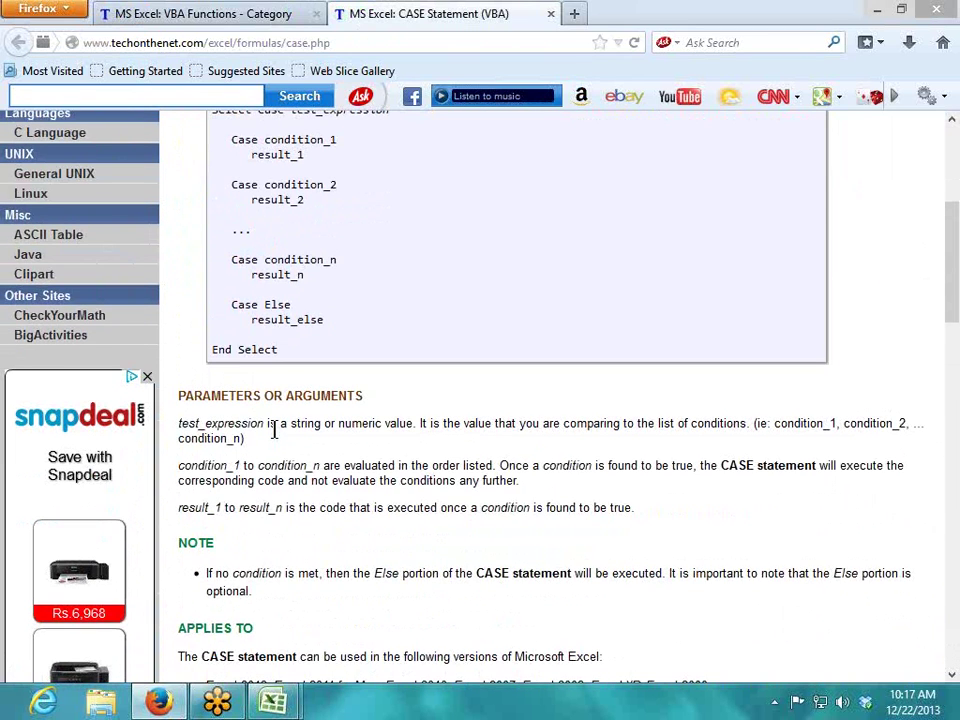
scroll(274, 430, down, 7)
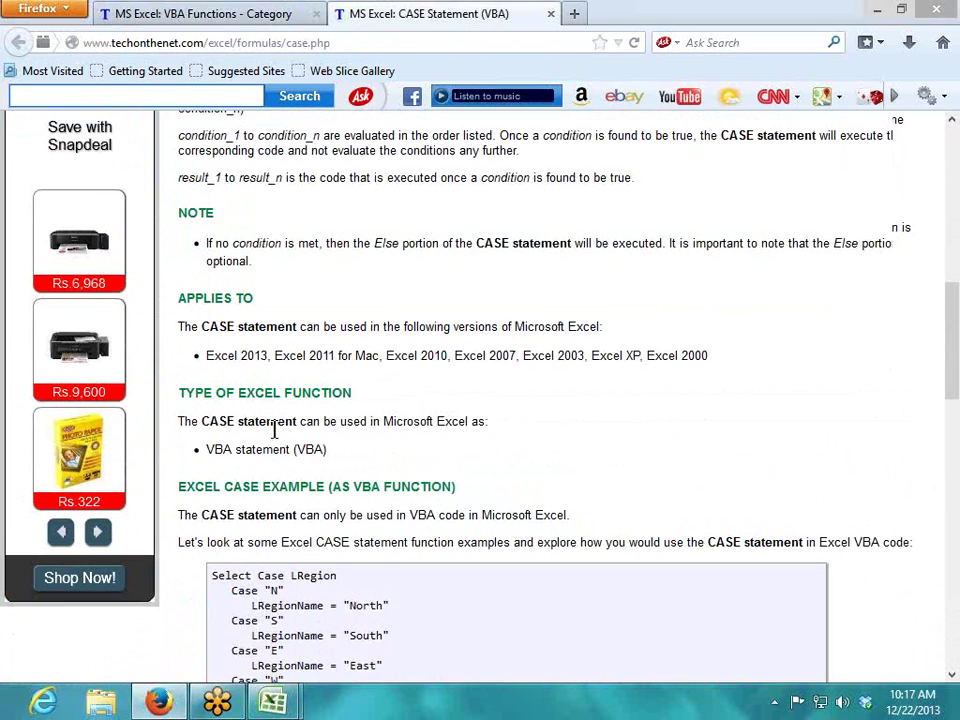
scroll(274, 430, down, 3)
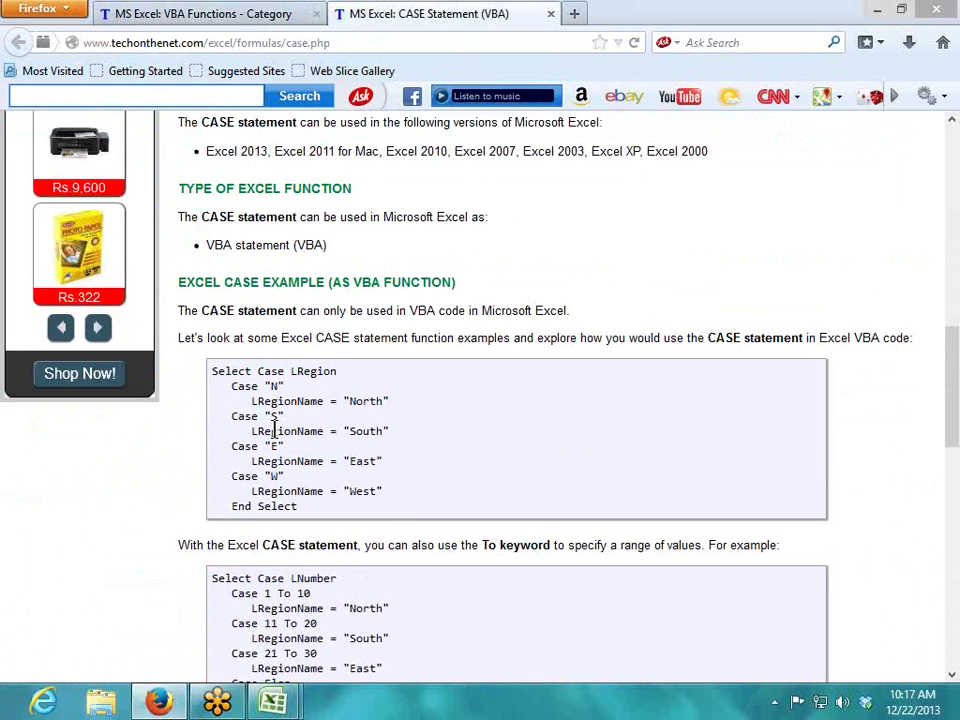
double_click(276, 371)
double_click(313, 371)
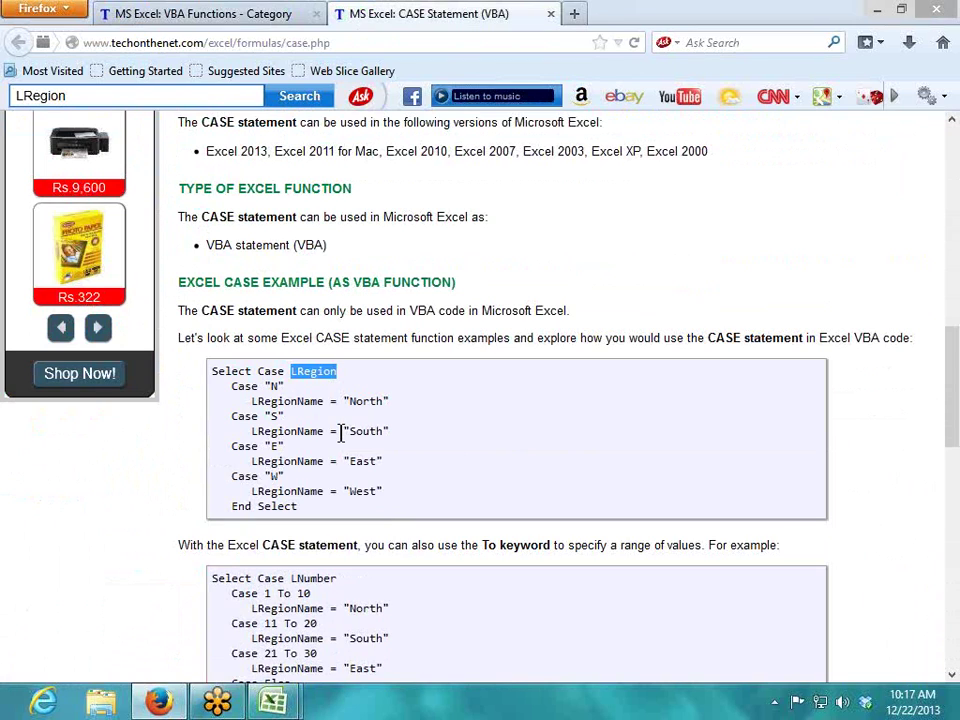
Step: Highlight parts of the Case "N" line and the Select Case LRegion line to relate the condition to the tested variable
click(246, 395)
double_click(246, 400)
double_click(250, 386)
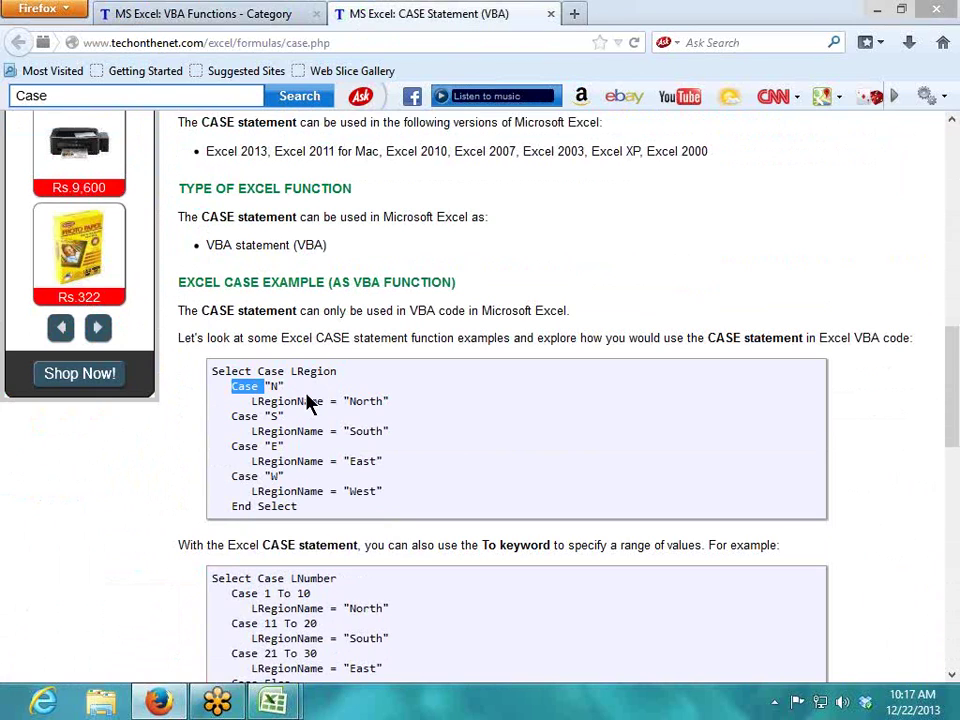
double_click(280, 386)
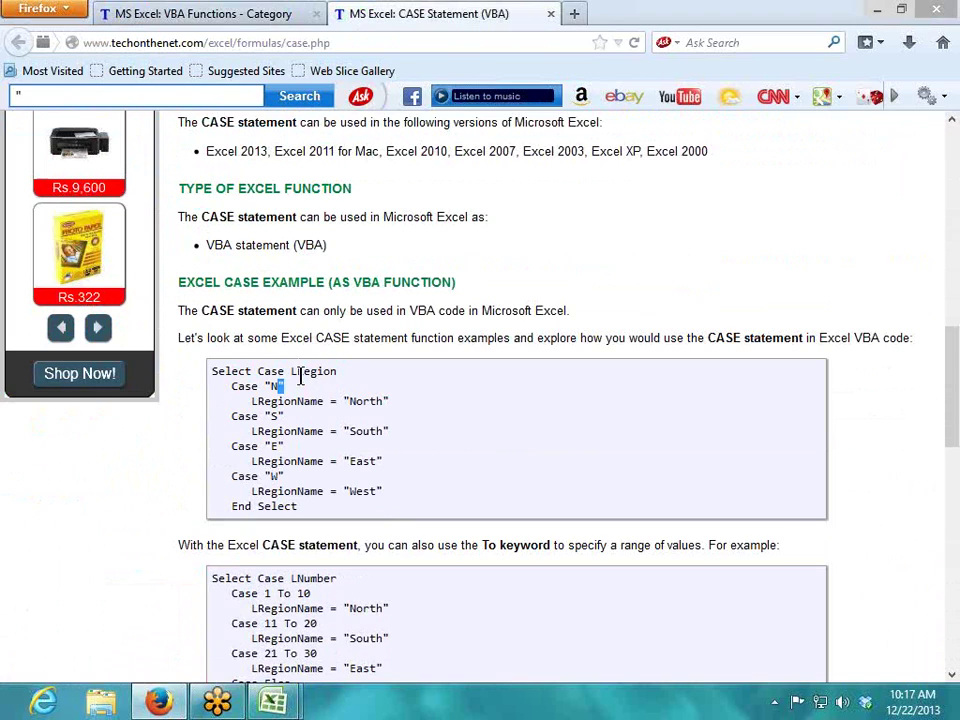
double_click(300, 371)
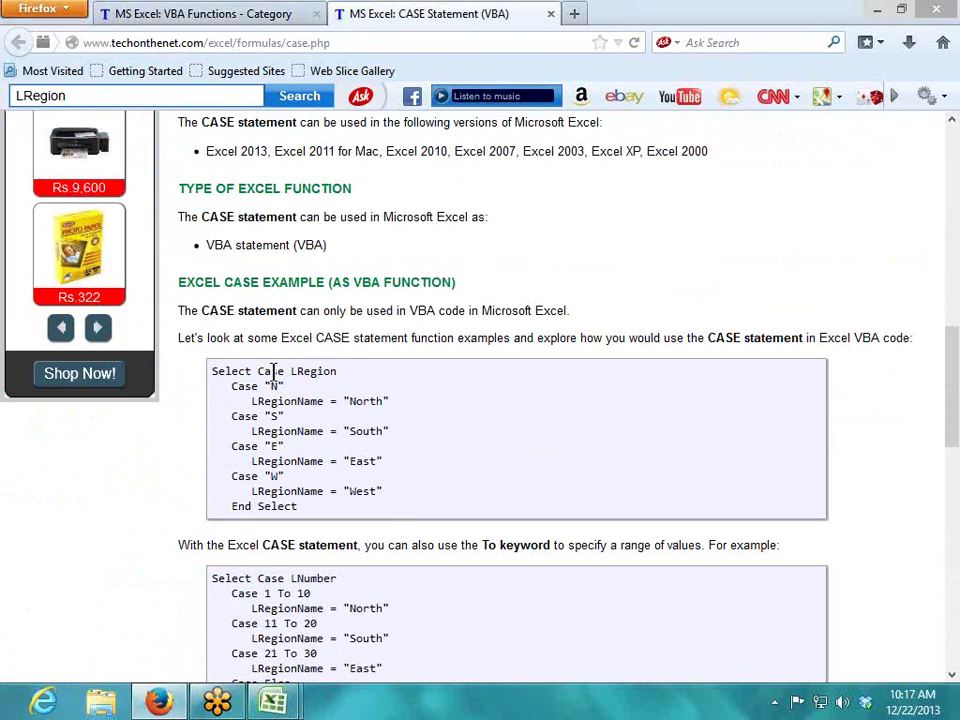
double_click(272, 371)
double_click(250, 388)
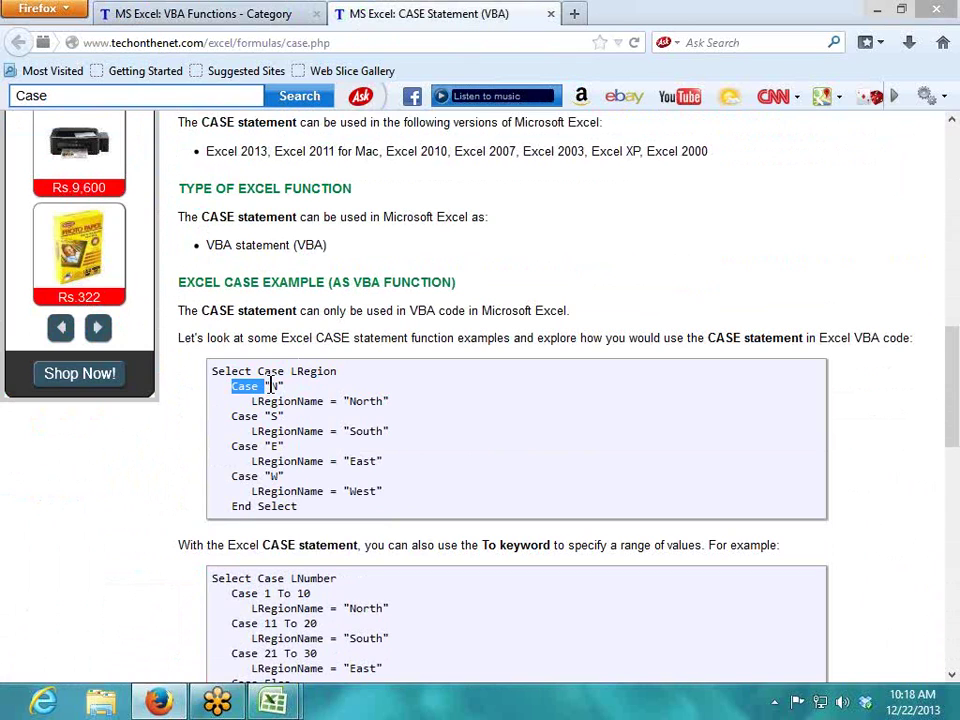
Step: Highlight the "N" condition, the LRegionName variable and its "North" value in the first CASE example
double_click(273, 386)
triple_click(262, 401)
double_click(262, 401)
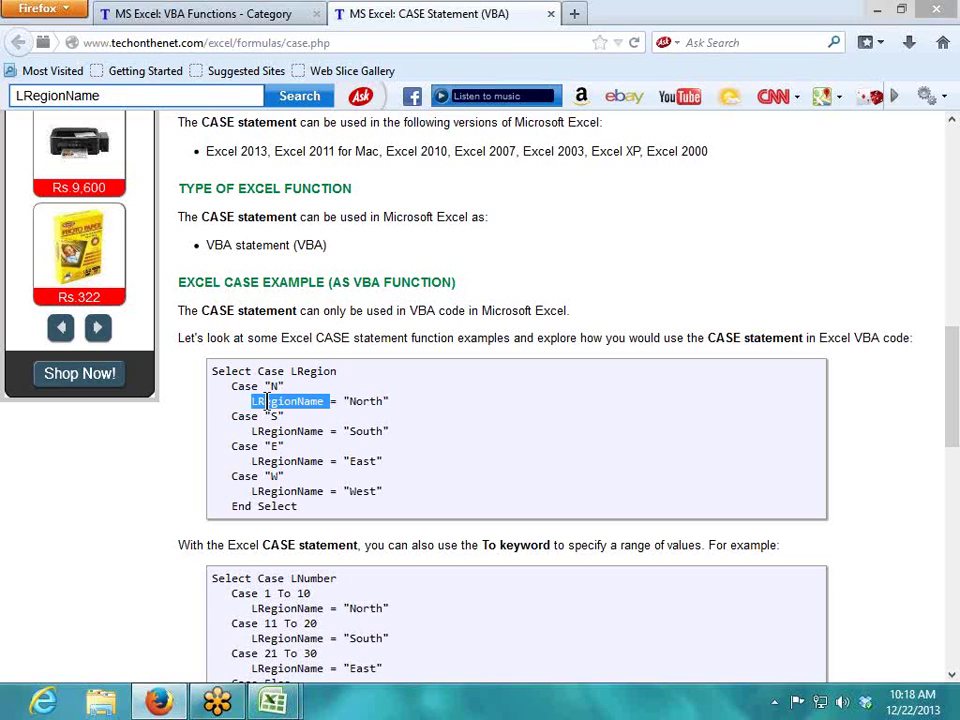
click(352, 400)
double_click(354, 401)
click(347, 401)
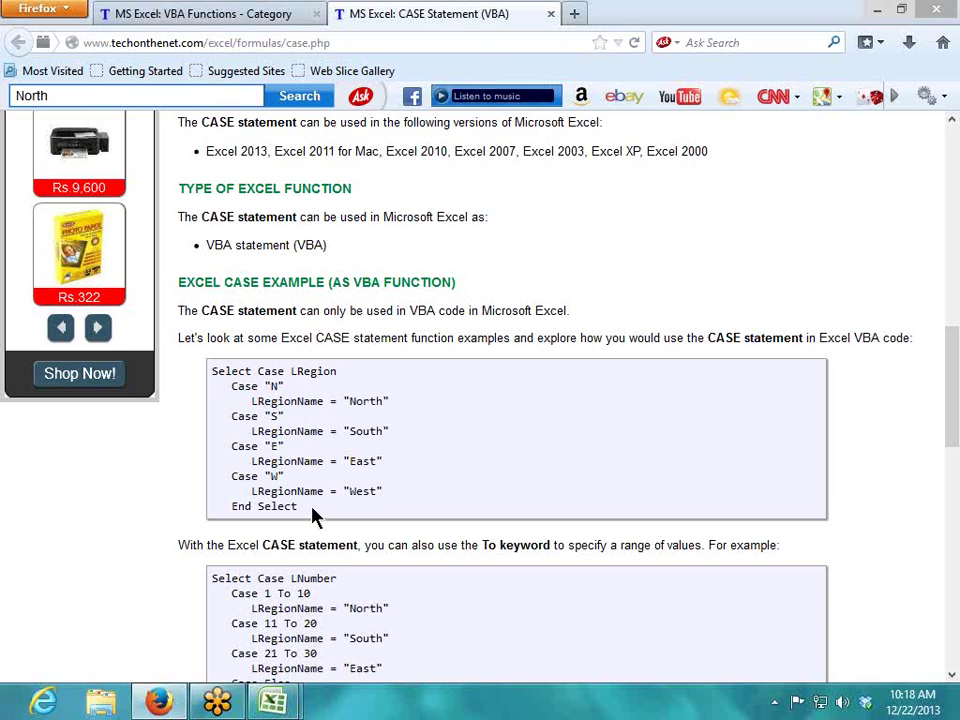
Step: Go to the To keyword example and highlight the LNumber variable and the Case keyword of its first range
scroll(313, 516, down, 4)
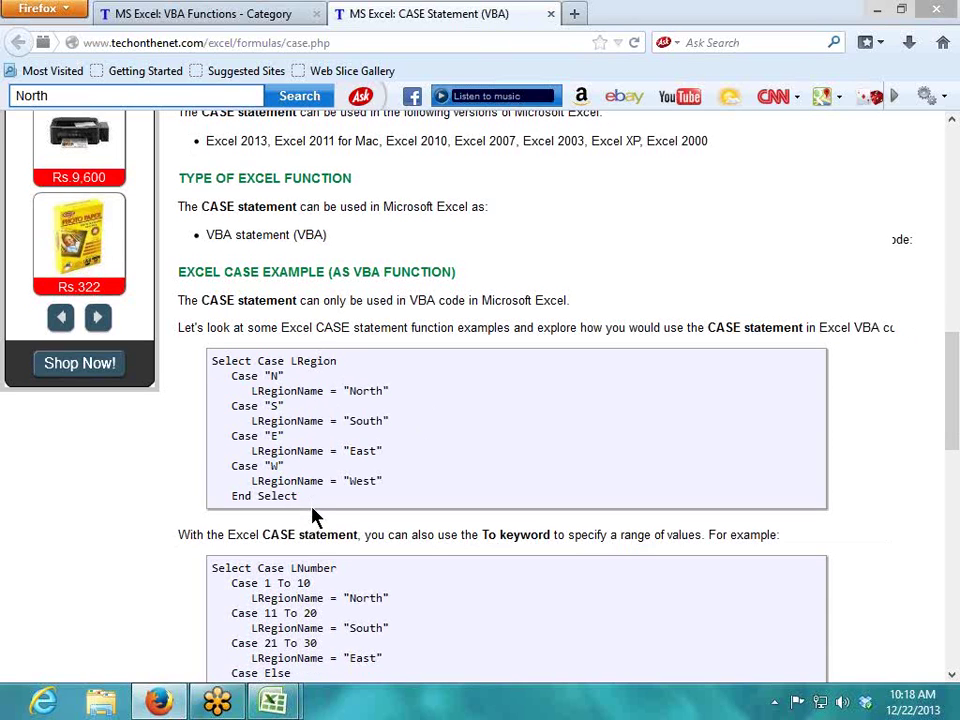
double_click(265, 380)
click(330, 395)
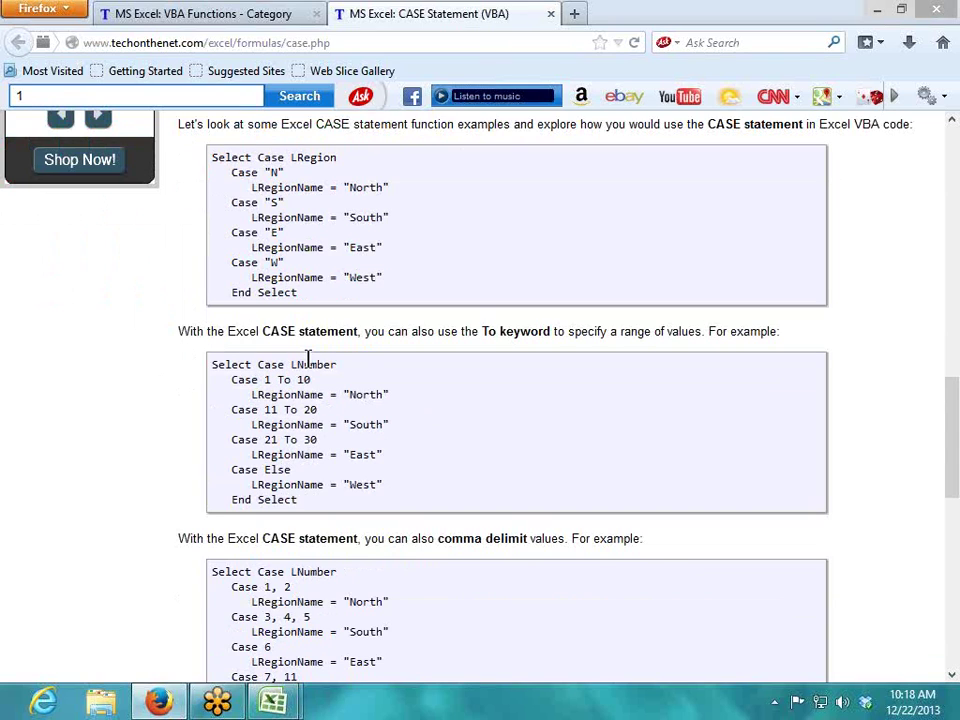
double_click(300, 365)
double_click(242, 380)
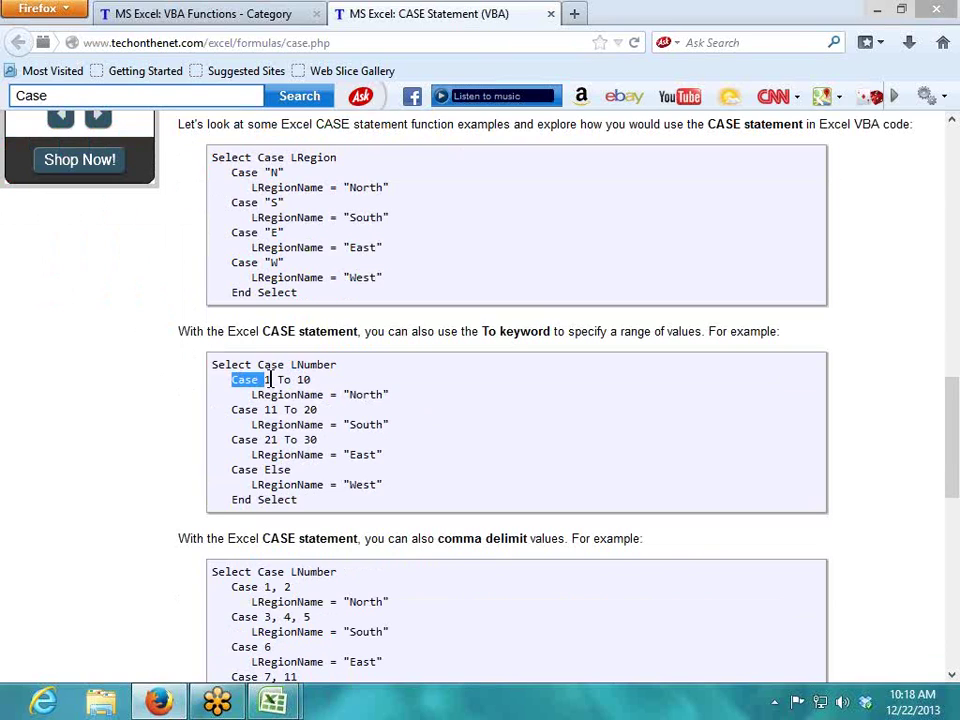
Step: Highlight the range bounds 1 and 10 and the "North" result in the To keyword example
double_click(268, 380)
double_click(303, 380)
double_click(320, 395)
click(362, 395)
double_click(362, 395)
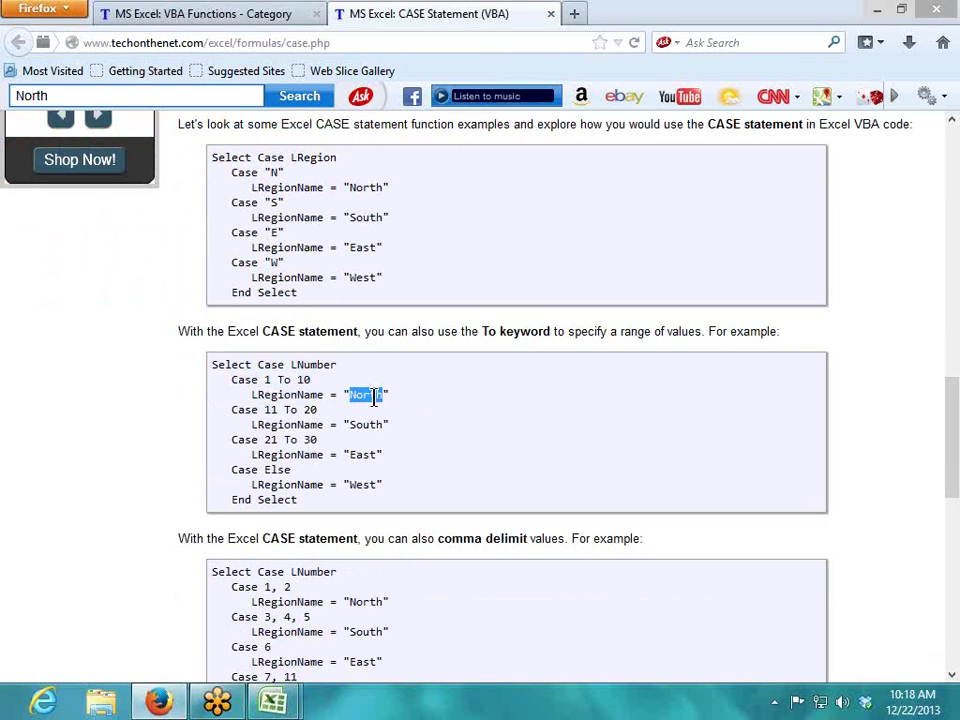
double_click(300, 380)
Step: Go to the comma-delimited example and highlight the comma in Case 1, 2 and its "North" result
scroll(301, 573, down, 2)
drag(284, 373, 269, 373)
click(272, 373)
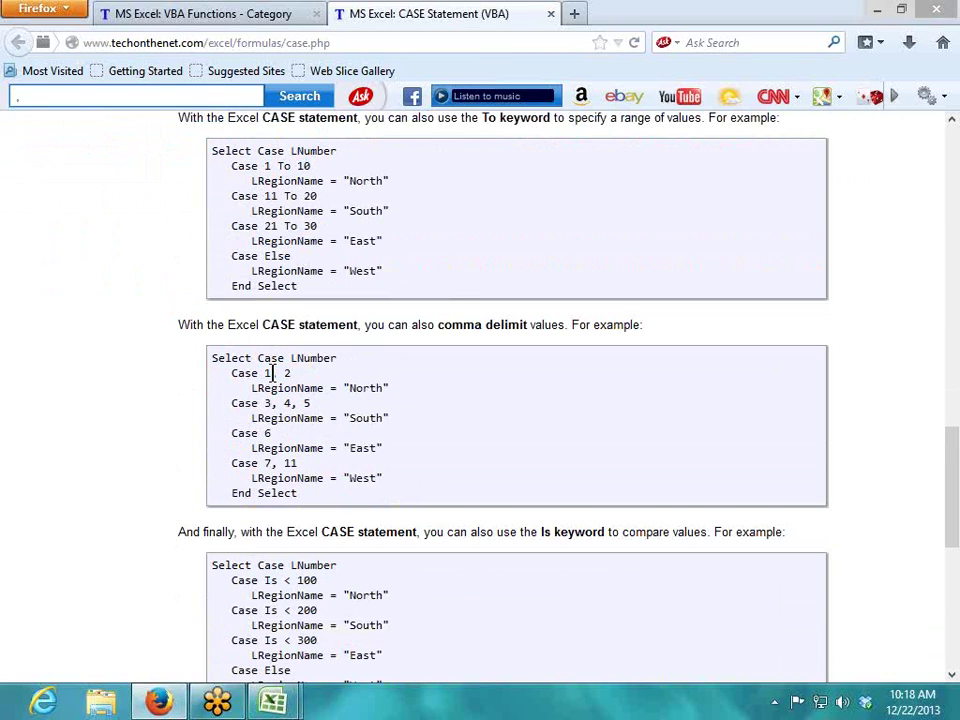
drag(284, 373, 273, 373)
click(281, 373)
double_click(374, 389)
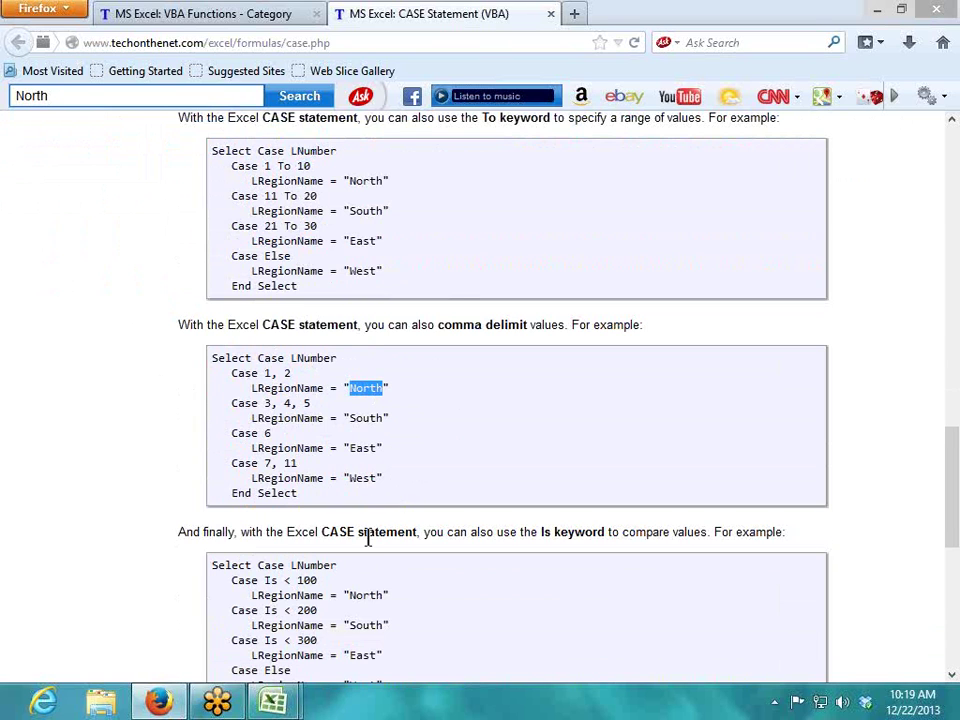
Step: Go to the Is keyword example and highlight the < operator, the 200 and 300 limits, the Else keyword and its LRegionName variable
scroll(368, 540, down, 4)
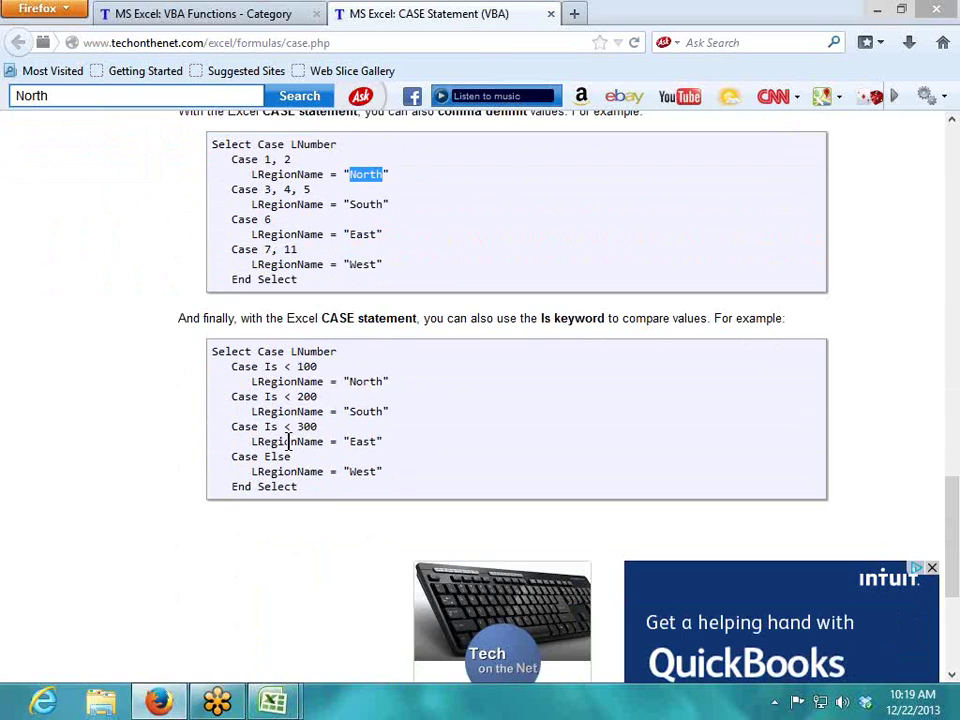
double_click(289, 366)
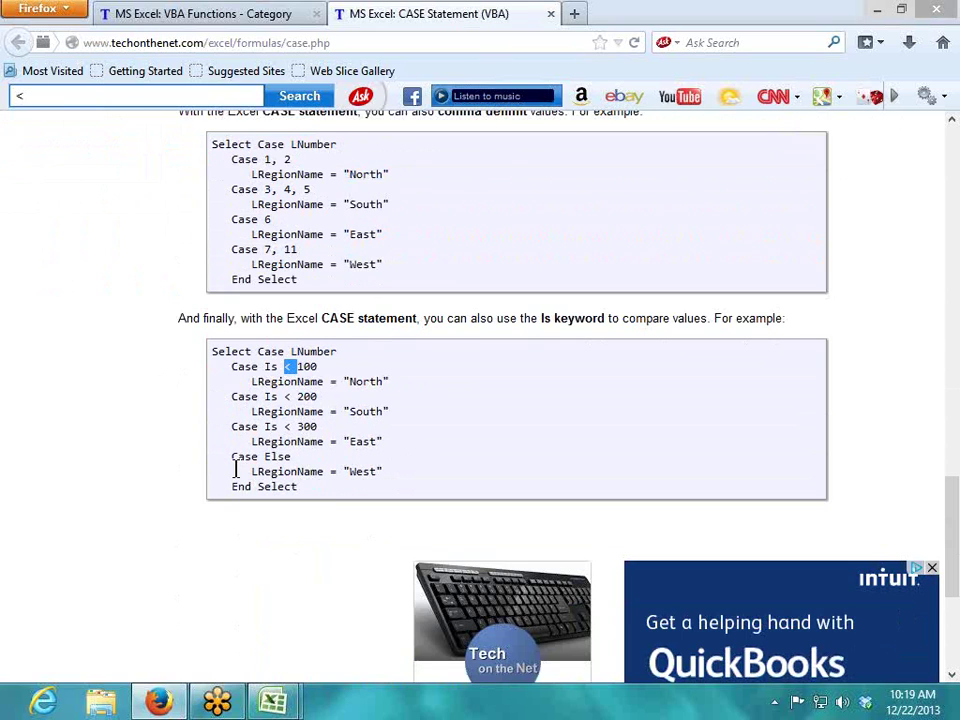
double_click(306, 396)
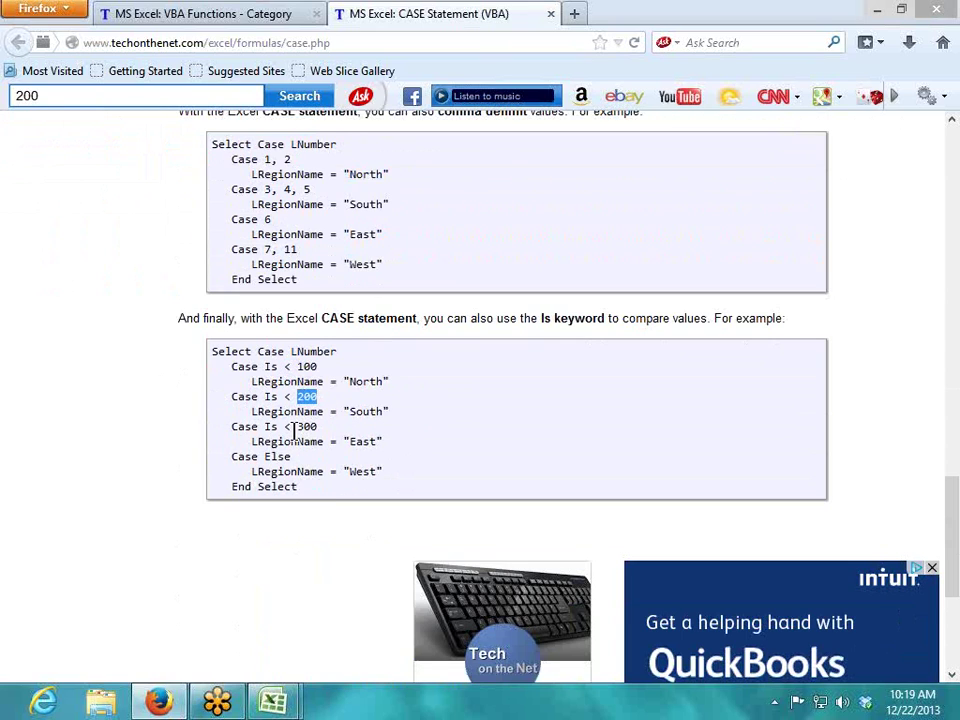
double_click(300, 427)
double_click(276, 457)
click(273, 474)
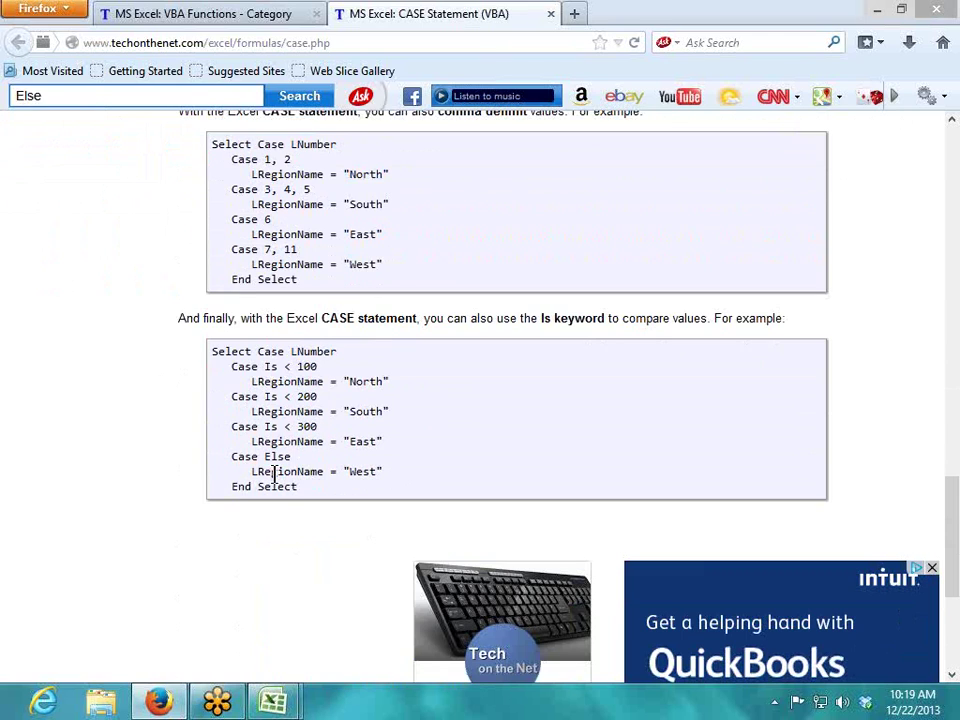
double_click(273, 474)
Step: Highlight the closing End Select line and the opening Select Case keywords of the Is keyword example
drag(296, 487, 213, 490)
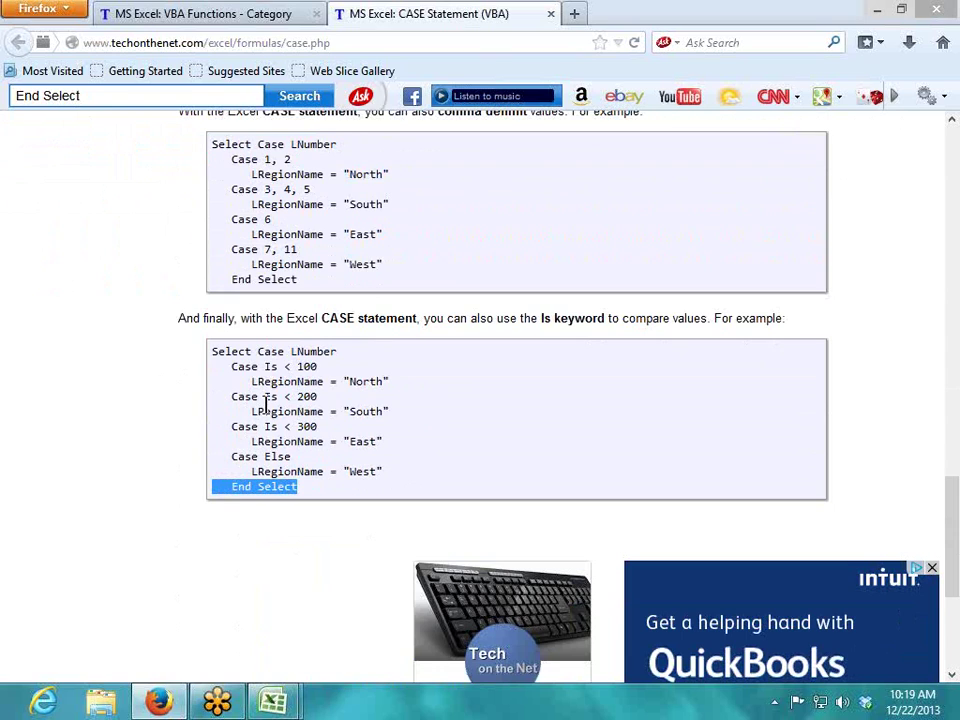
click(270, 352)
double_click(270, 352)
double_click(231, 352)
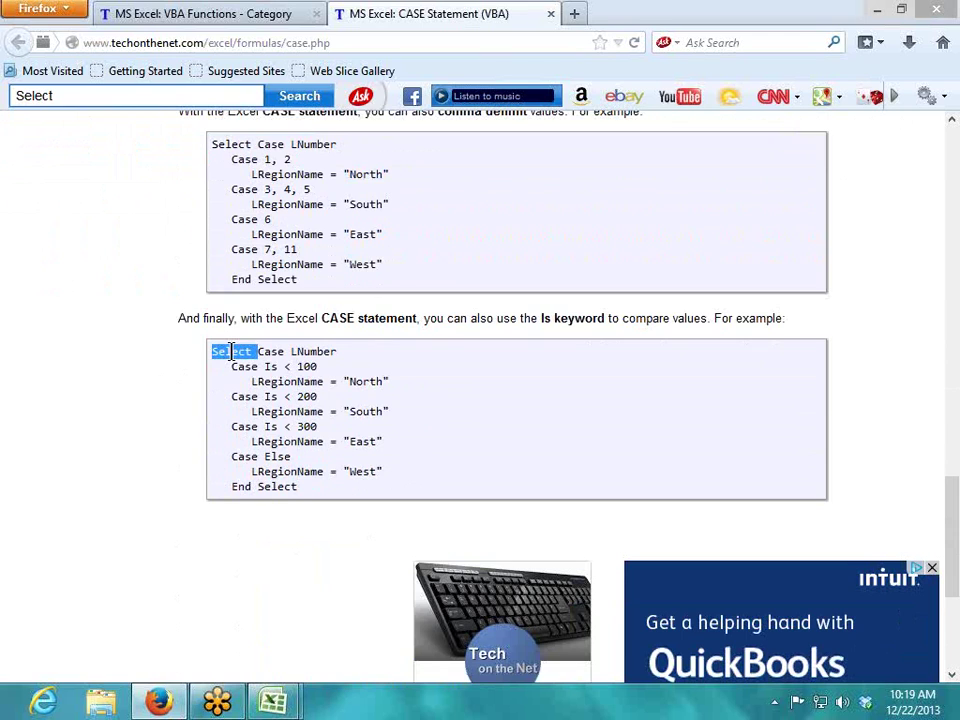
Step: Switch to the Book1 workbook in Excel and enter the header Sales in cell A1 of Sheet3
click(272, 702)
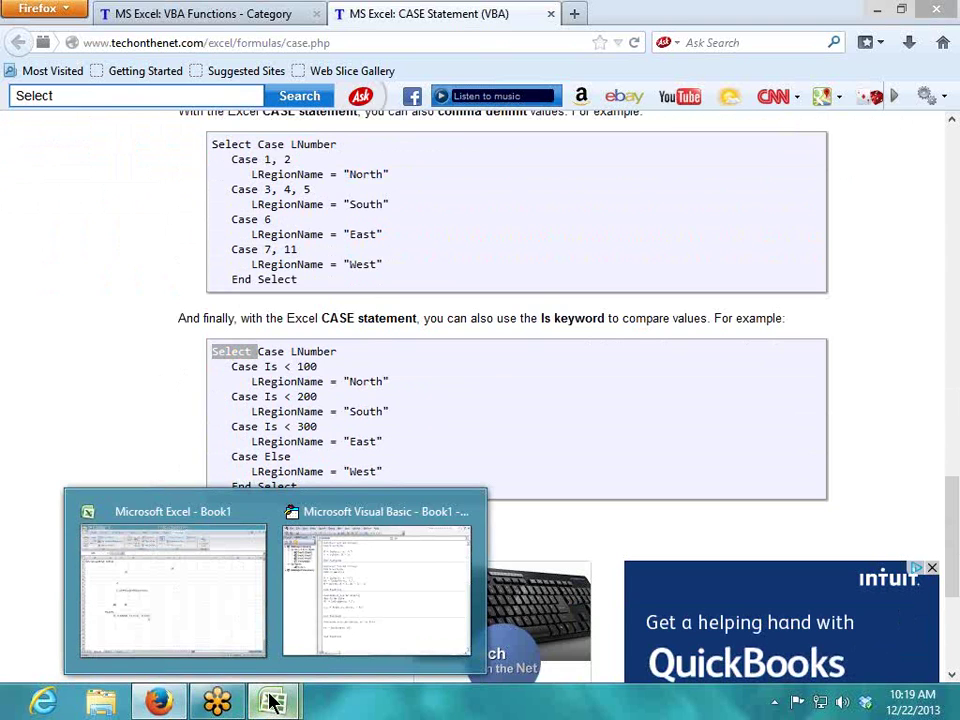
click(240, 625)
click(150, 656)
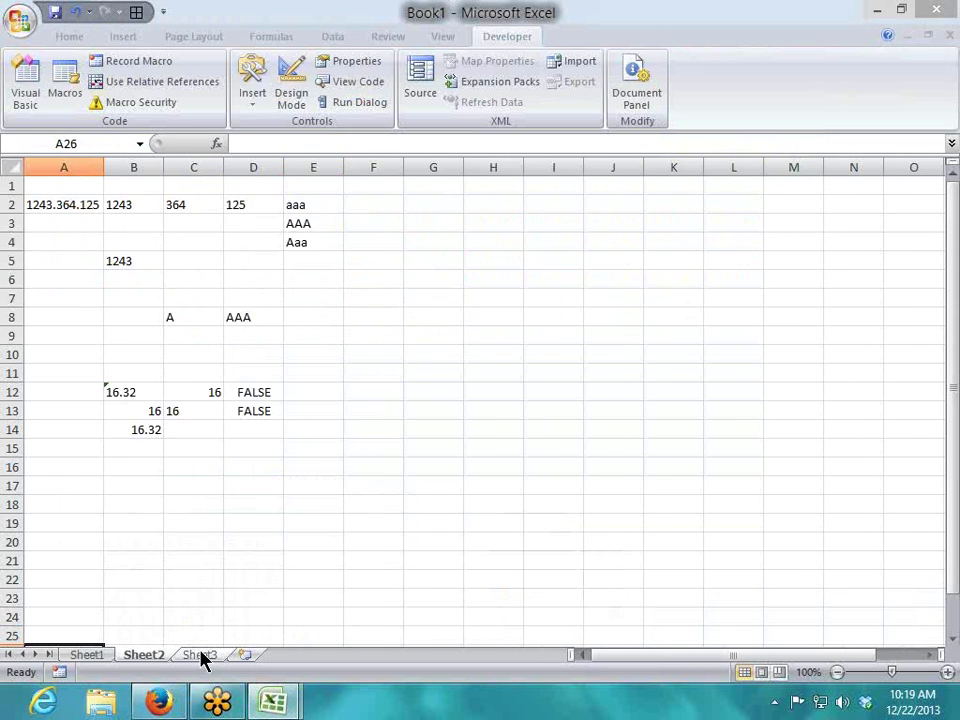
click(201, 655)
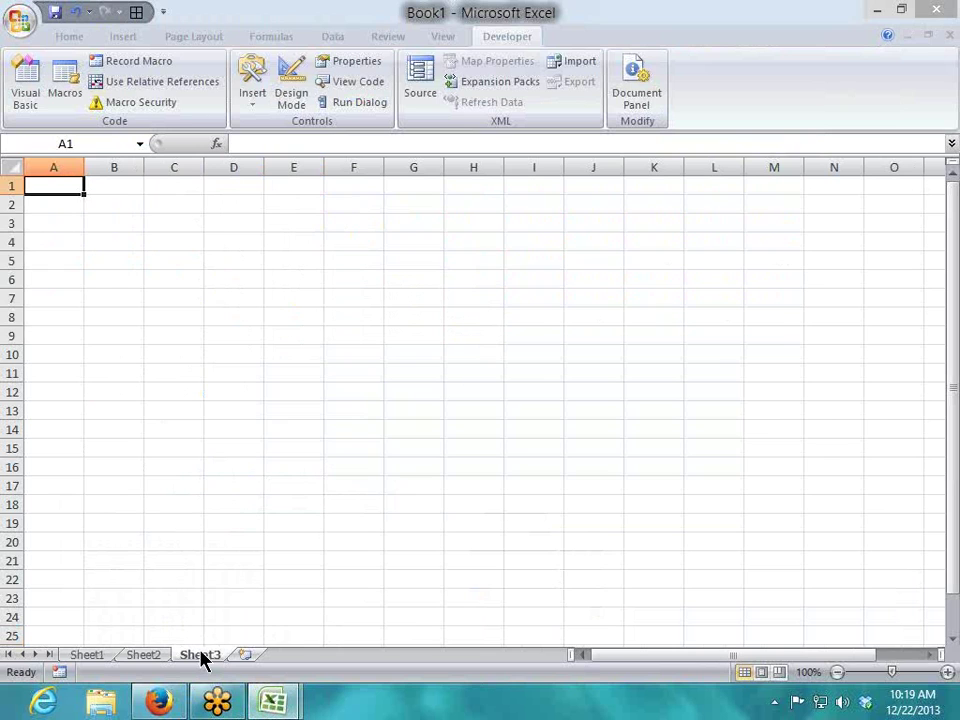
text(Sales)
key(Return)
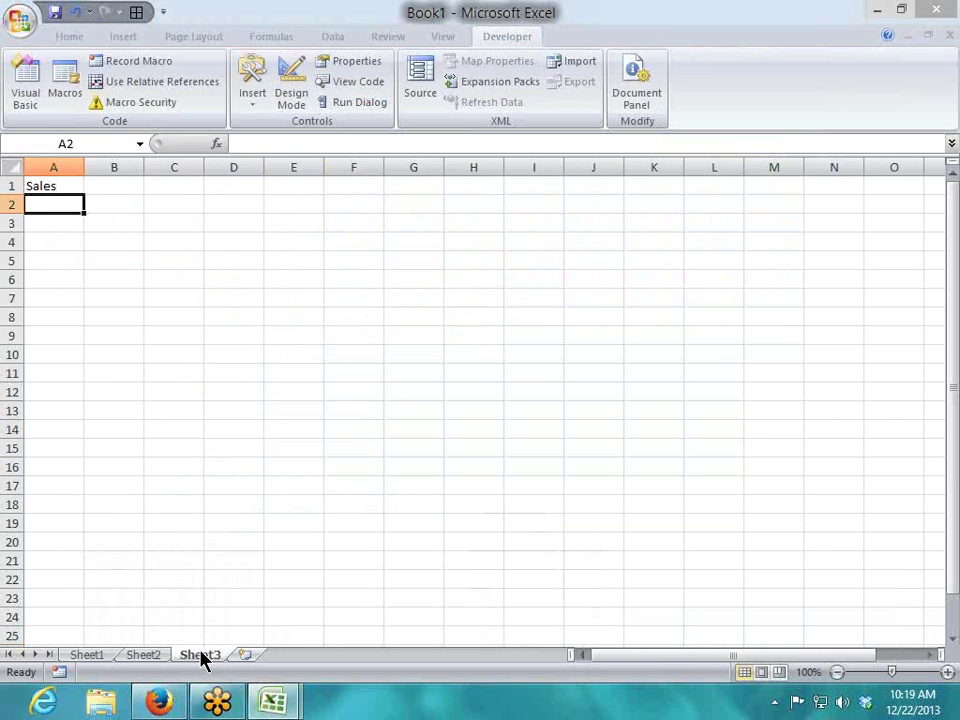
Step: Enter a RANDBETWEEN formula in A2 that generates random numbers from 10 to 90
text(=ra)
key(Down)
key(Down)
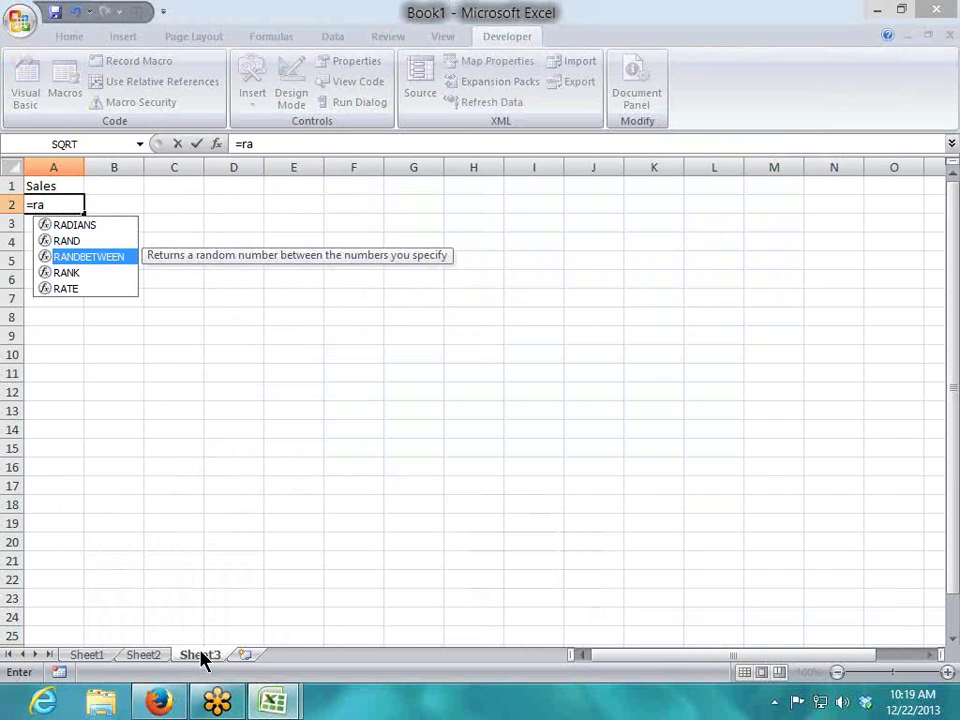
key(Tab)
text(10)
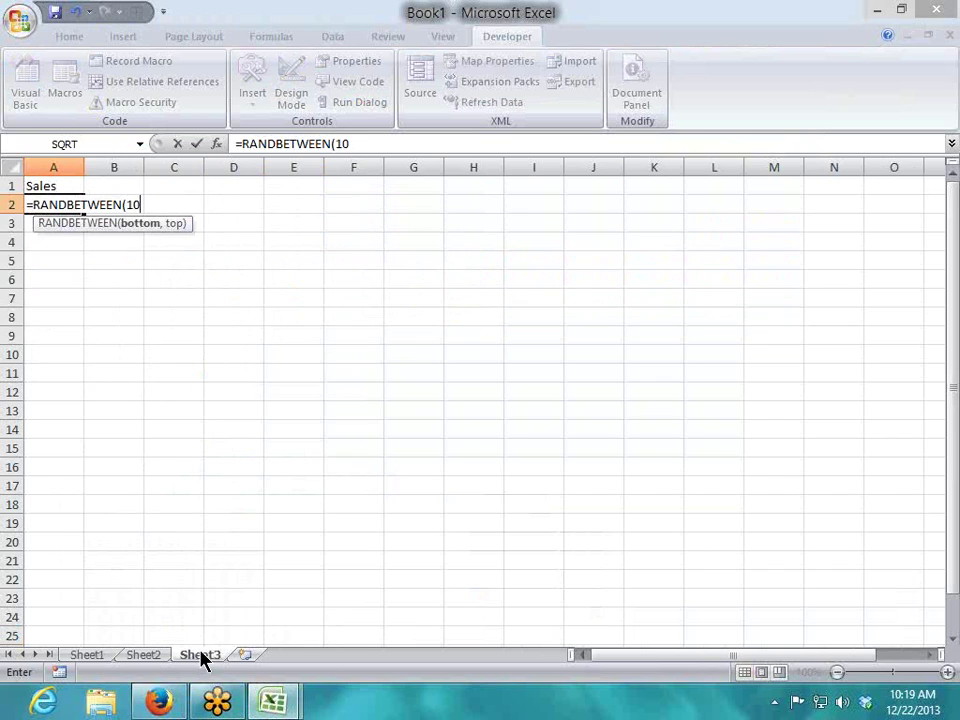
text(,90)
key(Return)
Step: Fill the random number formula from A2 down the Sales column to row 227 and return to A2
key(Up)
key(shift+Page_Down)
key(shift+Page_Down)
key(shift+Page_Down)
key(shift+Page_Down)
key(shift+Page_Down)
key(shift+Page_Down)
key(shift+Page_Down)
key(shift+Page_Down)
key(shift+Page_Down)
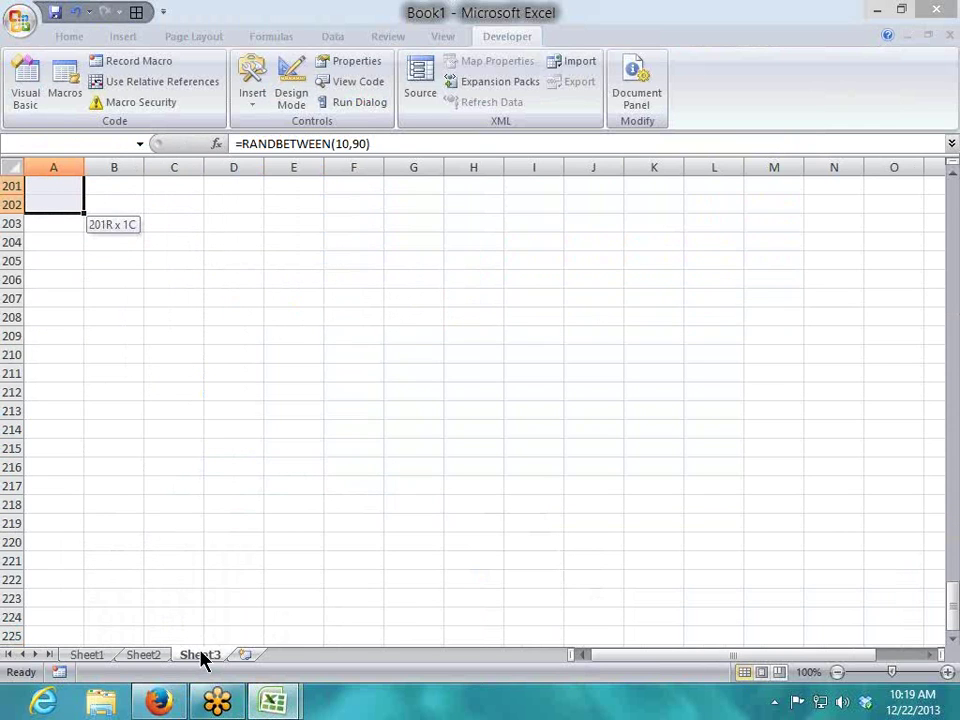
key(ctrl+d)
key(ctrl+Home)
key(Down)
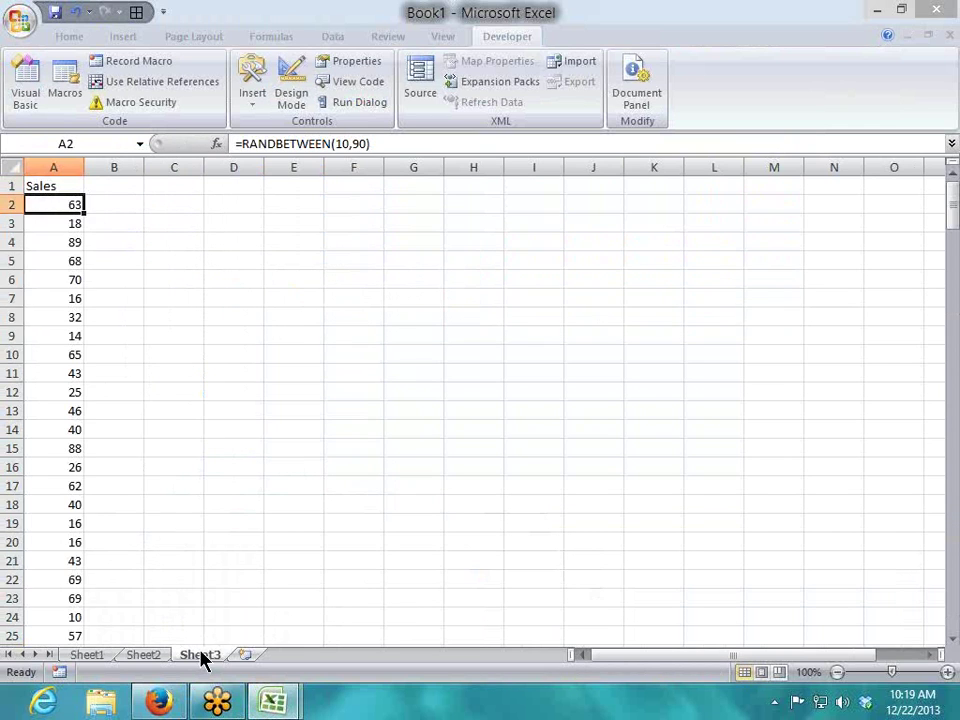
Step: Replace the formulas in the whole Sales column from A2 down with their static values
key(ctrl+shift+Down)
key(ctrl+c)
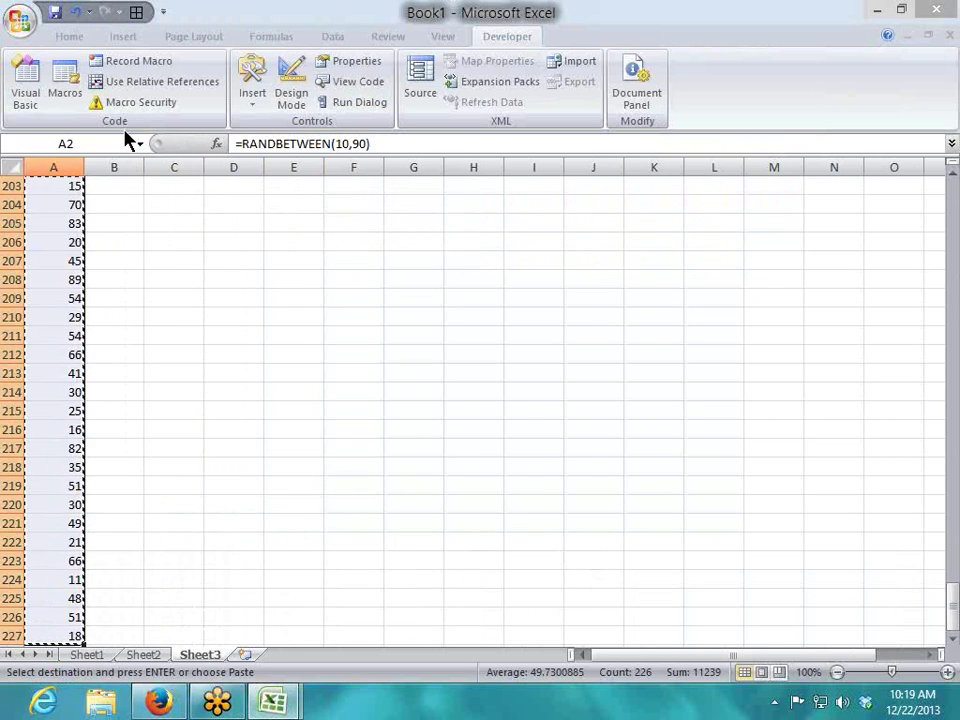
click(69, 37)
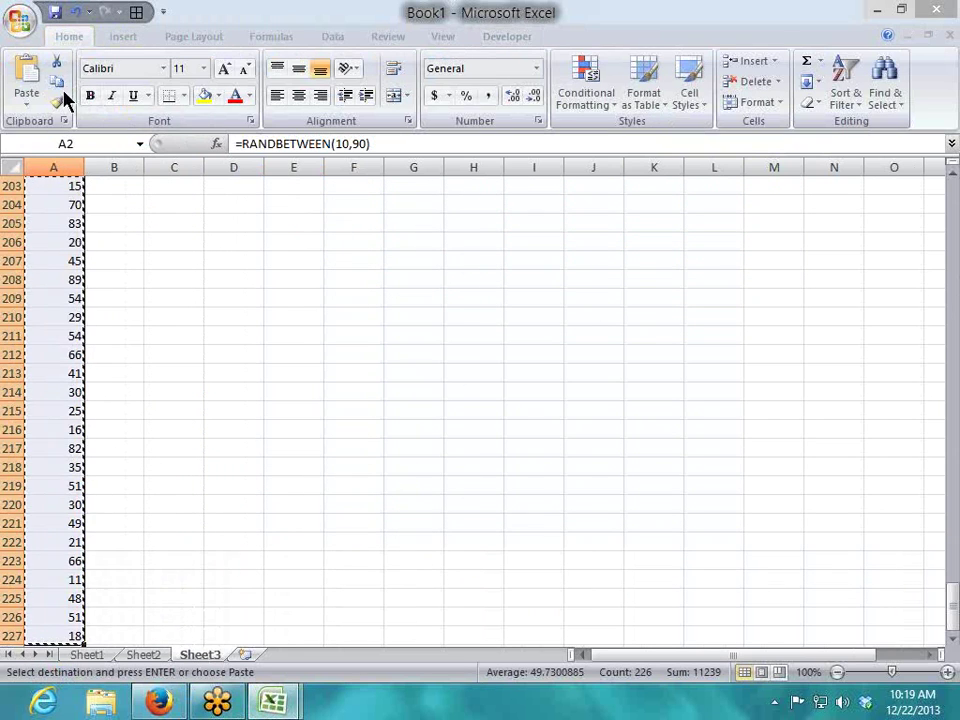
click(27, 104)
click(55, 166)
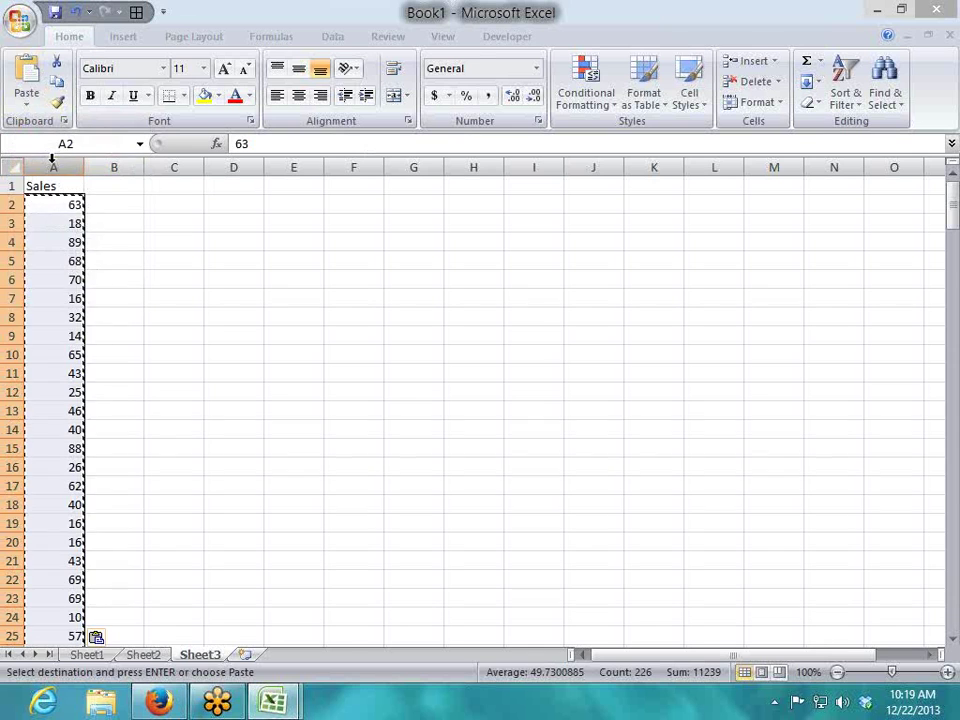
key(Escape)
Step: Switch to the Visual Basic editor and begin a function named inct with an argument n below the cc function
key(alt+Tab)
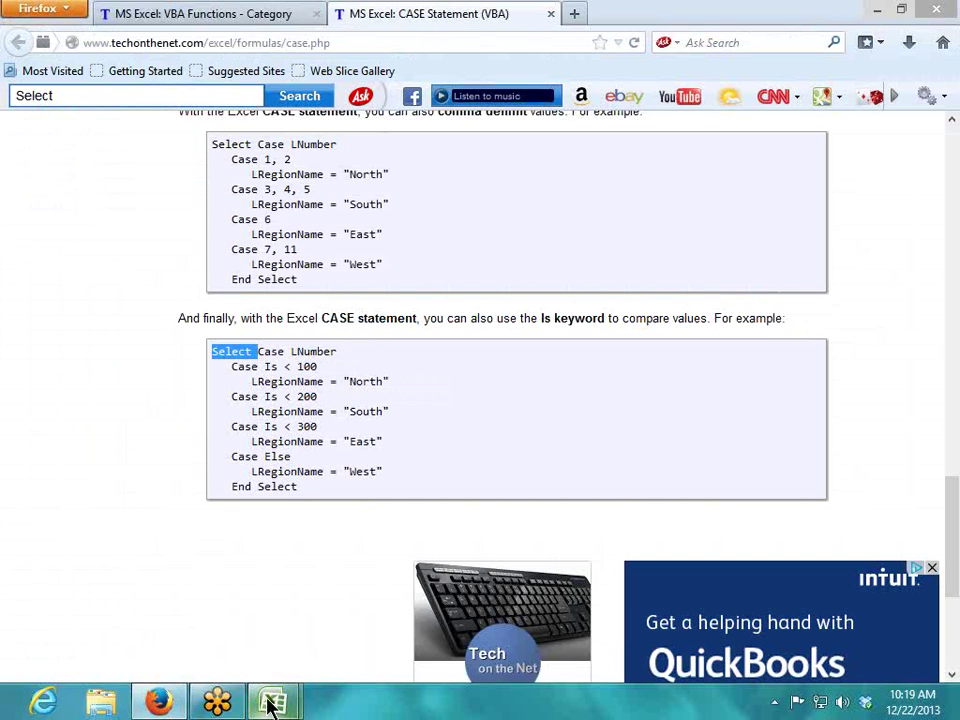
mouse_move(272, 703)
click(336, 650)
click(253, 617)
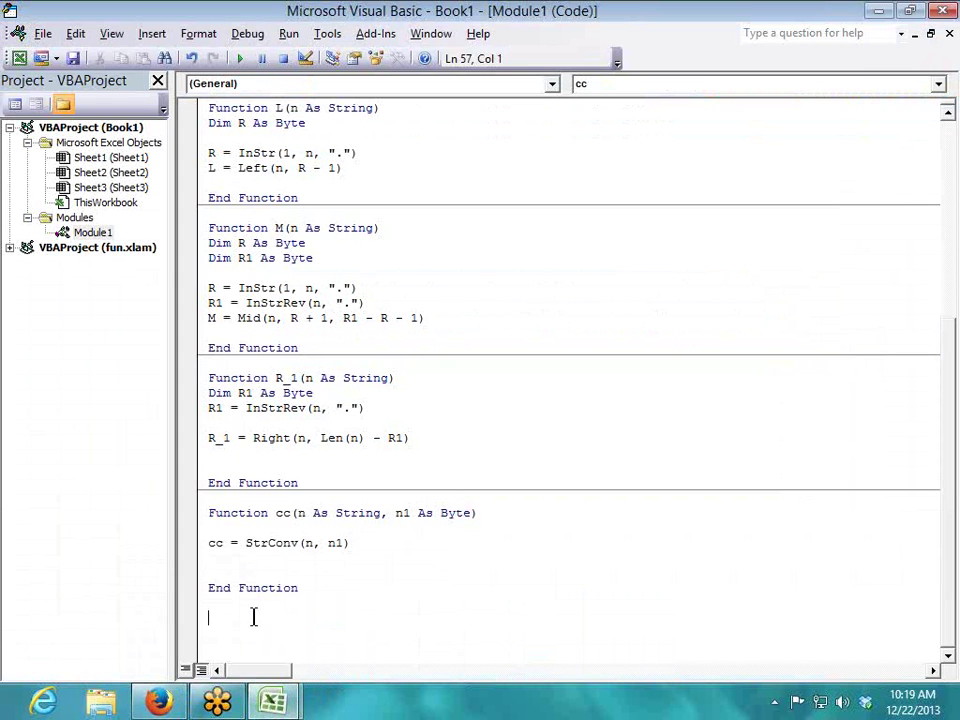
text(for)
key(BackSpace)
key(BackSpace)
text(unction inct(n as )
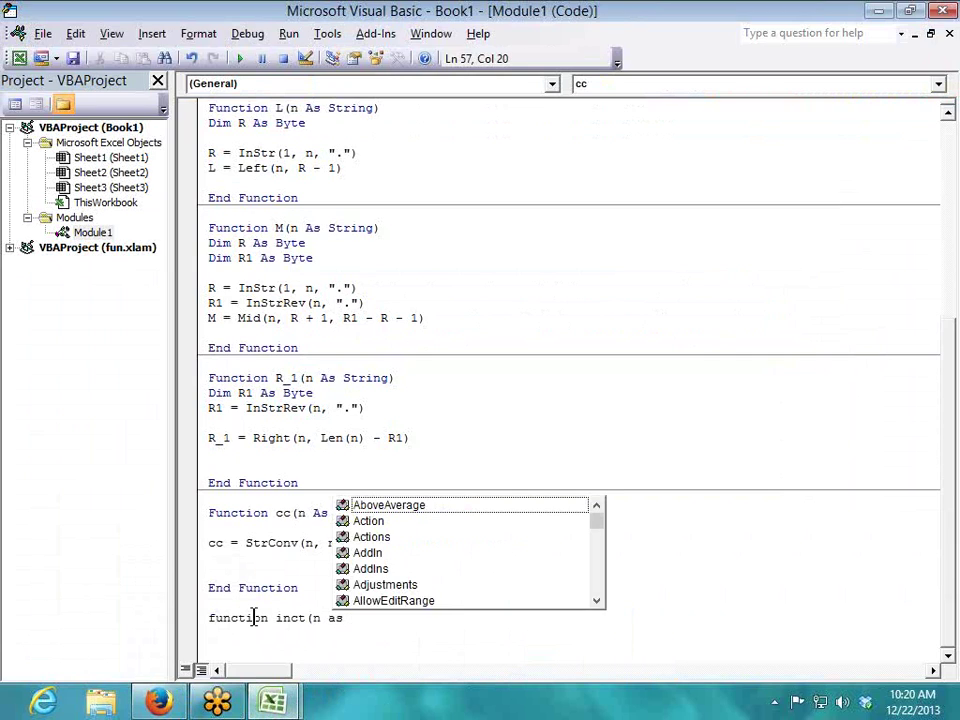
text(loa)
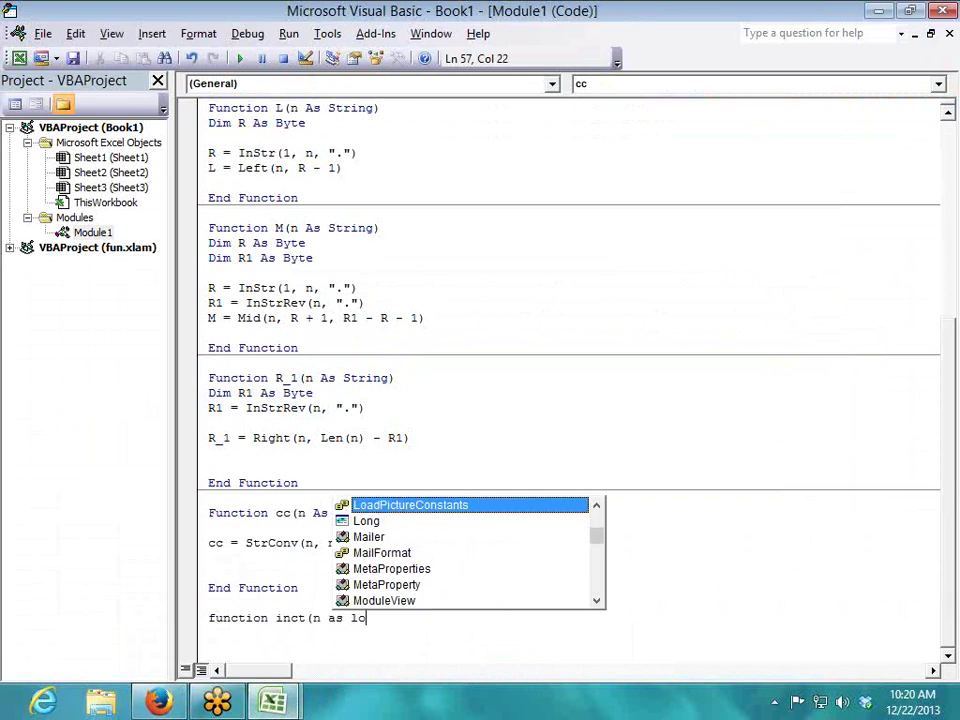
key(Tab)
key(BackSpace)
key(BackSpace)
key(BackSpace)
key(BackSpace)
key(BackSpace)
key(BackSpace)
key(BackSpace)
key(BackSpace)
key(BackSpace)
key(BackSpace)
key(BackSpace)
key(BackSpace)
key(BackSpace)
key(BackSpace)
key(BackSpace)
key(BackSpace)
key(BackSpace)
key(BackSpace)
key(BackSpace)
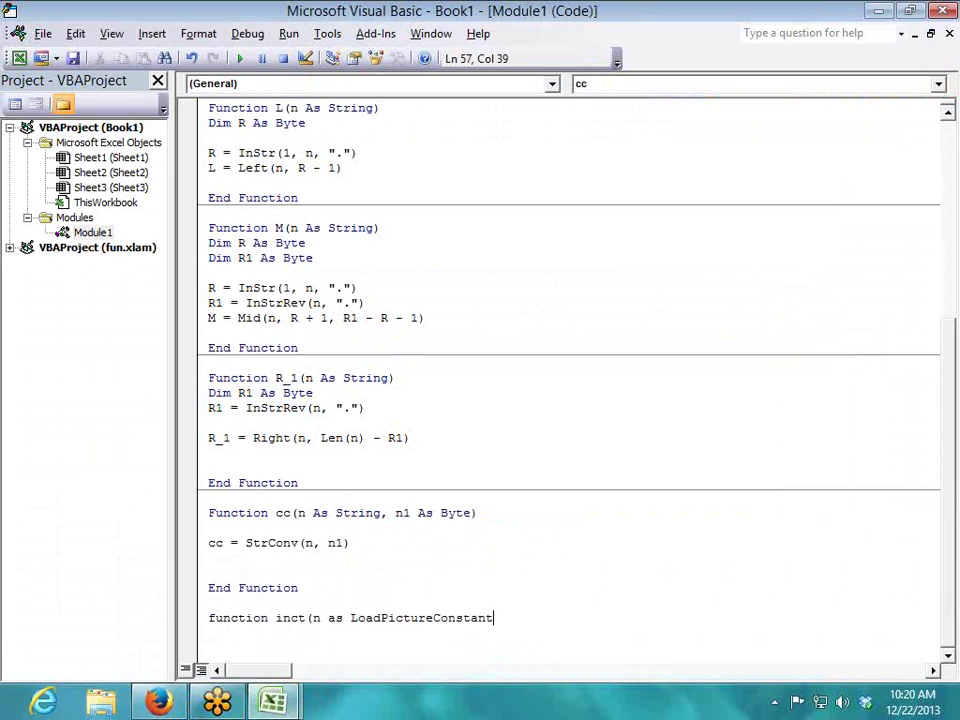
Step: Complete the inct declaration with n as Long and add blank lines to the function body
text(o)
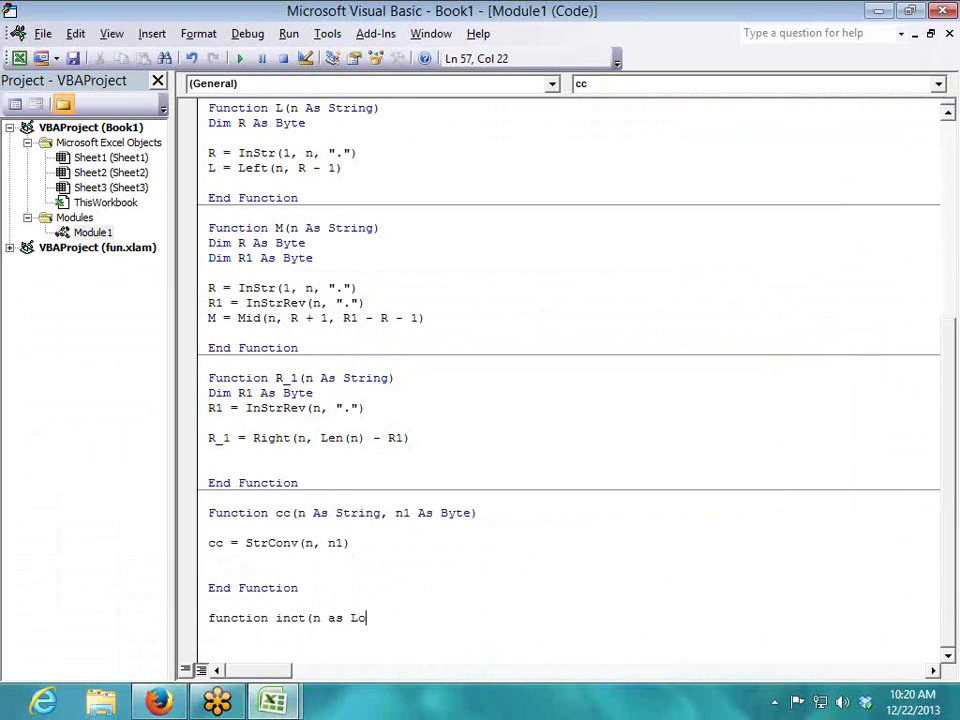
text(ng))
key(Return)
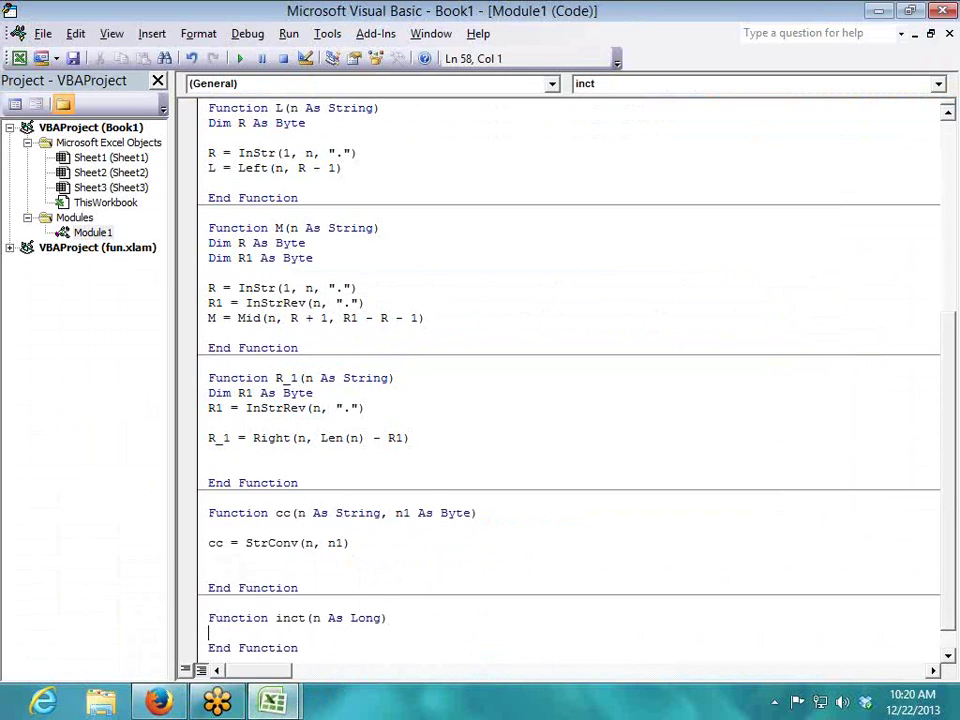
key(Return)
key(Return)
key(Up)
key(Up)
key(Down)
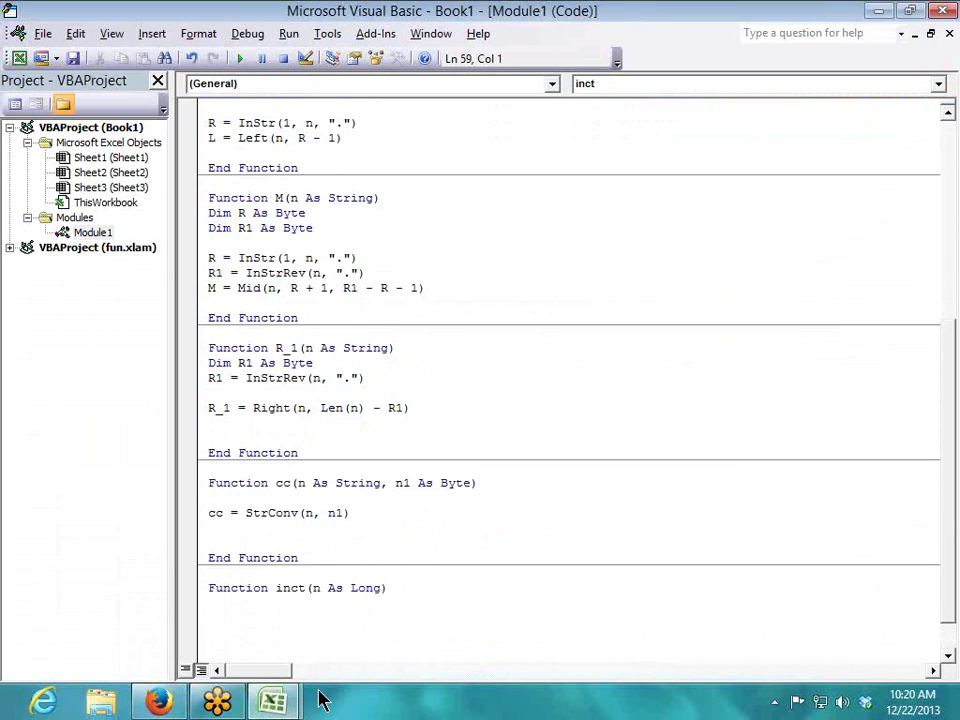
Step: Declare a variable r as Long inside the inct function
text(dim r as )
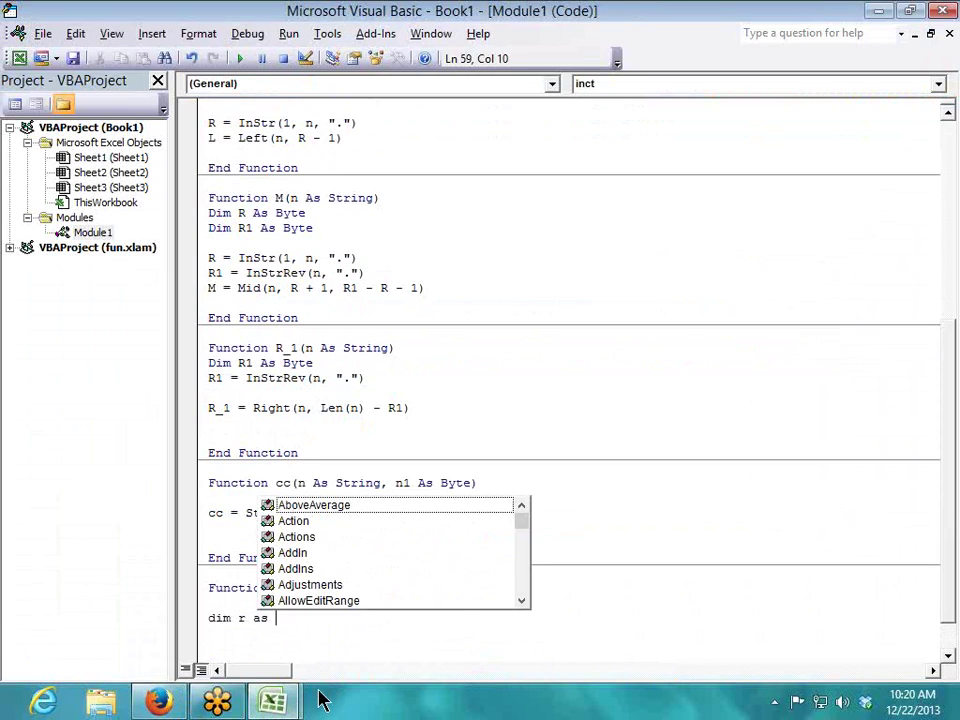
text(r)
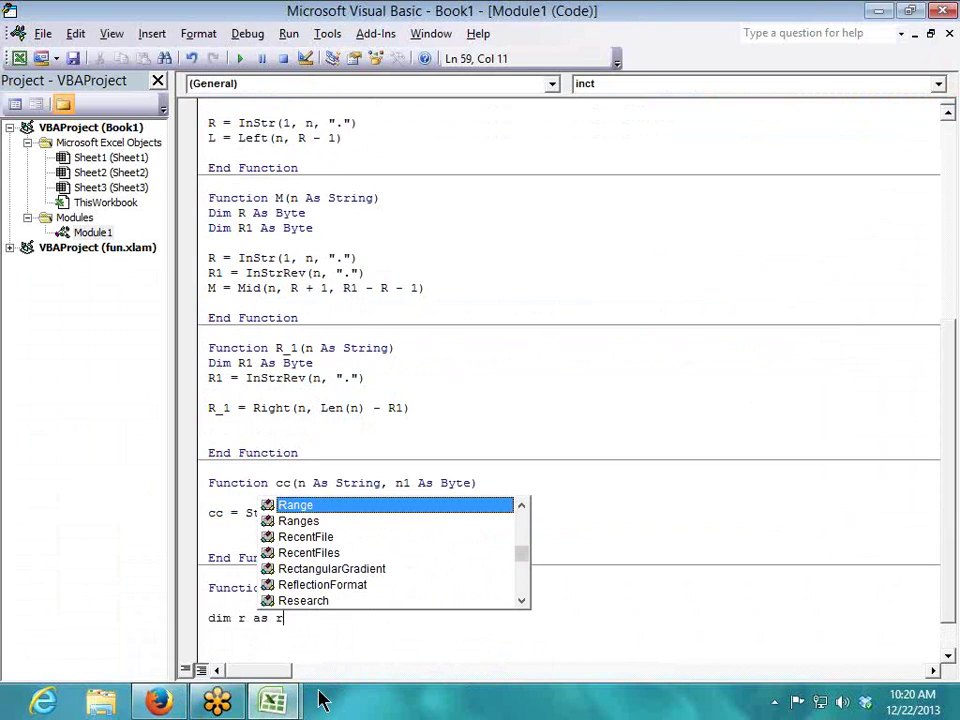
key(BackSpace)
text(lo)
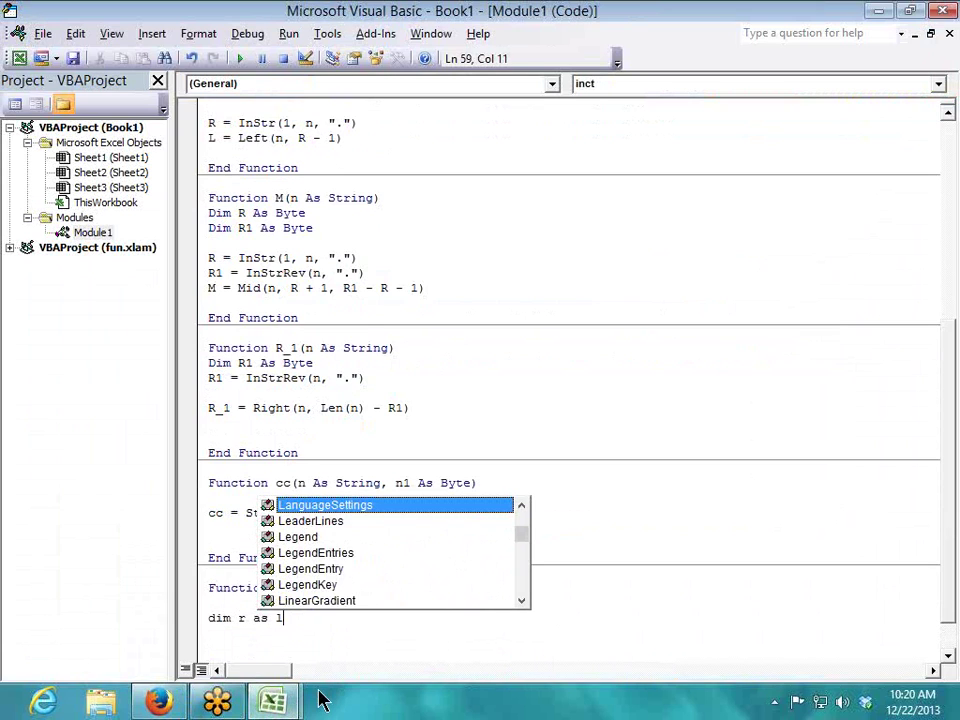
key(Down)
key(Return)
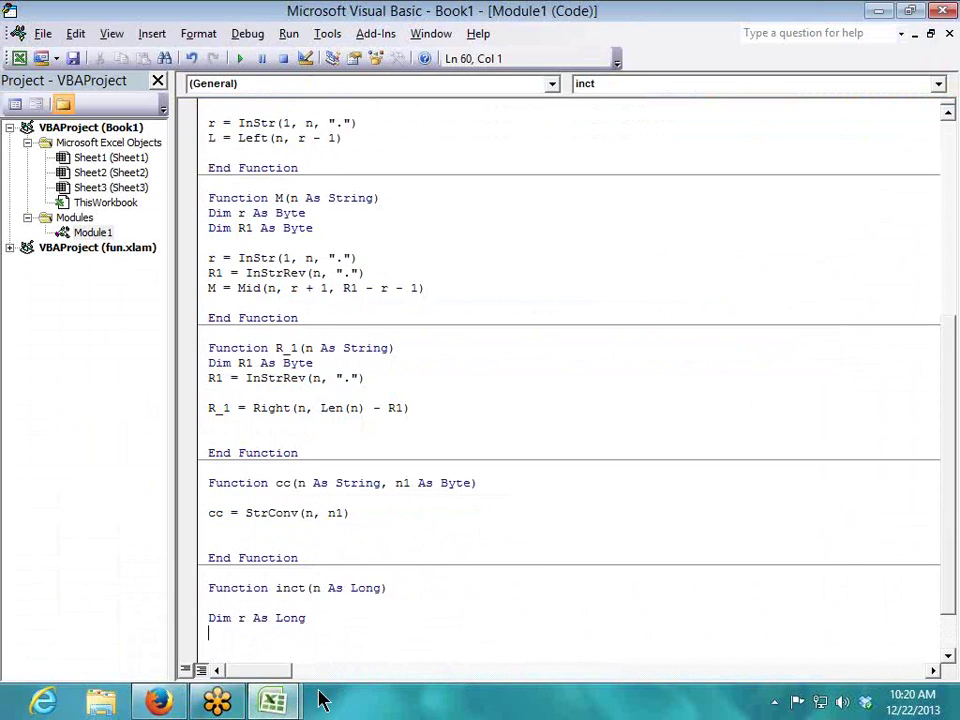
Step: Start a Select Case block on n below the variable declaration
scroll(570, 400, down, 1)
key(Return)
text(select)
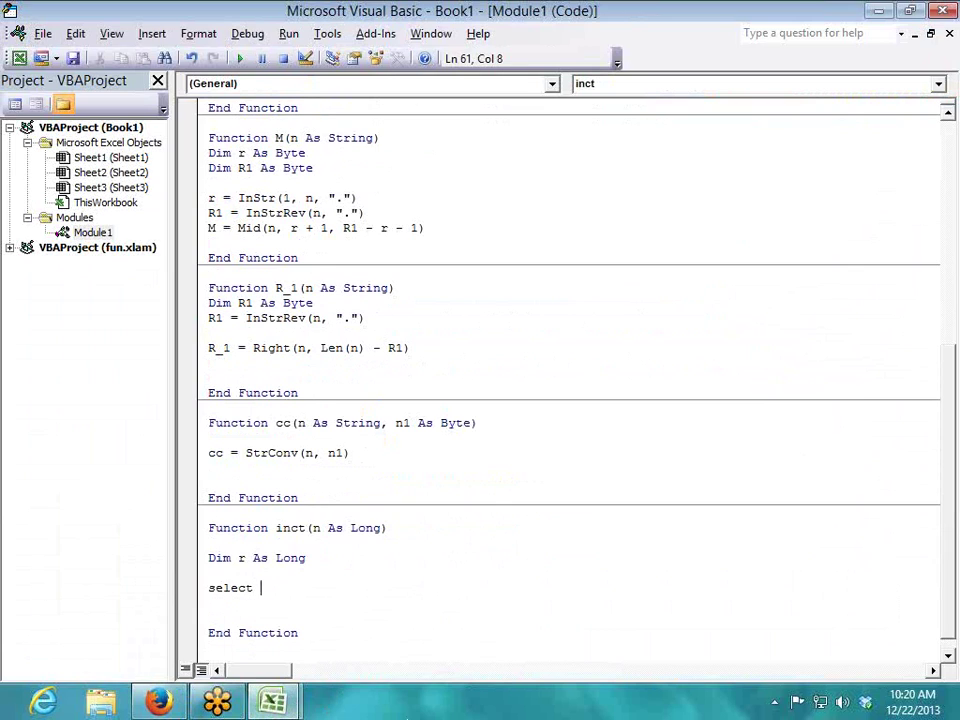
text( case n)
key(Return)
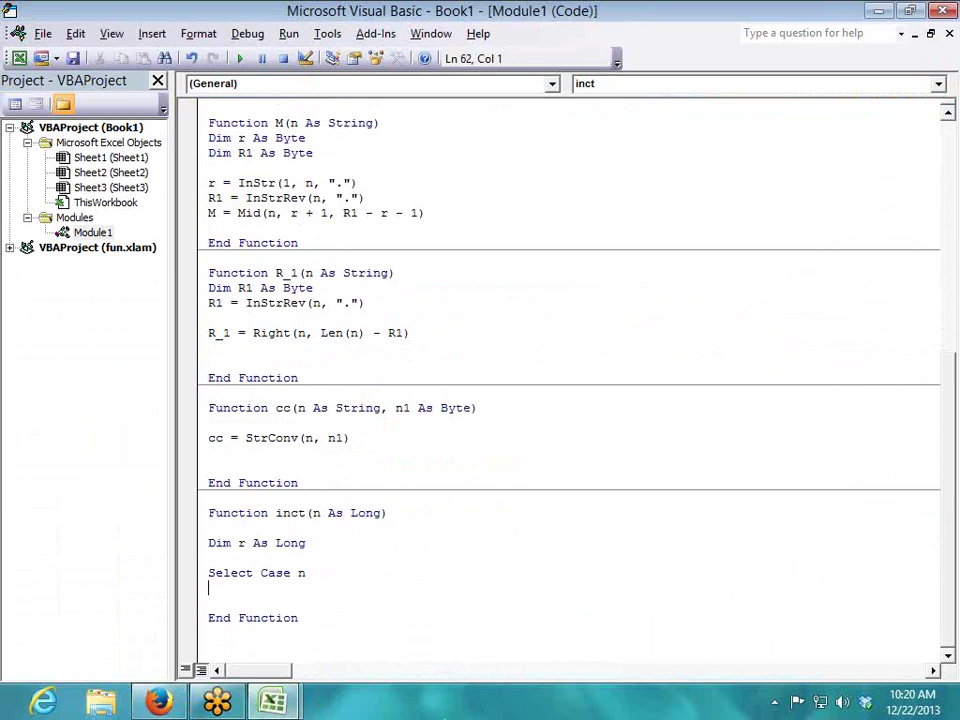
Step: Add a case for values 0 to 40 that sets r to 500
key(Return)
text(case)
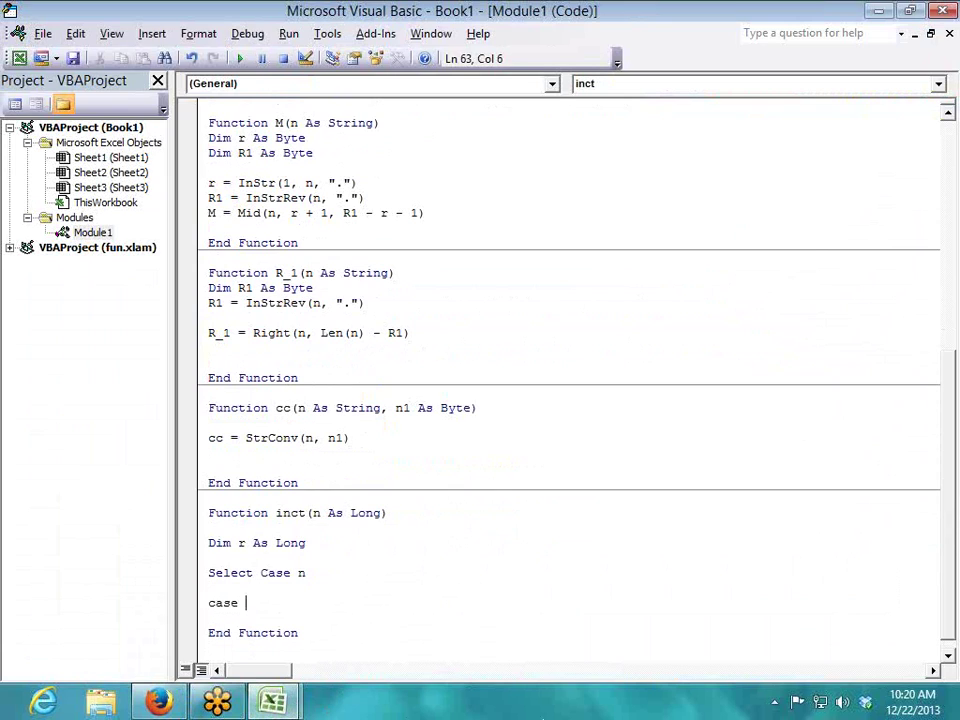
text( 0 to 40)
key(Return)
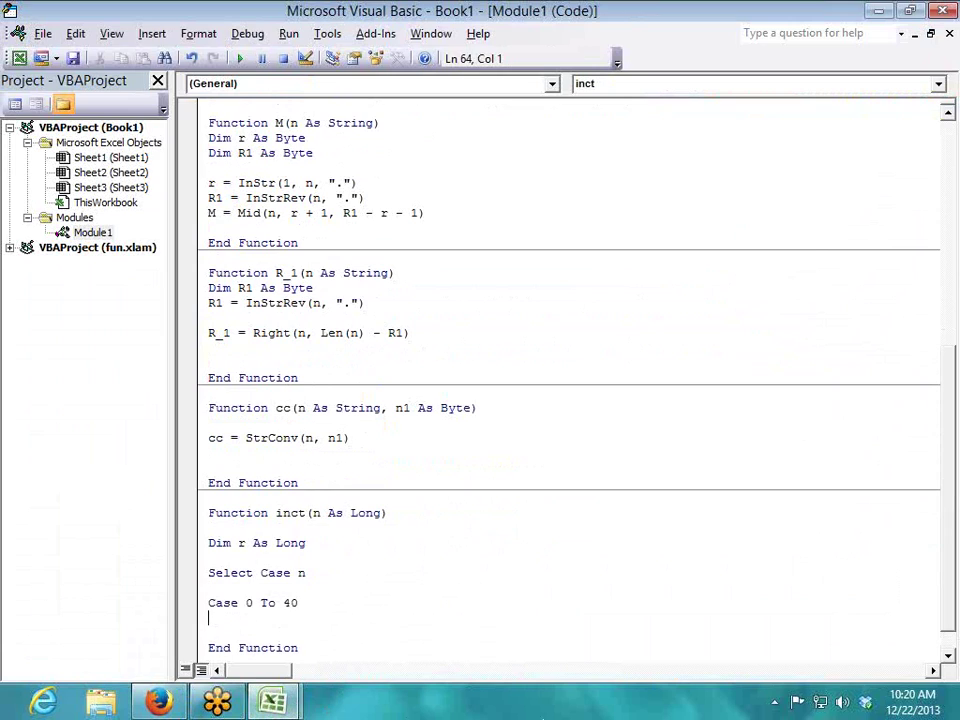
text(r)
key(BackSpace)
text(r = 500)
key(Return)
Step: Add a case for values 41 to 80 that sets r to 1000
text(case)
key(BackSpace)
key(BackSpace)
text(se 41 to )
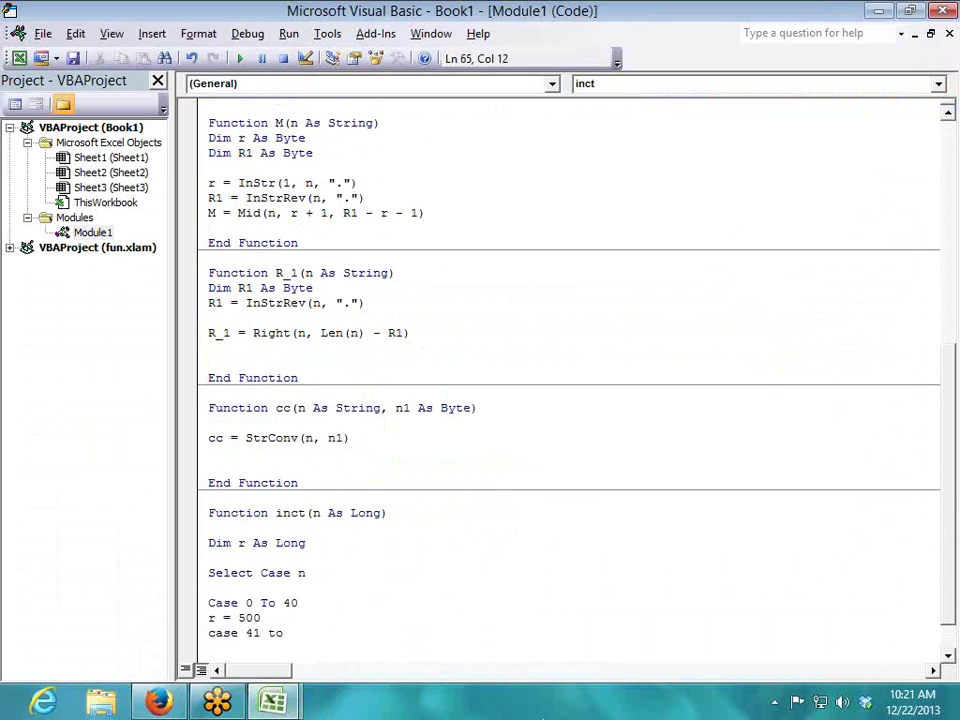
text(80)
key(Return)
text(r = 1000)
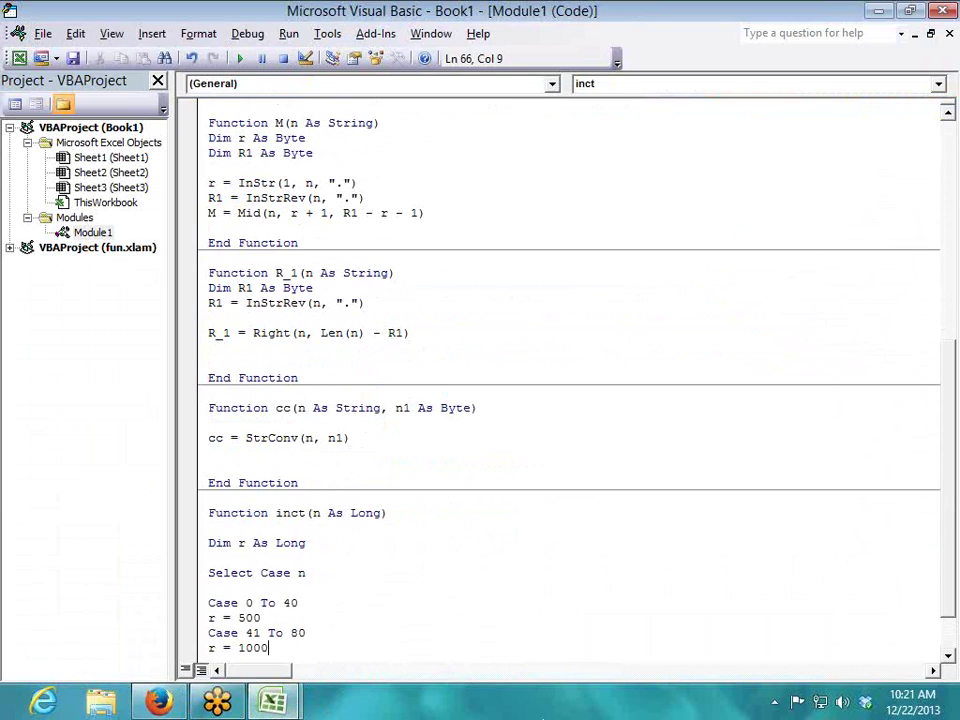
Step: Add a case for values 81 to 100 that sets r to 15000
key(Return)
text(as)
key(BackSpace)
key(BackSpace)
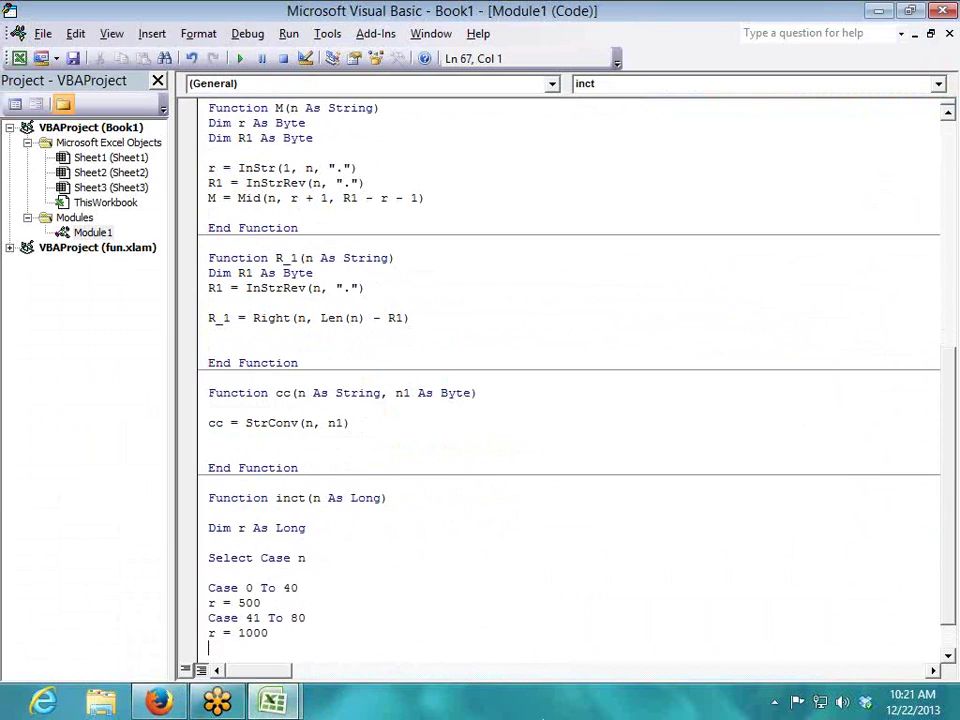
text(case 81 to 100)
key(Return)
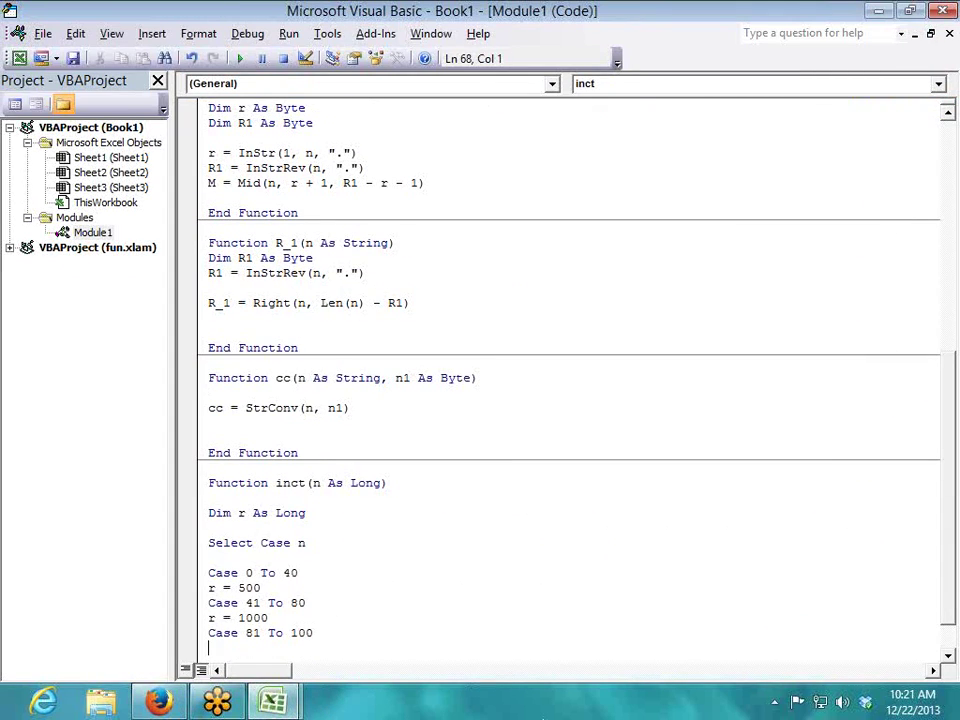
text(r=1000)
key(BackSpace)
key(BackSpace)
key(BackSpace)
text(5000)
key(Return)
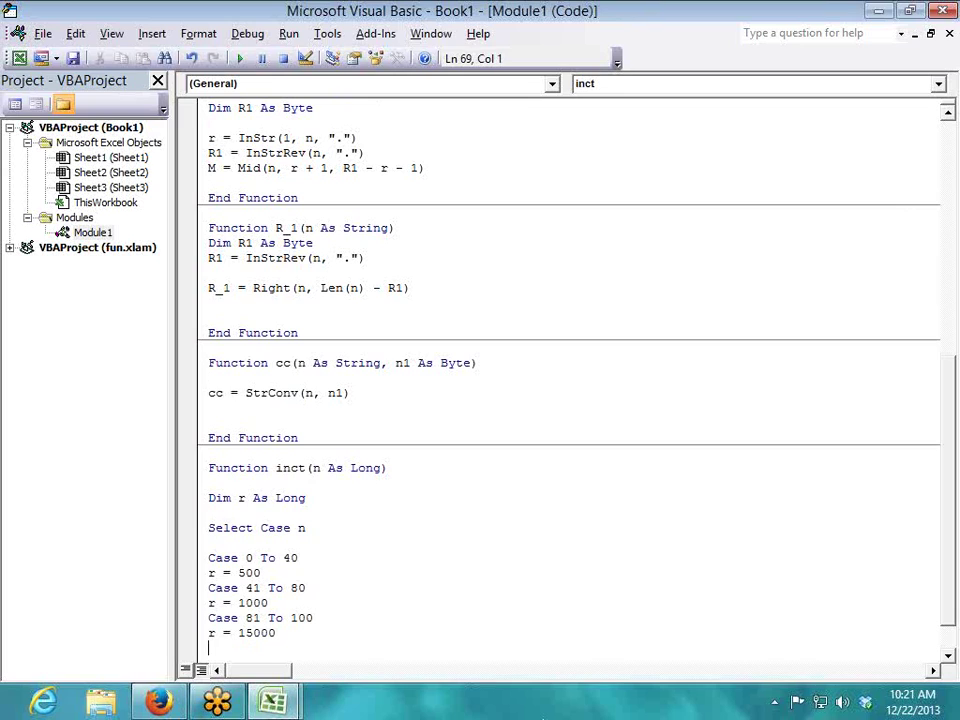
Step: Add a case for values greater than 100 that sets r to 5000
text(case >100)
key(Down)
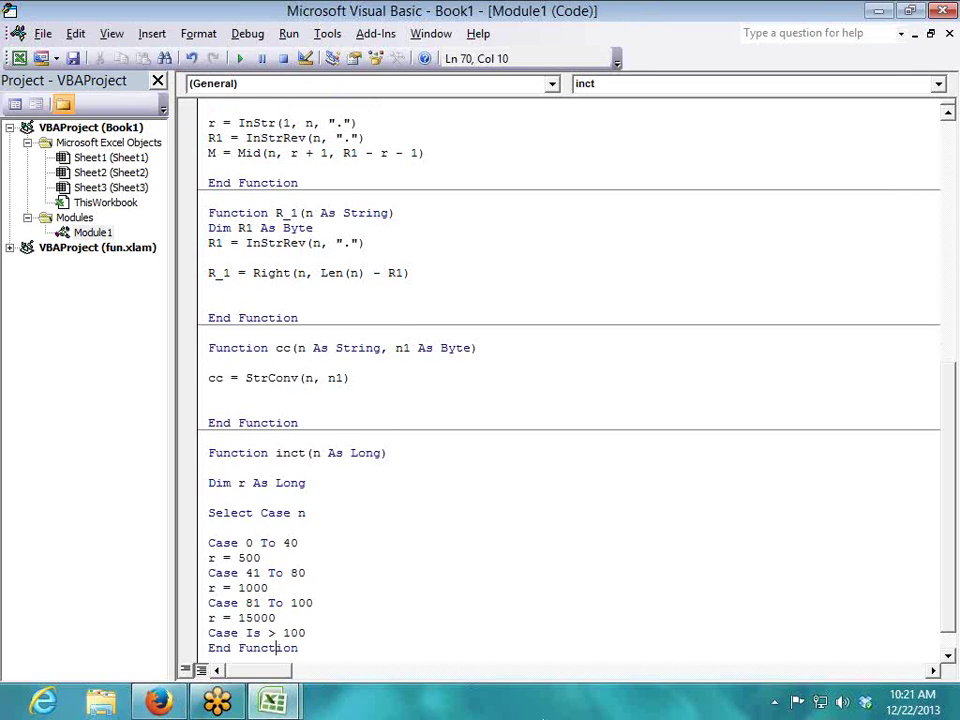
click(319, 631)
key(Return)
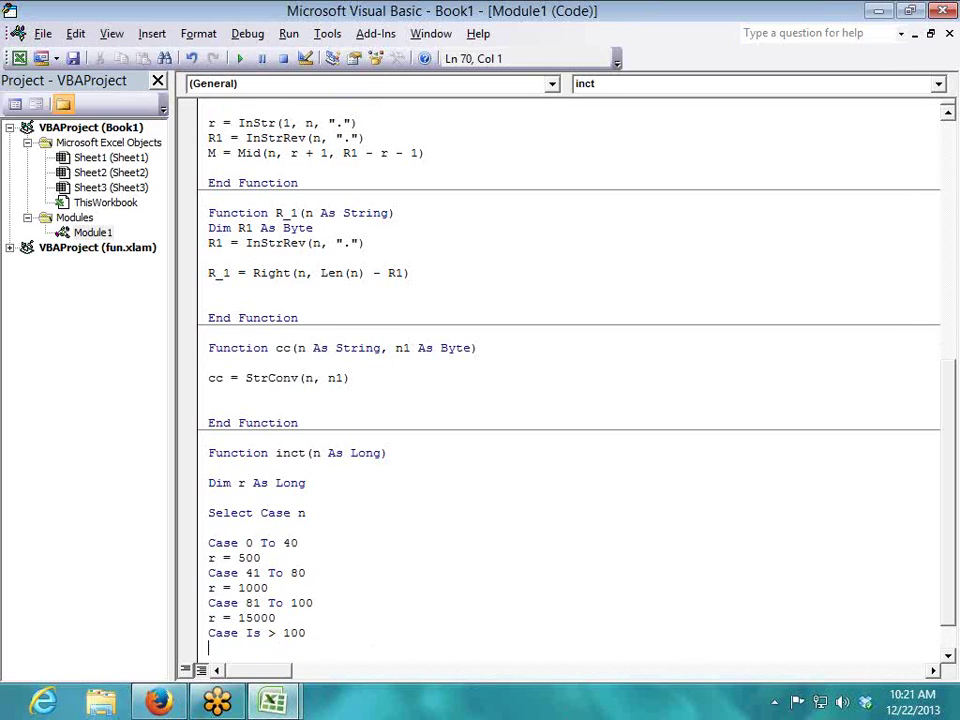
key(Return)
key(BackSpace)
text(r=5000)
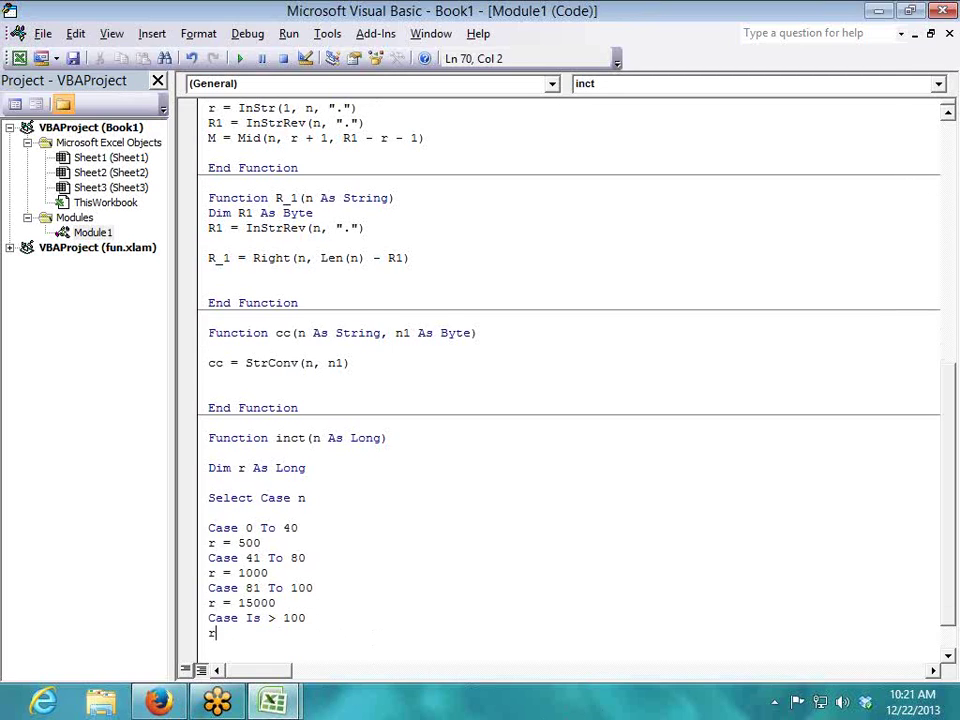
key(Return)
key(Return)
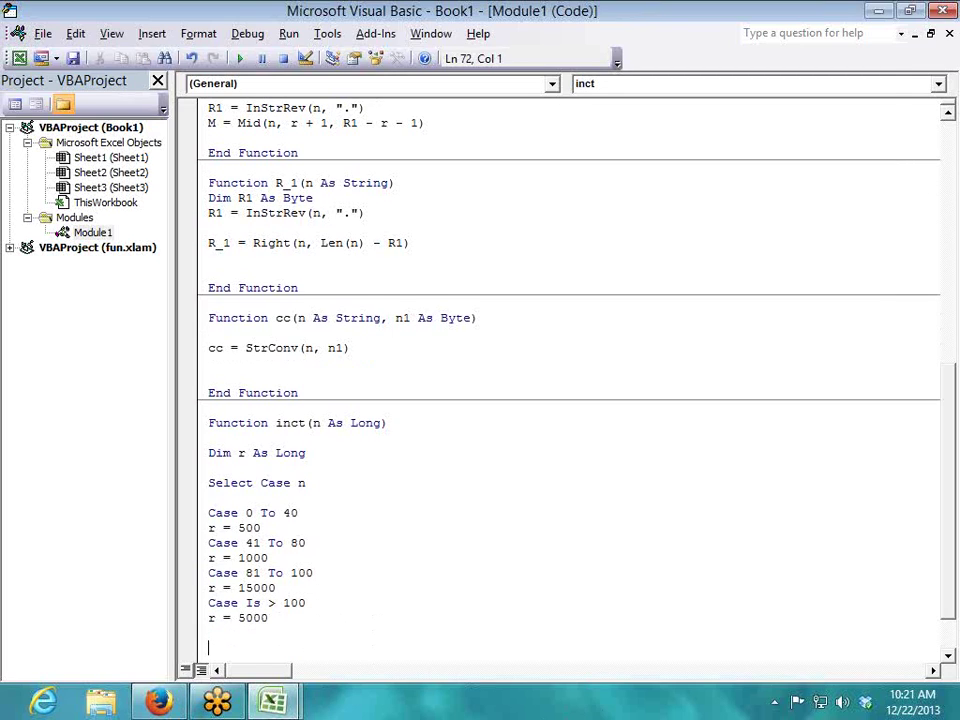
Step: Add an Else line that sets r to 0, and change the first case's lower bound to 1
click(320, 631)
text(else)
key(Return)
text(r=0)
double_click(247, 512)
text(1)
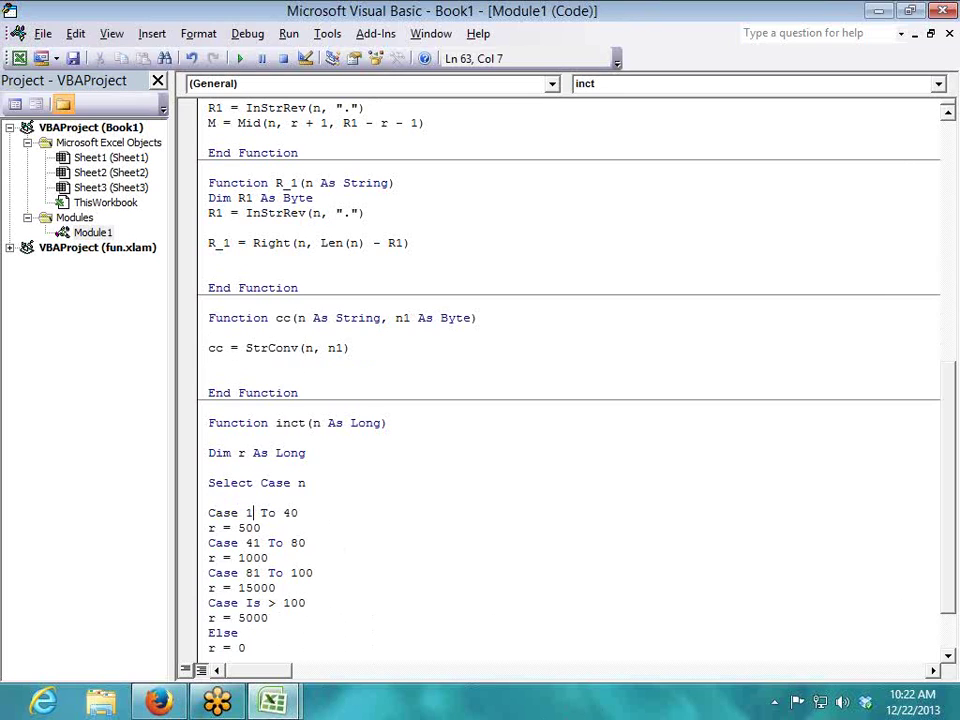
Step: Close the case block with End Select below the r = 0 line
click(263, 645)
scroll(259, 655, down, 2)
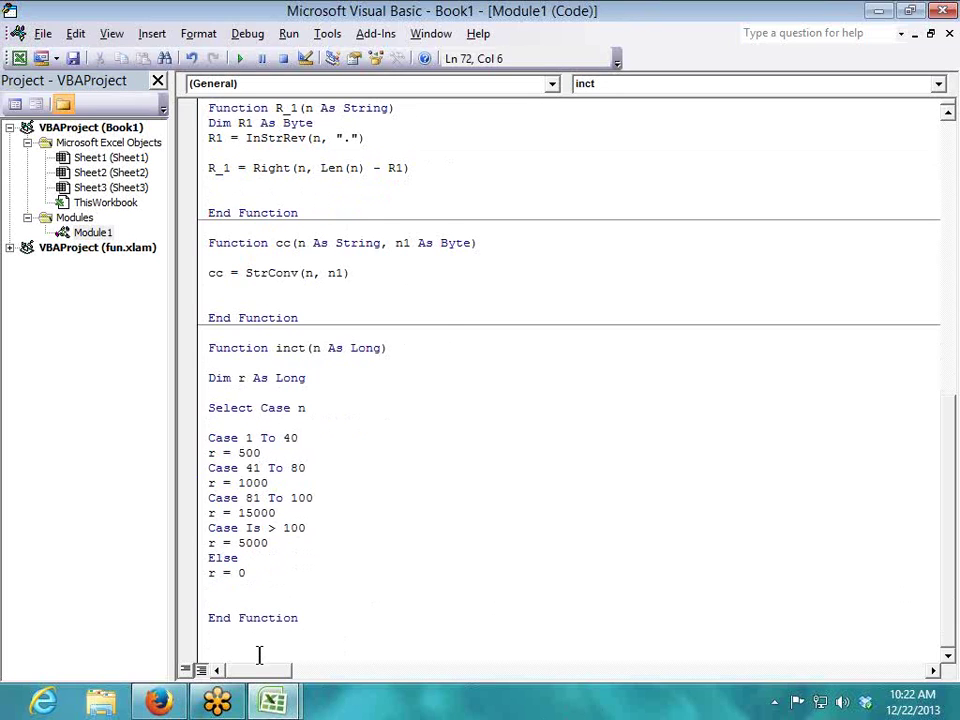
key(Return)
text(e)
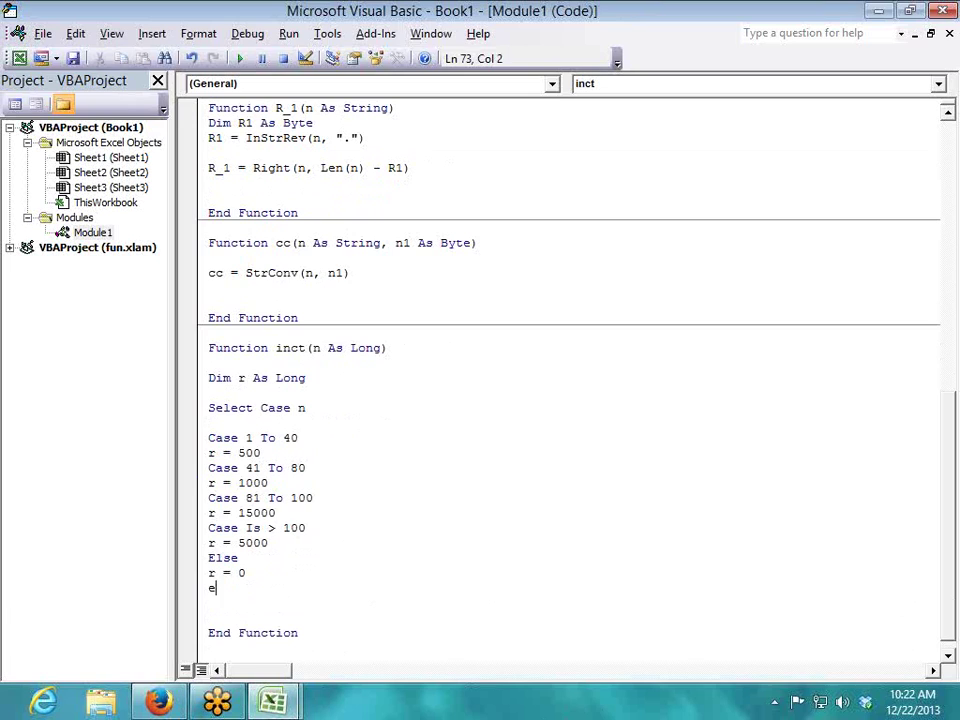
text(nd selc)
key(BackSpace)
text(d)
key(BackSpace)
text(ect)
key(Return)
Step: Assign r to inct below End Select as the function's return value
key(Return)
text(inct = )
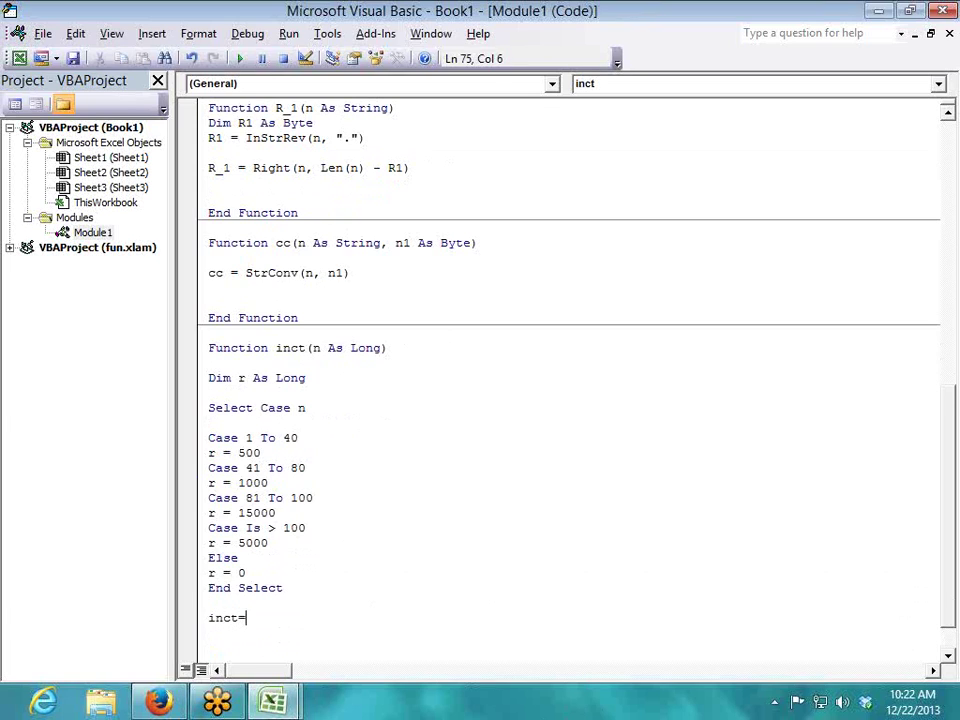
text(r)
key(Return)
scroll(250, 632, down, 1)
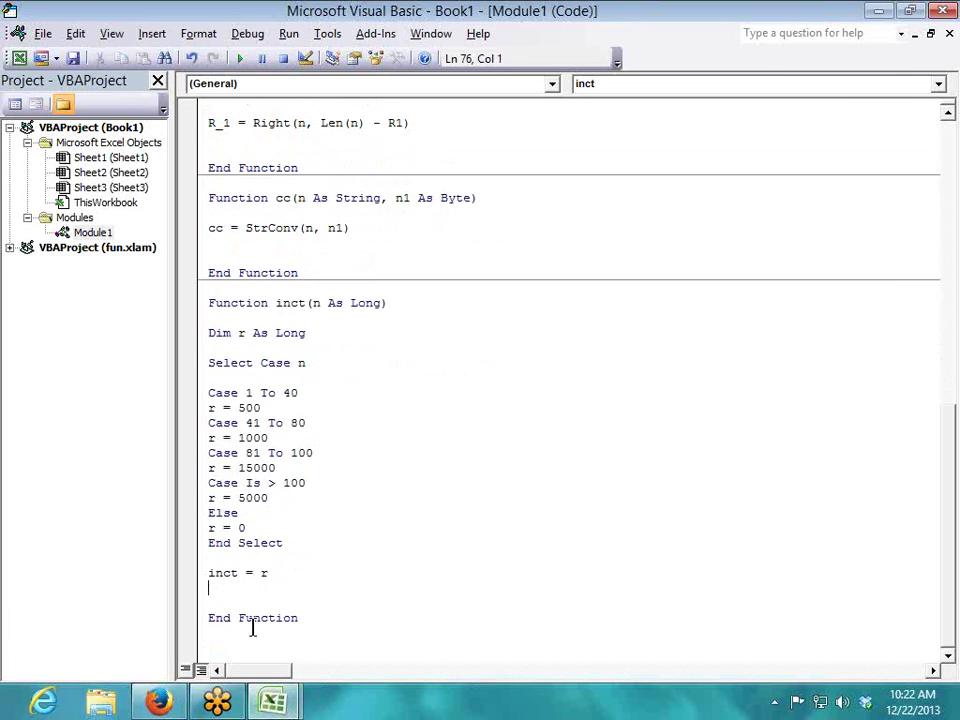
Step: Switch to the Excel worksheet and enter =inct(A2) in cell B2
click(158, 700)
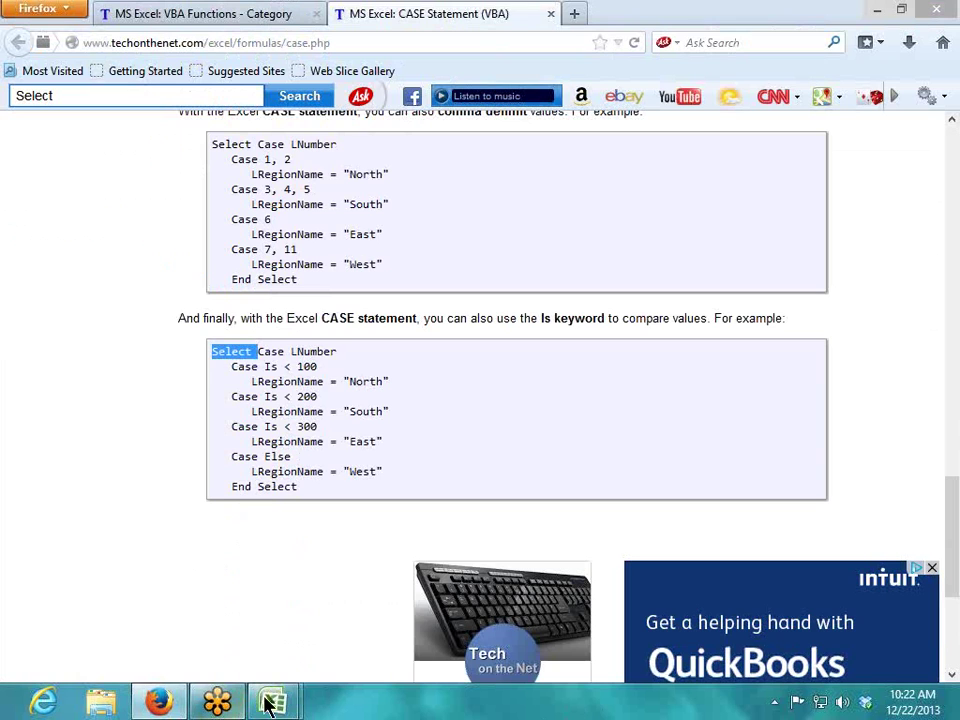
mouse_move(272, 700)
click(300, 596)
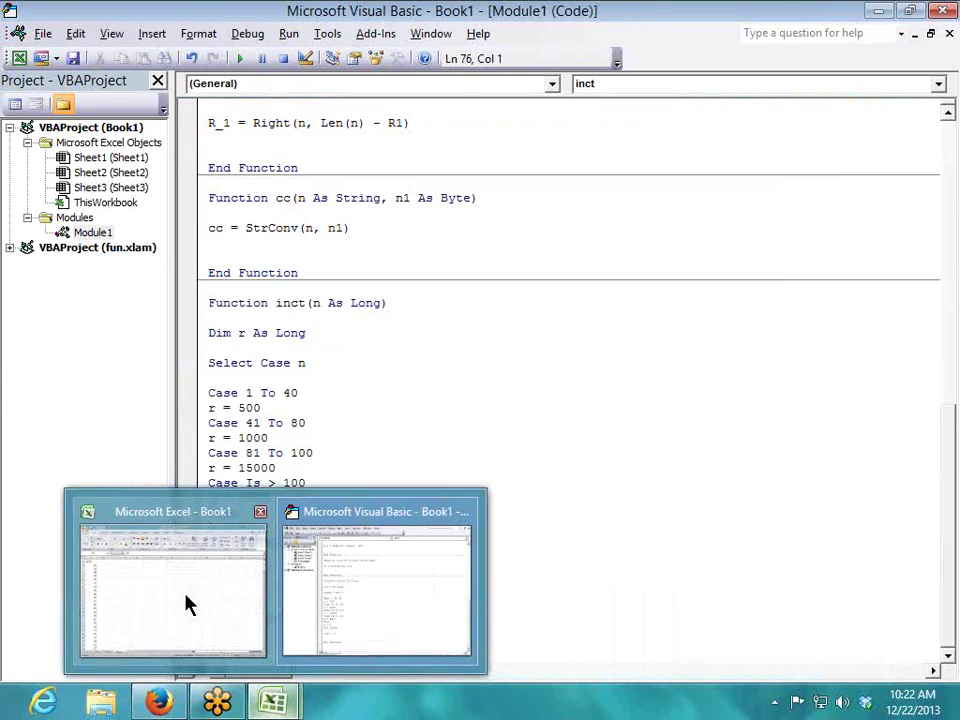
click(189, 604)
click(98, 202)
text(=in)
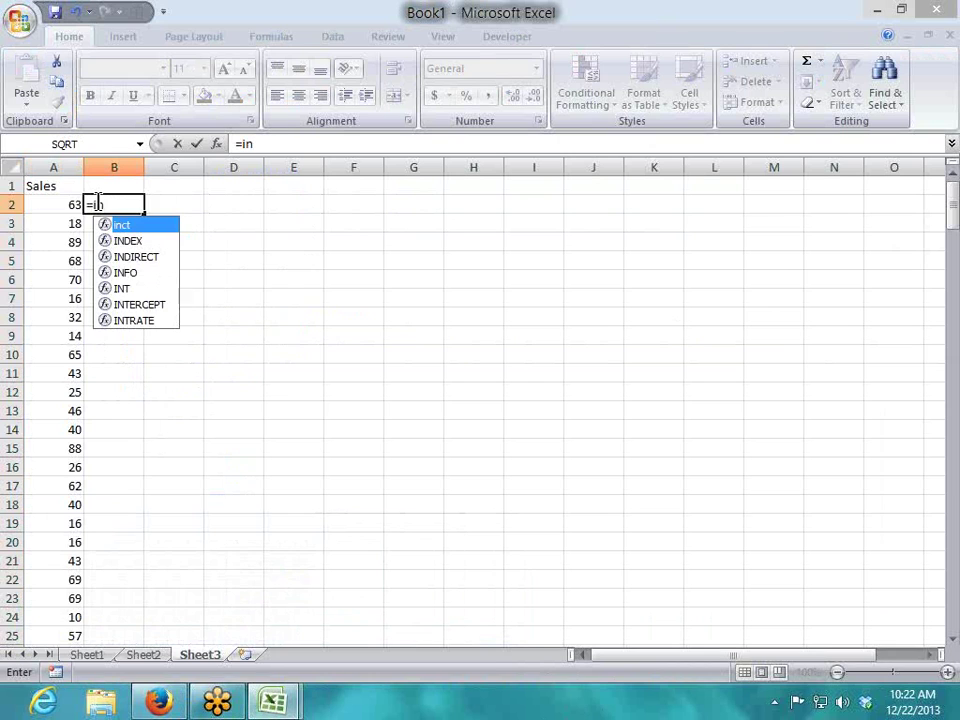
key(Tab)
key(Left)
key(Return)
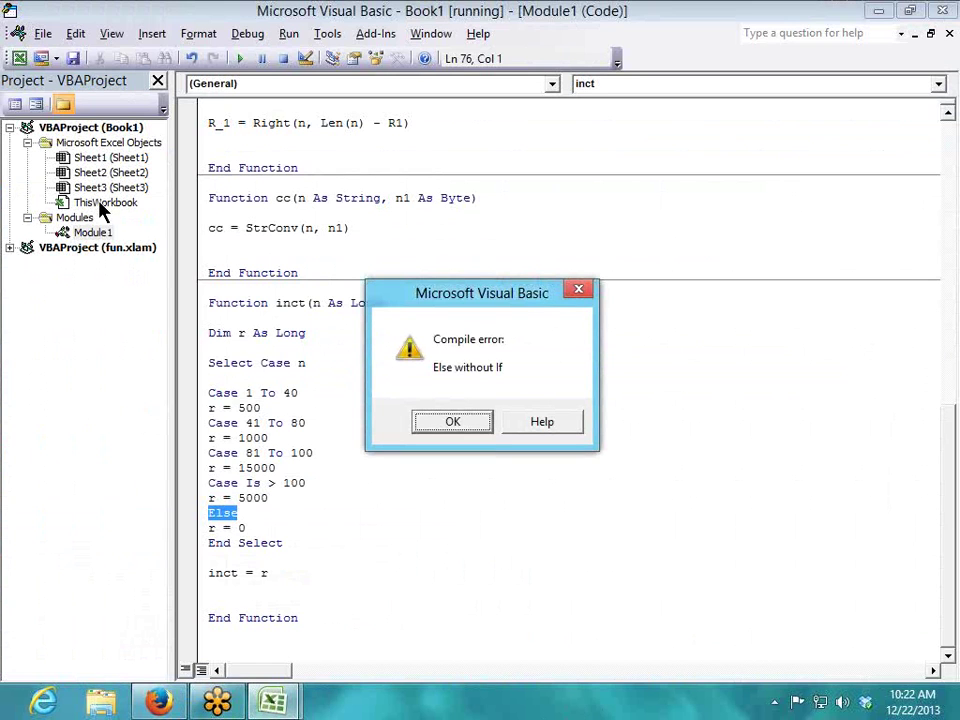
key(Return)
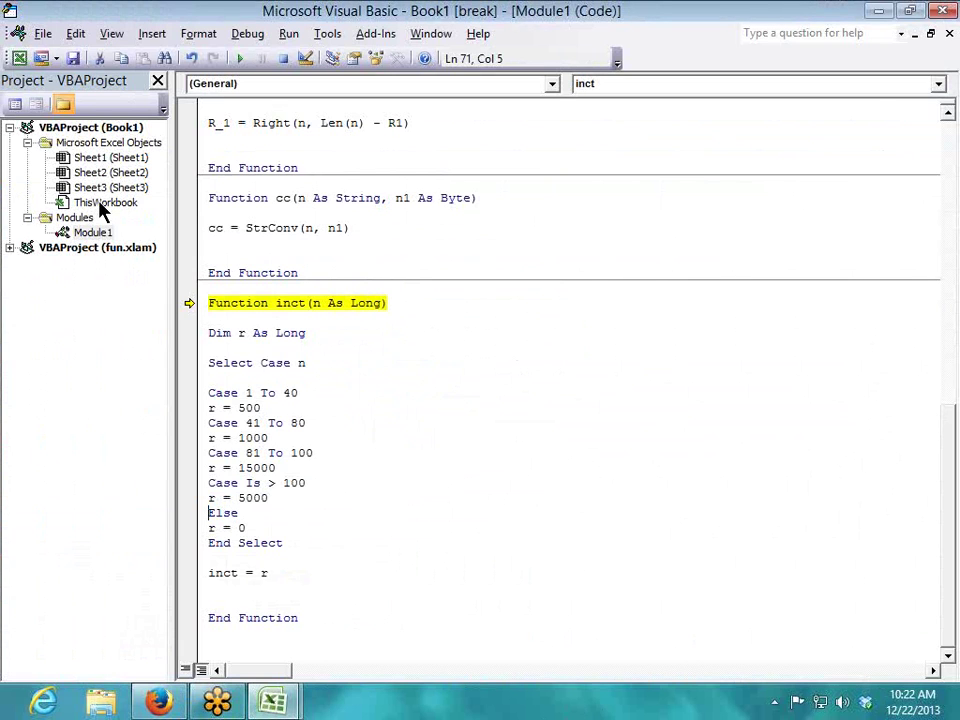
Step: Correct the Else line in inct to Case Else following the TechOnTheNet example, and reset the halted code
key(alt+Tab)
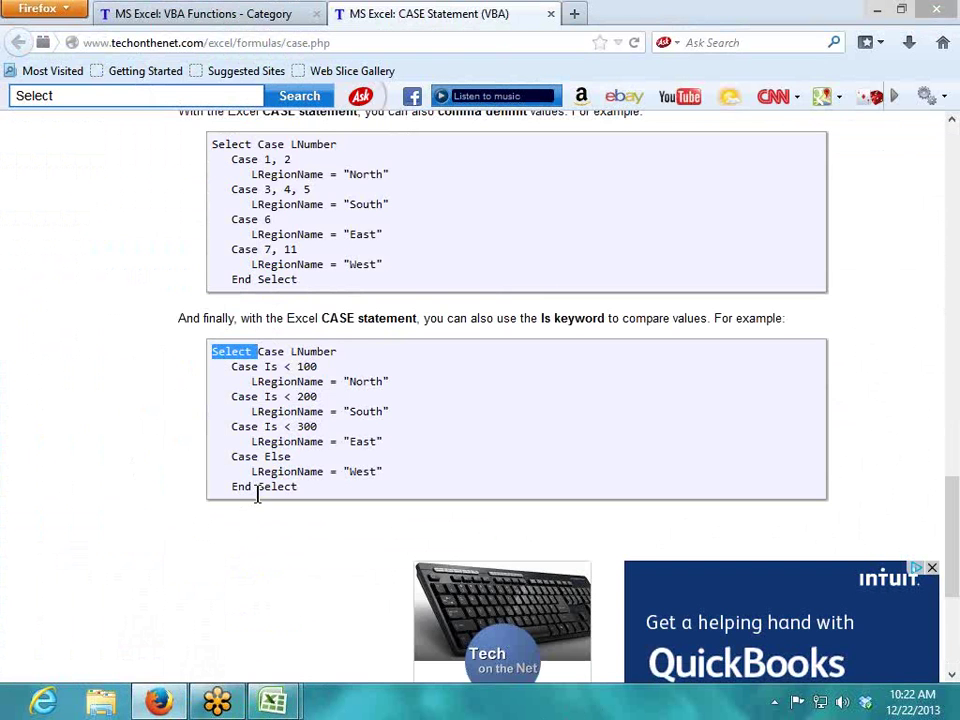
key(alt+Tab)
text(case)
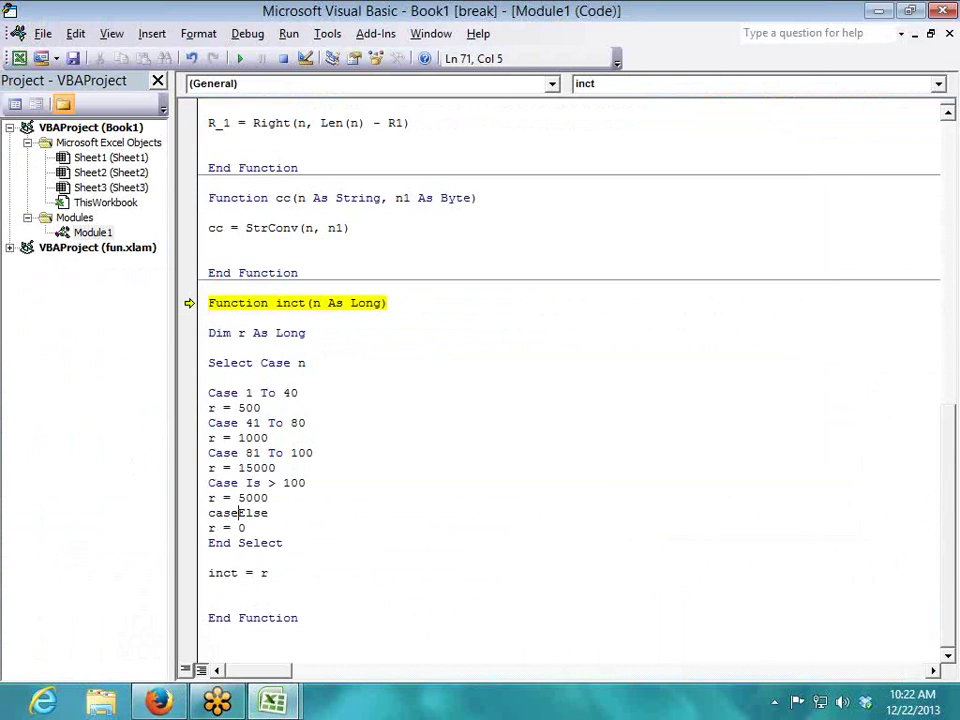
key(Down)
key(alt+Tab)
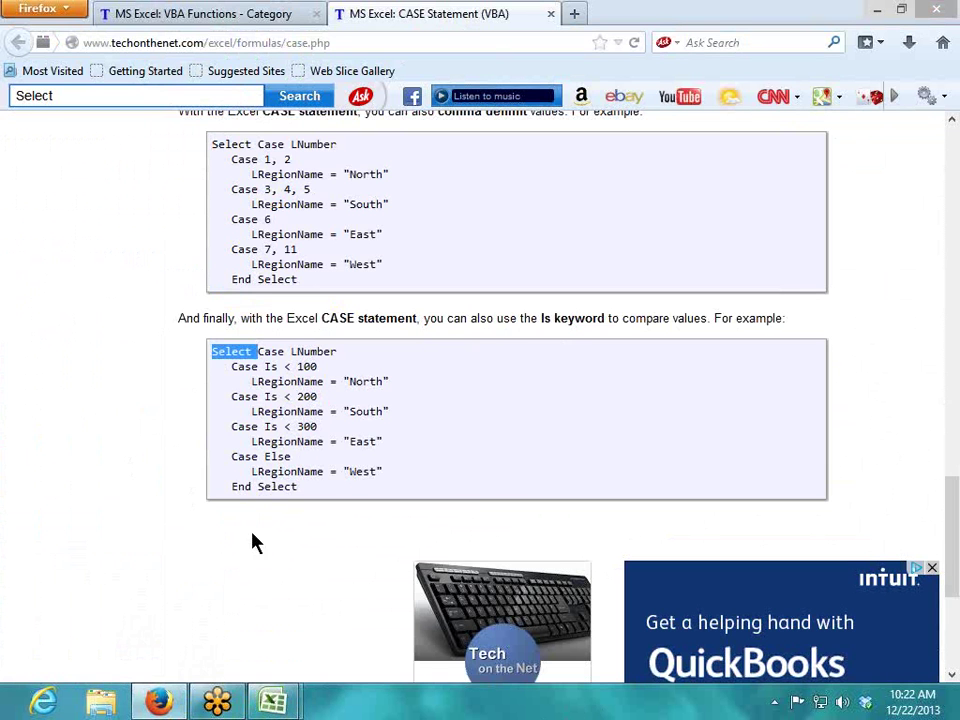
click(292, 640)
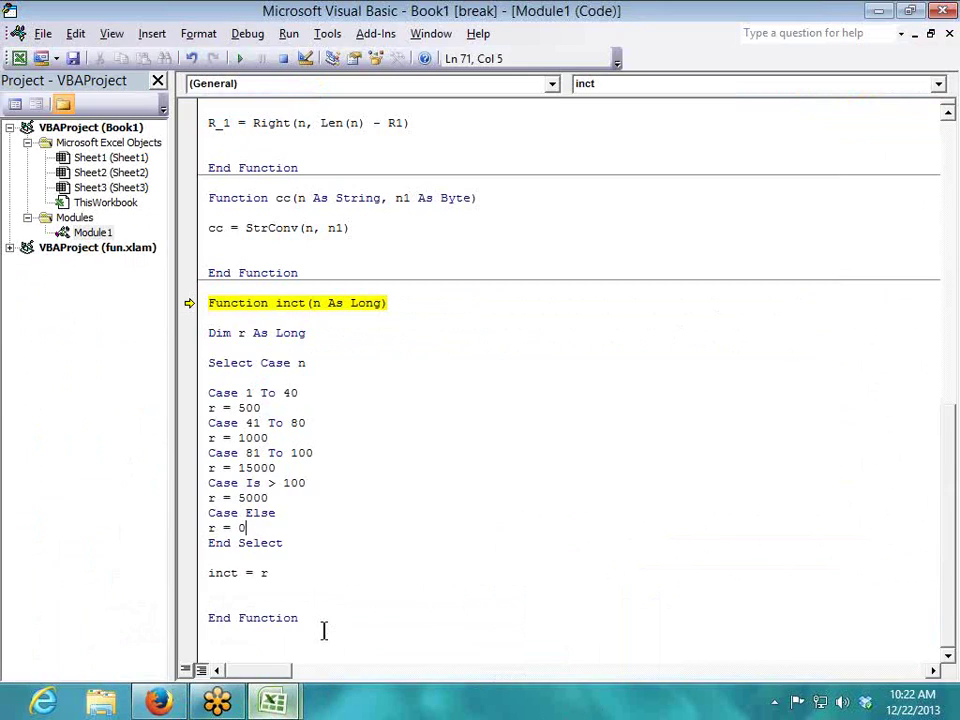
mouse_move(272, 702)
click(283, 58)
click(272, 354)
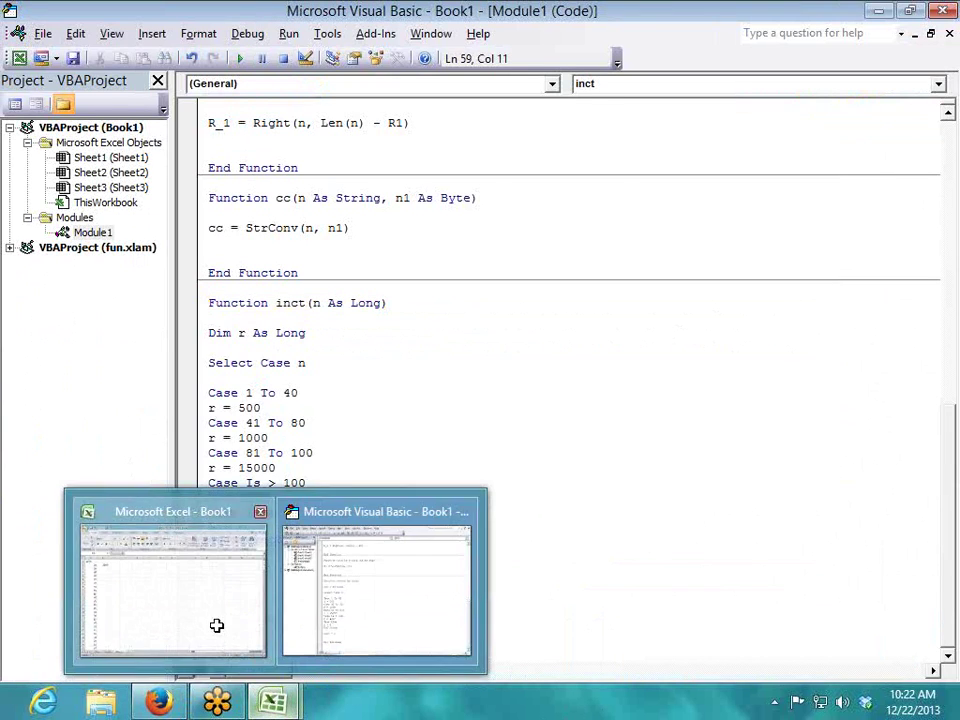
Step: Return to the worksheet and fill the inct formula from B2 down alongside the sales figures
click(216, 626)
click(123, 203)
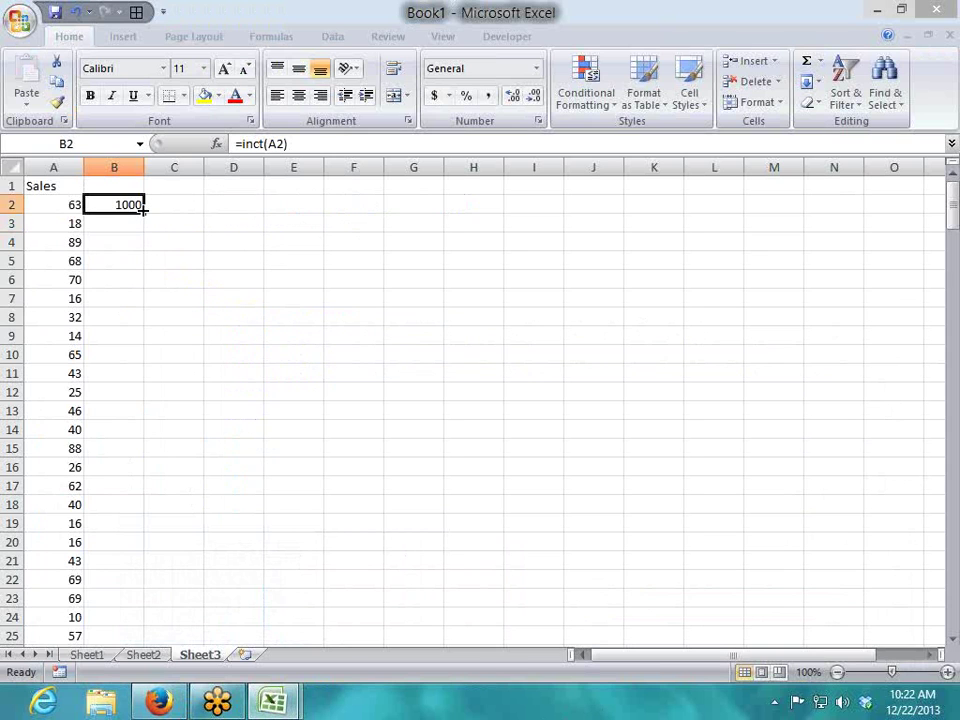
double_click(143, 209)
Step: Test the incentive formula by entering 0 and then 111 as the sales value in cell A2
click(72, 203)
text(0)
key(Return)
click(72, 203)
key(Right)
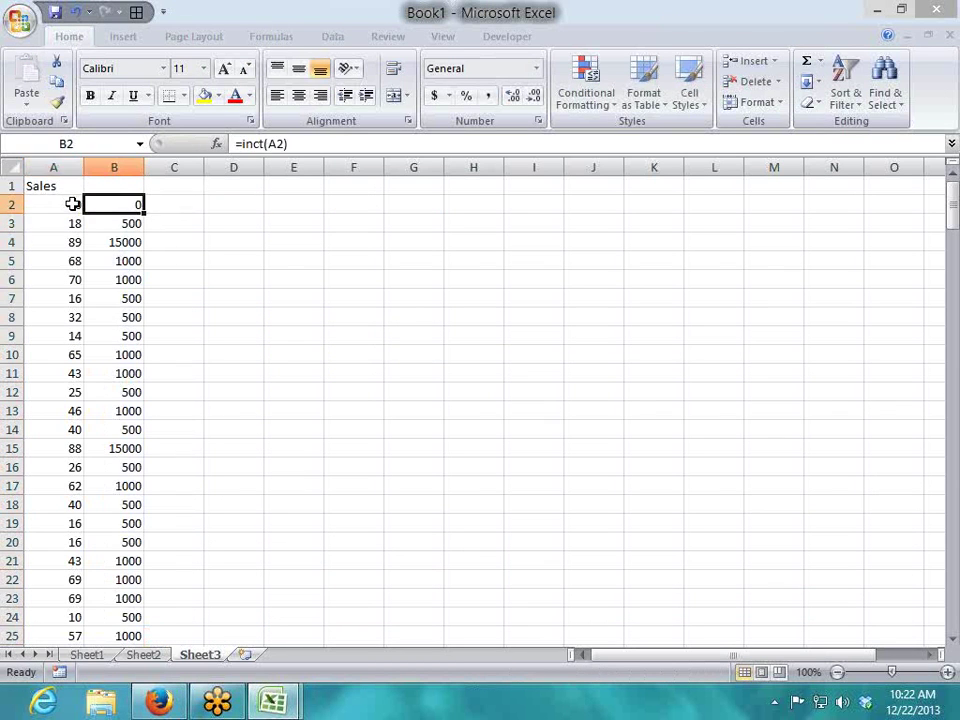
click(73, 204)
text(111)
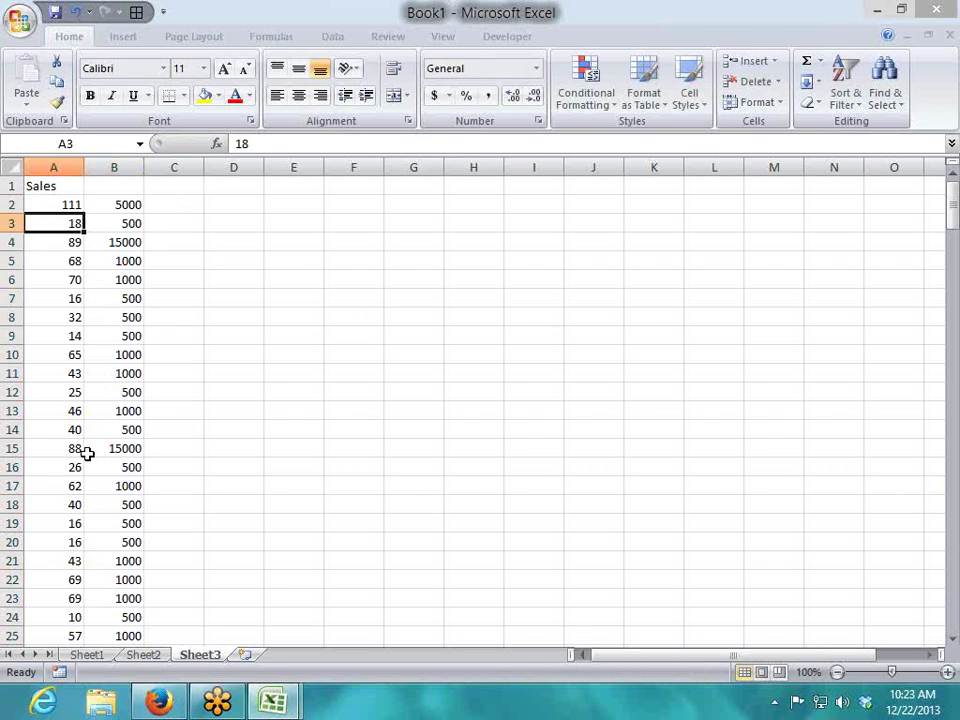
key(Down)
Step: Change r to 1500 in the 81 to 100 case of inct and refresh the worksheet's incentives
key(alt+F11)
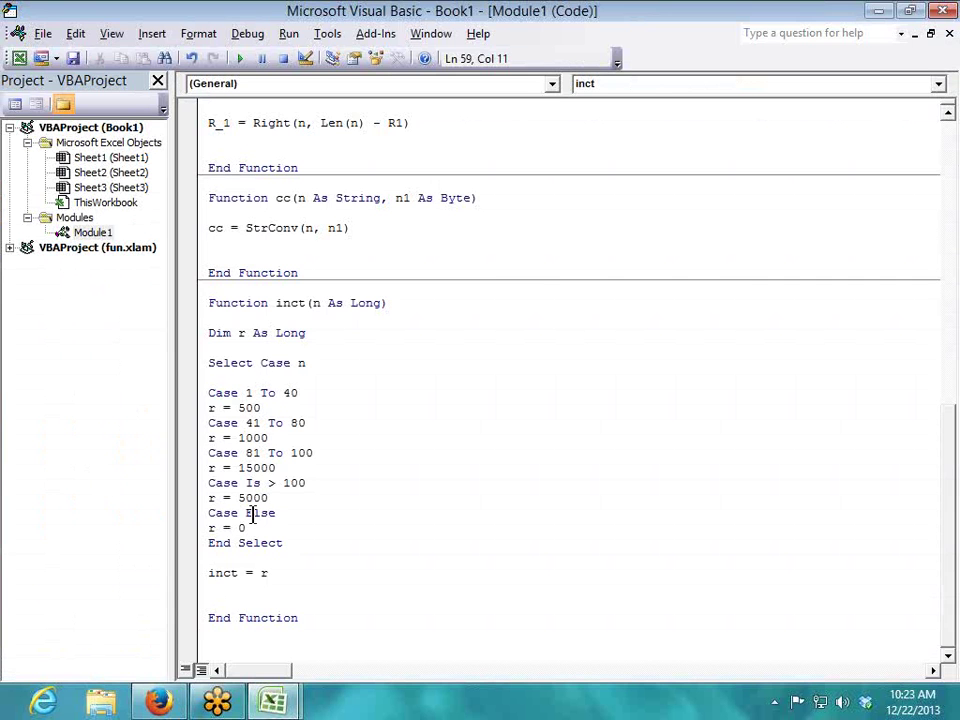
click(271, 467)
click(268, 499)
key(alt+F11)
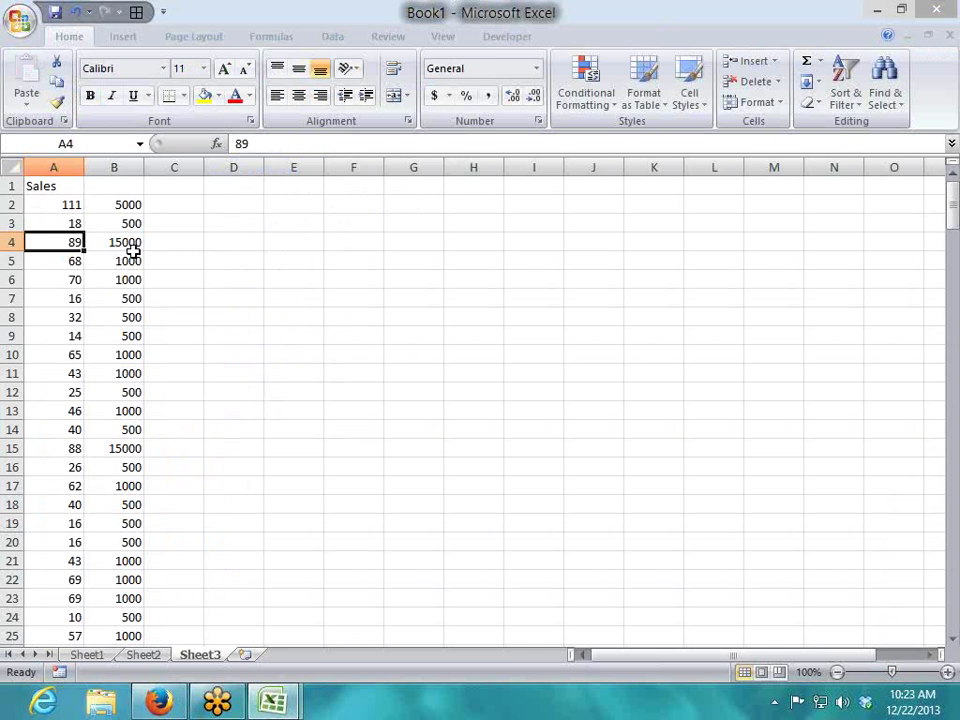
click(214, 244)
click(214, 302)
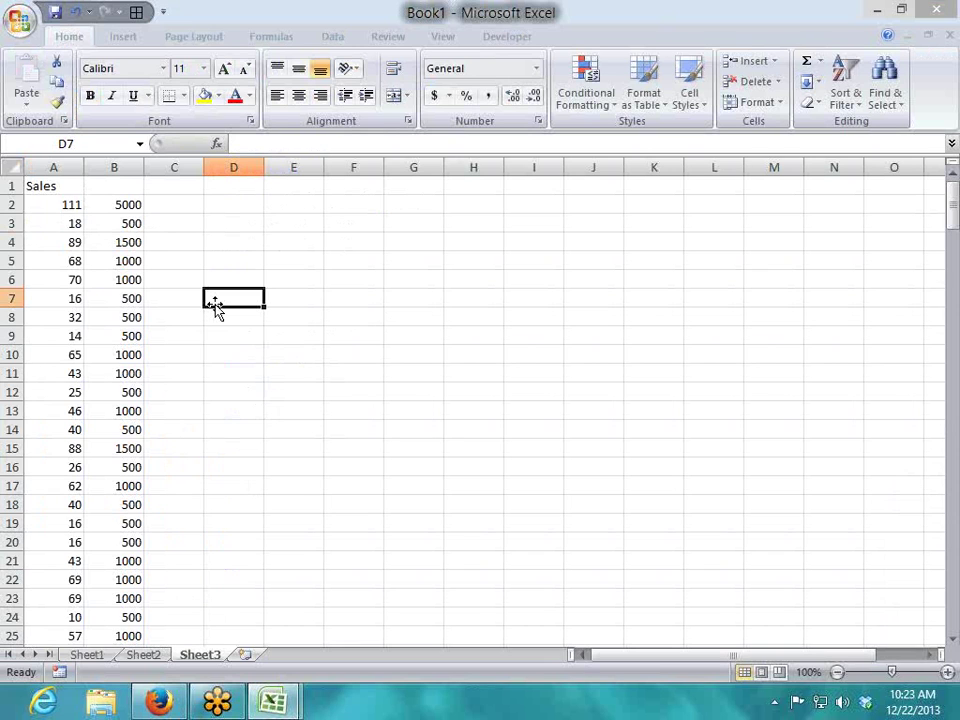
Step: Switch to the TechOnTheNet page in Firefox and compare the CASE examples using the To keyword and comma-delimited values
click(174, 703)
scroll(284, 488, up, 5)
scroll(284, 488, up, 6)
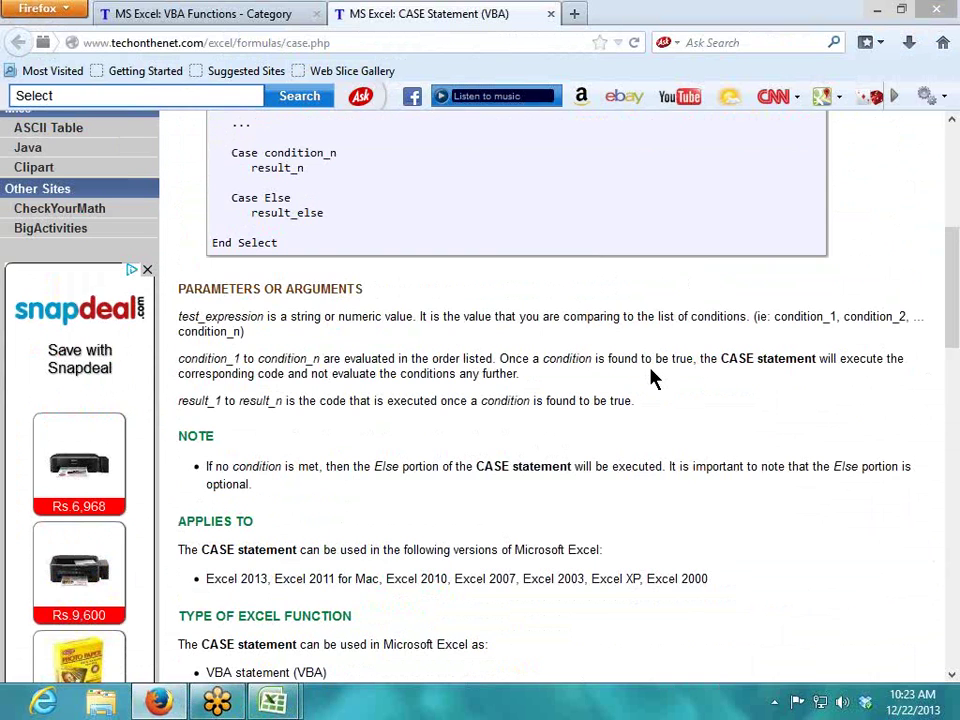
scroll(349, 250, up, 5)
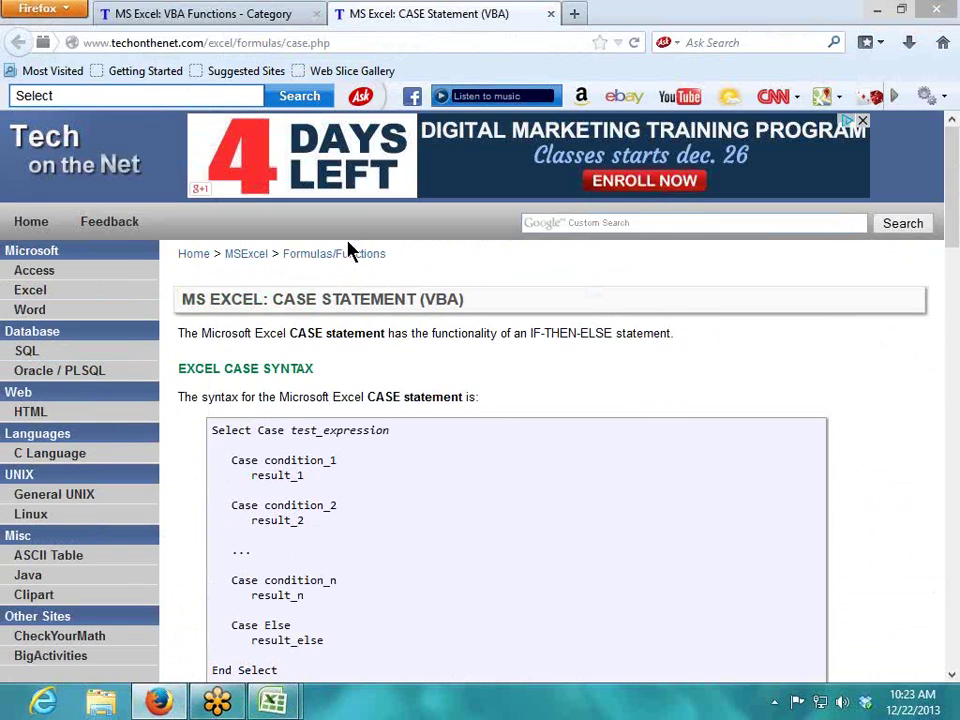
scroll(365, 355, down, 10)
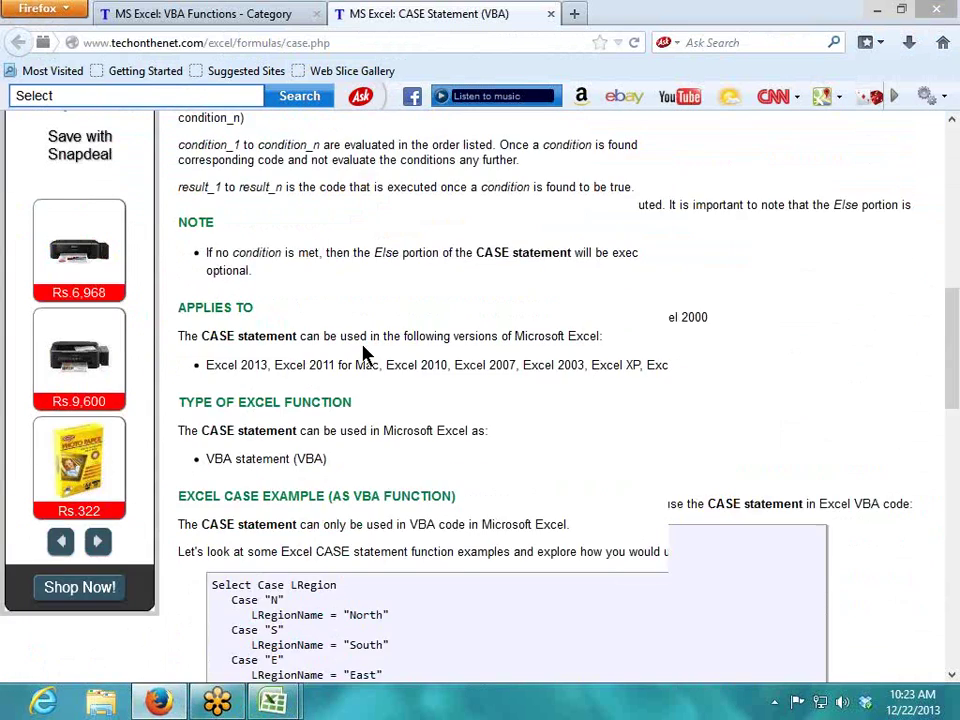
scroll(365, 355, down, 5)
scroll(365, 355, up, 3)
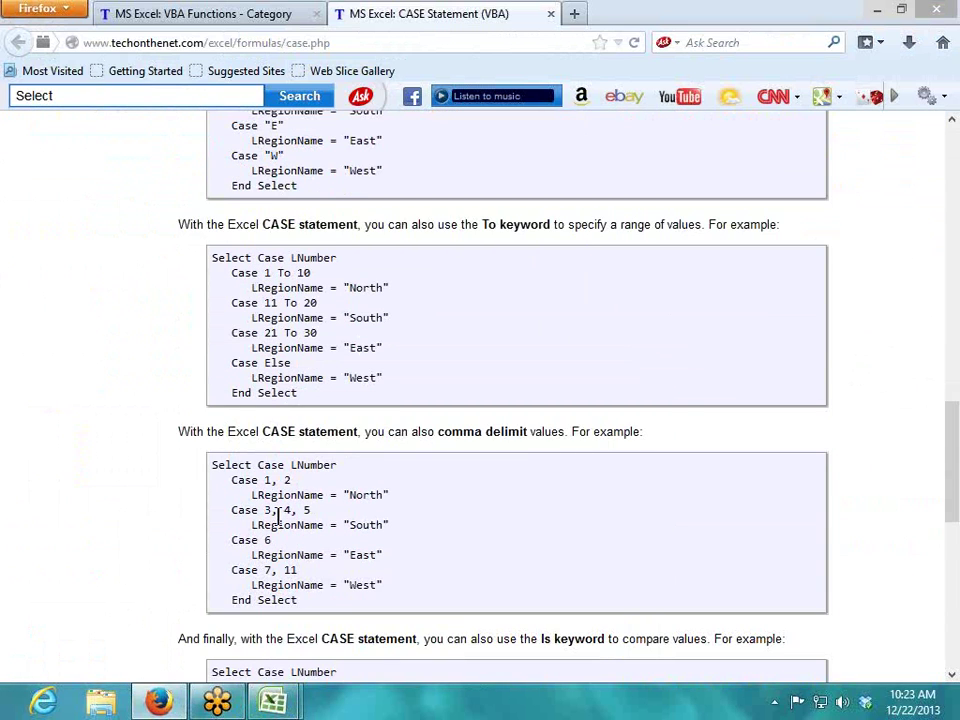
drag(264, 480, 296, 486)
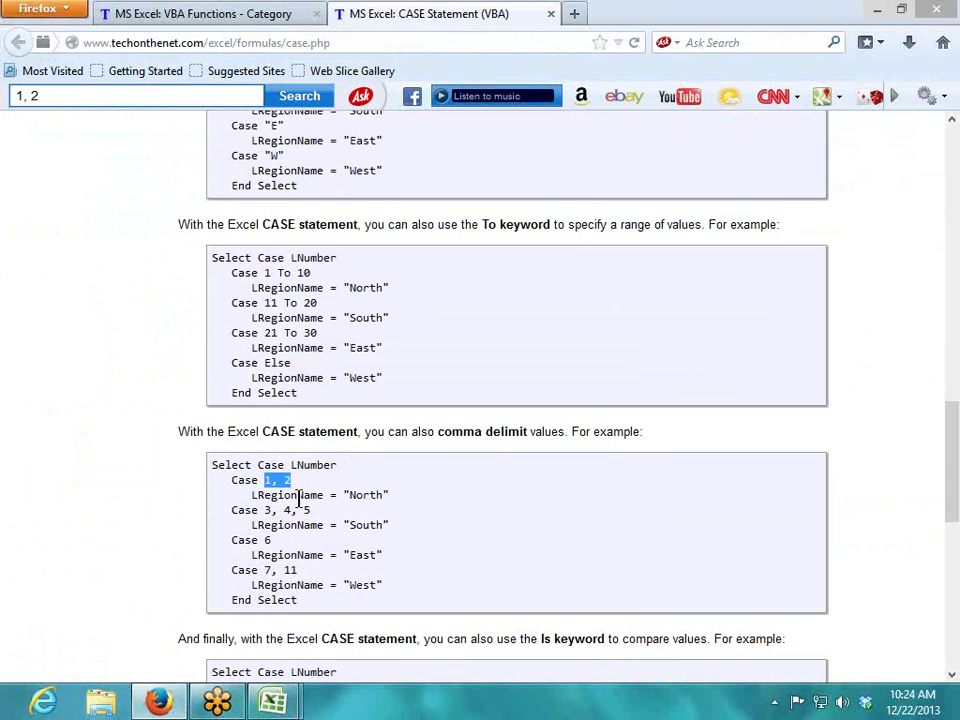
drag(259, 272, 311, 274)
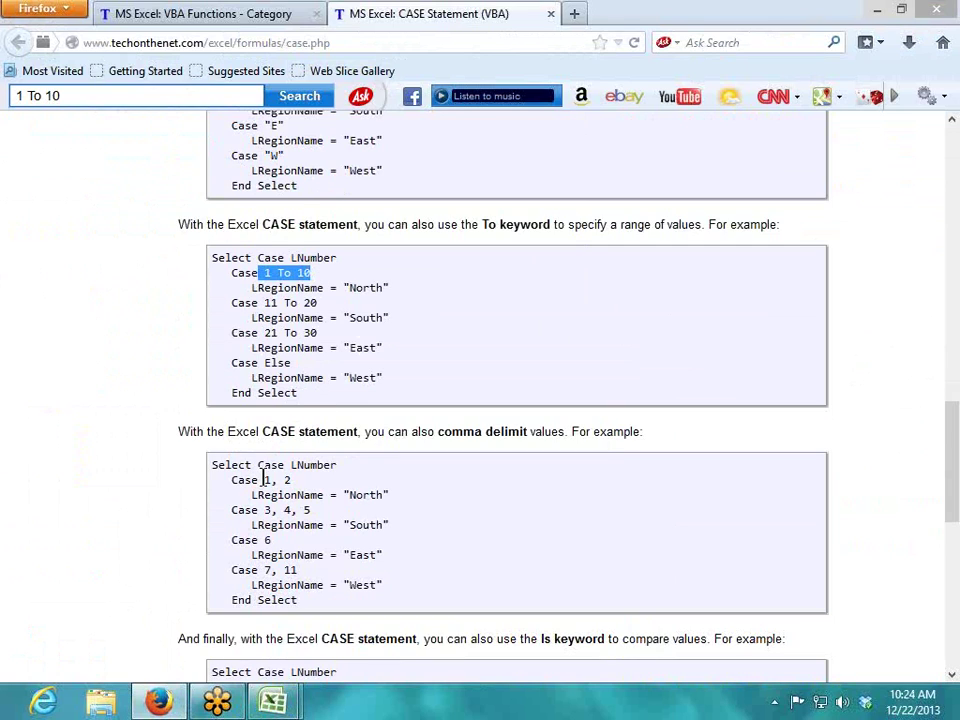
drag(259, 480, 325, 488)
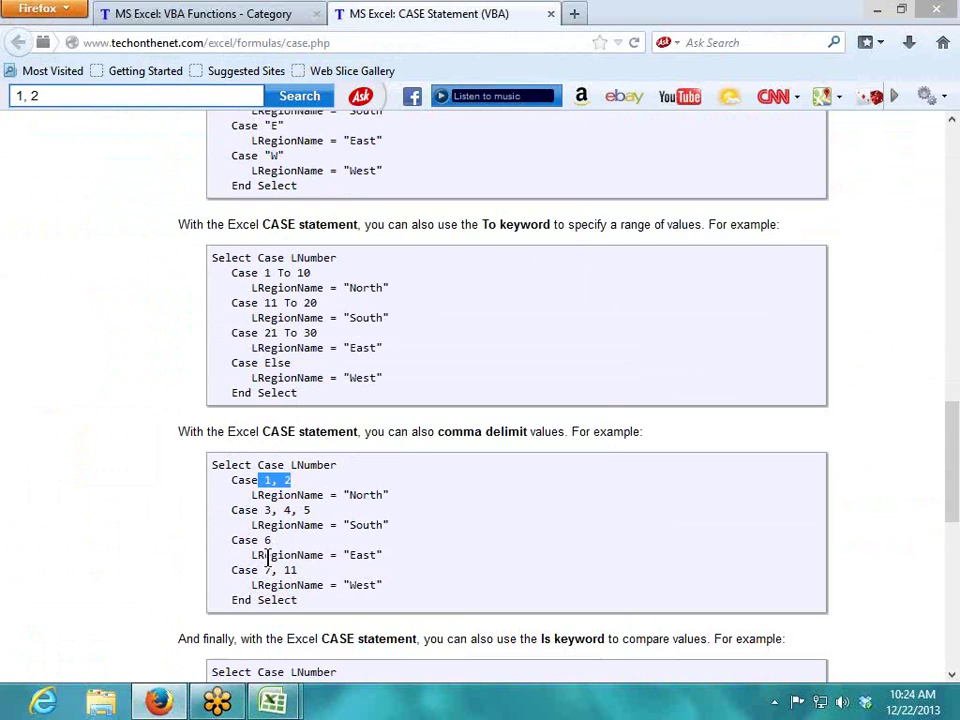
drag(264, 510, 311, 511)
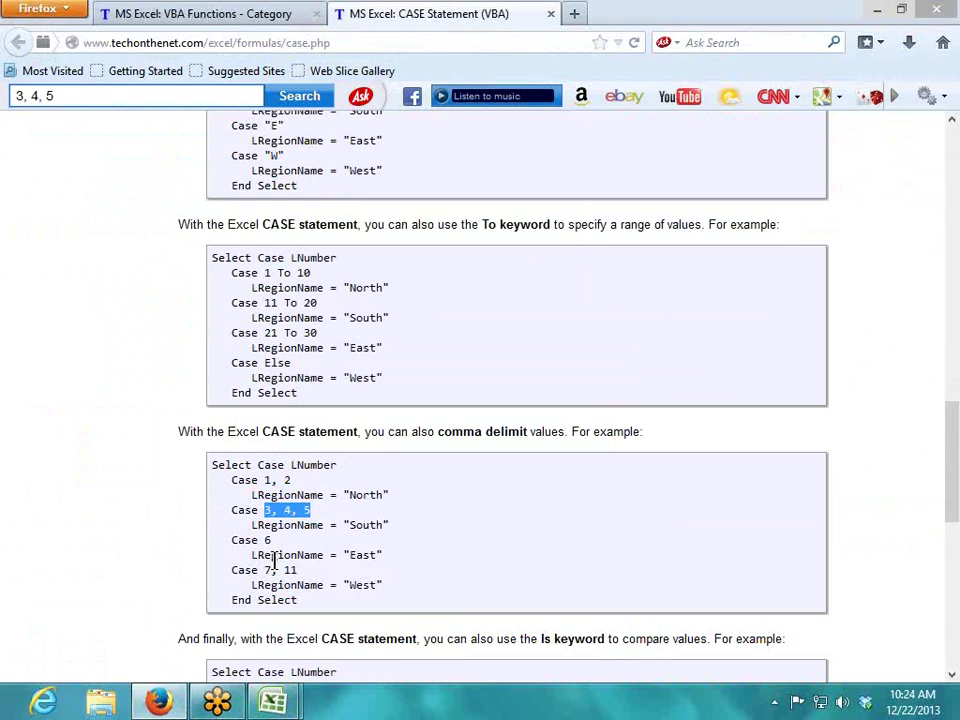